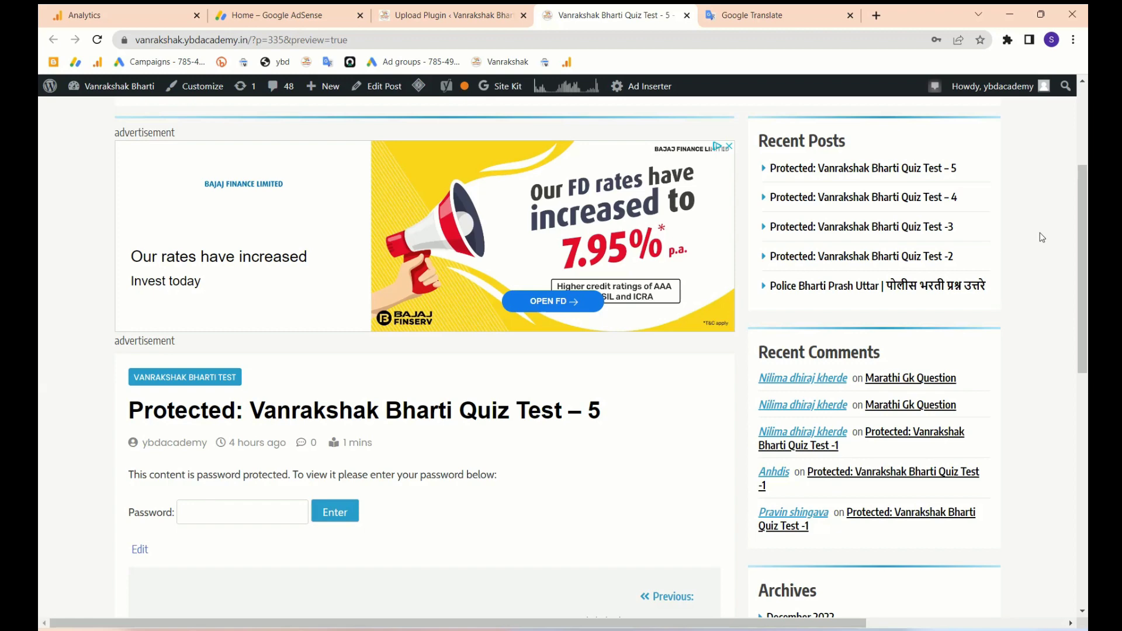
- Unlock the Vanrakshak Bharti Quiz Test – 5 post by submitting its post password
{"action": "scroll", "coordinate": [687, 543], "scroll_direction": "down", "scroll_amount": 2}
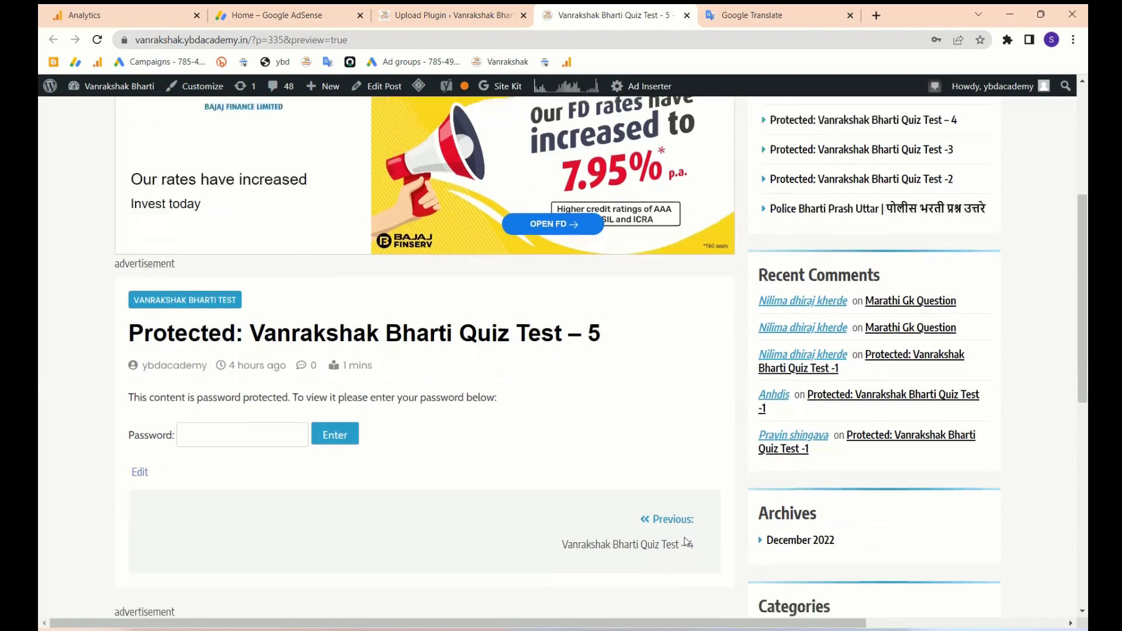
{"action": "left_click", "coordinate": [245, 377]}
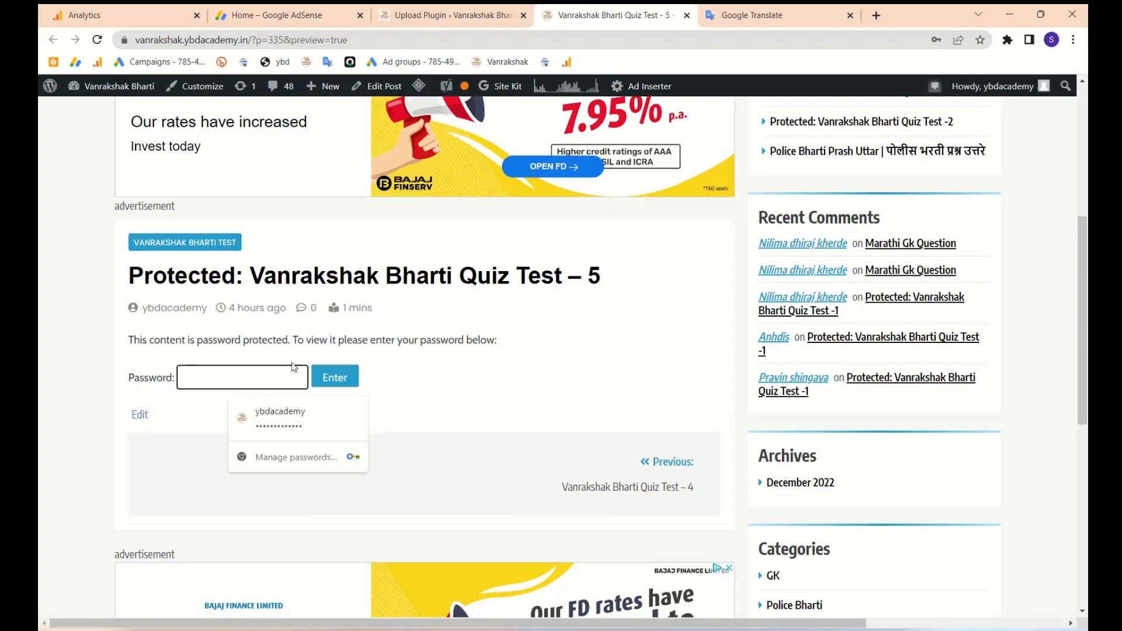
{"action": "type", "text": "******"}
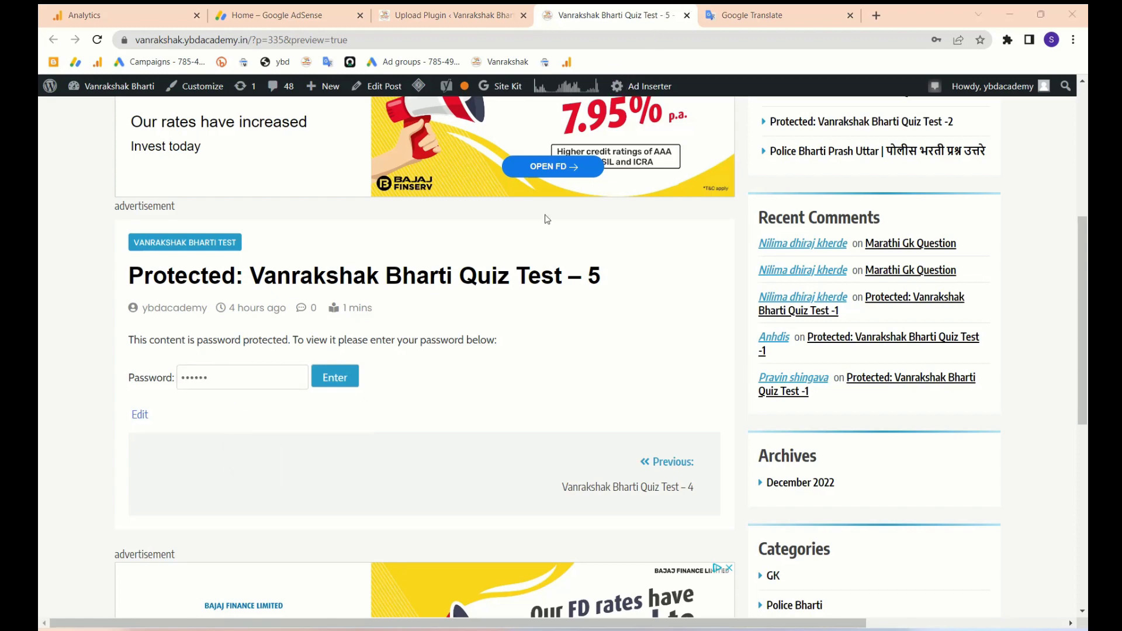
{"action": "left_click", "coordinate": [348, 383]}
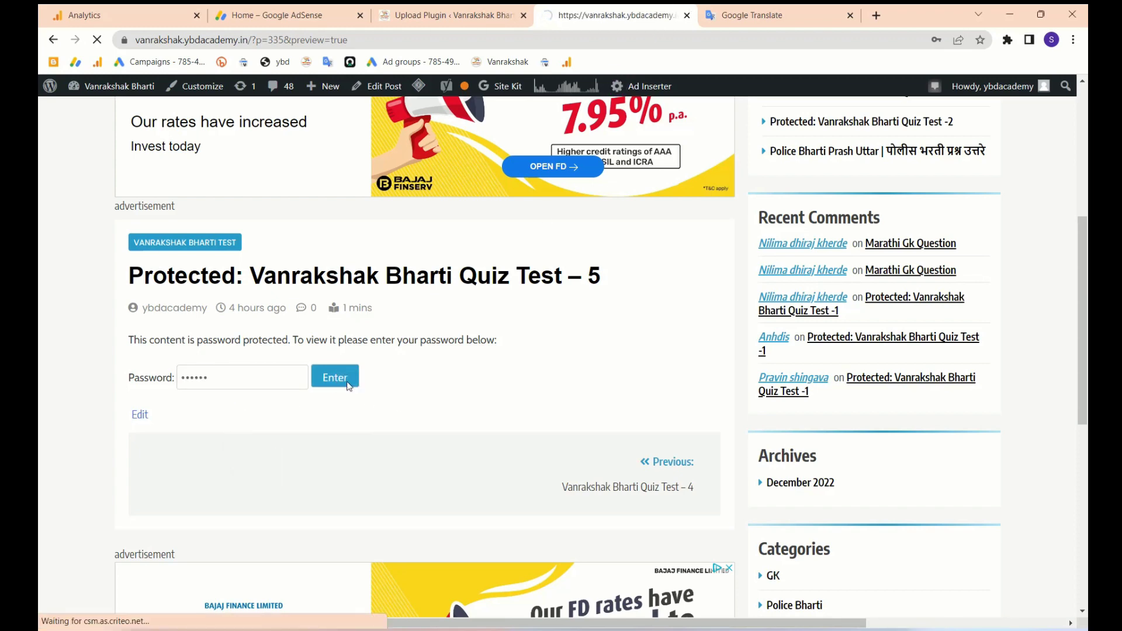
- Save the updated password in Chrome's prompt and scroll down to the quiz questions
{"action": "scroll", "coordinate": [460, 398], "scroll_direction": "down", "scroll_amount": 10}
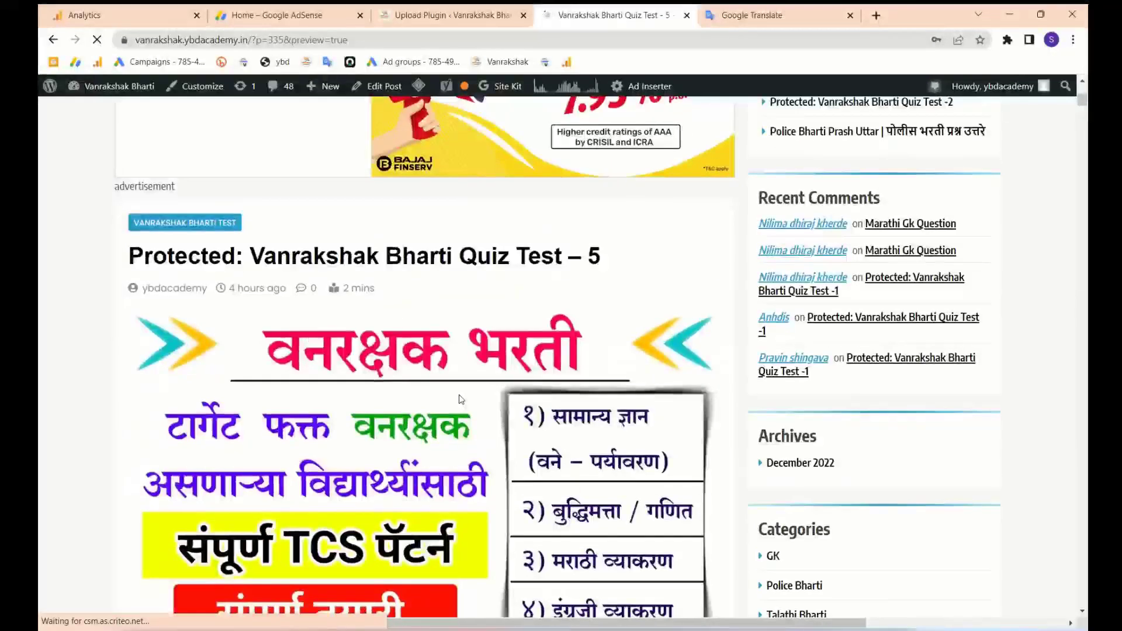
{"action": "scroll", "coordinate": [460, 395], "scroll_direction": "down", "scroll_amount": 2}
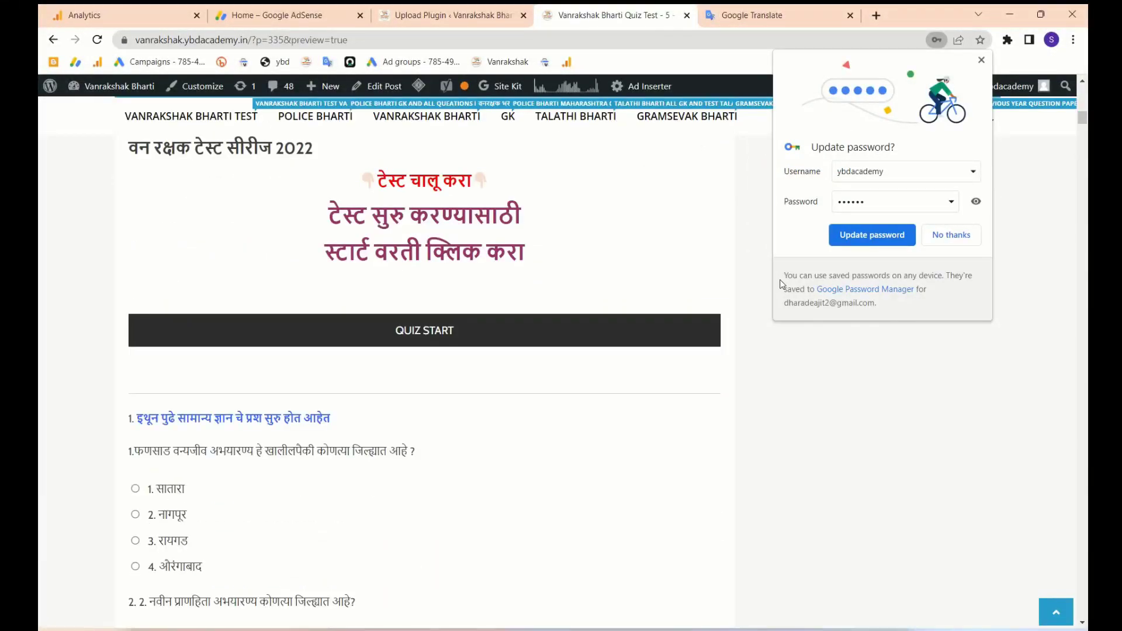
{"action": "left_click", "coordinate": [872, 235]}
{"action": "scroll", "coordinate": [534, 458], "scroll_direction": "down", "scroll_amount": 2}
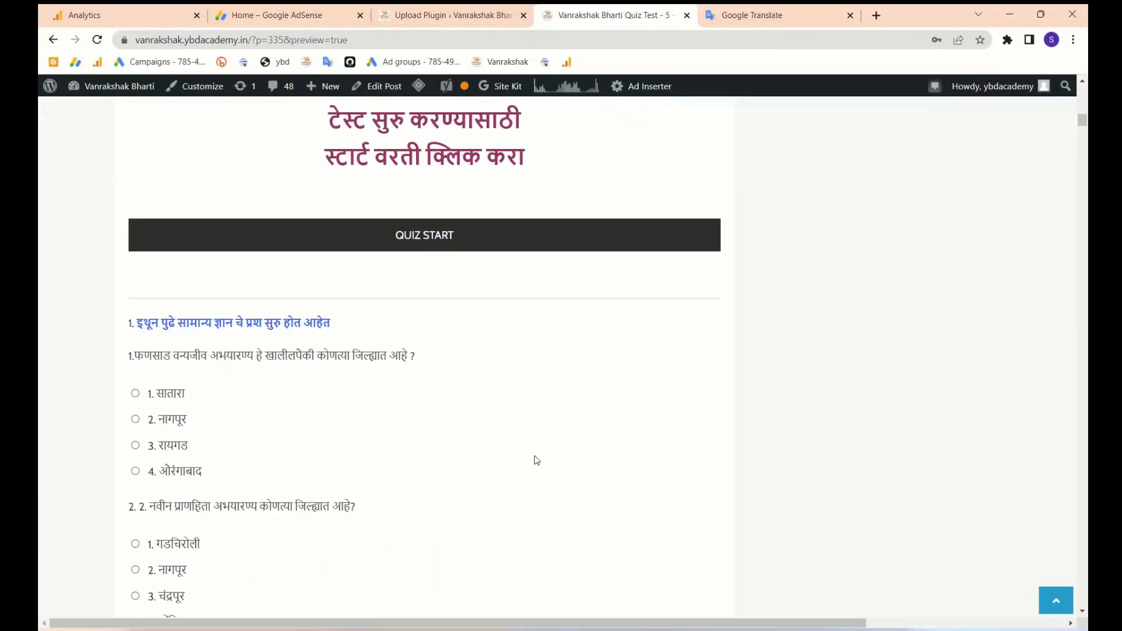
{"action": "scroll", "coordinate": [168, 415], "scroll_direction": "down", "scroll_amount": 1}
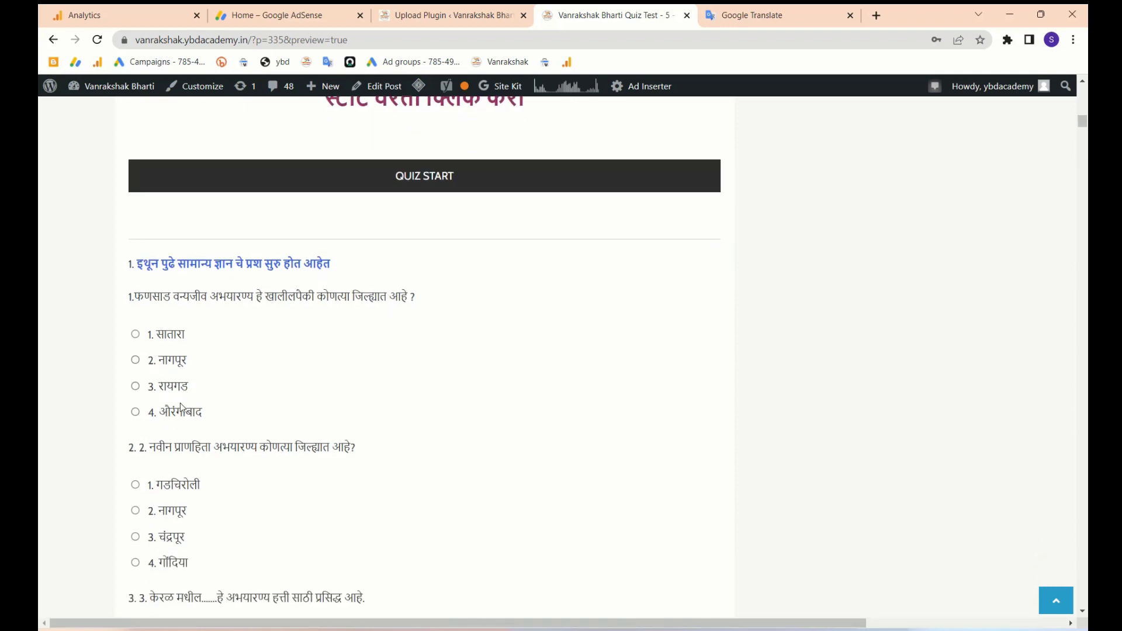
{"action": "scroll", "coordinate": [237, 451], "scroll_direction": "down", "scroll_amount": 5}
{"action": "scroll", "coordinate": [237, 452], "scroll_direction": "up", "scroll_amount": 5}
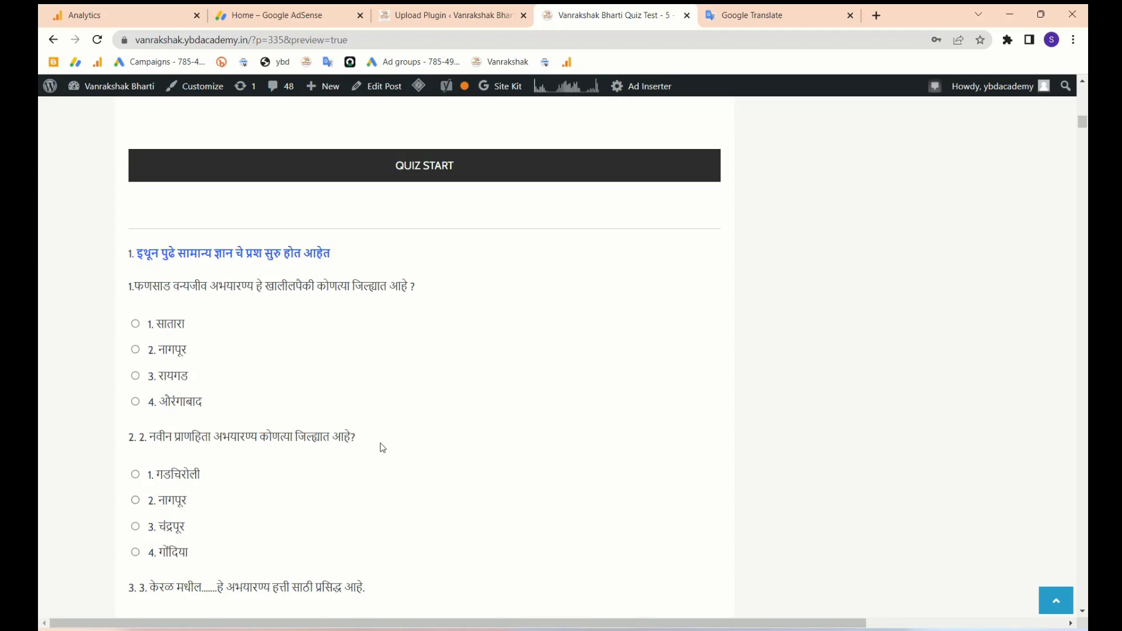
- Choose option 3 for questions 1 and 2, and option 2 for question 4
{"action": "left_click", "coordinate": [135, 376]}
{"action": "scroll", "coordinate": [139, 381], "scroll_direction": "down", "scroll_amount": 1}
{"action": "scroll", "coordinate": [139, 381], "scroll_direction": "down", "scroll_amount": 4}
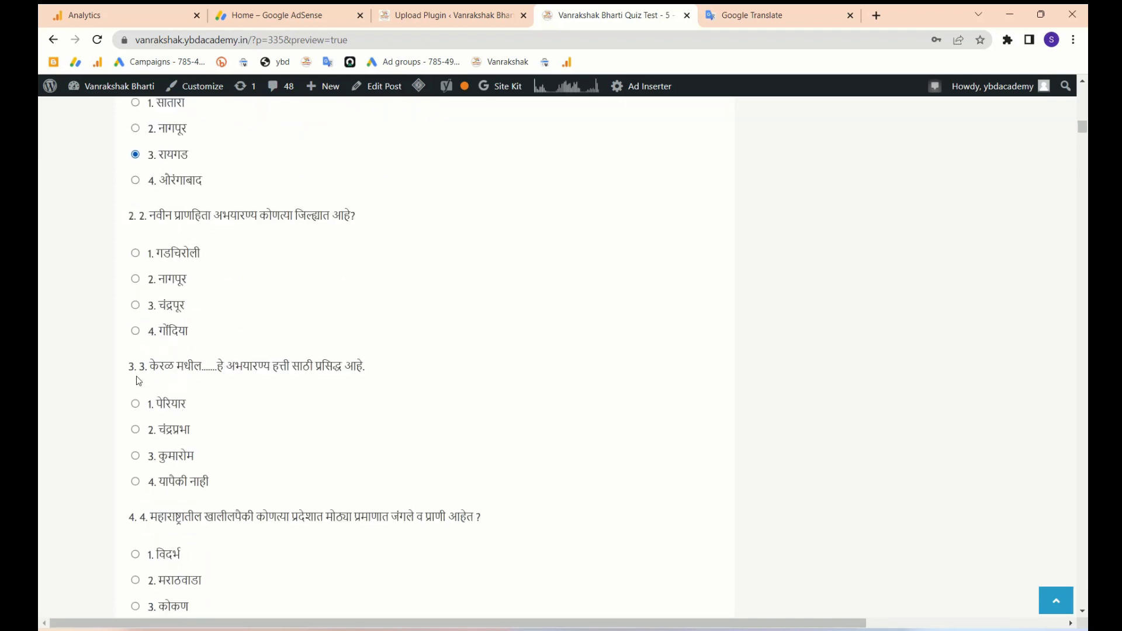
{"action": "left_click", "coordinate": [136, 304]}
{"action": "scroll", "coordinate": [181, 367], "scroll_direction": "down", "scroll_amount": 6}
{"action": "scroll", "coordinate": [181, 366], "scroll_direction": "down", "scroll_amount": 1}
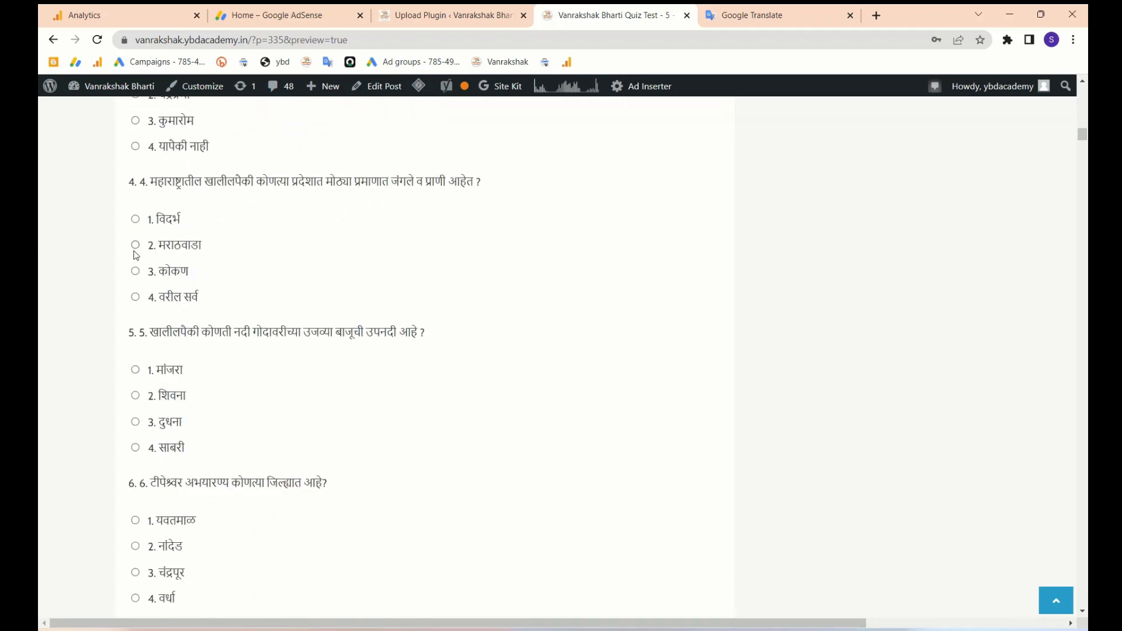
{"action": "left_click", "coordinate": [135, 245]}
- Scroll to the end of the quiz and submit it for scoring
{"action": "scroll", "coordinate": [290, 353], "scroll_direction": "down", "scroll_amount": 10}
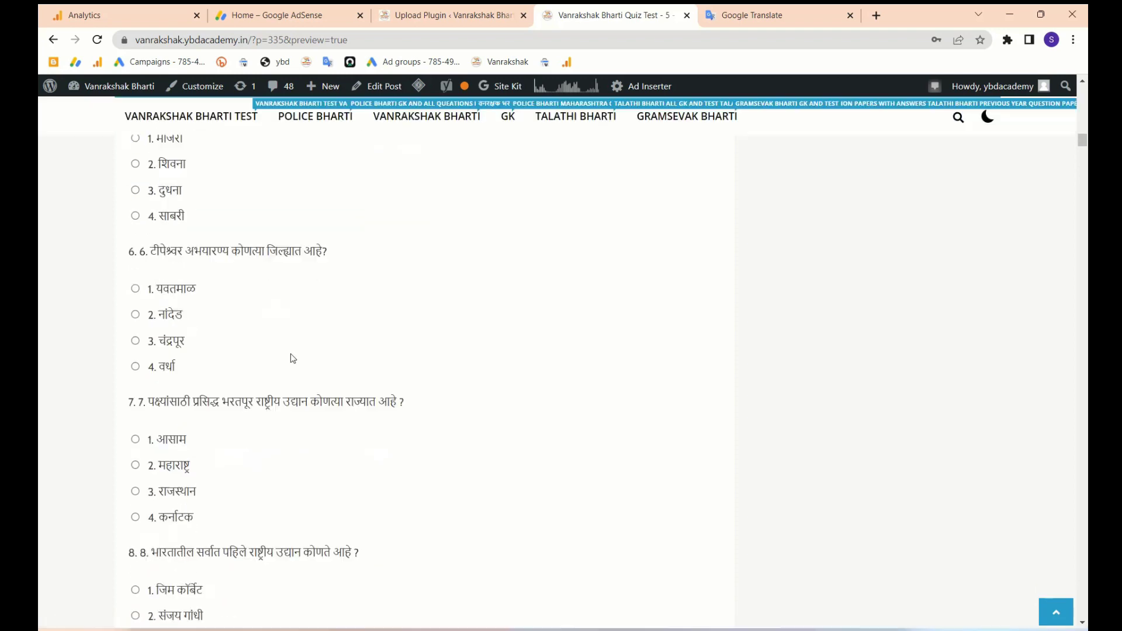
{"action": "scroll", "coordinate": [291, 357], "scroll_direction": "down", "scroll_amount": 20}
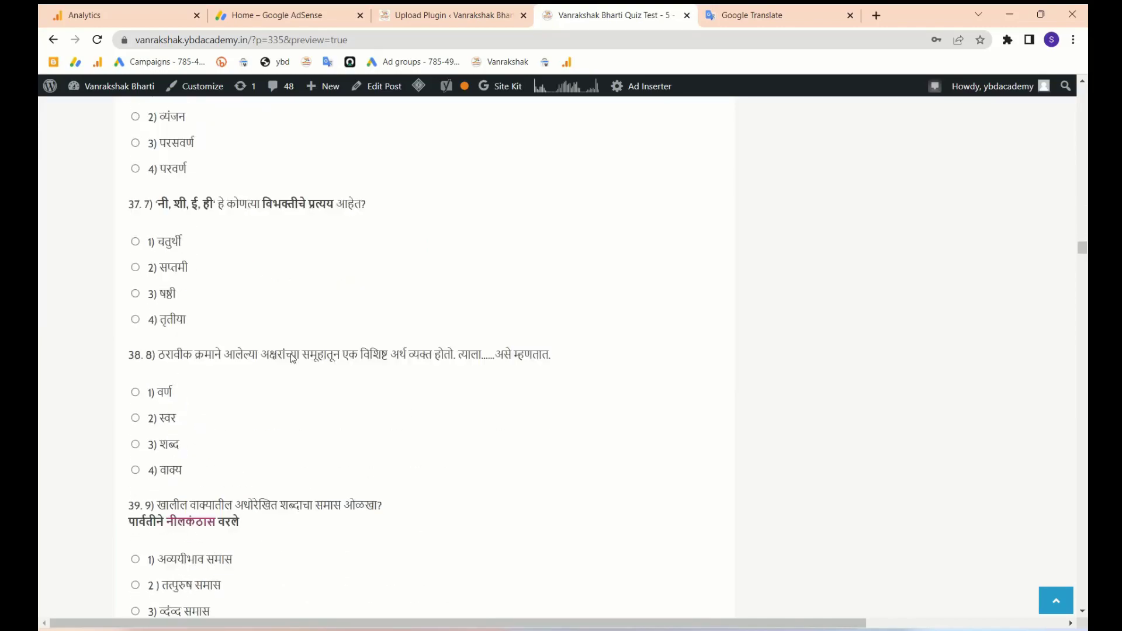
{"action": "scroll", "coordinate": [293, 358], "scroll_direction": "down", "scroll_amount": 20}
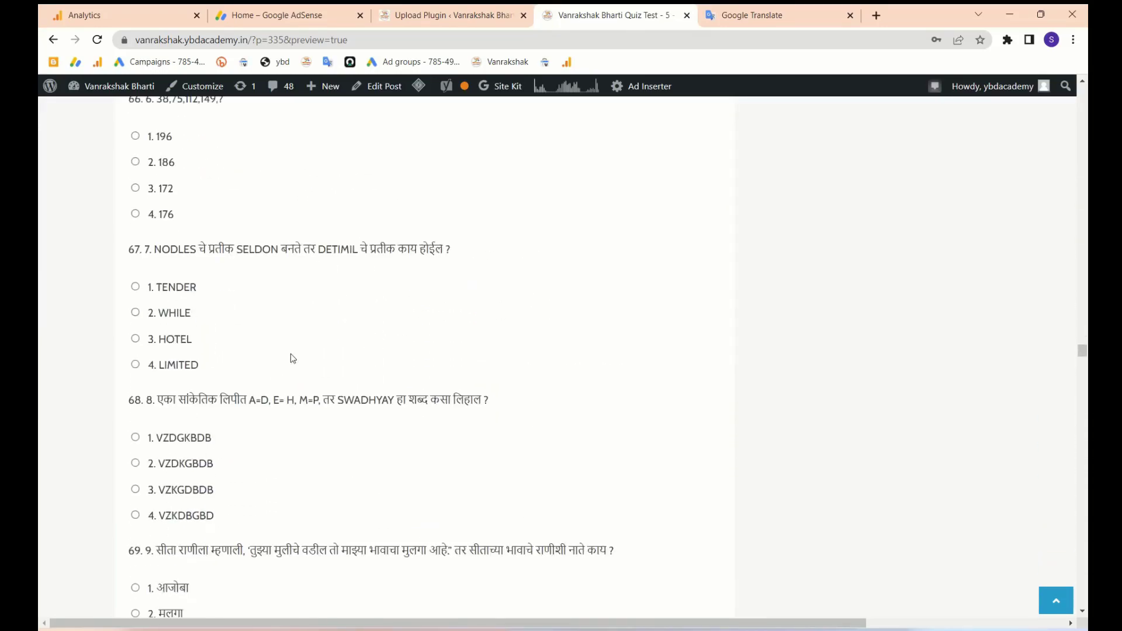
{"action": "scroll", "coordinate": [292, 358], "scroll_direction": "down", "scroll_amount": 20}
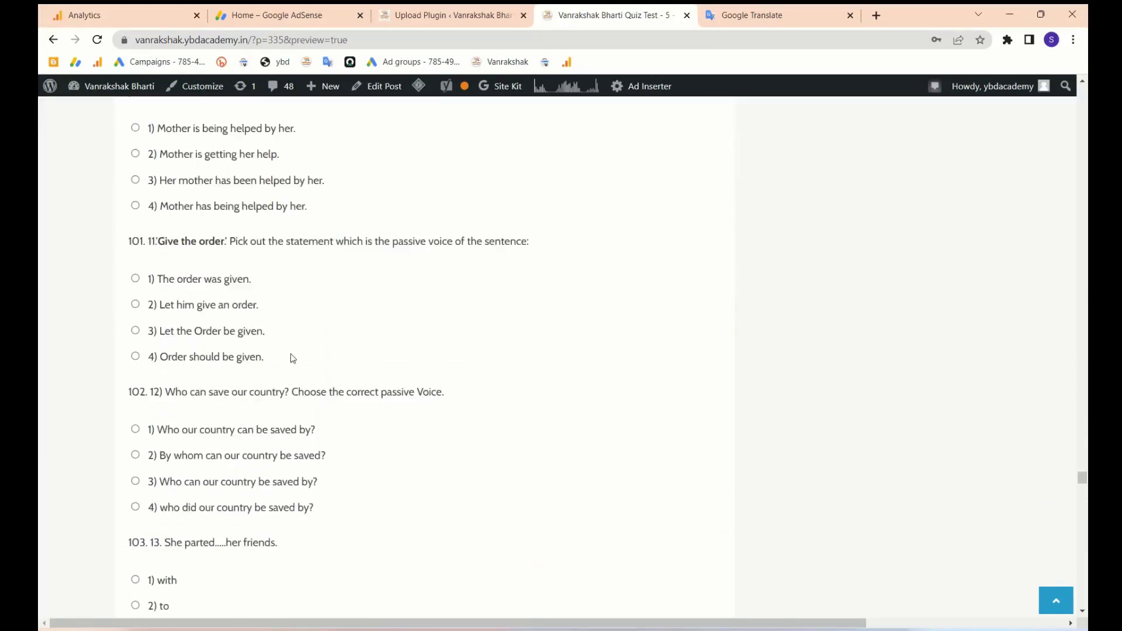
{"action": "scroll", "coordinate": [293, 358], "scroll_direction": "down", "scroll_amount": 20}
{"action": "scroll", "coordinate": [292, 358], "scroll_direction": "up", "scroll_amount": 20}
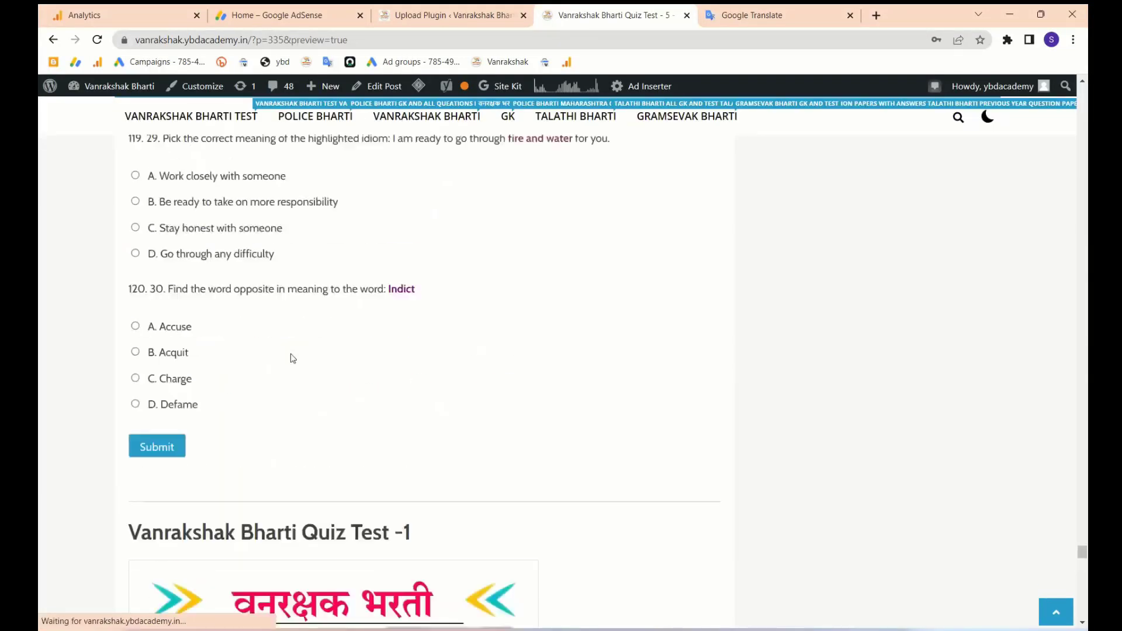
{"action": "scroll", "coordinate": [293, 358], "scroll_direction": "down", "scroll_amount": 4}
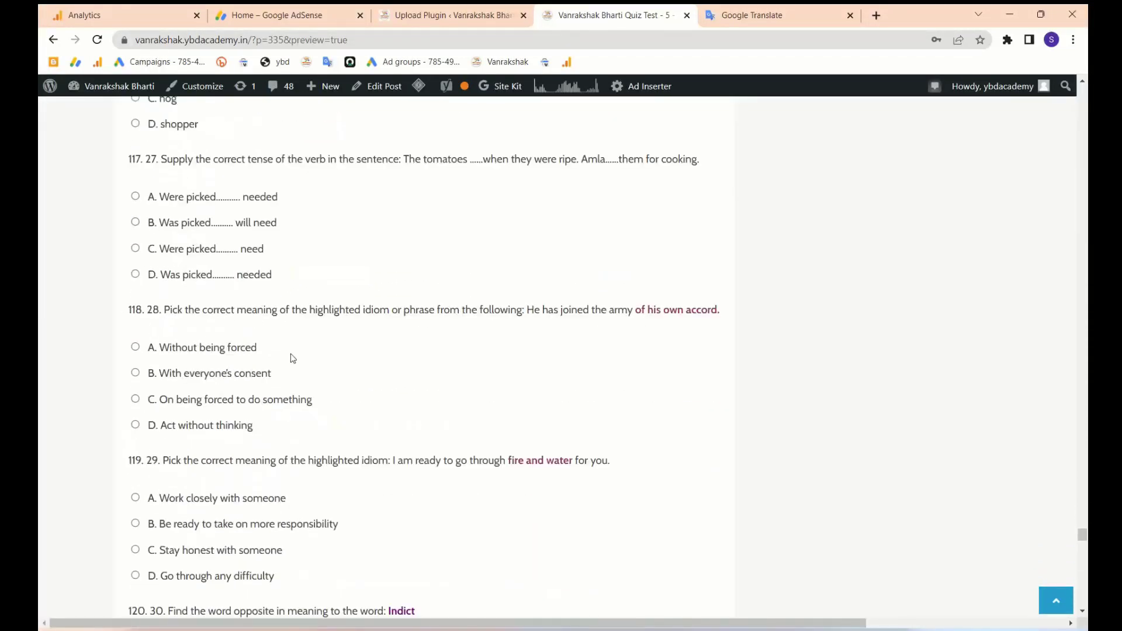
{"action": "scroll", "coordinate": [292, 357], "scroll_direction": "down", "scroll_amount": 6}
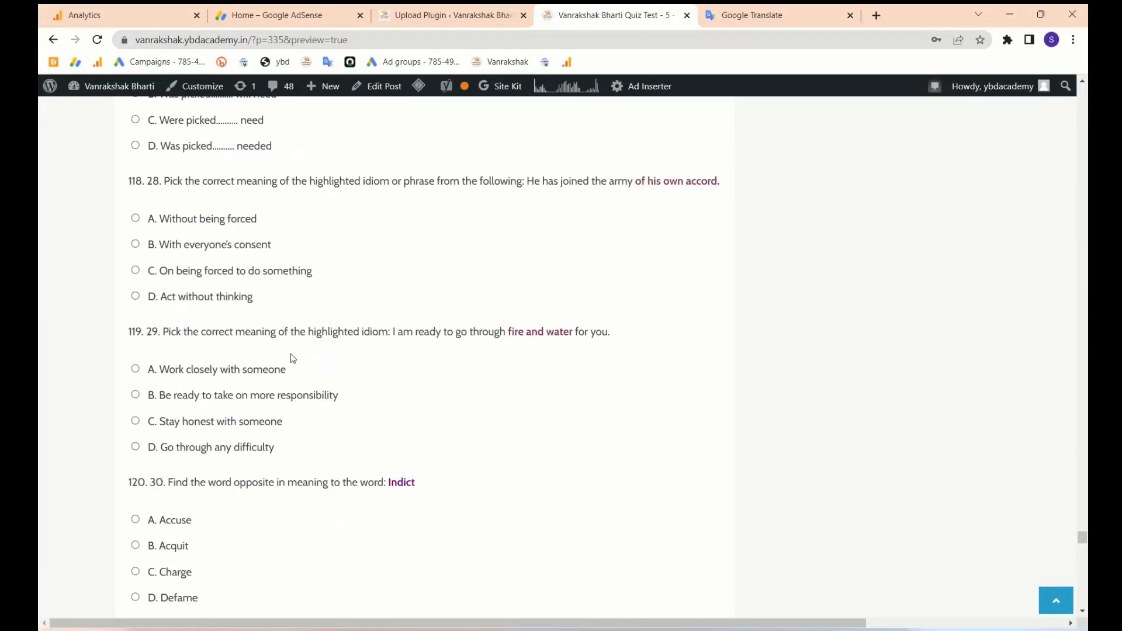
{"action": "left_click", "coordinate": [157, 420]}
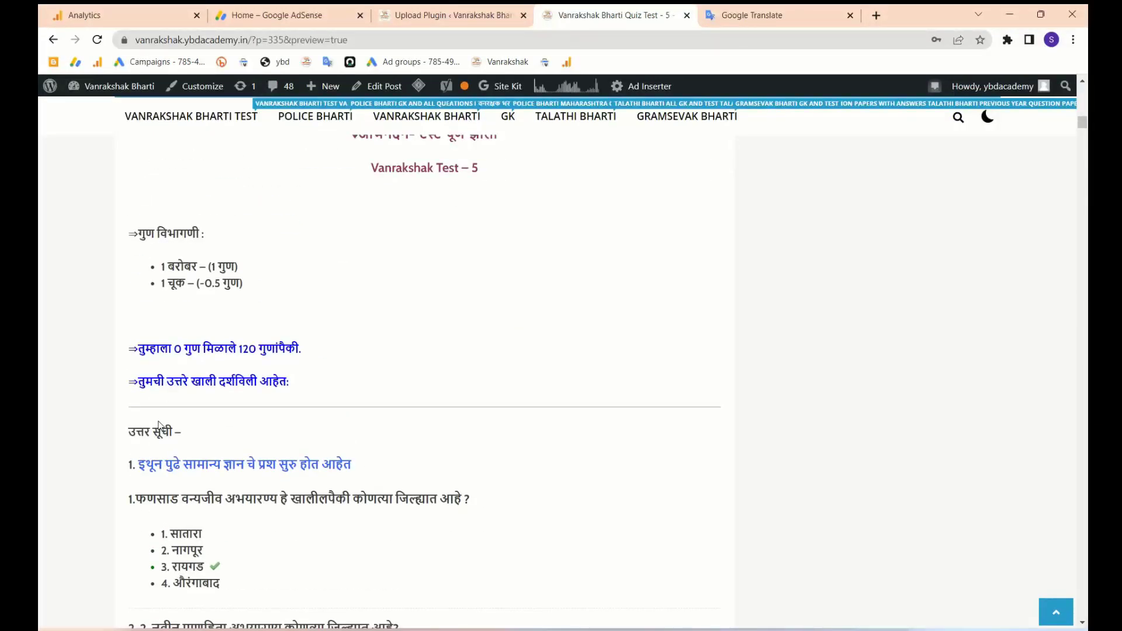
- Review the 0/120 results with ticked and crossed answers, then switch to the Add Plugins tab
{"action": "scroll", "coordinate": [341, 253], "scroll_direction": "up", "scroll_amount": 2}
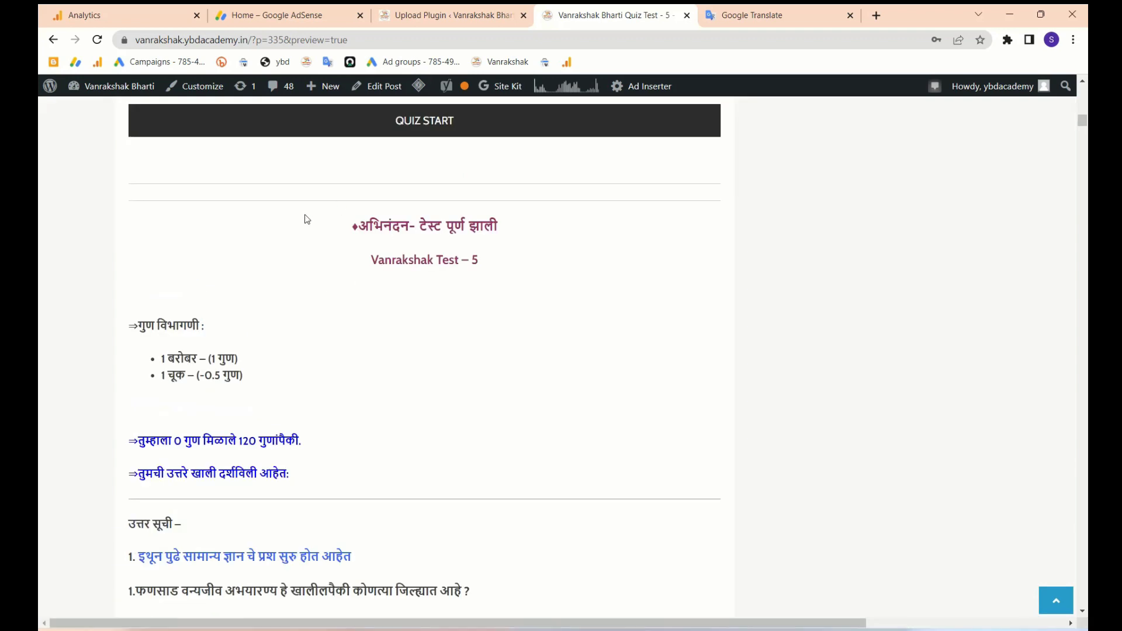
{"action": "scroll", "coordinate": [287, 334], "scroll_direction": "down", "scroll_amount": 1}
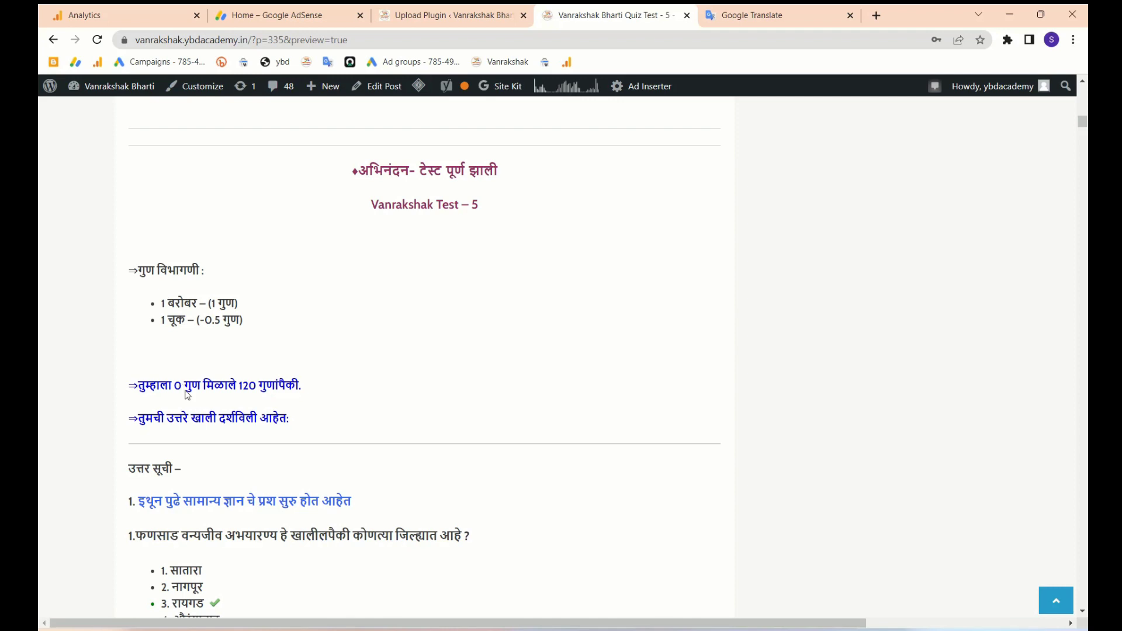
{"action": "scroll", "coordinate": [187, 395], "scroll_direction": "down", "scroll_amount": 2}
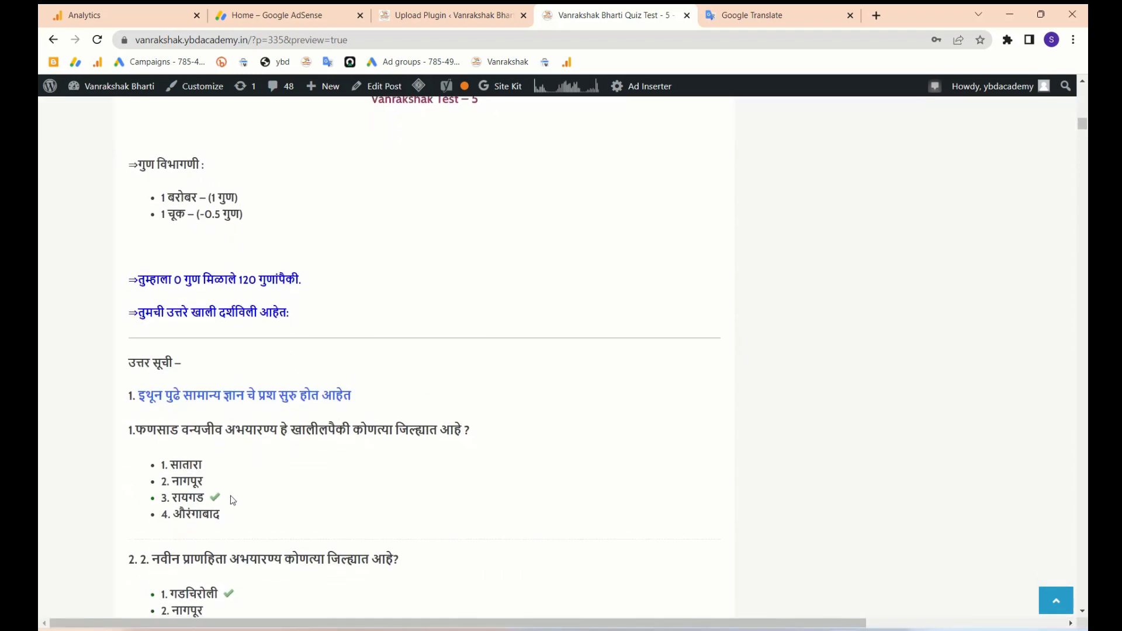
{"action": "scroll", "coordinate": [233, 500], "scroll_direction": "down", "scroll_amount": 2}
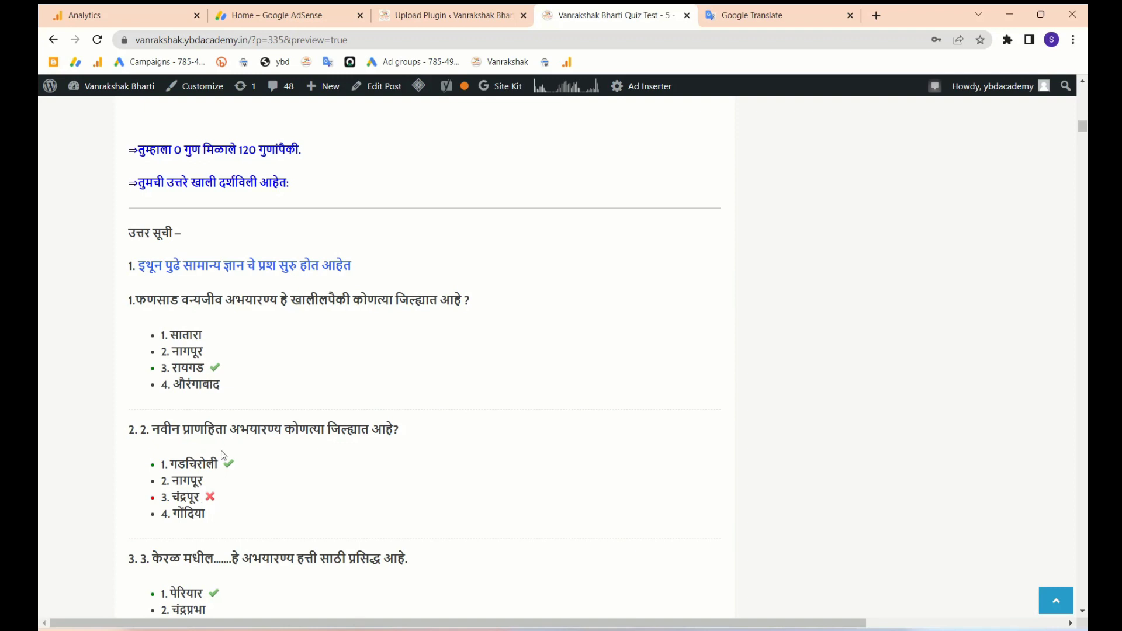
{"action": "scroll", "coordinate": [219, 491], "scroll_direction": "down", "scroll_amount": 1}
{"action": "scroll", "coordinate": [219, 491], "scroll_direction": "down", "scroll_amount": 7}
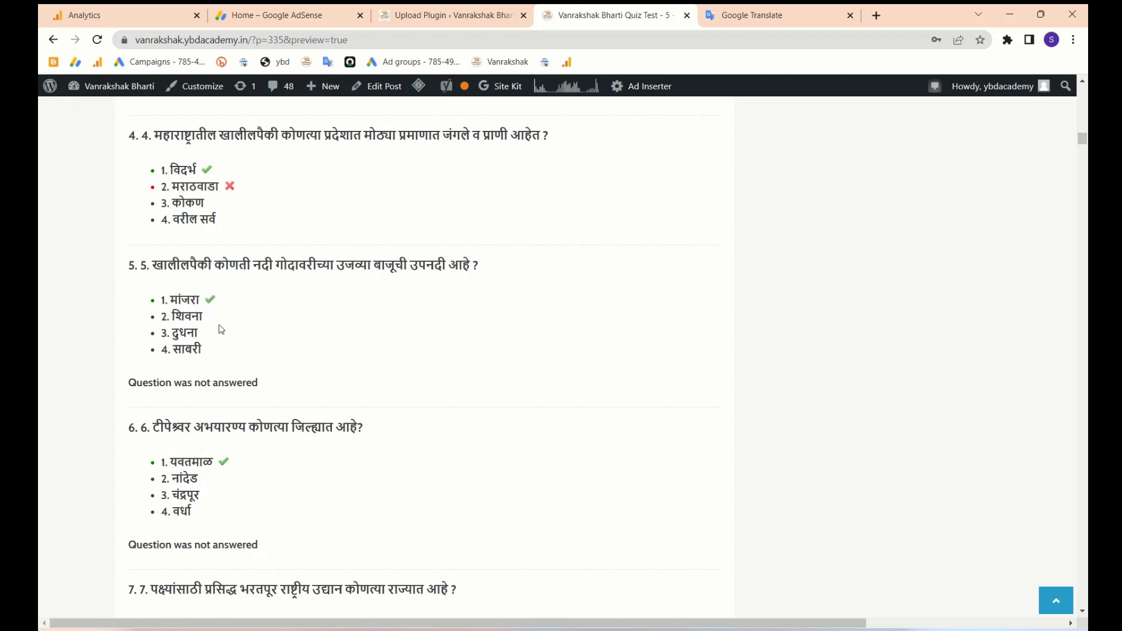
{"action": "scroll", "coordinate": [212, 478], "scroll_direction": "down", "scroll_amount": 1}
{"action": "scroll", "coordinate": [213, 480], "scroll_direction": "up", "scroll_amount": 4}
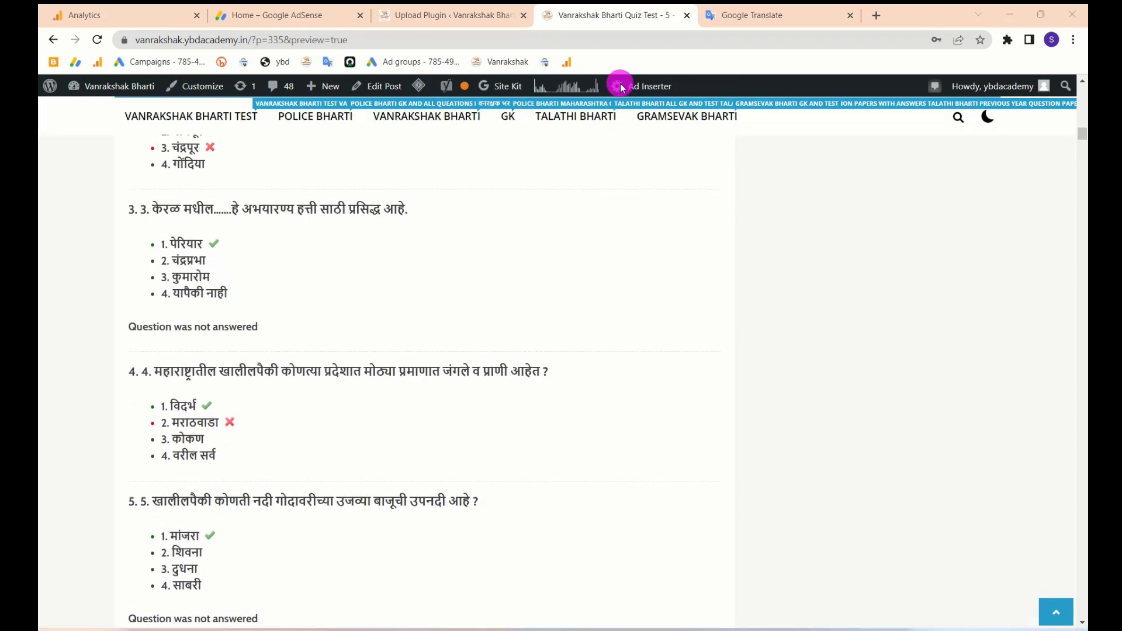
{"action": "key", "text": "ctrl+shift+Tab"}
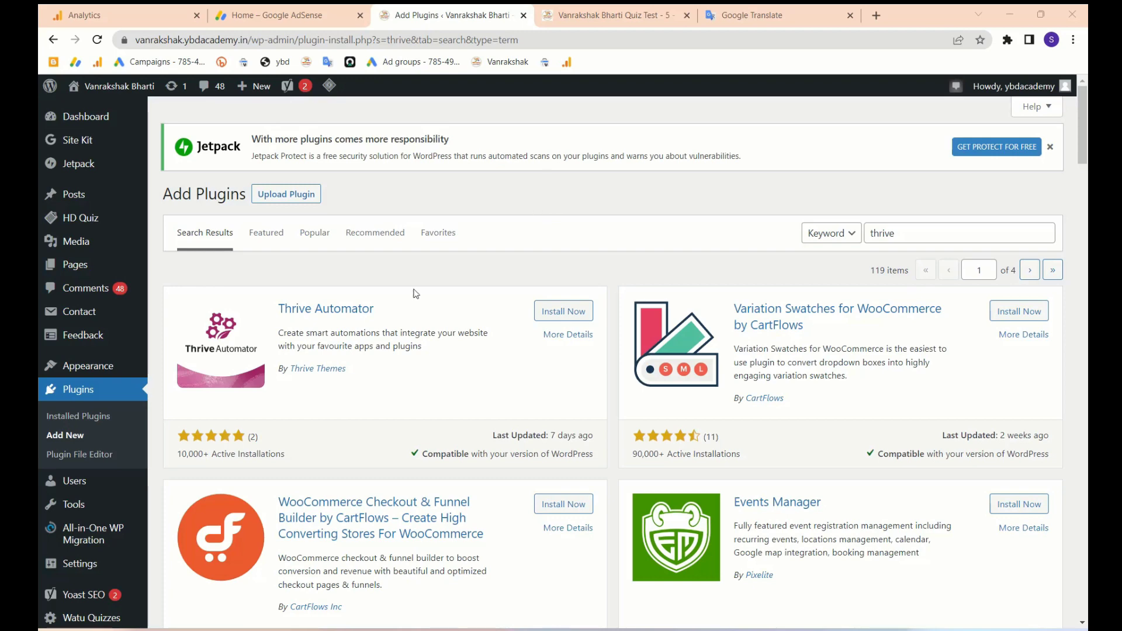
- Browse the 'thrive' plugin search results, then open Thrive Dashboard's General Settings
{"action": "mouse_move", "coordinate": [117, 542]}
{"action": "scroll", "coordinate": [92, 561], "scroll_direction": "down", "scroll_amount": 3}
{"action": "mouse_move", "coordinate": [76, 569]}
{"action": "scroll", "coordinate": [75, 569], "scroll_direction": "up", "scroll_amount": 5}
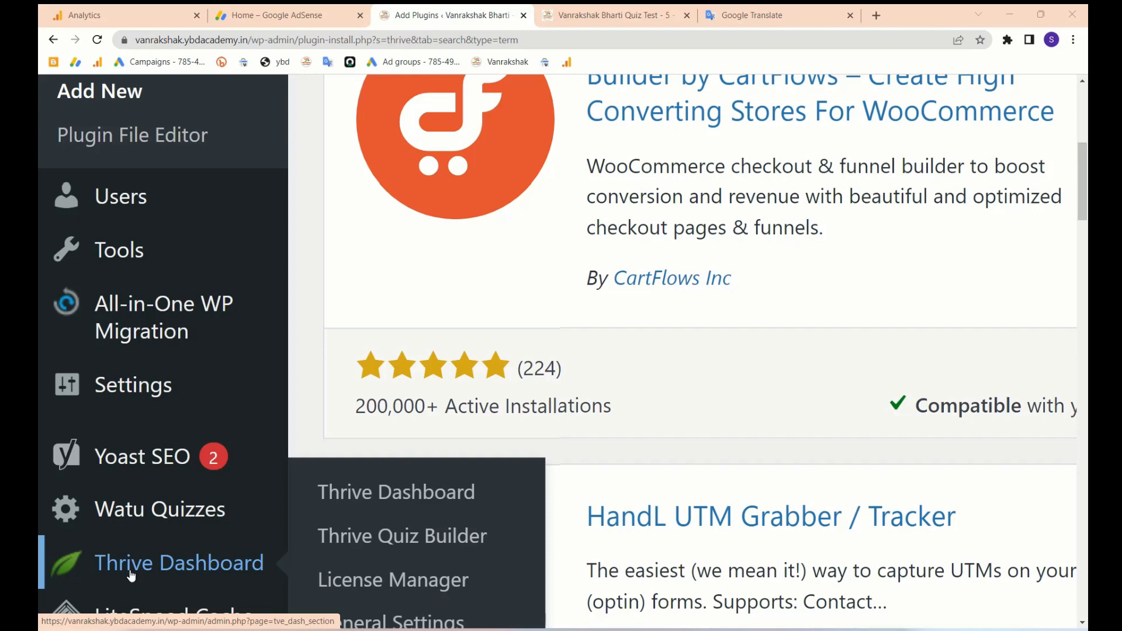
{"action": "scroll", "coordinate": [131, 577], "scroll_direction": "down", "scroll_amount": 5}
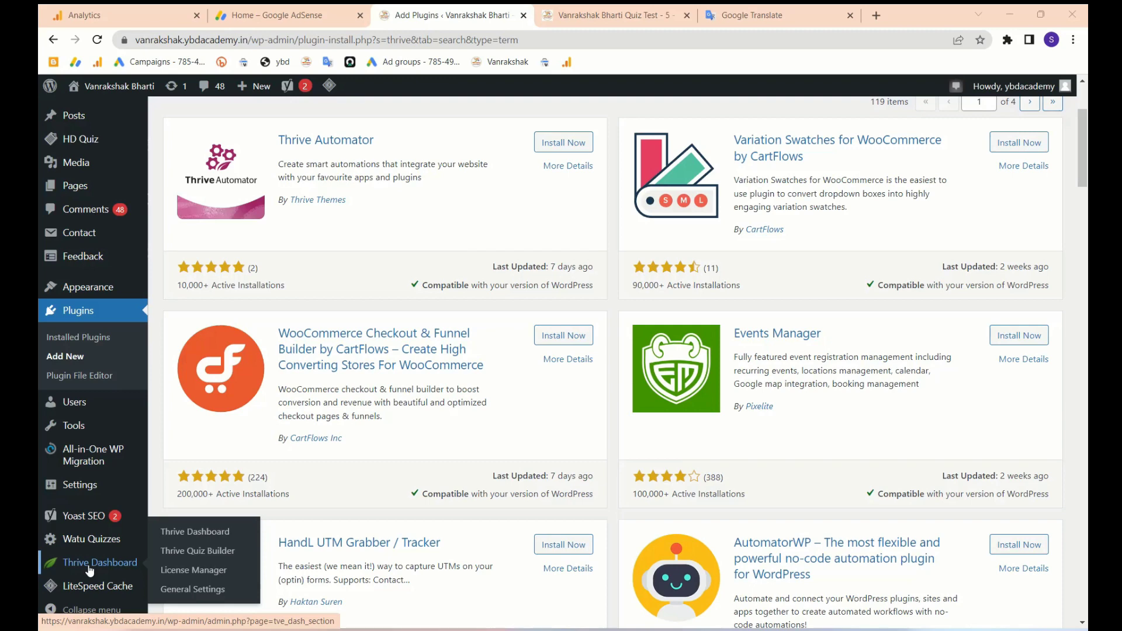
{"action": "scroll", "coordinate": [90, 571], "scroll_direction": "up", "scroll_amount": 5}
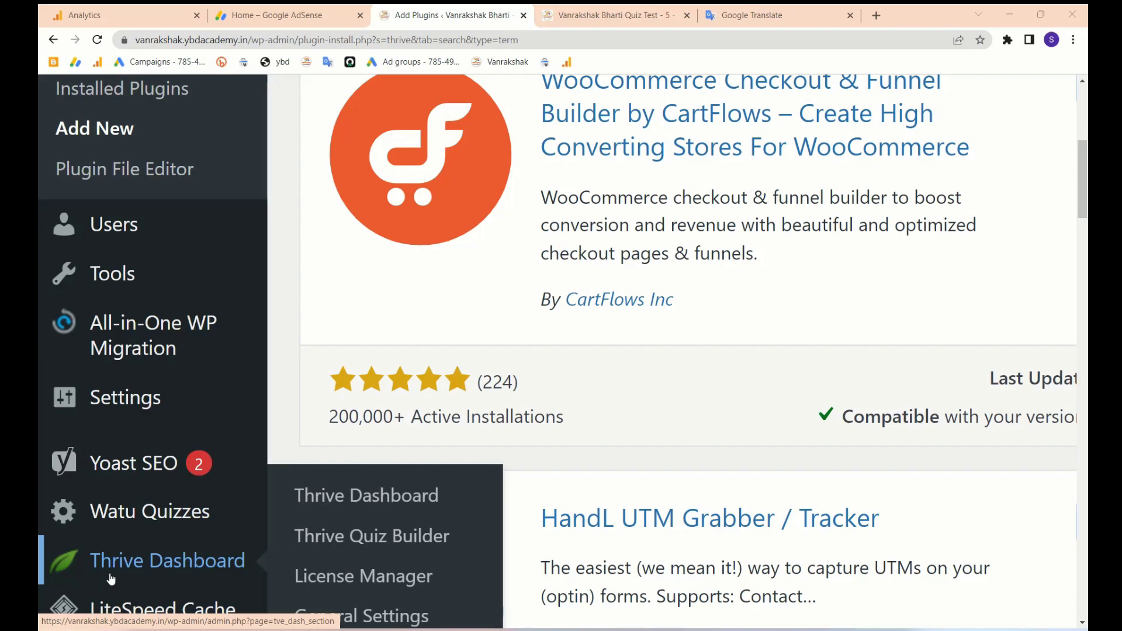
{"action": "scroll", "coordinate": [112, 579], "scroll_direction": "down", "scroll_amount": 5}
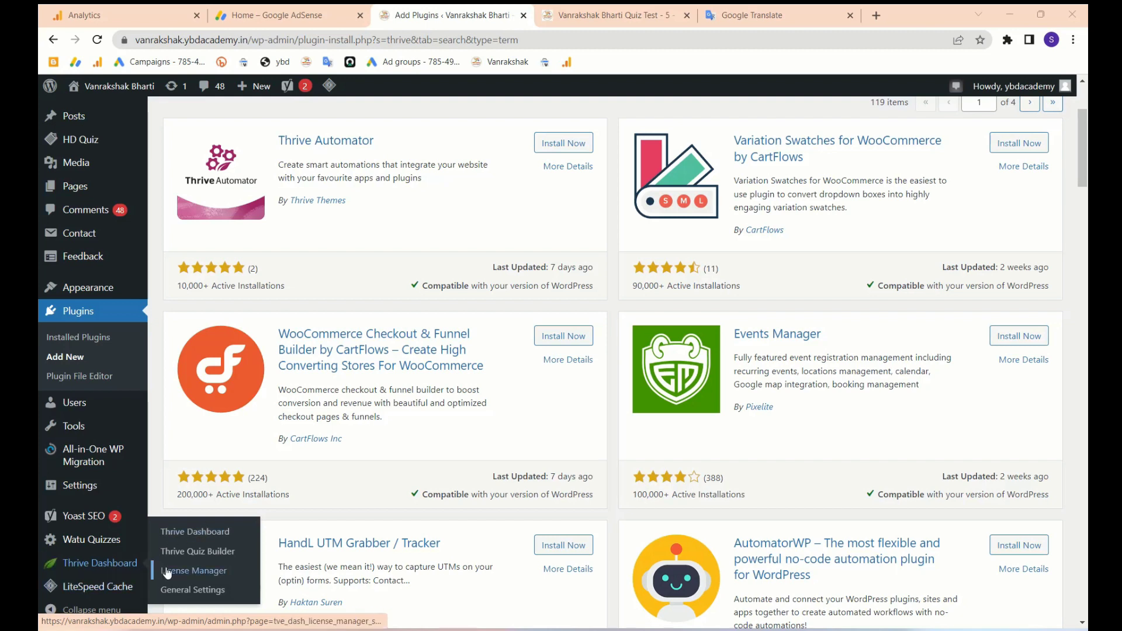
{"action": "left_click", "coordinate": [189, 595]}
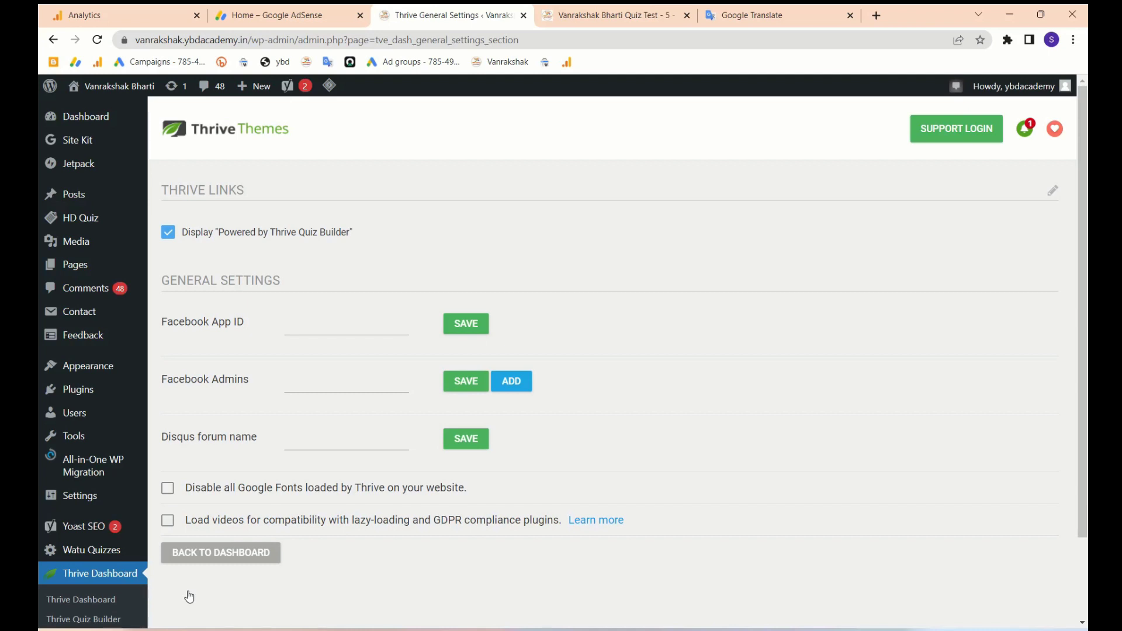
- Review the answered quiz on the Vanrakshak test post preview
{"action": "left_click", "coordinate": [608, 15]}
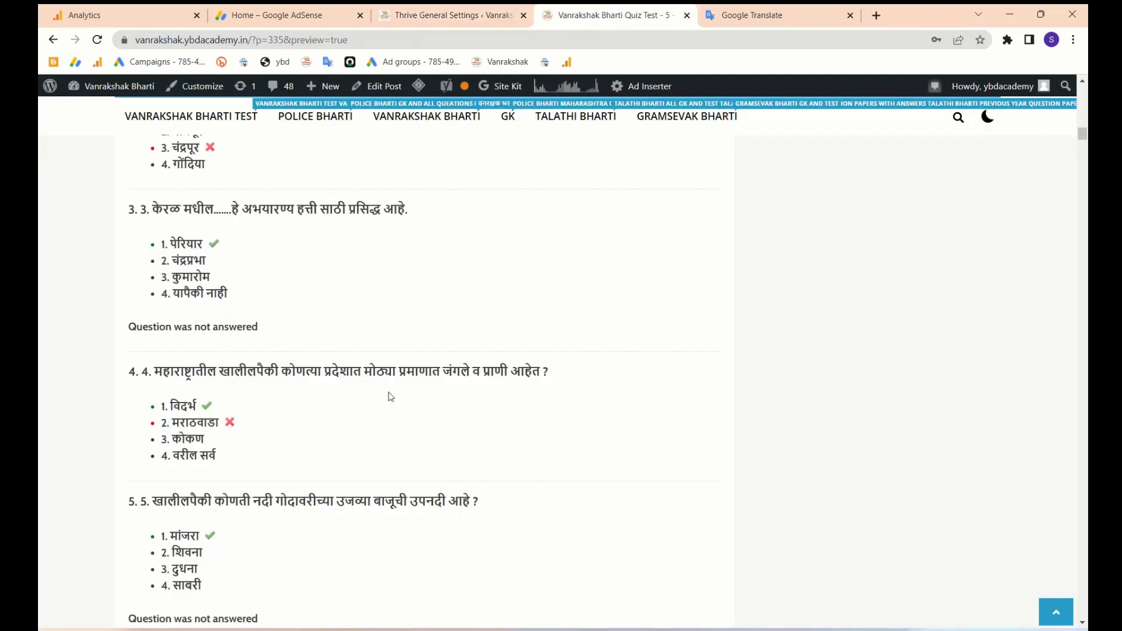
{"action": "scroll", "coordinate": [281, 330], "scroll_direction": "up", "scroll_amount": 8}
{"action": "scroll", "coordinate": [326, 287], "scroll_direction": "down", "scroll_amount": 3}
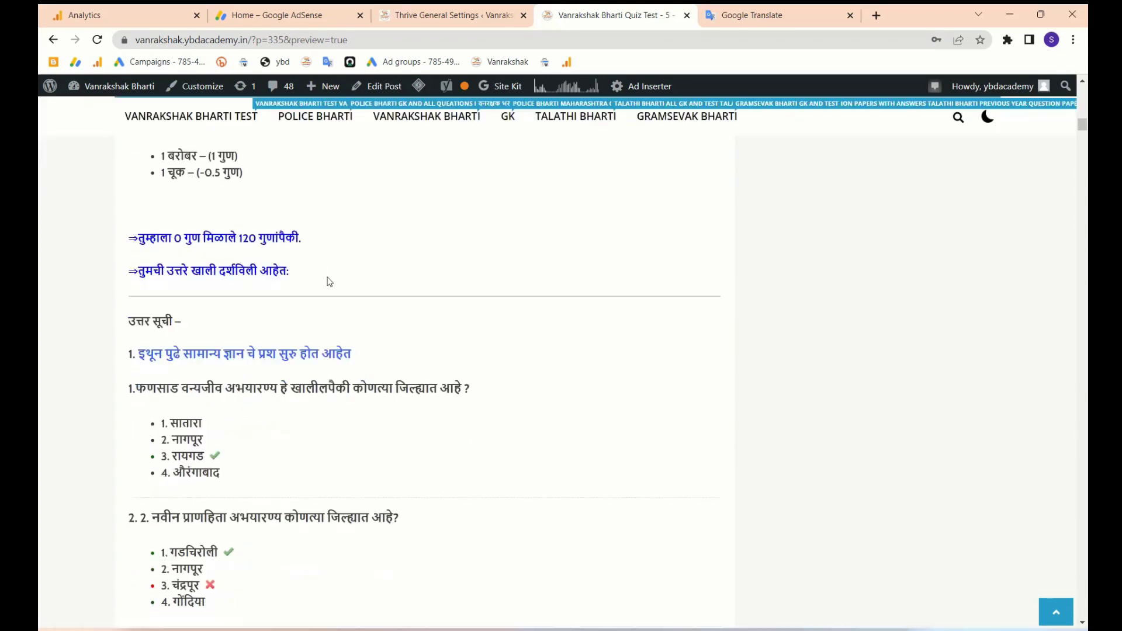
- Go back to the Thrive settings and open the Watu Quizzes management page
{"action": "left_click", "coordinate": [453, 17]}
{"action": "scroll", "coordinate": [73, 410], "scroll_direction": "down", "scroll_amount": 2}
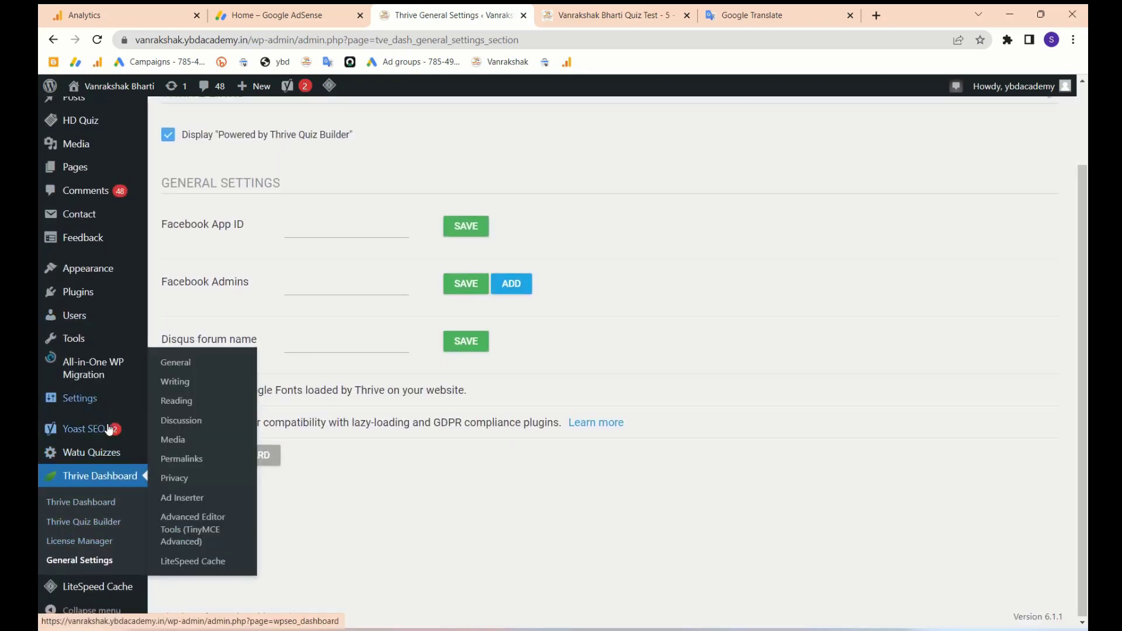
{"action": "left_click", "coordinate": [78, 460]}
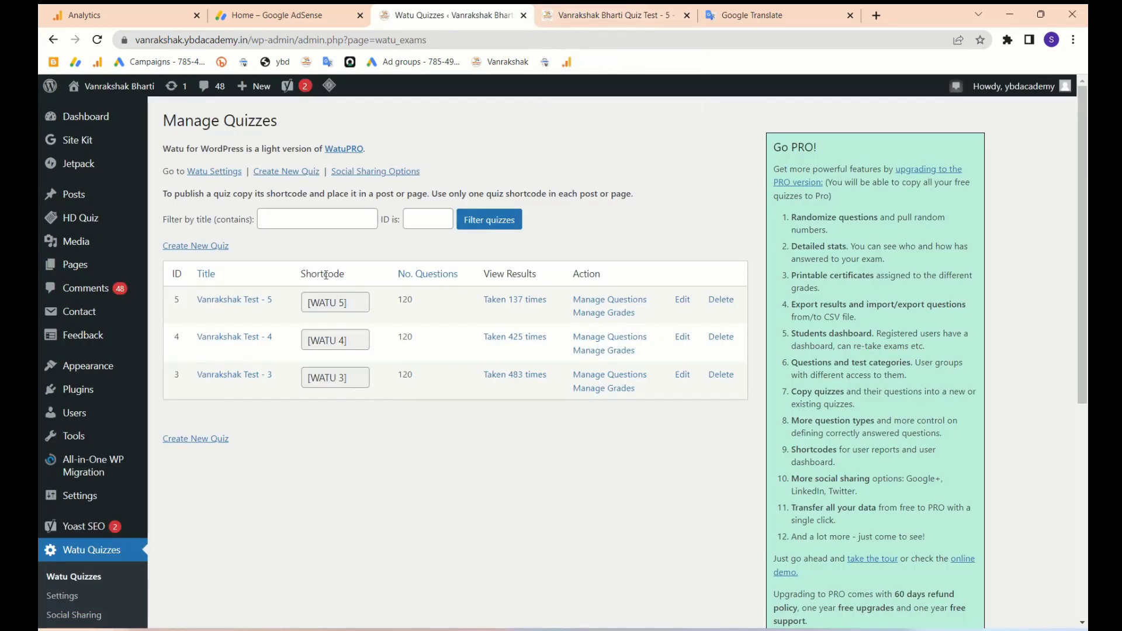
- Look over the Watu quiz list showing Vanrakshak Test 5, 4 and 3 with their shortcodes
{"action": "left_click", "coordinate": [429, 454]}
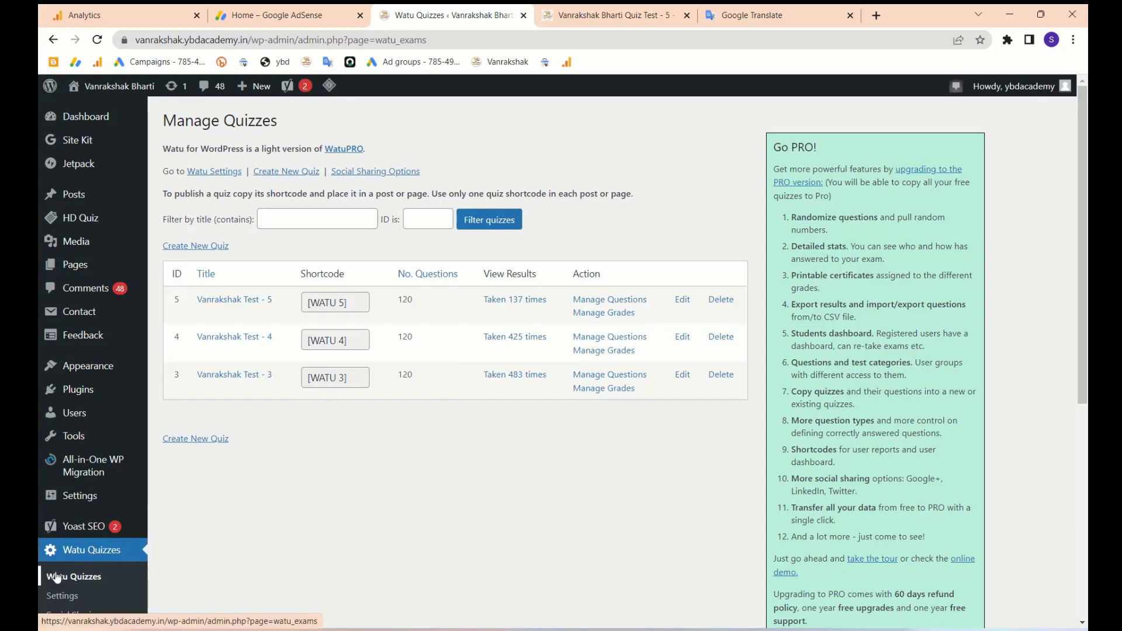
{"action": "scroll", "coordinate": [65, 570], "scroll_direction": "down", "scroll_amount": 3}
{"action": "mouse_move", "coordinate": [83, 569]}
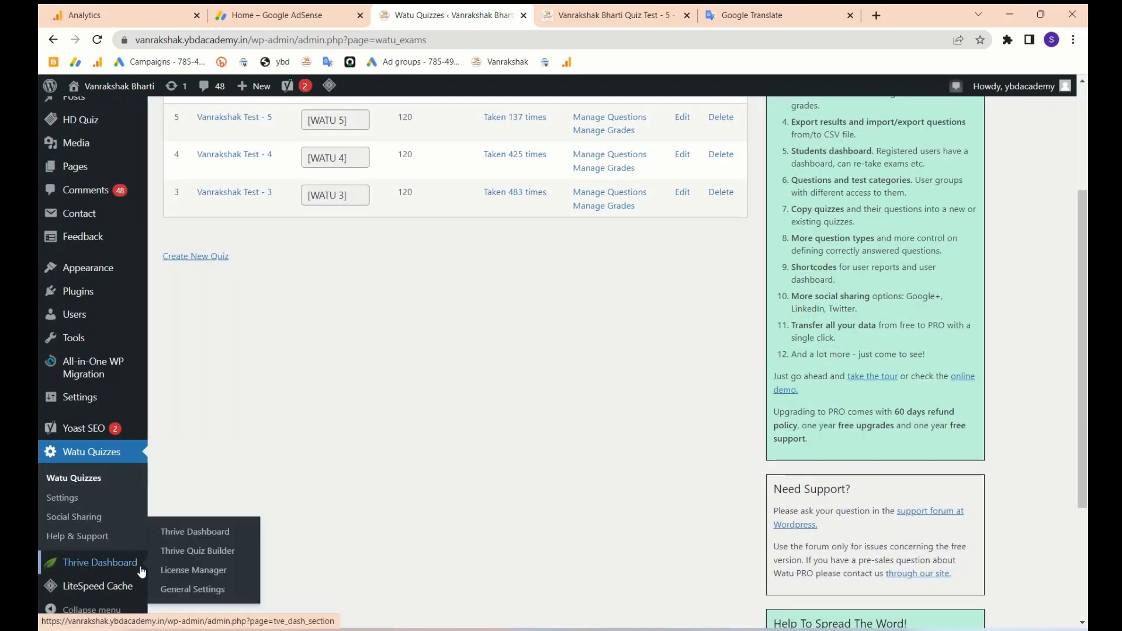
- Open Thrive Dashboard's General Settings and scroll through its options
{"action": "left_click", "coordinate": [185, 590]}
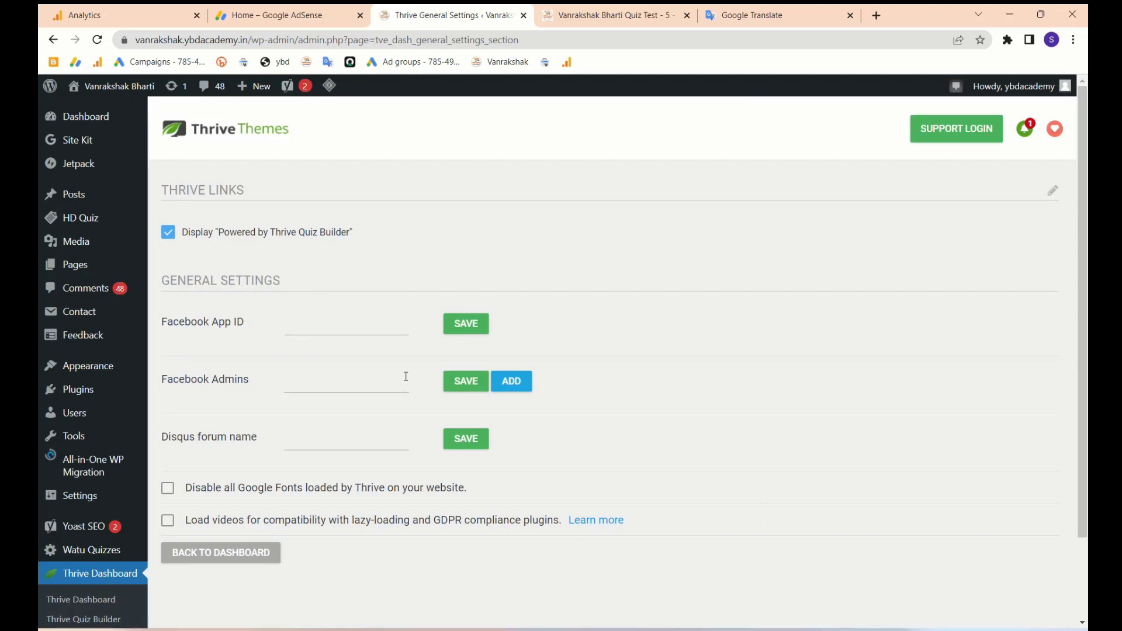
{"action": "scroll", "coordinate": [338, 348], "scroll_direction": "down", "scroll_amount": 2}
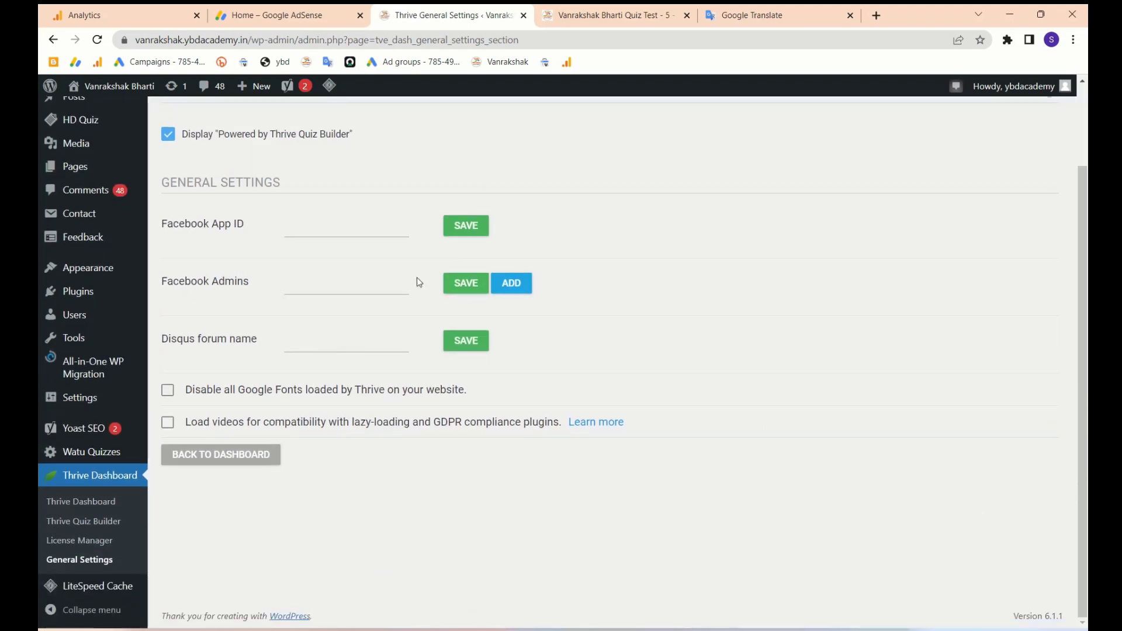
{"action": "scroll", "coordinate": [419, 282], "scroll_direction": "up", "scroll_amount": 2}
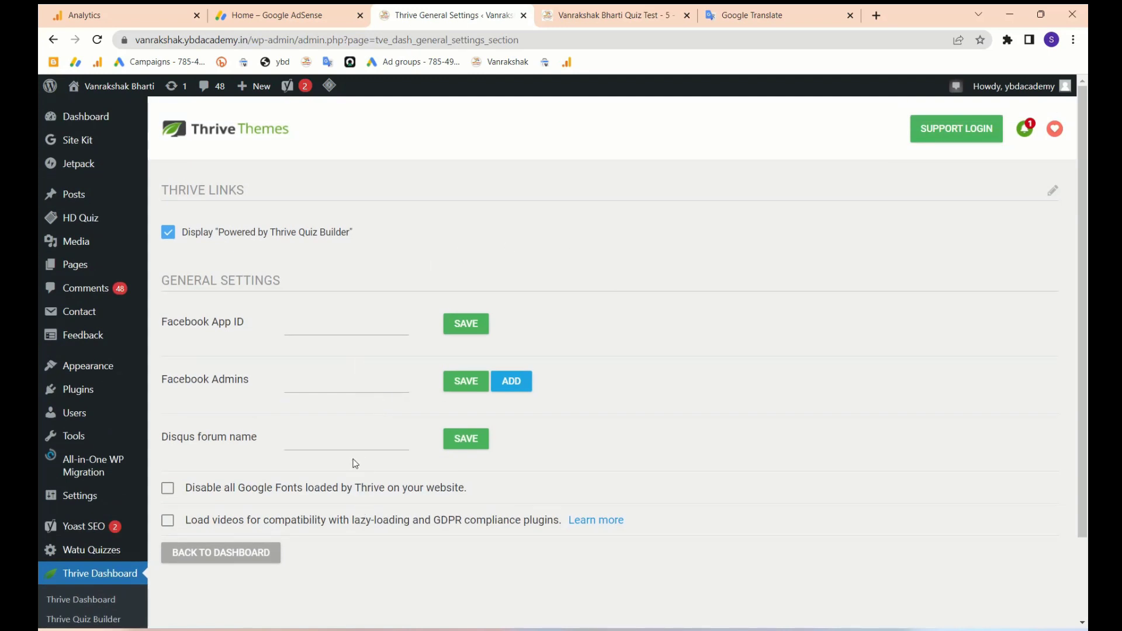
{"action": "scroll", "coordinate": [351, 468], "scroll_direction": "down", "scroll_amount": 2}
- Return to the Thrive Dashboard and browse its feature cards and installed Thrive Quiz Builder
{"action": "left_click", "coordinate": [257, 456]}
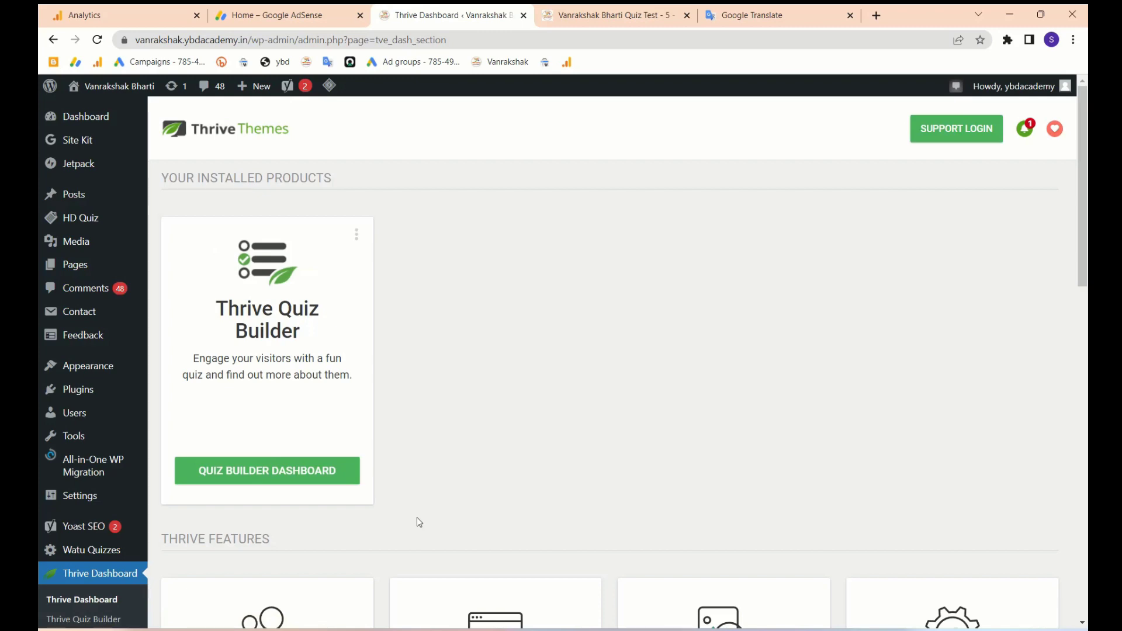
{"action": "scroll", "coordinate": [418, 520], "scroll_direction": "down", "scroll_amount": 10}
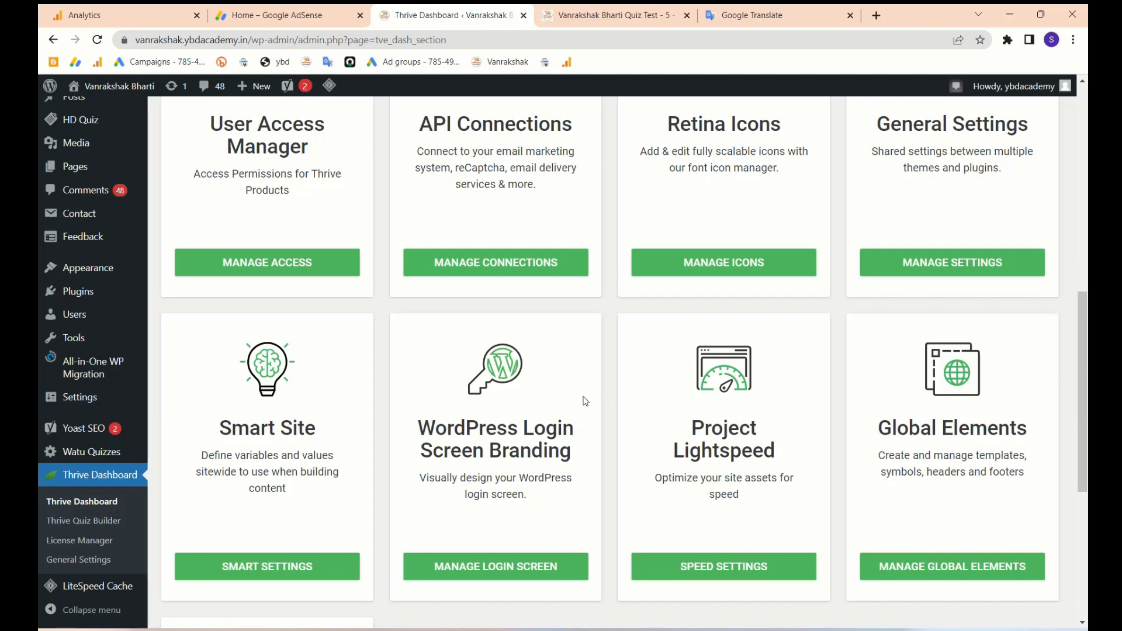
{"action": "scroll", "coordinate": [586, 401], "scroll_direction": "up", "scroll_amount": 8}
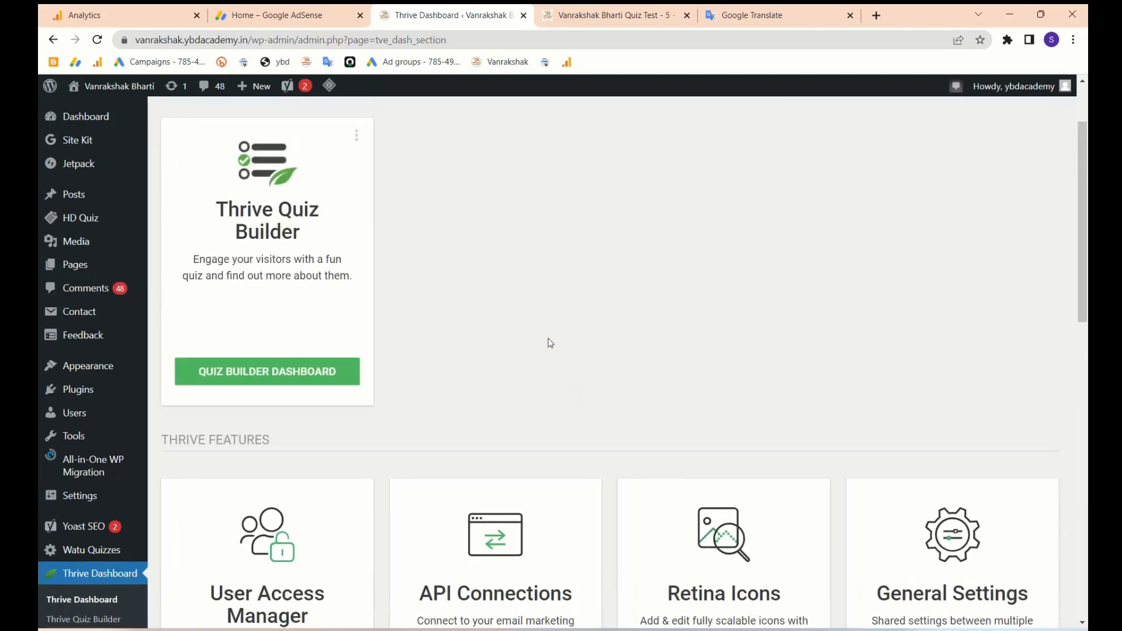
{"action": "scroll", "coordinate": [549, 342], "scroll_direction": "up", "scroll_amount": 2}
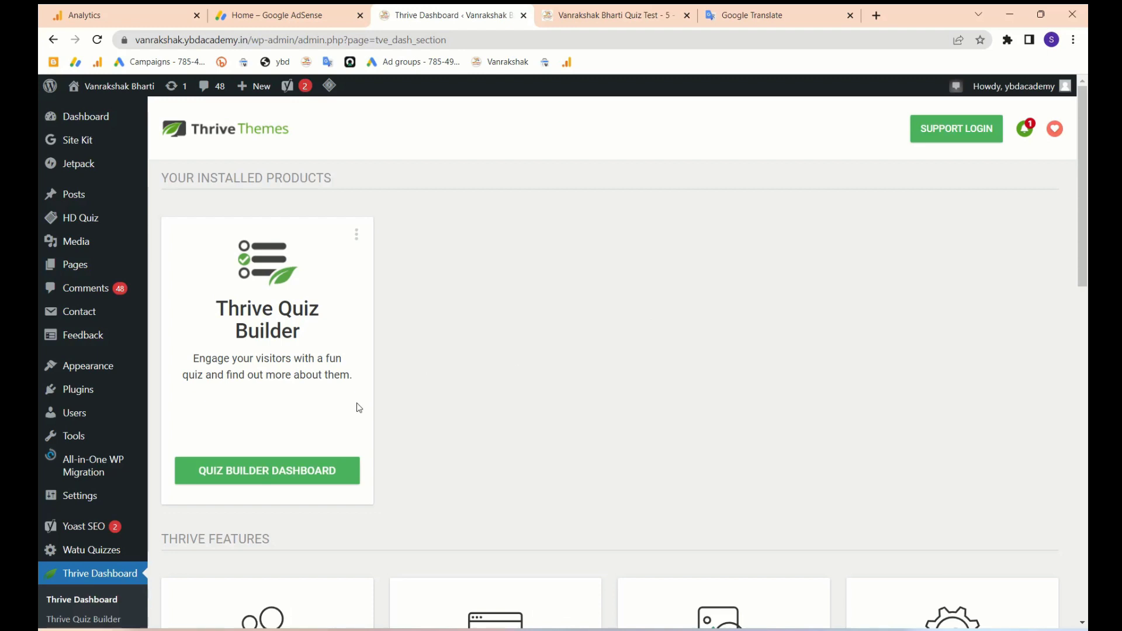
- Open the Quiz Builder dashboard from the Thrive Quiz Builder card and see its empty quiz list
{"action": "left_click", "coordinate": [292, 477]}
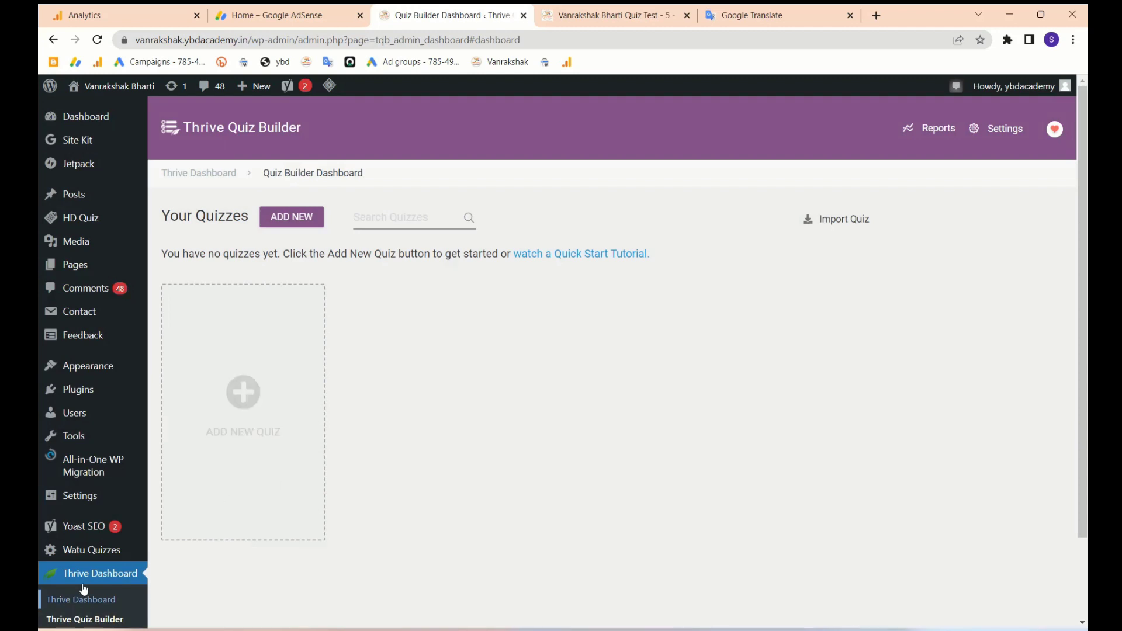
{"action": "scroll", "coordinate": [88, 584], "scroll_direction": "down", "scroll_amount": 2}
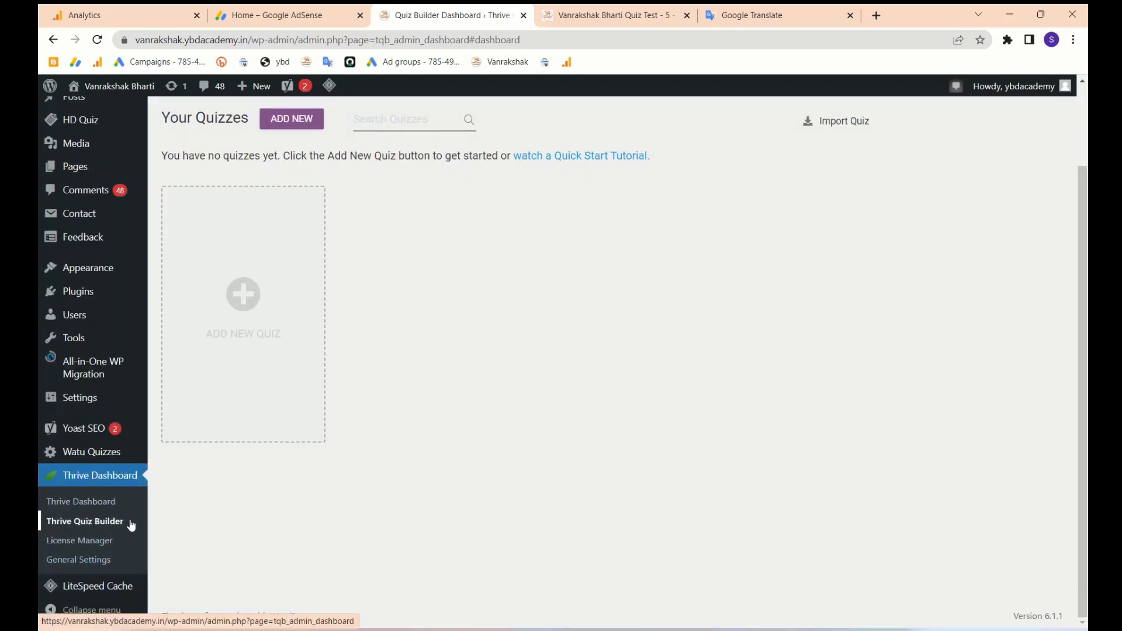
{"action": "scroll", "coordinate": [444, 407], "scroll_direction": "up", "scroll_amount": 2}
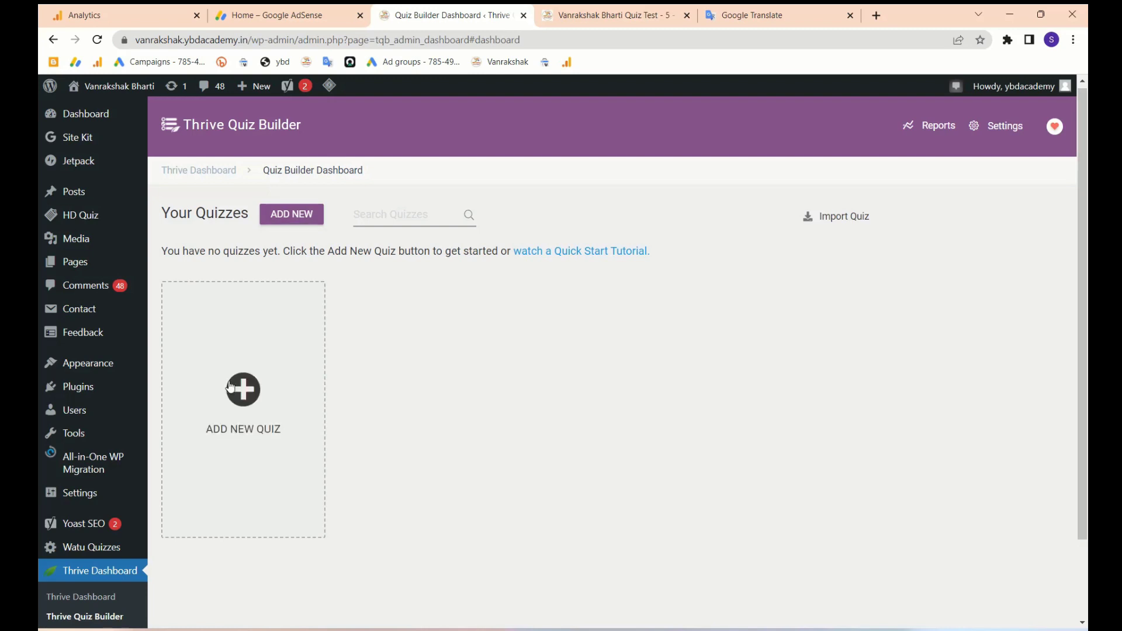
- Add a new quiz named 'New Q' using the List building template
{"action": "left_click", "coordinate": [241, 397]}
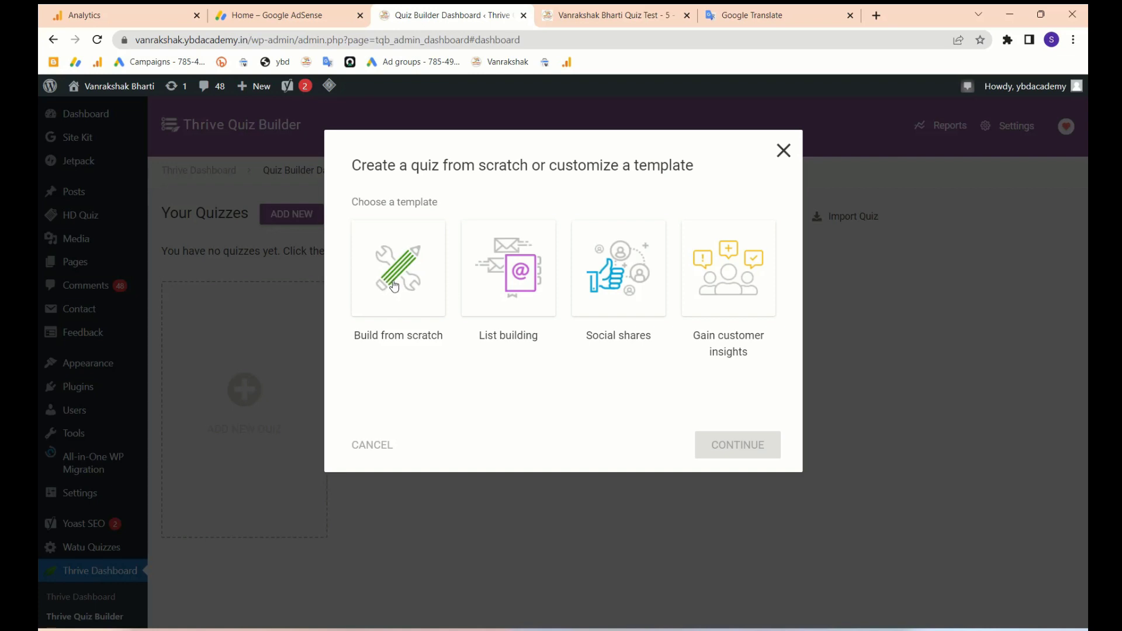
{"action": "left_click", "coordinate": [517, 278]}
{"action": "left_click", "coordinate": [719, 478]}
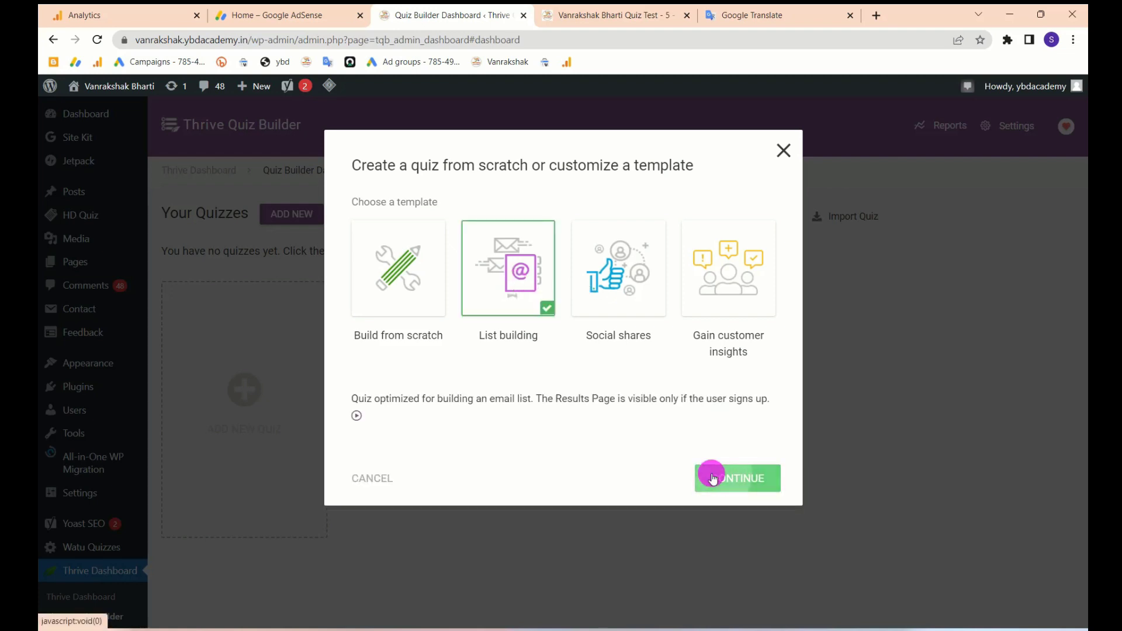
{"action": "type", "text": "New Q"}
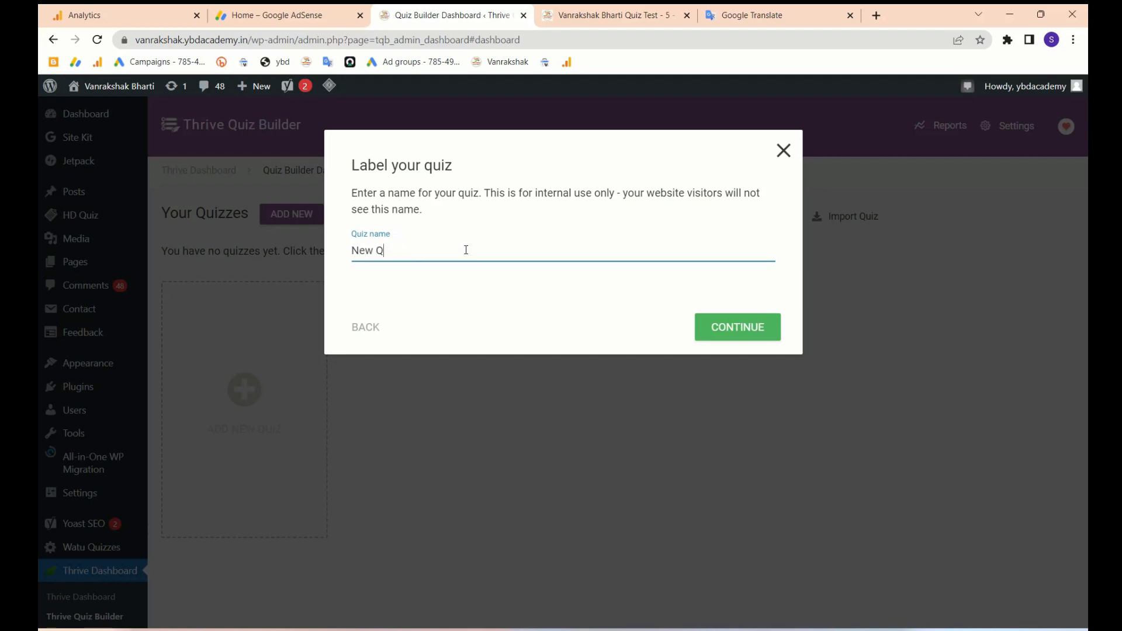
{"action": "left_click", "coordinate": [741, 325]}
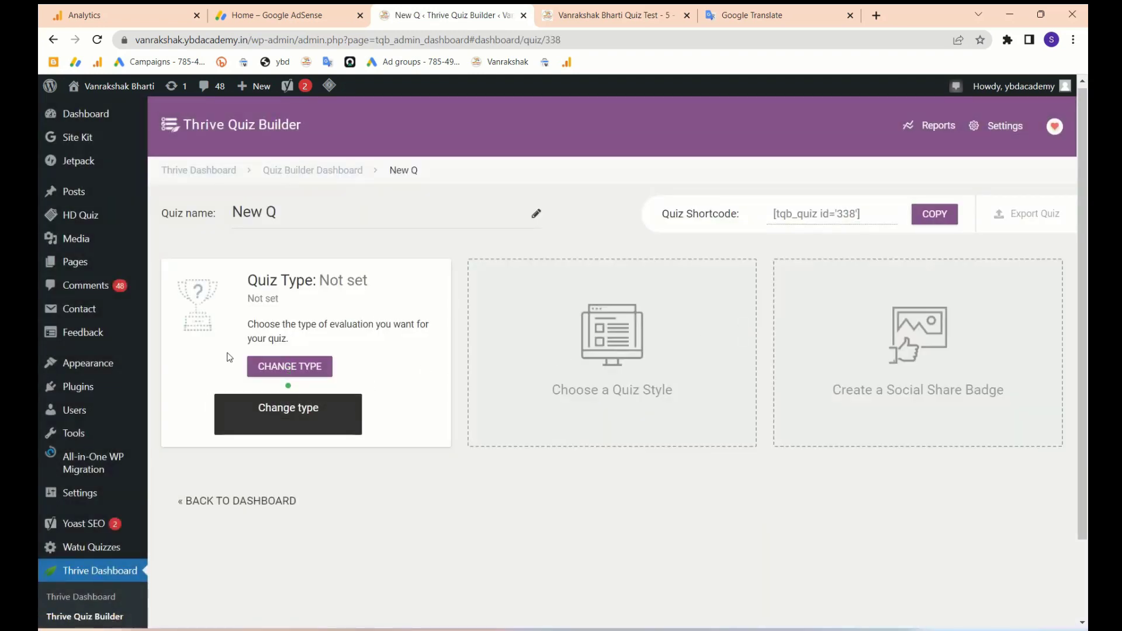
- Set New Q to Right/Wrong, highlighting the correct answer until Next is pressed, and save
{"action": "left_click", "coordinate": [284, 369]}
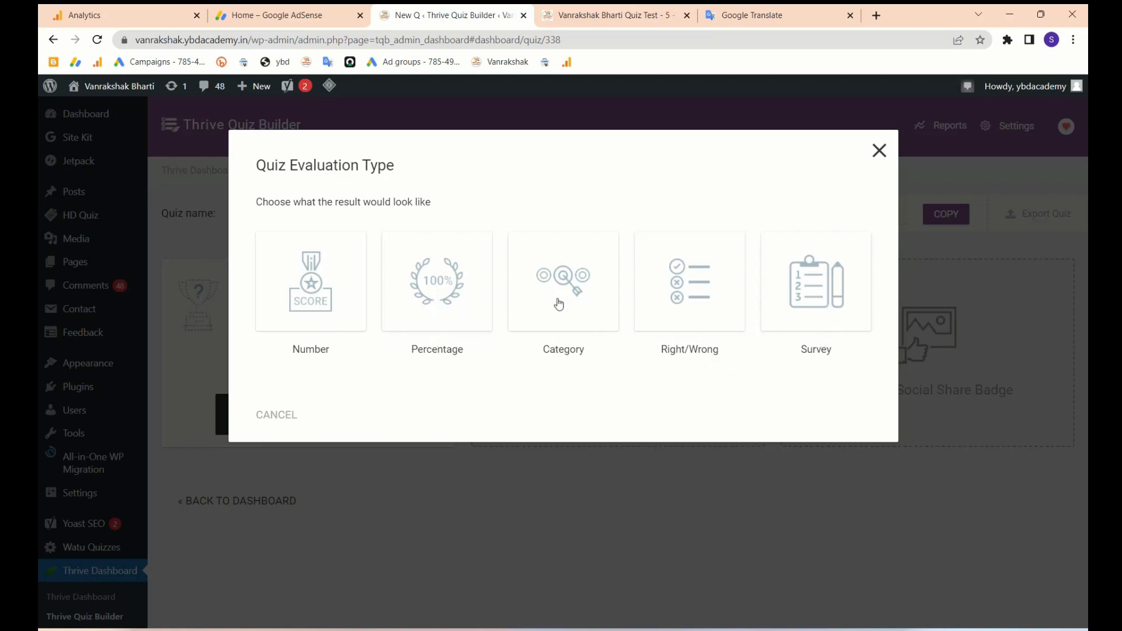
{"action": "left_click", "coordinate": [666, 301]}
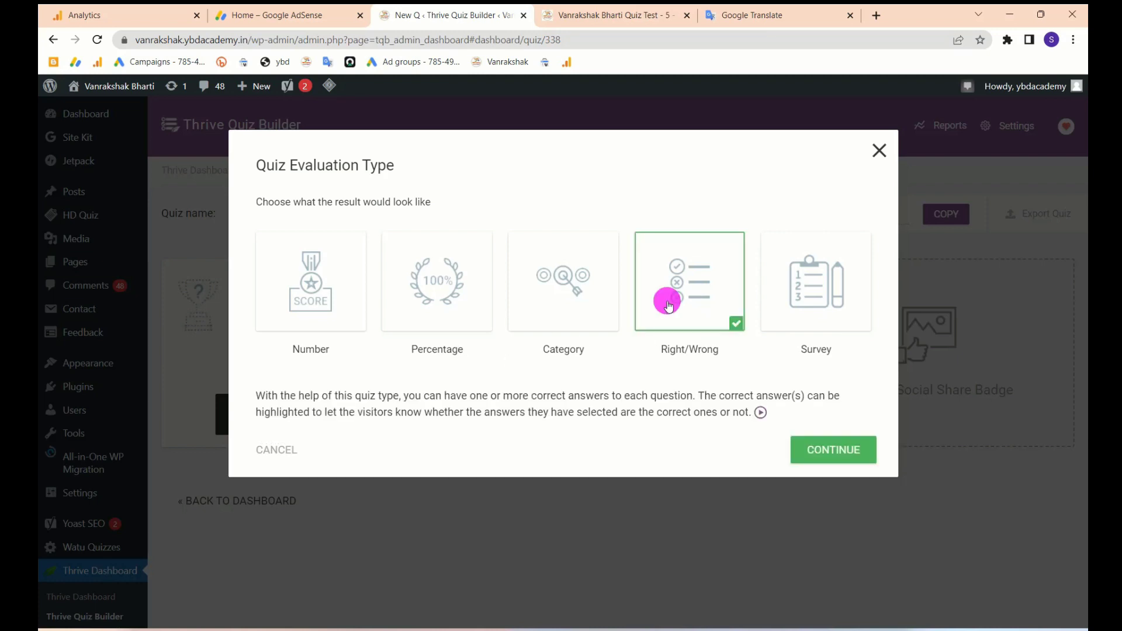
{"action": "left_click", "coordinate": [821, 452]}
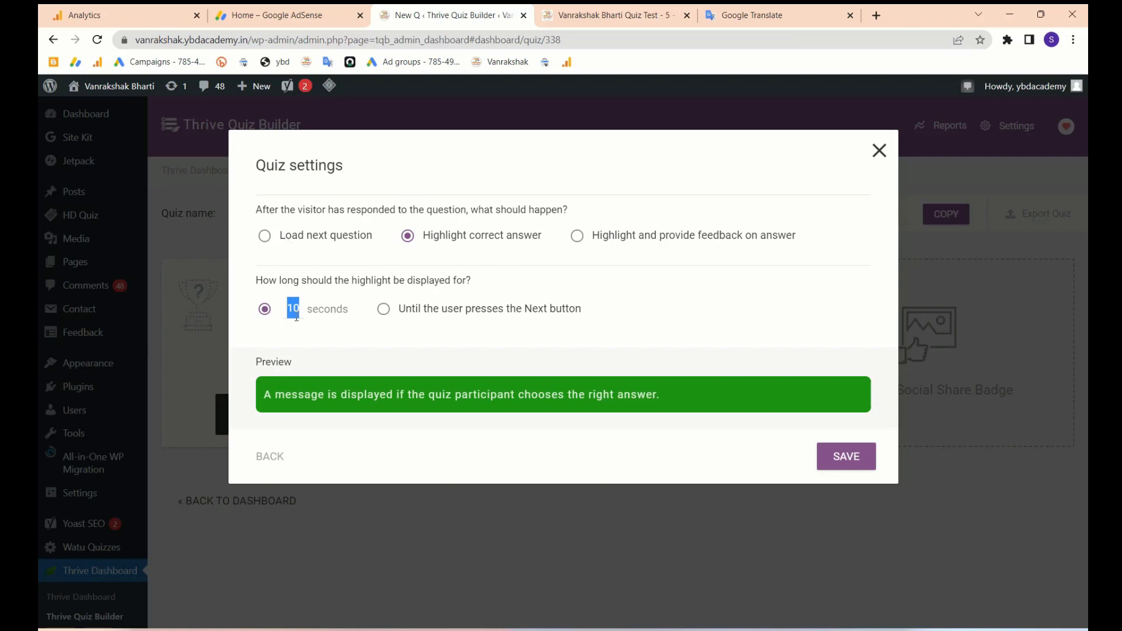
{"action": "left_click", "coordinate": [383, 309]}
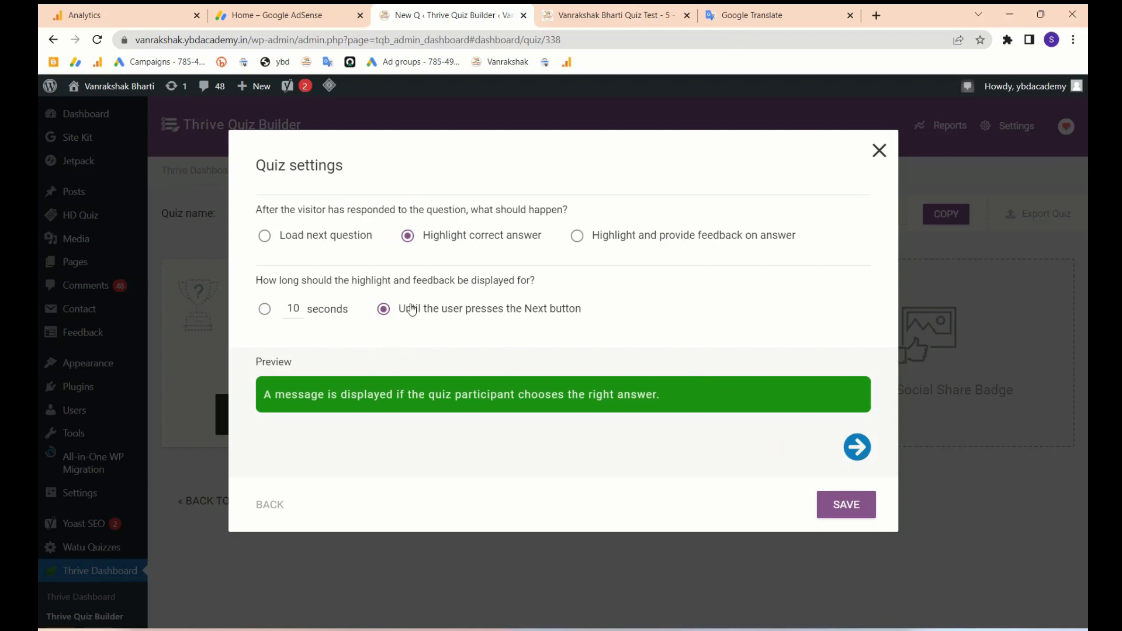
{"action": "left_click", "coordinate": [851, 500]}
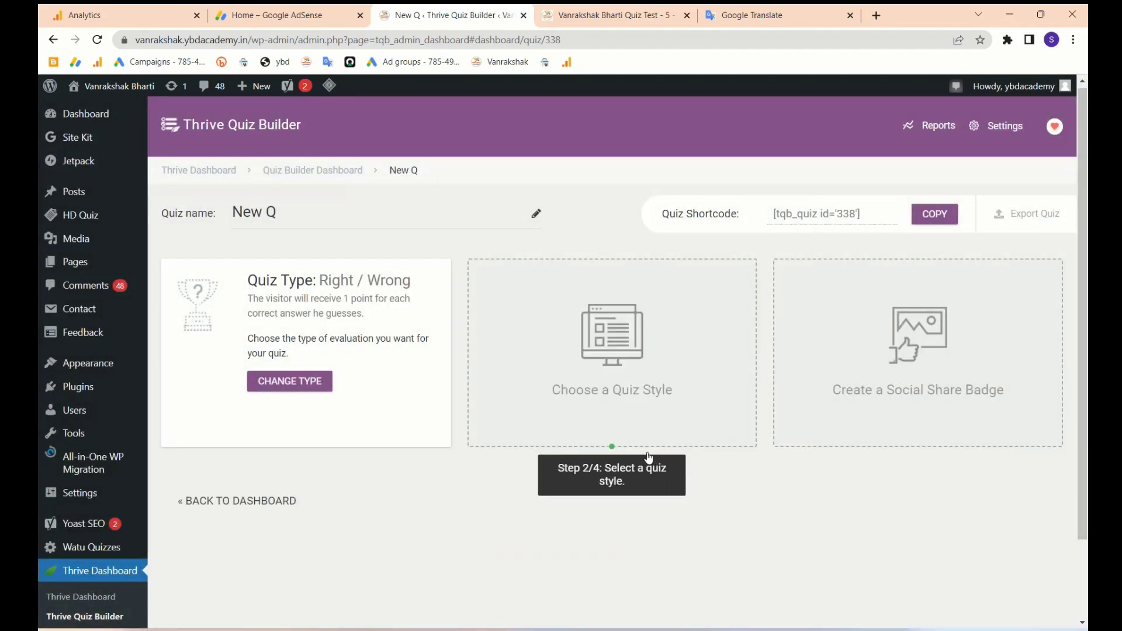
- Browse the quiz style list and apply the Lush style to New Q
{"action": "left_click", "coordinate": [596, 341]}
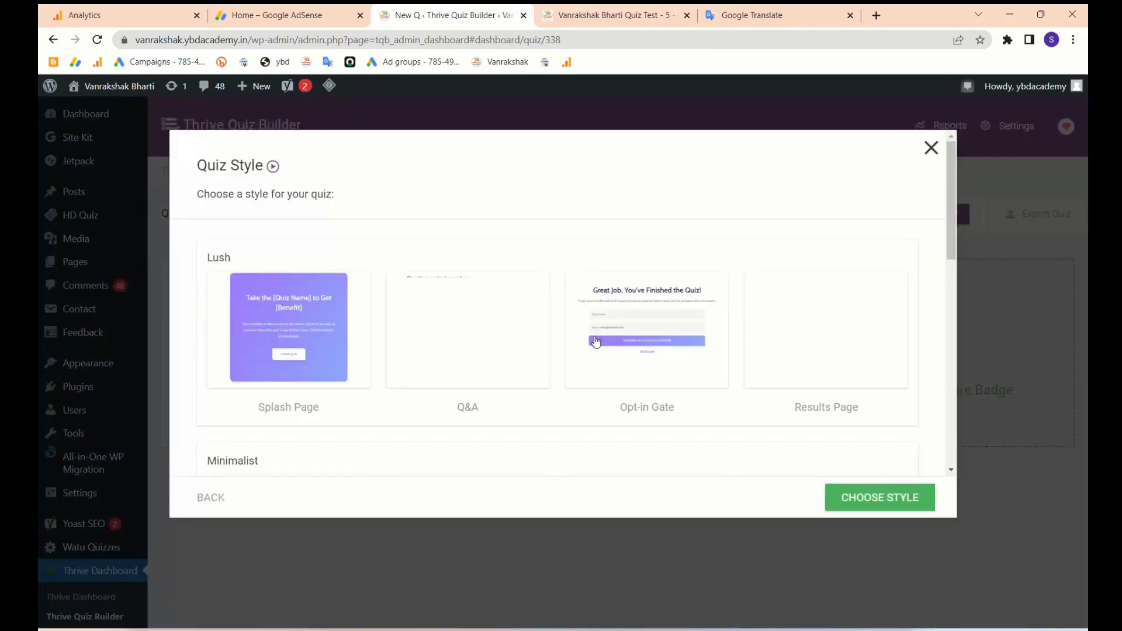
{"action": "scroll", "coordinate": [596, 342], "scroll_direction": "down", "scroll_amount": 10}
{"action": "scroll", "coordinate": [597, 341], "scroll_direction": "down", "scroll_amount": 3}
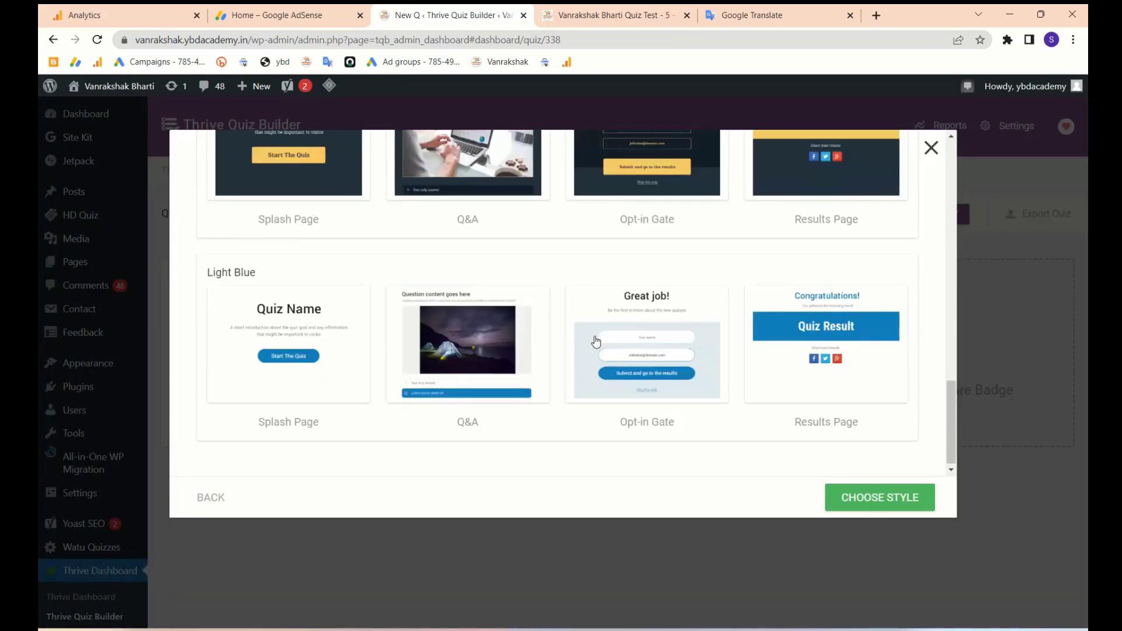
{"action": "scroll", "coordinate": [595, 339], "scroll_direction": "up", "scroll_amount": 15}
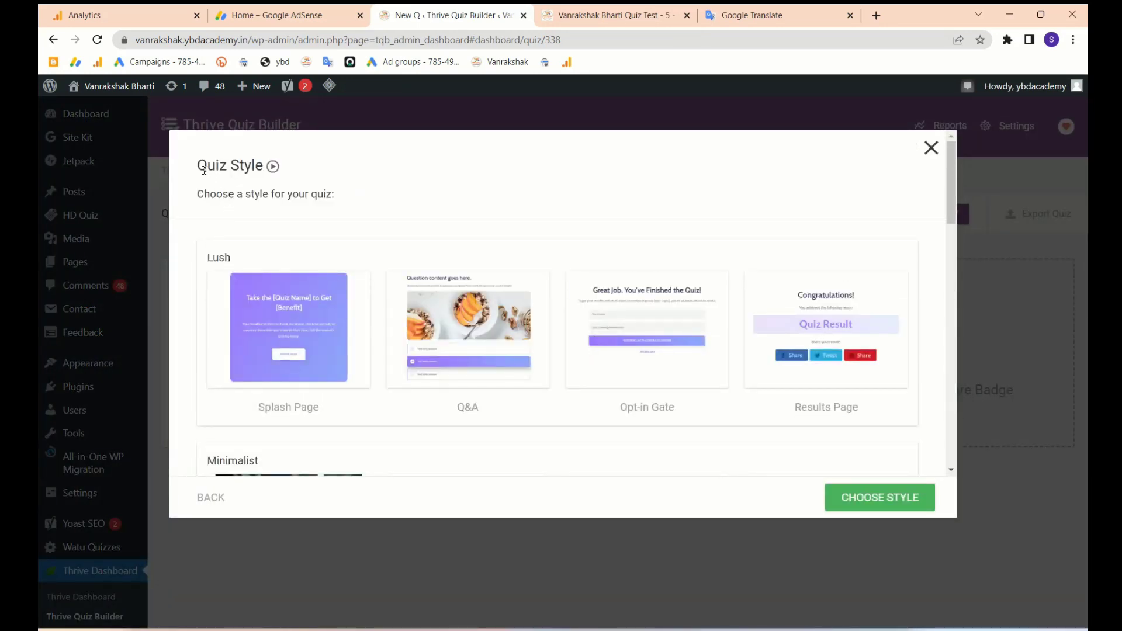
{"action": "left_click_drag", "start_coordinate": [201, 169], "coordinate": [270, 167]}
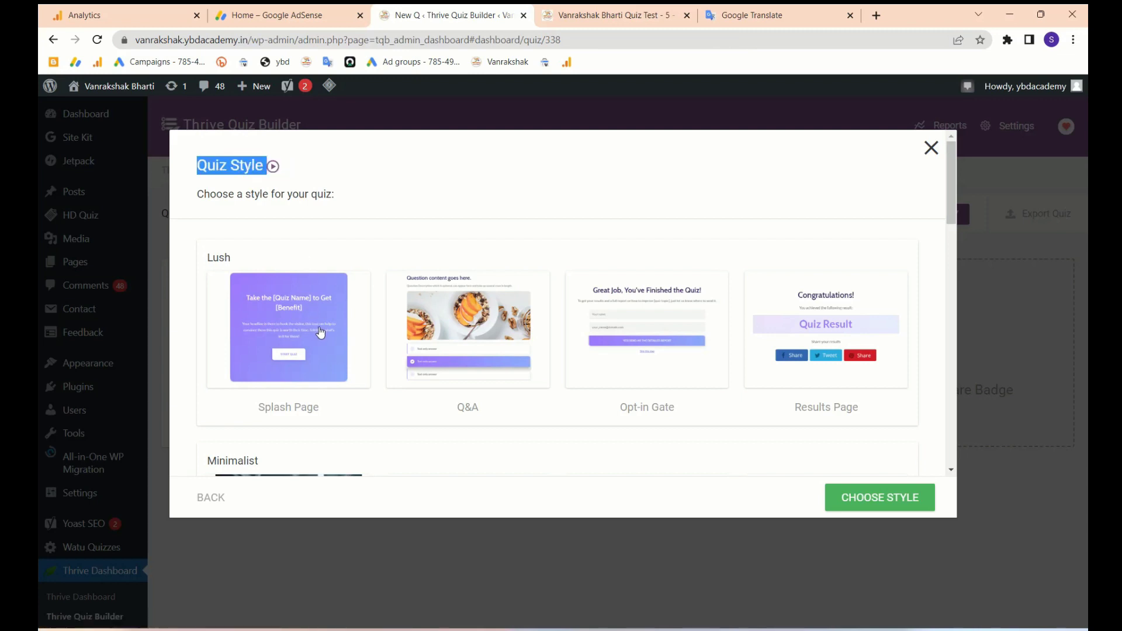
{"action": "scroll", "coordinate": [320, 332], "scroll_direction": "down", "scroll_amount": 2}
{"action": "scroll", "coordinate": [320, 332], "scroll_direction": "down", "scroll_amount": 1}
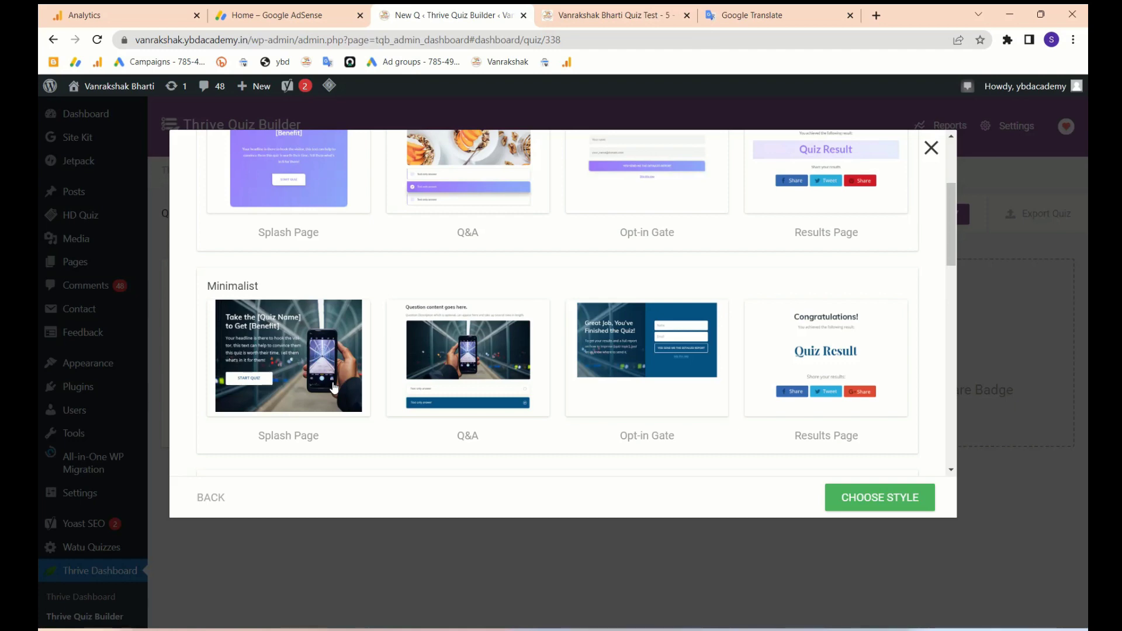
{"action": "scroll", "coordinate": [434, 372], "scroll_direction": "up", "scroll_amount": 3}
{"action": "scroll", "coordinate": [434, 373], "scroll_direction": "down", "scroll_amount": 9}
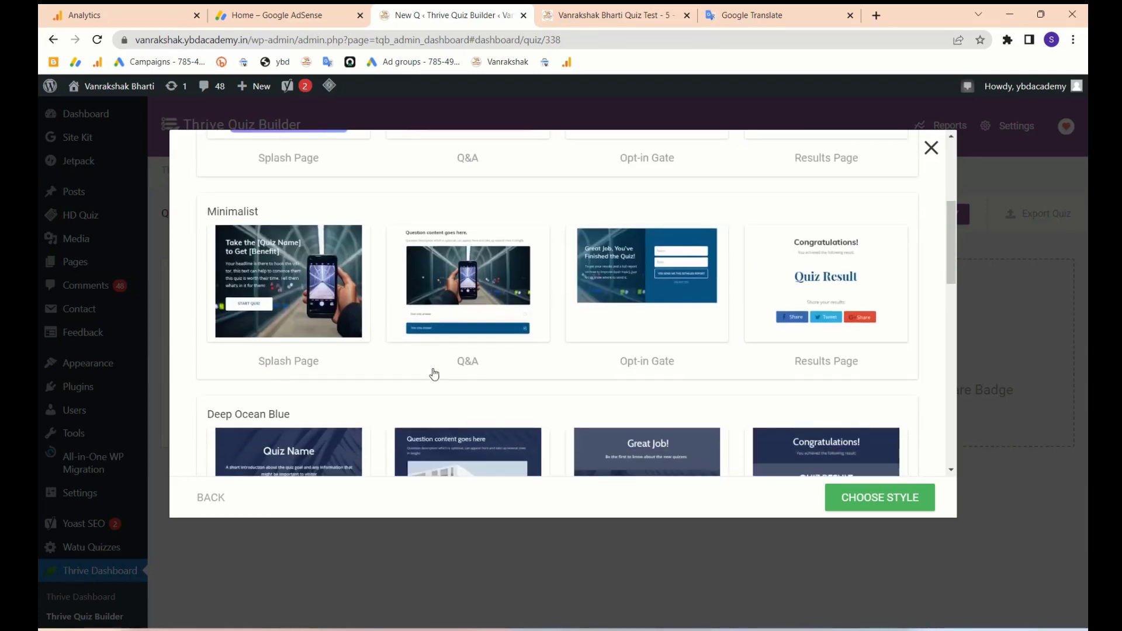
{"action": "scroll", "coordinate": [438, 373], "scroll_direction": "down", "scroll_amount": 7}
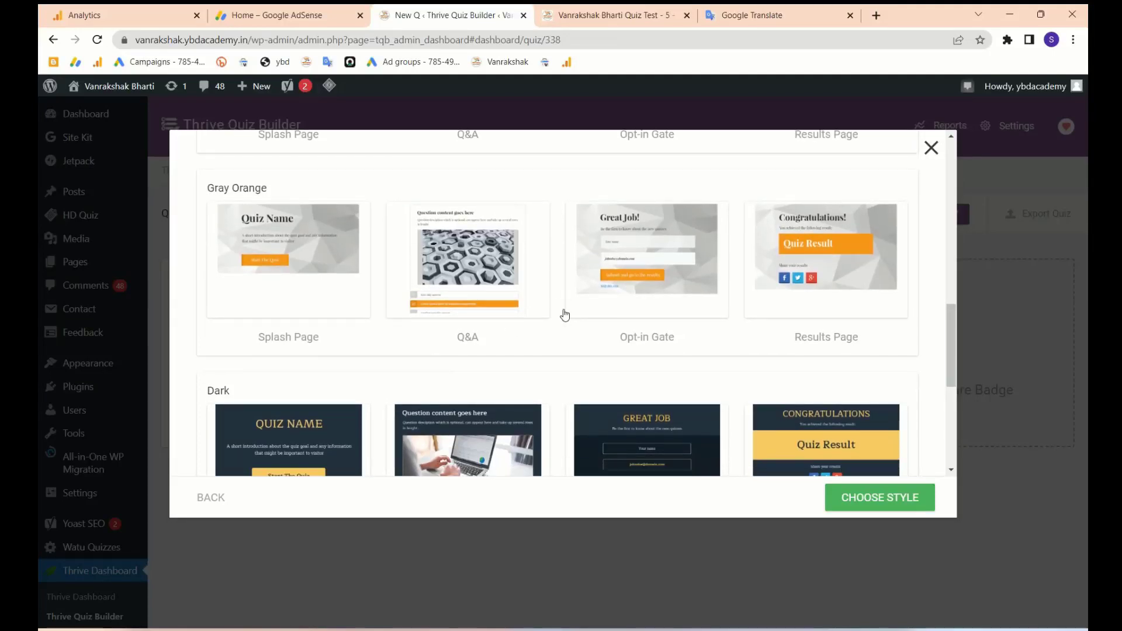
{"action": "scroll", "coordinate": [564, 316], "scroll_direction": "up", "scroll_amount": 15}
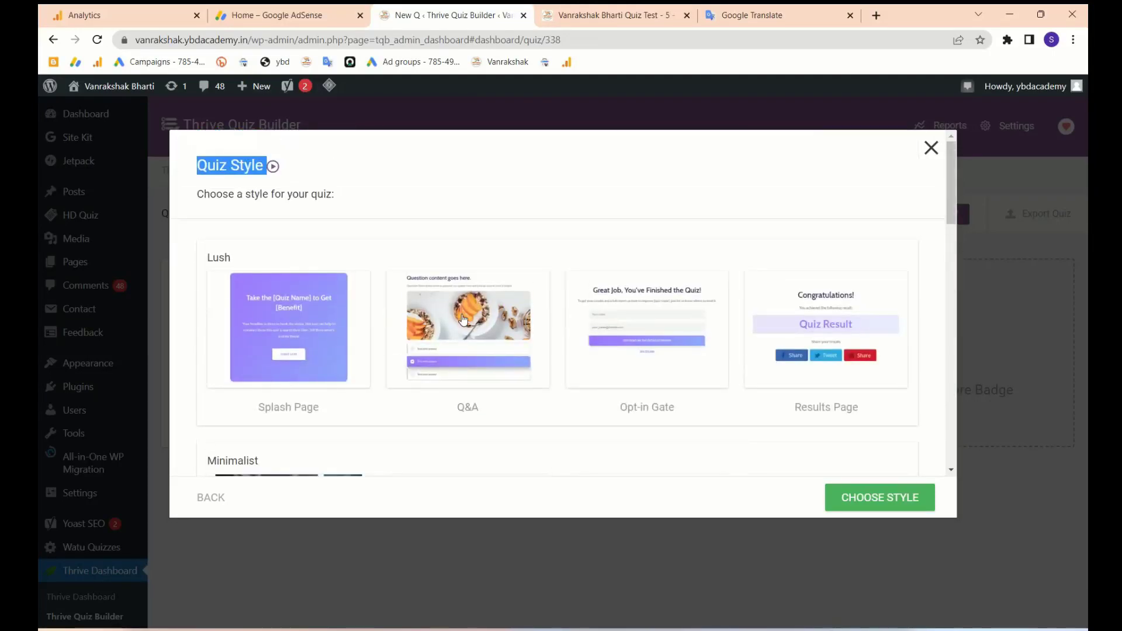
{"action": "left_click", "coordinate": [451, 331]}
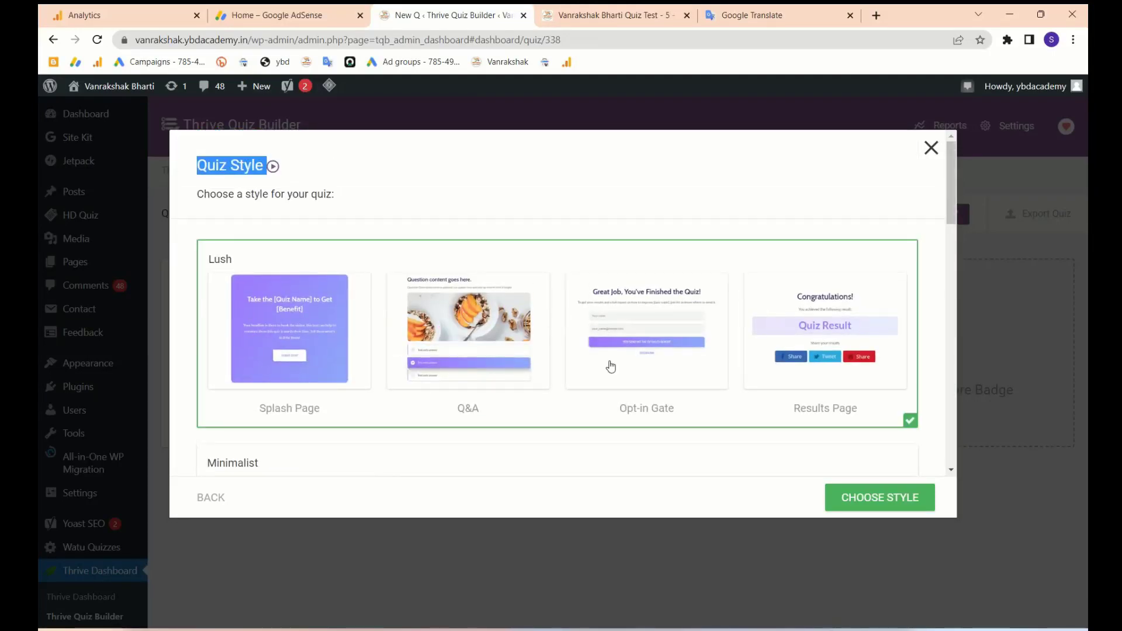
{"action": "left_click", "coordinate": [854, 498]}
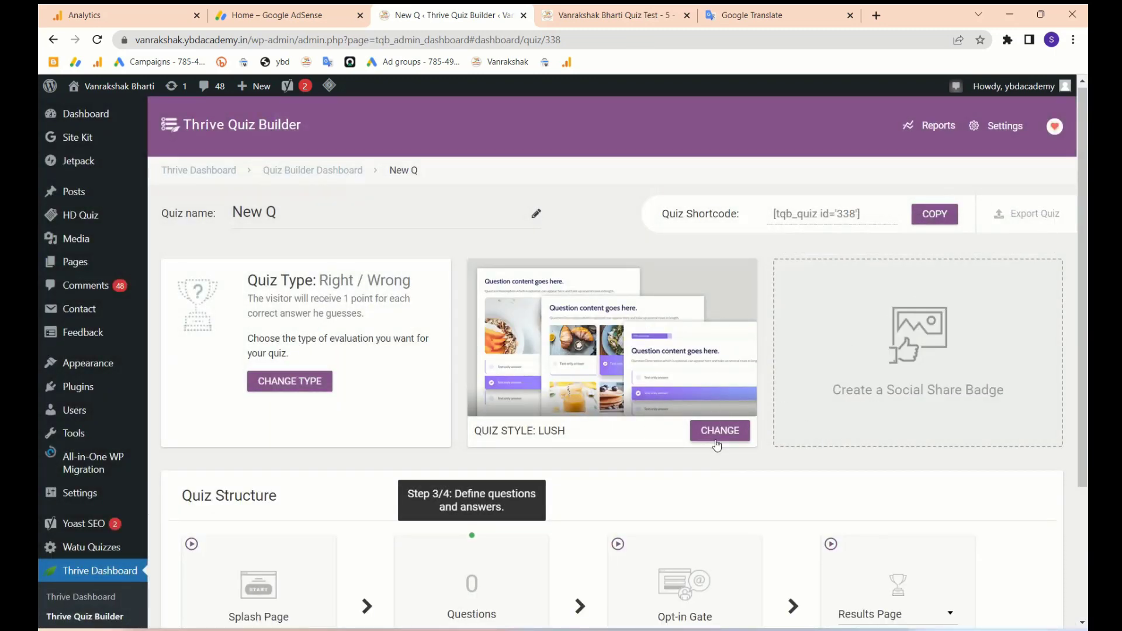
- Create a social share badge for the quiz from the Dynamic template
{"action": "left_click", "coordinate": [946, 391]}
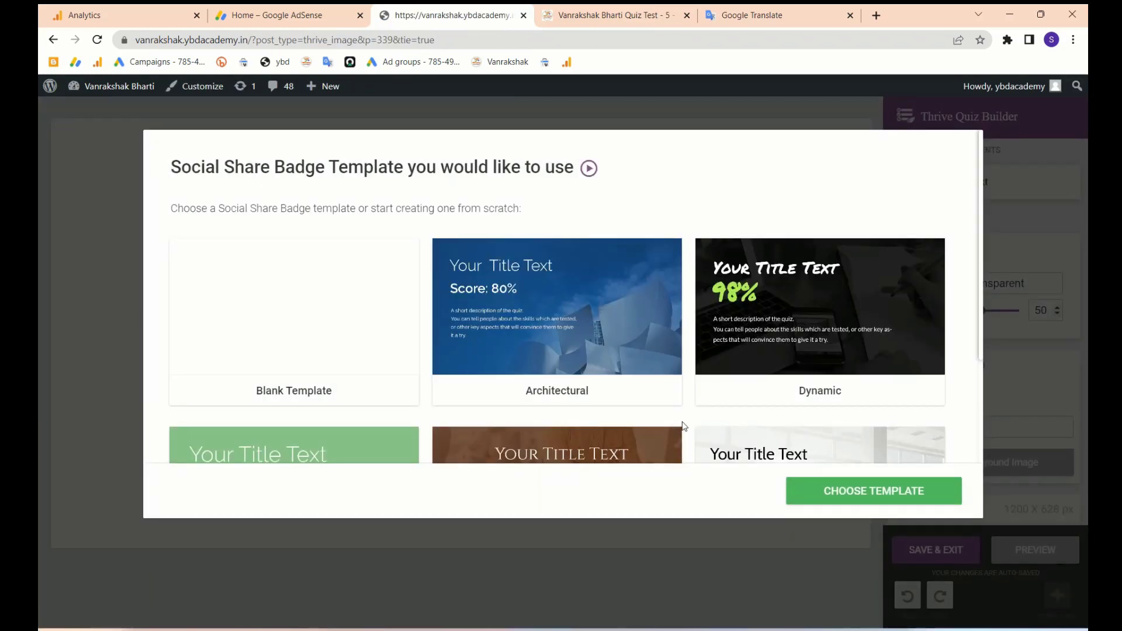
{"action": "scroll", "coordinate": [682, 422], "scroll_direction": "down", "scroll_amount": 3}
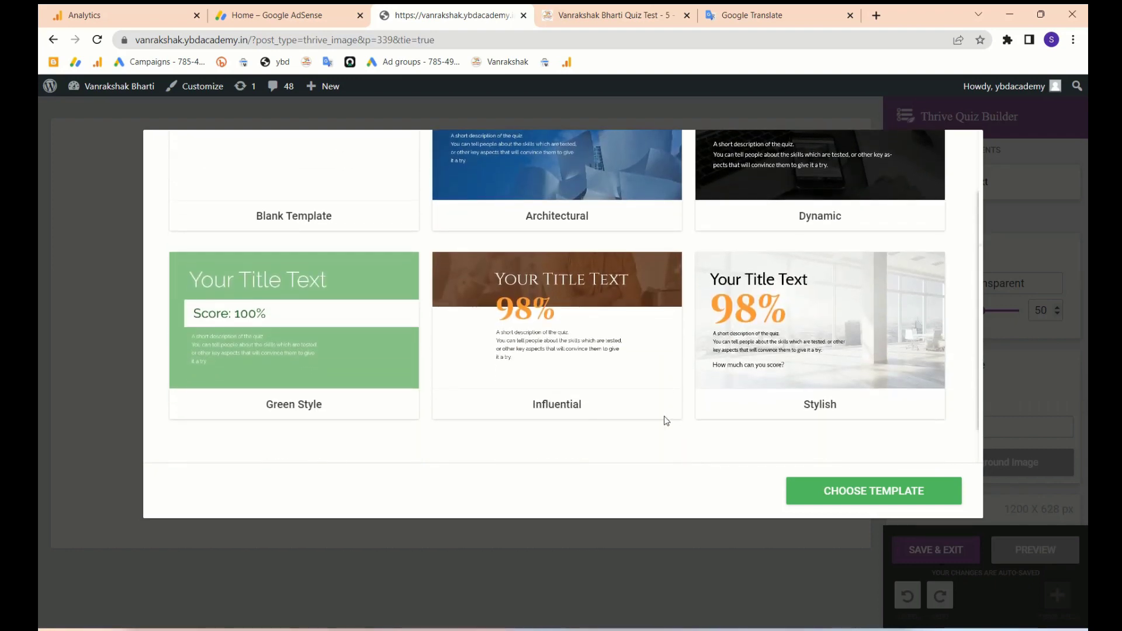
{"action": "scroll", "coordinate": [723, 338], "scroll_direction": "up", "scroll_amount": 3}
{"action": "scroll", "coordinate": [749, 260], "scroll_direction": "down", "scroll_amount": 3}
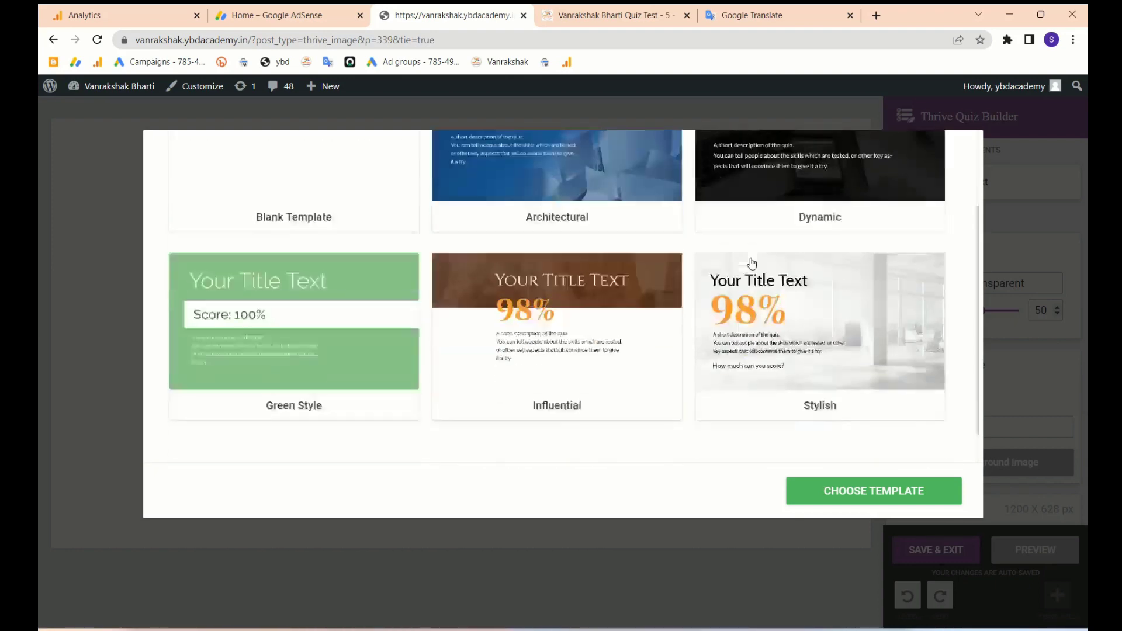
{"action": "scroll", "coordinate": [694, 333], "scroll_direction": "up", "scroll_amount": 2}
{"action": "scroll", "coordinate": [419, 419], "scroll_direction": "down", "scroll_amount": 2}
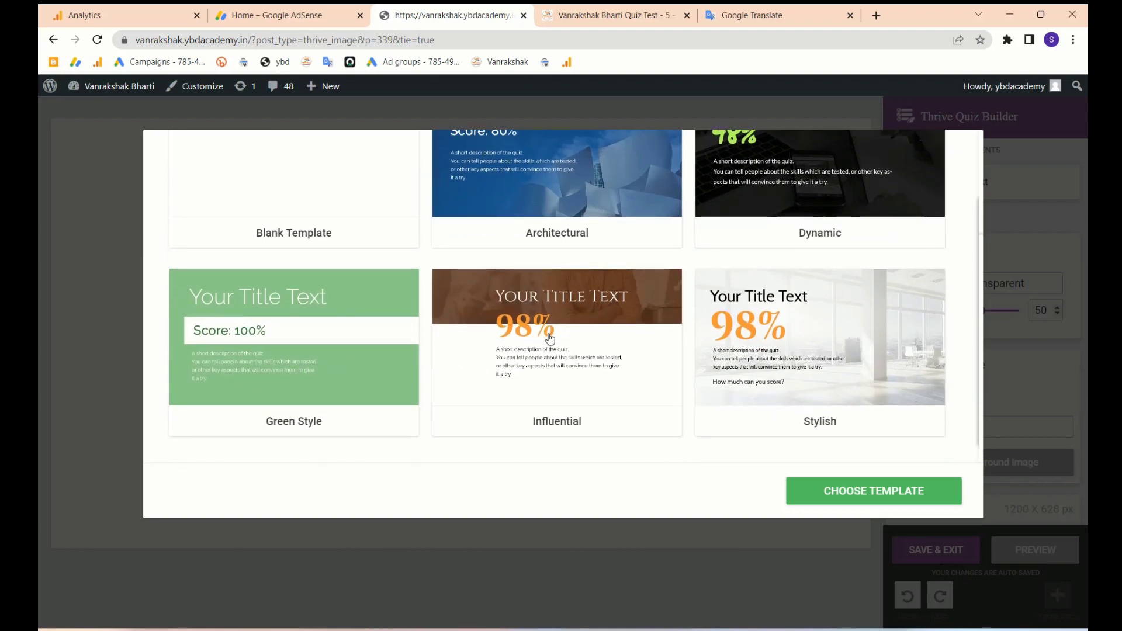
{"action": "scroll", "coordinate": [608, 316], "scroll_direction": "up", "scroll_amount": 2}
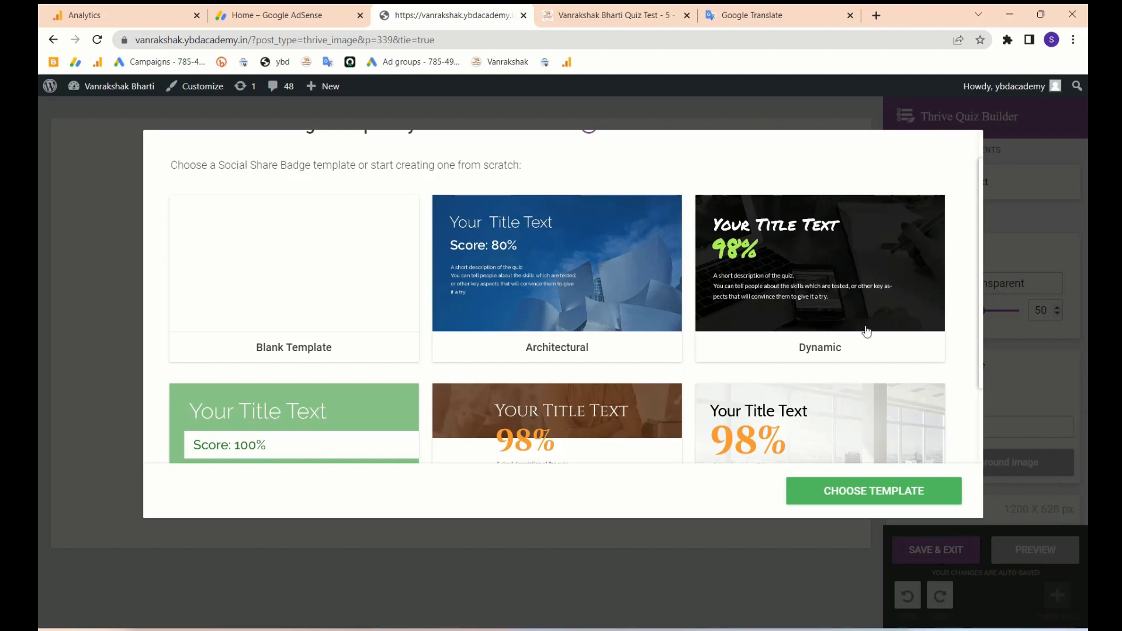
{"action": "scroll", "coordinate": [859, 310], "scroll_direction": "down", "scroll_amount": 2}
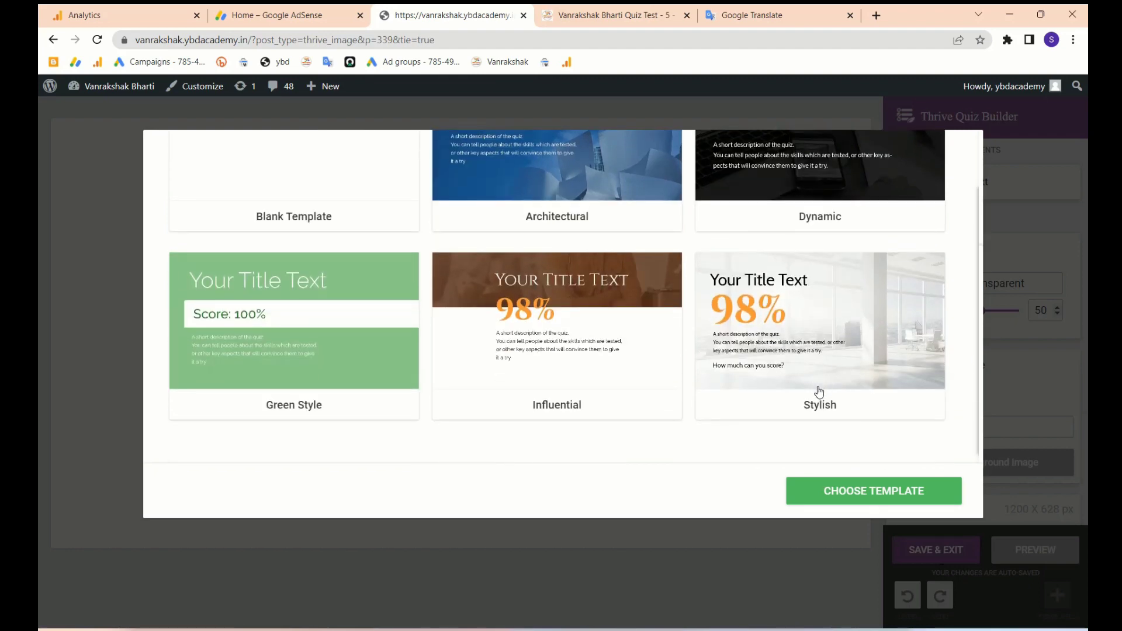
{"action": "scroll", "coordinate": [765, 418], "scroll_direction": "up", "scroll_amount": 2}
{"action": "left_click", "coordinate": [807, 266]}
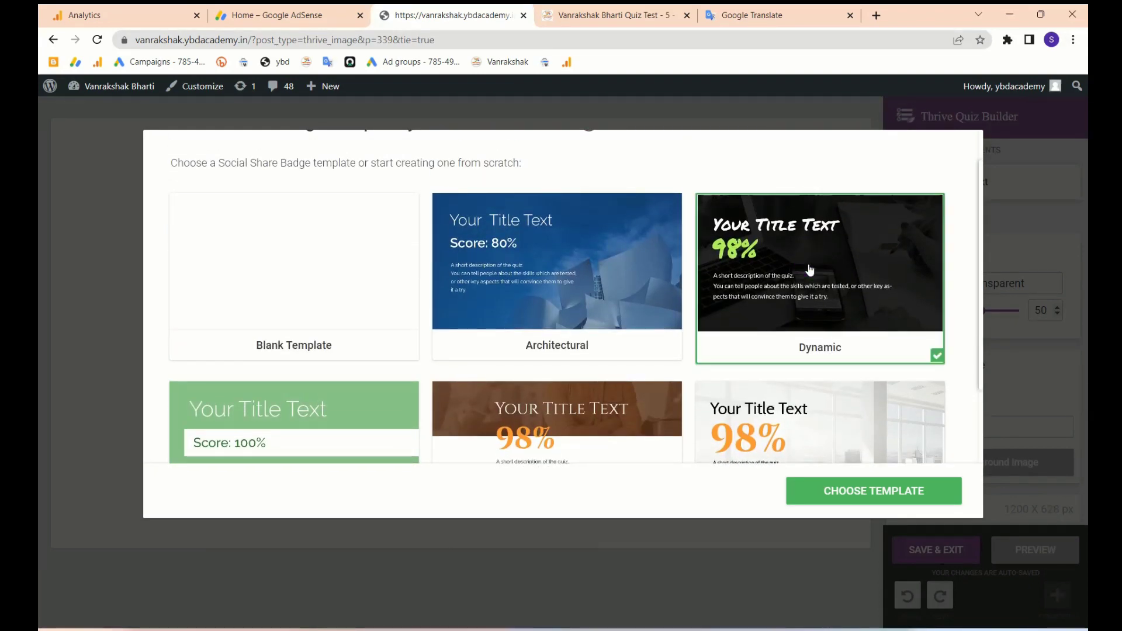
{"action": "left_click", "coordinate": [842, 497]}
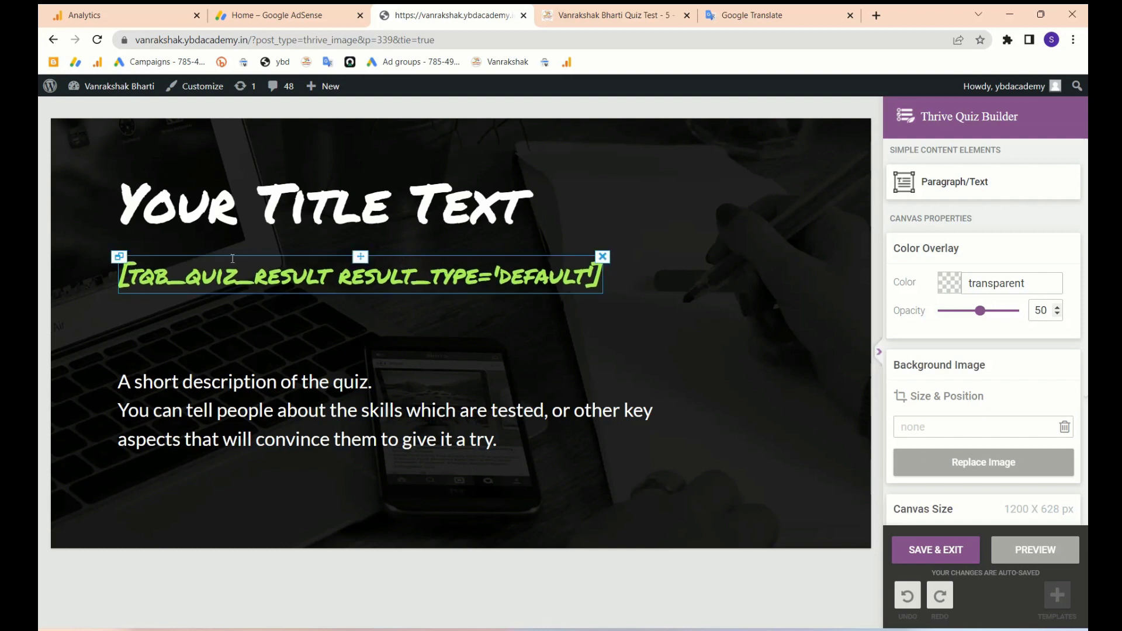
- Change the badge heading from 'Your Title' to Congratulations
{"action": "triple_click", "coordinate": [415, 221]}
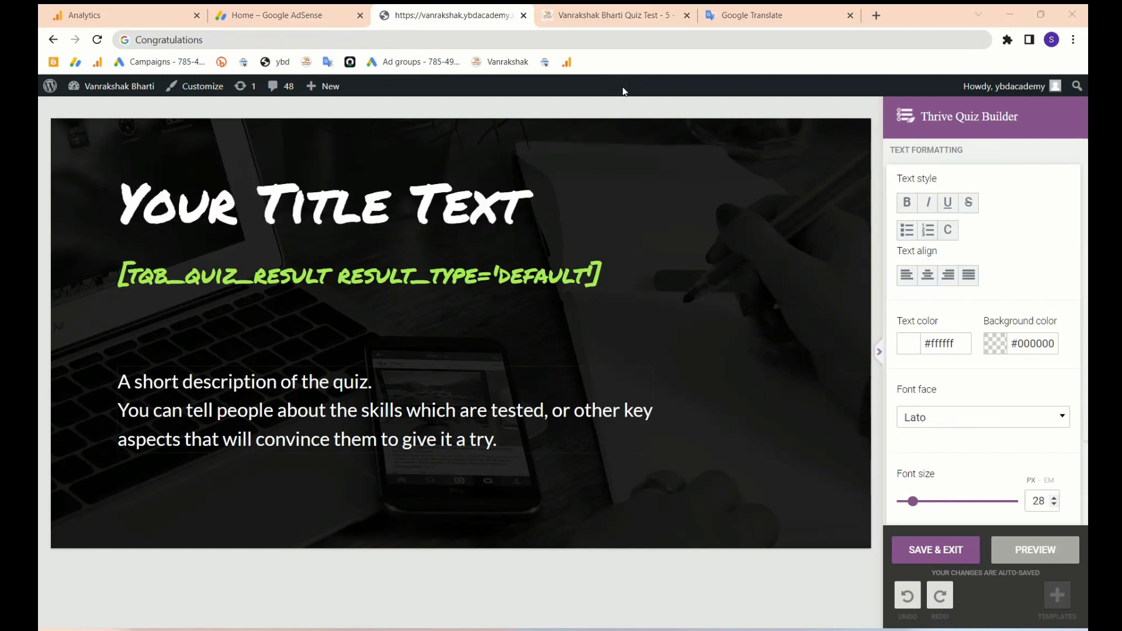
{"action": "left_click", "coordinate": [401, 211]}
{"action": "key", "text": "shift+Home"}
{"action": "type", "text": "Congratulations"}
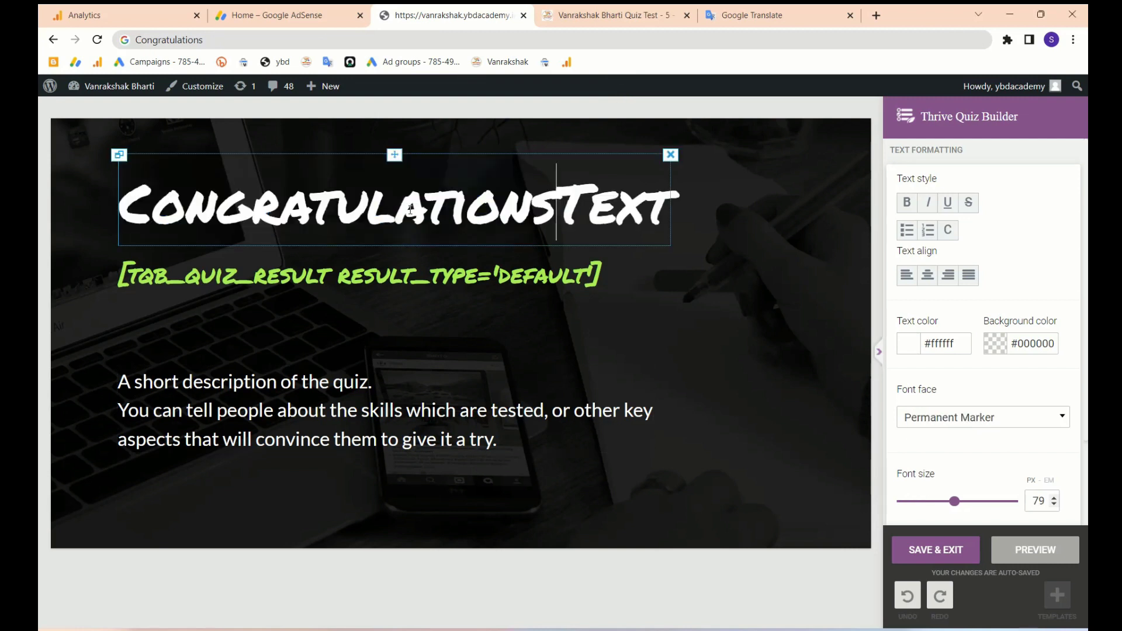
{"action": "double_click", "coordinate": [551, 210]}
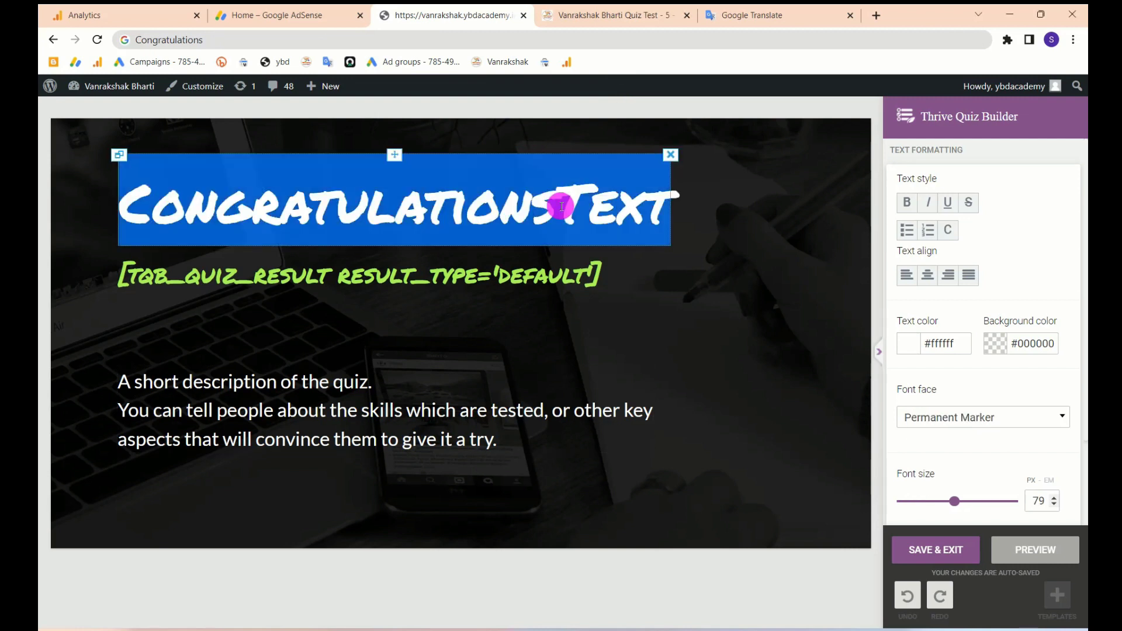
{"action": "left_click", "coordinate": [619, 199]}
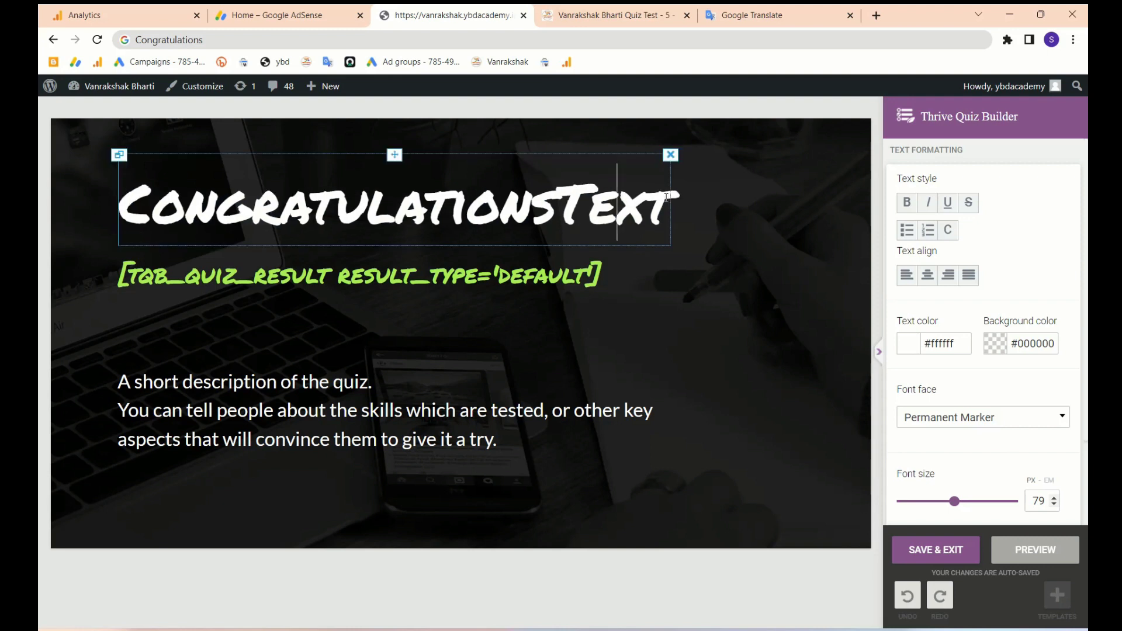
{"action": "key", "text": "BackSpace"}
{"action": "key", "text": "BackSpace"}
{"action": "key", "text": "BackSpace"}
{"action": "key", "text": "BackSpace"}
{"action": "type", "text": "..."}
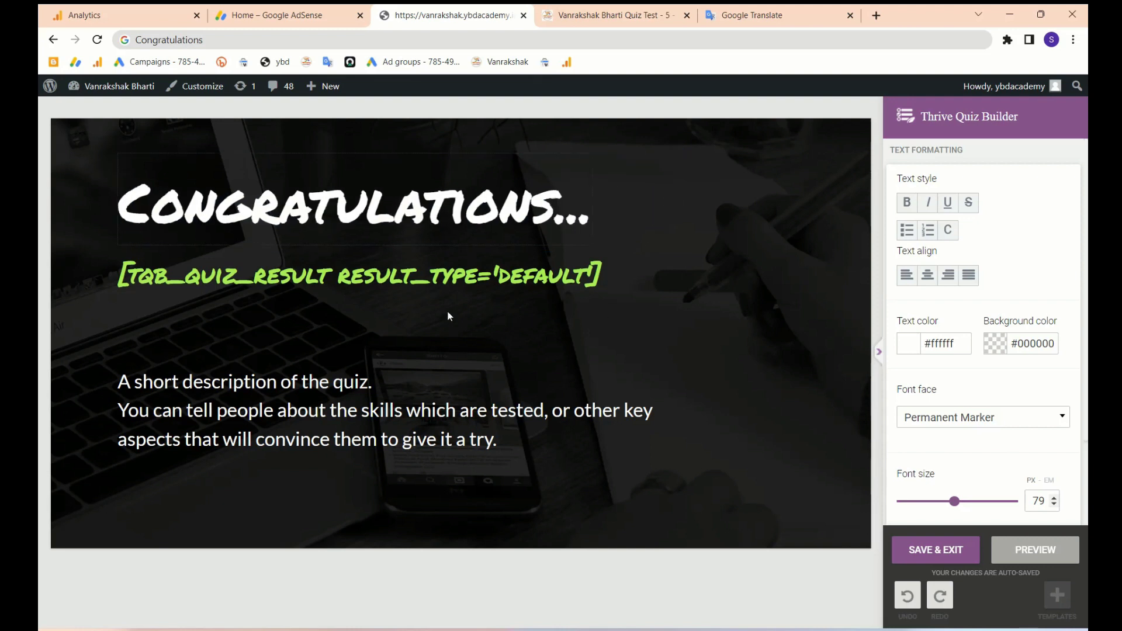
- Replace the badge description text with 'Your Are Pass..'
{"action": "triple_click", "coordinate": [306, 412]}
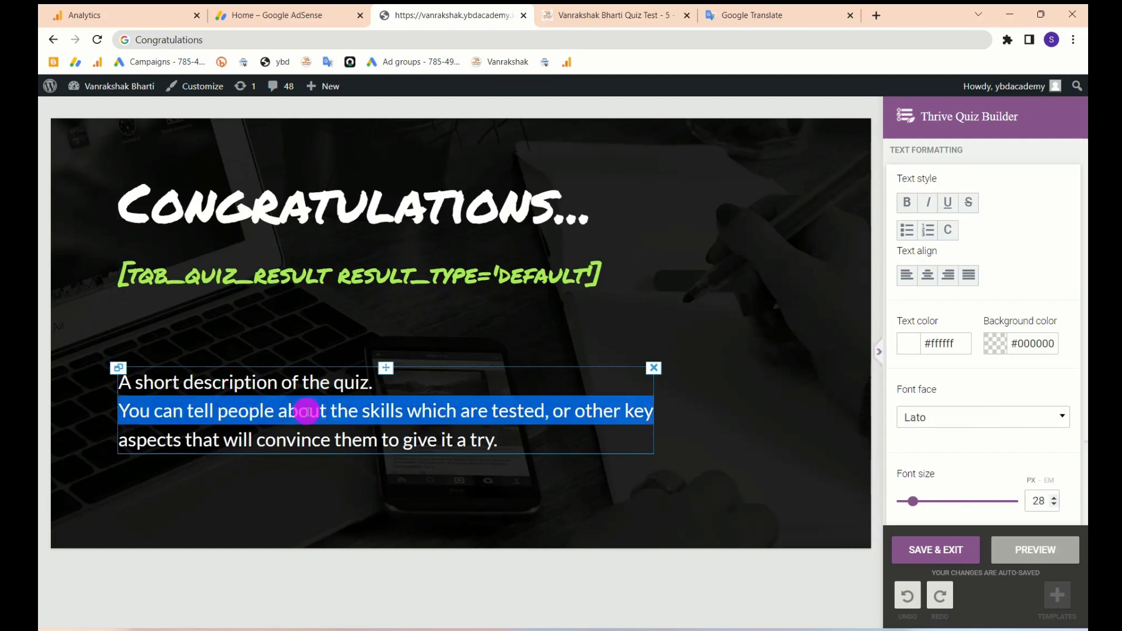
{"action": "key", "text": "ctrl+a"}
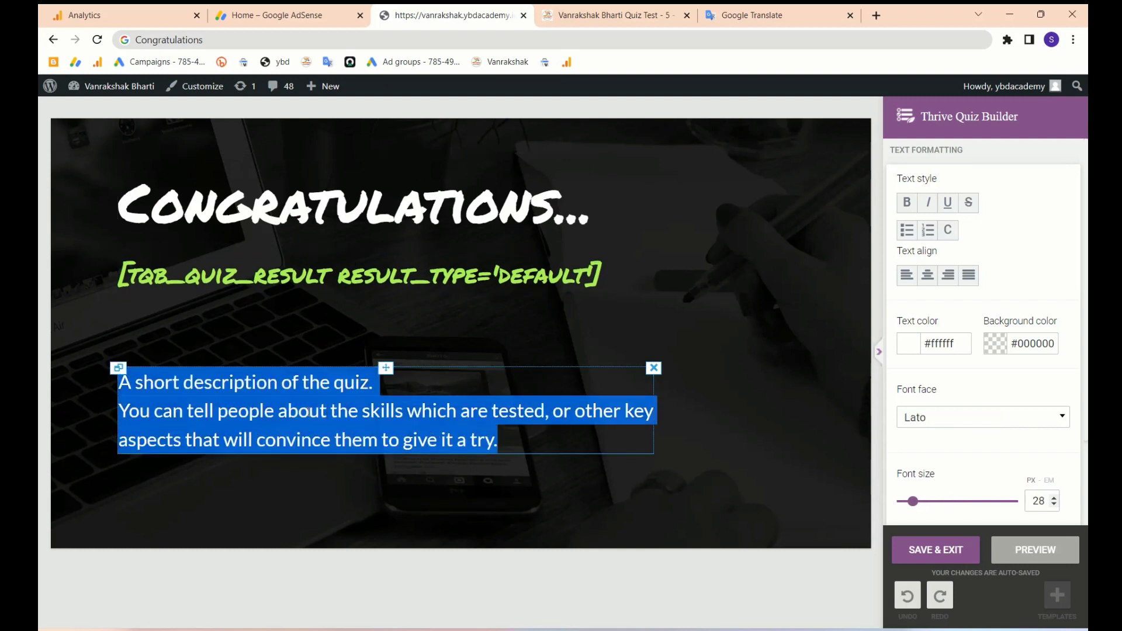
{"action": "type", "text": "our"}
{"action": "key", "text": "BackSpace"}
{"action": "key", "text": "BackSpace"}
{"action": "key", "text": "BackSpace"}
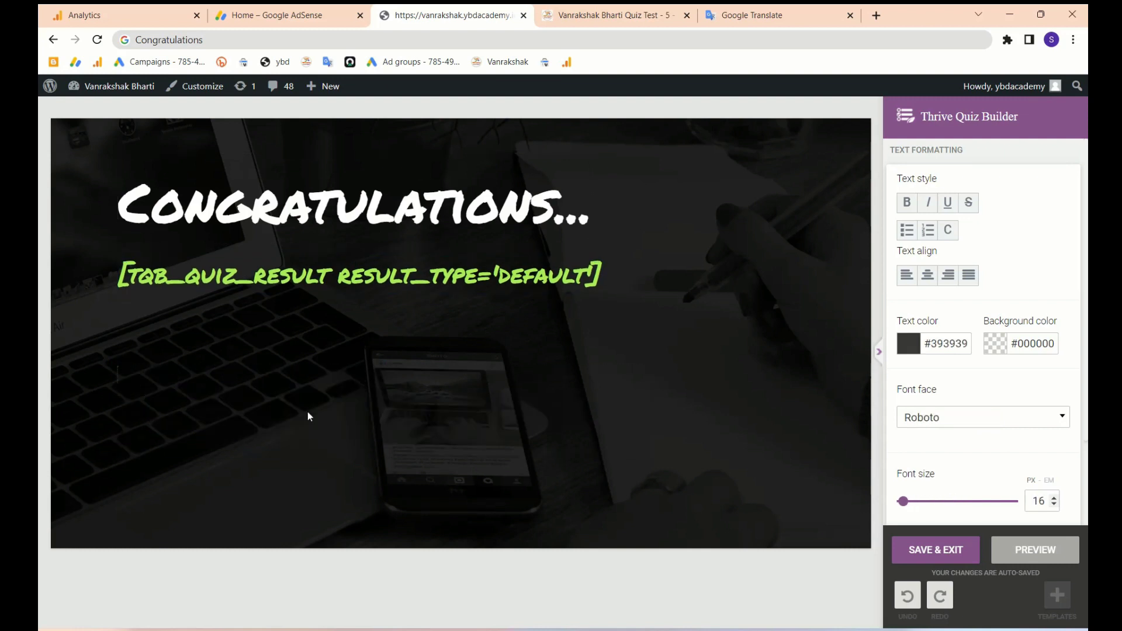
{"action": "type", "text": "Your"}
{"action": "key", "text": "ctrl+z"}
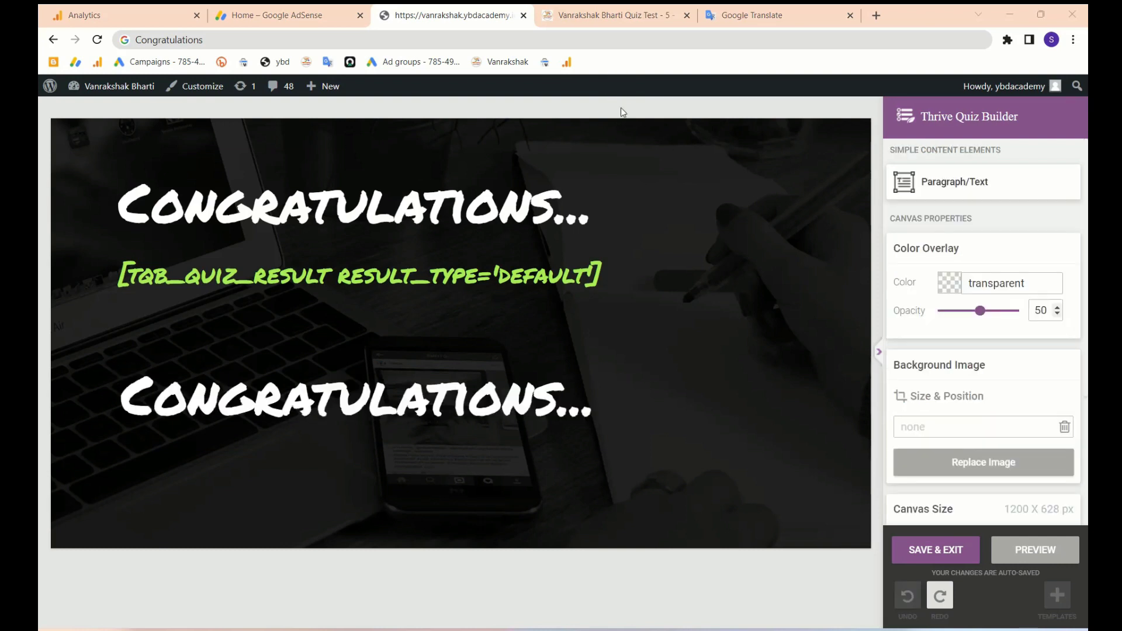
{"action": "double_click", "coordinate": [468, 392]}
{"action": "type", "text": "Y"}
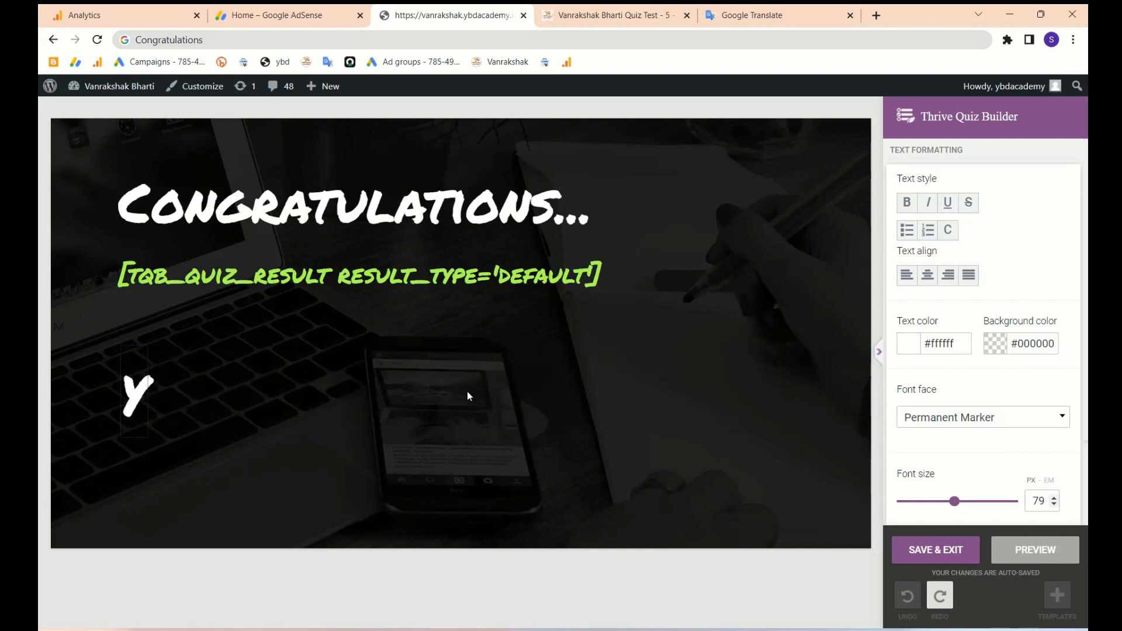
{"action": "type", "text": "our "}
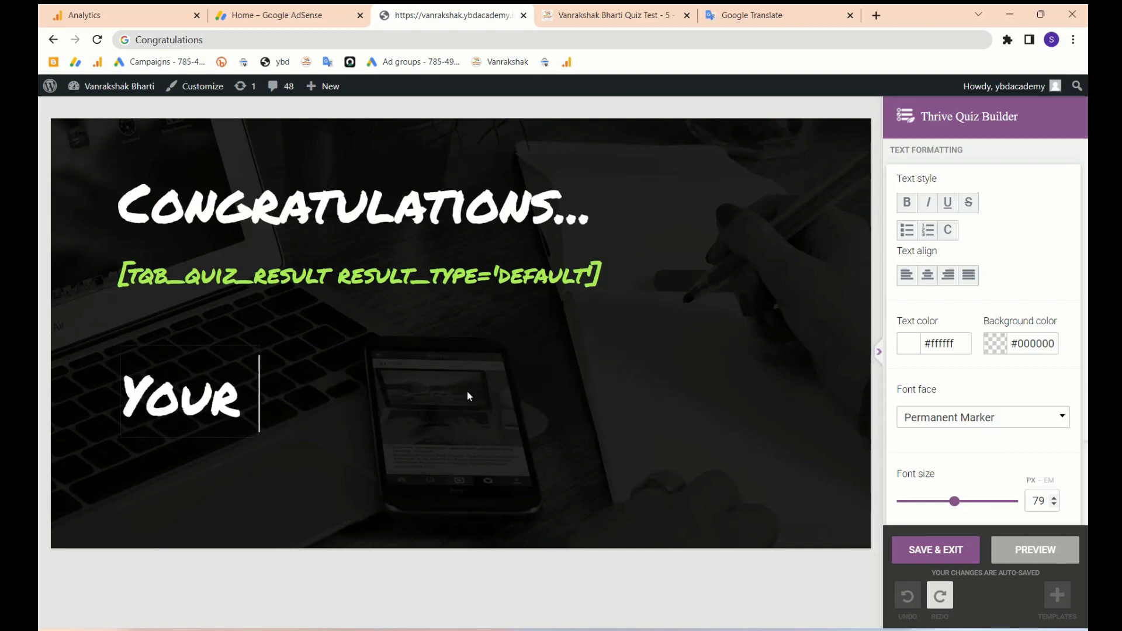
{"action": "type", "text": "Are "}
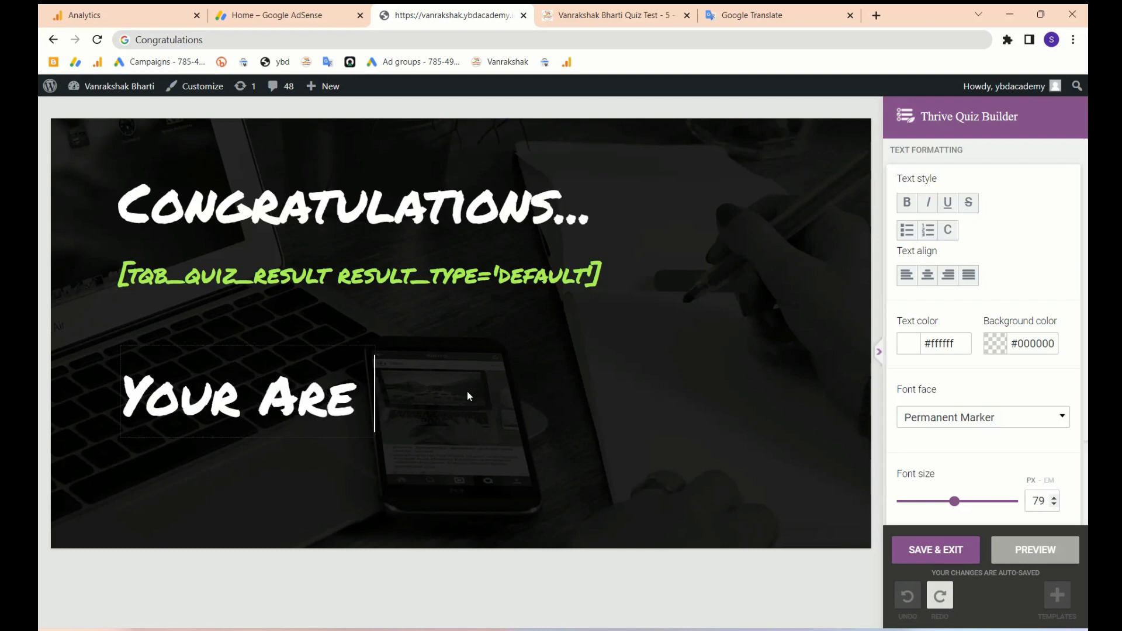
{"action": "type", "text": "Pass"}
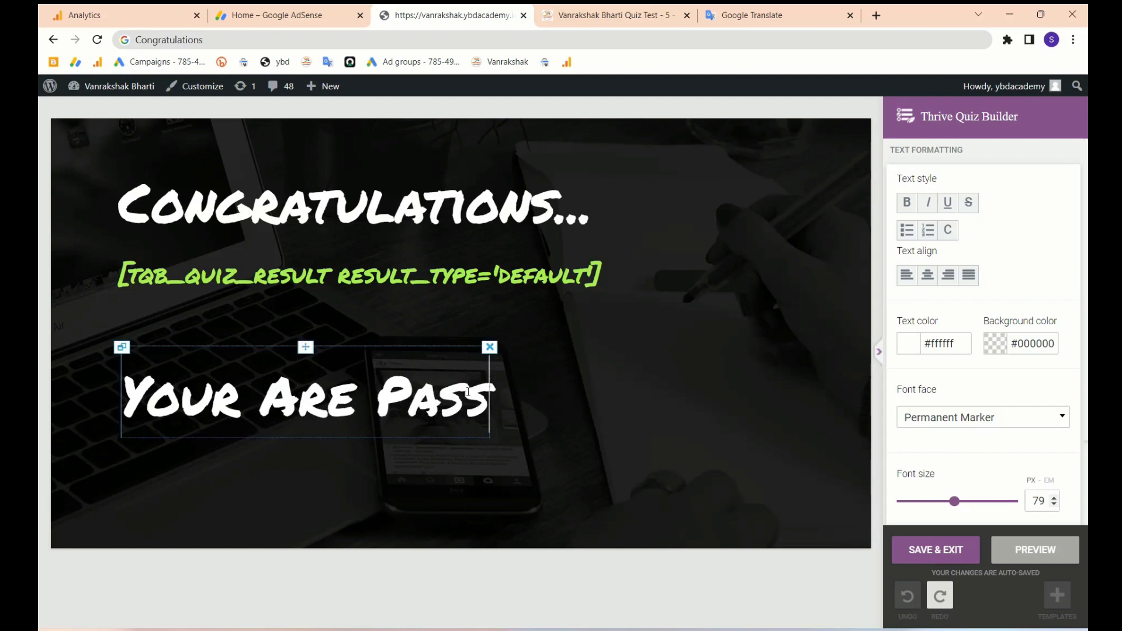
{"action": "type", "text": ".."}
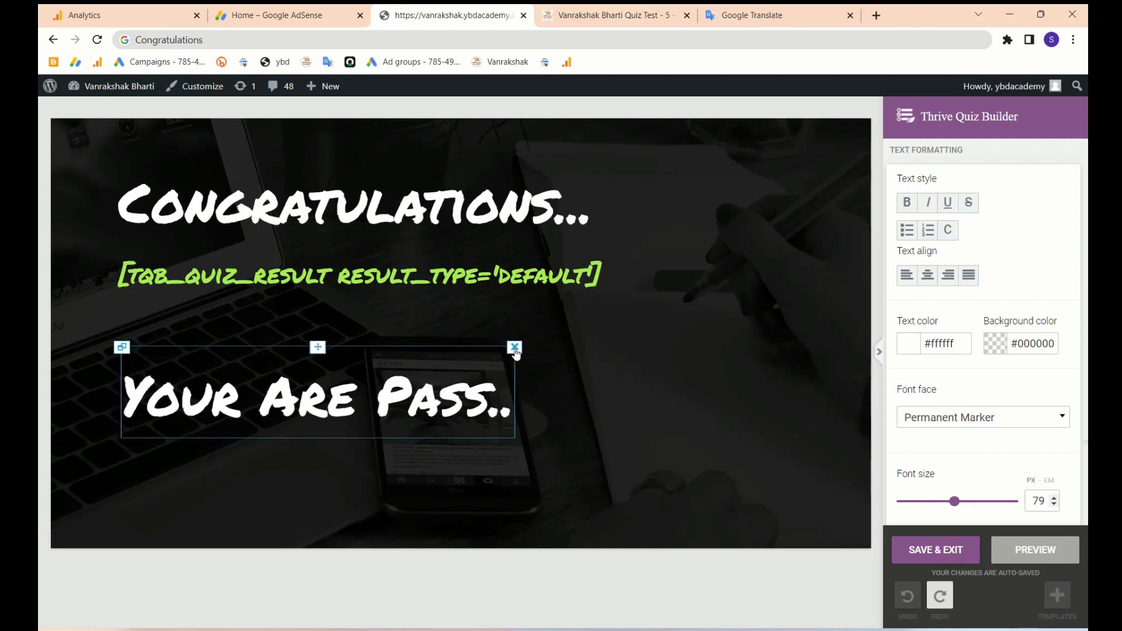
- Preview the Congratulations badge showing a sample result of 13
{"action": "scroll", "coordinate": [936, 350], "scroll_direction": "down", "scroll_amount": 3}
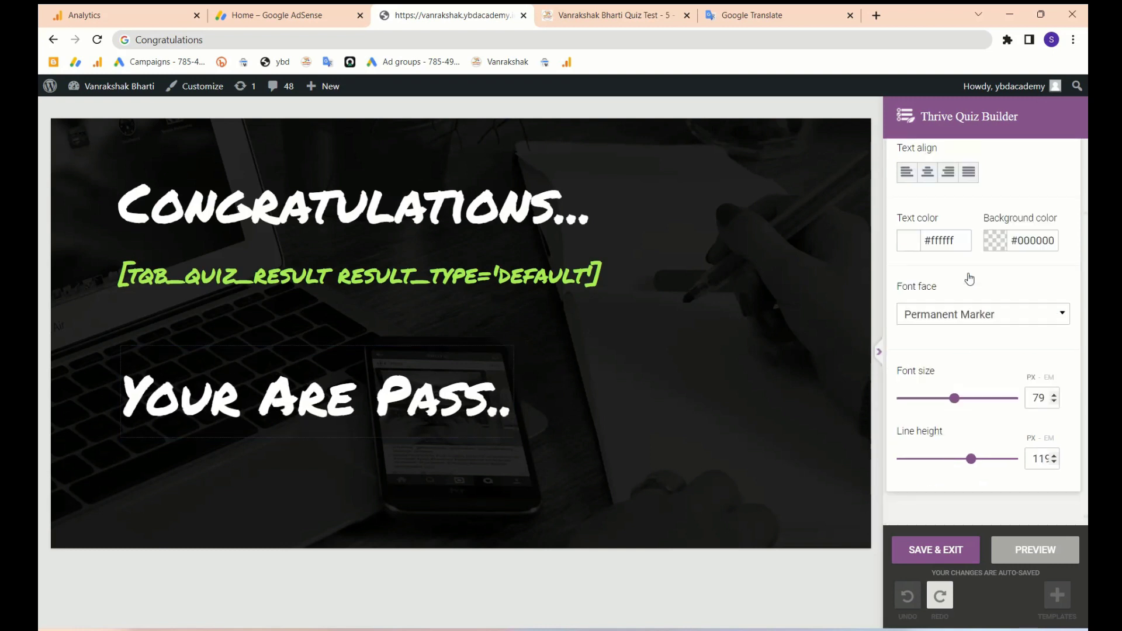
{"action": "scroll", "coordinate": [959, 409], "scroll_direction": "up", "scroll_amount": 2}
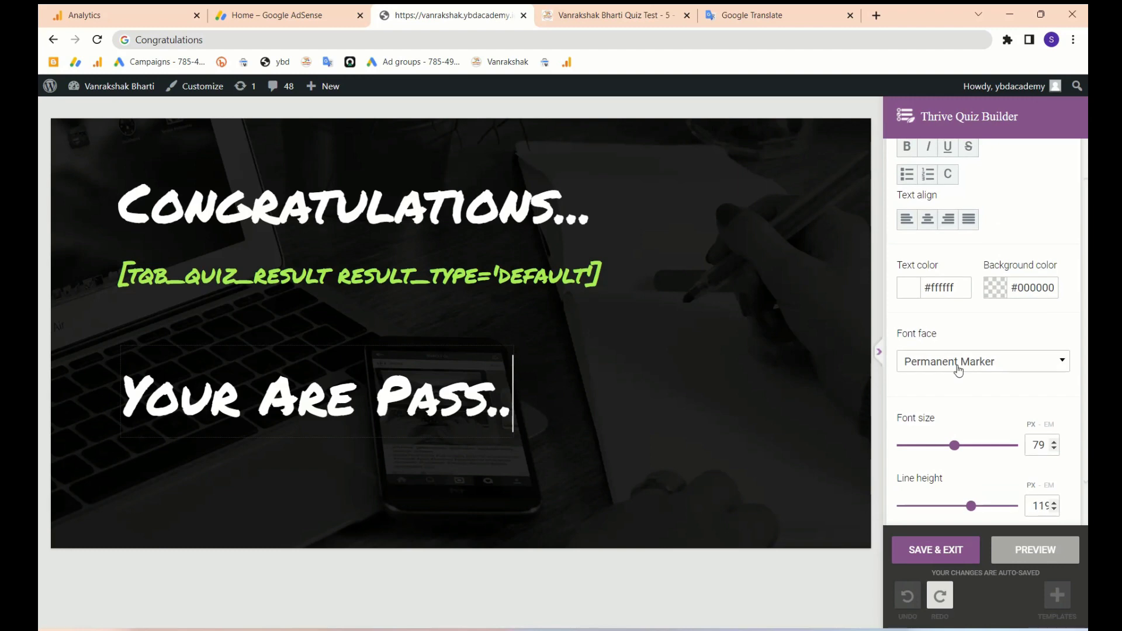
{"action": "scroll", "coordinate": [959, 380], "scroll_direction": "up", "scroll_amount": 2}
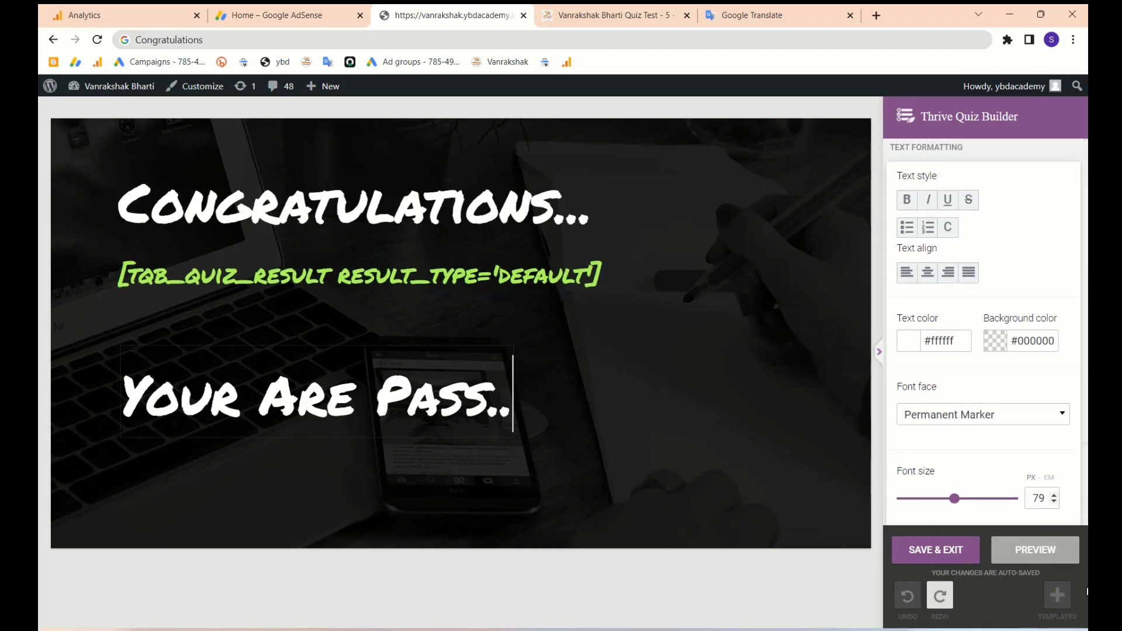
{"action": "left_click", "coordinate": [1027, 557]}
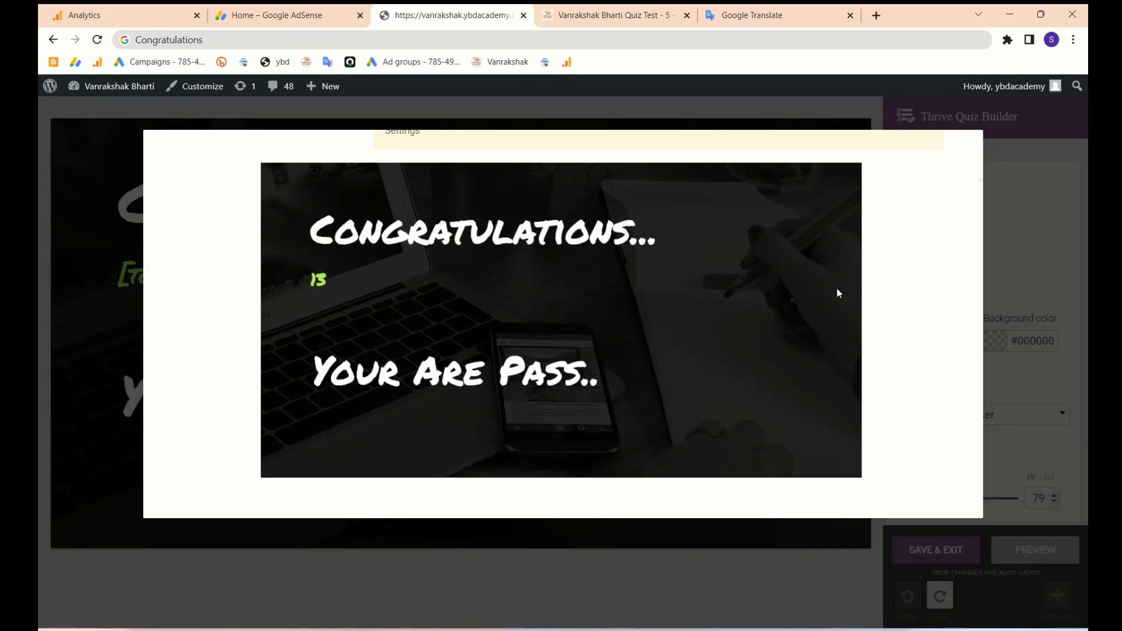
{"action": "scroll", "coordinate": [837, 289], "scroll_direction": "up", "scroll_amount": 1}
- Save the Dynamic result badge and open Splash Page variations from the New Q dashboard
{"action": "left_click", "coordinate": [961, 151]}
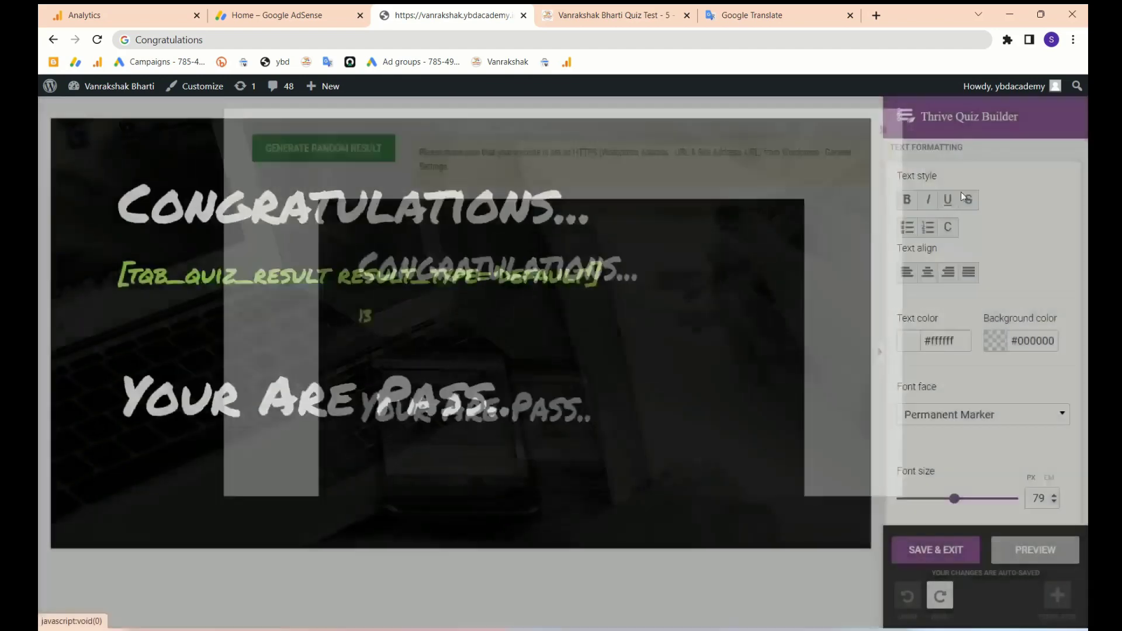
{"action": "left_click", "coordinate": [930, 555]}
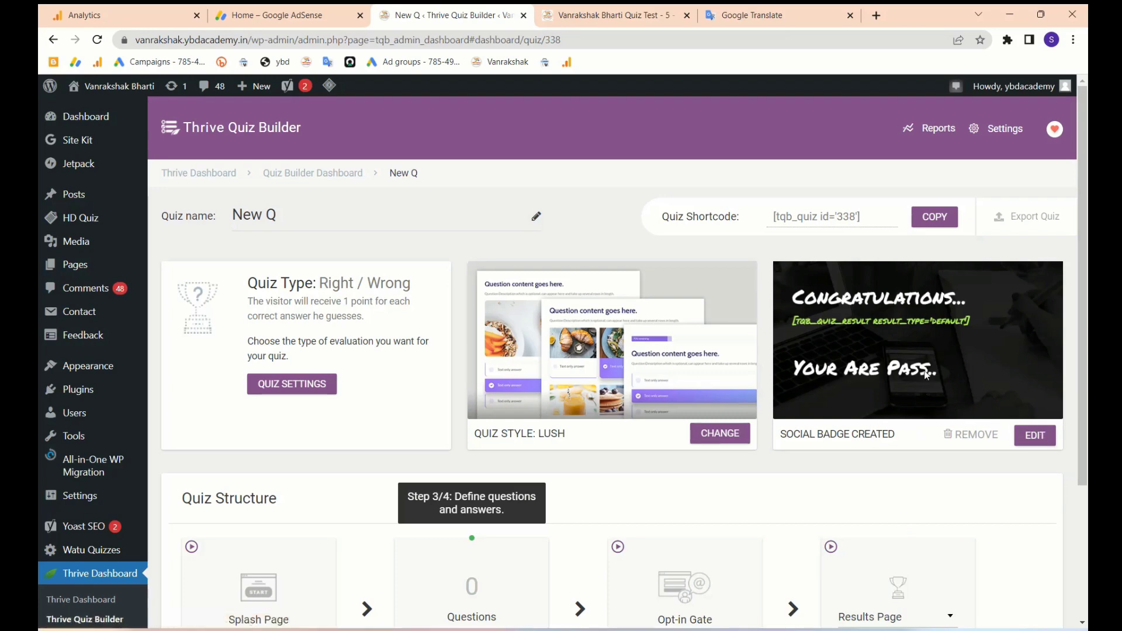
{"action": "scroll", "coordinate": [926, 375], "scroll_direction": "down", "scroll_amount": 4}
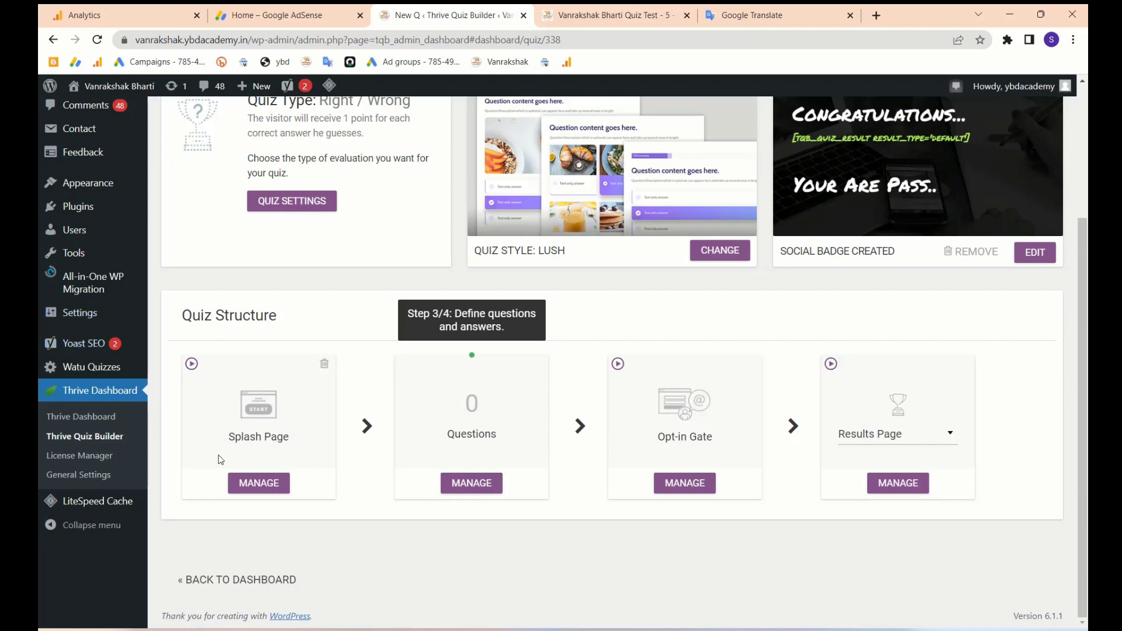
{"action": "left_click", "coordinate": [261, 474]}
{"action": "left_click", "coordinate": [267, 487]}
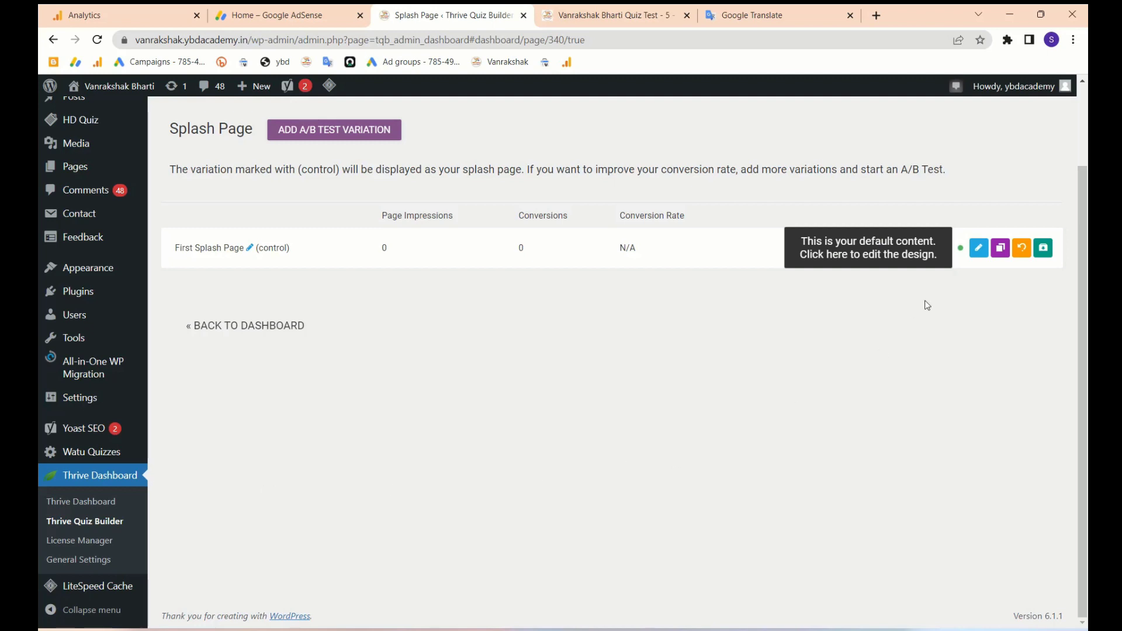
- Open the First Splash Page design in Thrive Architect
{"action": "left_click", "coordinate": [979, 248]}
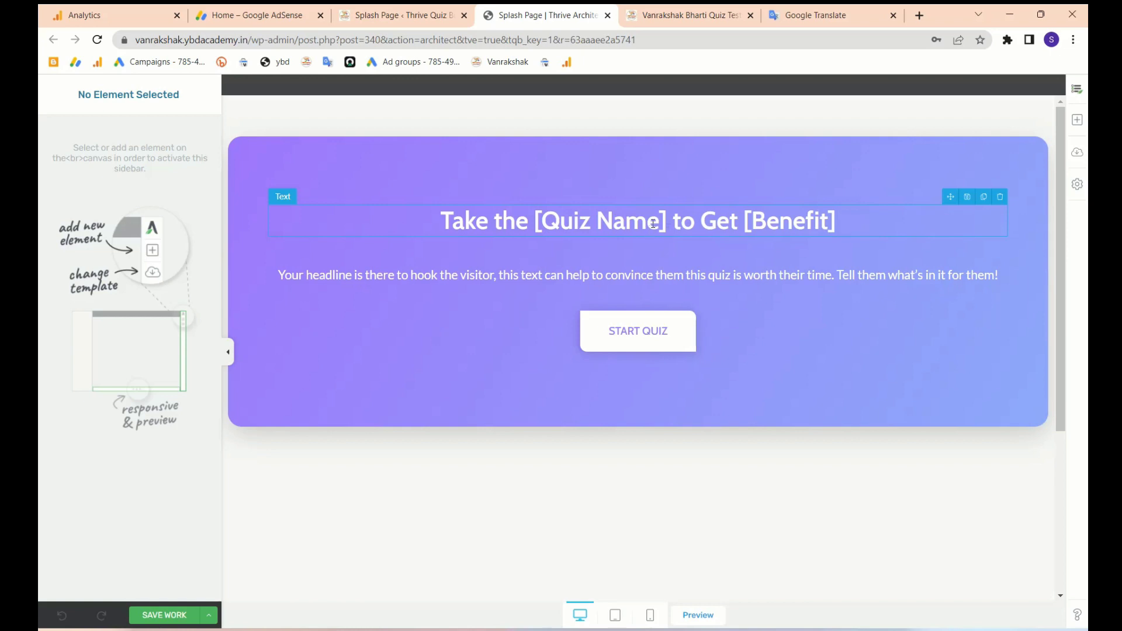
- Select the [Quiz Name] and [Benefit] headline placeholders and paragraph, then save the splash design
{"action": "left_click_drag", "start_coordinate": [549, 222], "coordinate": [664, 222]}
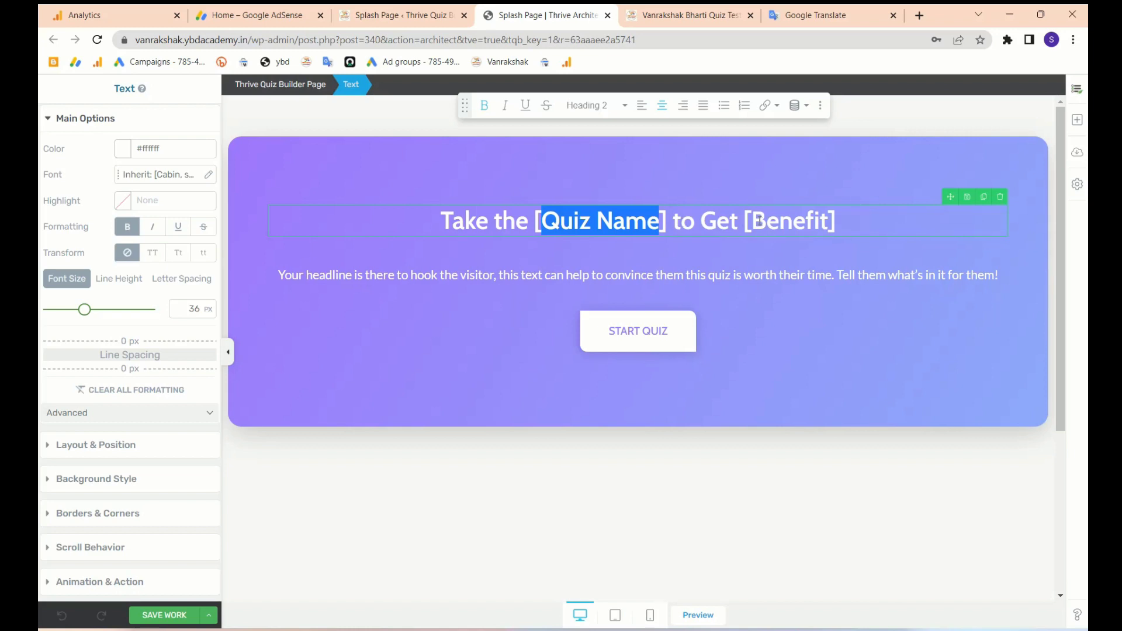
{"action": "left_click_drag", "start_coordinate": [758, 219], "coordinate": [824, 219]}
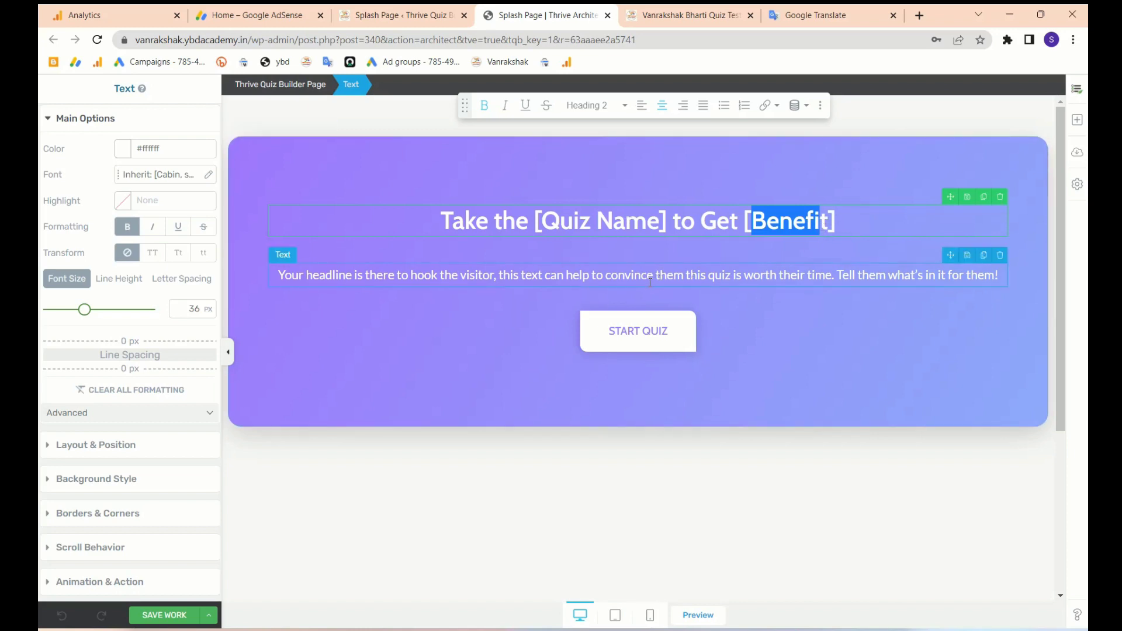
{"action": "left_click", "coordinate": [559, 277]}
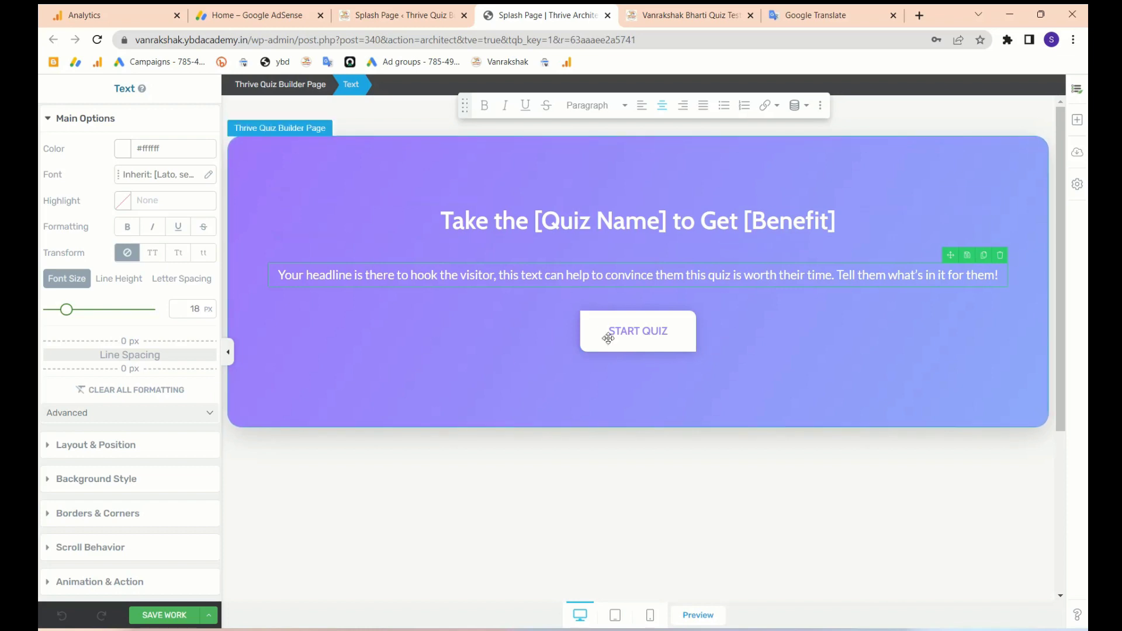
{"action": "scroll", "coordinate": [105, 287], "scroll_direction": "down", "scroll_amount": 2}
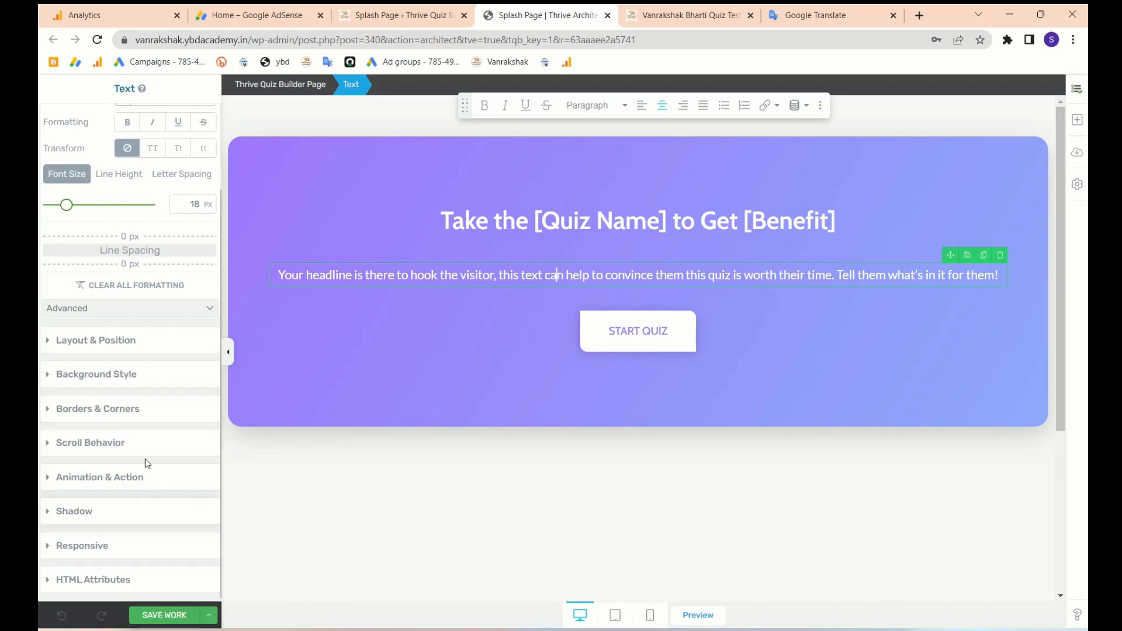
{"action": "scroll", "coordinate": [146, 332], "scroll_direction": "up", "scroll_amount": 2}
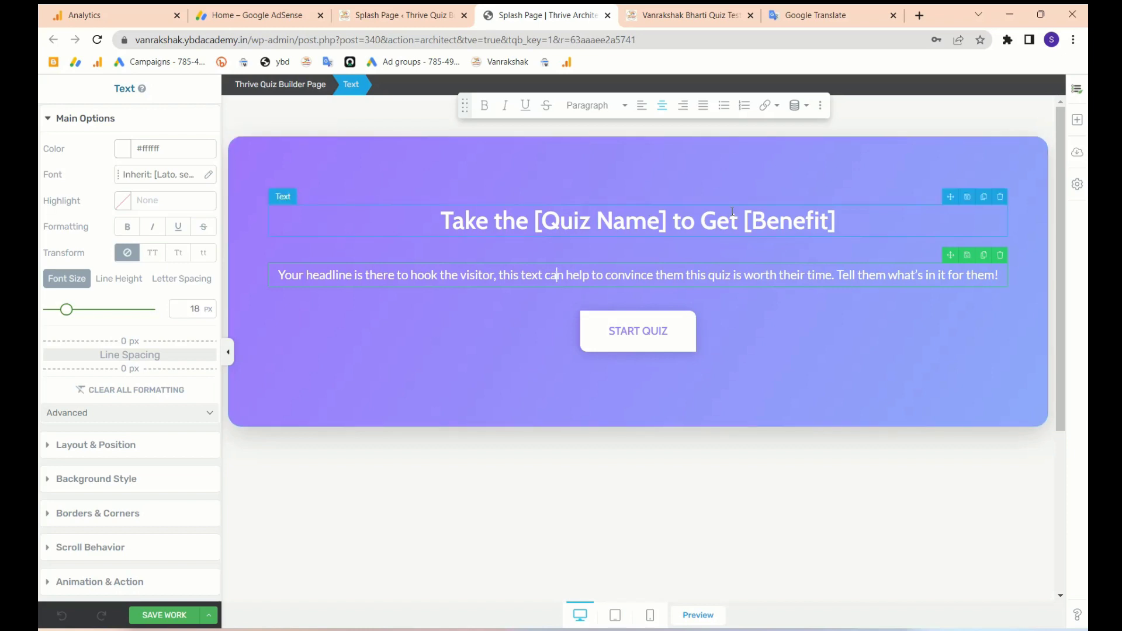
{"action": "left_click", "coordinate": [164, 617]}
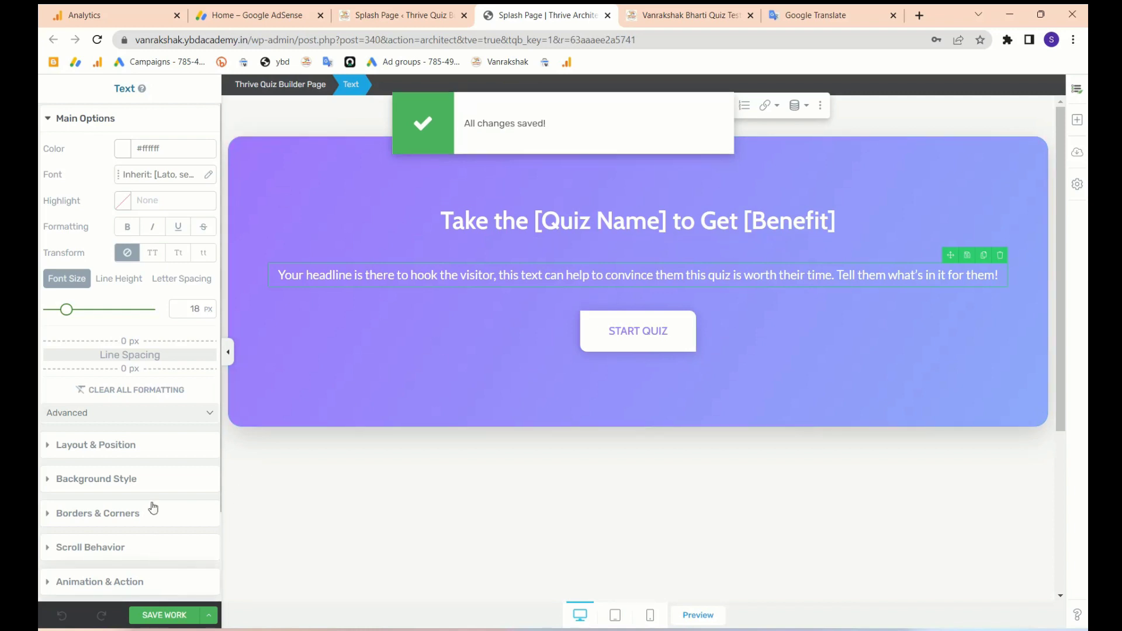
{"action": "left_click", "coordinate": [620, 87]}
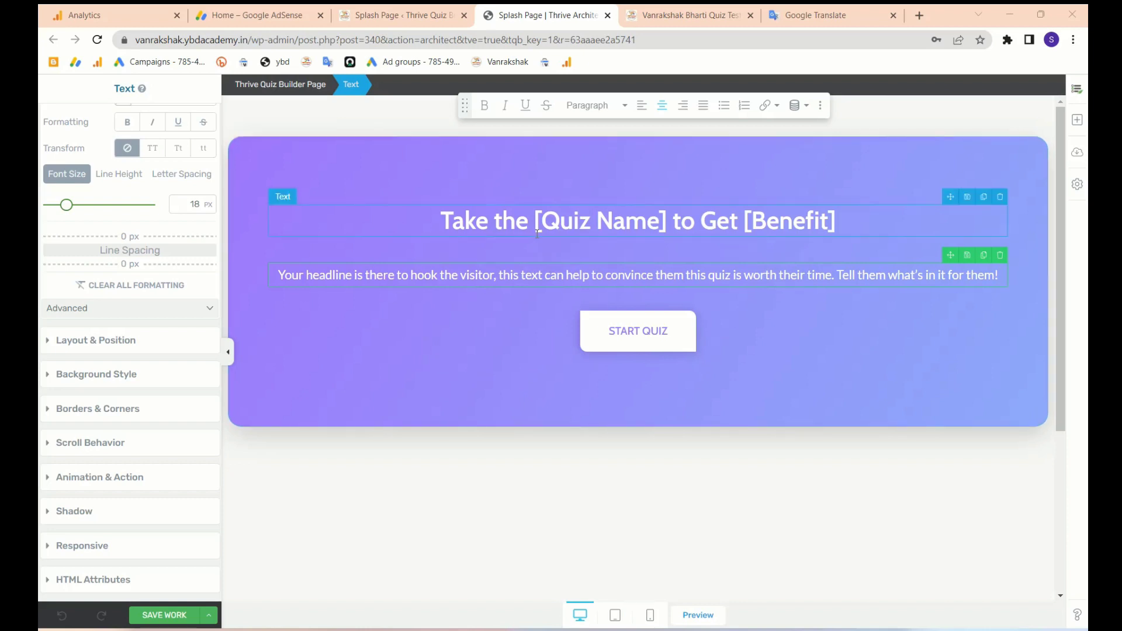
- Select the whole Thrive Quiz Builder Page, save again, and return to the variations list
{"action": "left_click", "coordinate": [309, 88]}
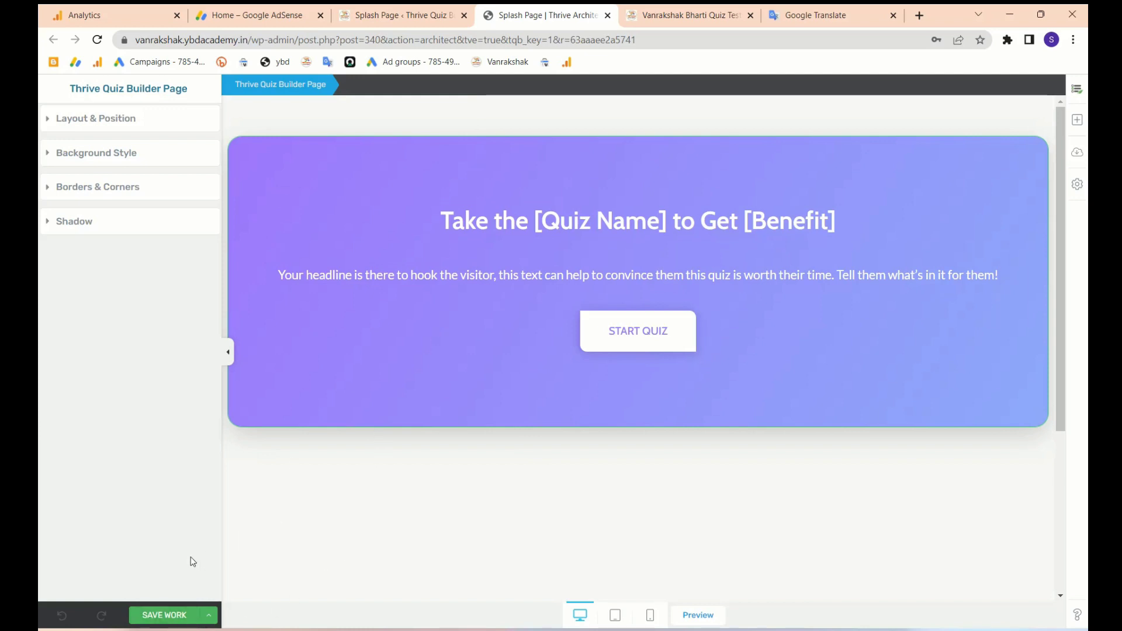
{"action": "left_click", "coordinate": [179, 613]}
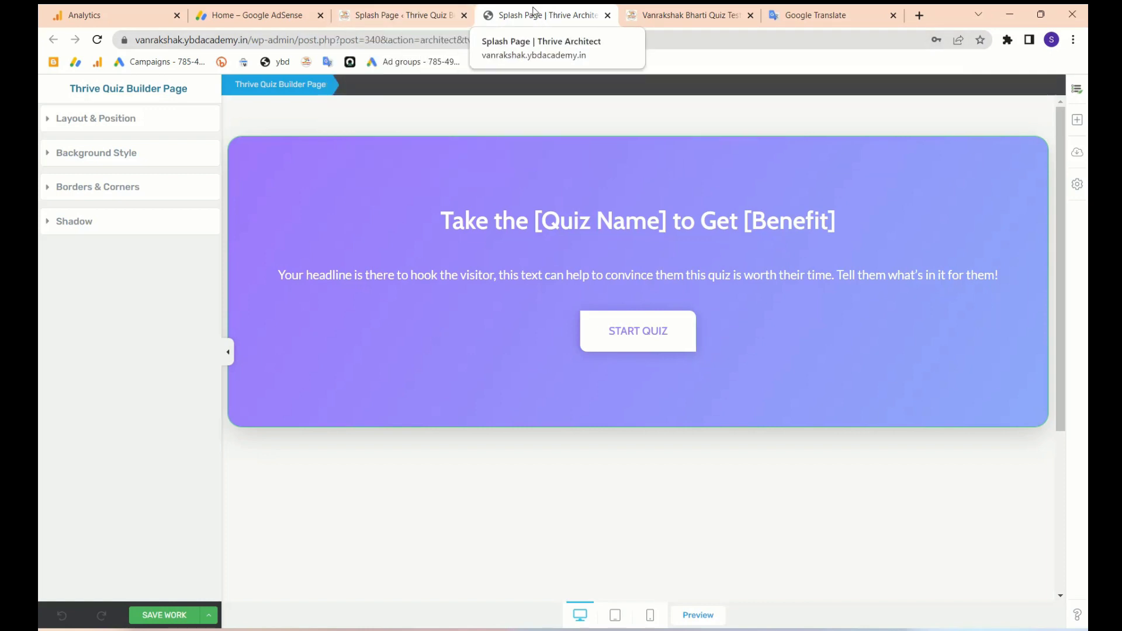
{"action": "left_click", "coordinate": [401, 15]}
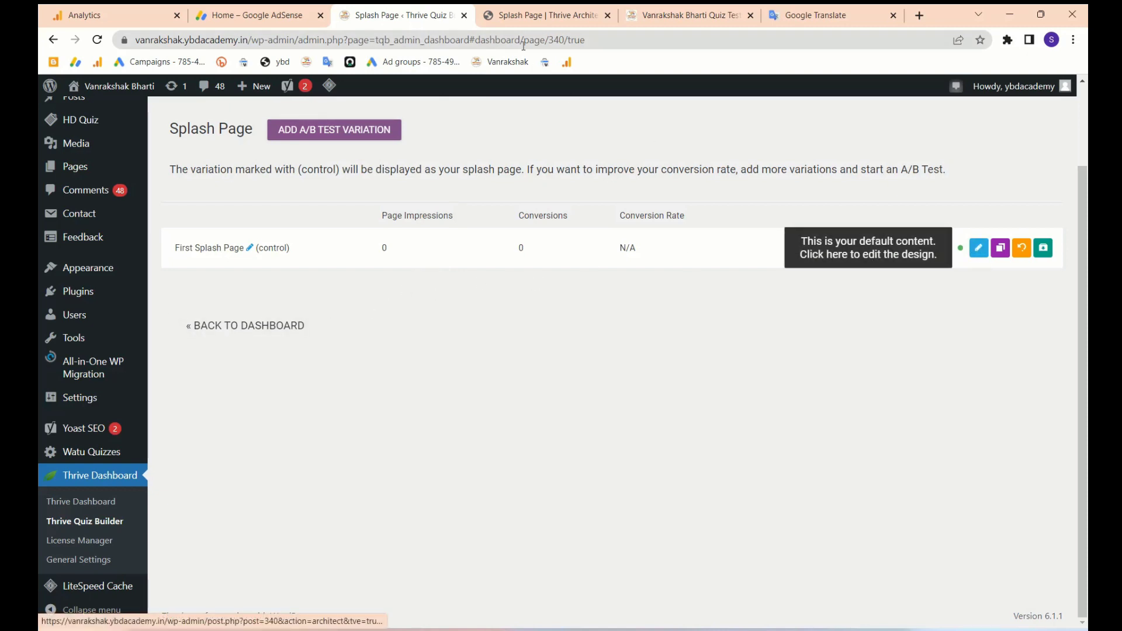
- Go back to the New Q dashboard and open Questions under Quiz Structure
{"action": "left_click", "coordinate": [523, 16]}
{"action": "left_click", "coordinate": [423, 26]}
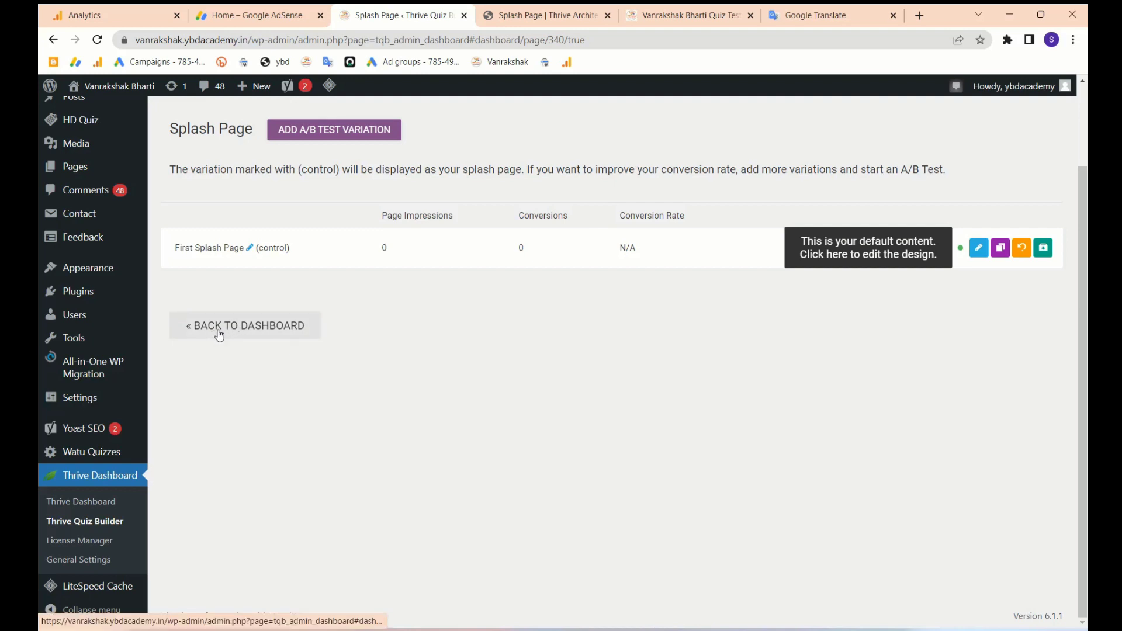
{"action": "left_click", "coordinate": [240, 327]}
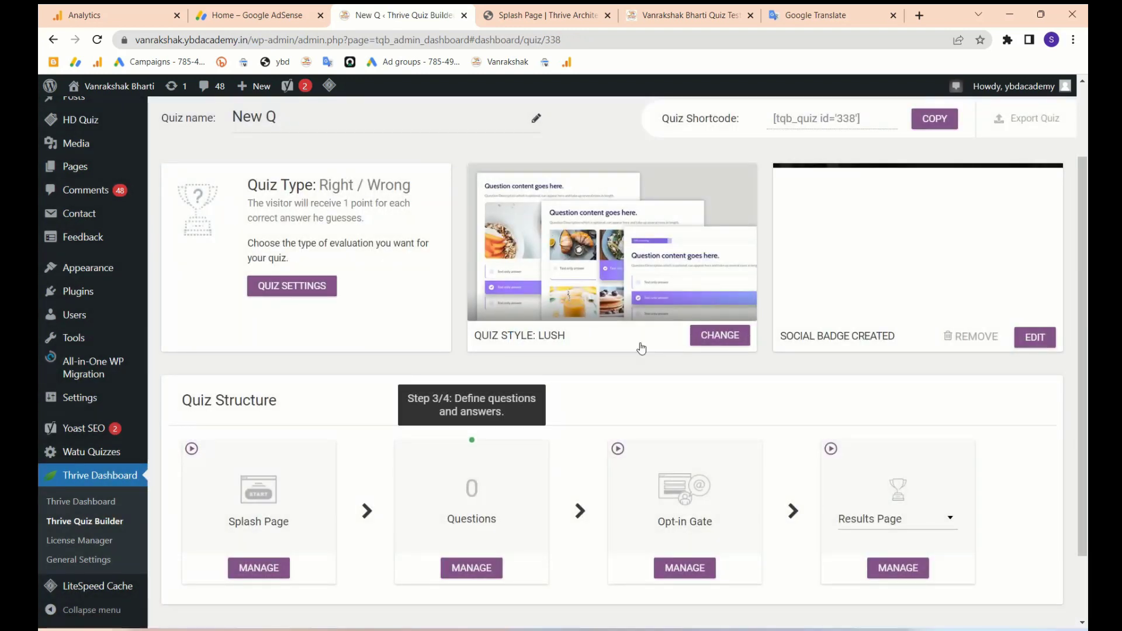
{"action": "scroll", "coordinate": [642, 349], "scroll_direction": "down", "scroll_amount": 2}
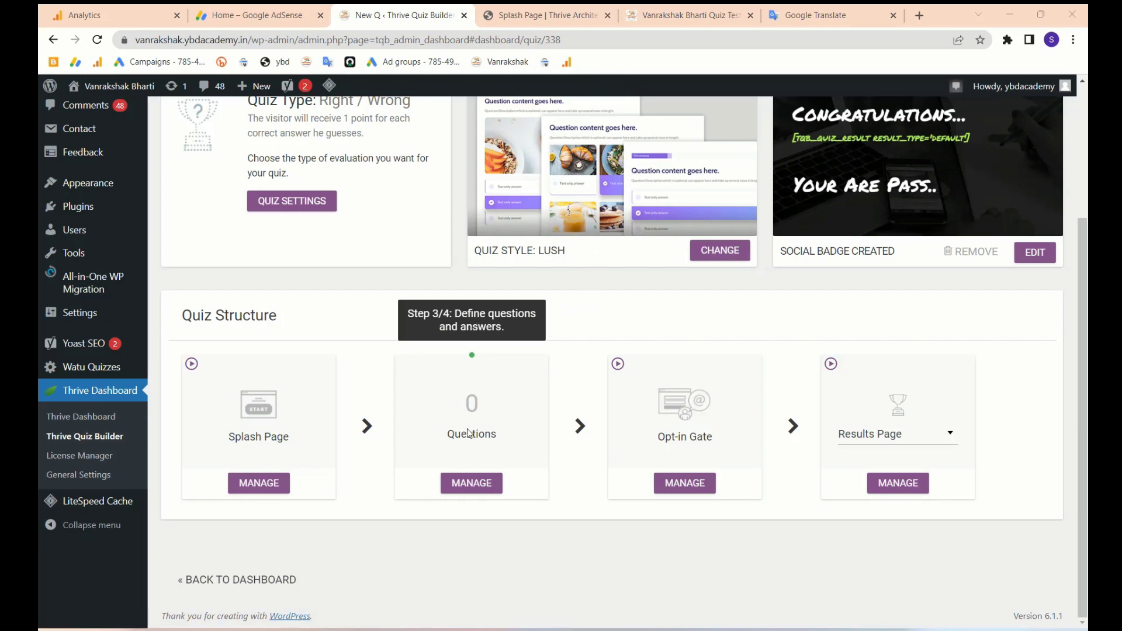
{"action": "left_click", "coordinate": [461, 486]}
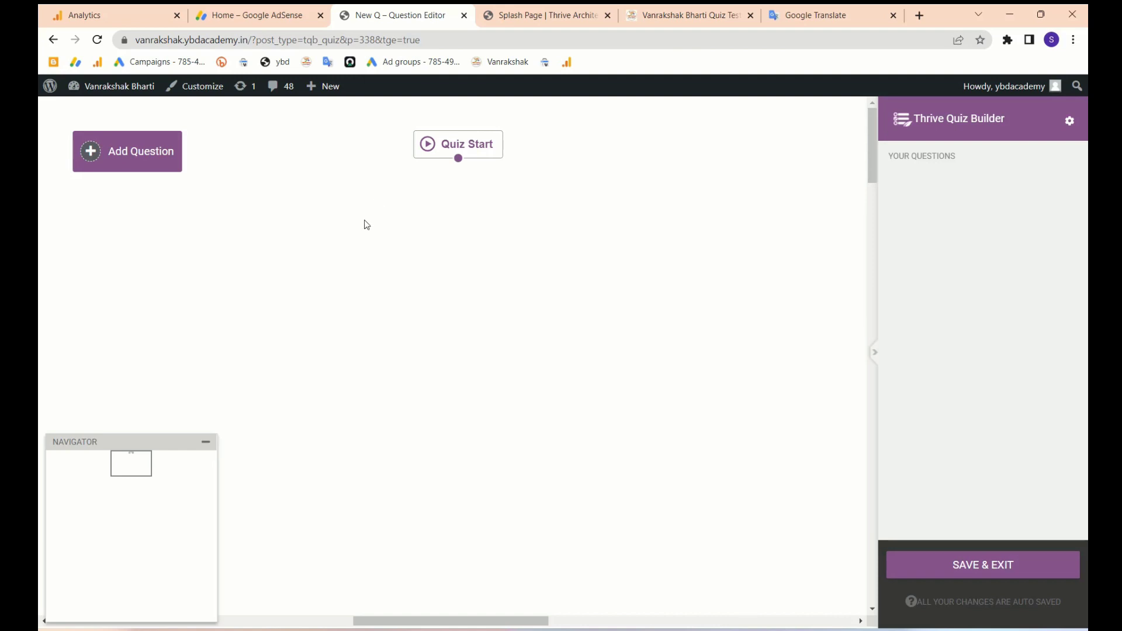
- Start adding a question and close the leftover Thrive Architect splash page tab
{"action": "left_click", "coordinate": [94, 150]}
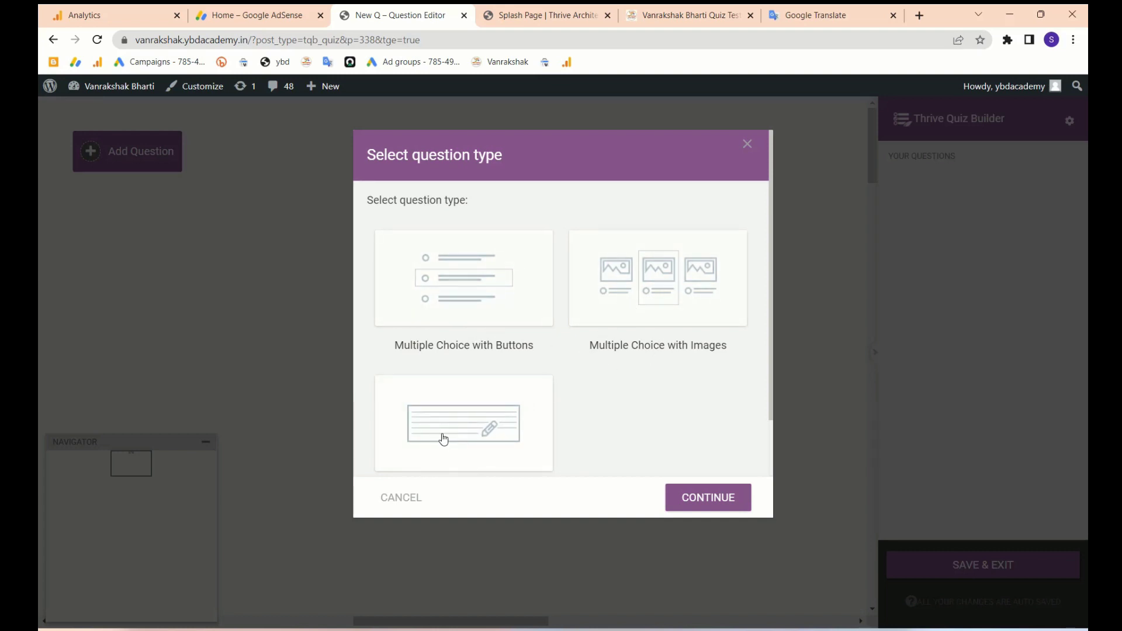
{"action": "left_click", "coordinate": [646, 11]}
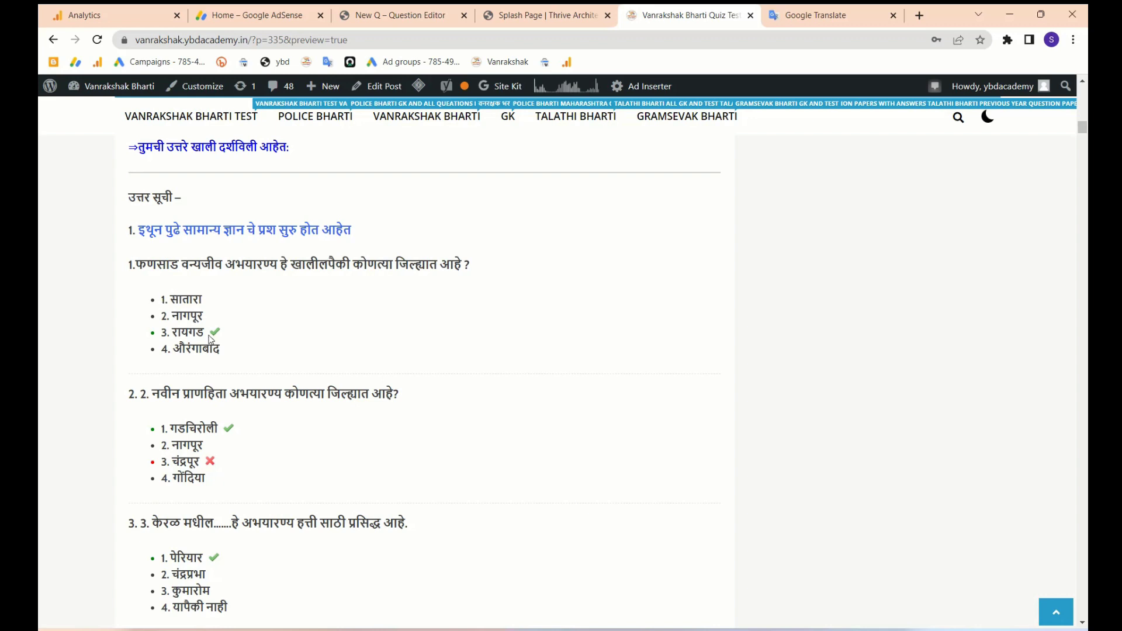
{"action": "left_click", "coordinate": [561, 16]}
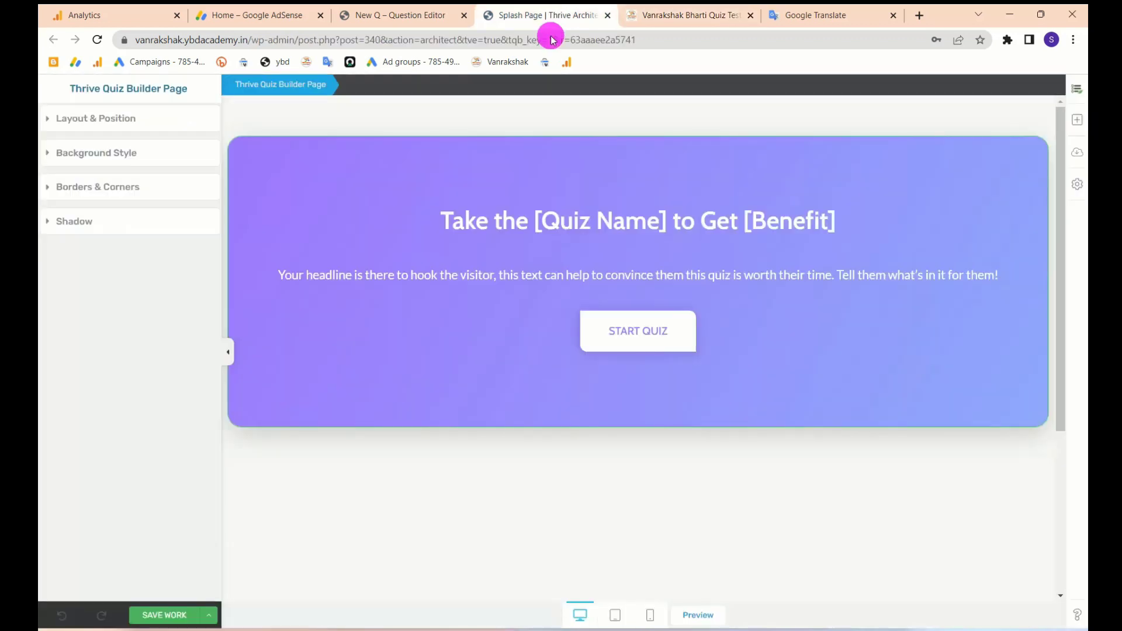
{"action": "left_click", "coordinate": [607, 15]}
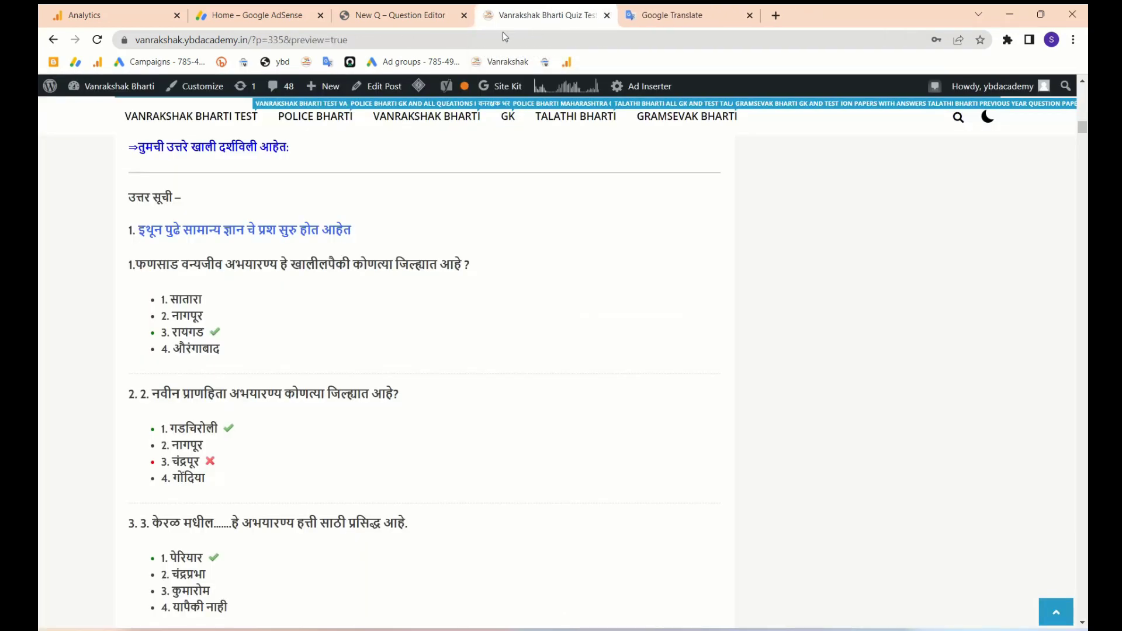
{"action": "left_click", "coordinate": [404, 20]}
- Choose Multiple Choice with Buttons as the question type and continue
{"action": "left_click", "coordinate": [470, 283]}
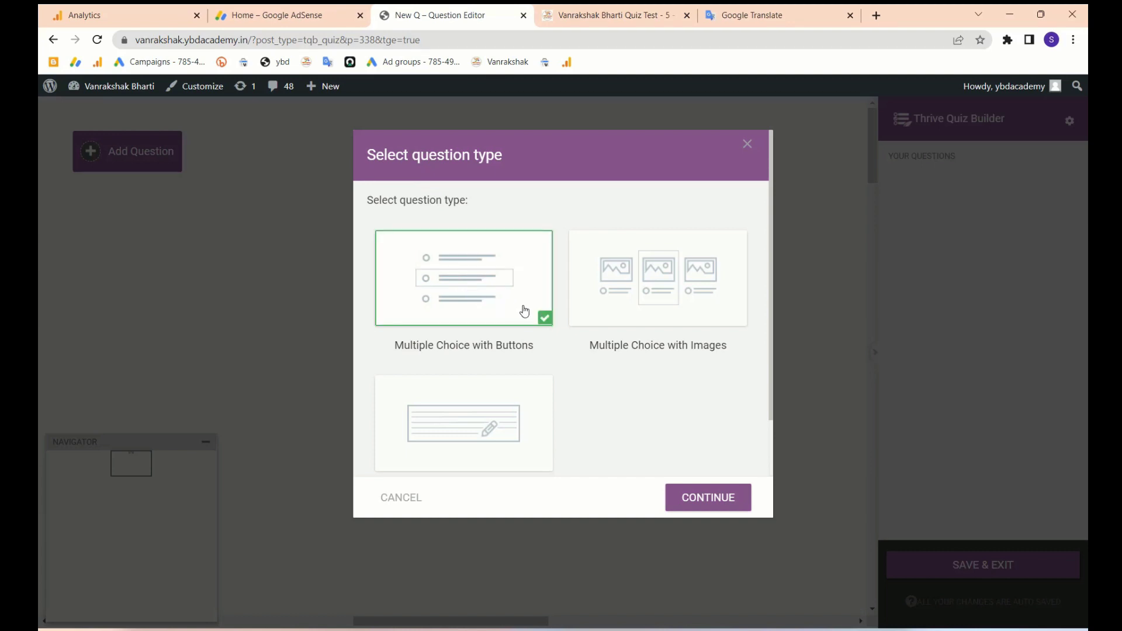
{"action": "left_click", "coordinate": [649, 289]}
{"action": "left_click", "coordinate": [497, 297]}
{"action": "left_click", "coordinate": [691, 510]}
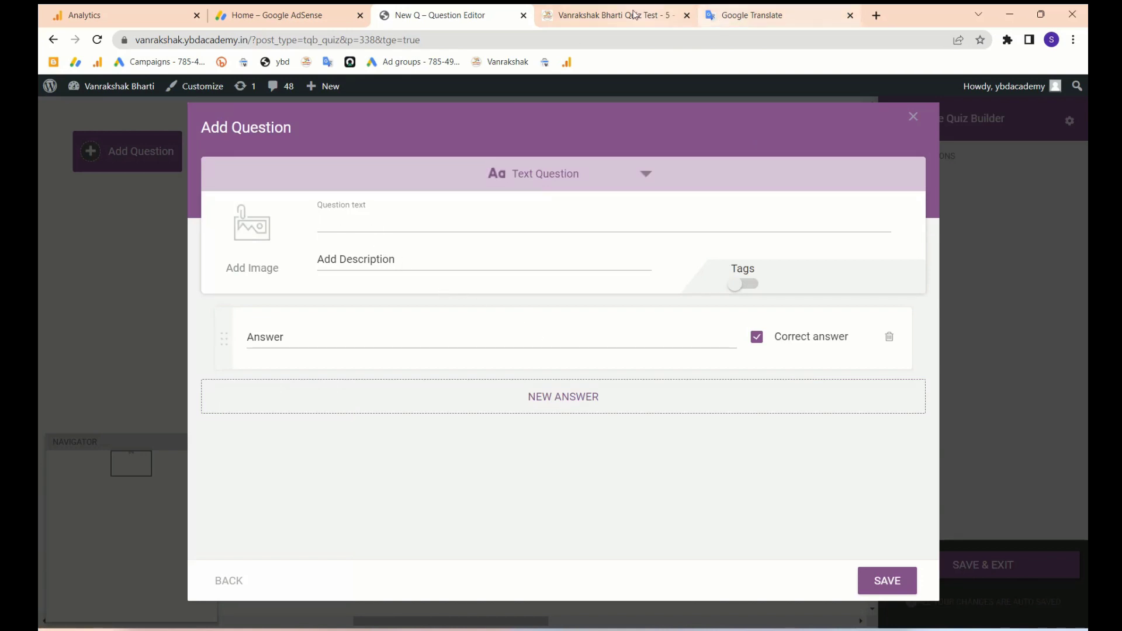
- Paste question 1 about Phansad Wildlife Sanctuary into the question text
{"action": "key", "text": "ctrl+Tab"}
{"action": "left_click", "coordinate": [348, 260]}
{"action": "triple_click", "coordinate": [348, 263]}
{"action": "key", "text": "ctrl+c"}
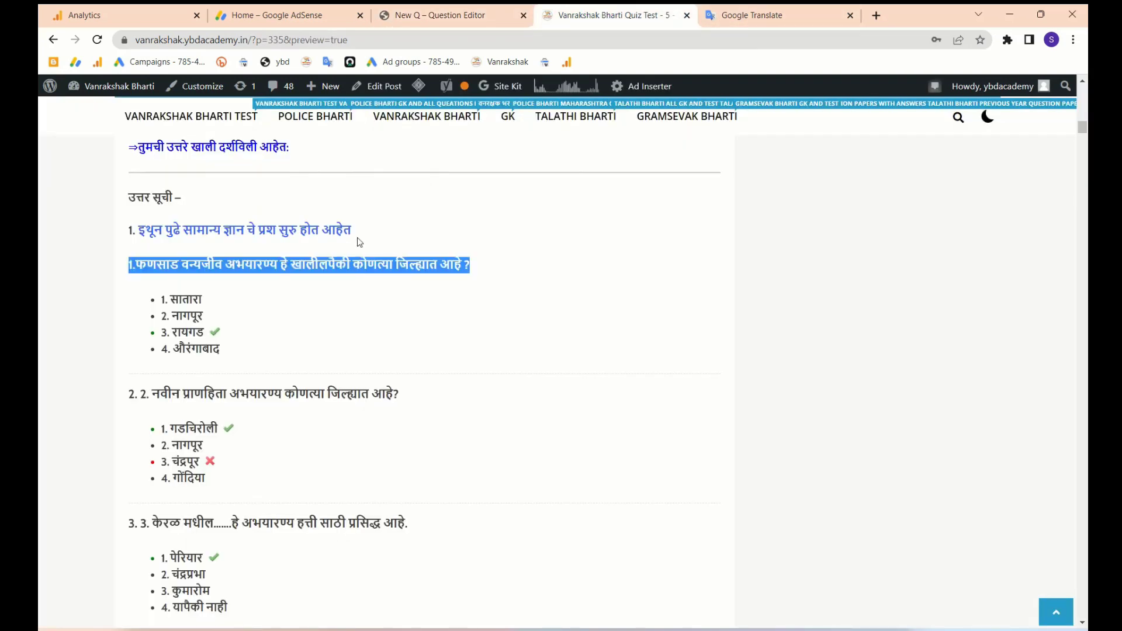
{"action": "left_click", "coordinate": [435, 15]}
{"action": "key", "text": "ctrl+v"}
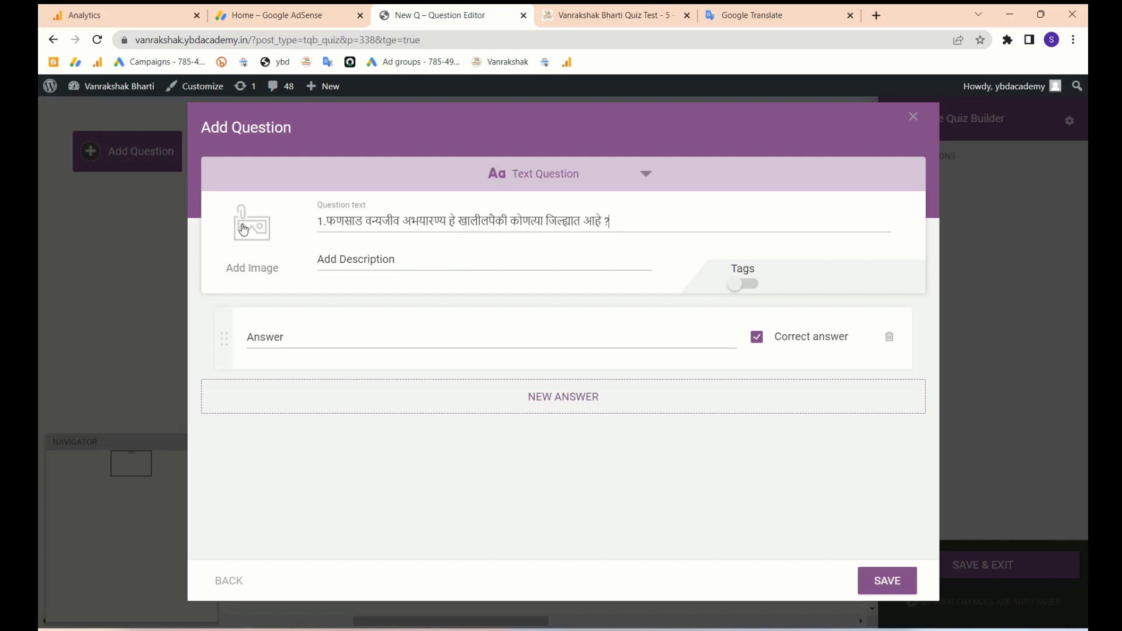
- Copy the four district options and trim the first answer to option 1, unmarked as correct
{"action": "left_click", "coordinate": [601, 26]}
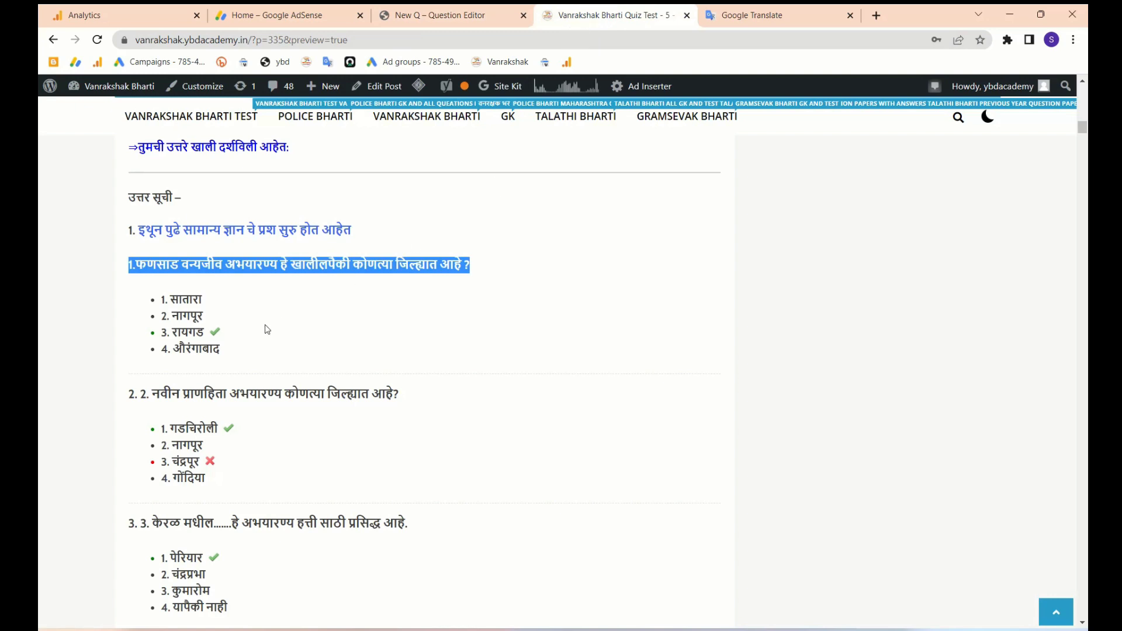
{"action": "left_click_drag", "start_coordinate": [223, 352], "coordinate": [161, 307]}
{"action": "key", "text": "ctrl+c"}
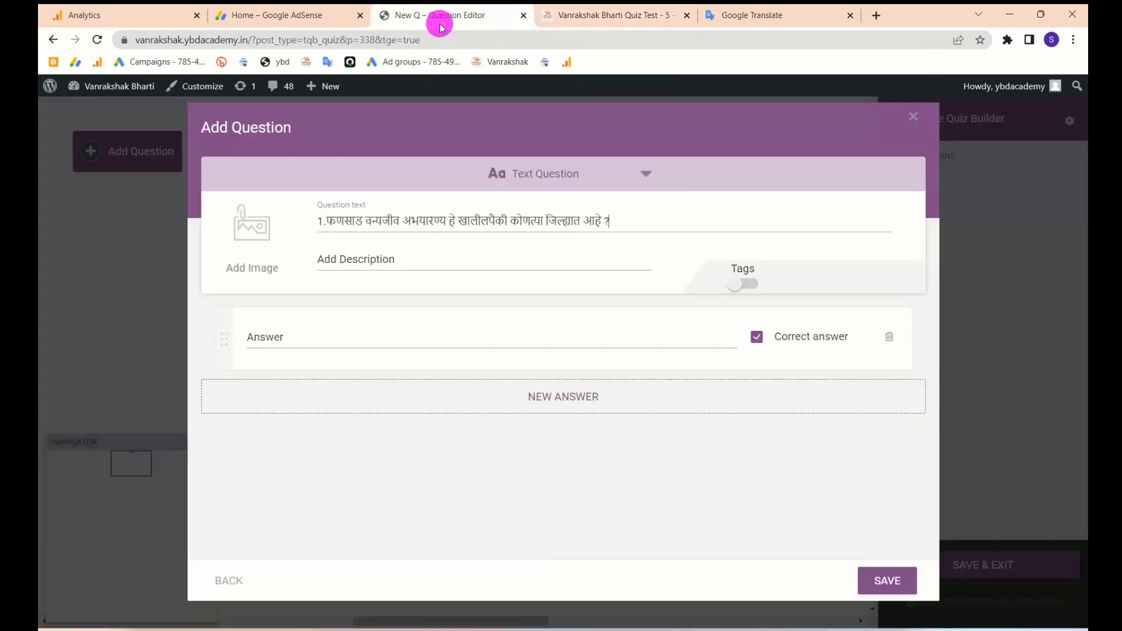
{"action": "left_click", "coordinate": [439, 22]}
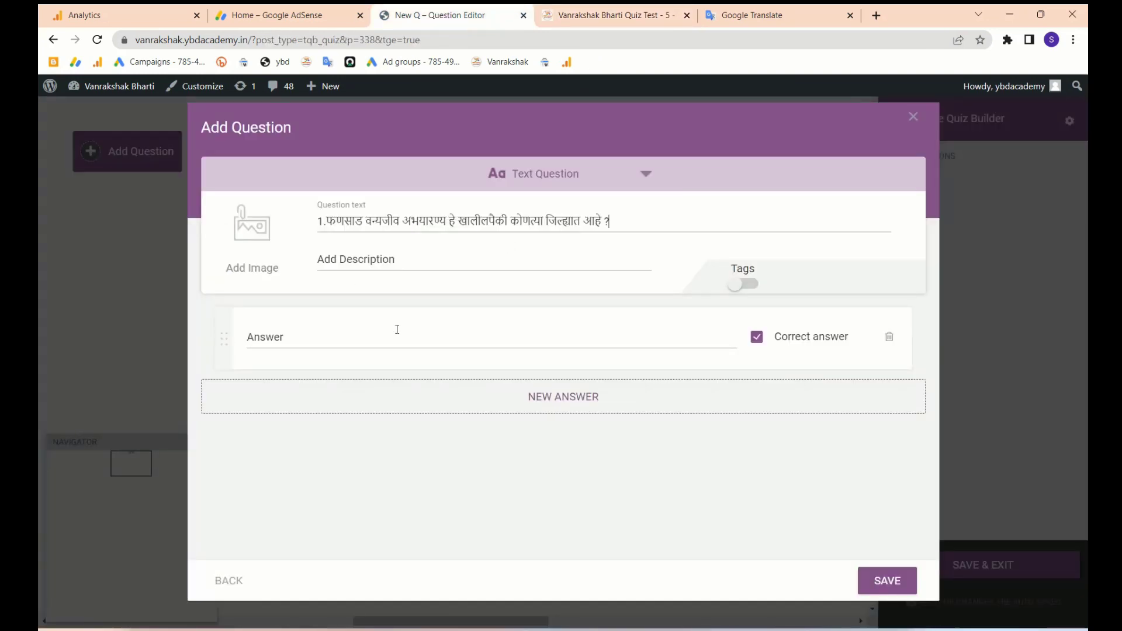
{"action": "left_click", "coordinate": [368, 333]}
{"action": "key", "text": "ctrl+v"}
{"action": "left_click_drag", "start_coordinate": [285, 340], "coordinate": [468, 328]}
{"action": "key", "text": "ctrl+c"}
{"action": "key", "text": "BackSpace"}
{"action": "left_click", "coordinate": [758, 338]}
- Add answer rows 2–4, including '3. रायगड' and '4. औरंगाबाद', one option each
{"action": "left_click", "coordinate": [565, 400]}
{"action": "key", "text": "ctrl+v"}
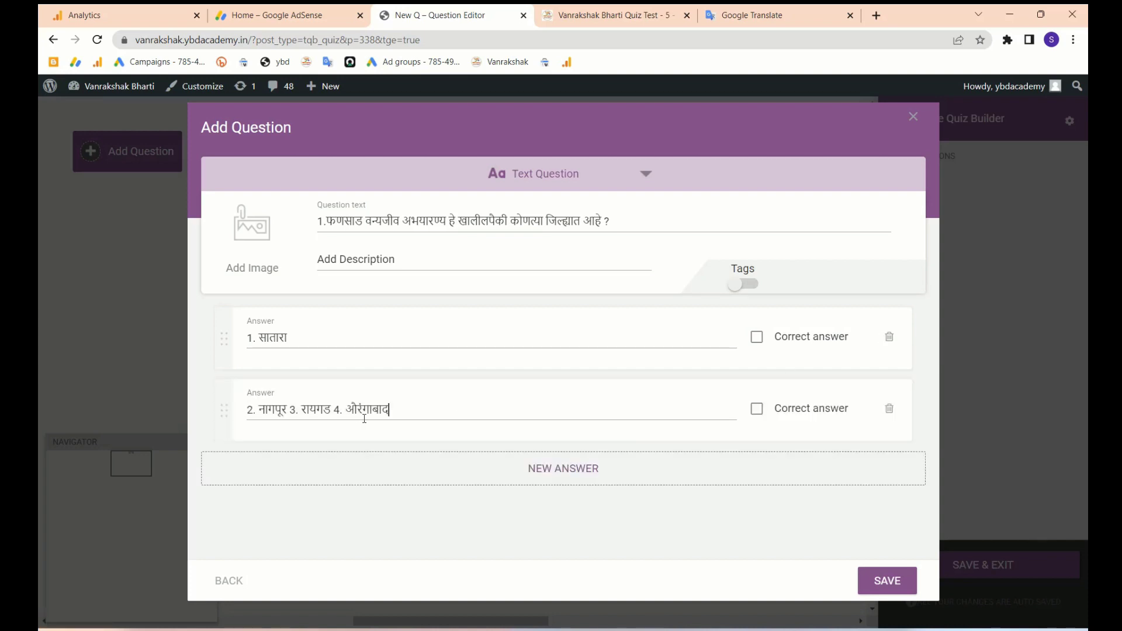
{"action": "left_click_drag", "start_coordinate": [297, 411], "coordinate": [476, 419]}
{"action": "key", "text": "ctrl+c"}
{"action": "key", "text": "BackSpace"}
{"action": "left_click", "coordinate": [543, 469]}
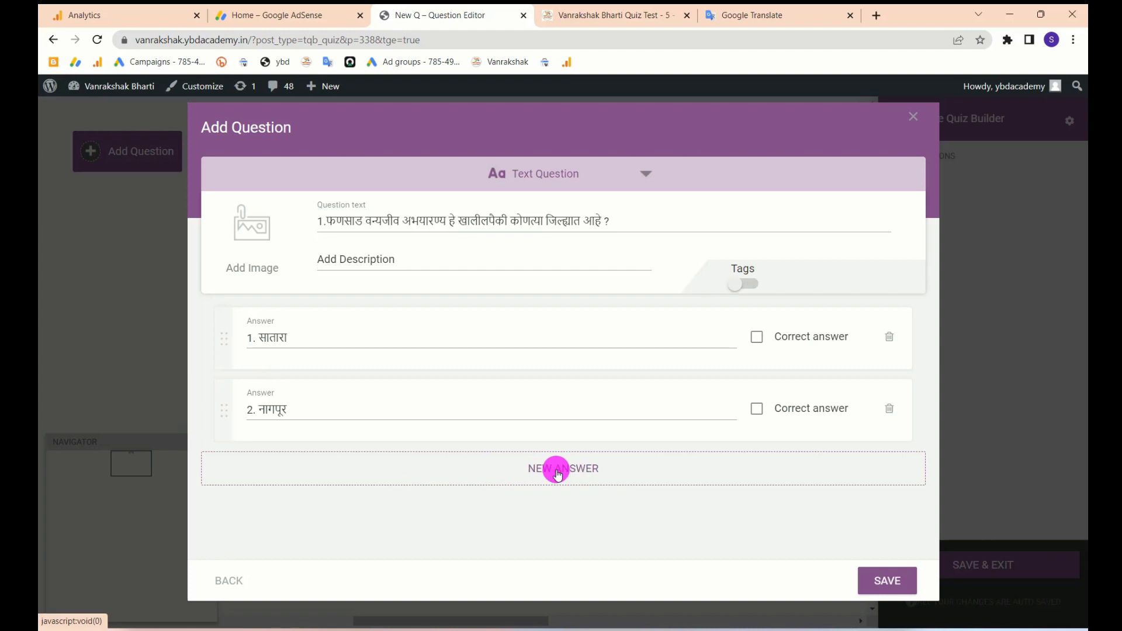
{"action": "key", "text": "ctrl+v"}
{"action": "left_click_drag", "start_coordinate": [288, 481], "coordinate": [418, 483]}
{"action": "key", "text": "ctrl+c"}
{"action": "key", "text": "BackSpace"}
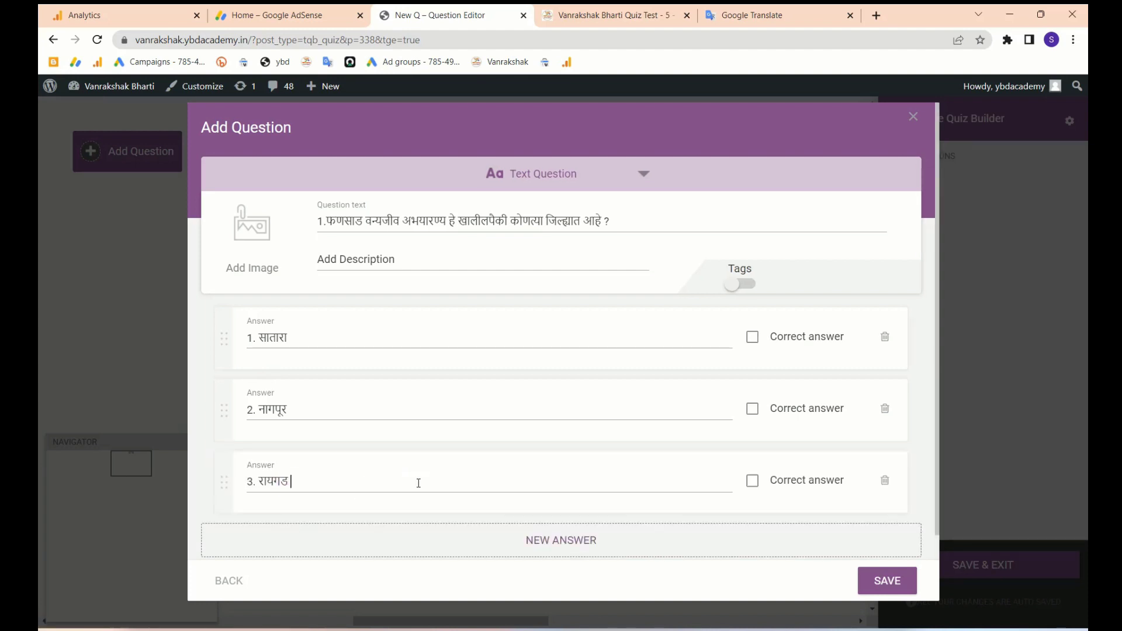
{"action": "left_click", "coordinate": [532, 541]}
{"action": "key", "text": "ctrl+v"}
- Mark '3. रायगड' as the correct answer and save question 1
{"action": "scroll", "coordinate": [383, 537], "scroll_direction": "down", "scroll_amount": 1}
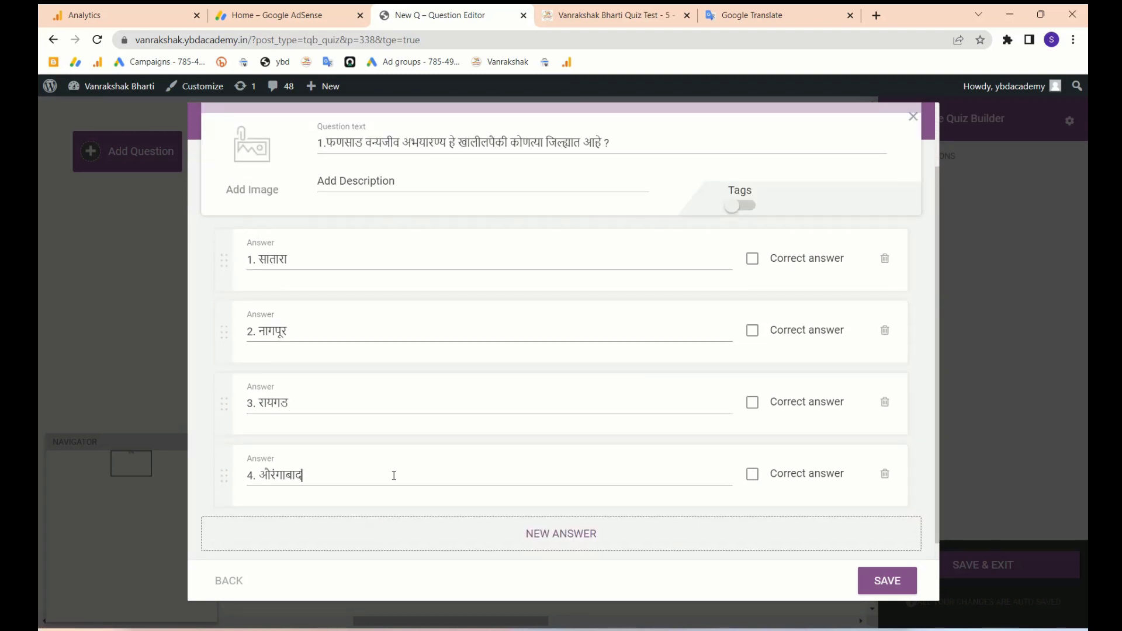
{"action": "left_click", "coordinate": [758, 403]}
{"action": "left_click", "coordinate": [886, 581]}
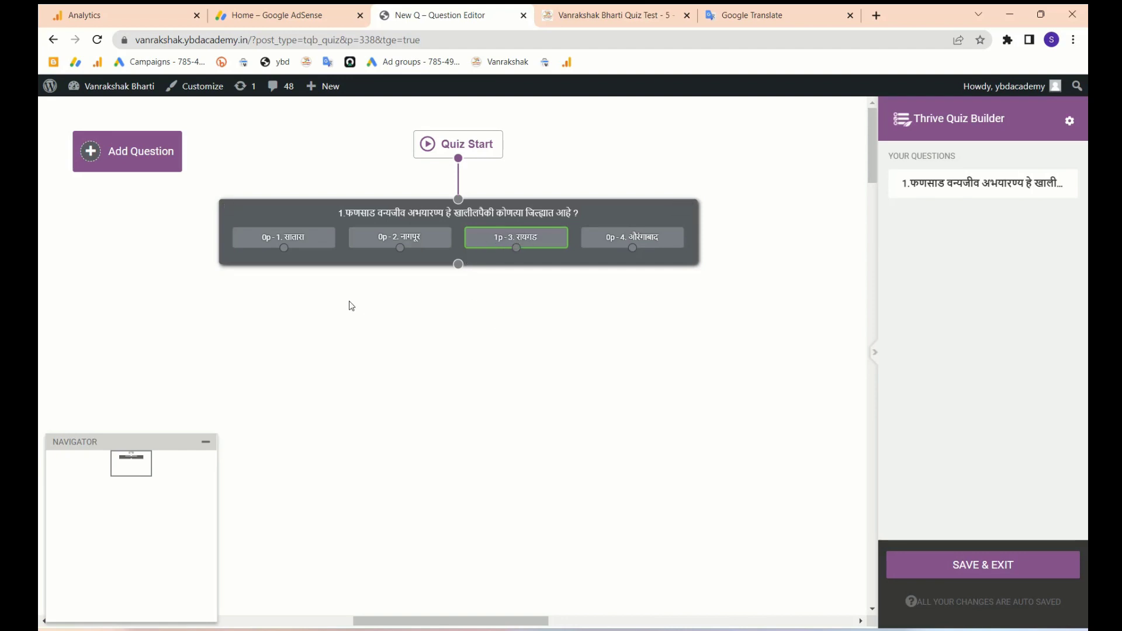
- Start a new Multiple Choice with Buttons question
{"action": "left_click", "coordinate": [92, 153]}
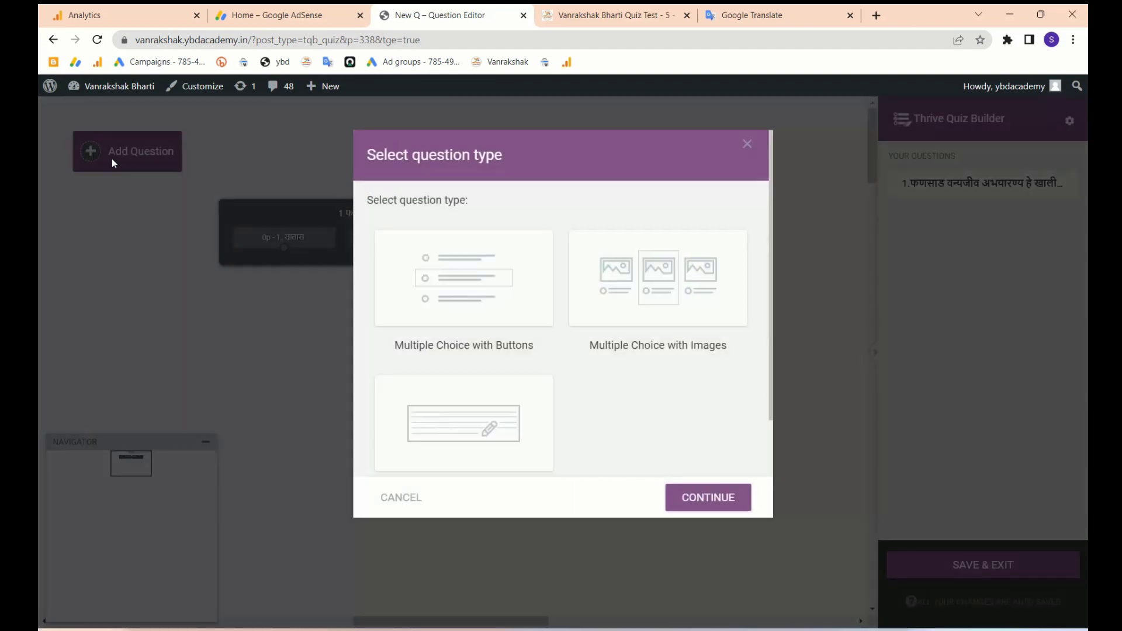
{"action": "left_click", "coordinate": [458, 280]}
{"action": "left_click", "coordinate": [695, 500]}
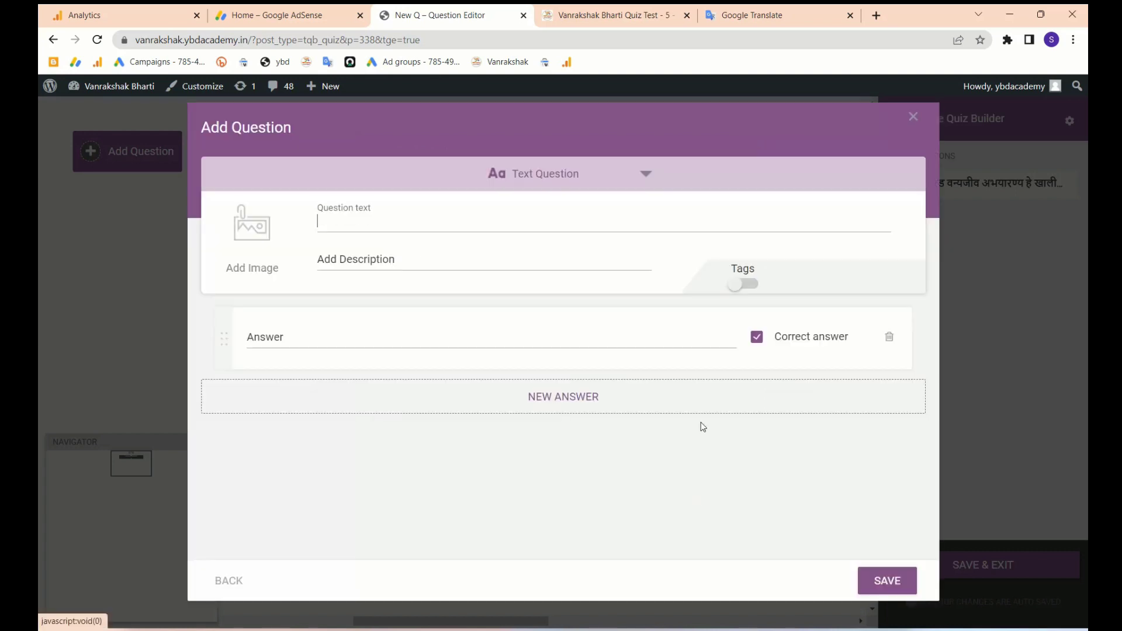
- Copy question 2 on Pranhita Sanctuary from the preview into the question text, without its options
{"action": "left_click", "coordinate": [615, 17]}
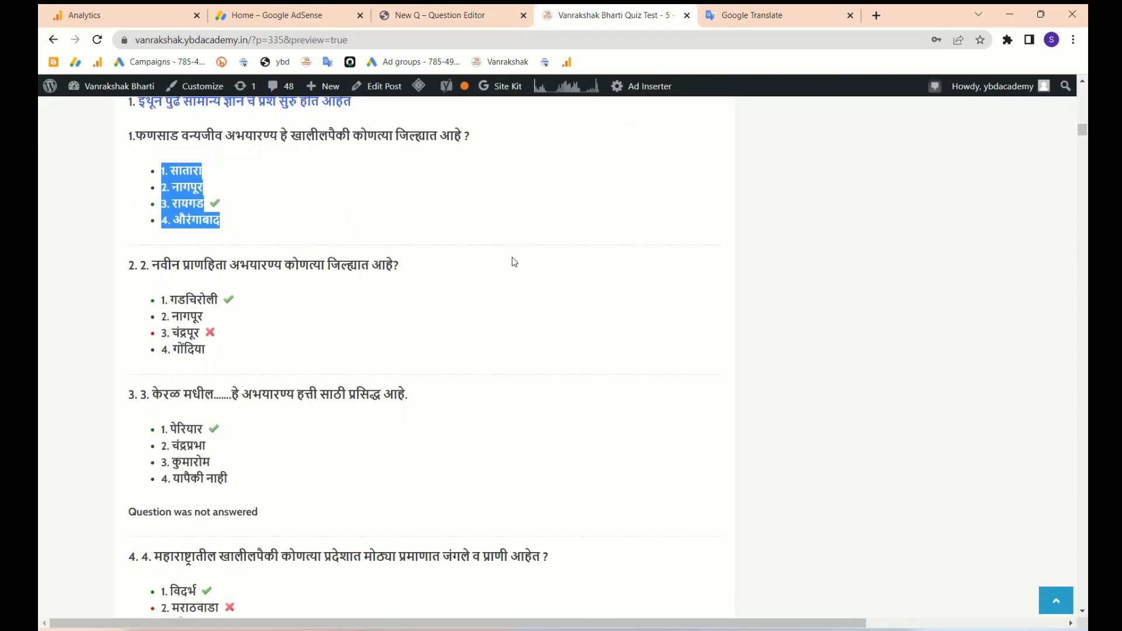
{"action": "left_click_drag", "start_coordinate": [220, 344], "coordinate": [140, 263]}
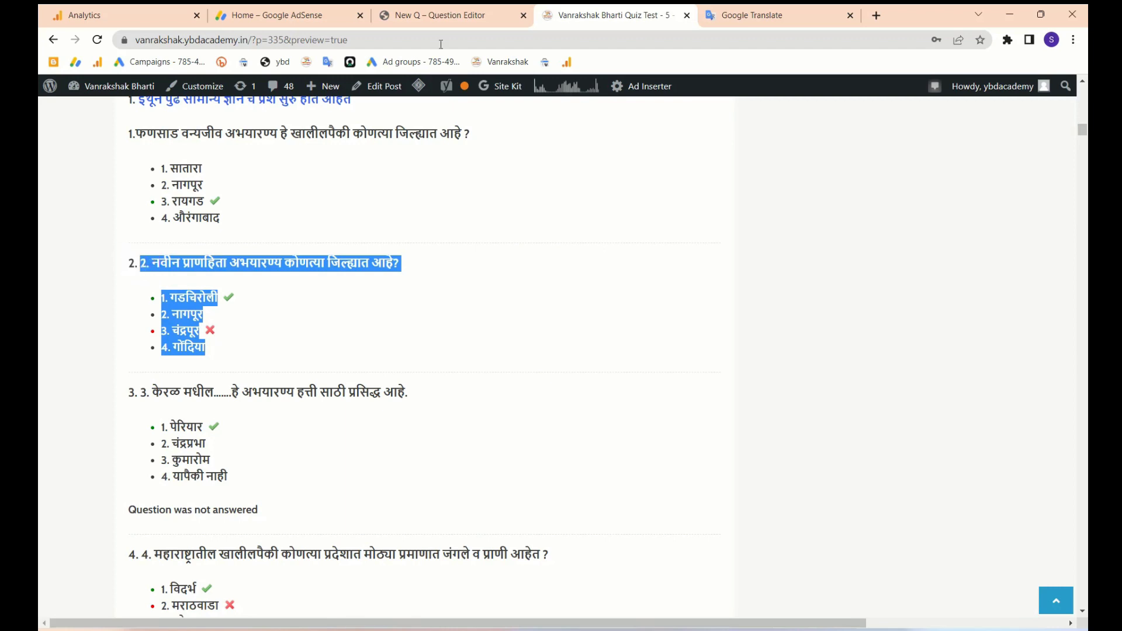
{"action": "key", "text": "ctrl+c"}
{"action": "left_click", "coordinate": [432, 15]}
{"action": "key", "text": "ctrl+v"}
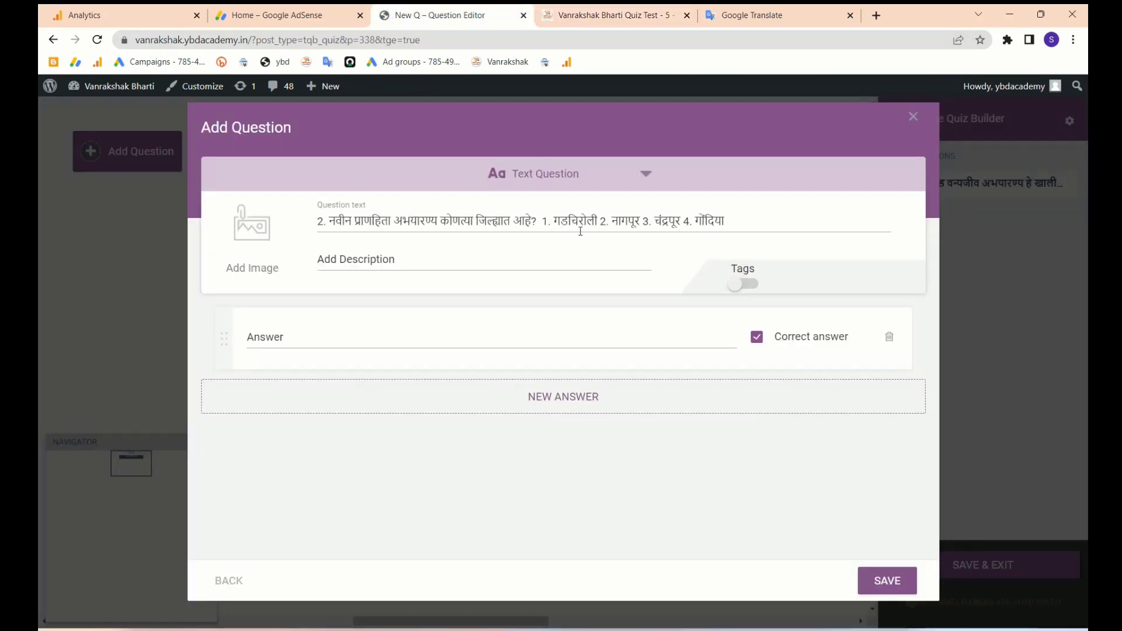
{"action": "left_click_drag", "start_coordinate": [542, 221], "coordinate": [794, 220]}
{"action": "key", "text": "BackSpace"}
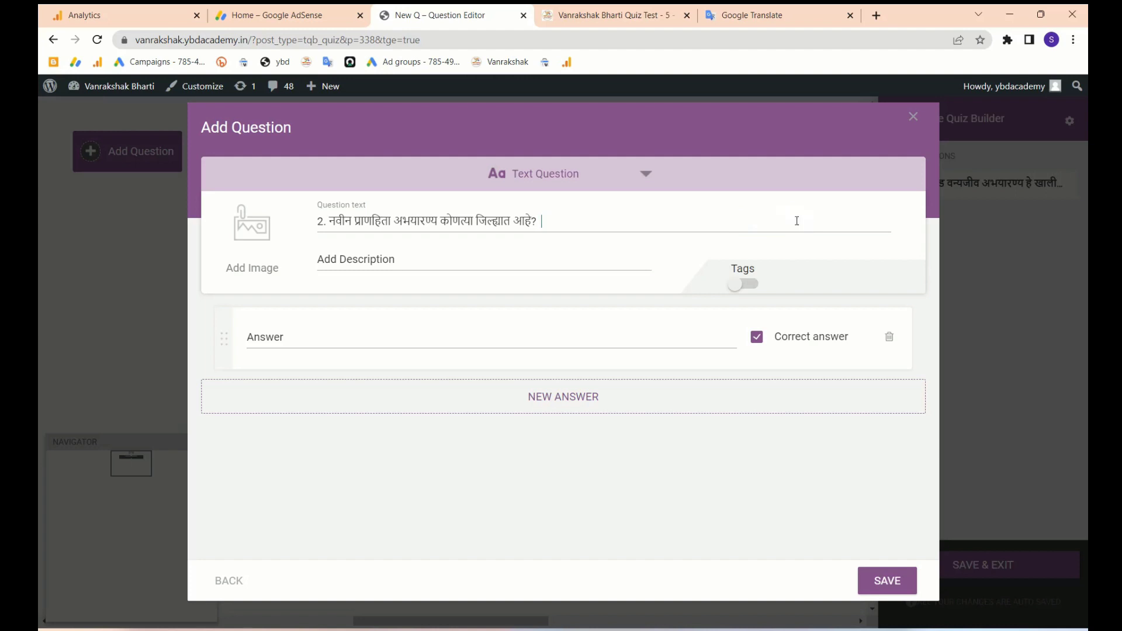
- Split the pasted options so answer 1 is the correct '1. गडचिरोली' and answer 2 the second district
{"action": "left_click", "coordinate": [511, 340]}
{"action": "key", "text": "ctrl+v"}
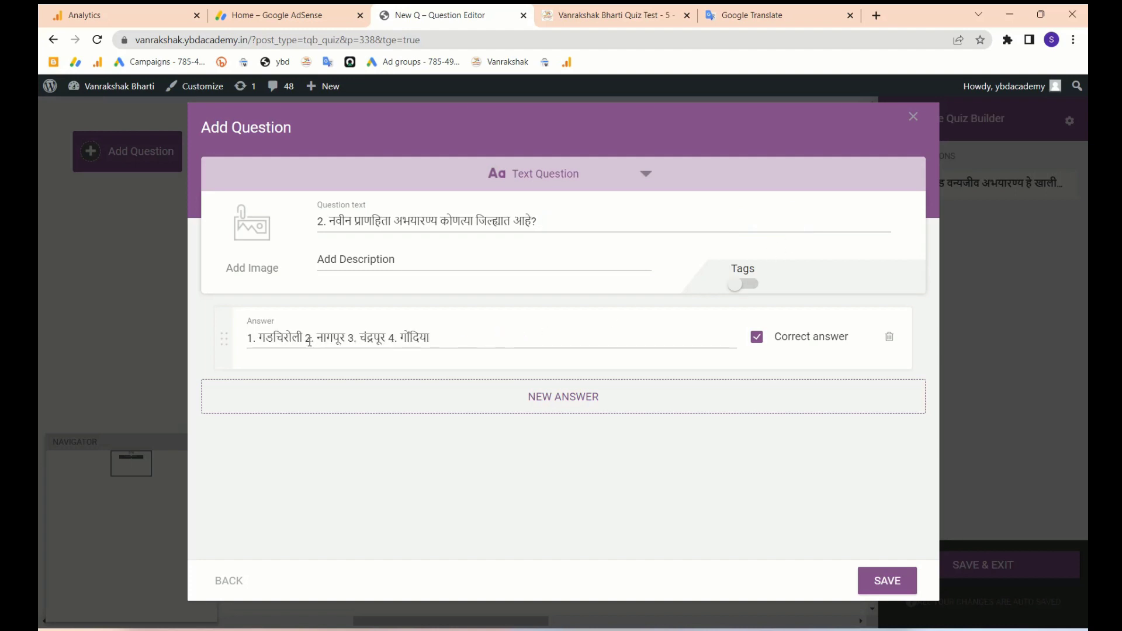
{"action": "left_click_drag", "start_coordinate": [308, 340], "coordinate": [569, 343]}
{"action": "key", "text": "BackSpace"}
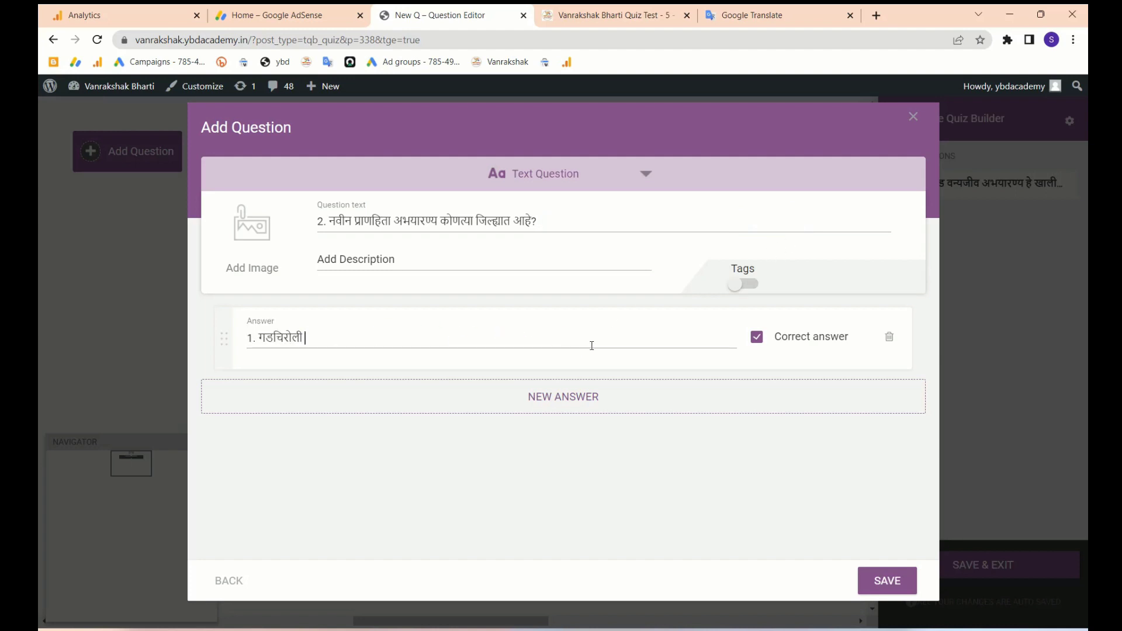
{"action": "left_click", "coordinate": [561, 399]}
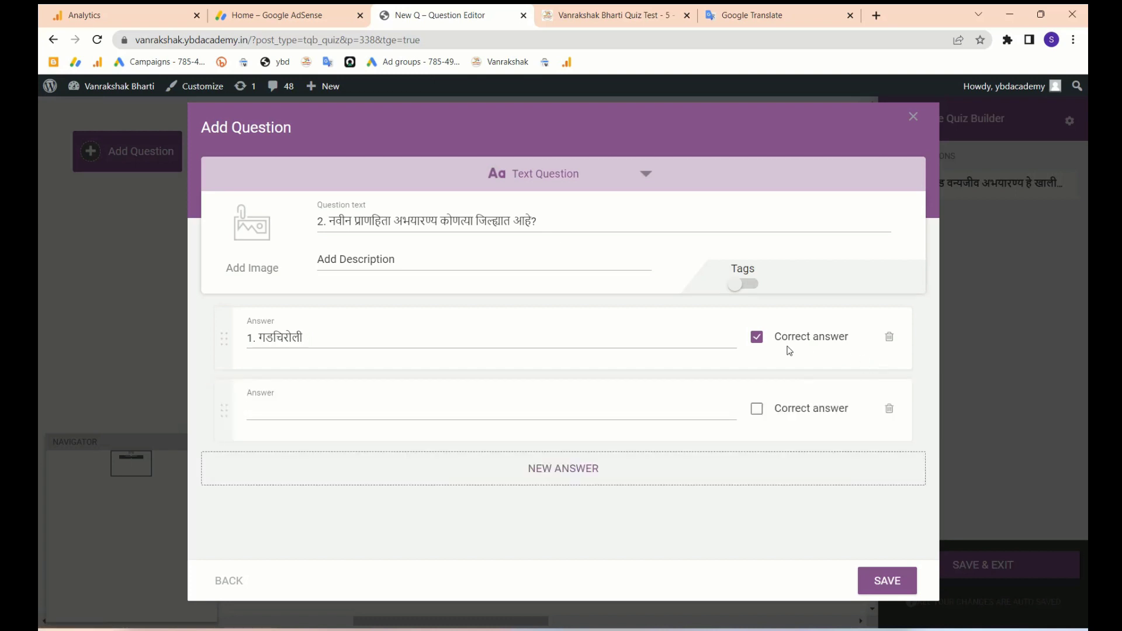
{"action": "key", "text": "ctrl+v"}
{"action": "left_click_drag", "start_coordinate": [290, 409], "coordinate": [517, 429]}
{"action": "key", "text": "ctrl+x"}
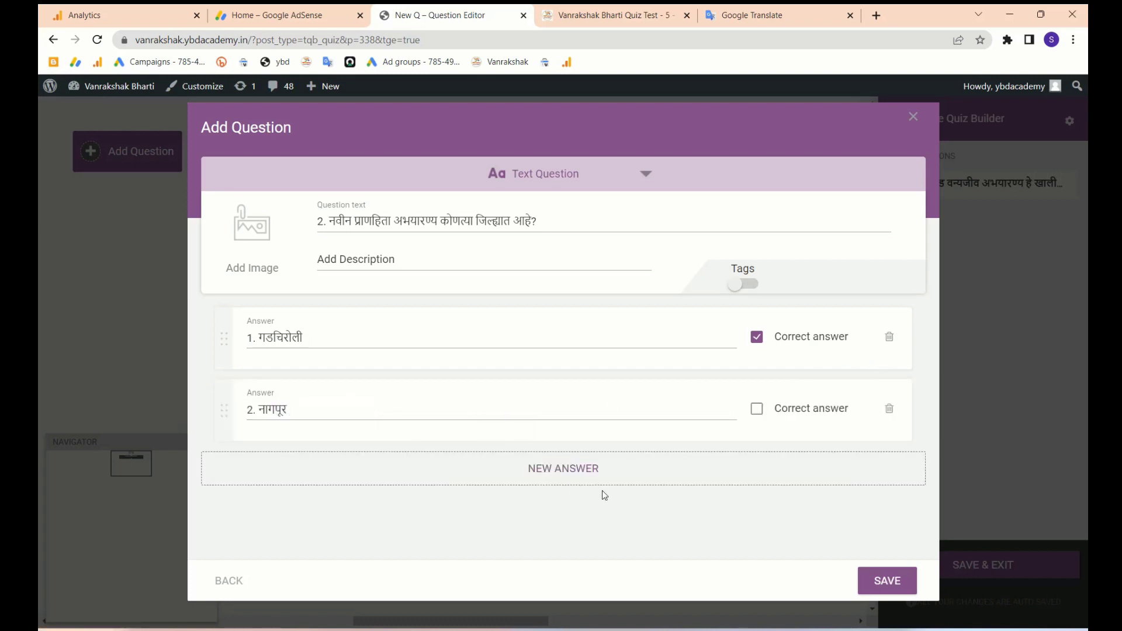
- Add answers 3 and 4 ('4. गोंदिया') as separate rows and save question 2
{"action": "left_click", "coordinate": [549, 461]}
{"action": "key", "text": "ctrl+v"}
{"action": "left_click", "coordinate": [289, 484]}
{"action": "left_click_drag", "start_coordinate": [290, 484], "coordinate": [368, 484]}
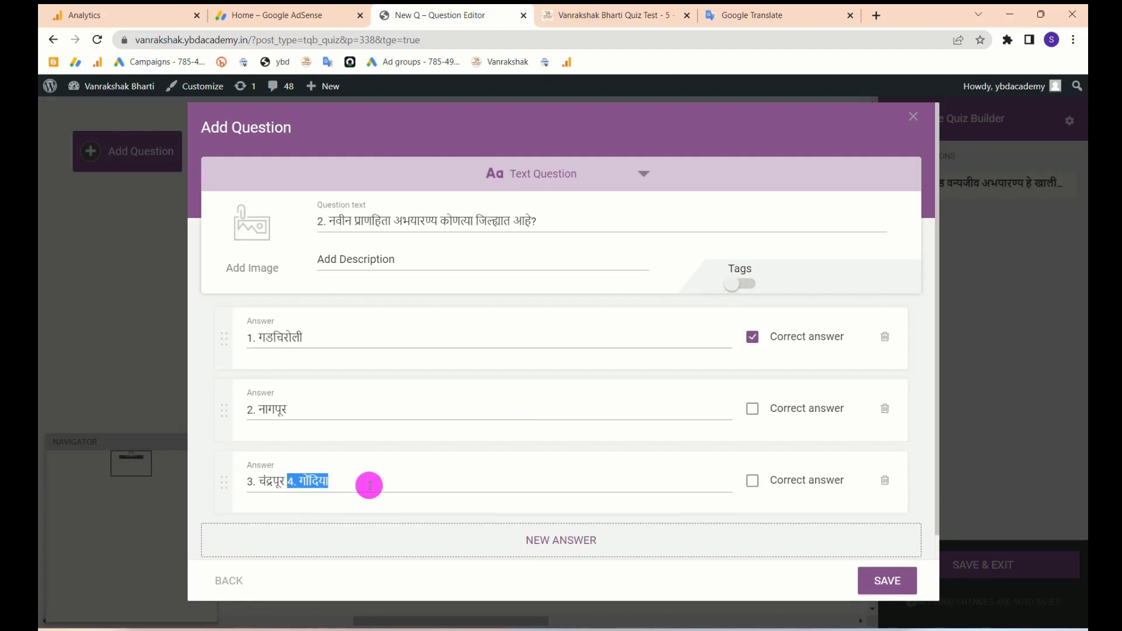
{"action": "key", "text": "ctrl+x"}
{"action": "left_click", "coordinate": [560, 532]}
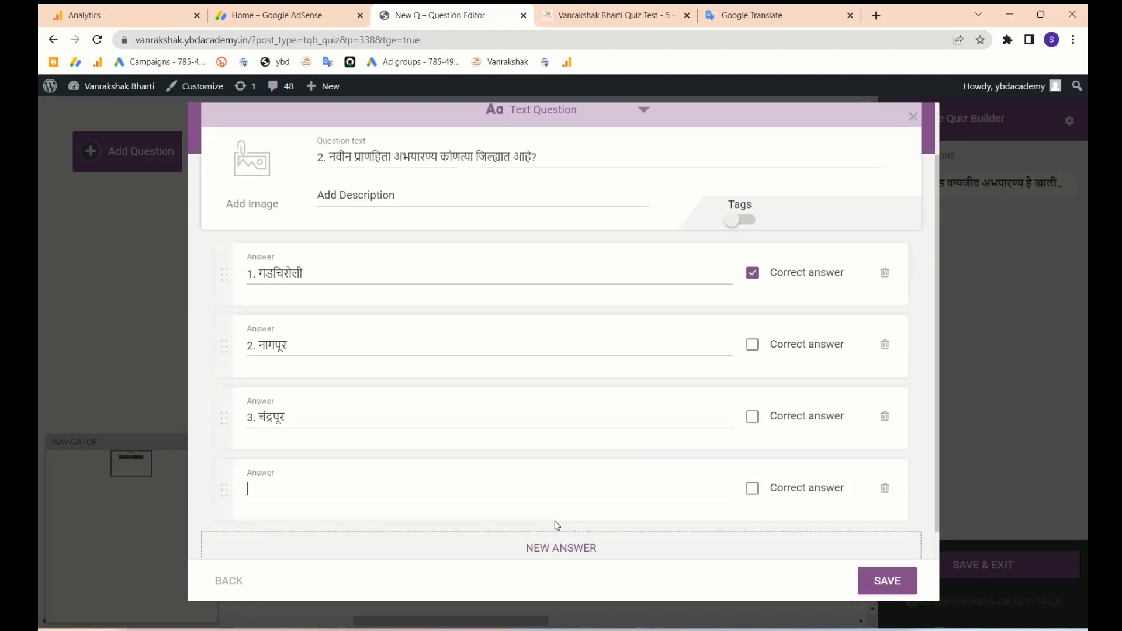
{"action": "key", "text": "ctrl+v"}
{"action": "scroll", "coordinate": [636, 348], "scroll_direction": "down", "scroll_amount": 1}
{"action": "scroll", "coordinate": [669, 344], "scroll_direction": "up", "scroll_amount": 2}
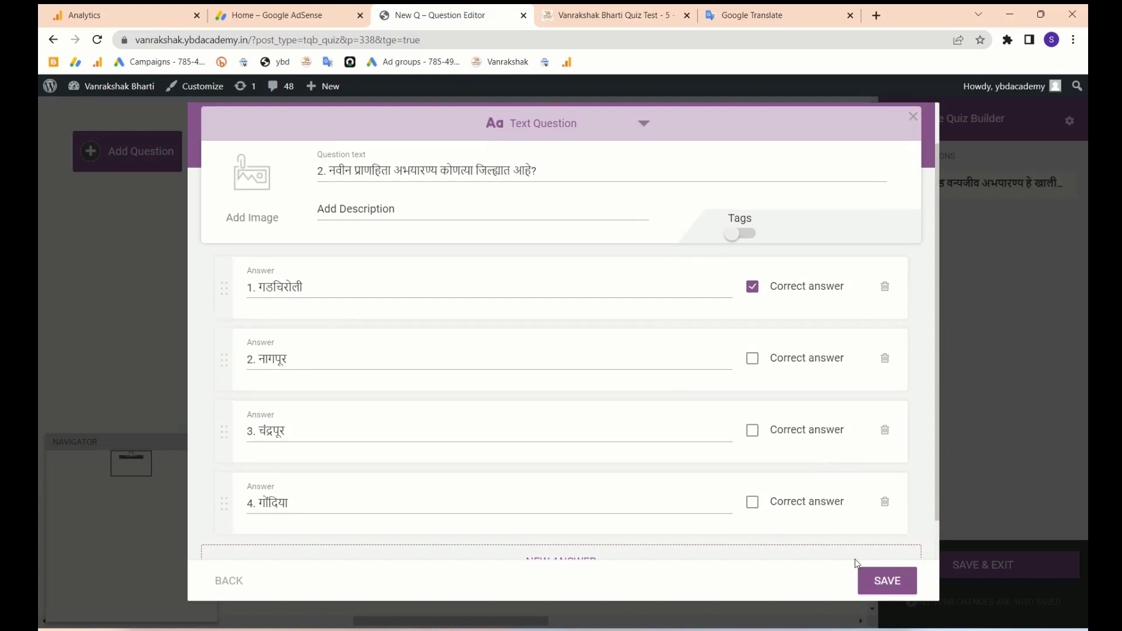
{"action": "left_click", "coordinate": [874, 578]}
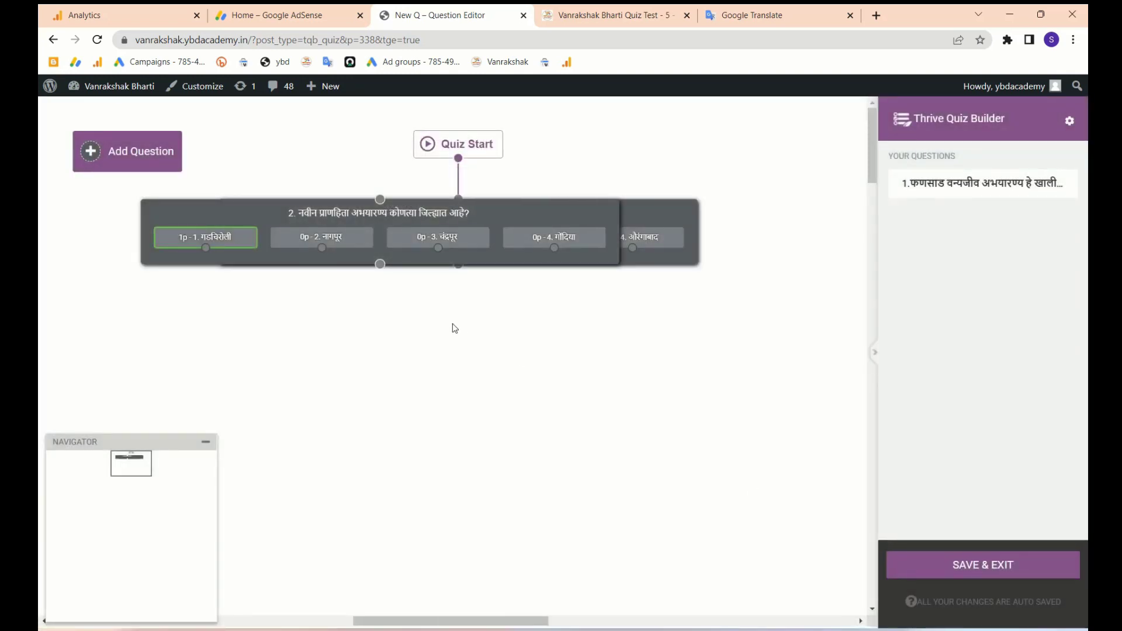
- Place question 2 below question 1, connect them, and return to the quiz test post preview
{"action": "left_click_drag", "start_coordinate": [512, 213], "coordinate": [594, 308]}
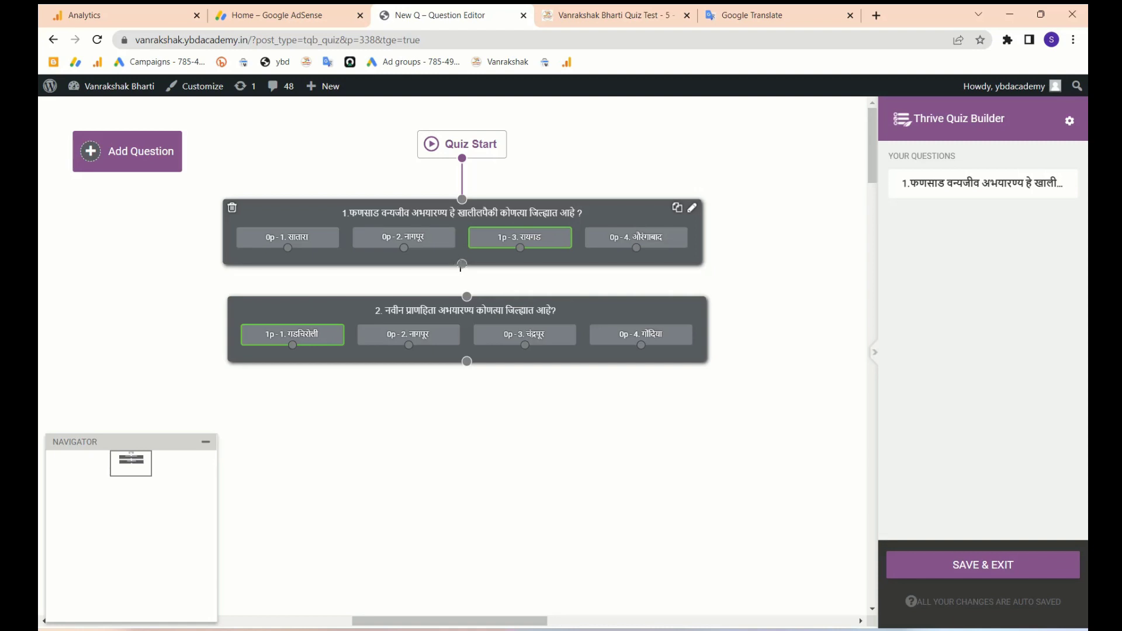
{"action": "left_click_drag", "start_coordinate": [461, 263], "coordinate": [466, 300]}
{"action": "left_click_drag", "start_coordinate": [521, 350], "coordinate": [638, 364]}
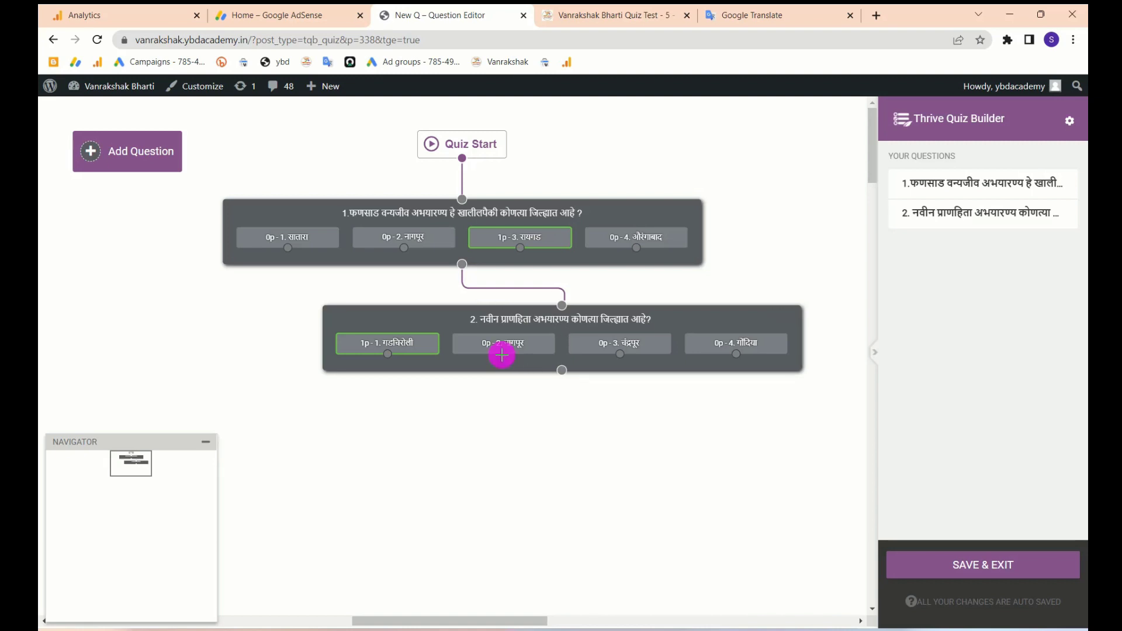
{"action": "mouse_move", "coordinate": [502, 355]}
{"action": "left_mouse_down"}
{"action": "mouse_move", "coordinate": [393, 250]}
{"action": "mouse_move", "coordinate": [412, 253]}
{"action": "mouse_move", "coordinate": [509, 366]}
{"action": "mouse_move", "coordinate": [502, 351]}
{"action": "left_mouse_up"}
{"action": "left_click_drag", "start_coordinate": [590, 15], "coordinate": [431, 27]}
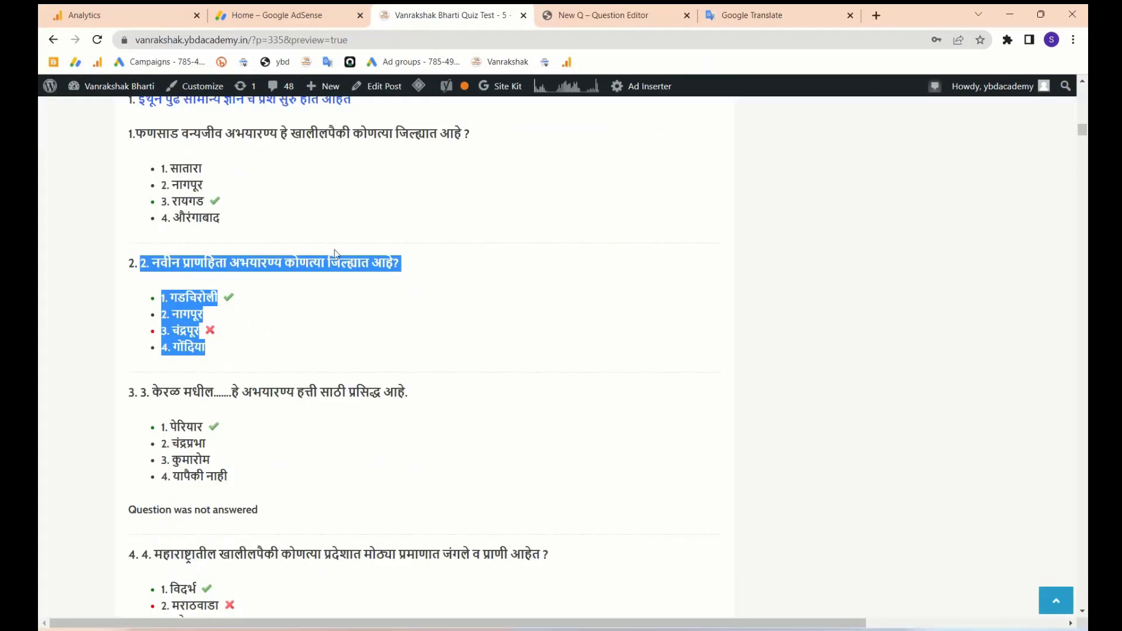
- Copy the third question from the preview and paste it into a new Multiple Choice with Buttons question
{"action": "scroll", "coordinate": [334, 251], "scroll_direction": "down", "scroll_amount": 2}
{"action": "left_click_drag", "start_coordinate": [239, 329], "coordinate": [144, 234]}
{"action": "key", "text": "ctrl+c"}
{"action": "left_click", "coordinate": [563, 14]}
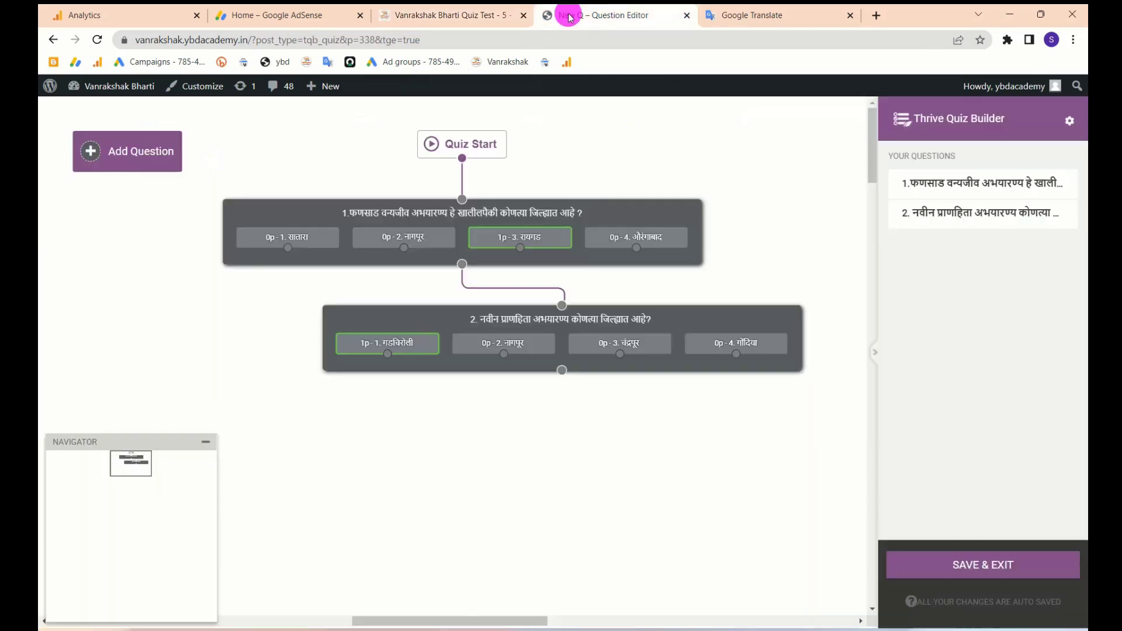
{"action": "left_click", "coordinate": [121, 168]}
{"action": "left_click", "coordinate": [469, 289]}
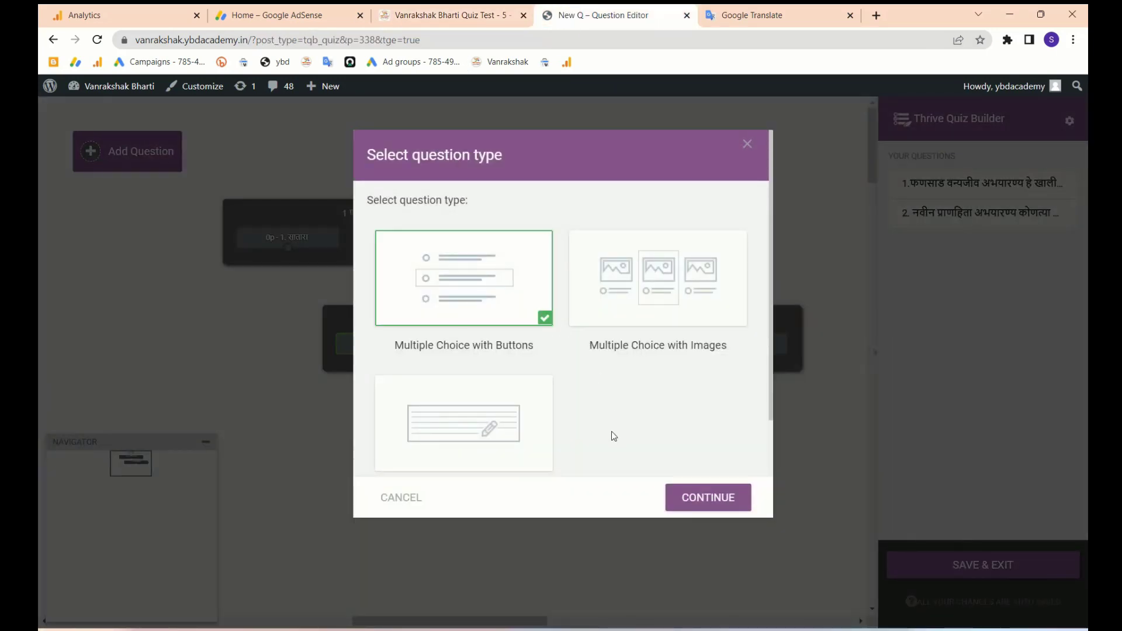
{"action": "left_click", "coordinate": [697, 501]}
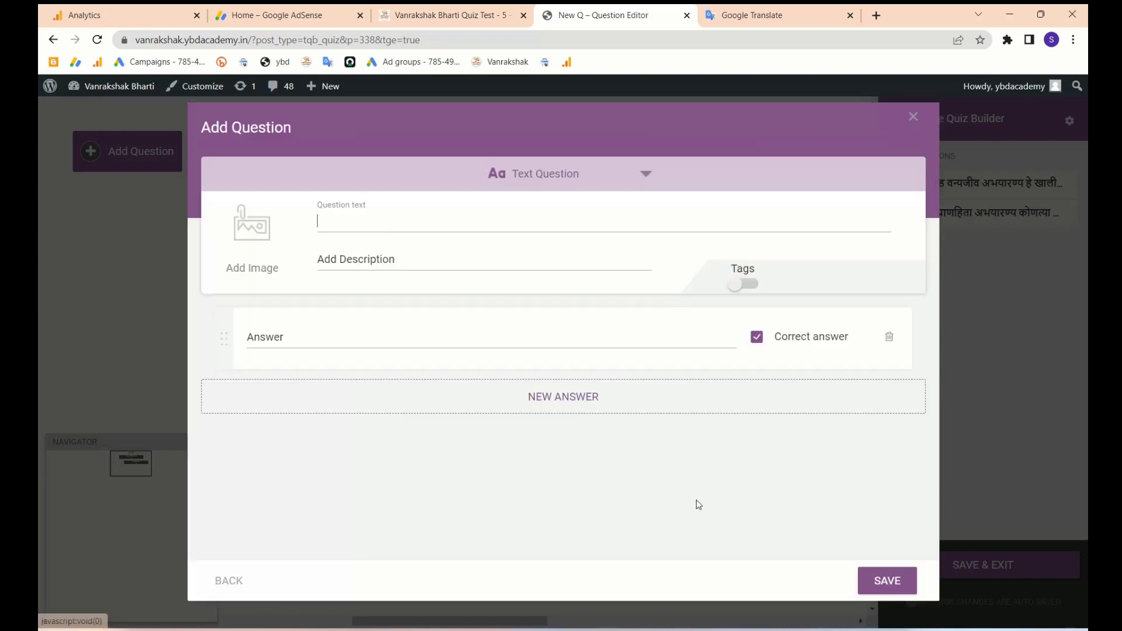
{"action": "key", "text": "ctrl+v"}
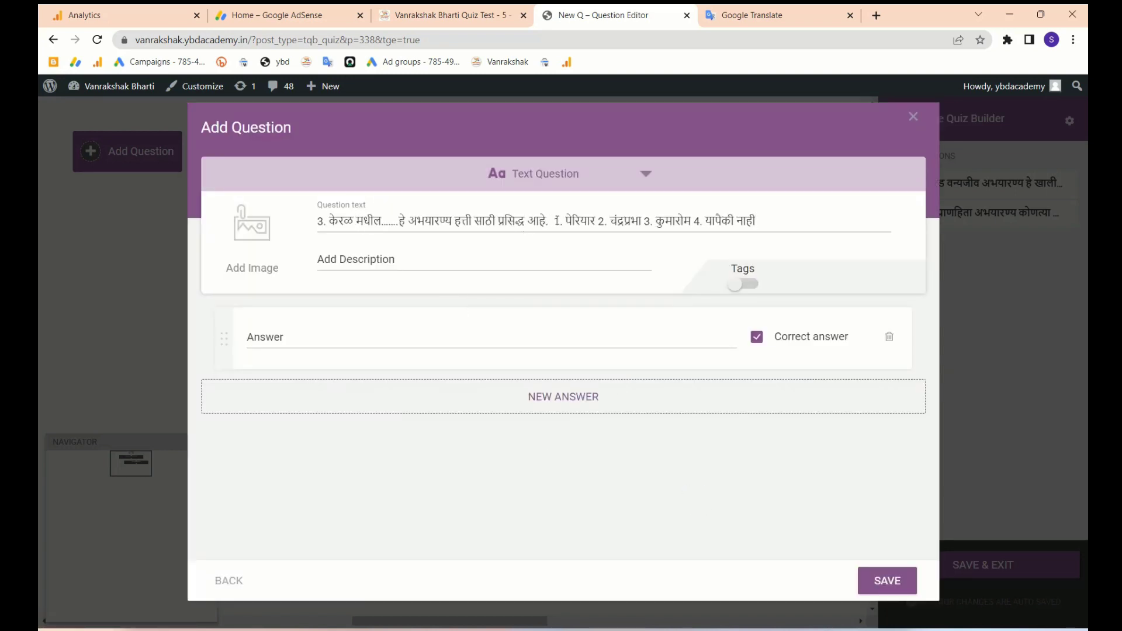
- Move the options out of the question text, leaving पेरियार as answer 1
{"action": "left_click", "coordinate": [558, 221]}
{"action": "left_click_drag", "start_coordinate": [753, 224], "coordinate": [552, 232]}
{"action": "key", "text": "ctrl+x"}
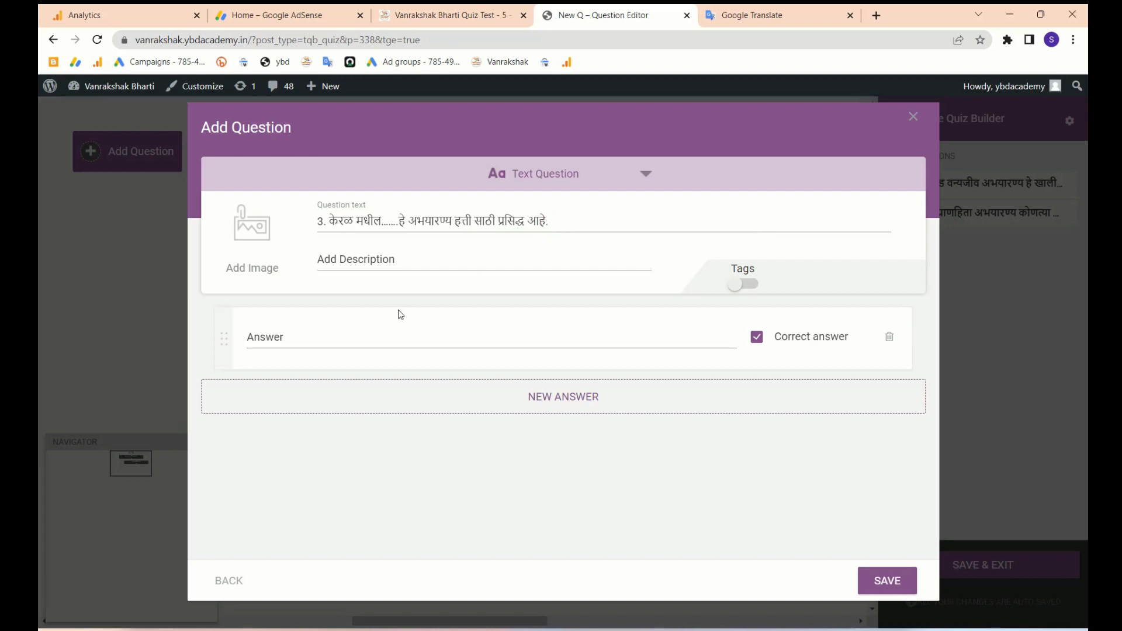
{"action": "left_click", "coordinate": [363, 338]}
{"action": "key", "text": "ctrl+v"}
{"action": "left_click_drag", "start_coordinate": [288, 338], "coordinate": [615, 340]}
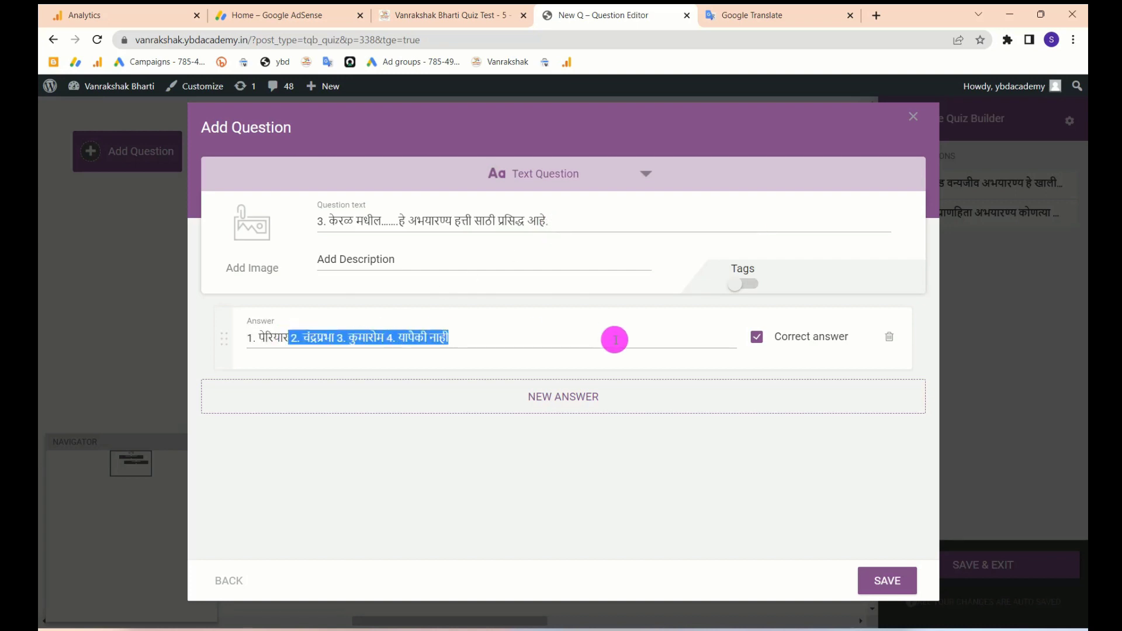
{"action": "key", "text": "ctrl+x"}
- Split the remaining options into answers 2–4: चंद्रप्रभा, कुमारोम and the fourth option
{"action": "left_click", "coordinate": [579, 394]}
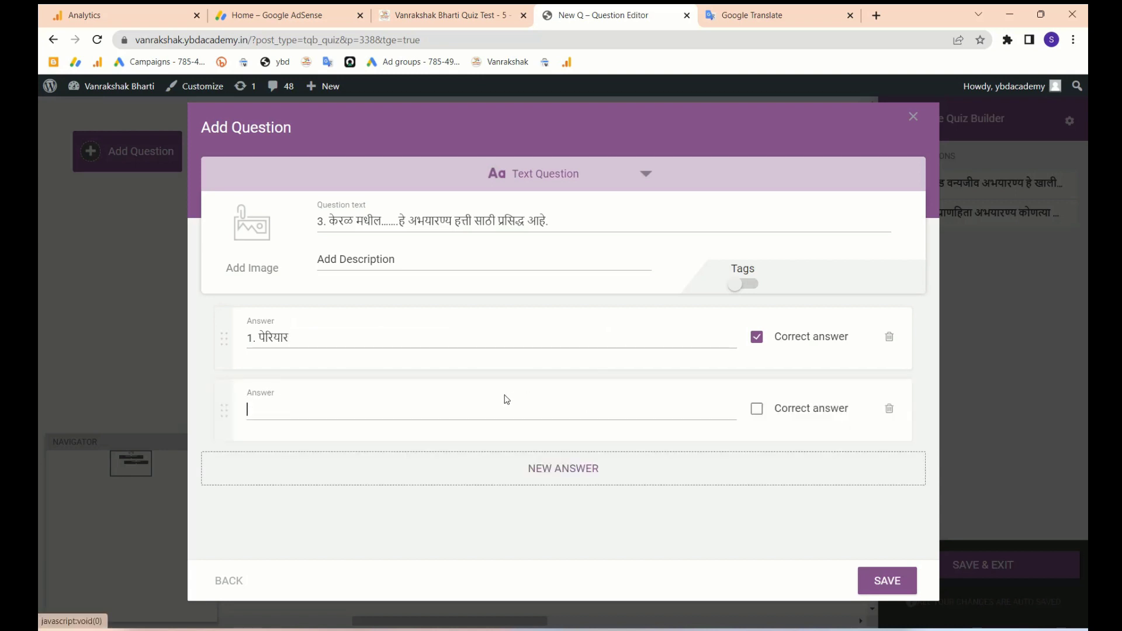
{"action": "key", "text": "ctrl+v"}
{"action": "left_click_drag", "start_coordinate": [297, 410], "coordinate": [523, 404]}
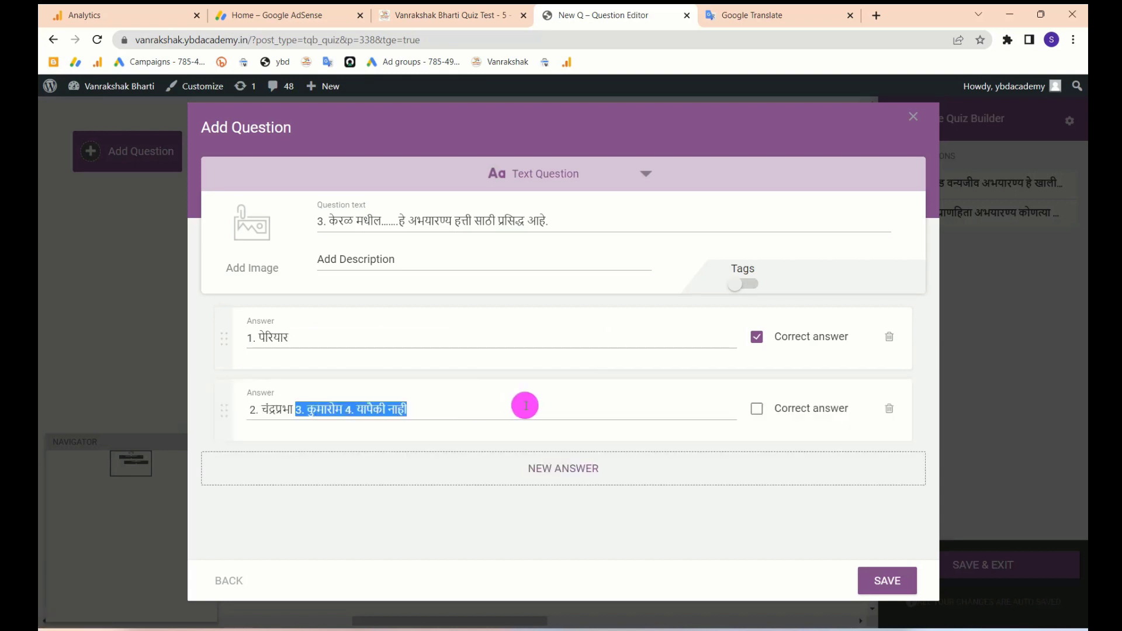
{"action": "key", "text": "ctrl+x"}
{"action": "left_click", "coordinate": [568, 465]}
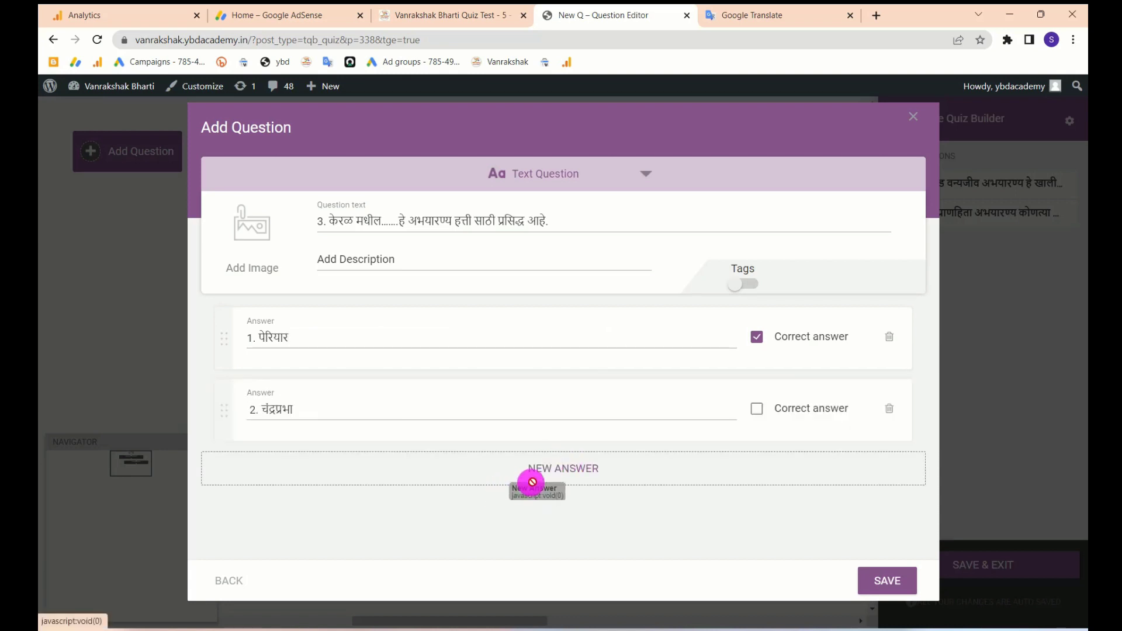
{"action": "left_click", "coordinate": [434, 488]}
{"action": "key", "text": "ctrl+v"}
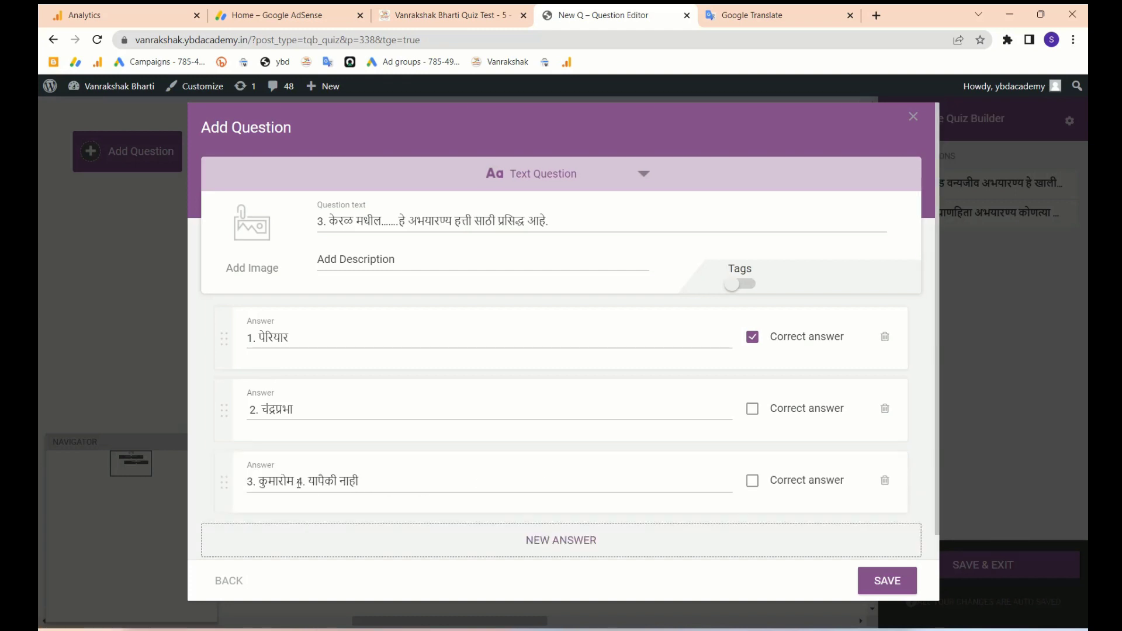
{"action": "left_click_drag", "start_coordinate": [299, 483], "coordinate": [421, 483]}
{"action": "key", "text": "BackSpace"}
{"action": "left_click", "coordinate": [547, 541]}
{"action": "left_click", "coordinate": [550, 539]}
{"action": "key", "text": "ctrl+v"}
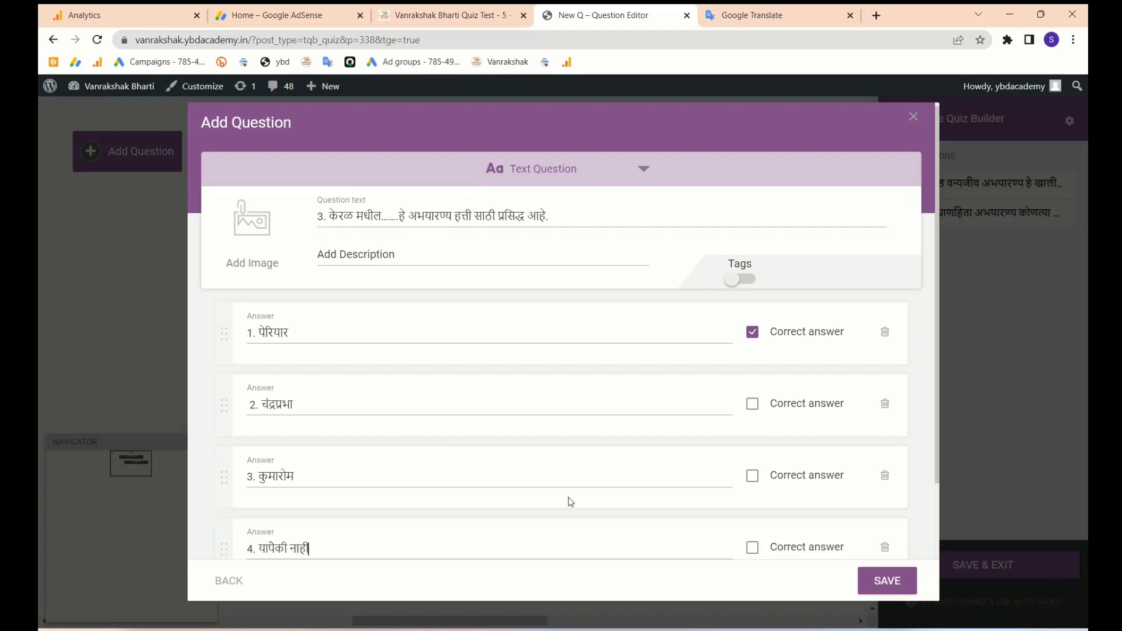
- Check the preview and keep answer 1, पेरियार, marked as the correct answer
{"action": "left_click", "coordinate": [462, 15]}
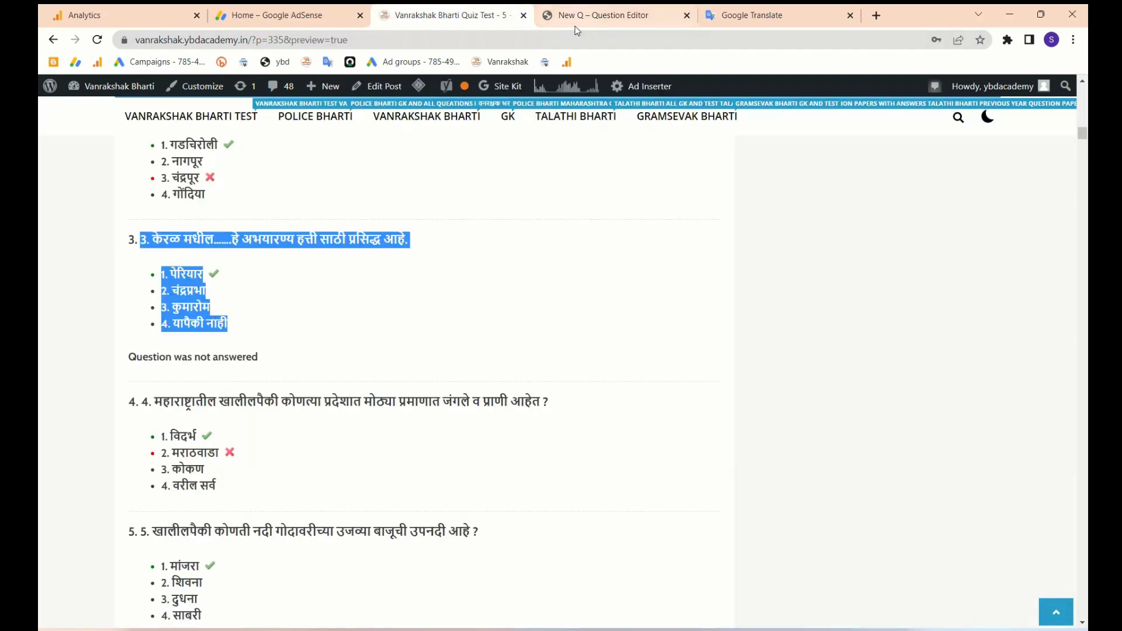
{"action": "left_click", "coordinate": [602, 15]}
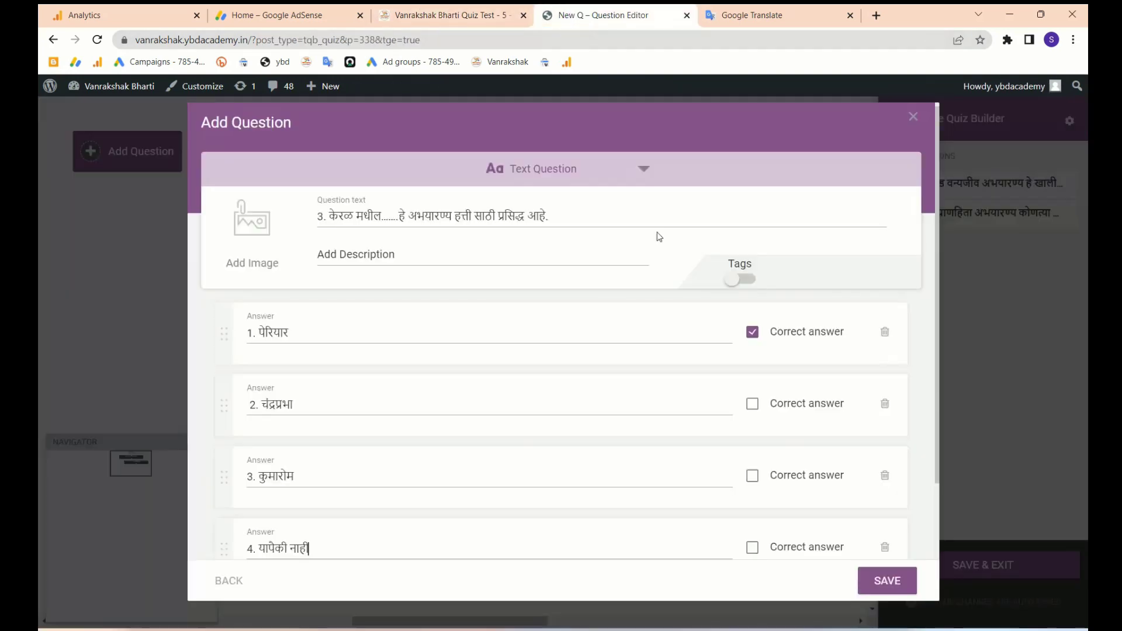
{"action": "left_click", "coordinate": [752, 333]}
{"action": "left_click", "coordinate": [752, 474]}
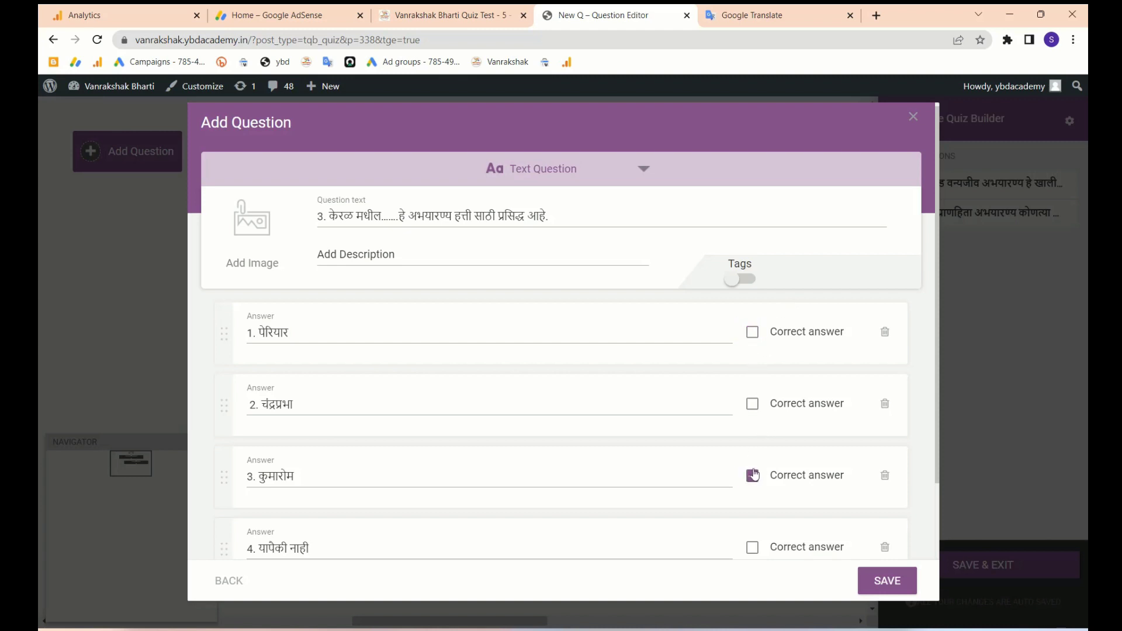
{"action": "left_click", "coordinate": [753, 331]}
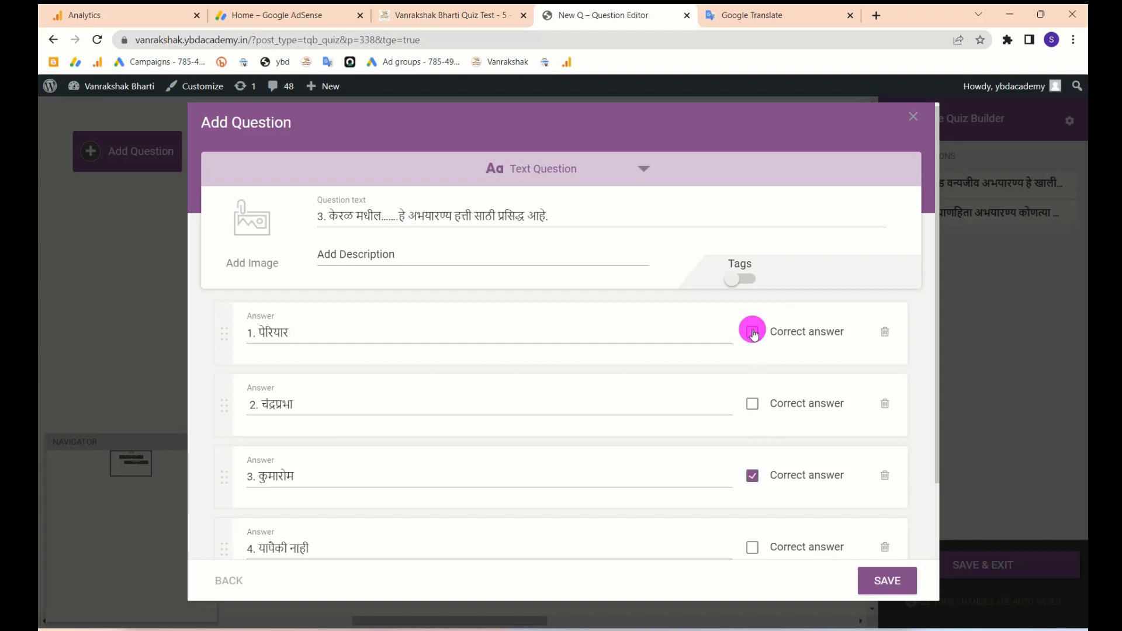
{"action": "left_click", "coordinate": [752, 476]}
- Attach the Talathi Bharti image to the question
{"action": "left_click", "coordinate": [240, 207]}
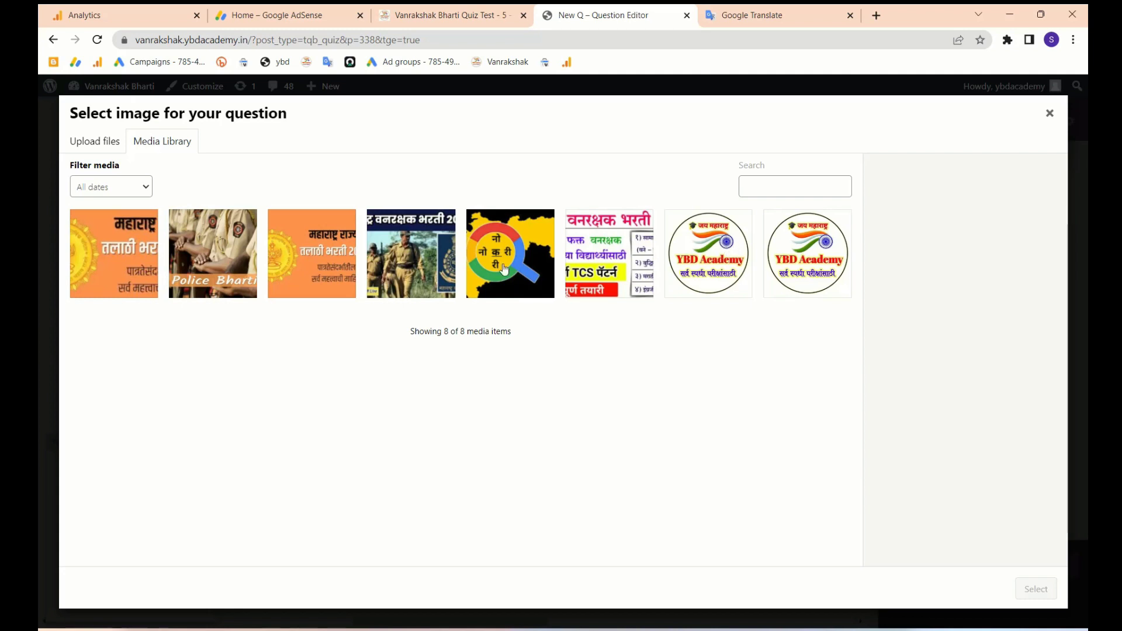
{"action": "left_click", "coordinate": [143, 252]}
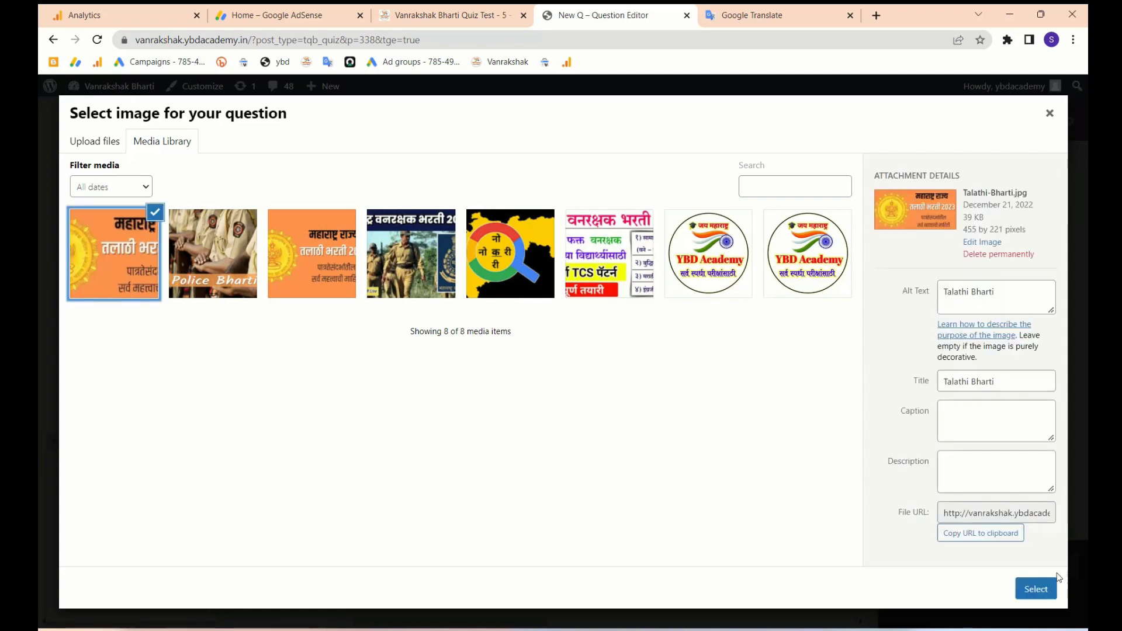
{"action": "left_click", "coordinate": [1040, 589]}
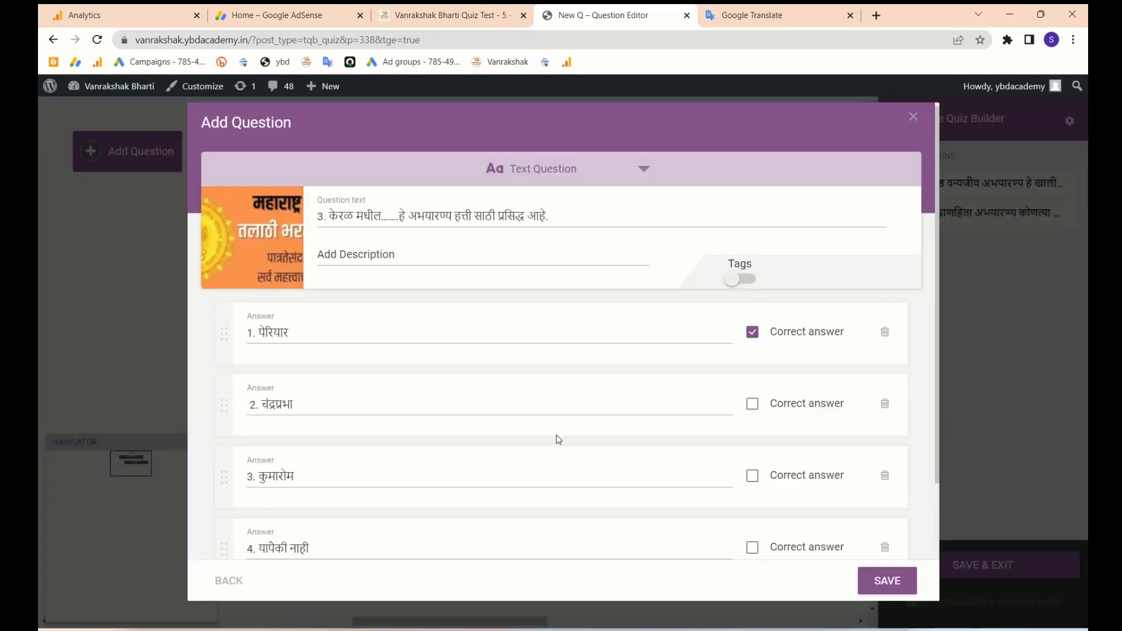
- Save question 3, place it below question 2 and link question 2 to it
{"action": "left_click", "coordinate": [896, 582]}
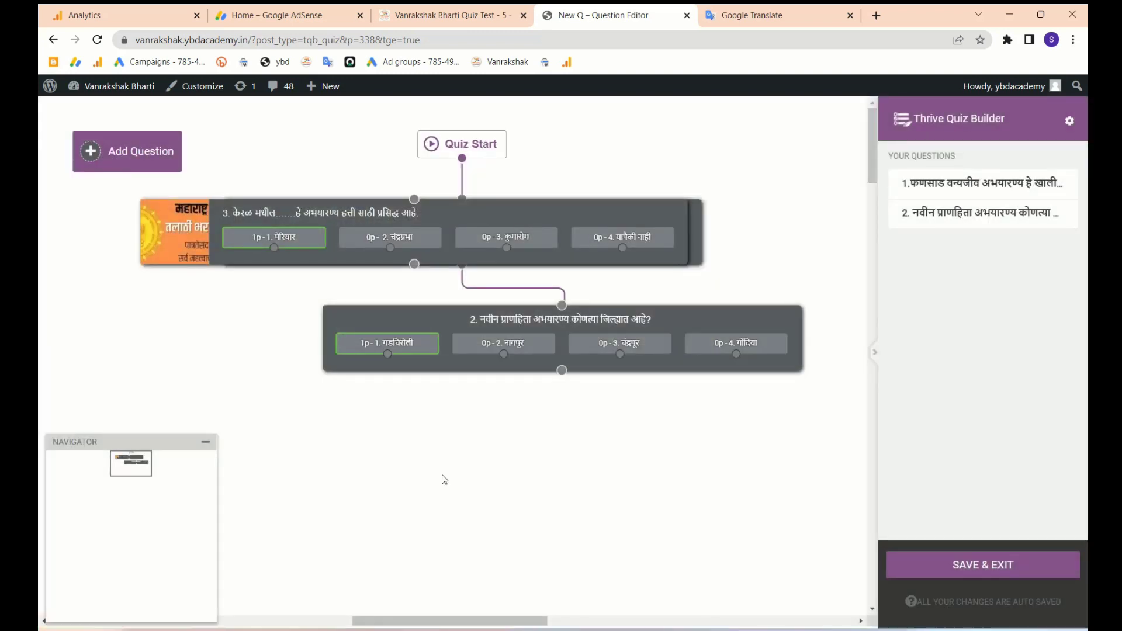
{"action": "left_click_drag", "start_coordinate": [450, 215], "coordinate": [553, 433]}
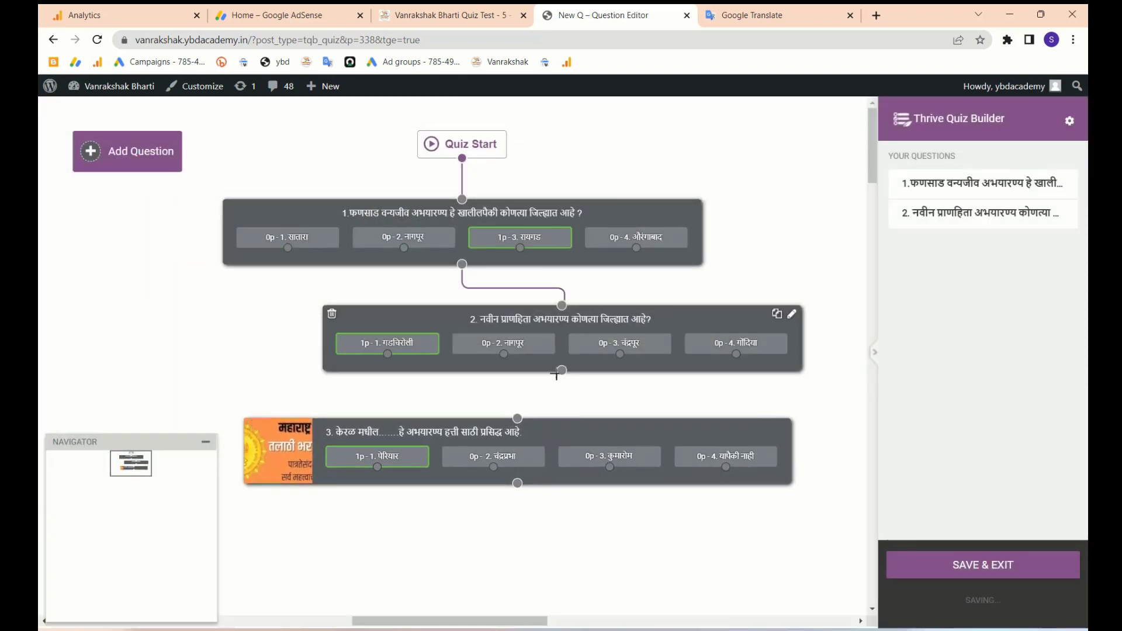
{"action": "left_click_drag", "start_coordinate": [561, 370], "coordinate": [517, 418]}
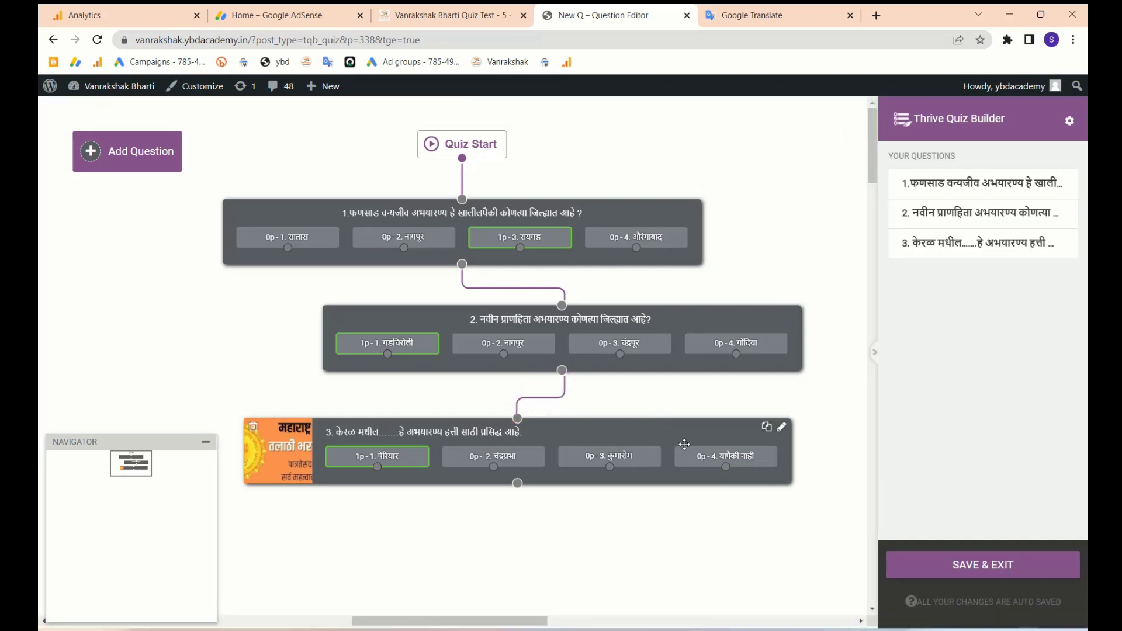
{"action": "left_click_drag", "start_coordinate": [614, 418], "coordinate": [653, 405]}
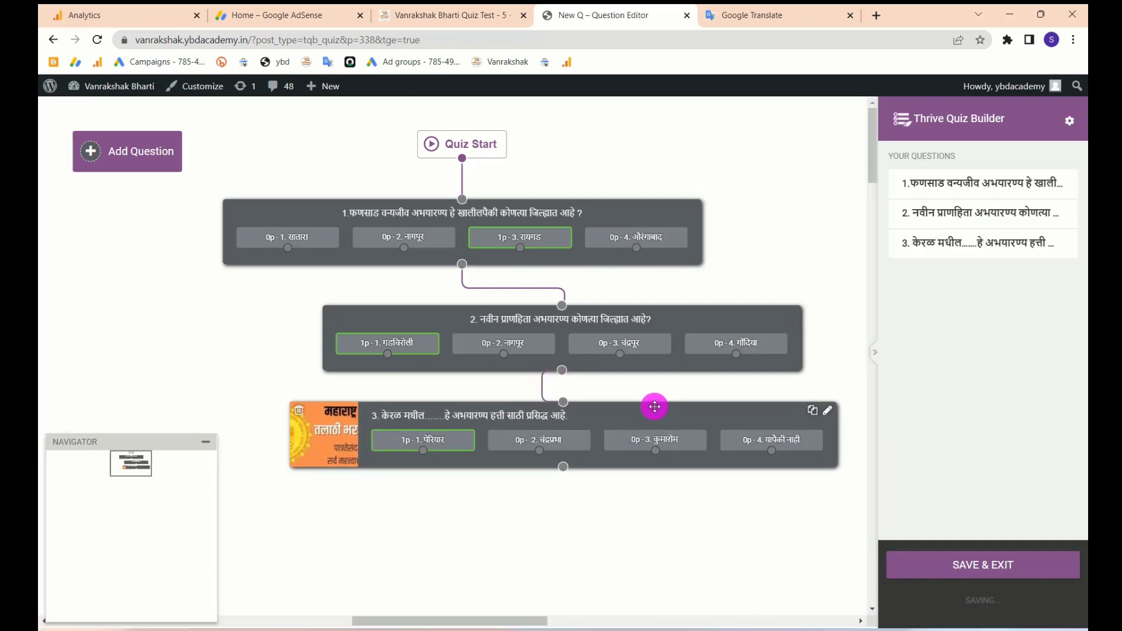
{"action": "left_click_drag", "start_coordinate": [676, 318], "coordinate": [578, 313]}
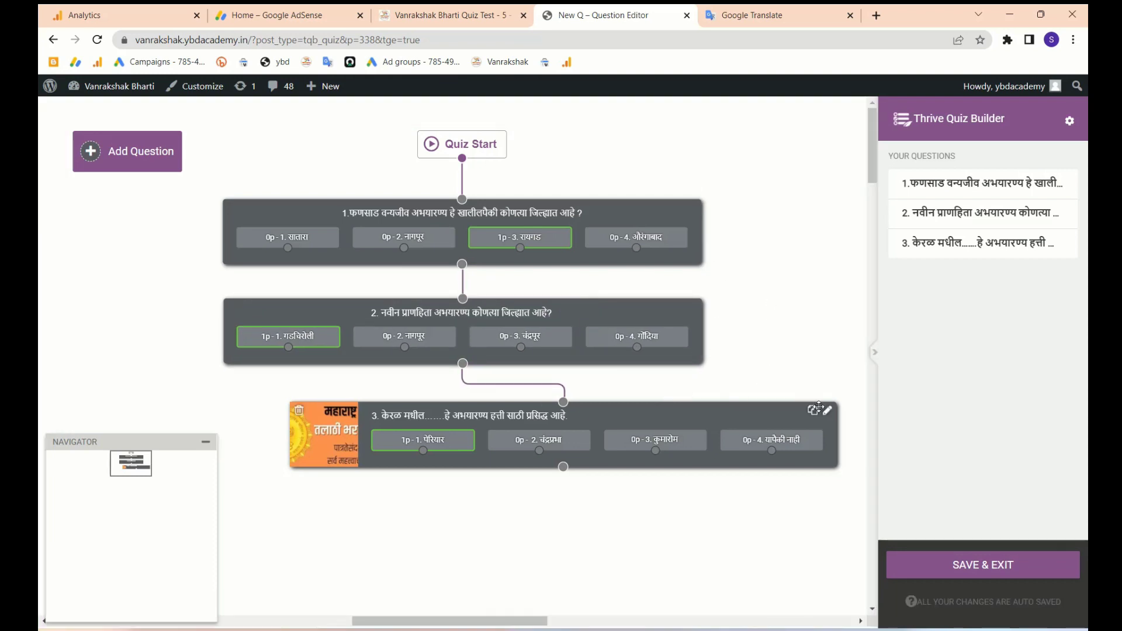
- Duplicate question 3 three times, stacking and linking the copies in the flow
{"action": "left_click", "coordinate": [812, 411]}
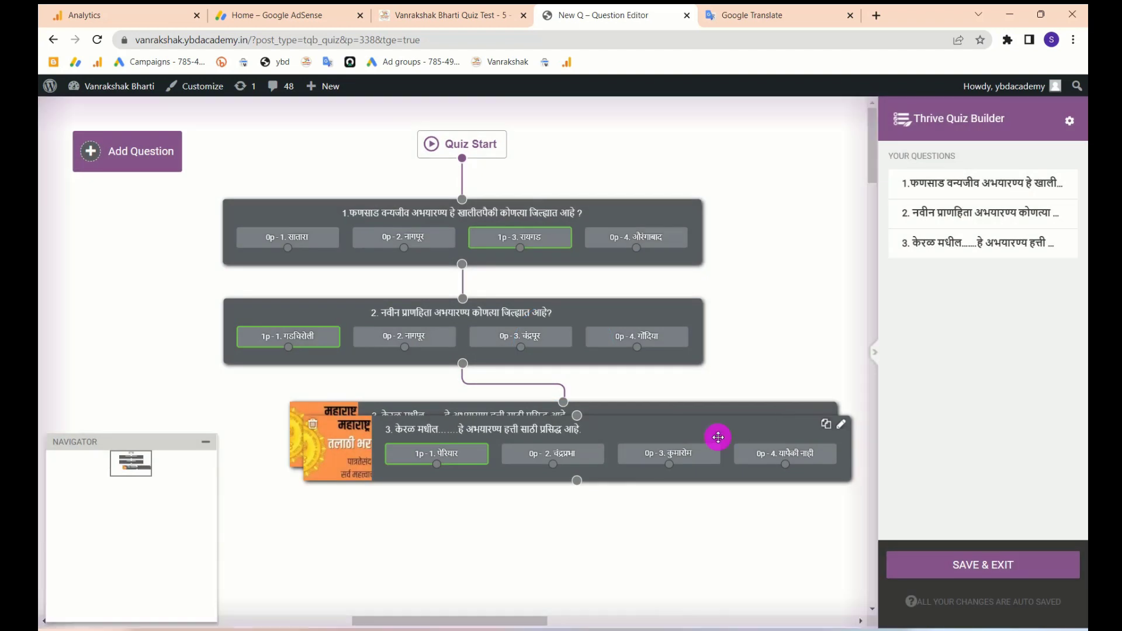
{"action": "left_click_drag", "start_coordinate": [718, 437], "coordinate": [714, 503]}
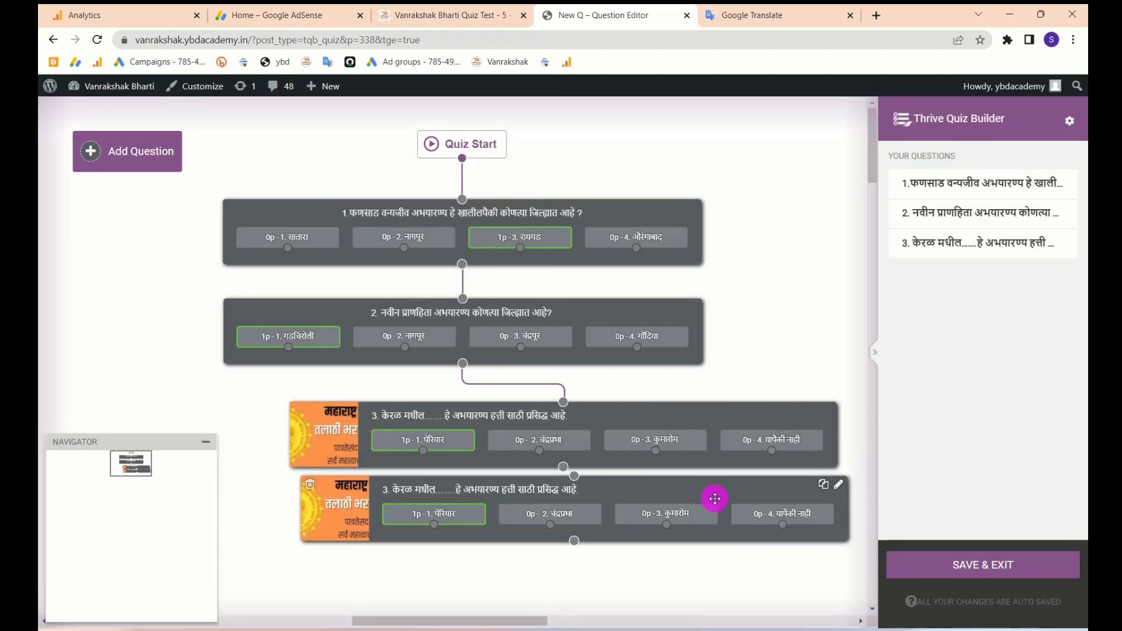
{"action": "scroll", "coordinate": [706, 509], "scroll_direction": "down", "scroll_amount": 2}
{"action": "left_click", "coordinate": [812, 380]}
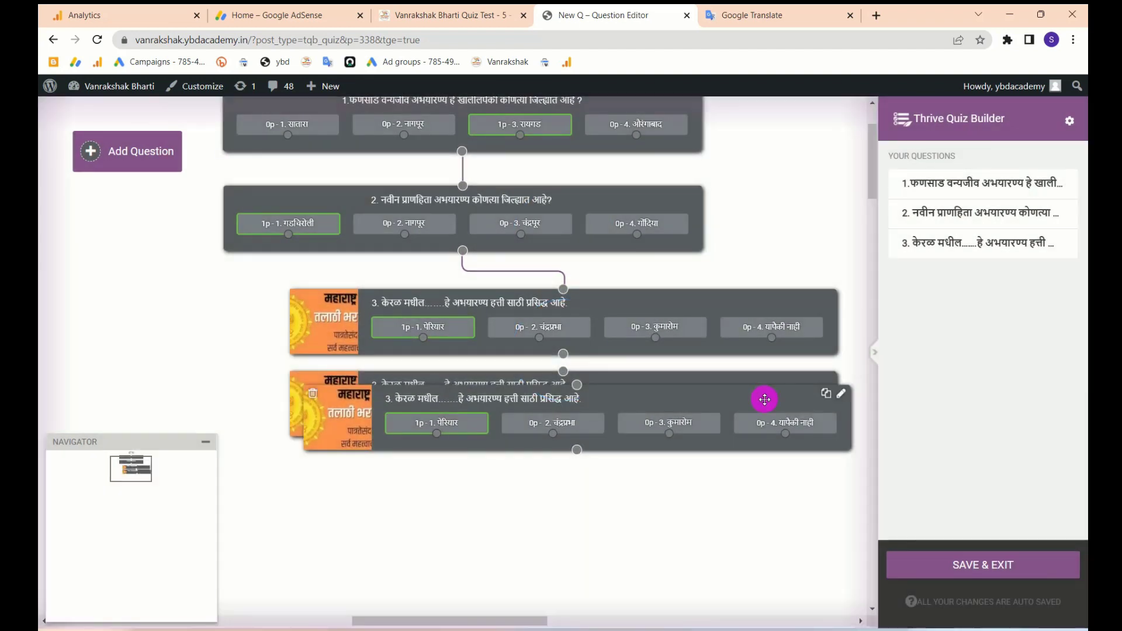
{"action": "left_click_drag", "start_coordinate": [765, 399], "coordinate": [752, 471]}
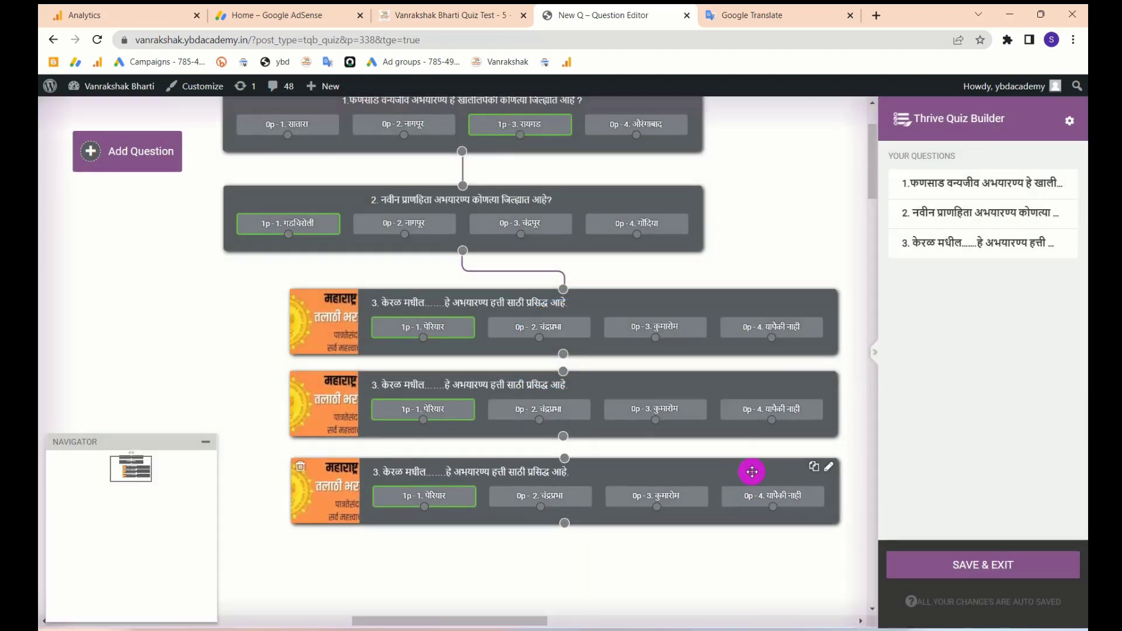
{"action": "left_click", "coordinate": [815, 468]}
{"action": "left_click_drag", "start_coordinate": [725, 483], "coordinate": [697, 547]}
{"action": "left_click_drag", "start_coordinate": [563, 355], "coordinate": [564, 459]}
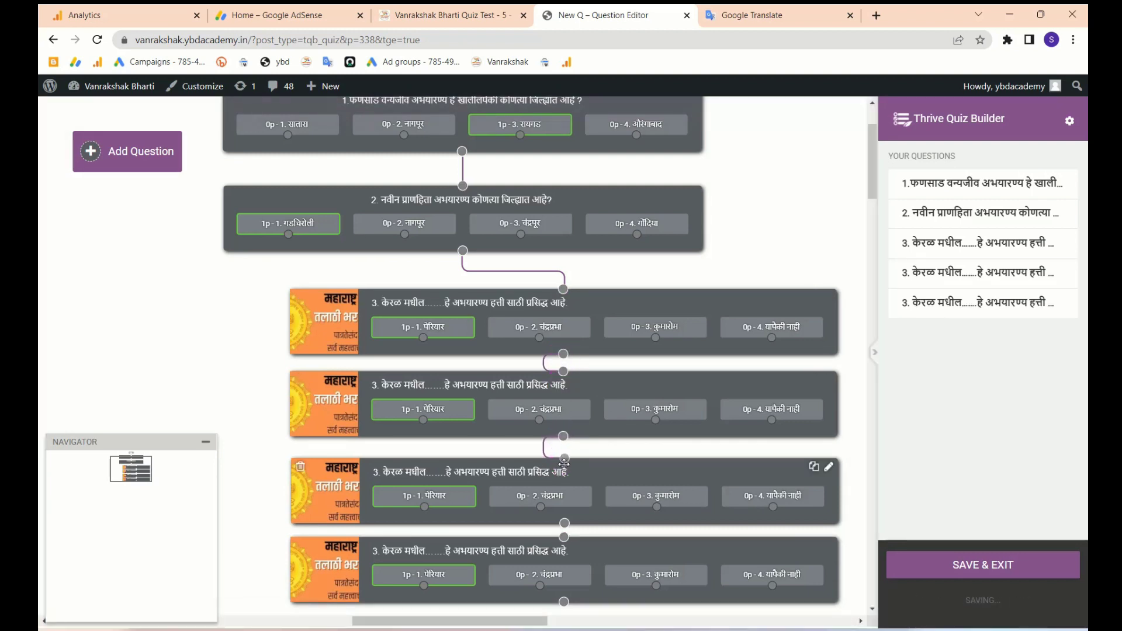
{"action": "left_click_drag", "start_coordinate": [565, 525], "coordinate": [565, 542]}
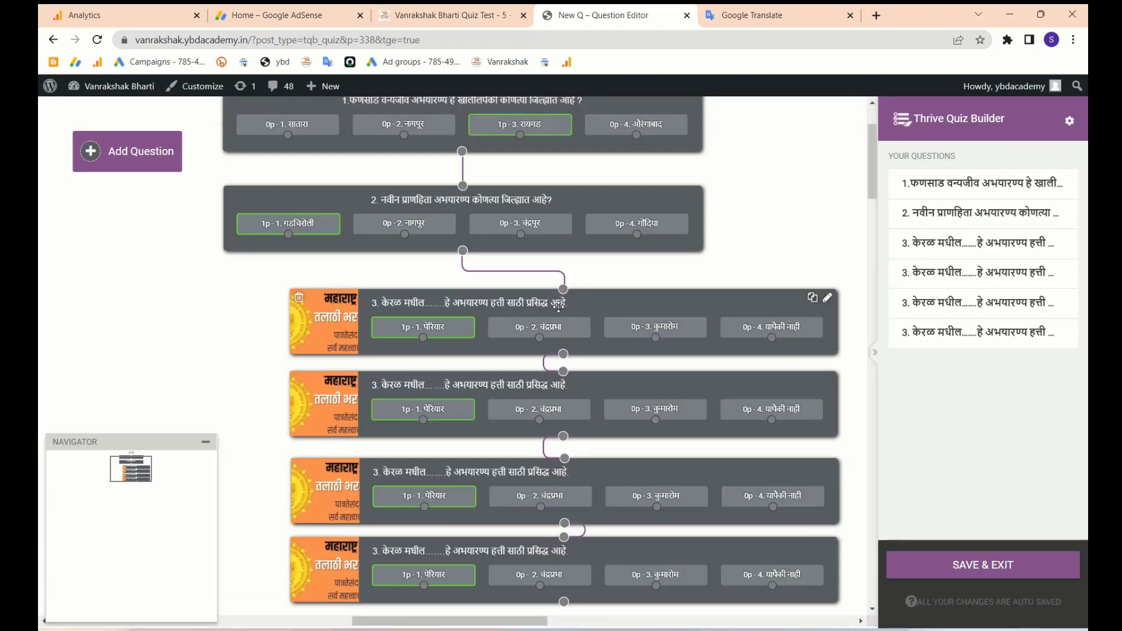
{"action": "scroll", "coordinate": [645, 351], "scroll_direction": "down", "scroll_amount": 1}
{"action": "scroll", "coordinate": [645, 351], "scroll_direction": "up", "scroll_amount": 2}
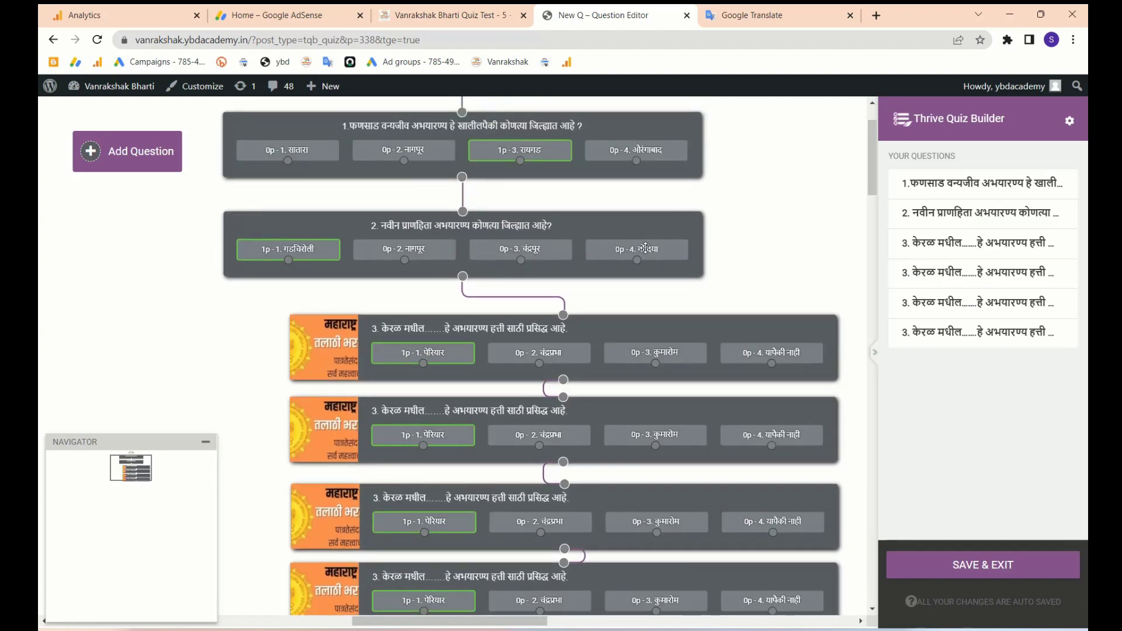
- Duplicate question 2, link the last question 3 copy to it, and save and exit
{"action": "left_click", "coordinate": [678, 221]}
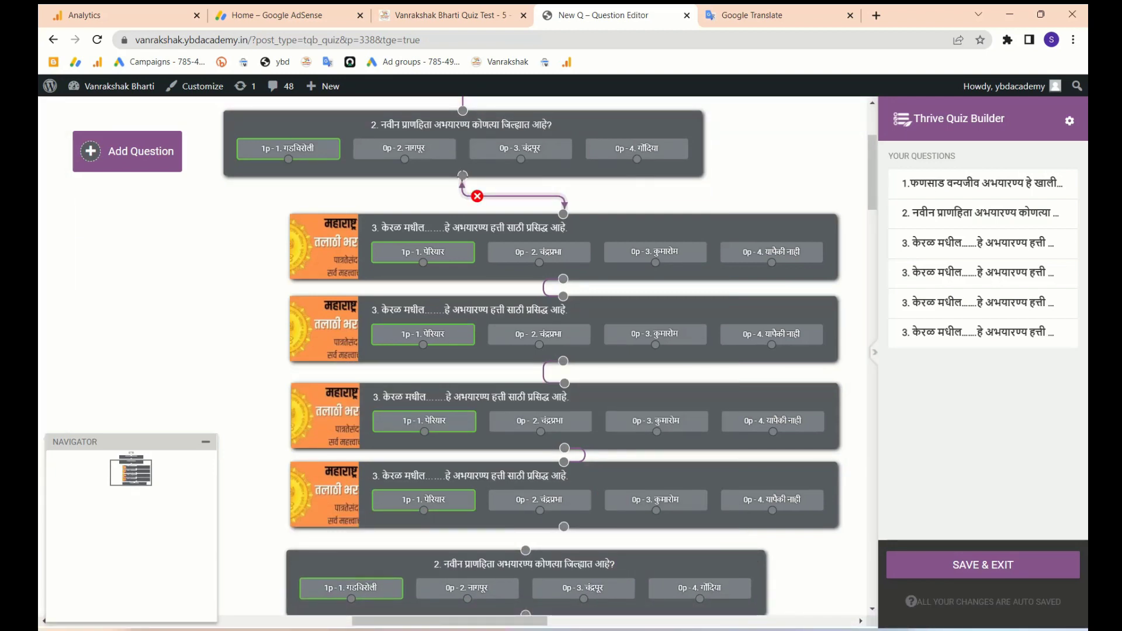
{"action": "mouse_move", "coordinate": [462, 175]}
{"action": "left_mouse_down"}
{"action": "mouse_move", "coordinate": [275, 318]}
{"action": "mouse_move", "coordinate": [460, 467]}
{"action": "mouse_move", "coordinate": [525, 550]}
{"action": "left_mouse_up"}
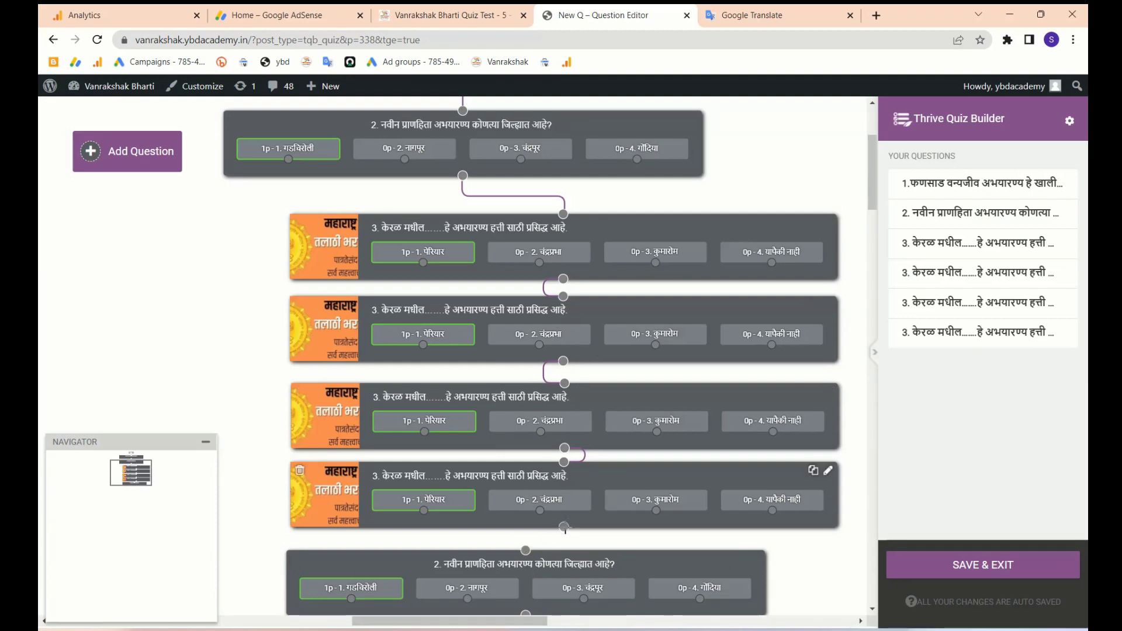
{"action": "left_click_drag", "start_coordinate": [564, 527], "coordinate": [525, 549]}
{"action": "scroll", "coordinate": [577, 543], "scroll_direction": "down", "scroll_amount": 4}
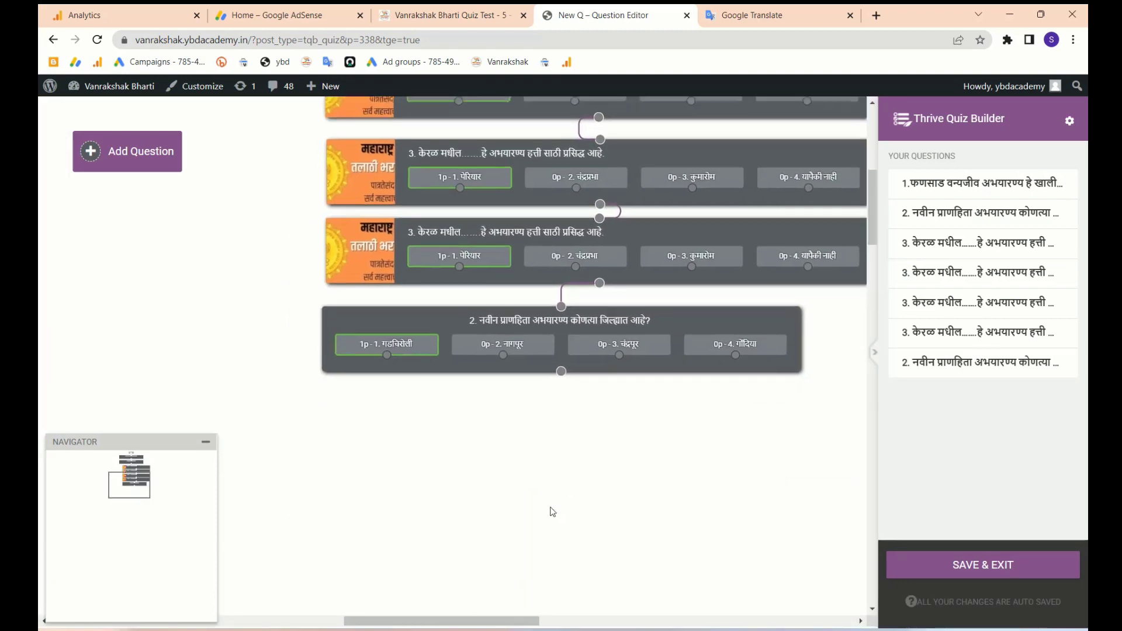
{"action": "scroll", "coordinate": [553, 513], "scroll_direction": "up", "scroll_amount": 4}
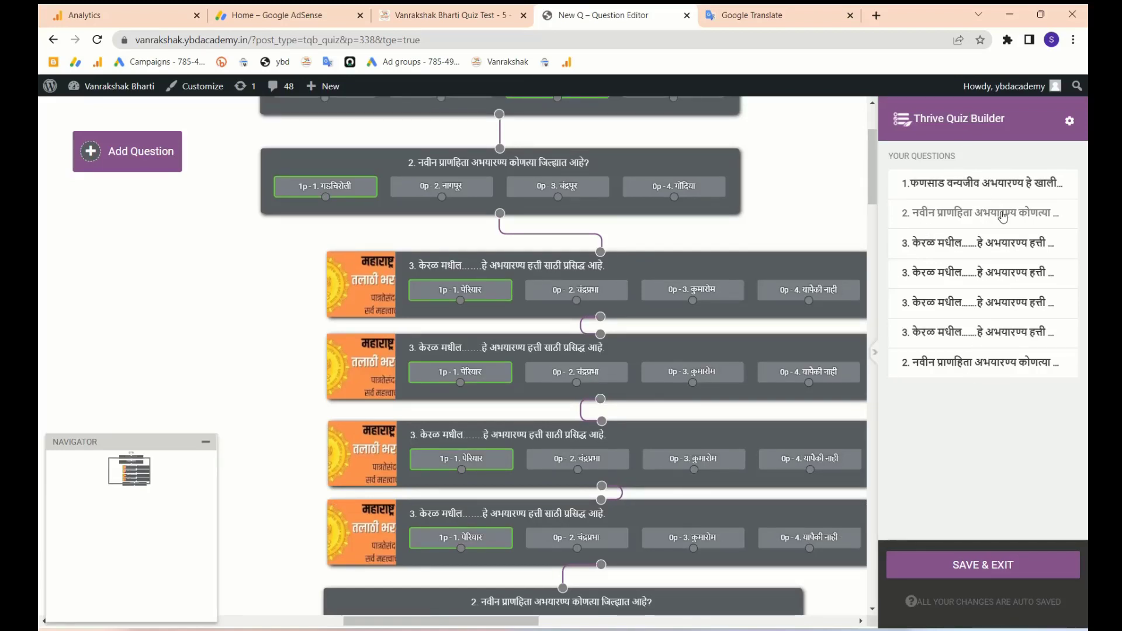
{"action": "left_click", "coordinate": [964, 575]}
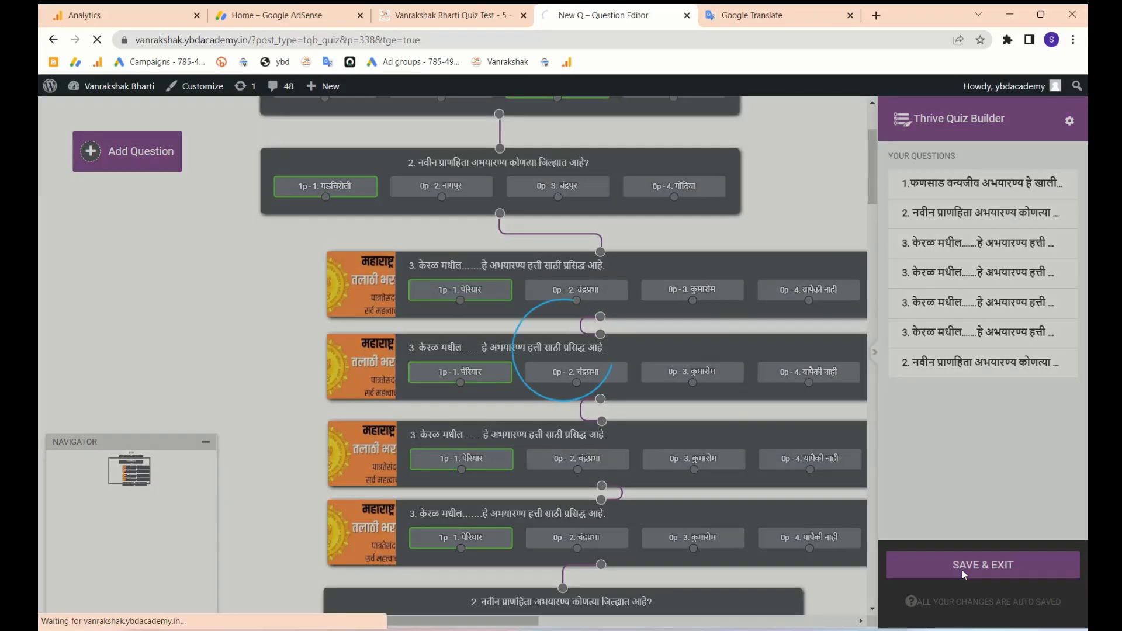
{"action": "scroll", "coordinate": [963, 575], "scroll_direction": "down", "scroll_amount": 3}
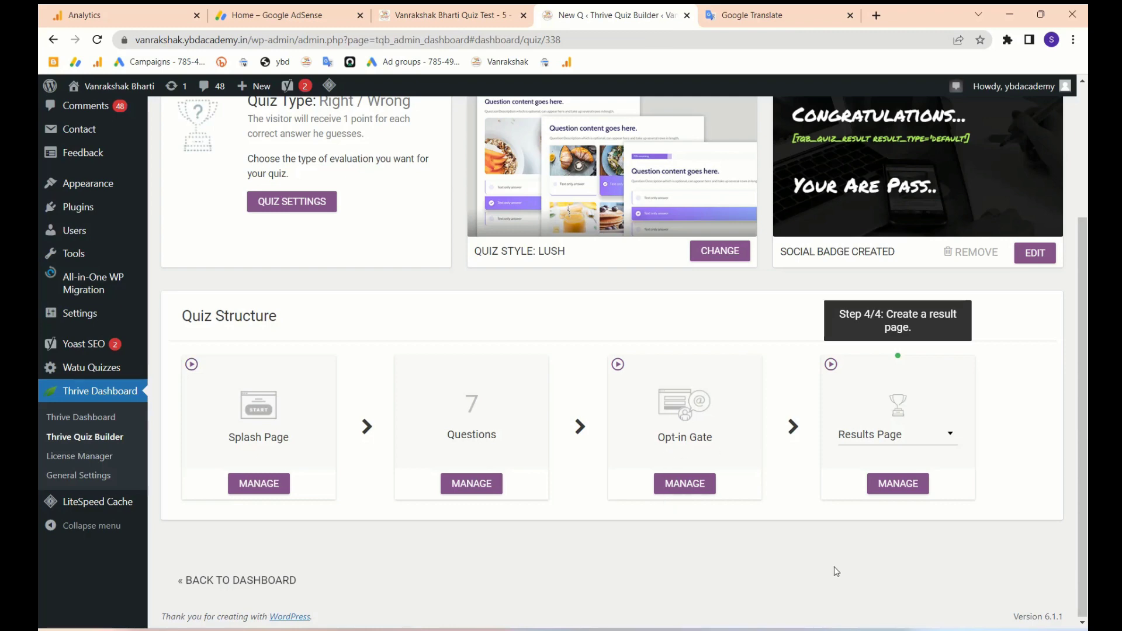
- Open the First Opt-in Gate settings and launch its variation in Thrive Architect
{"action": "left_click", "coordinate": [684, 482]}
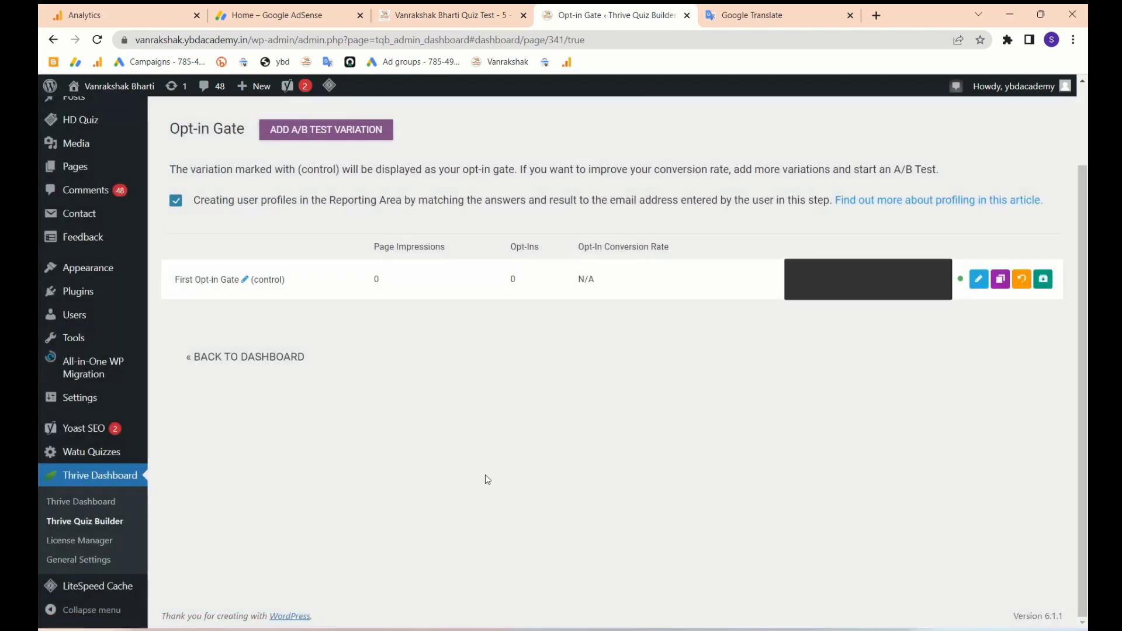
{"action": "left_click", "coordinate": [978, 280]}
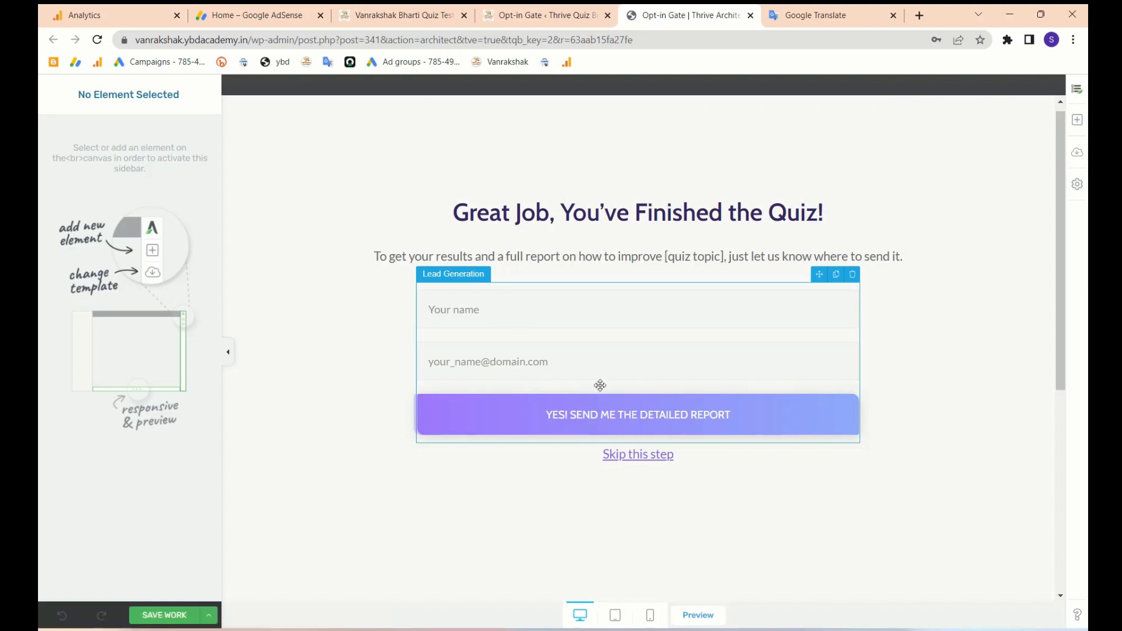
- Inspect the lead form and 'Great Job' heading, then save the opt-in design and close the editor
{"action": "left_click", "coordinate": [525, 367]}
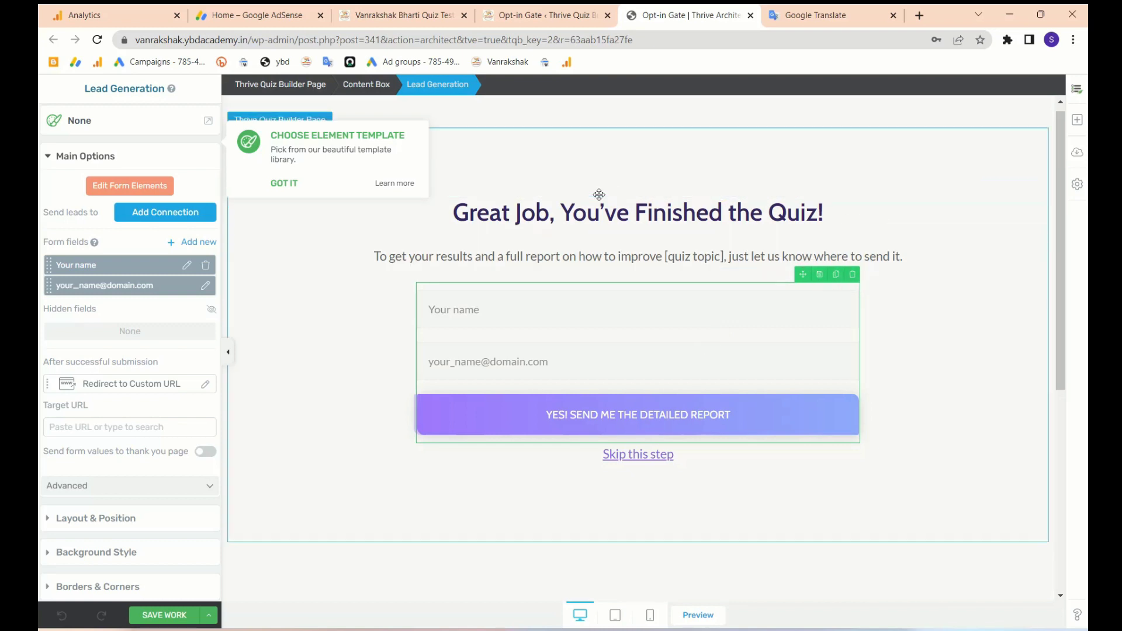
{"action": "left_click", "coordinate": [672, 221]}
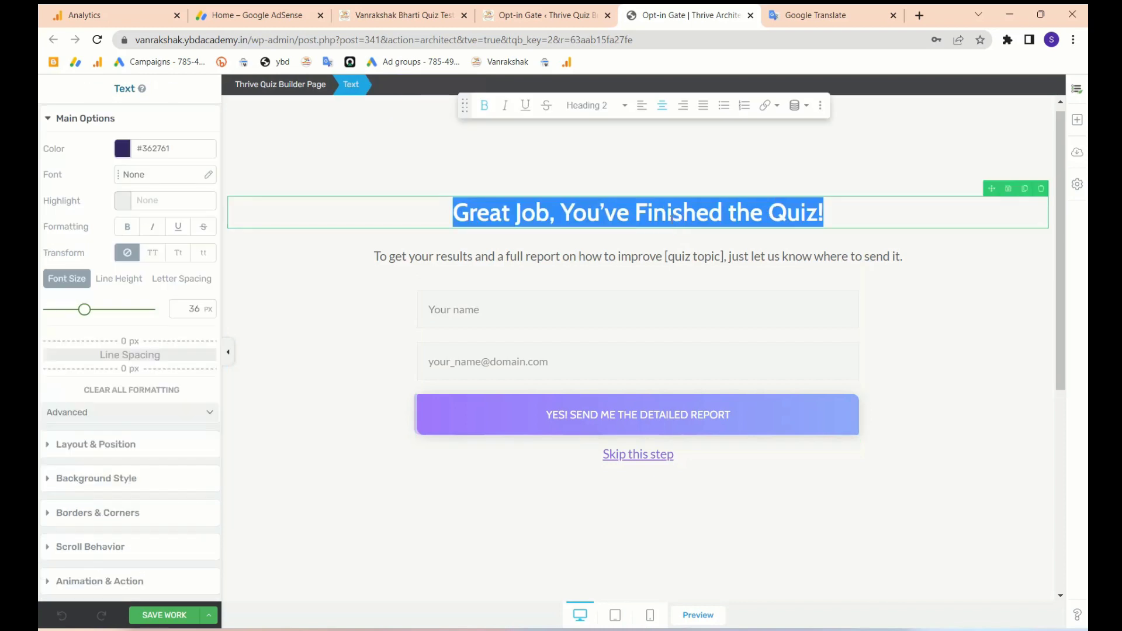
{"action": "left_click", "coordinate": [652, 215]}
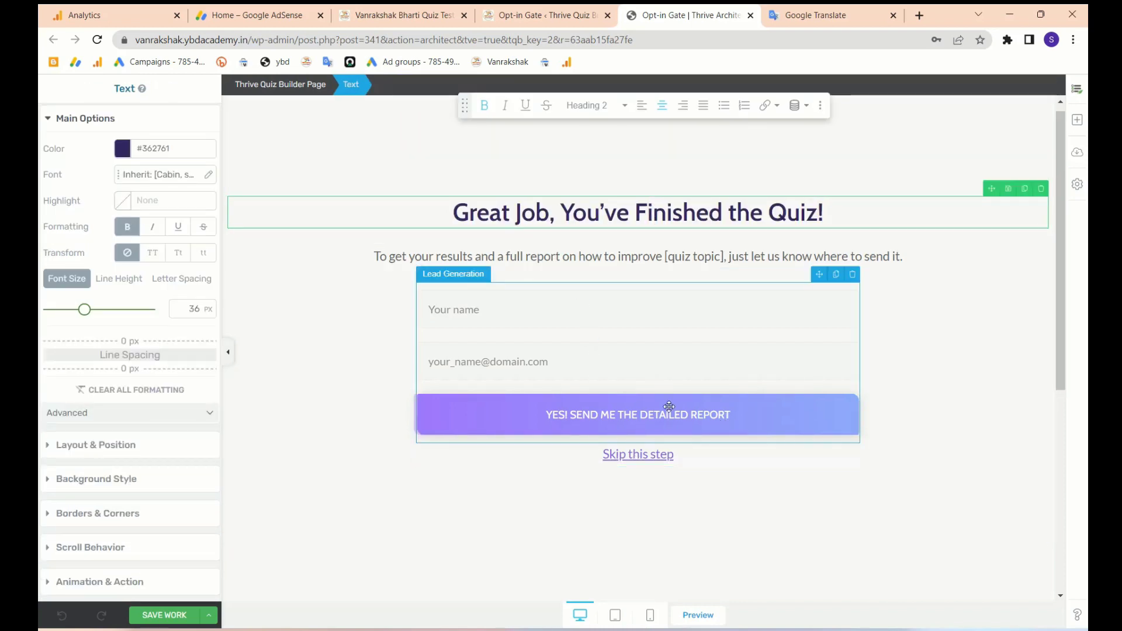
{"action": "scroll", "coordinate": [208, 479], "scroll_direction": "down", "scroll_amount": 2}
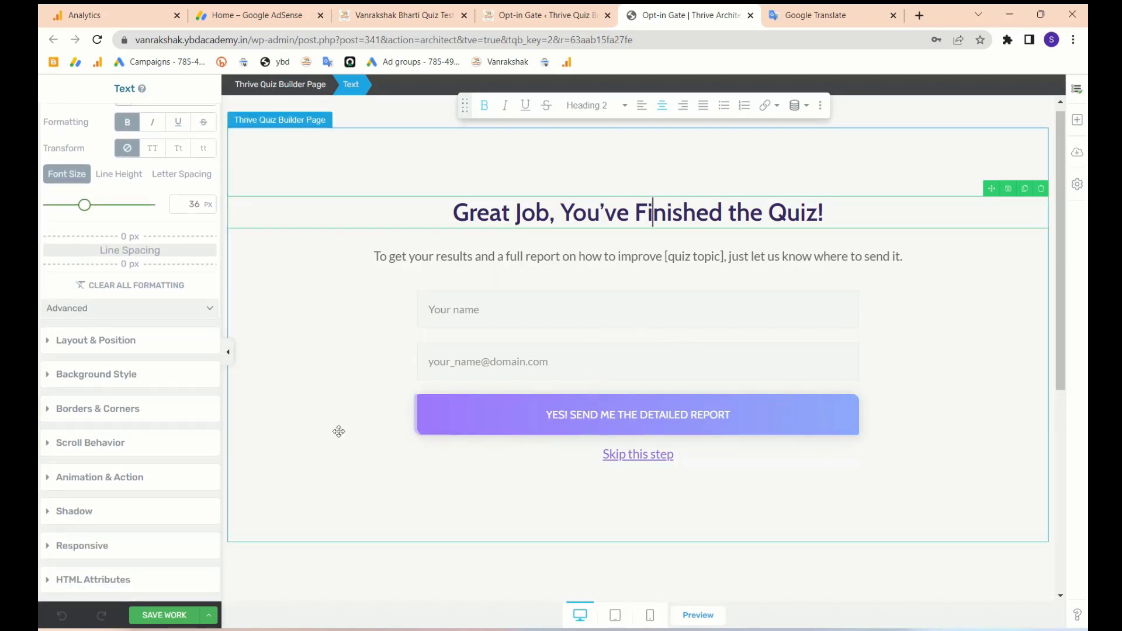
{"action": "left_click", "coordinate": [153, 615]}
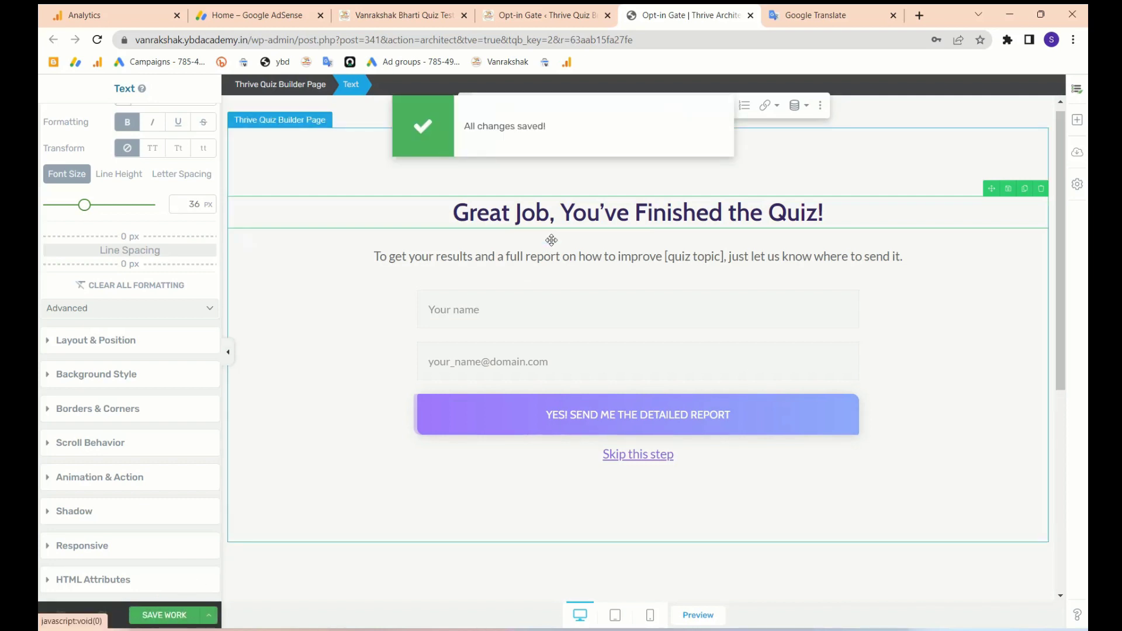
{"action": "left_click", "coordinate": [751, 16]}
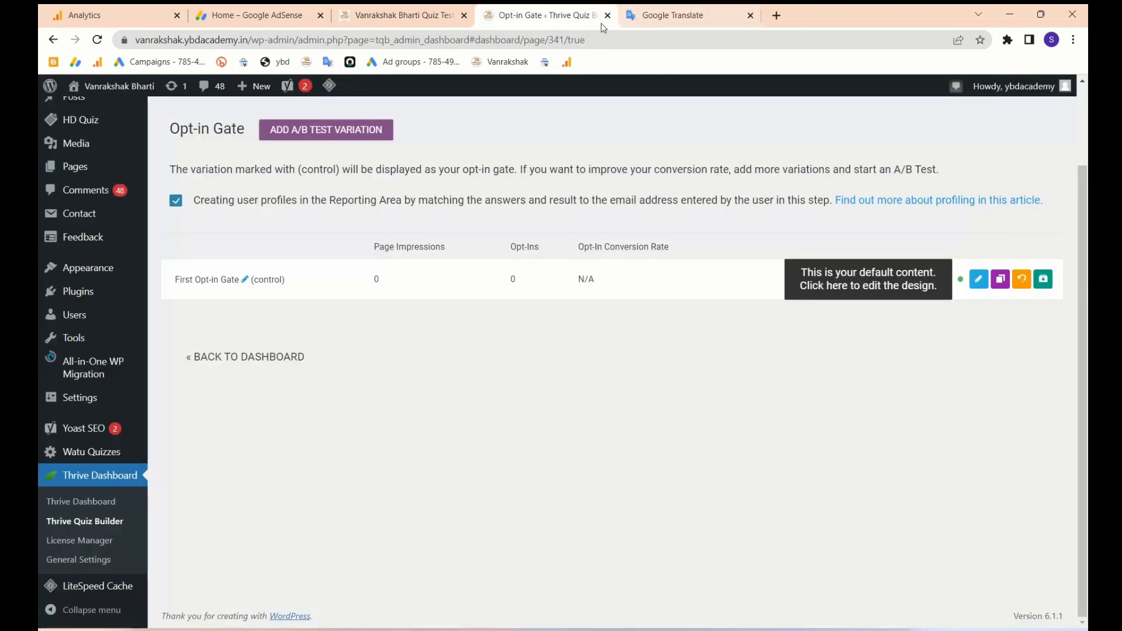
- Go to the New Q quiz dashboard and copy its quiz shortcode
{"action": "left_click", "coordinate": [216, 363]}
{"action": "scroll", "coordinate": [844, 414], "scroll_direction": "down", "scroll_amount": 2}
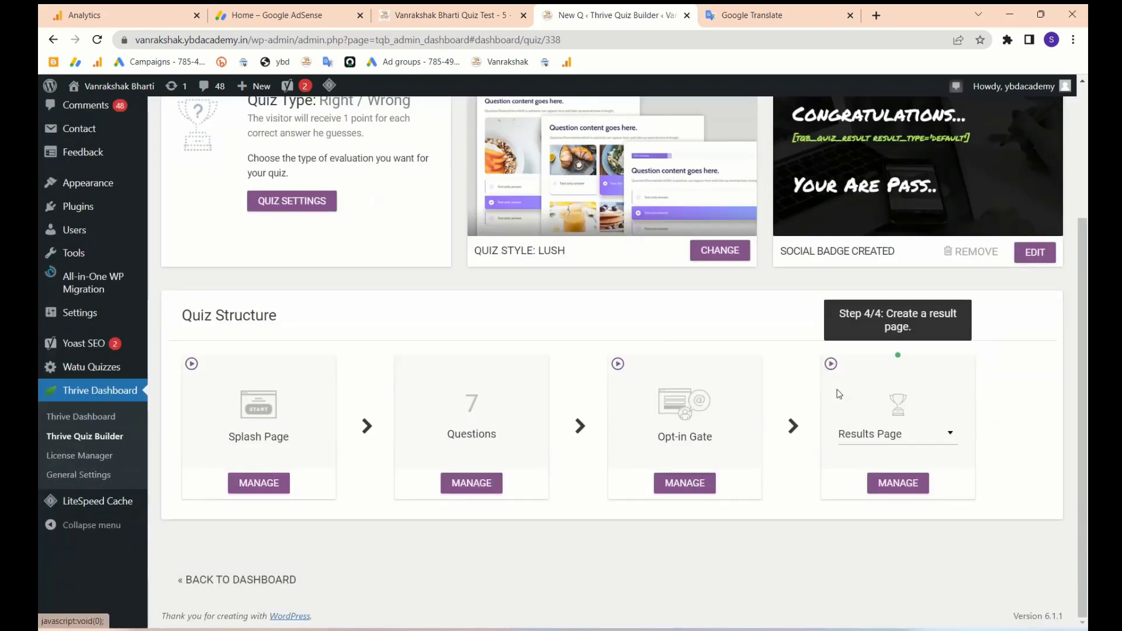
{"action": "scroll", "coordinate": [437, 306], "scroll_direction": "up", "scroll_amount": 1}
{"action": "scroll", "coordinate": [801, 376], "scroll_direction": "up", "scroll_amount": 2}
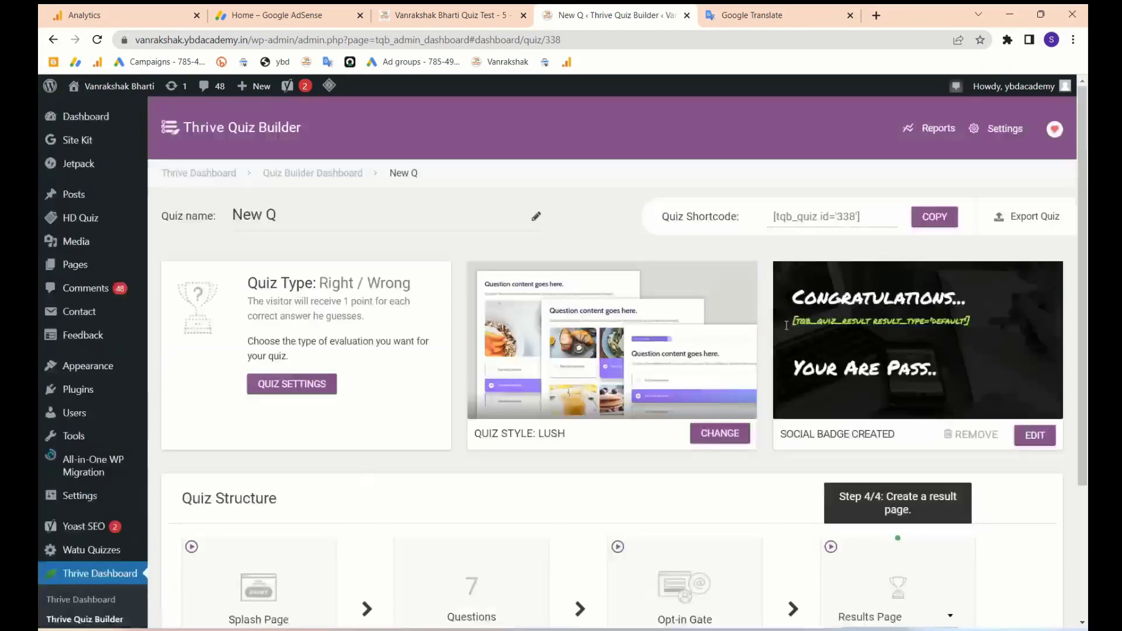
{"action": "left_click", "coordinate": [933, 217]}
{"action": "scroll", "coordinate": [852, 465], "scroll_direction": "down", "scroll_amount": 3}
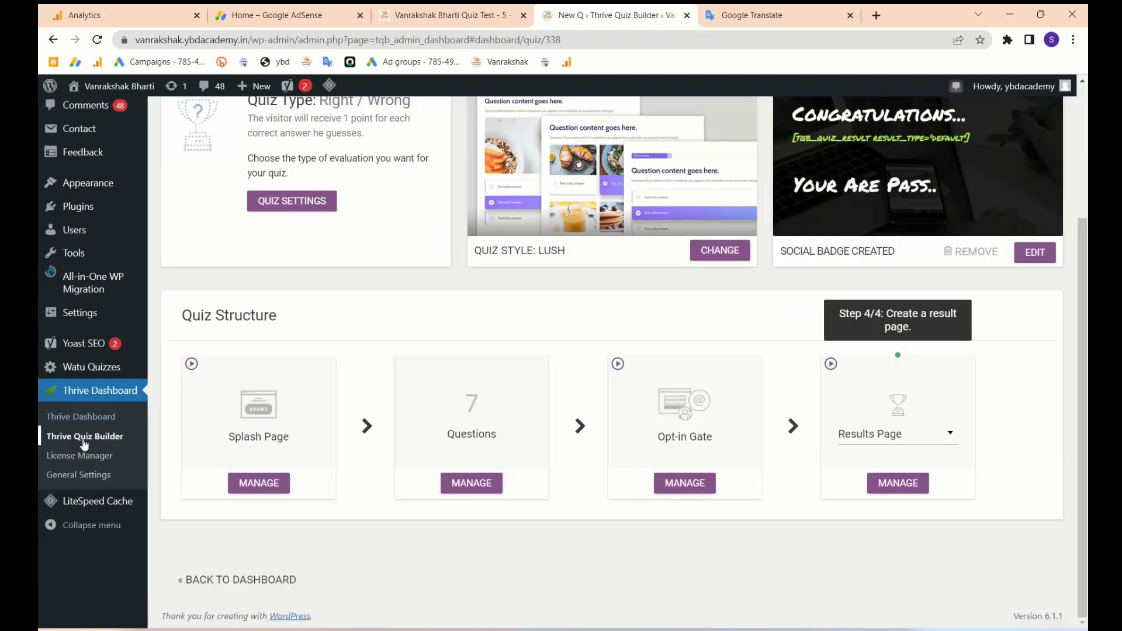
{"action": "scroll", "coordinate": [551, 345], "scroll_direction": "up", "scroll_amount": 3}
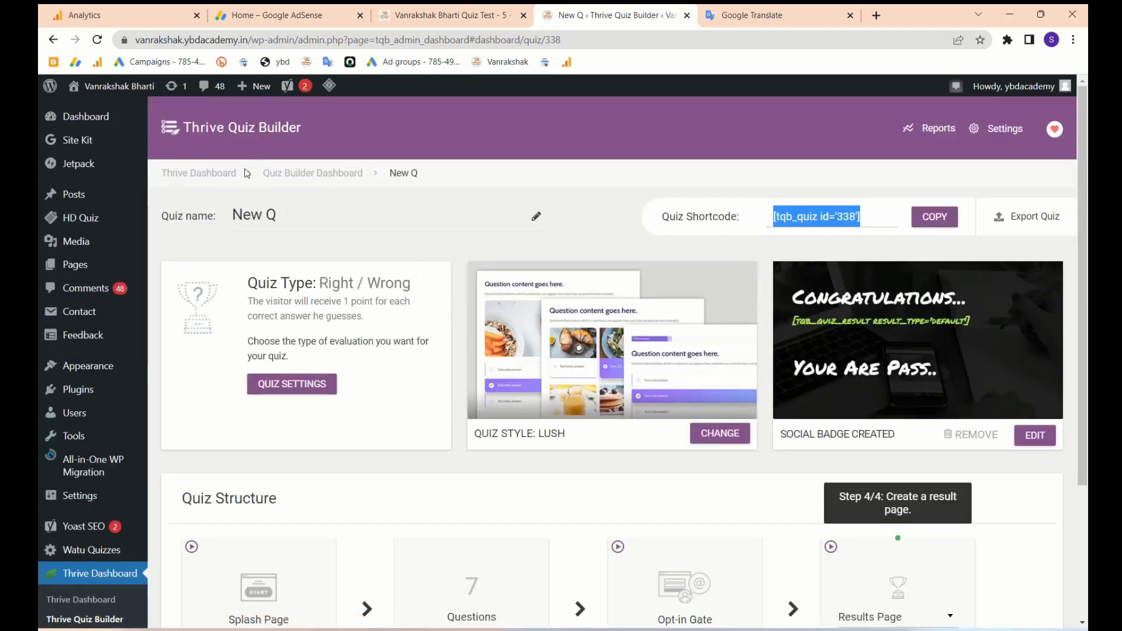
{"action": "scroll", "coordinate": [287, 181], "scroll_direction": "down", "scroll_amount": 3}
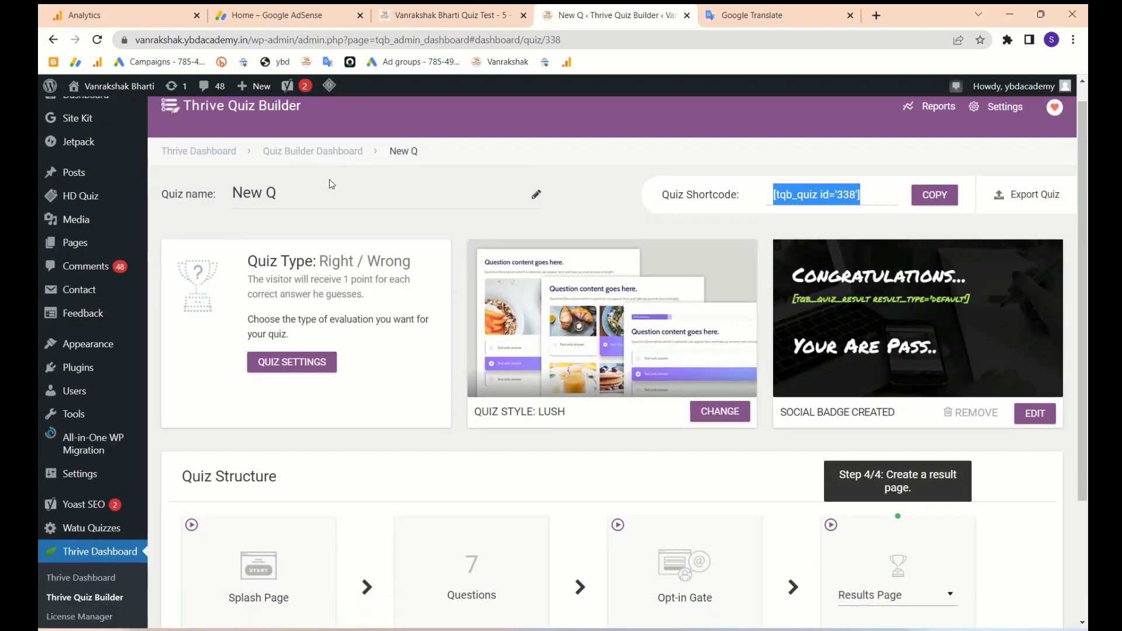
- Return to the Thrive Quiz Builder dashboard listing the New Q quiz
{"action": "left_click", "coordinate": [215, 584]}
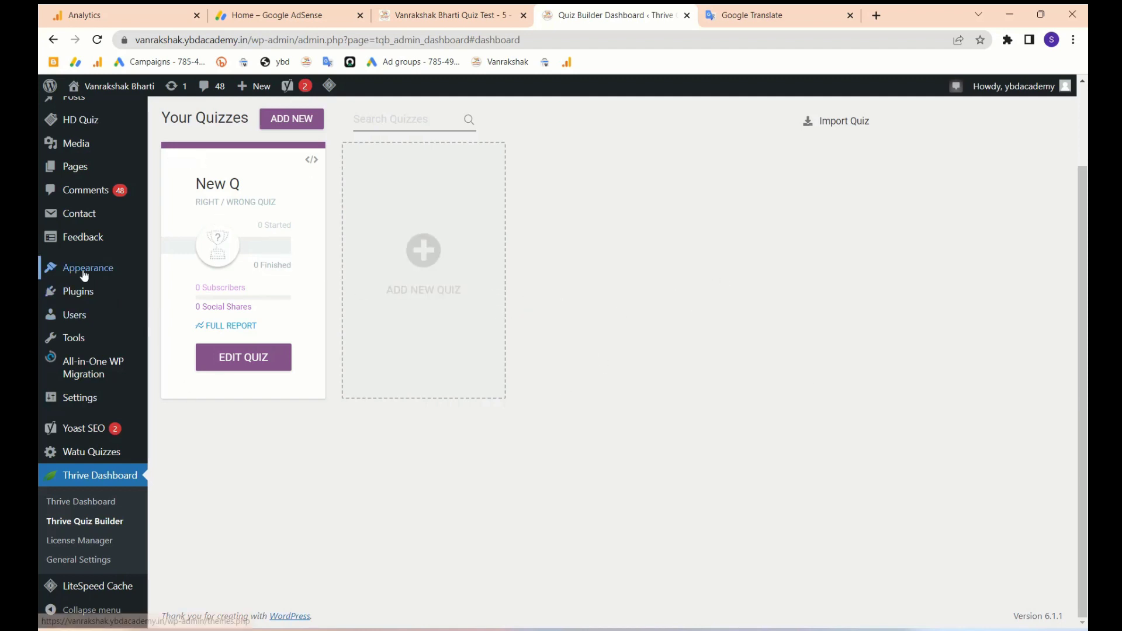
{"action": "scroll", "coordinate": [88, 268], "scroll_direction": "up", "scroll_amount": 2}
{"action": "mouse_move", "coordinate": [84, 196]}
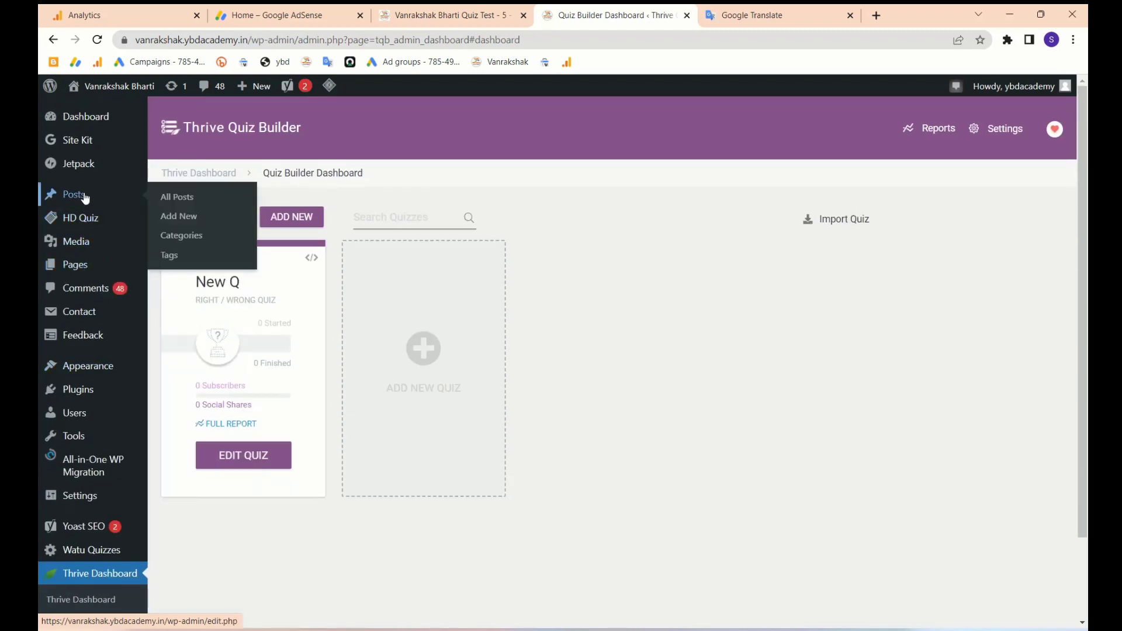
- Start a new post and paste the quiz shortcode into its body
{"action": "left_click", "coordinate": [185, 219]}
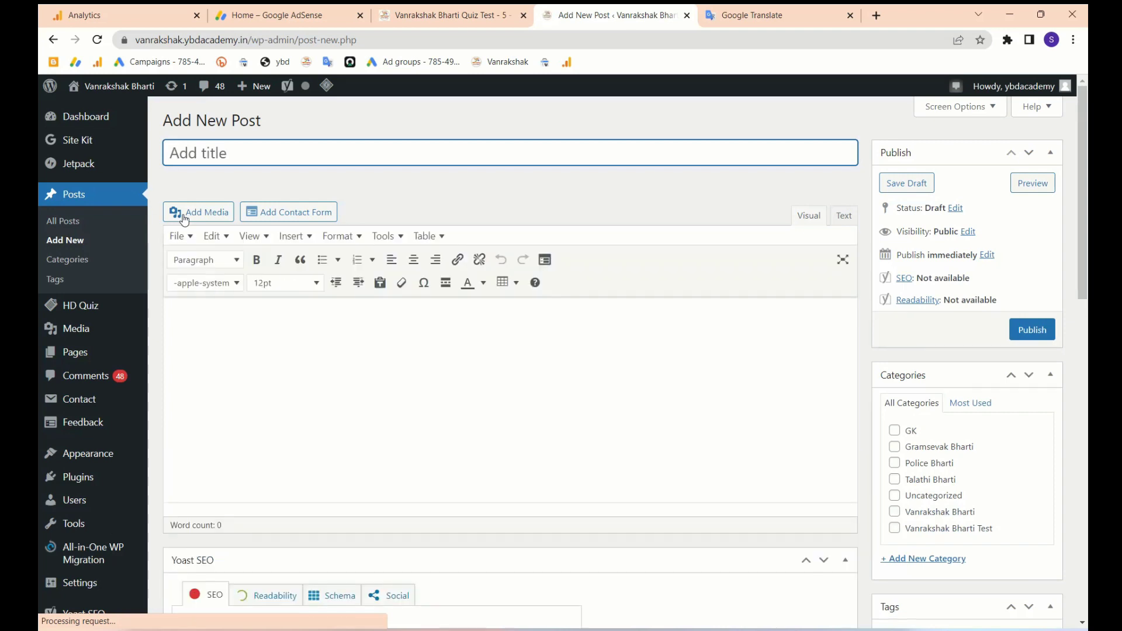
{"action": "left_click", "coordinate": [295, 383]}
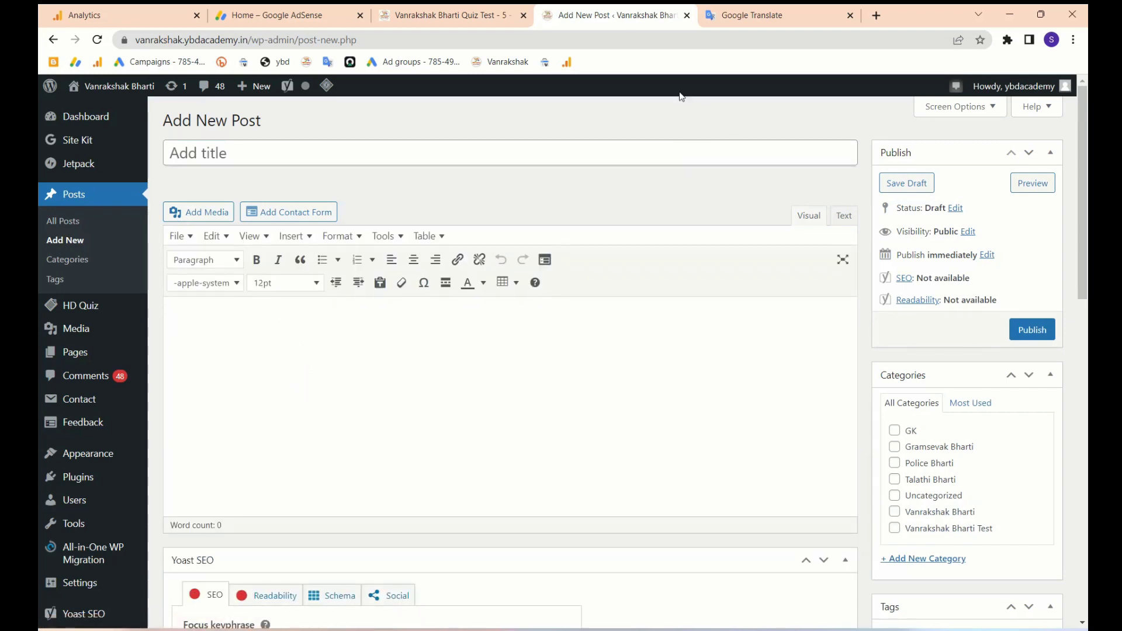
{"action": "key", "text": "Return"}
{"action": "type", "text": "[tqb_quiz id='338']"}
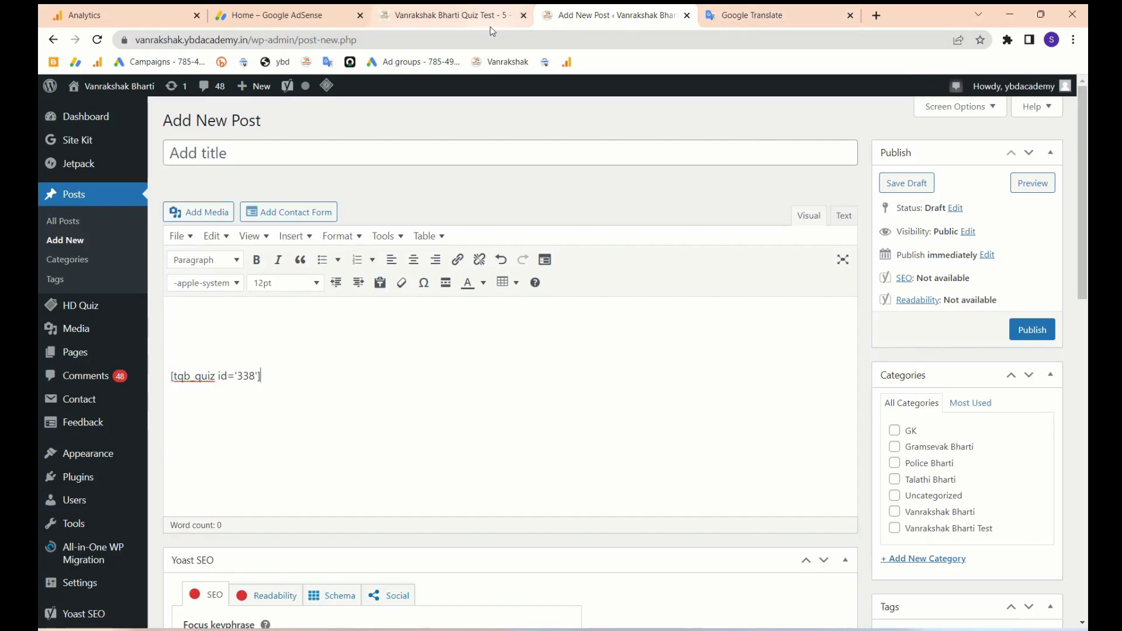
- Copy the article text from the existing quiz post preview and paste it above the shortcode
{"action": "left_click", "coordinate": [477, 16]}
{"action": "scroll", "coordinate": [468, 331], "scroll_direction": "up", "scroll_amount": 4}
{"action": "scroll", "coordinate": [492, 435], "scroll_direction": "down", "scroll_amount": 3}
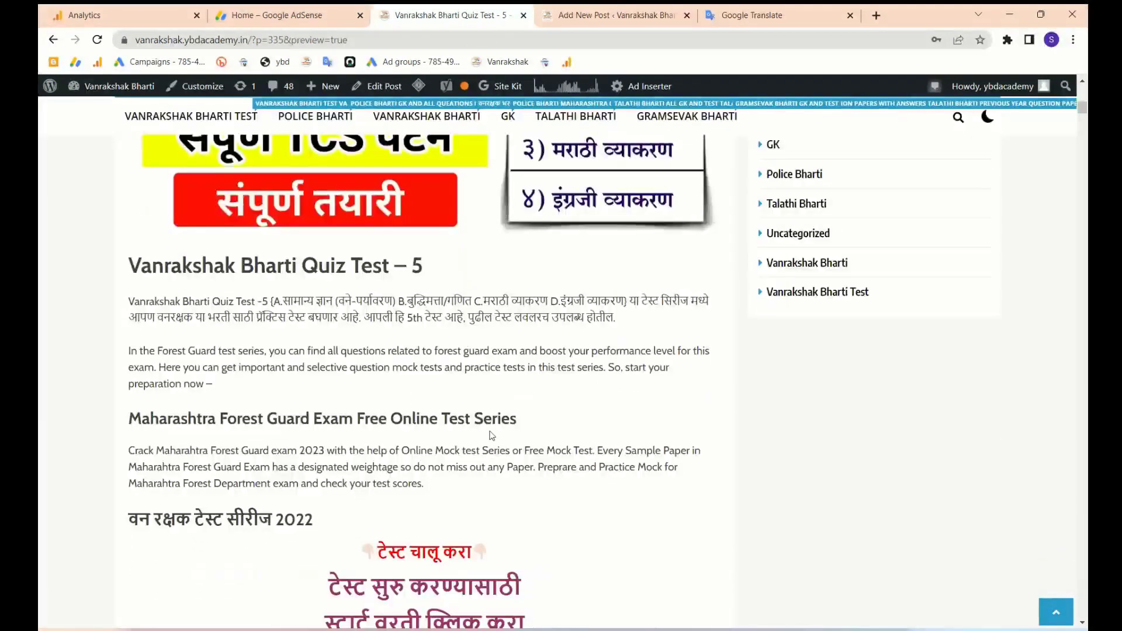
{"action": "left_click_drag", "start_coordinate": [437, 494], "coordinate": [125, 268]}
{"action": "key", "text": "ctrl+c"}
{"action": "left_click", "coordinate": [325, 9]}
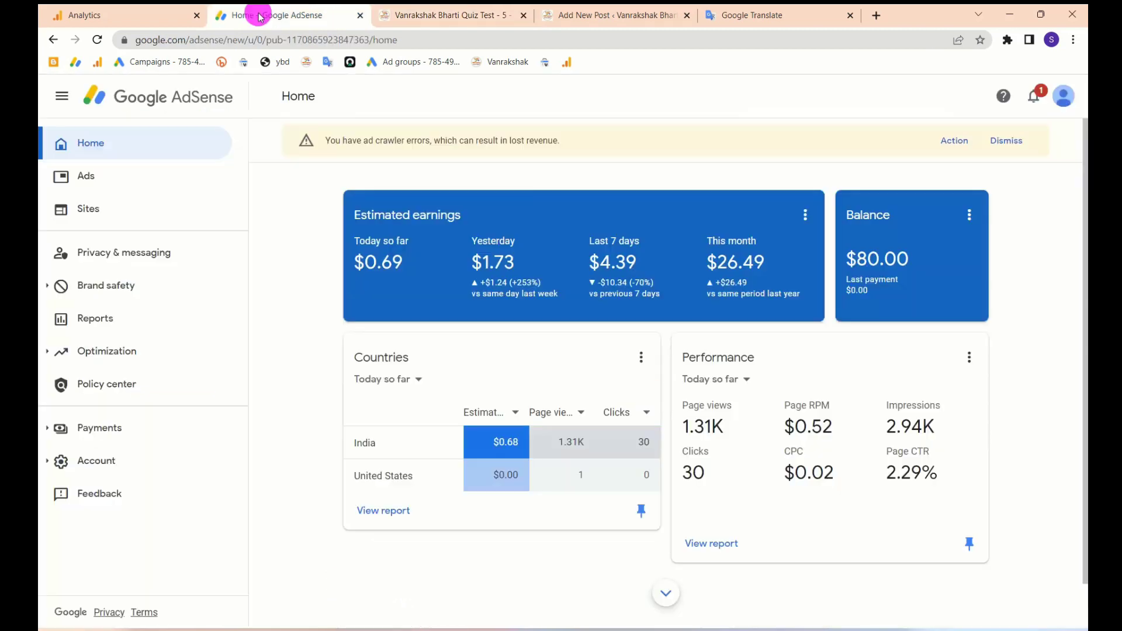
{"action": "left_click_drag", "start_coordinate": [579, 14], "coordinate": [476, 24]}
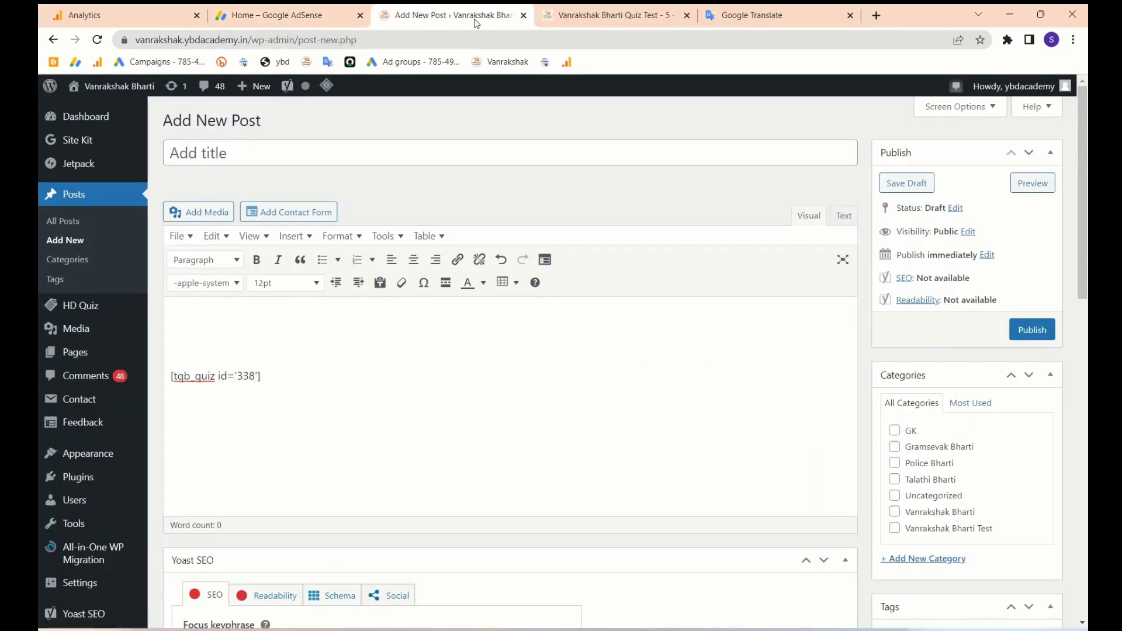
{"action": "left_click", "coordinate": [282, 321]}
{"action": "key", "text": "ctrl+v"}
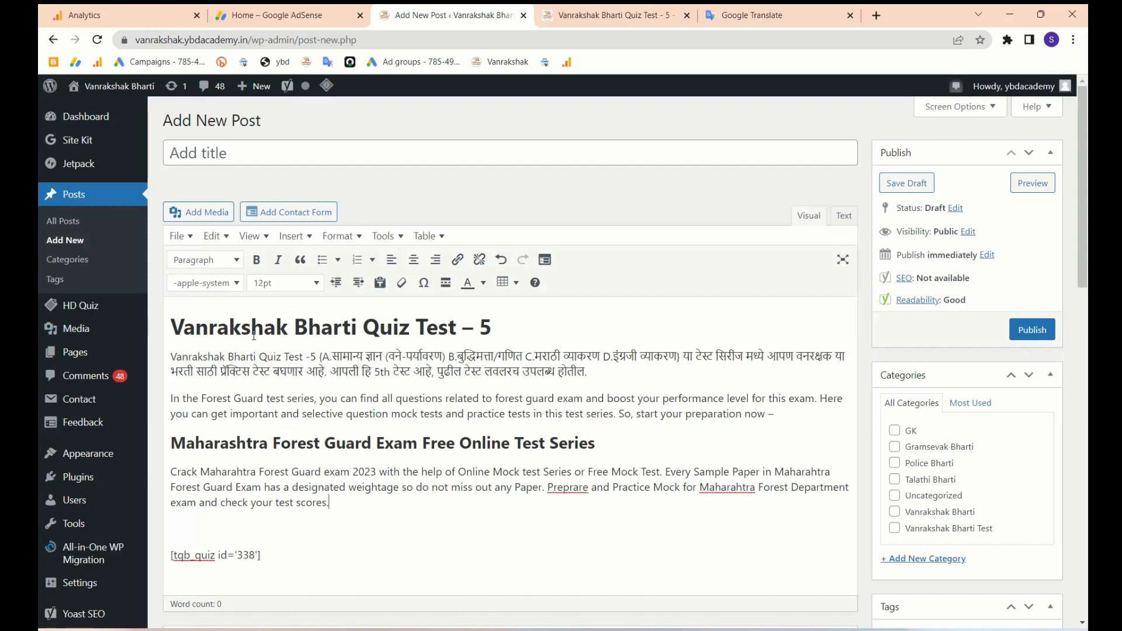
- Use the heading line as the post title 'Vanrakshak Bharti Quiz Test – 5'
{"action": "triple_click", "coordinate": [254, 335]}
{"action": "key", "text": "ctrl+c"}
{"action": "left_click", "coordinate": [268, 150]}
{"action": "key", "text": "ctrl+v"}
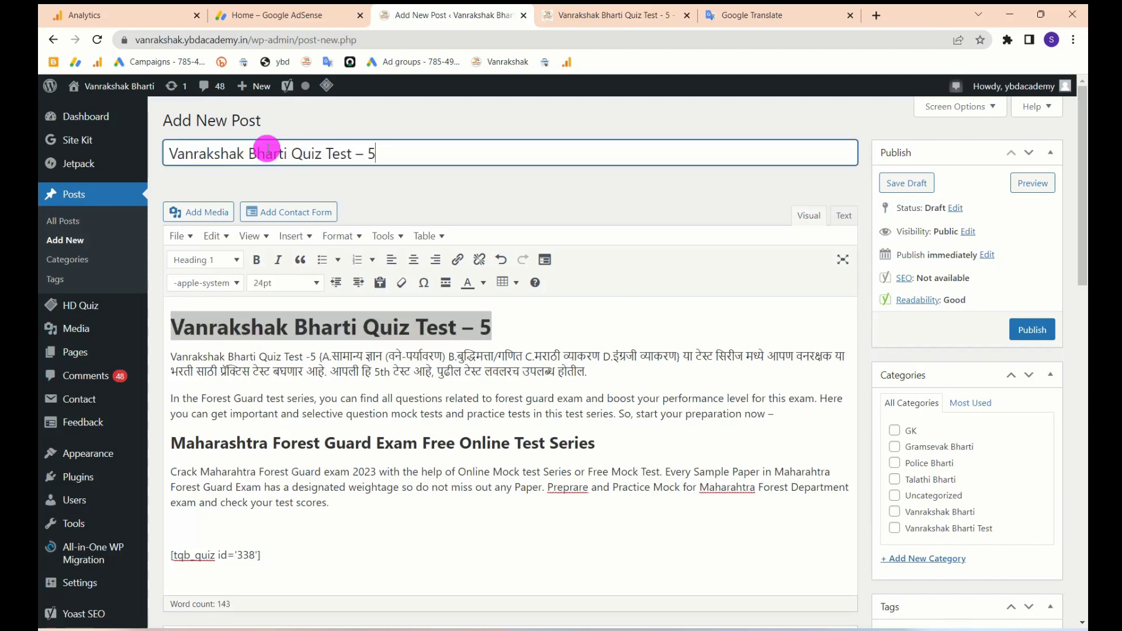
{"action": "left_click", "coordinate": [175, 321]}
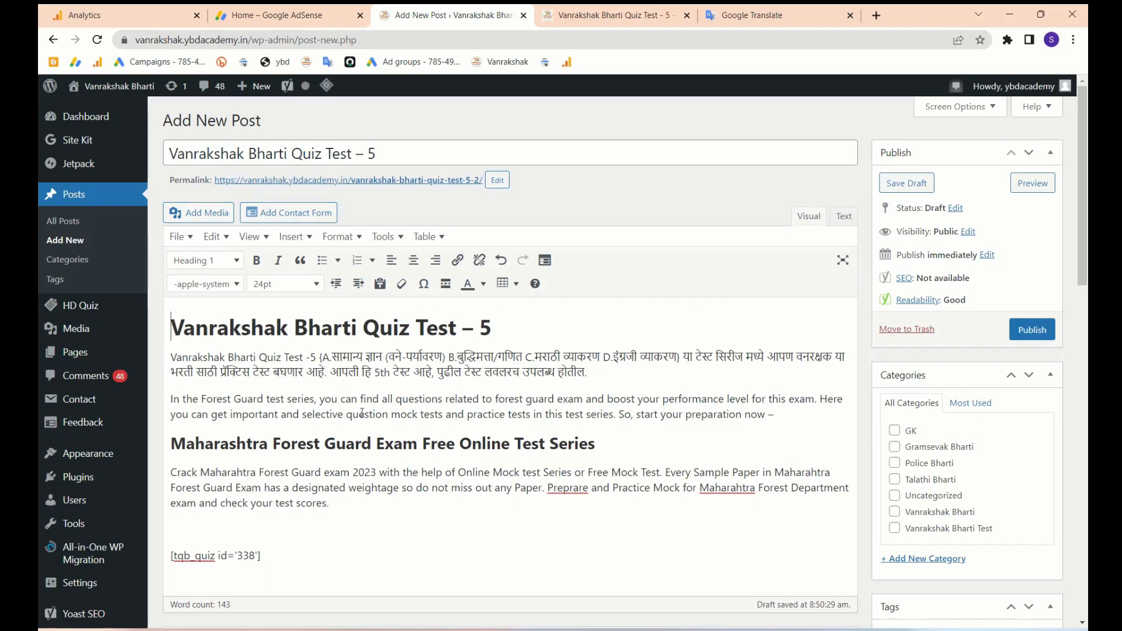
{"action": "scroll", "coordinate": [251, 405], "scroll_direction": "down", "scroll_amount": 3}
{"action": "scroll", "coordinate": [384, 384], "scroll_direction": "up", "scroll_amount": 3}
{"action": "scroll", "coordinate": [523, 351], "scroll_direction": "down", "scroll_amount": 1}
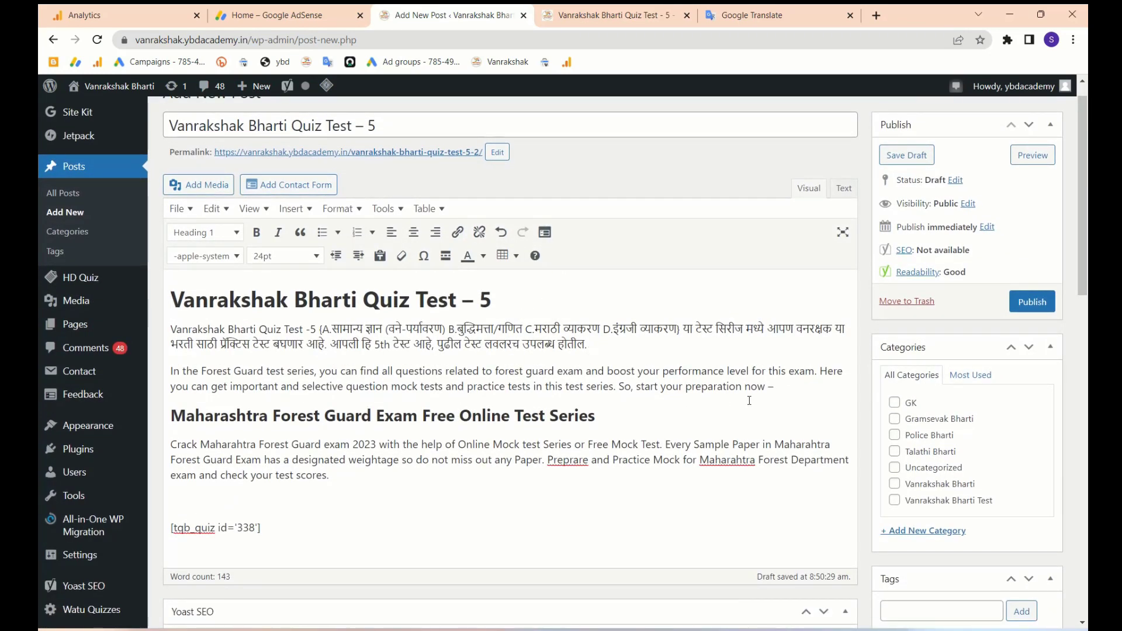
- Add an empty line below the heading in the post body
{"action": "left_click", "coordinate": [788, 388]}
{"action": "left_click", "coordinate": [502, 297]}
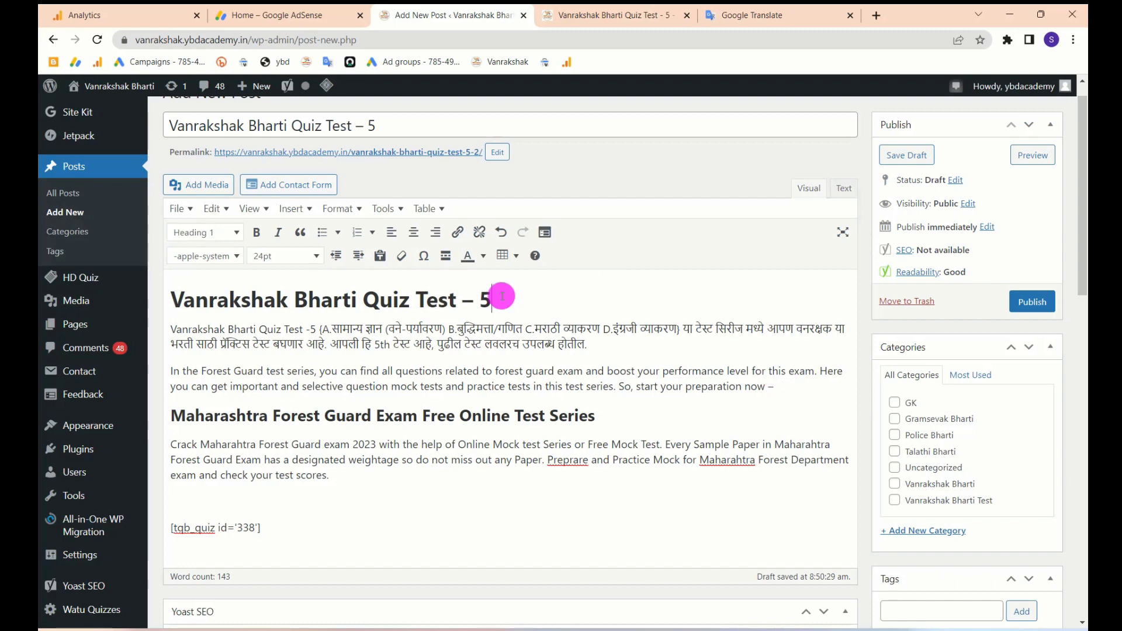
{"action": "key", "text": "Return"}
{"action": "scroll", "coordinate": [967, 415], "scroll_direction": "down", "scroll_amount": 3}
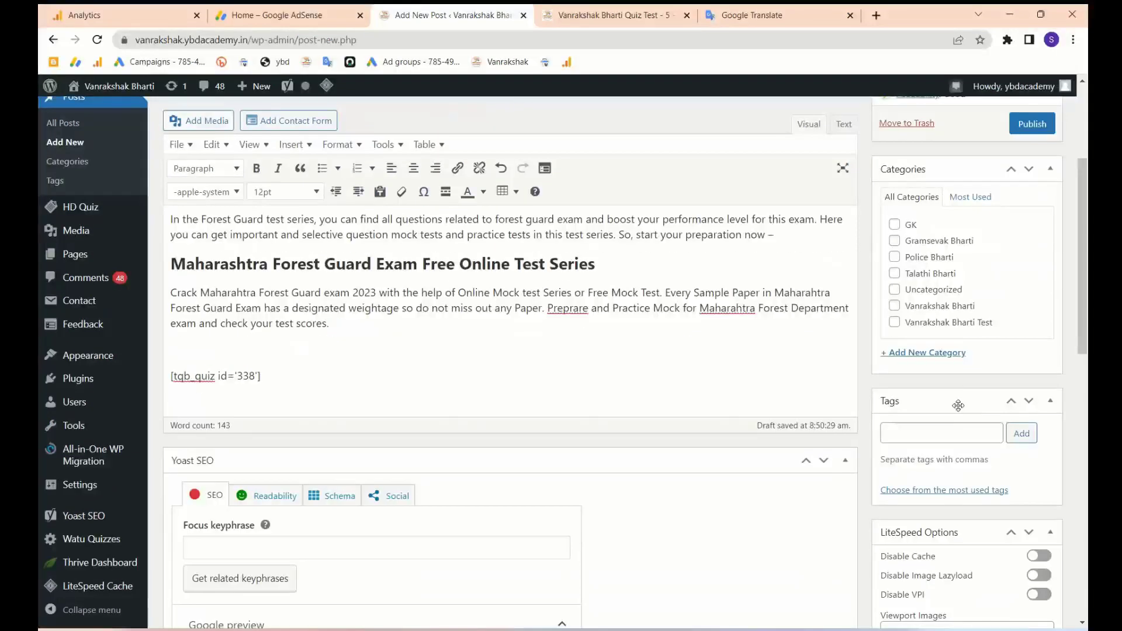
{"action": "scroll", "coordinate": [956, 467], "scroll_direction": "down", "scroll_amount": 5}
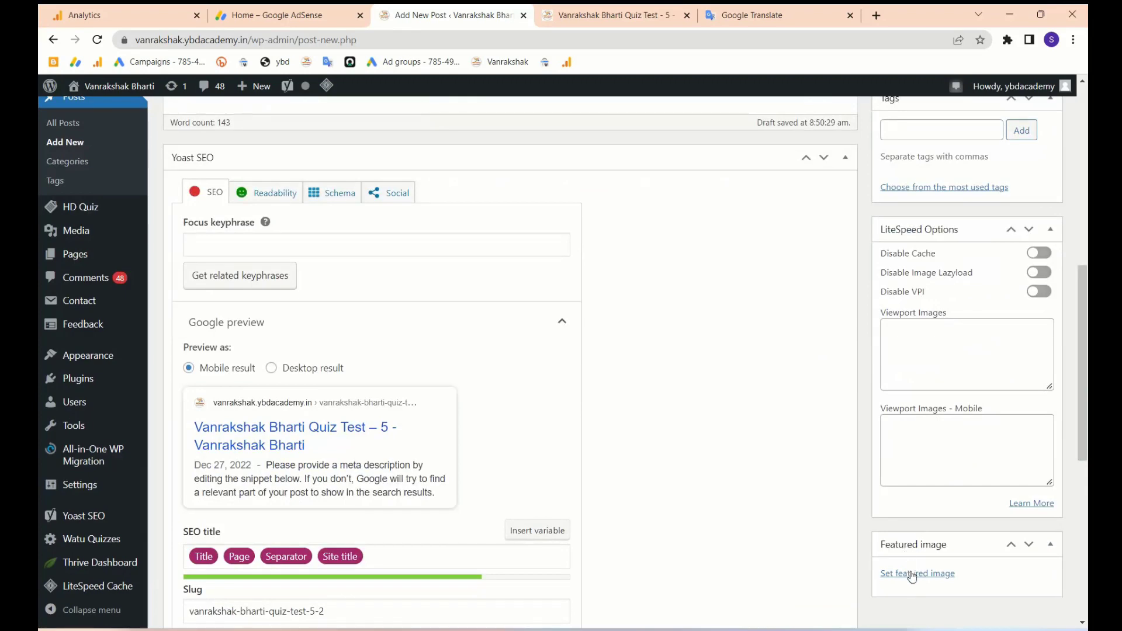
{"action": "scroll", "coordinate": [912, 577], "scroll_direction": "up", "scroll_amount": 8}
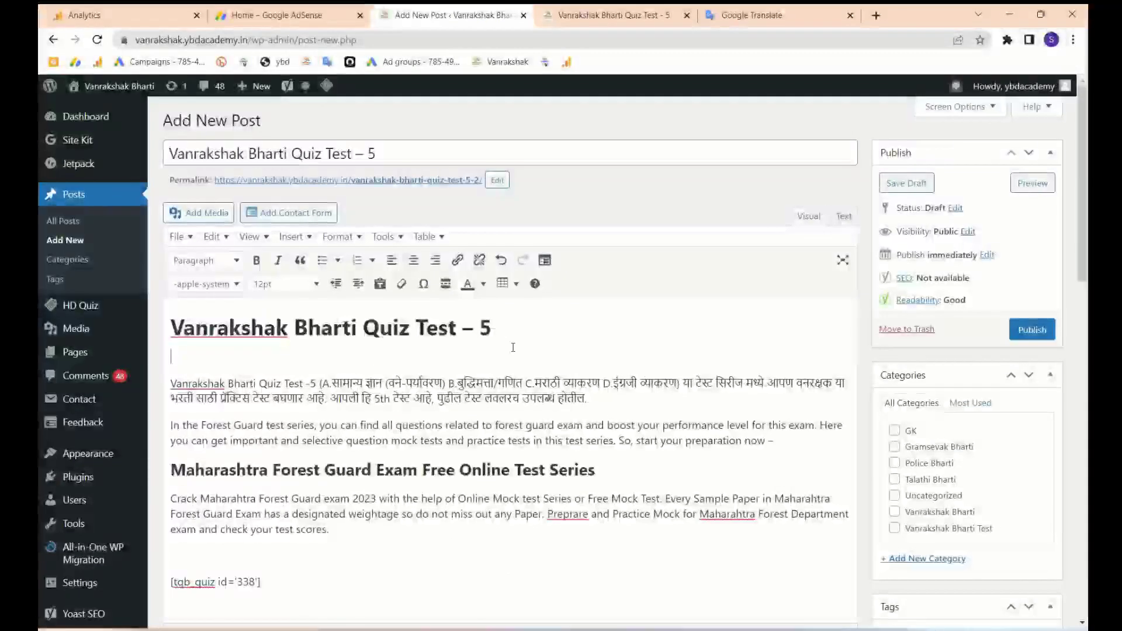
- Insert the Talathi Bharti image into the post and centre it
{"action": "left_click", "coordinate": [216, 214]}
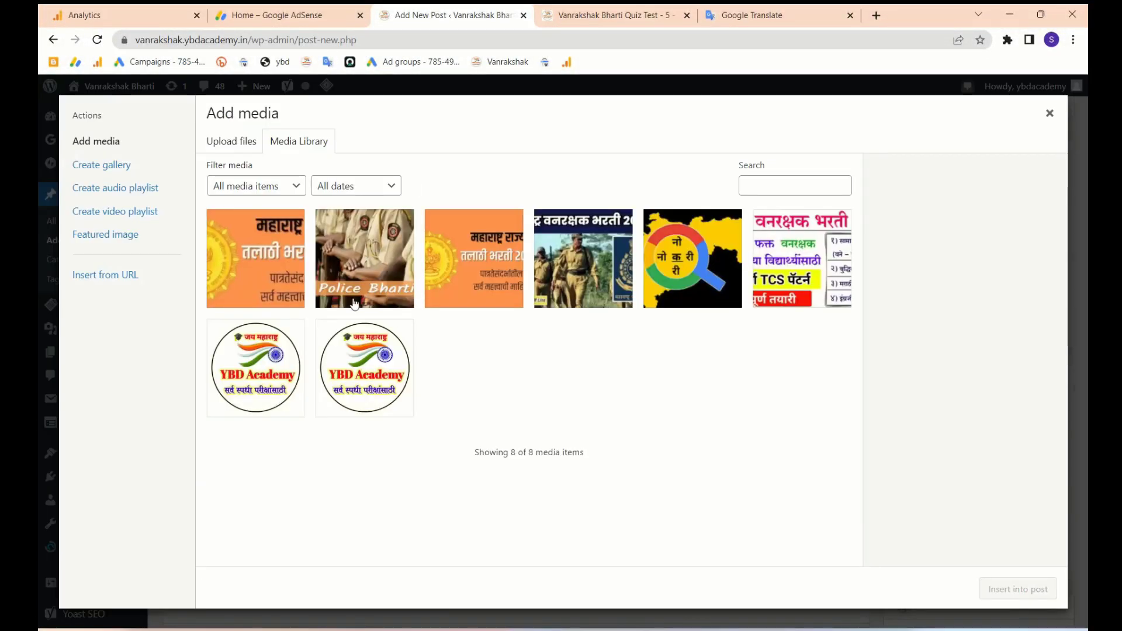
{"action": "left_click", "coordinate": [501, 285]}
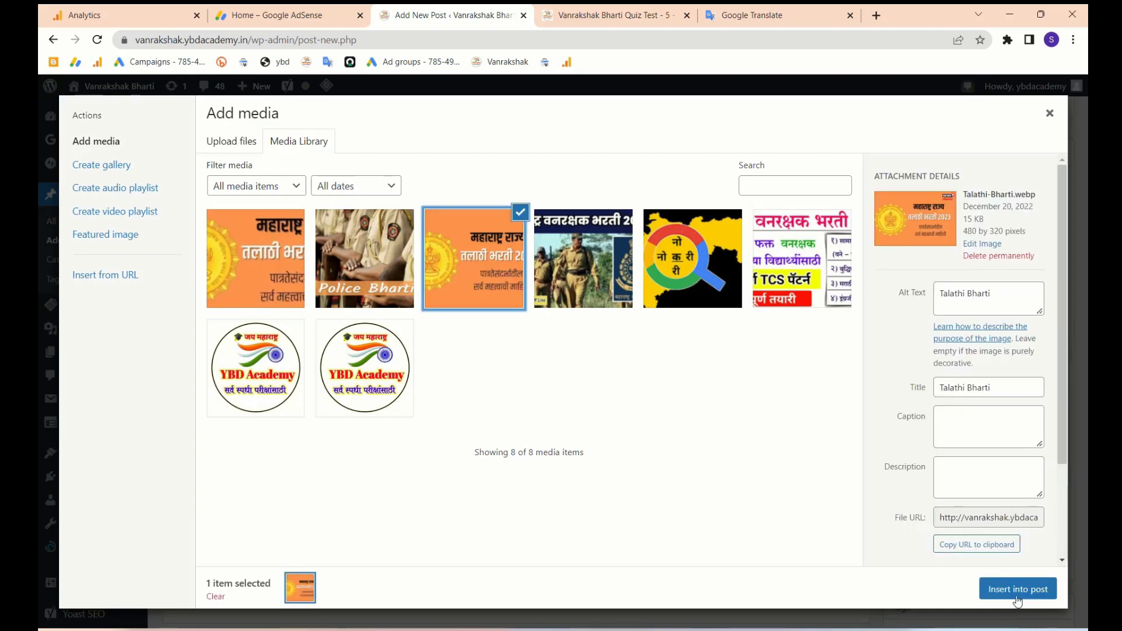
{"action": "left_click", "coordinate": [1018, 590]}
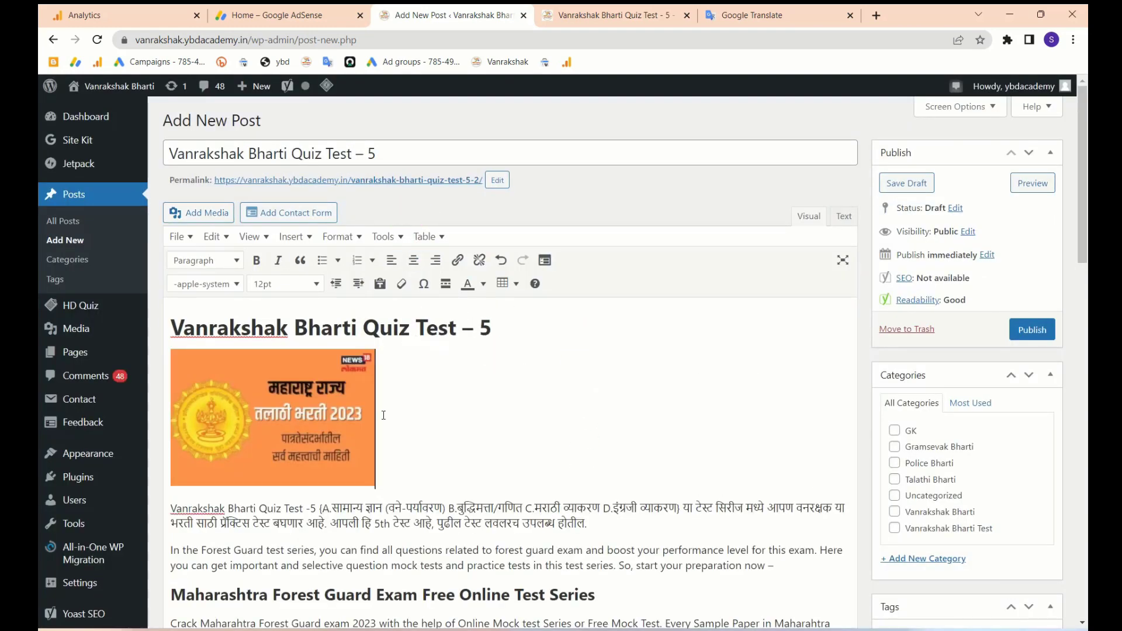
{"action": "left_click", "coordinate": [414, 260]}
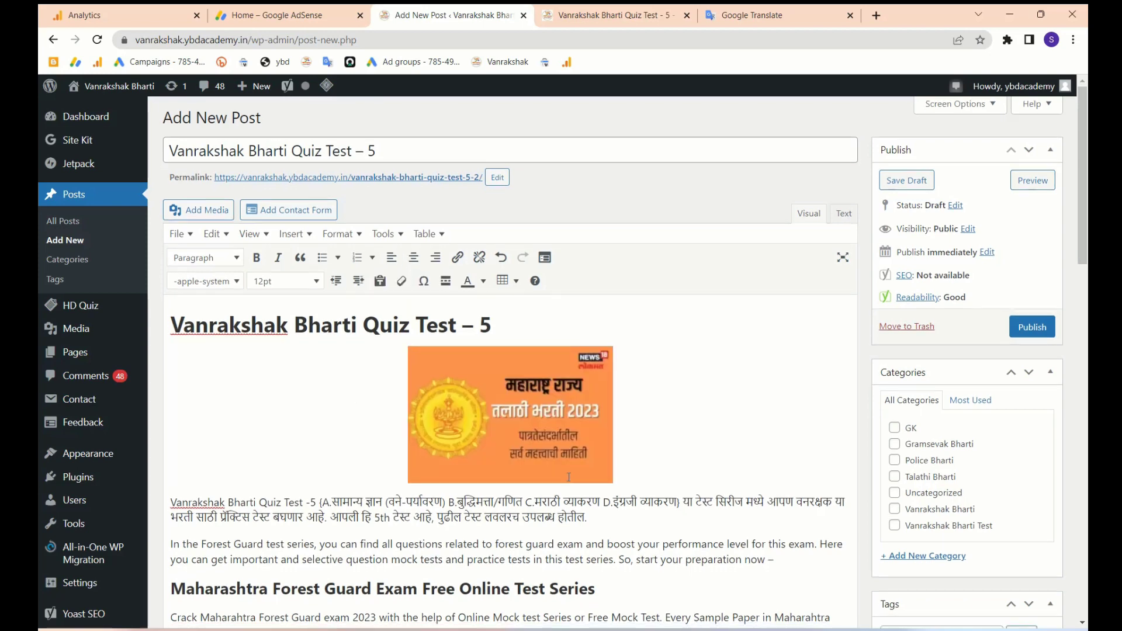
{"action": "scroll", "coordinate": [570, 480], "scroll_direction": "down", "scroll_amount": 20}
{"action": "scroll", "coordinate": [960, 401], "scroll_direction": "up", "scroll_amount": 5}
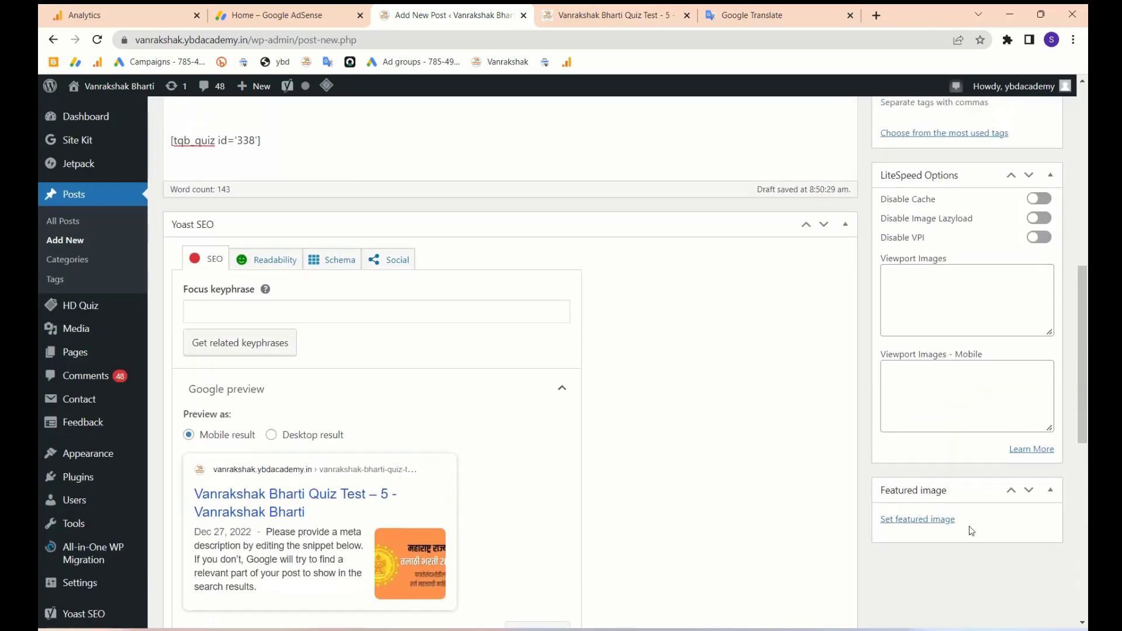
- Set Talathi-Bharti.webp as the post's featured image
{"action": "left_click", "coordinate": [904, 519]}
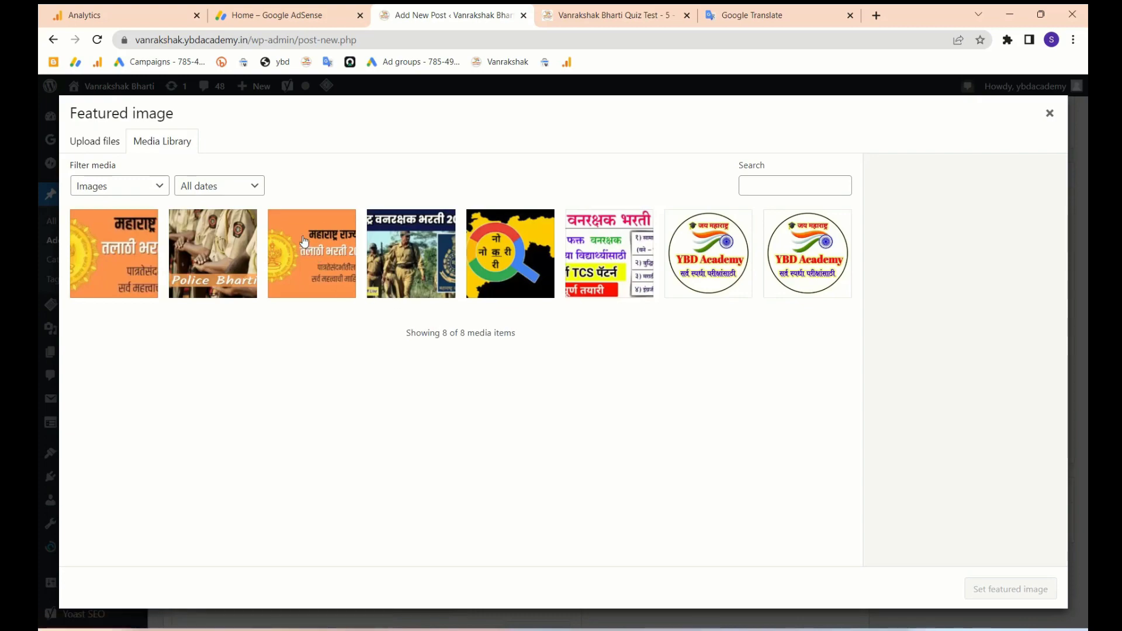
{"action": "left_click", "coordinate": [1011, 590]}
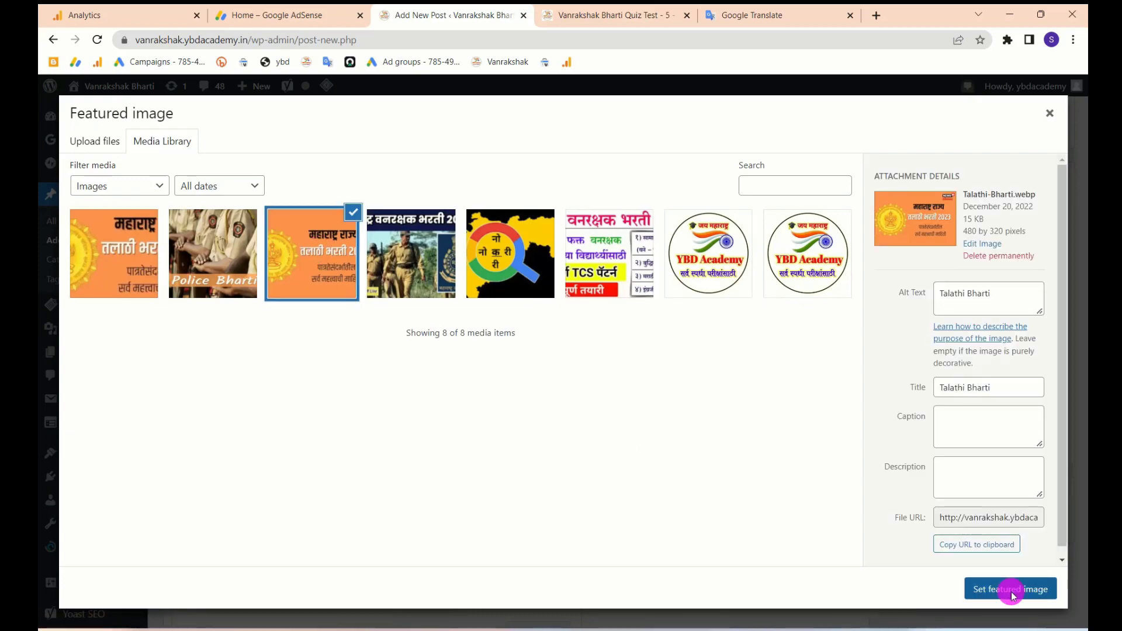
{"action": "scroll", "coordinate": [594, 409], "scroll_direction": "up", "scroll_amount": 8}
{"action": "scroll", "coordinate": [594, 409], "scroll_direction": "down", "scroll_amount": 8}
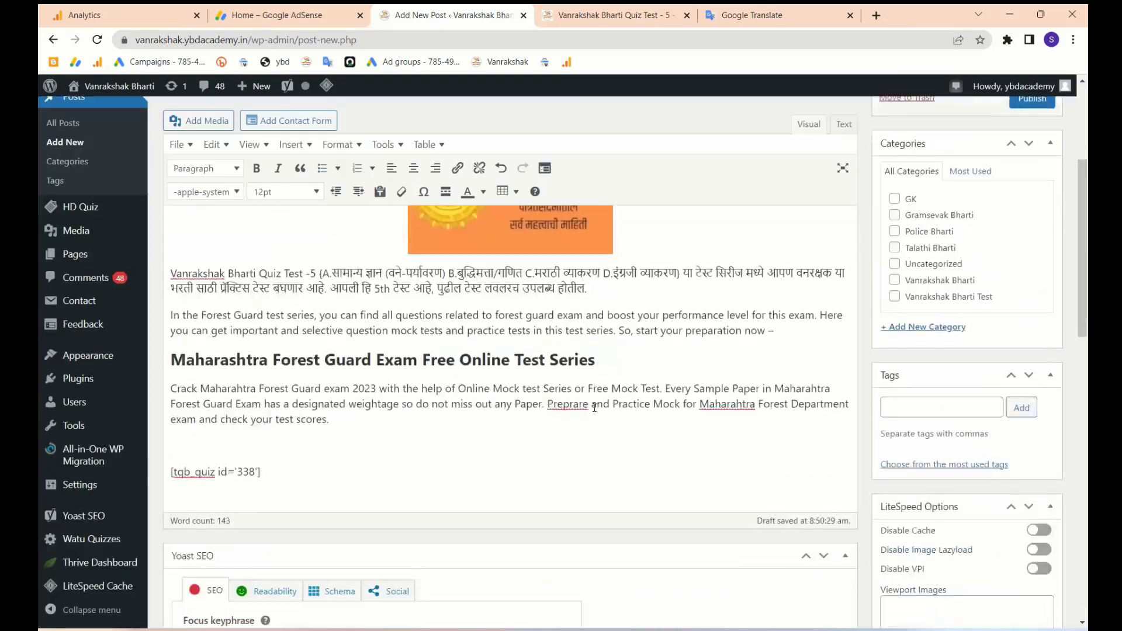
{"action": "scroll", "coordinate": [594, 409], "scroll_direction": "up", "scroll_amount": 4}
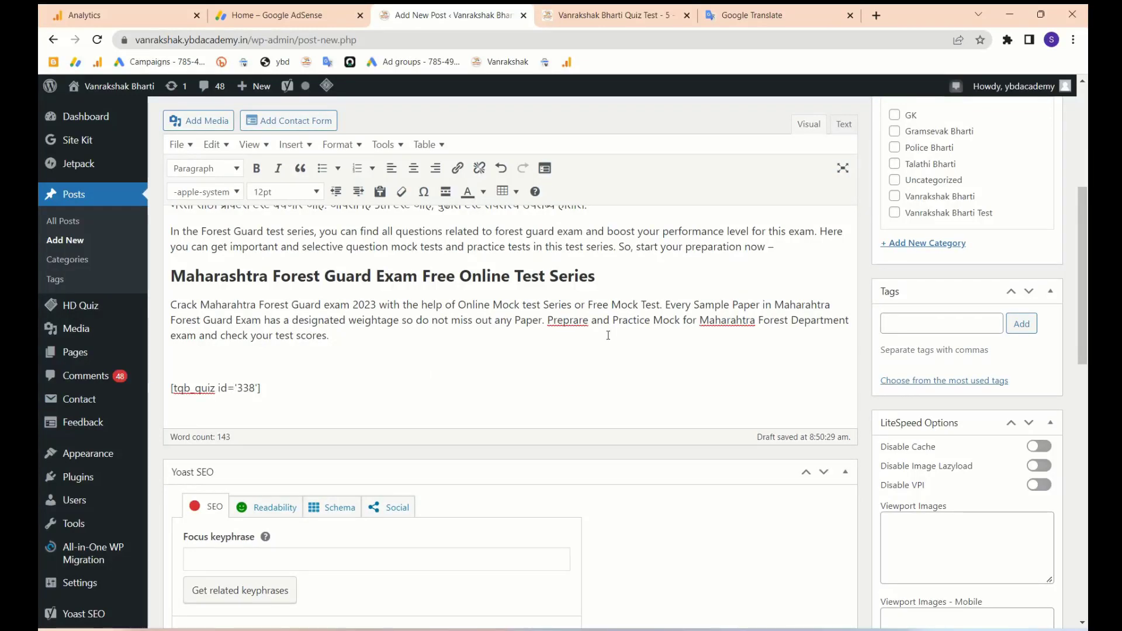
{"action": "scroll", "coordinate": [608, 336], "scroll_direction": "up", "scroll_amount": 5}
- Preview the draft post and scroll down to the embedded quiz's START QUIZ box
{"action": "left_click", "coordinate": [1040, 191]}
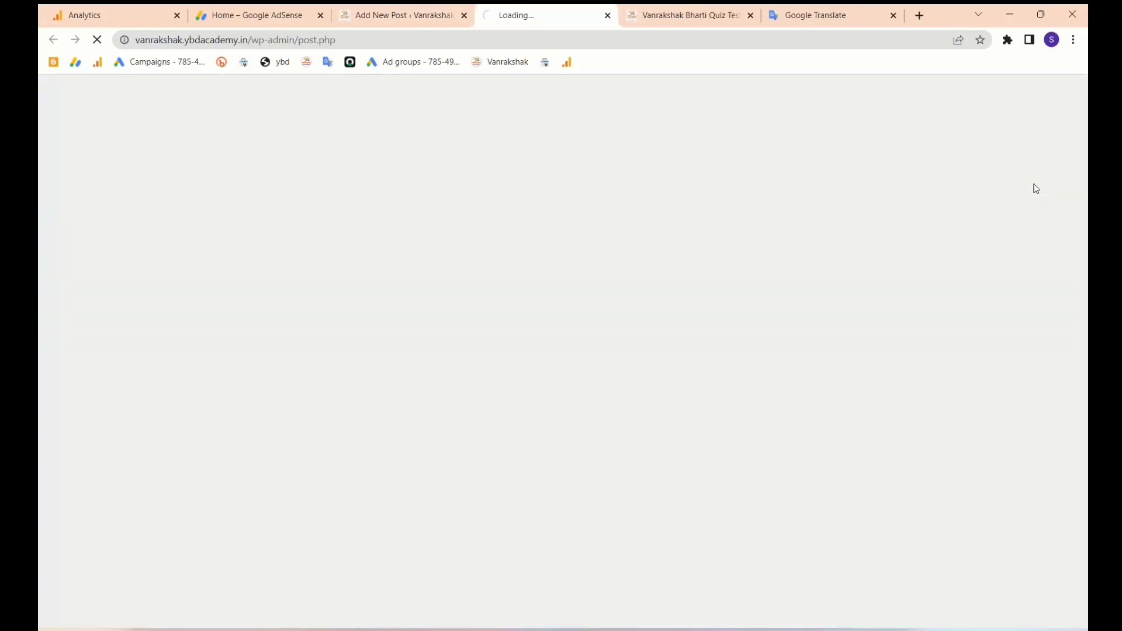
{"action": "scroll", "coordinate": [823, 264], "scroll_direction": "down", "scroll_amount": 4}
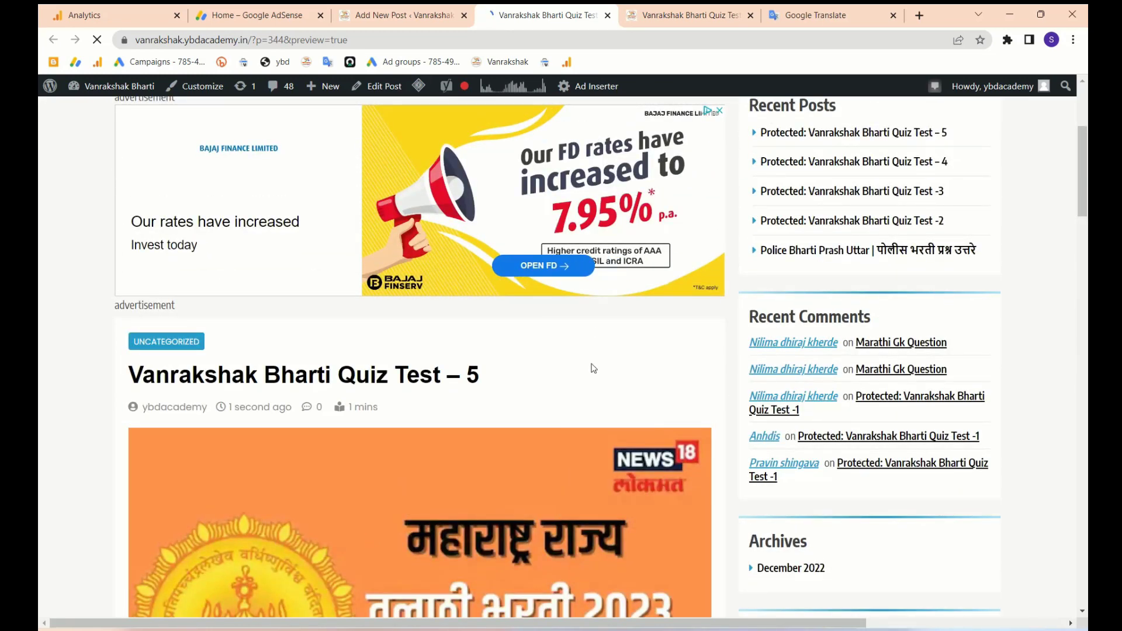
{"action": "scroll", "coordinate": [342, 324], "scroll_direction": "down", "scroll_amount": 8}
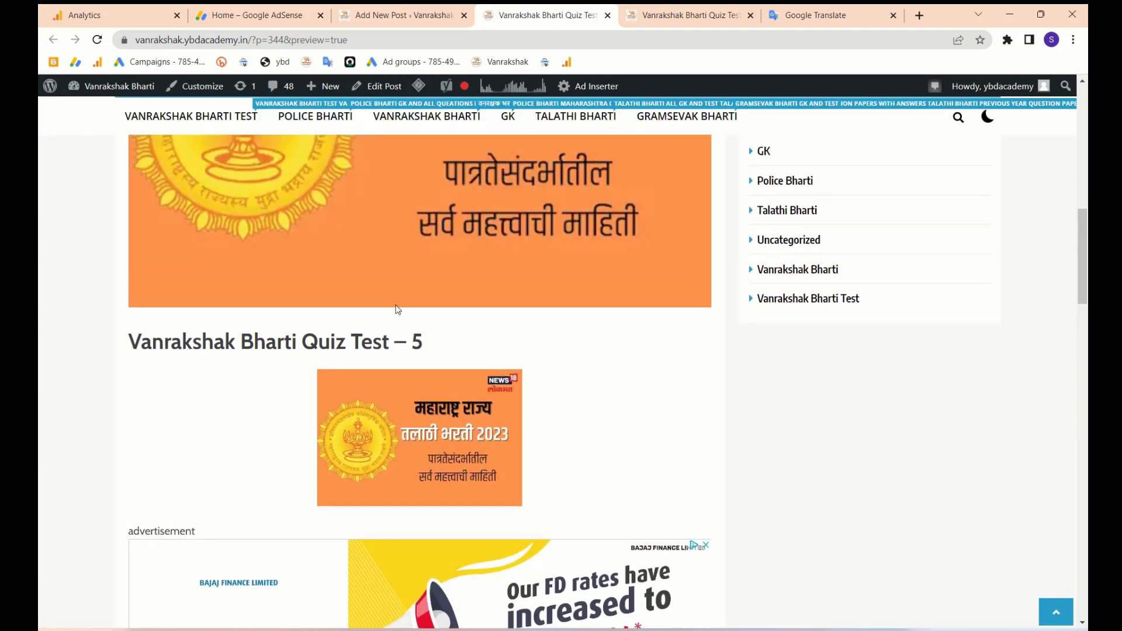
{"action": "scroll", "coordinate": [437, 443], "scroll_direction": "down", "scroll_amount": 5}
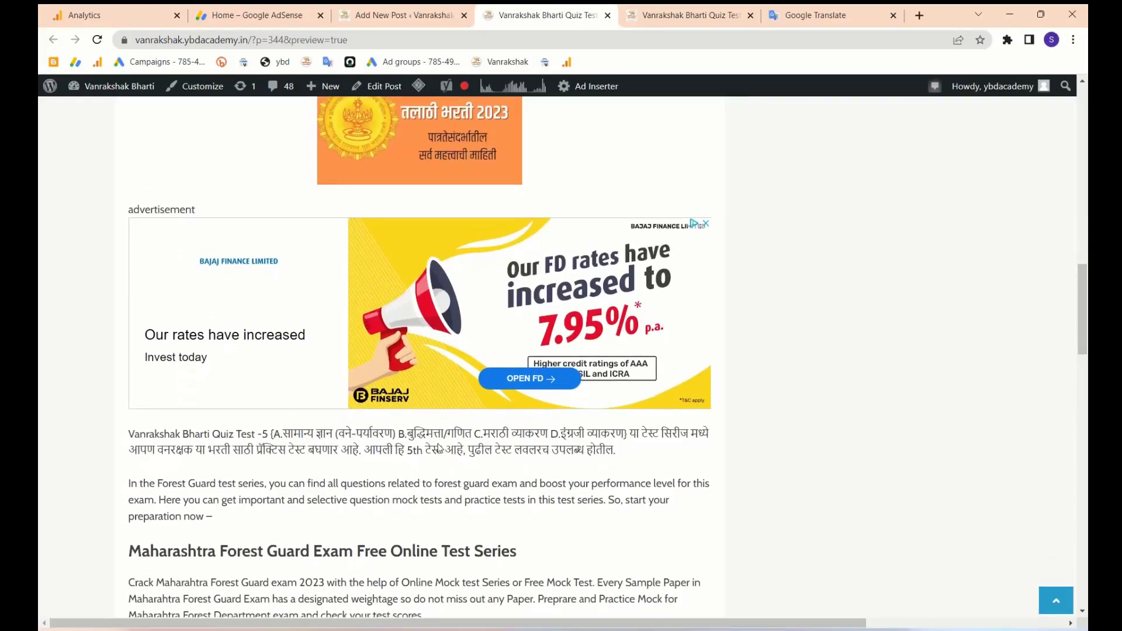
{"action": "scroll", "coordinate": [439, 444], "scroll_direction": "down", "scroll_amount": 8}
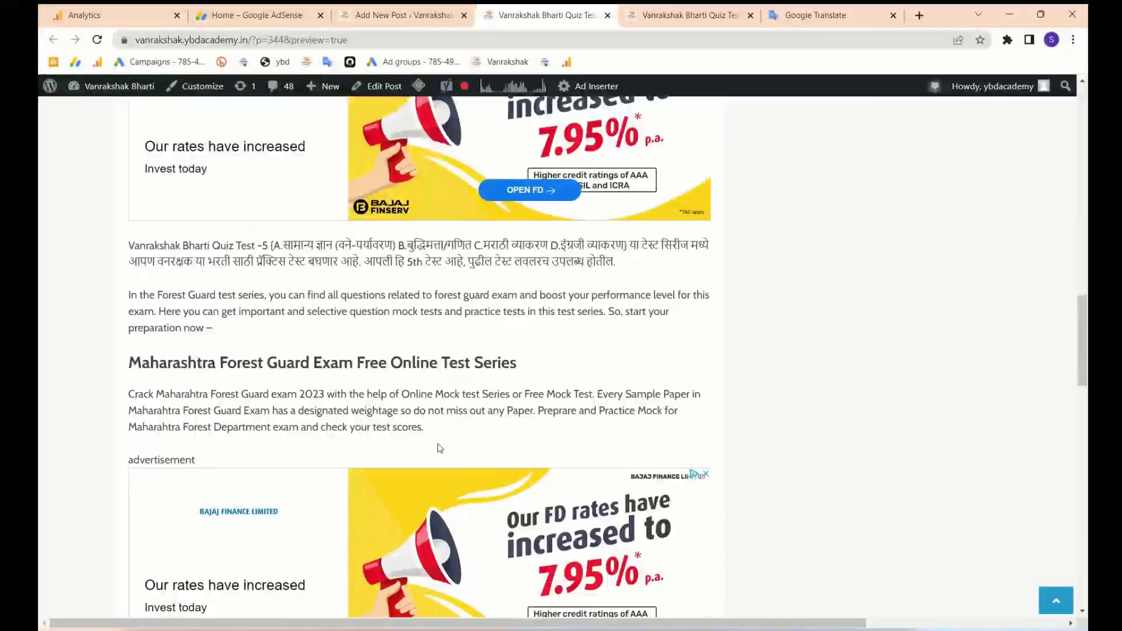
{"action": "scroll", "coordinate": [441, 449], "scroll_direction": "down", "scroll_amount": 6}
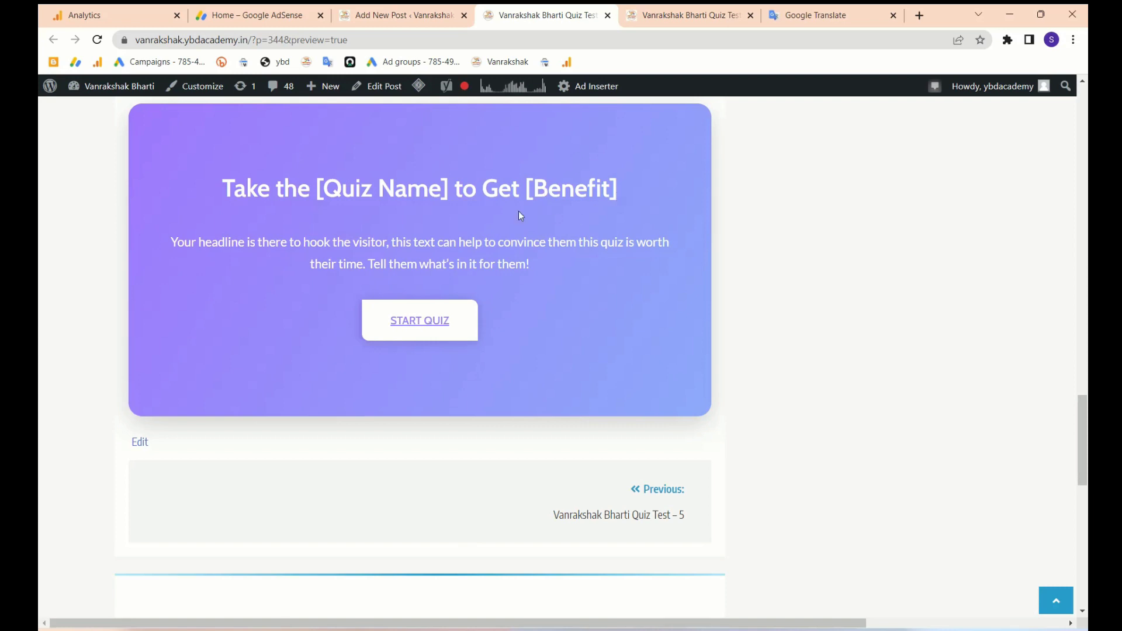
- Start the embedded quiz, answering question 1 with रायगड and question 2 with नागपूर
{"action": "left_click", "coordinate": [416, 330]}
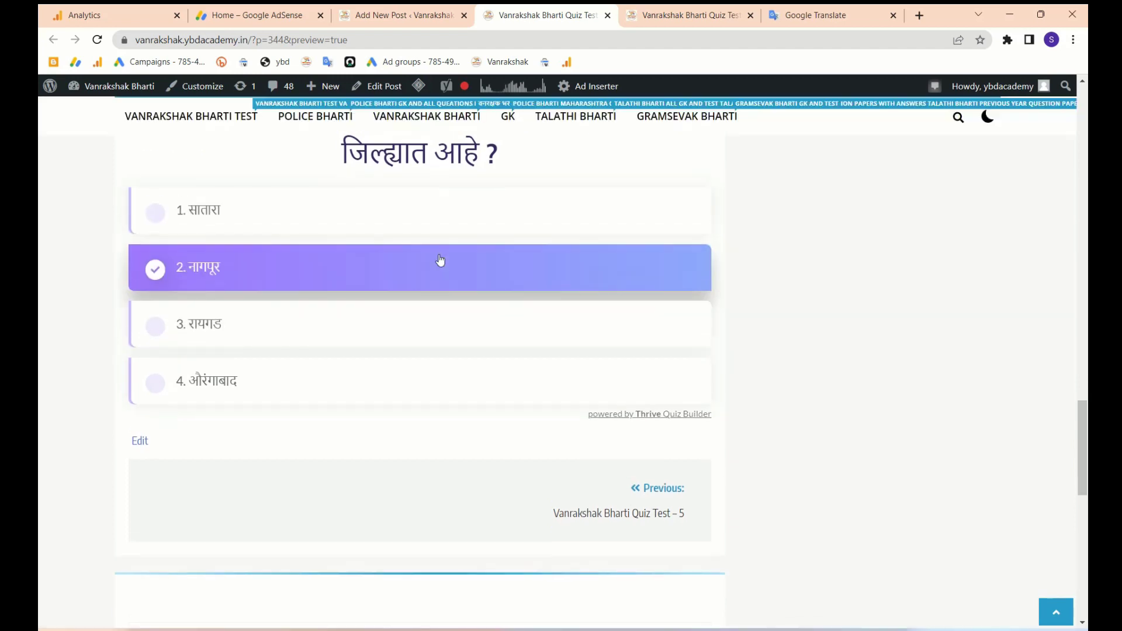
{"action": "scroll", "coordinate": [375, 259], "scroll_direction": "up", "scroll_amount": 2}
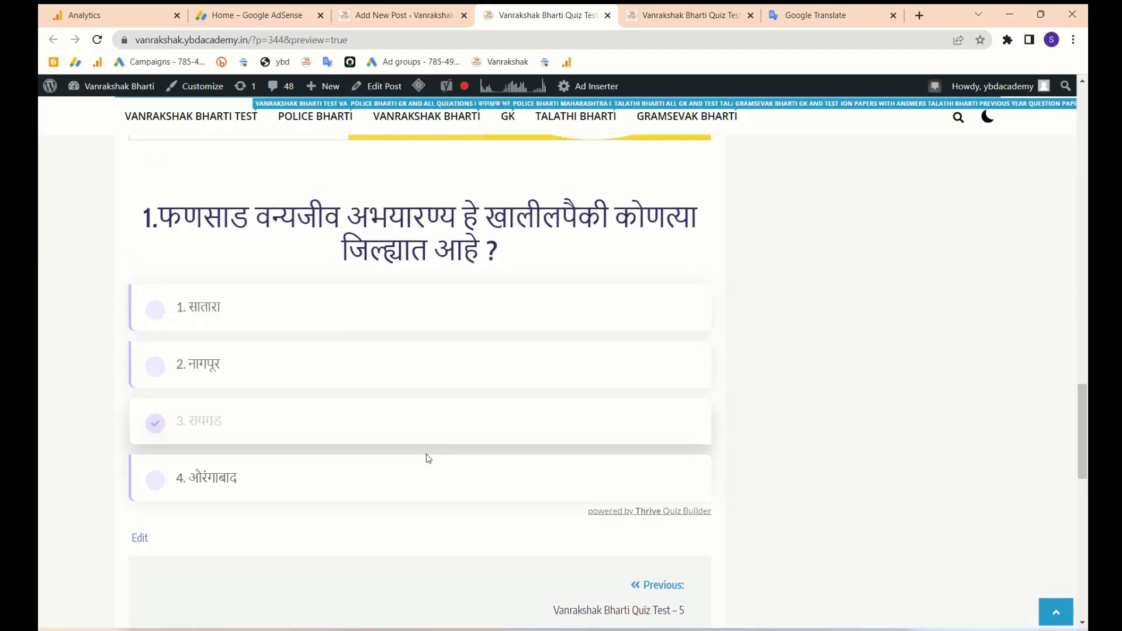
{"action": "left_click", "coordinate": [367, 419]}
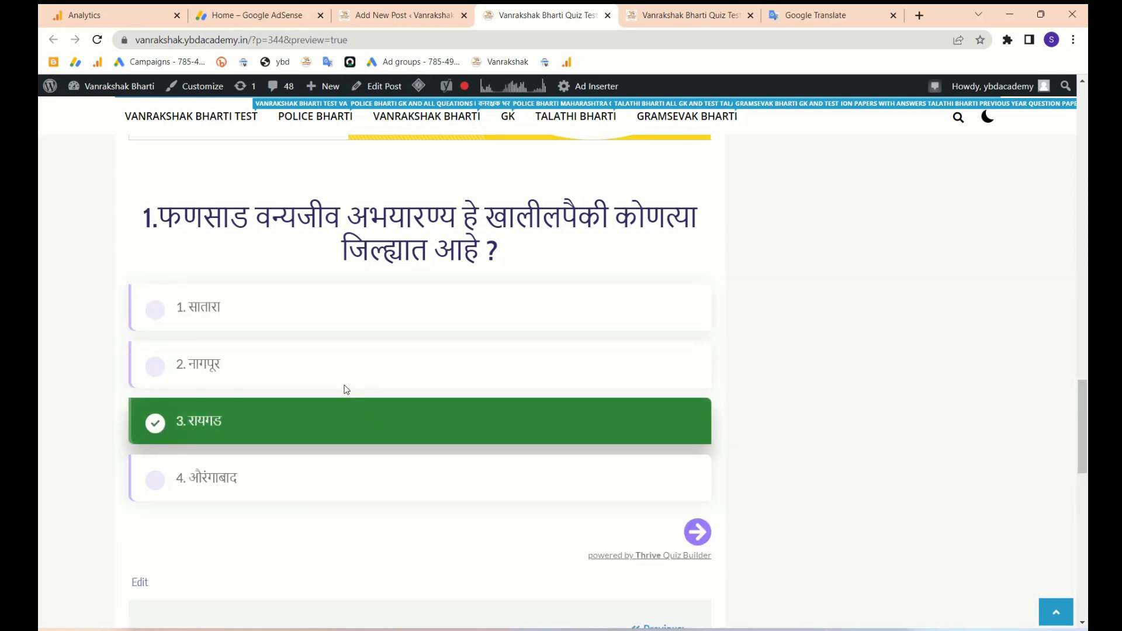
{"action": "scroll", "coordinate": [341, 496], "scroll_direction": "down", "scroll_amount": 1}
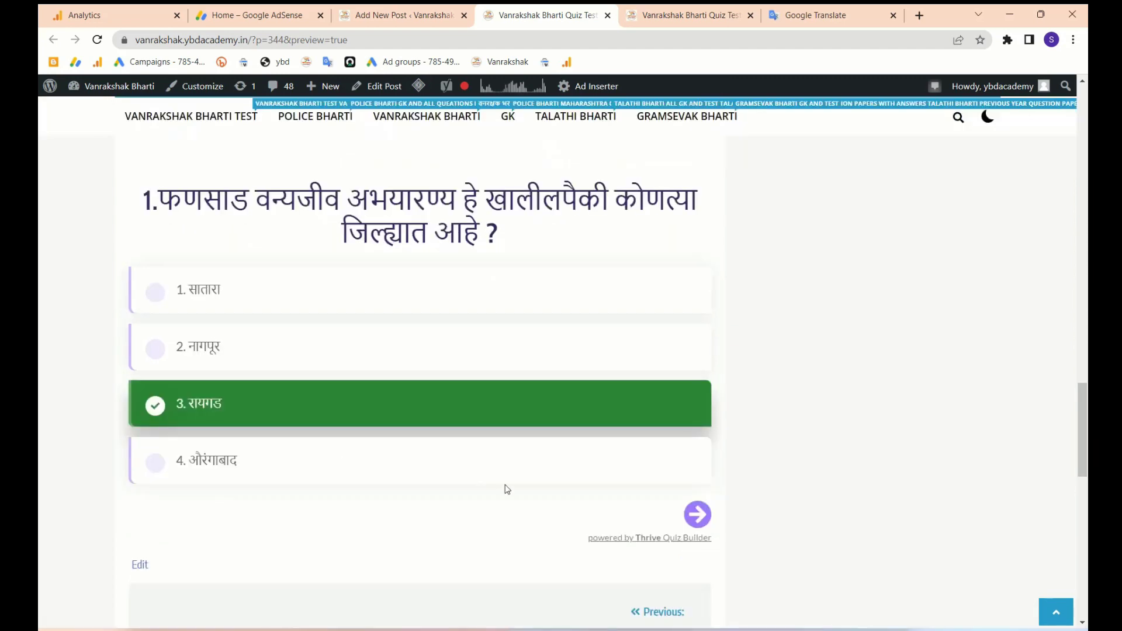
{"action": "left_click", "coordinate": [696, 517]}
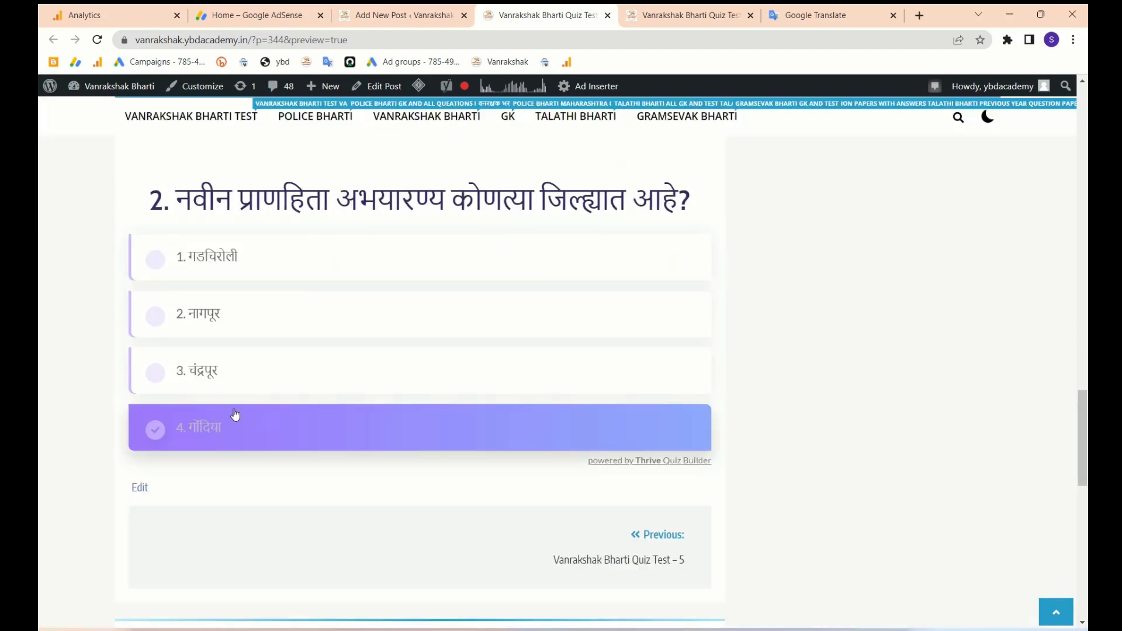
{"action": "left_click", "coordinate": [300, 266]}
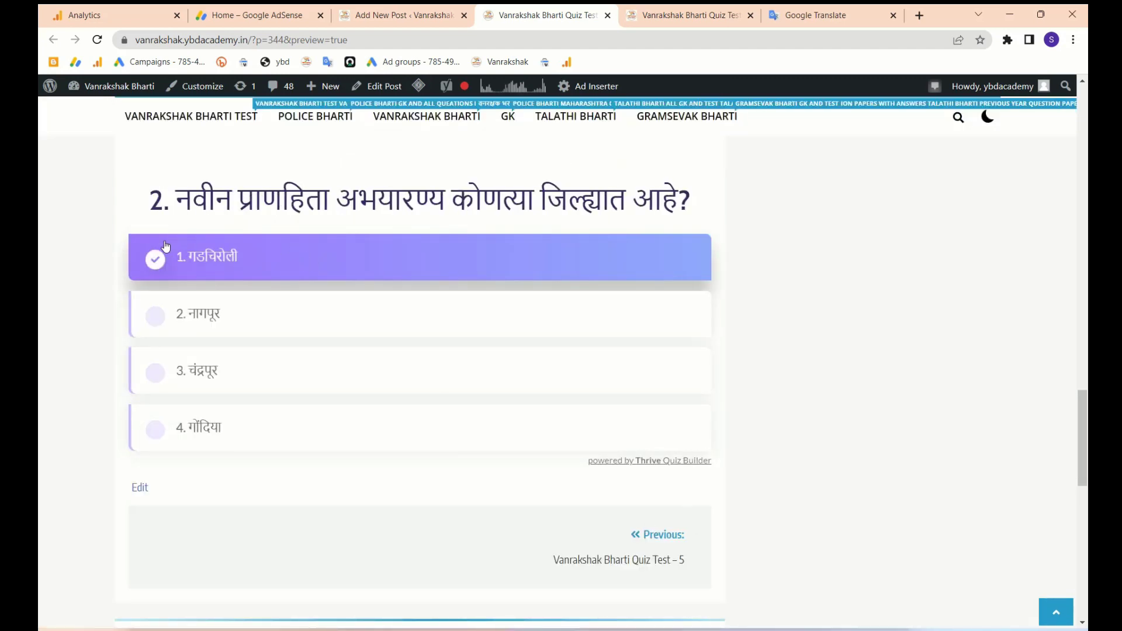
{"action": "left_click", "coordinate": [251, 329]}
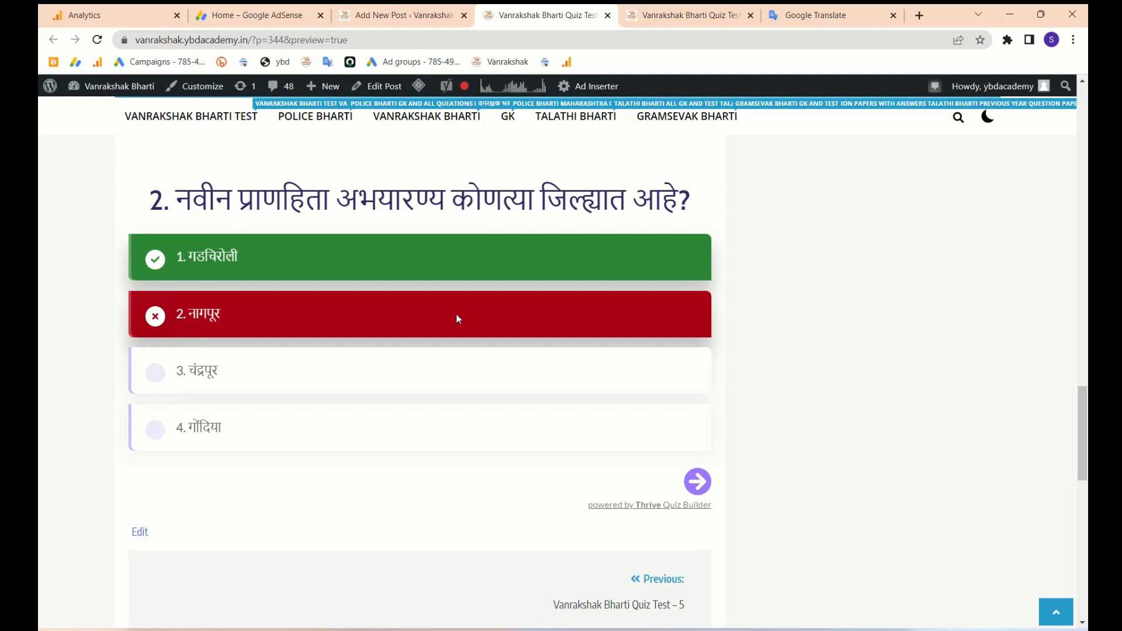
- Answer question 3 with कुमारोम and the following question with पेरियार
{"action": "left_click", "coordinate": [699, 480]}
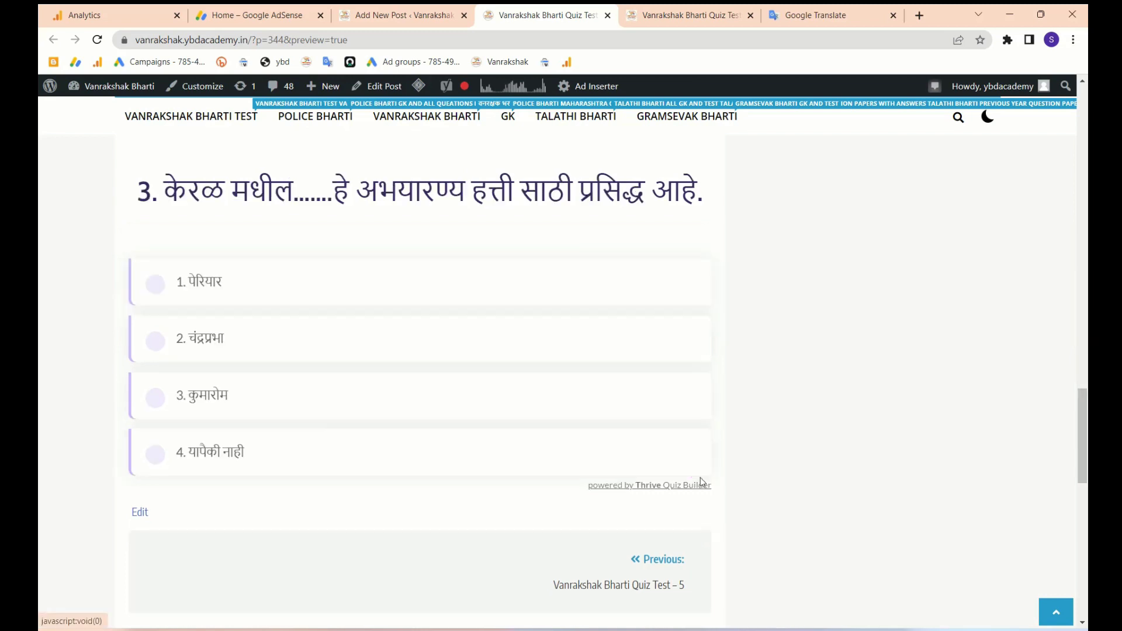
{"action": "scroll", "coordinate": [283, 470], "scroll_direction": "down", "scroll_amount": 1}
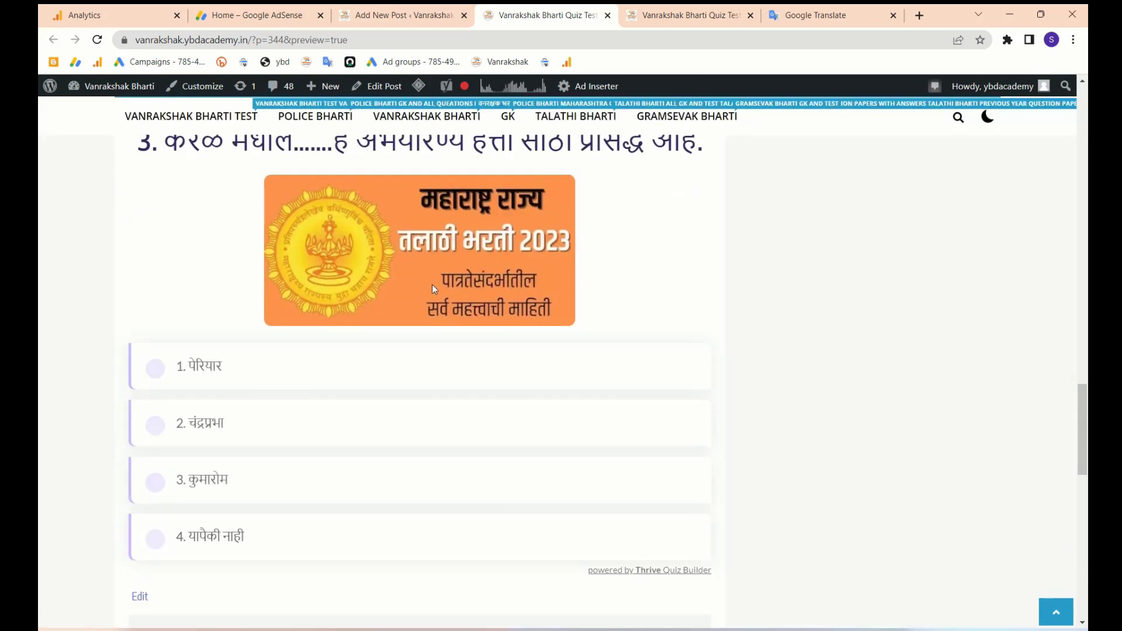
{"action": "scroll", "coordinate": [465, 230], "scroll_direction": "up", "scroll_amount": 1}
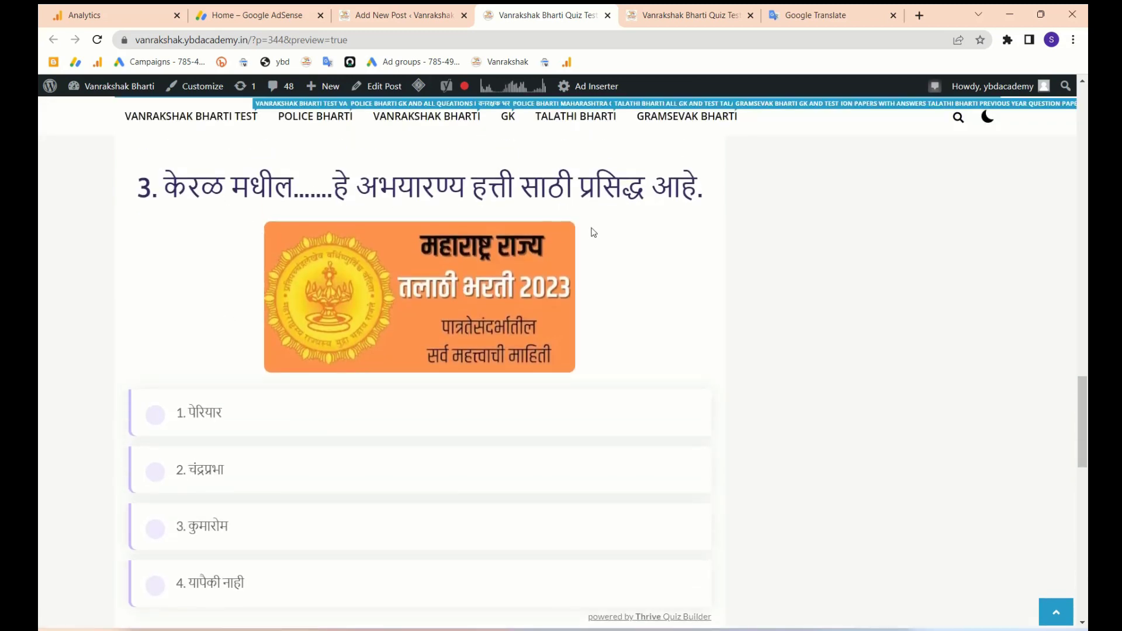
{"action": "scroll", "coordinate": [426, 443], "scroll_direction": "down", "scroll_amount": 3}
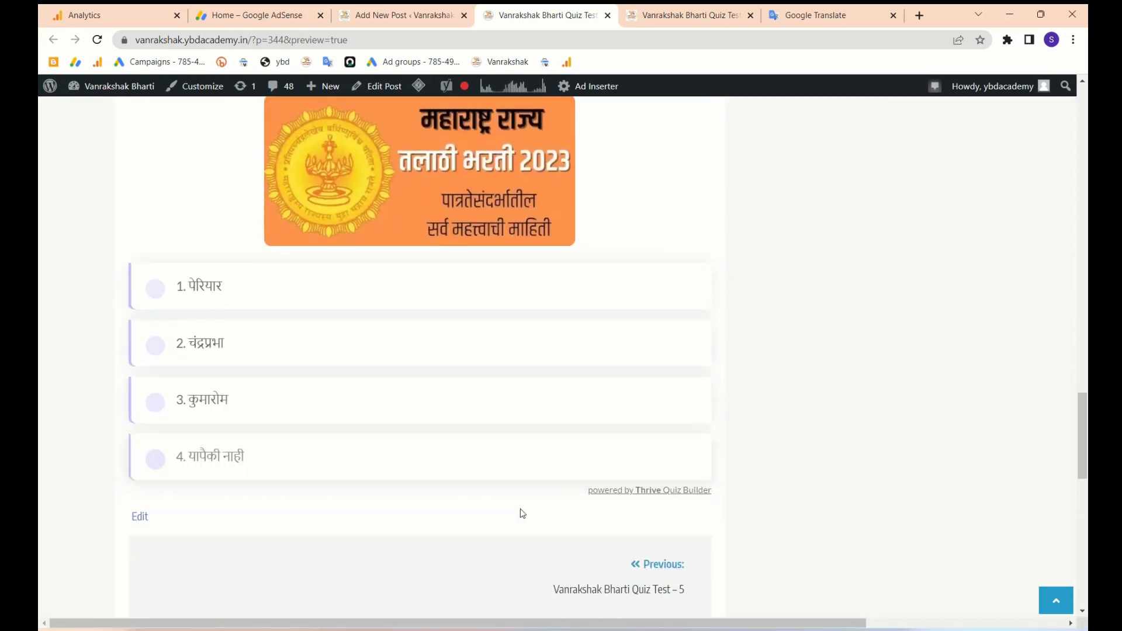
{"action": "left_click", "coordinate": [398, 403]}
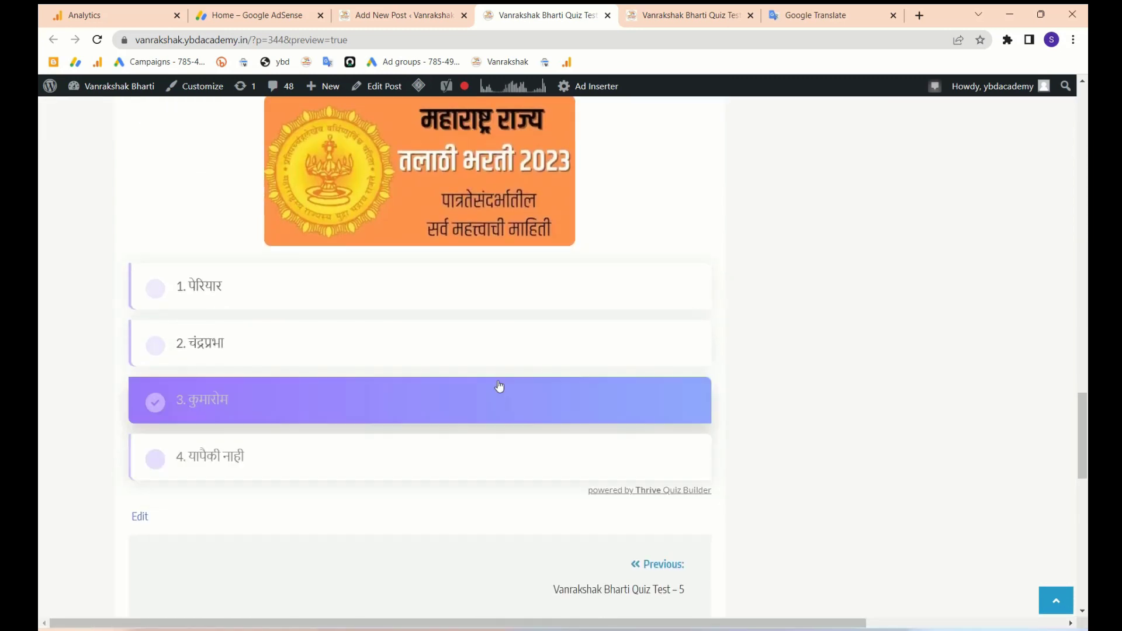
{"action": "left_click", "coordinate": [442, 399]}
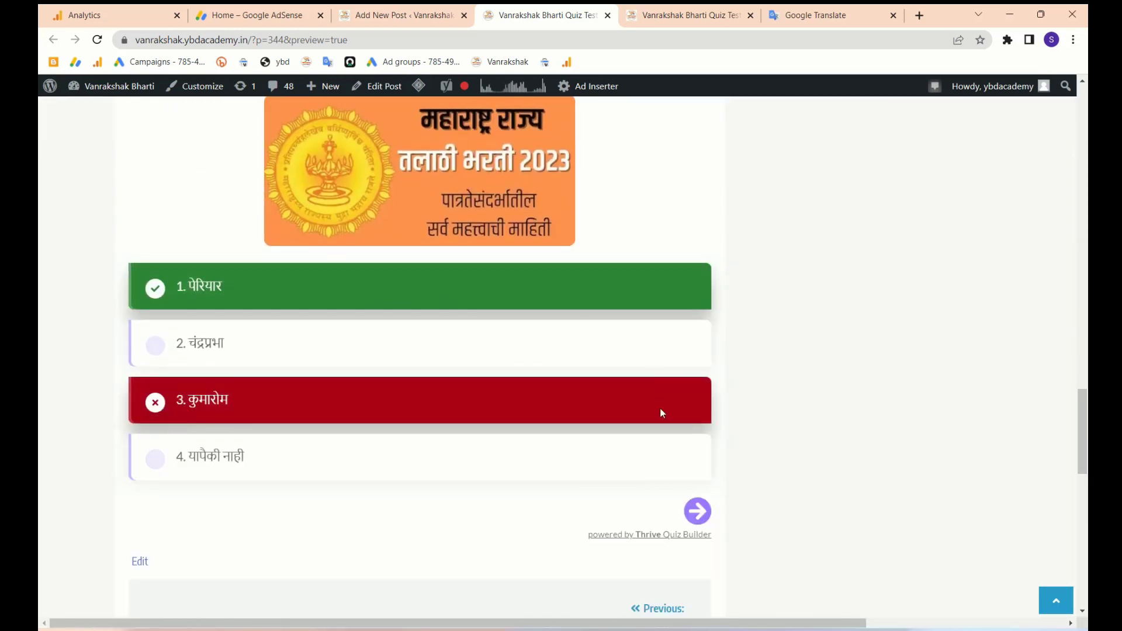
{"action": "left_click", "coordinate": [698, 512]}
{"action": "left_click", "coordinate": [418, 289]}
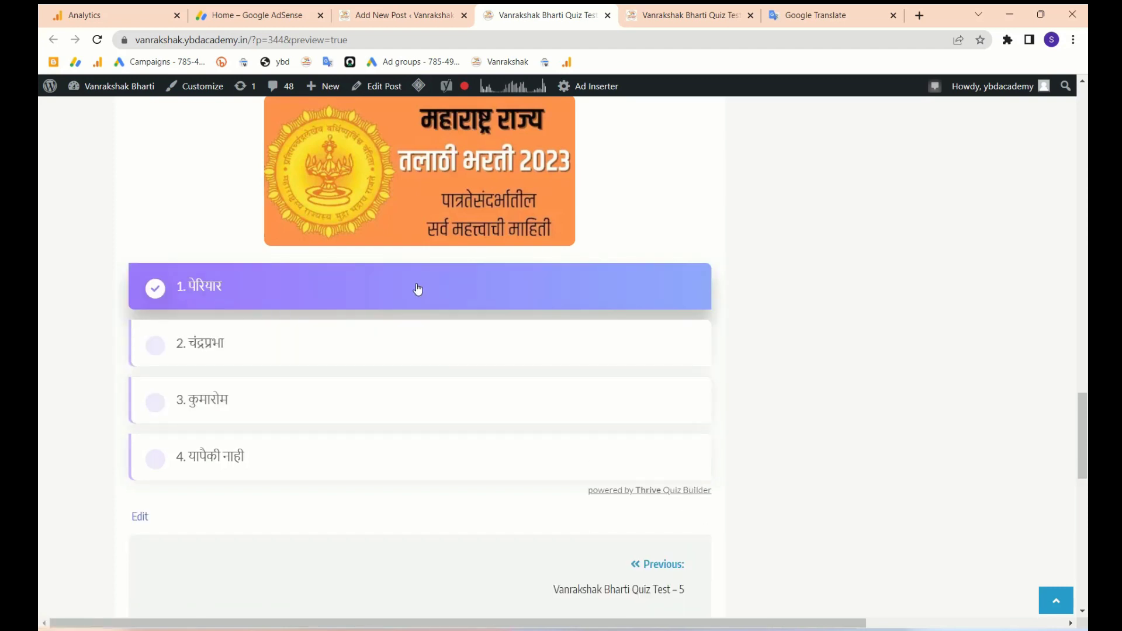
{"action": "left_click", "coordinate": [393, 286]}
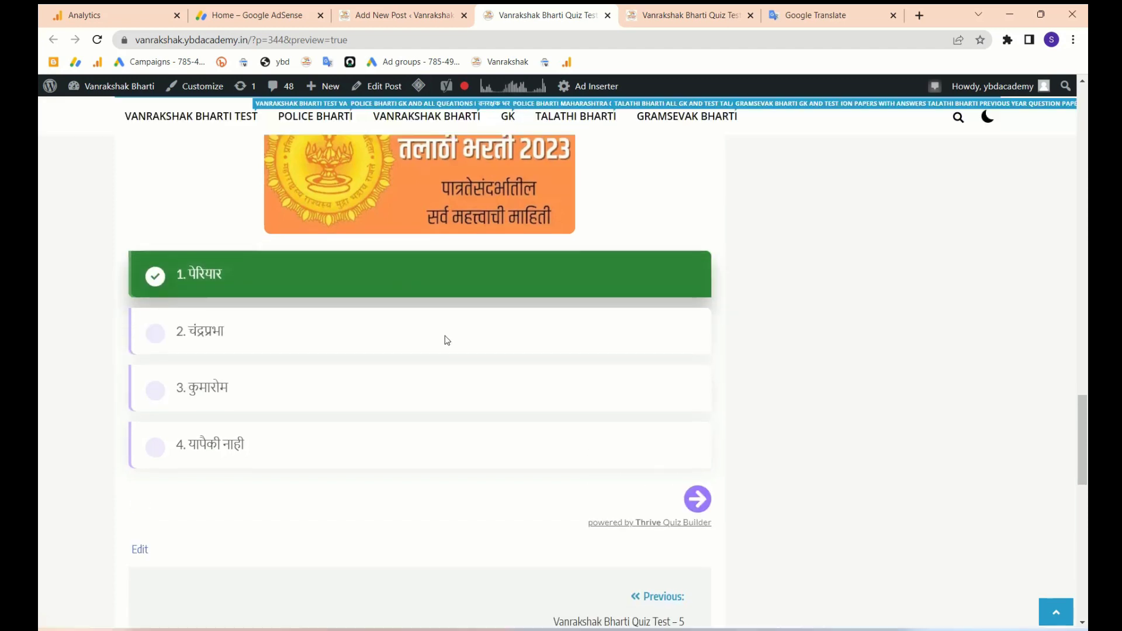
- Answer the remaining questions, choosing नागपूर again, and advance past the last question
{"action": "left_click", "coordinate": [697, 565]}
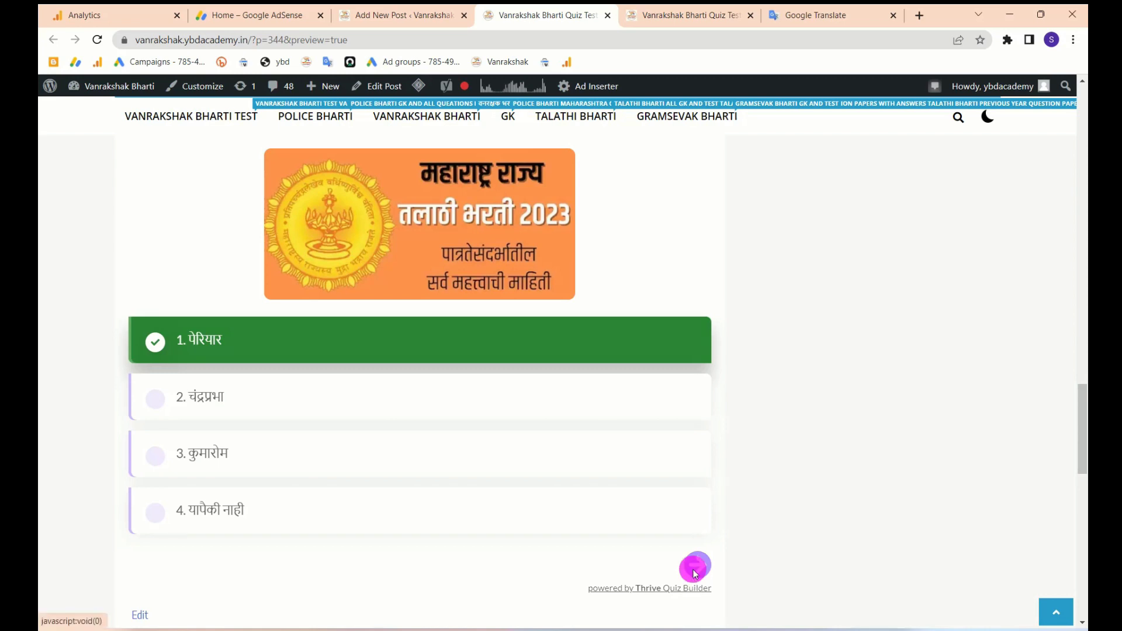
{"action": "left_click", "coordinate": [451, 349]}
{"action": "left_click", "coordinate": [695, 573]}
{"action": "left_click", "coordinate": [475, 454]}
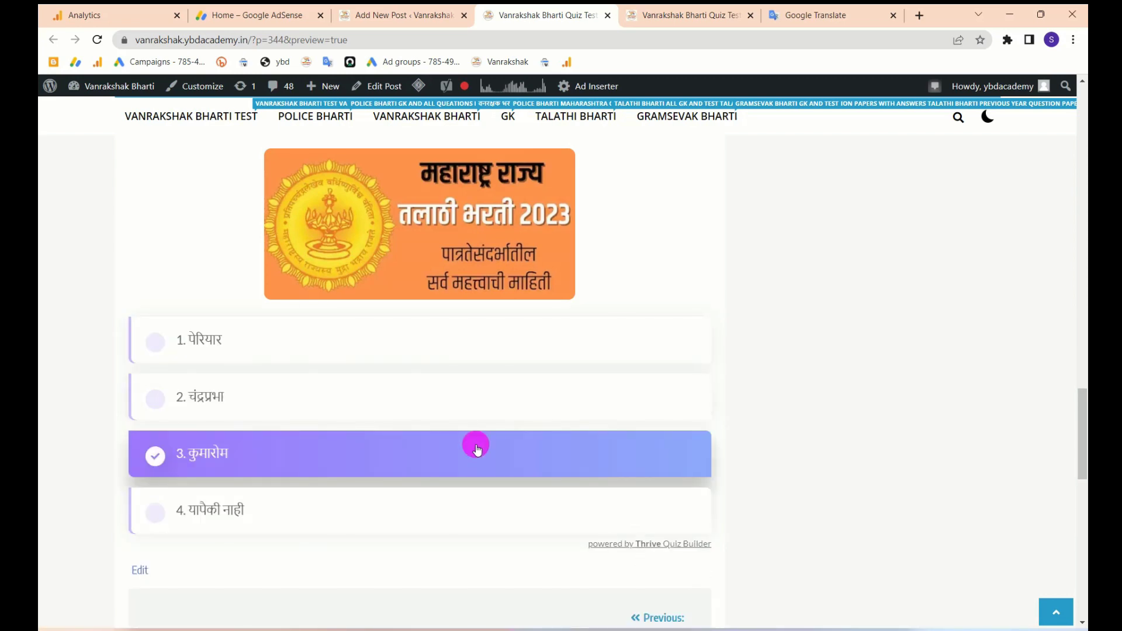
{"action": "scroll", "coordinate": [476, 447], "scroll_direction": "down", "scroll_amount": 4}
{"action": "scroll", "coordinate": [477, 450], "scroll_direction": "down", "scroll_amount": 2}
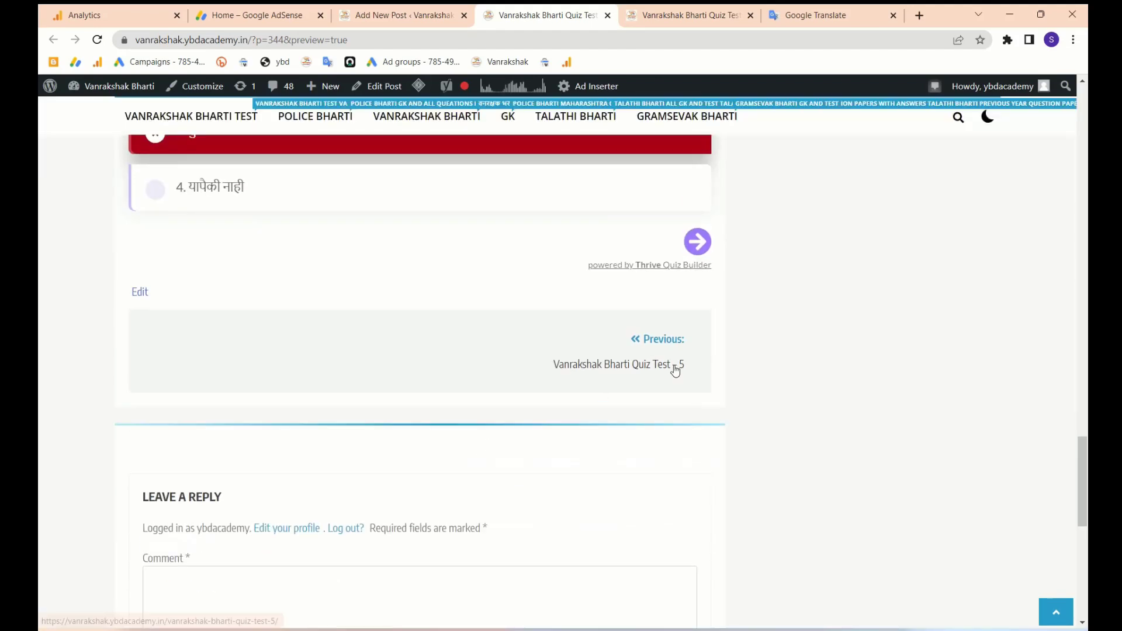
{"action": "left_click", "coordinate": [698, 242]}
{"action": "scroll", "coordinate": [549, 354], "scroll_direction": "up", "scroll_amount": 5}
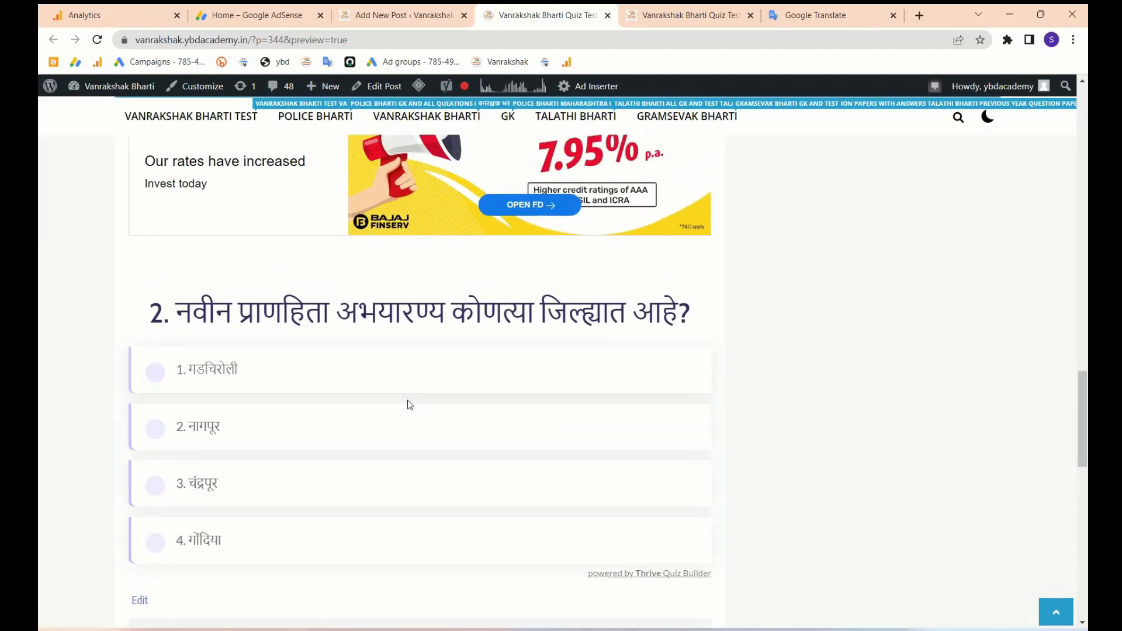
{"action": "left_click", "coordinate": [412, 429]}
{"action": "scroll", "coordinate": [413, 429], "scroll_direction": "down", "scroll_amount": 2}
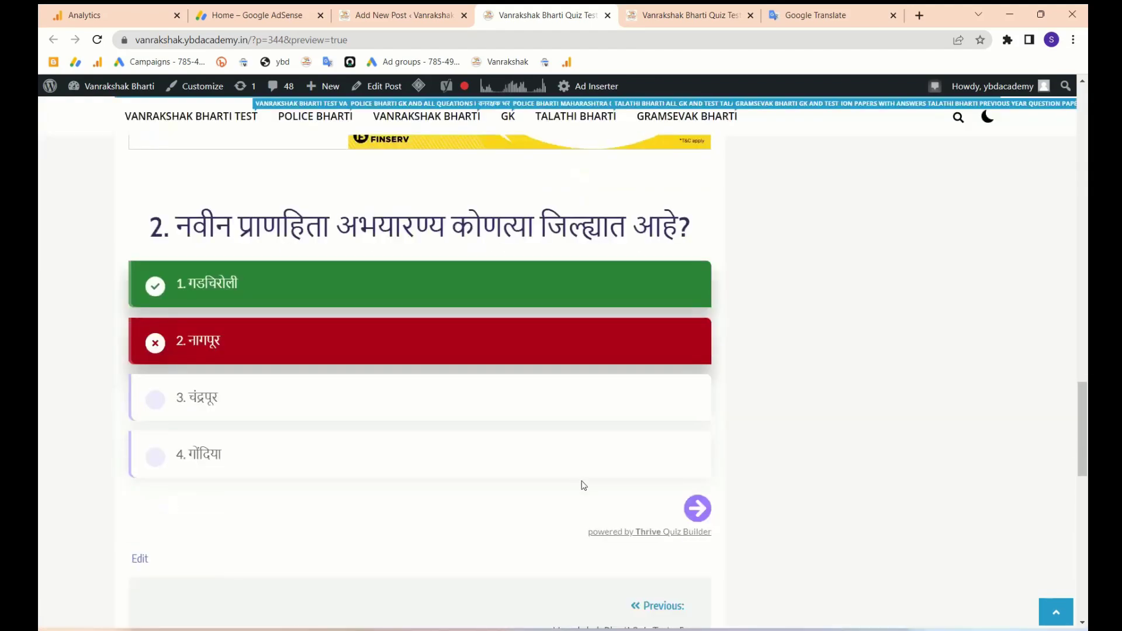
{"action": "left_click", "coordinate": [697, 507]}
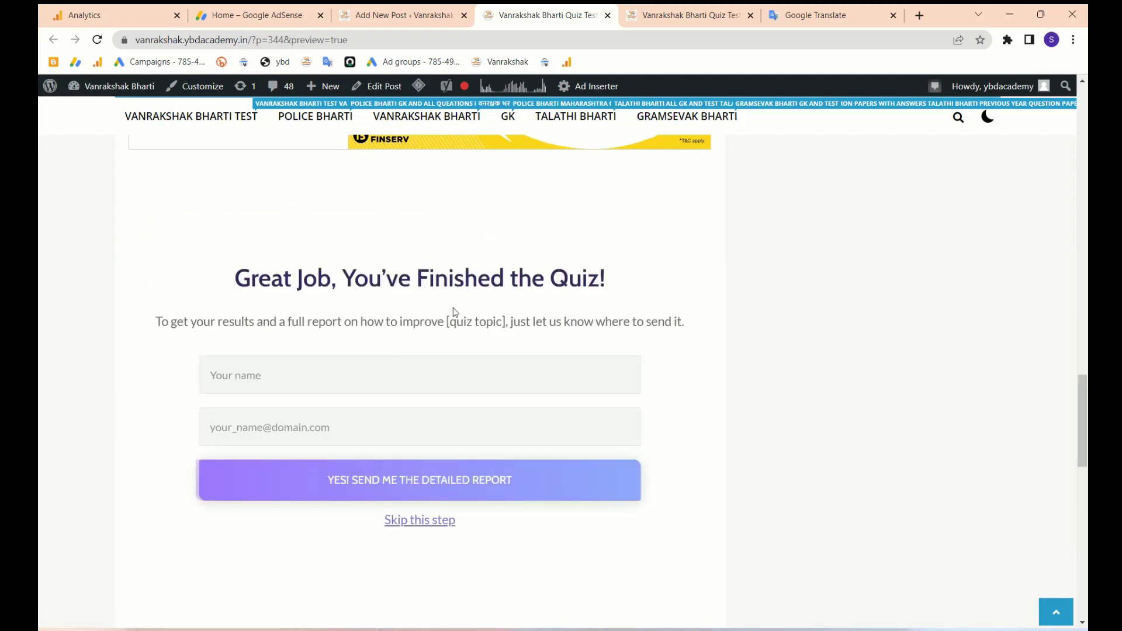
- Enter test values in the name and e-mail fields of the quiz-finished form
{"action": "left_click_drag", "start_coordinate": [238, 281], "coordinate": [601, 282]}
{"action": "scroll", "coordinate": [601, 283], "scroll_direction": "up", "scroll_amount": 3}
{"action": "scroll", "coordinate": [601, 283], "scroll_direction": "down", "scroll_amount": 4}
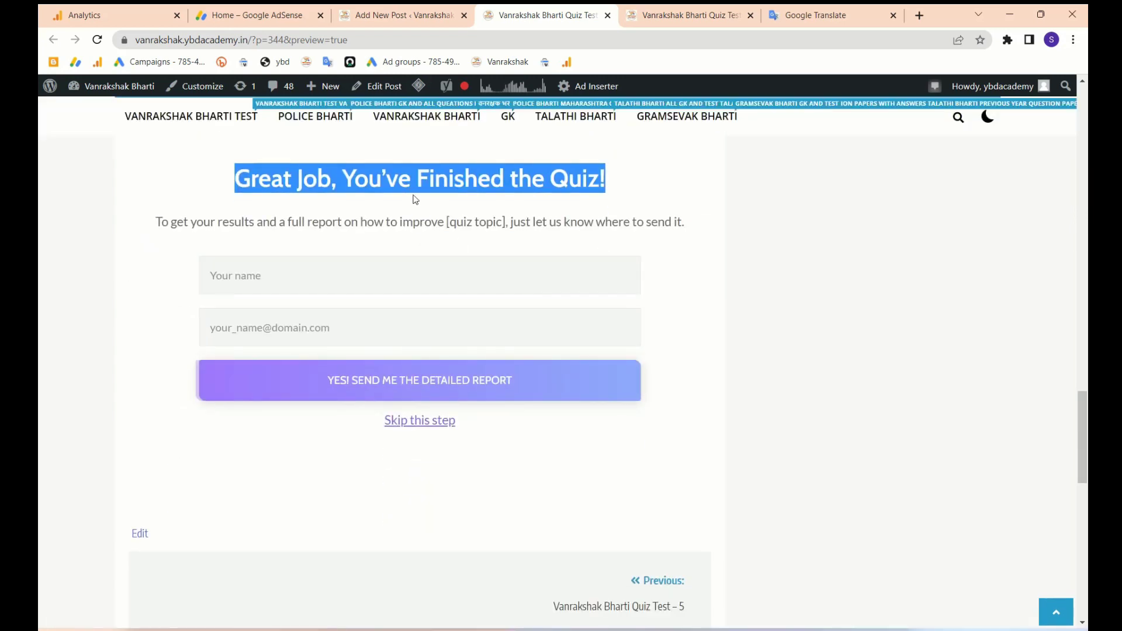
{"action": "left_click", "coordinate": [355, 284]}
{"action": "type", "text": "fasd"}
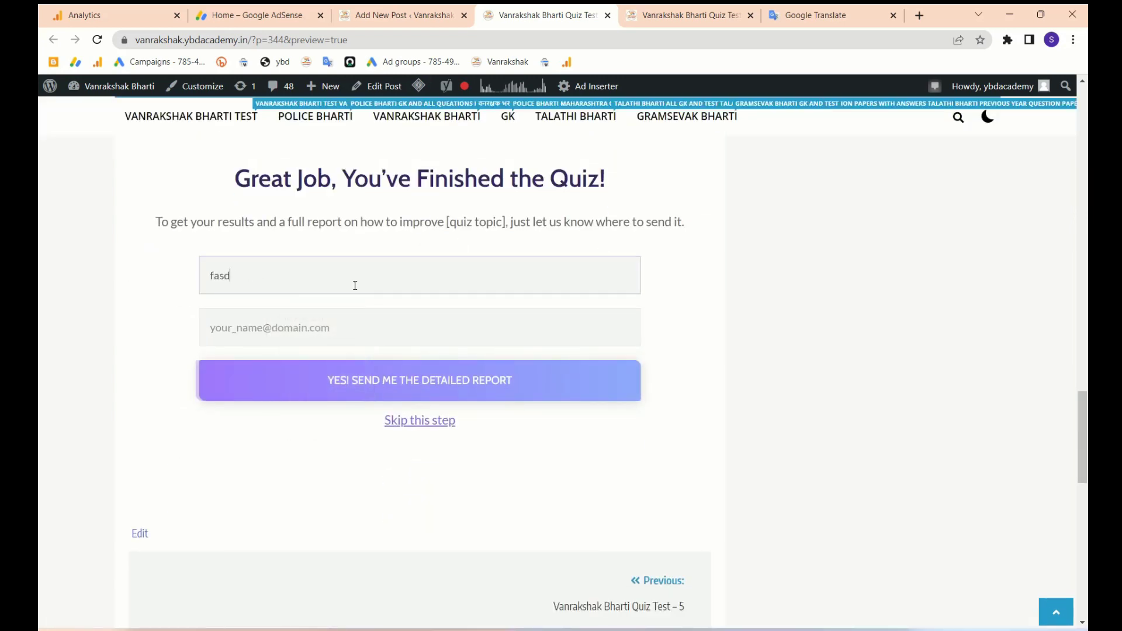
{"action": "type", "text": "sfaasdf"}
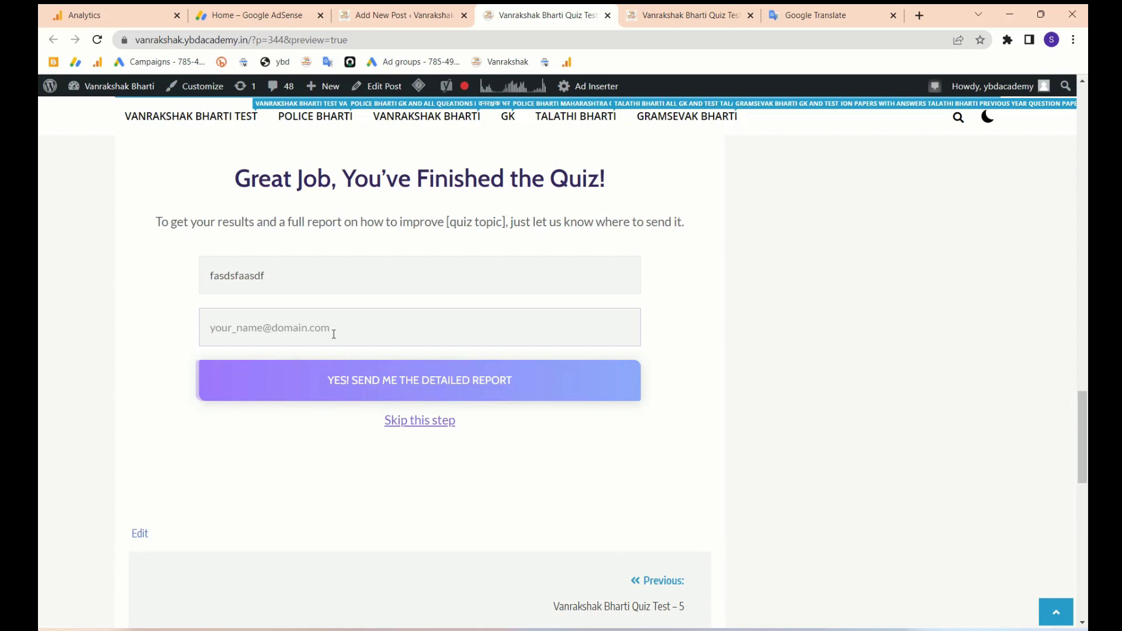
{"action": "left_click", "coordinate": [307, 328]}
- Request the detailed report, return from the 404 page to the homepage, and dismiss the ad
{"action": "left_click", "coordinate": [365, 372]}
{"action": "left_click", "coordinate": [383, 374]}
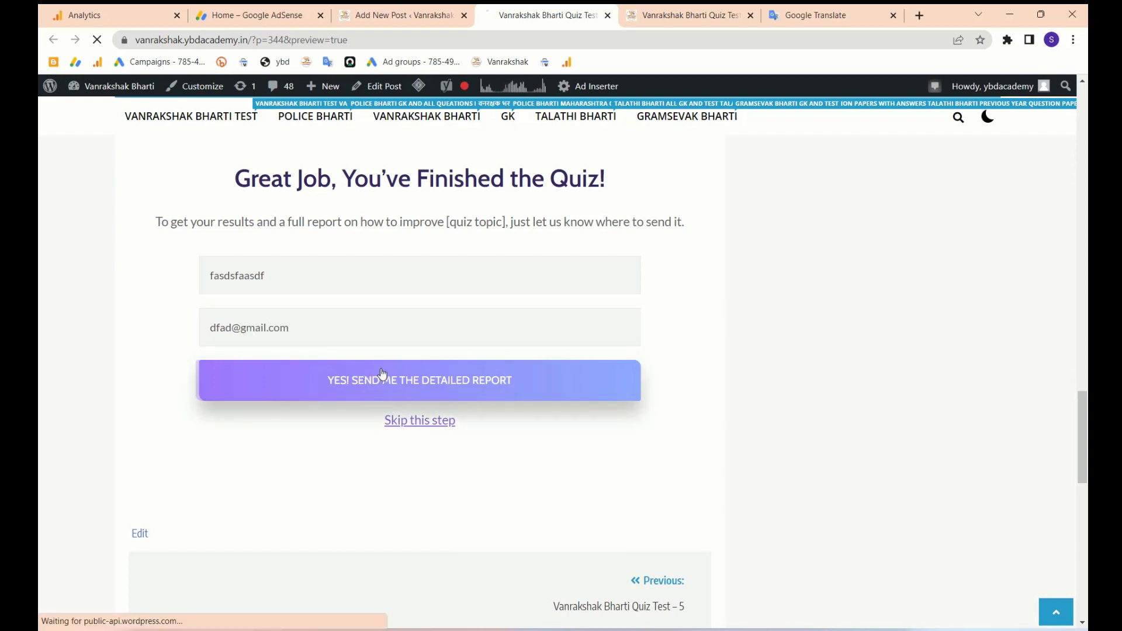
{"action": "scroll", "coordinate": [409, 451], "scroll_direction": "down", "scroll_amount": 1}
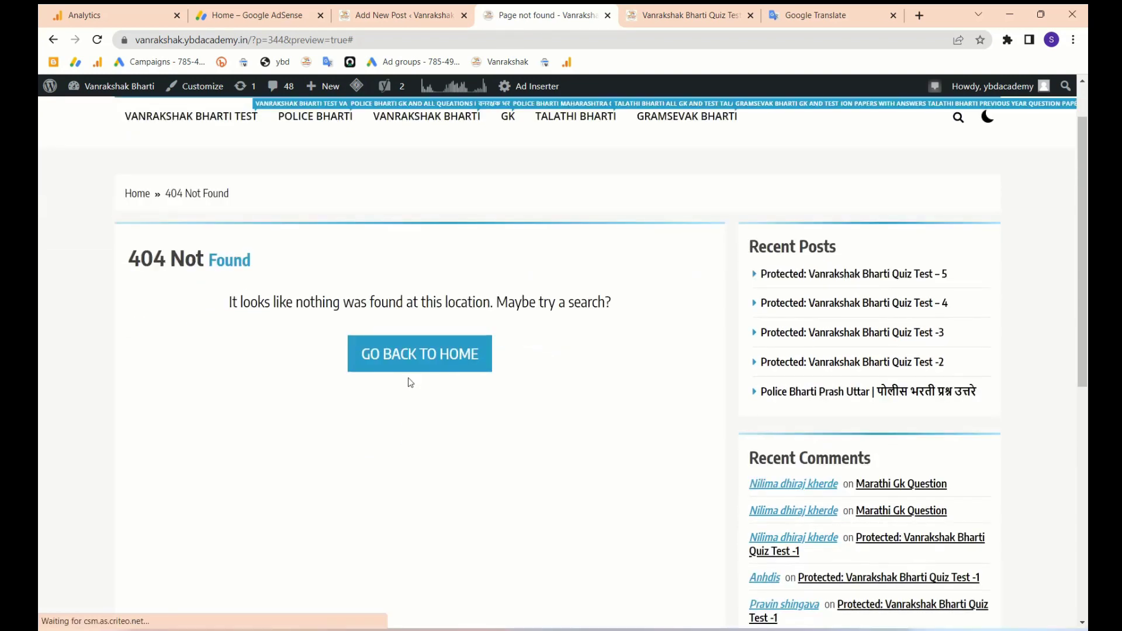
{"action": "left_click", "coordinate": [425, 352]}
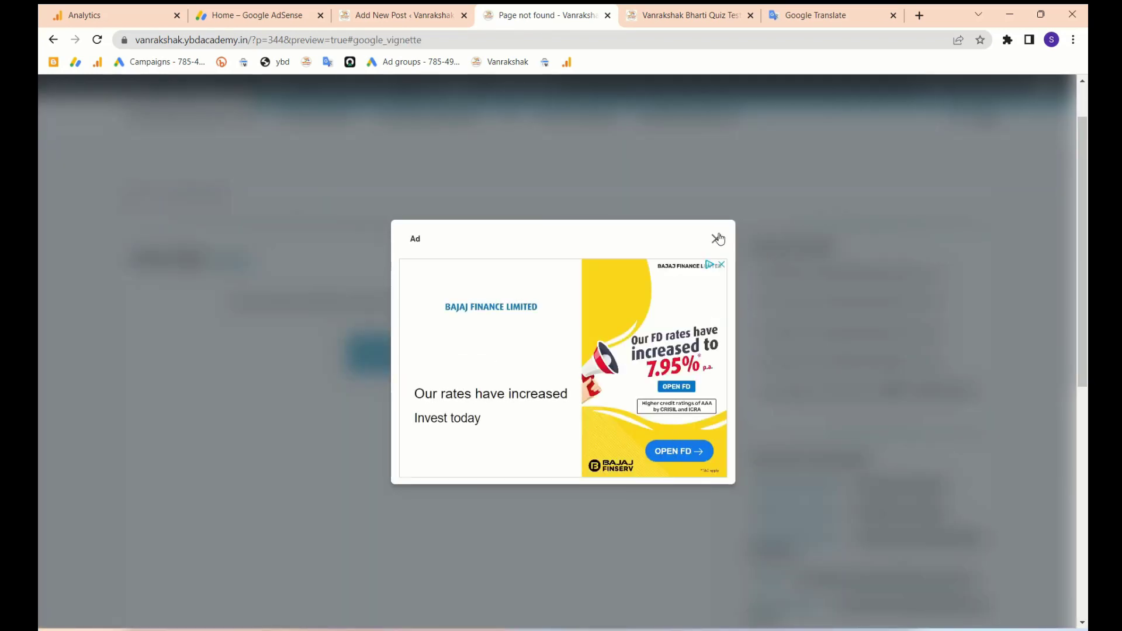
{"action": "left_click", "coordinate": [718, 239]}
{"action": "scroll", "coordinate": [620, 432], "scroll_direction": "down", "scroll_amount": 3}
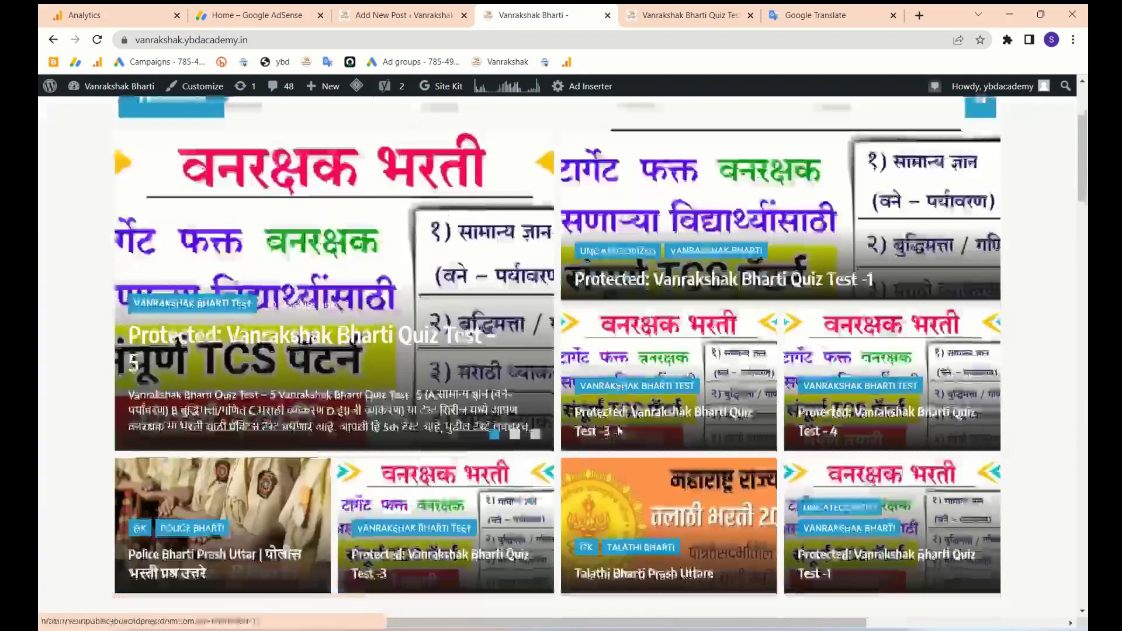
- Preview the draft post from the editor and scroll down to the quiz start box
{"action": "left_click", "coordinate": [401, 16]}
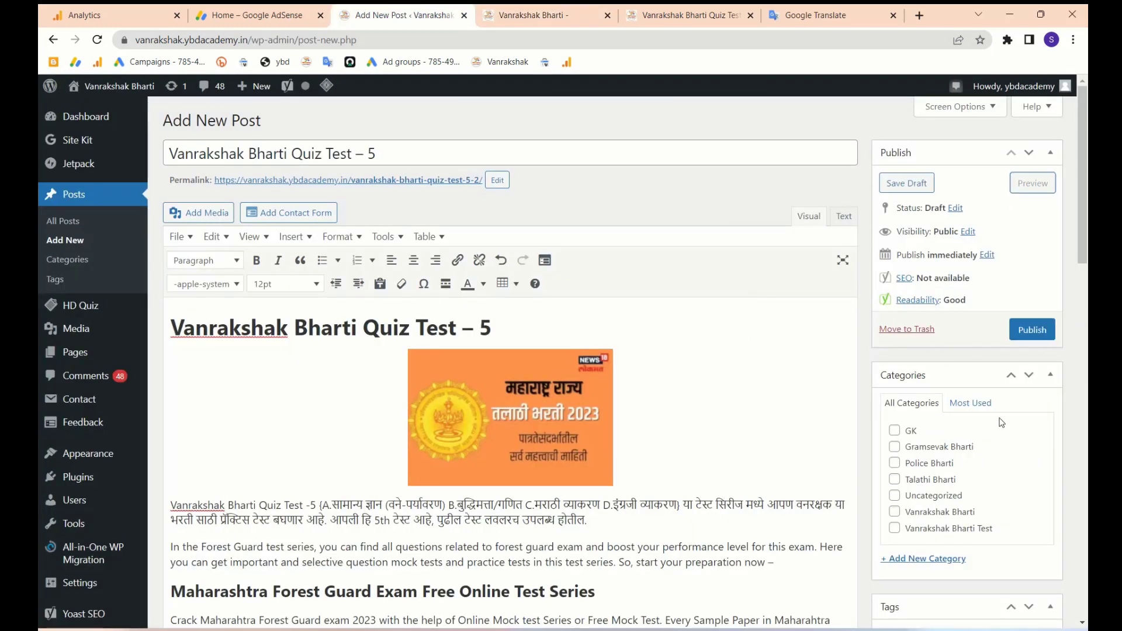
{"action": "left_click", "coordinate": [1030, 182]}
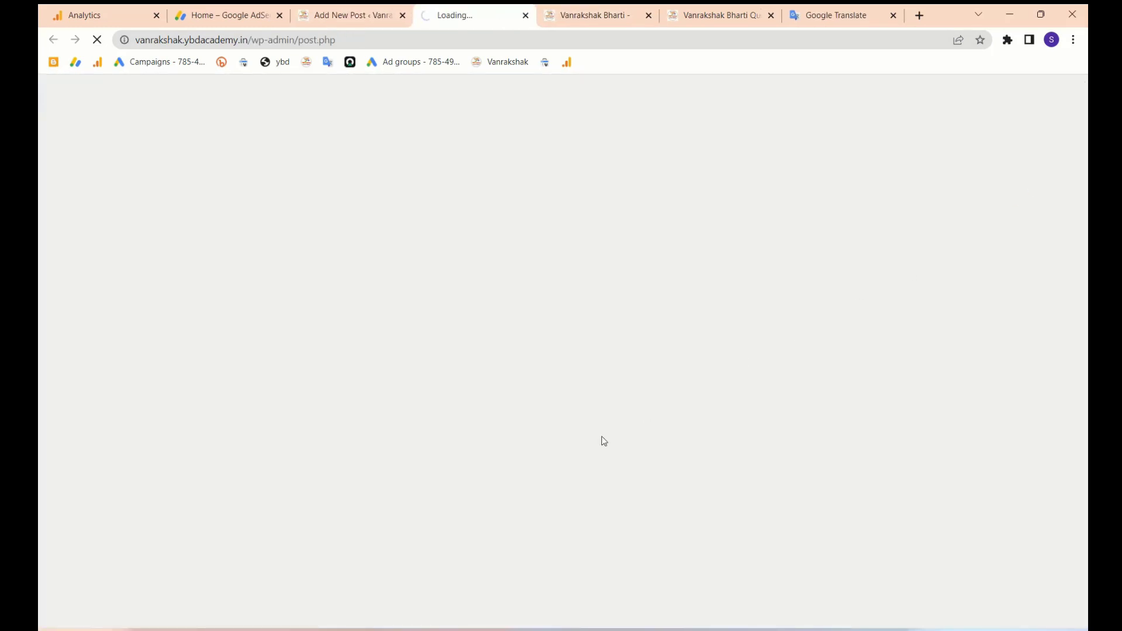
{"action": "scroll", "coordinate": [448, 481], "scroll_direction": "down", "scroll_amount": 10}
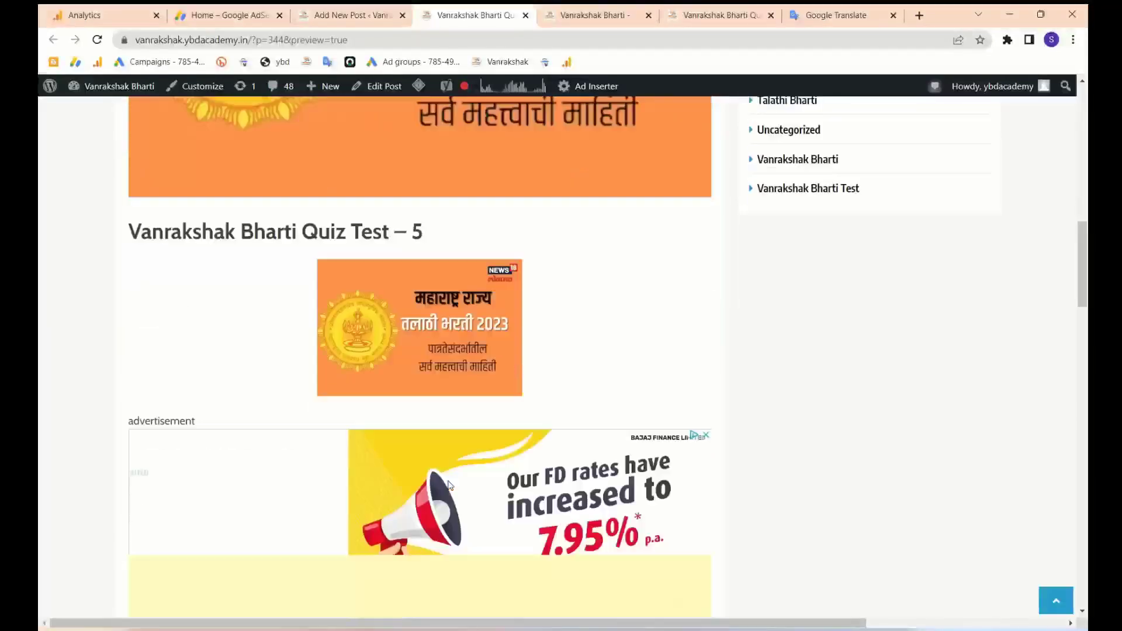
{"action": "scroll", "coordinate": [448, 485], "scroll_direction": "down", "scroll_amount": 10}
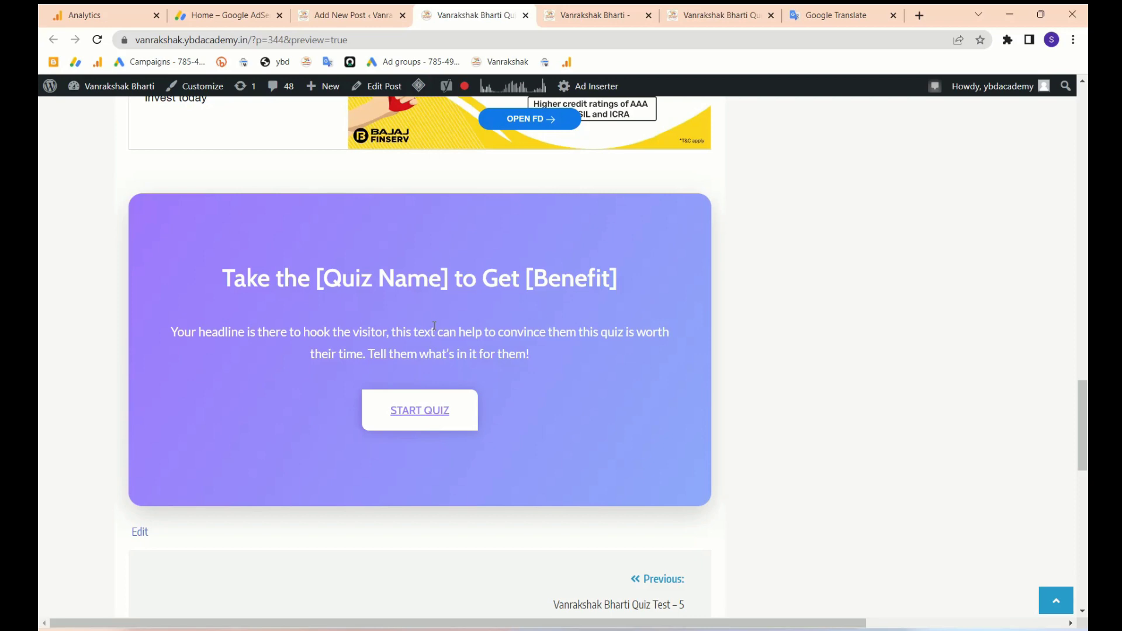
- Return to the Add New Post editor tab and bring up the Thrive Dashboard menu
{"action": "left_click", "coordinate": [346, 16]}
{"action": "mouse_move", "coordinate": [115, 612]}
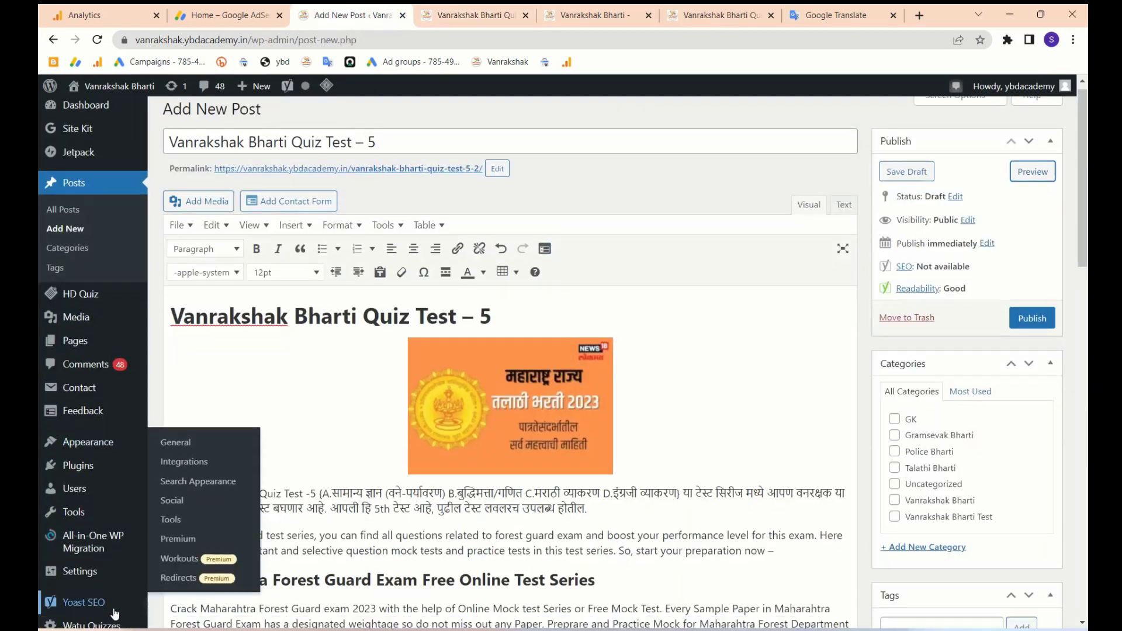
{"action": "scroll", "coordinate": [94, 596], "scroll_direction": "down", "scroll_amount": 5}
{"action": "mouse_move", "coordinate": [75, 581]}
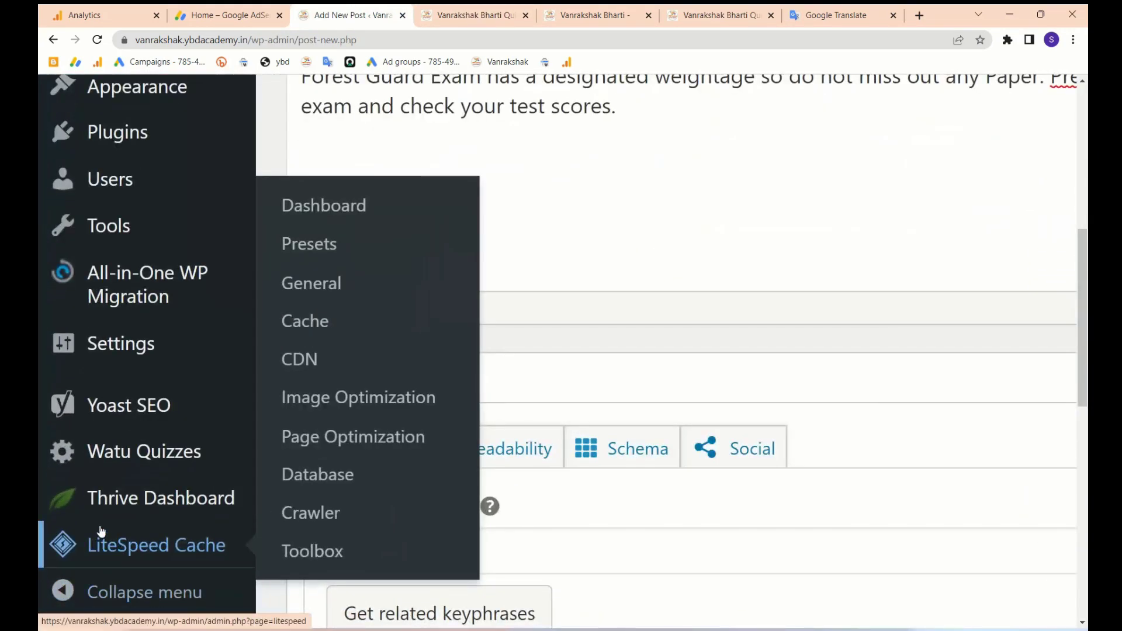
{"action": "mouse_move", "coordinate": [119, 517]}
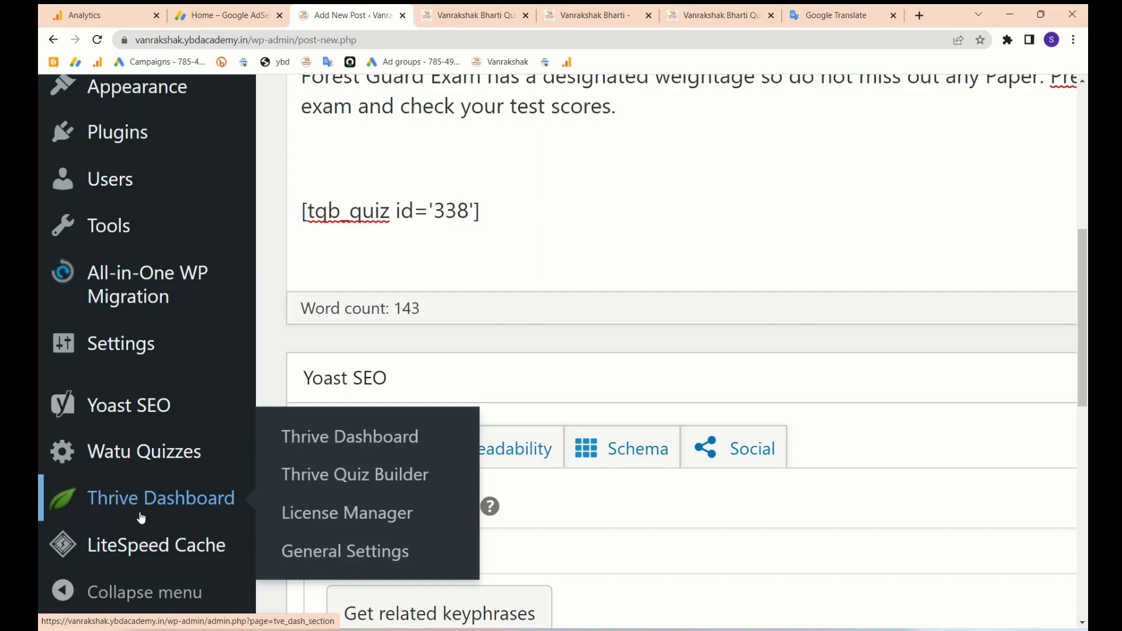
- Leave the editor for Thrive Quiz Builder and add a new quiz built from scratch
{"action": "left_click", "coordinate": [345, 482]}
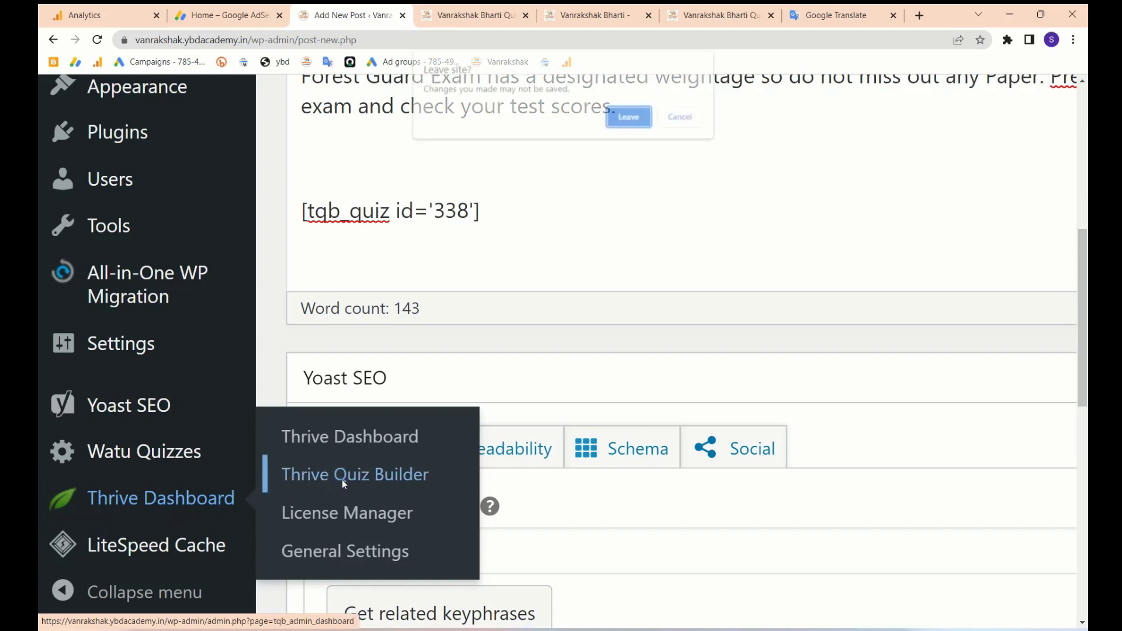
{"action": "left_click", "coordinate": [636, 125]}
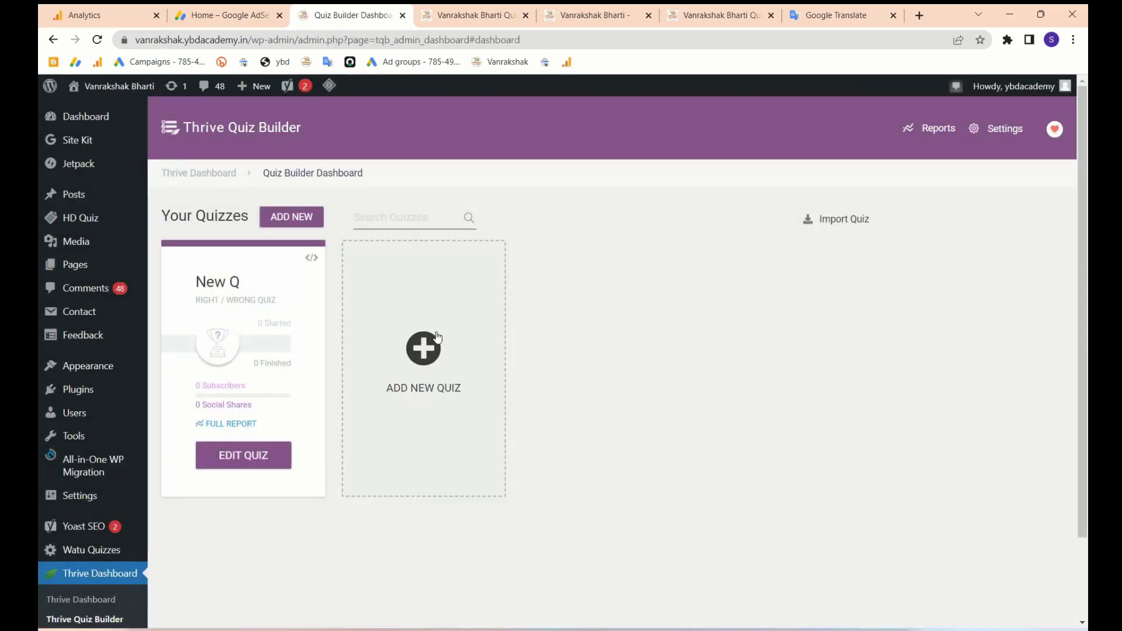
{"action": "left_click", "coordinate": [426, 346]}
{"action": "left_click", "coordinate": [405, 289]}
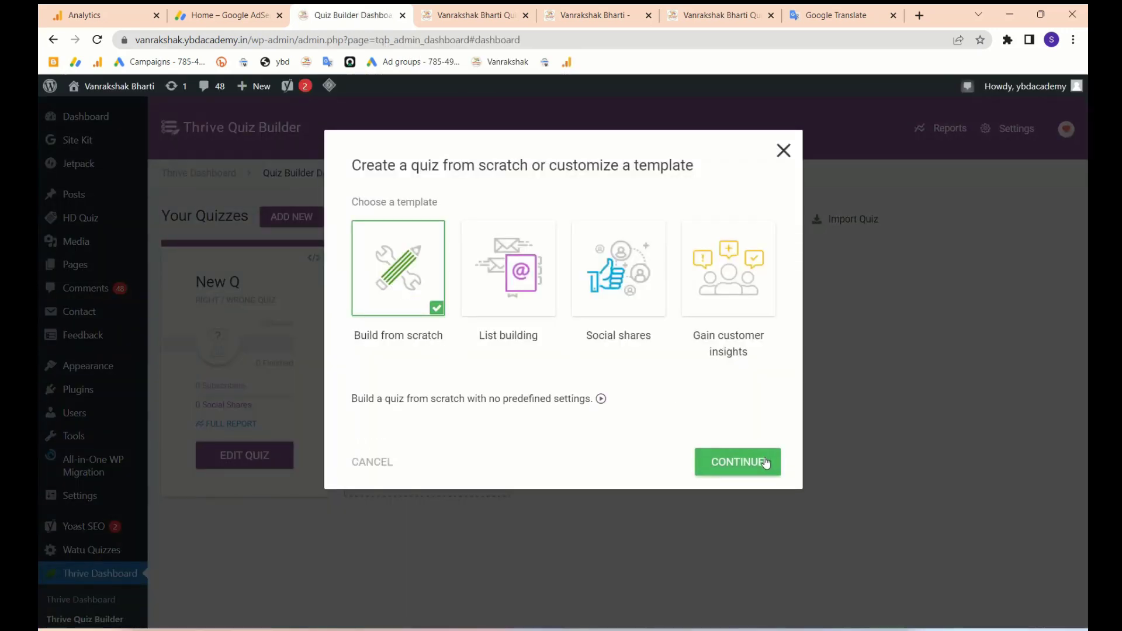
{"action": "left_click", "coordinate": [762, 463]}
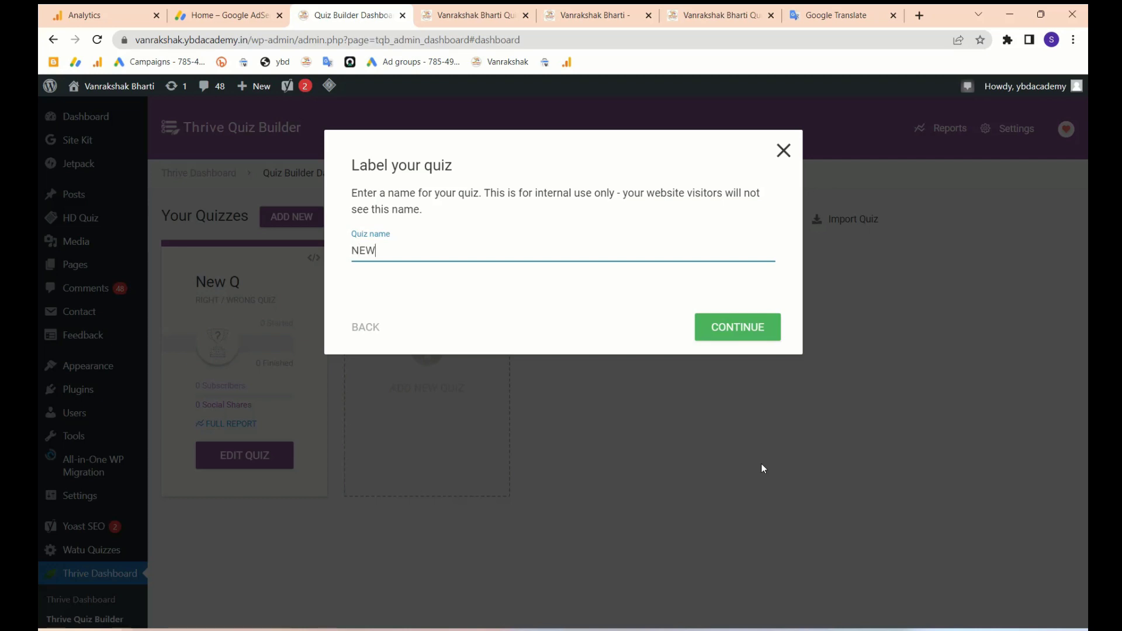
- Confirm the quiz name NEW and save it as Percentage-scored, with feedback shown until Next is pressed
{"action": "left_click", "coordinate": [734, 326]}
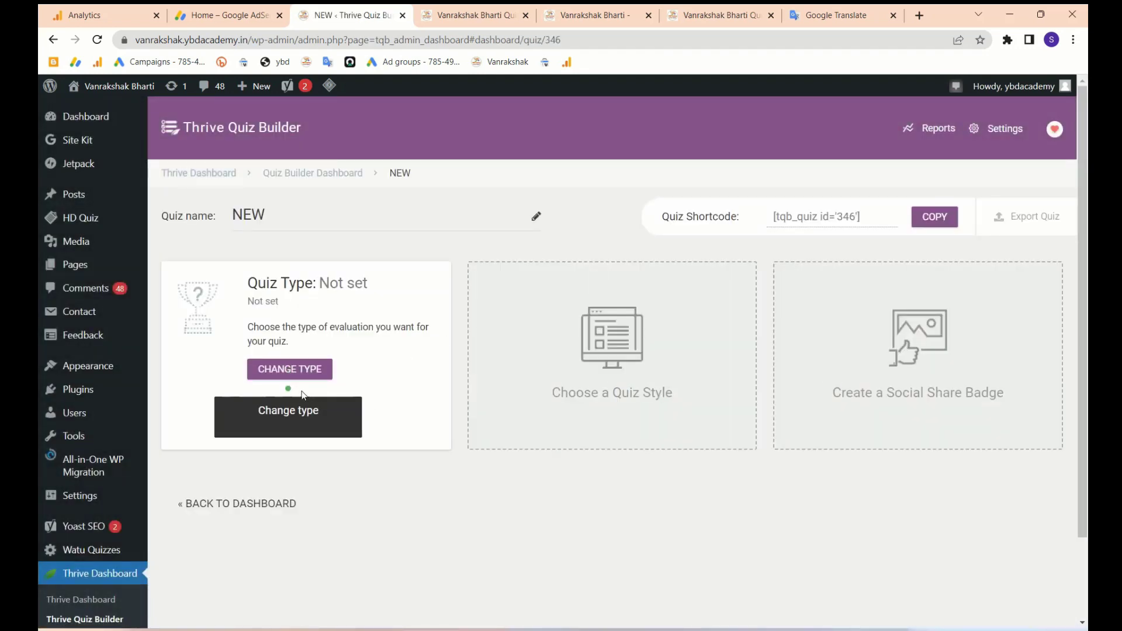
{"action": "left_click", "coordinate": [288, 369]}
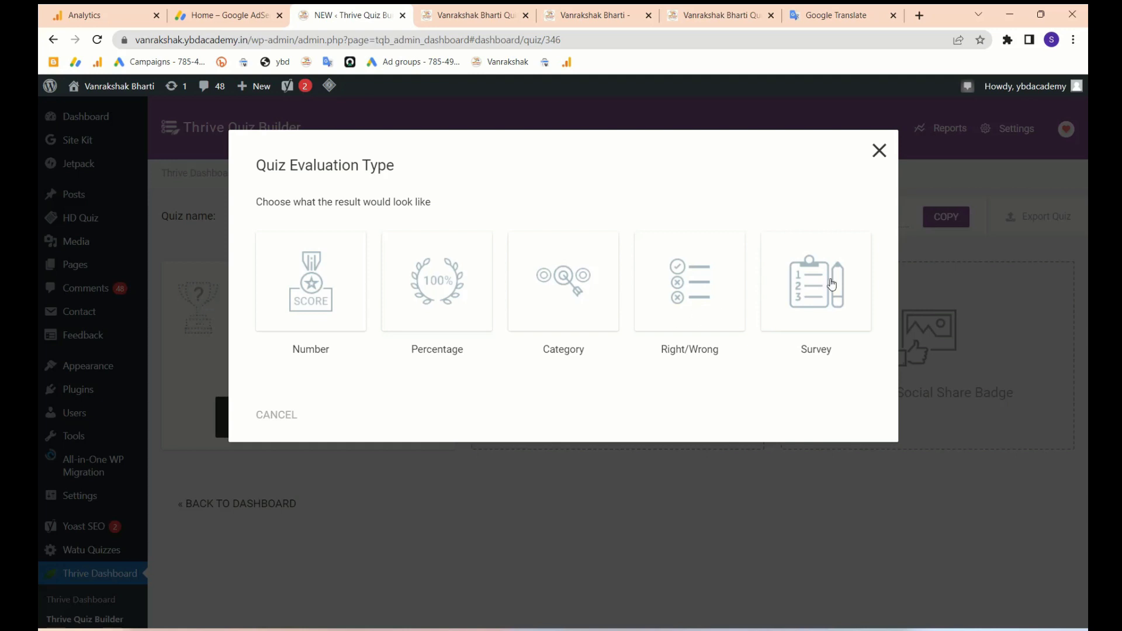
{"action": "left_click", "coordinate": [433, 279]}
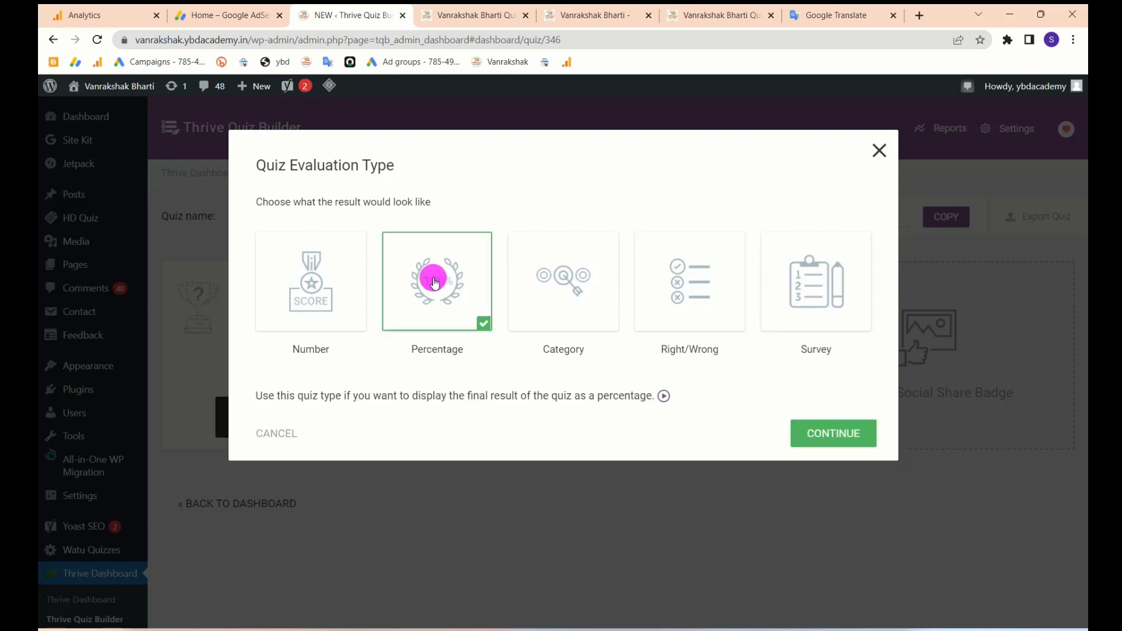
{"action": "left_click", "coordinate": [827, 440]}
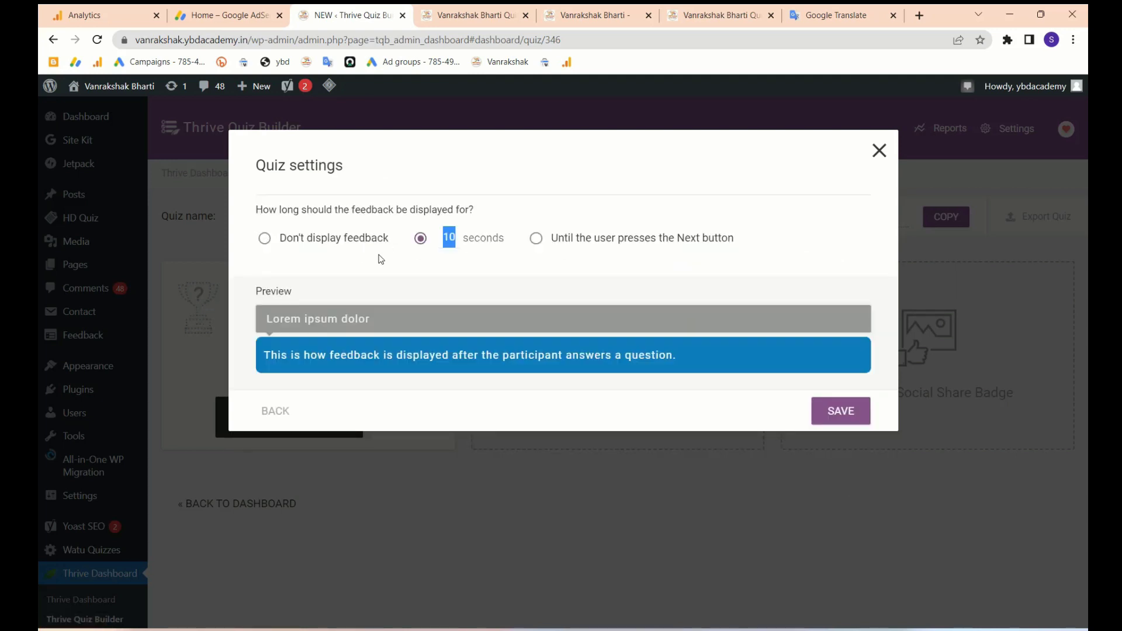
{"action": "left_click", "coordinate": [536, 239]}
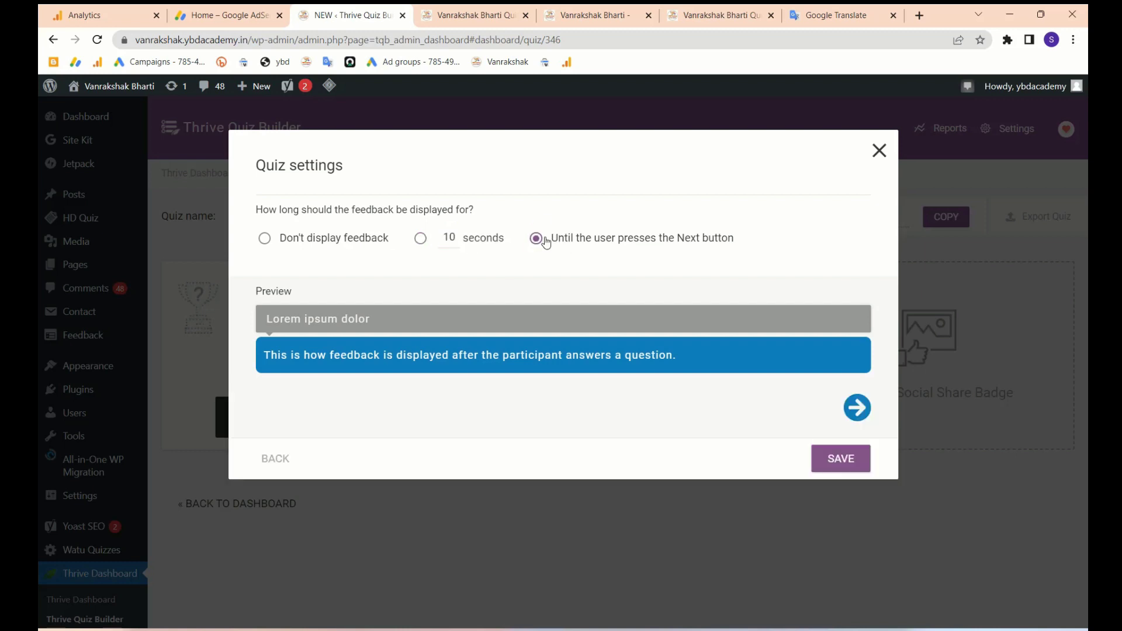
{"action": "left_click", "coordinate": [835, 459]}
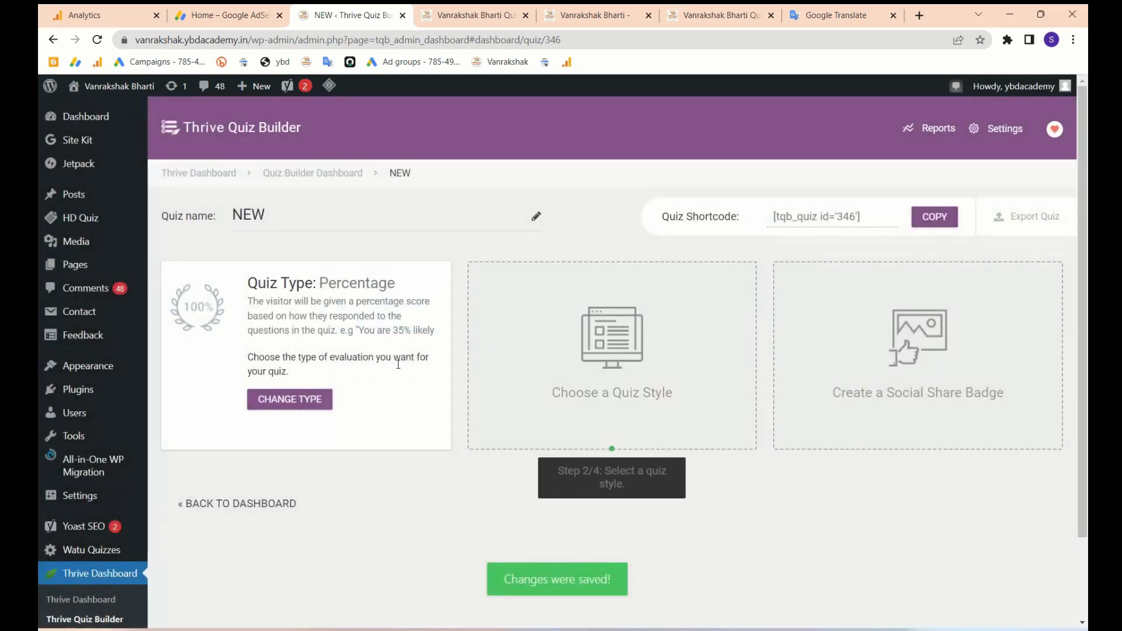
- Reopen the evaluation type, keep Percentage, and close the feedback settings unchanged
{"action": "scroll", "coordinate": [398, 364], "scroll_direction": "down", "scroll_amount": 1}
{"action": "left_click", "coordinate": [288, 348]}
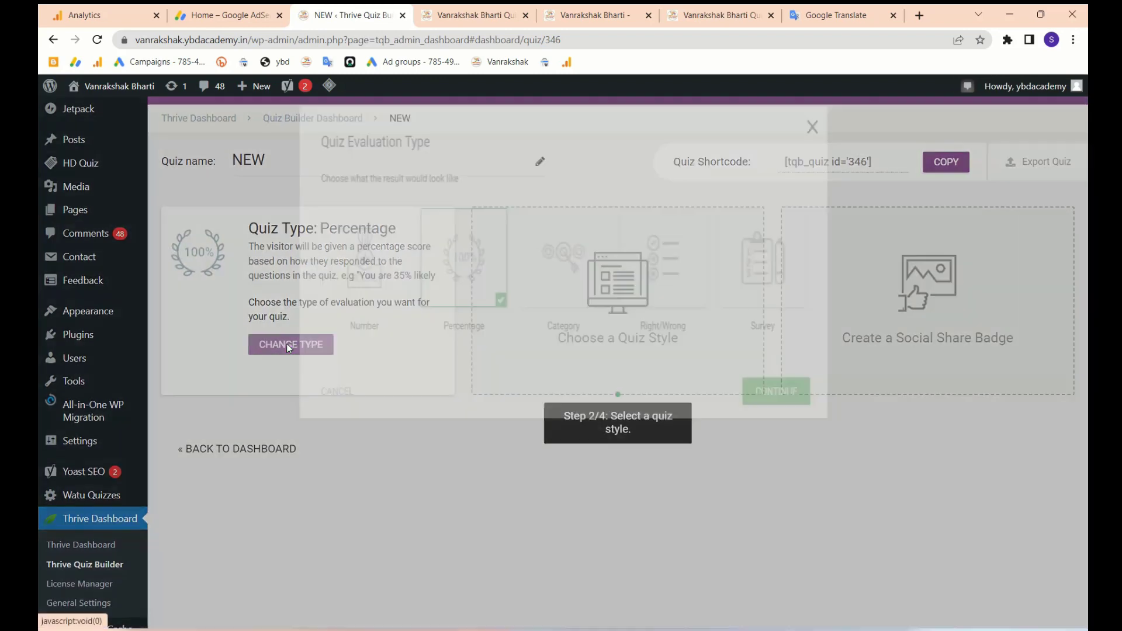
{"action": "left_click", "coordinate": [816, 414]}
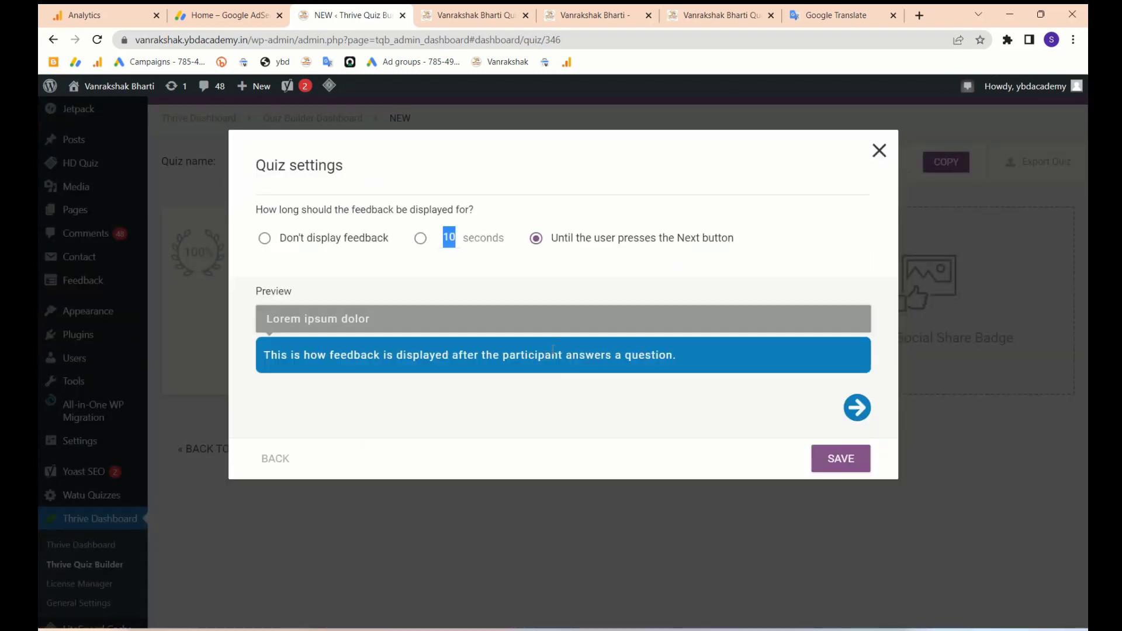
{"action": "left_click", "coordinate": [880, 151]}
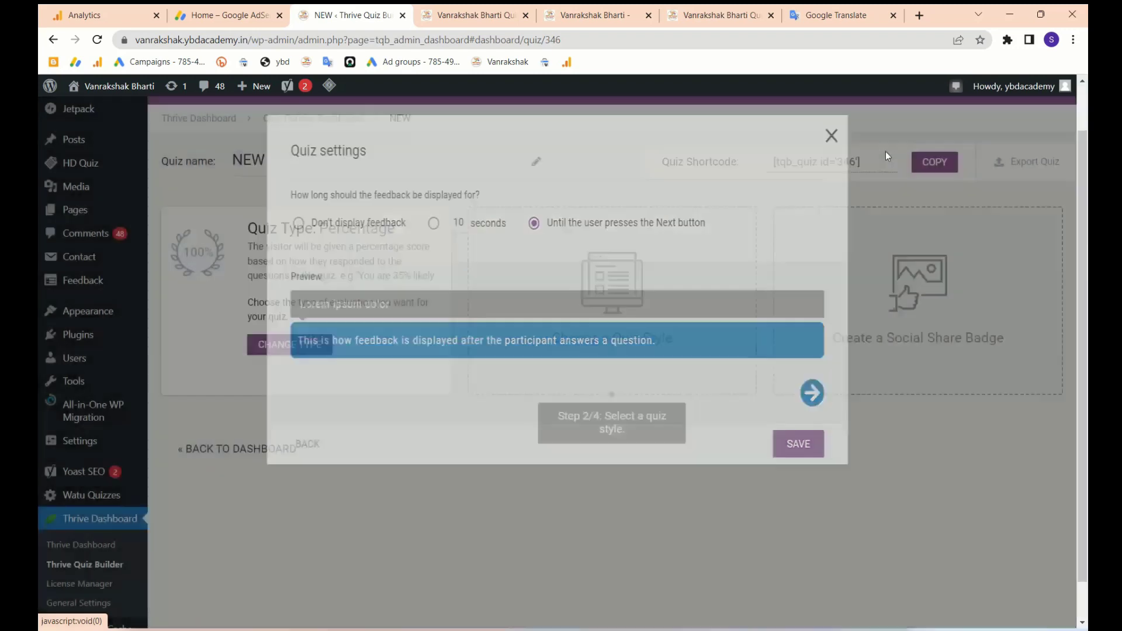
- Apply the Gray Orange style from the Choose a Quiz Style list to quiz NEW
{"action": "scroll", "coordinate": [504, 401], "scroll_direction": "down", "scroll_amount": 10}
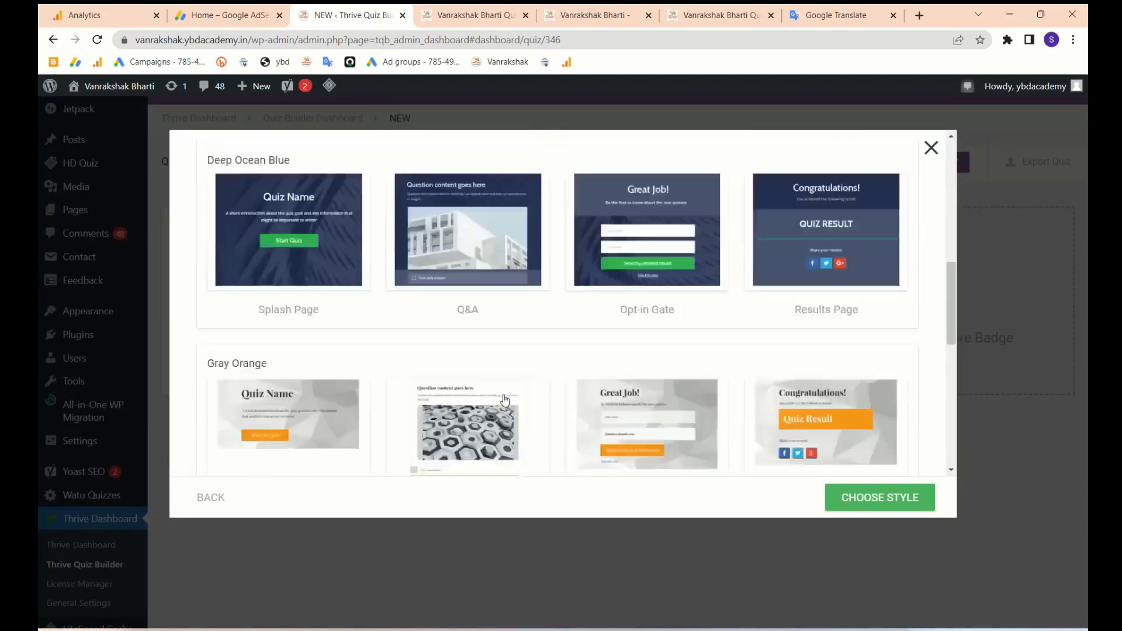
{"action": "left_click", "coordinate": [877, 499]}
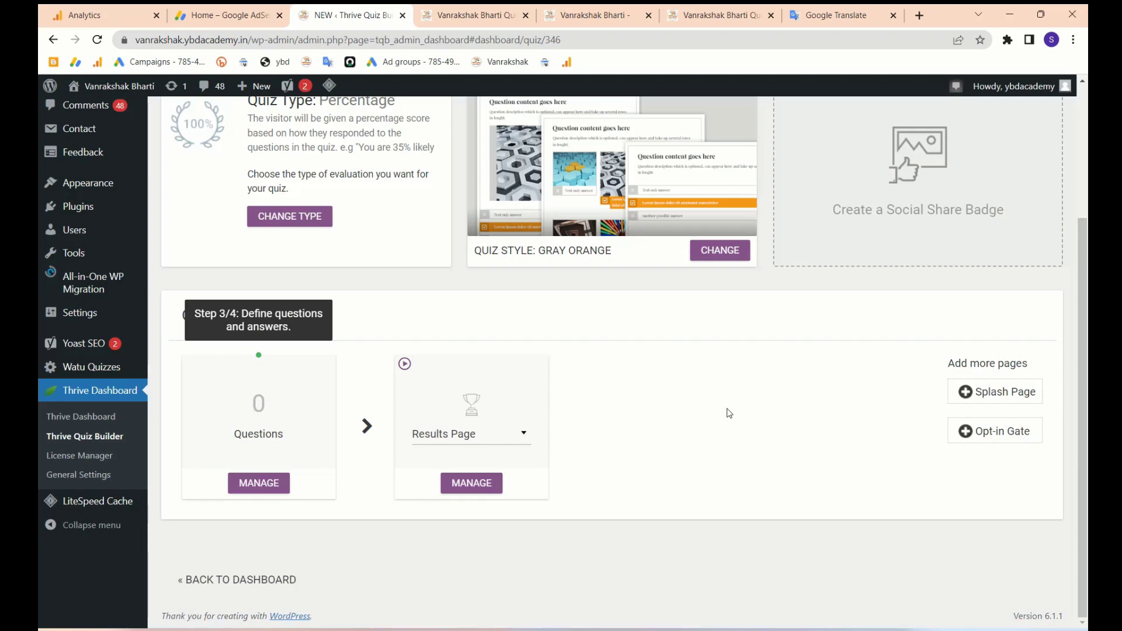
{"action": "scroll", "coordinate": [729, 413], "scroll_direction": "up", "scroll_amount": 3}
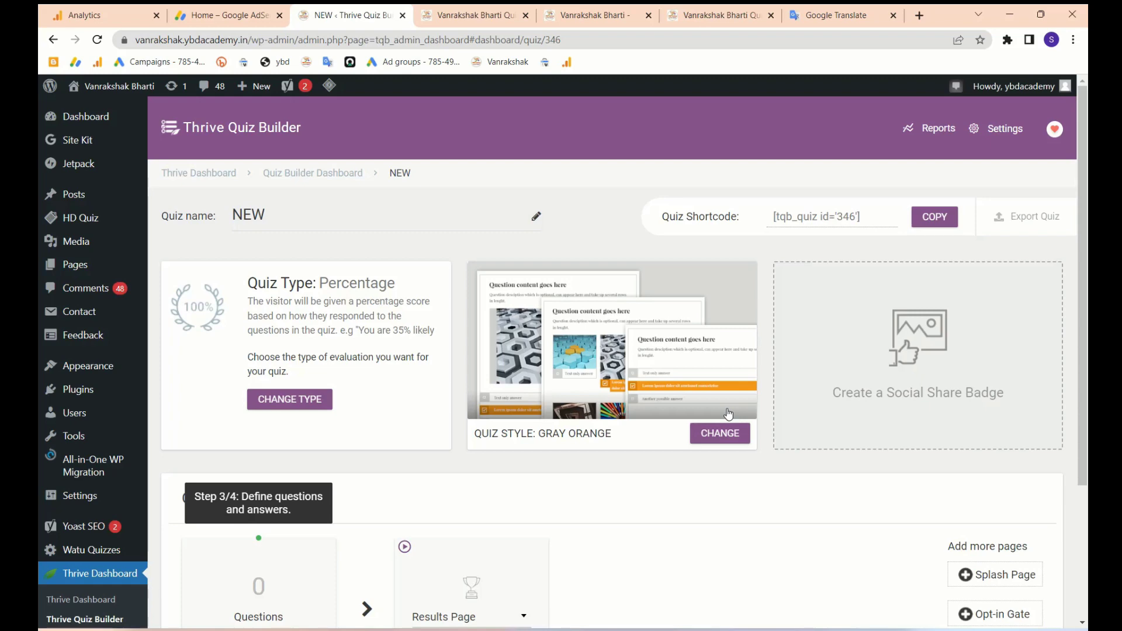
{"action": "scroll", "coordinate": [729, 413], "scroll_direction": "down", "scroll_amount": 3}
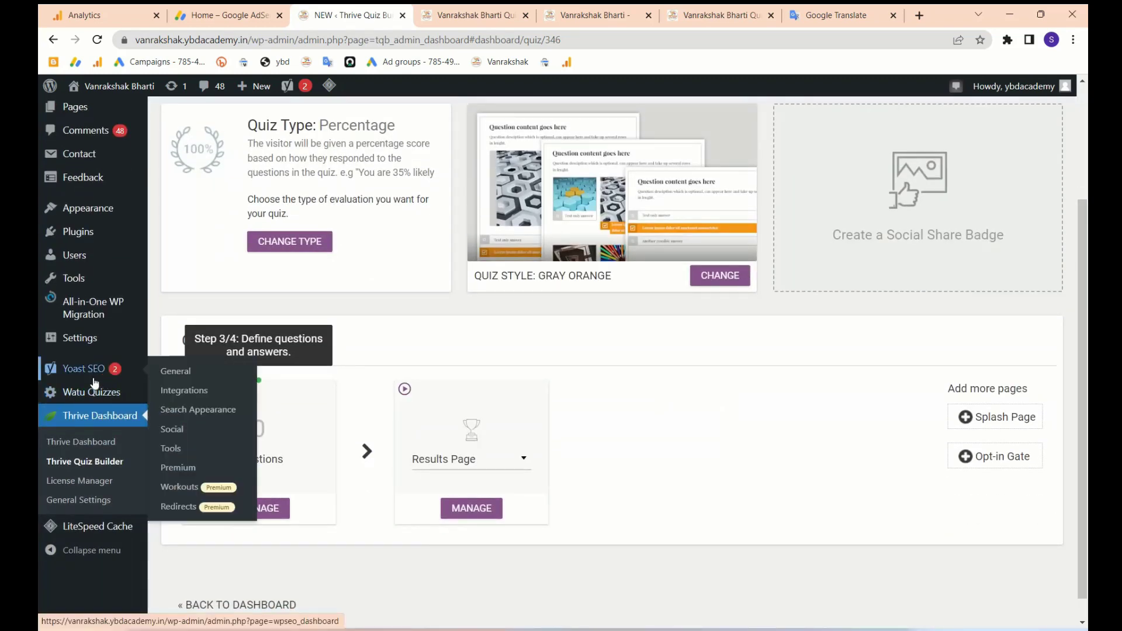
- Open Watu Quizzes and close the site homepage and duplicate quiz post tabs
{"action": "mouse_move", "coordinate": [71, 396]}
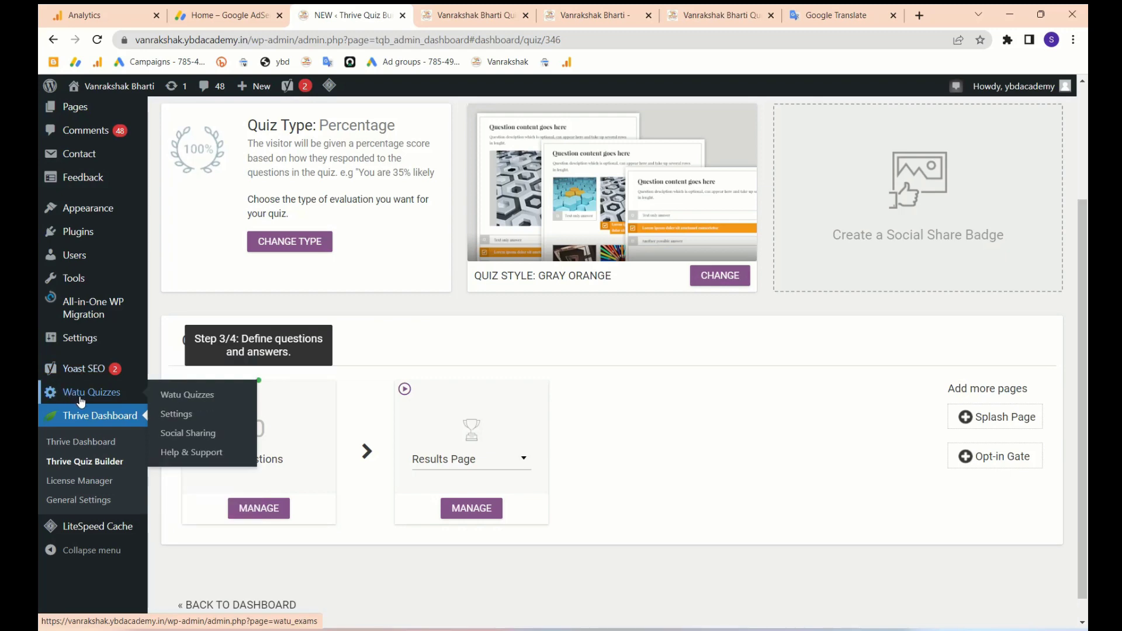
{"action": "left_click", "coordinate": [81, 401]}
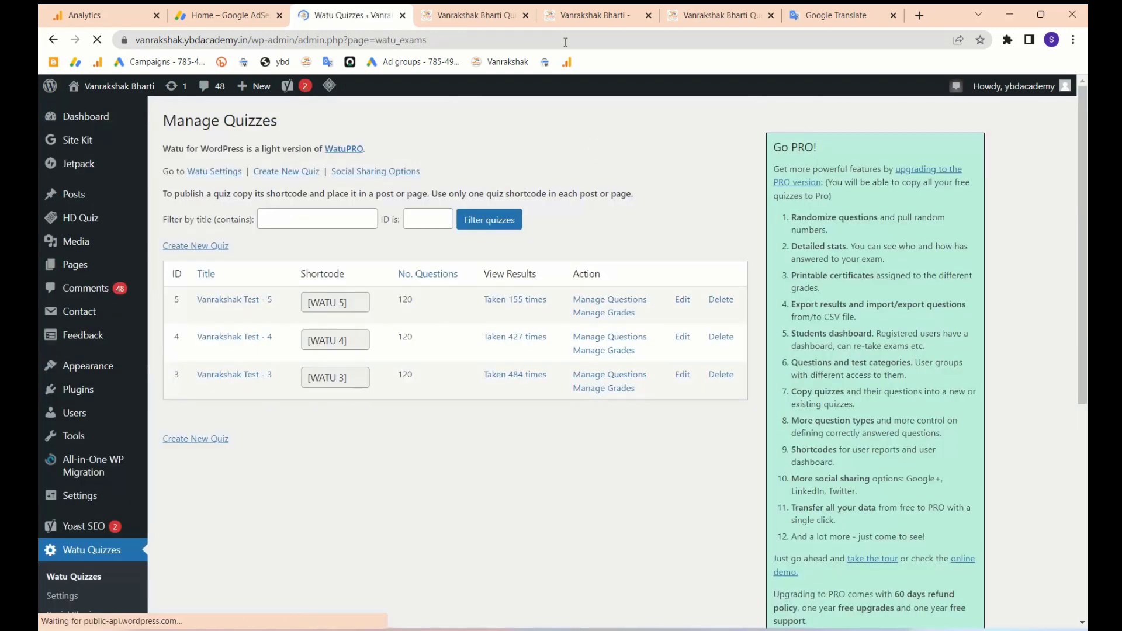
{"action": "left_click", "coordinate": [573, 24]}
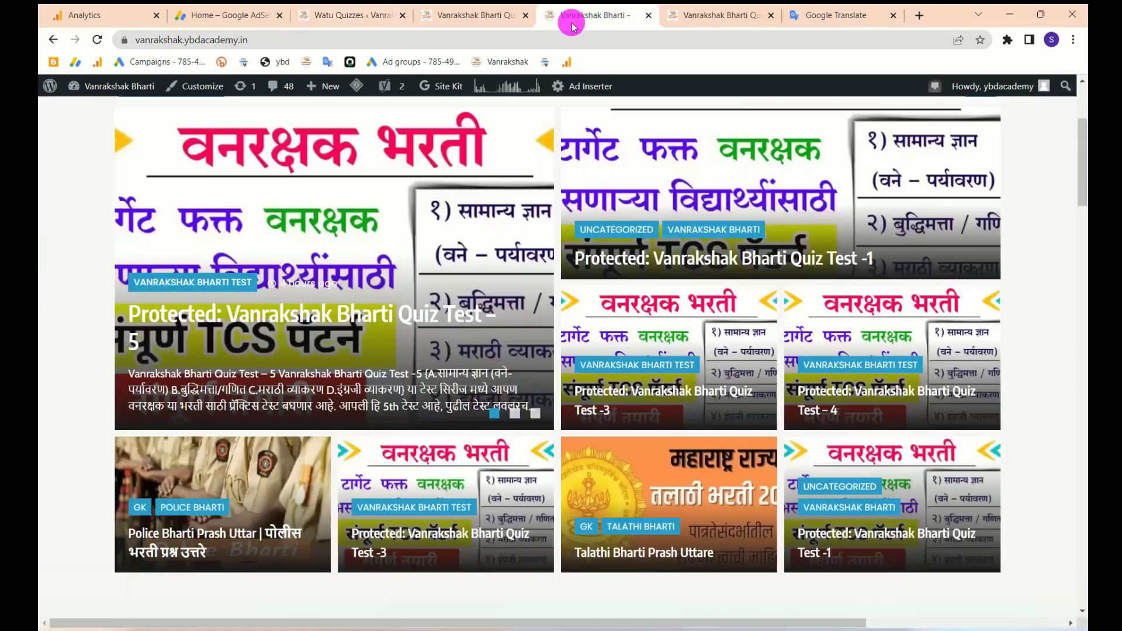
{"action": "left_click", "coordinate": [649, 16]}
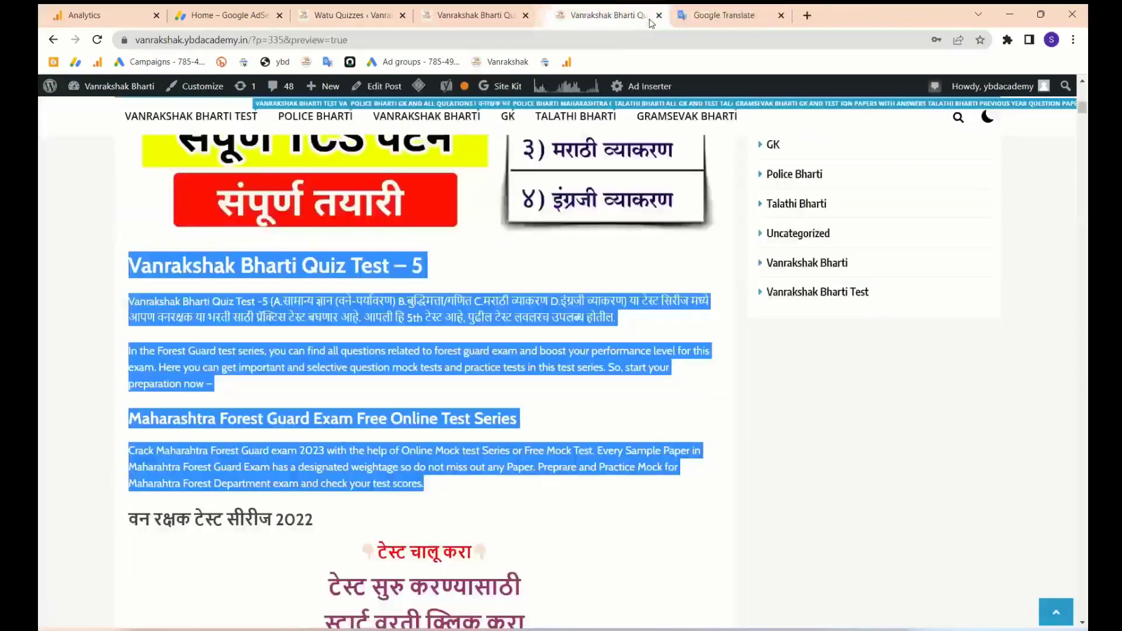
{"action": "left_click", "coordinate": [659, 15]}
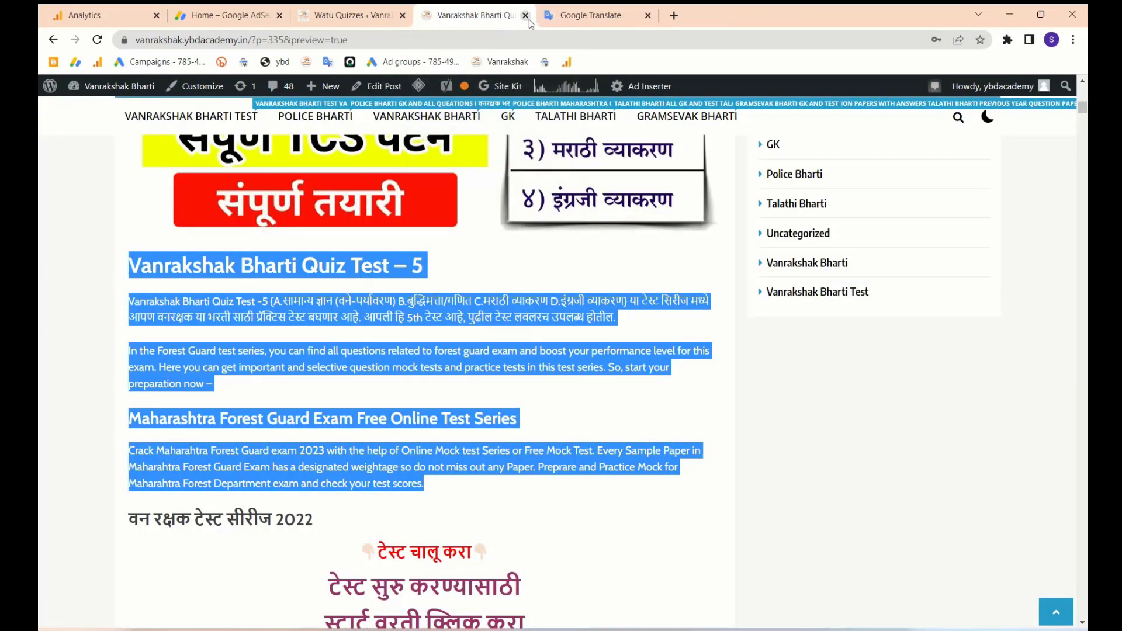
- Reload and review the Quiz Test 5 preview, then return to the Watu Quizzes tab
{"action": "scroll", "coordinate": [457, 308], "scroll_direction": "down", "scroll_amount": 10}
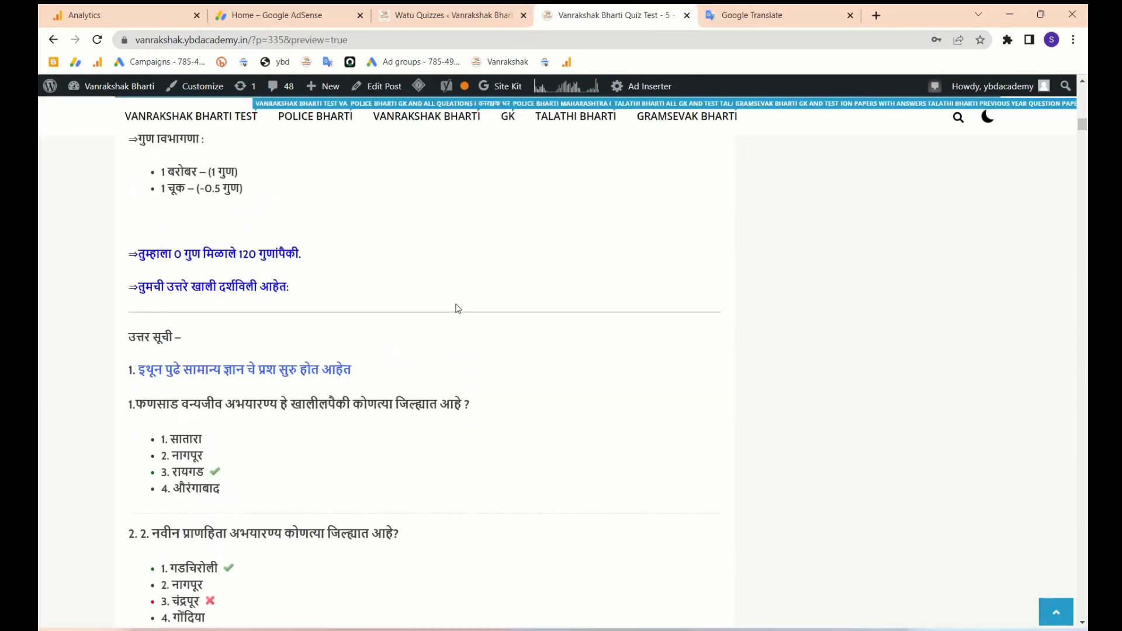
{"action": "scroll", "coordinate": [450, 315], "scroll_direction": "up", "scroll_amount": 5}
{"action": "left_click", "coordinate": [97, 41]}
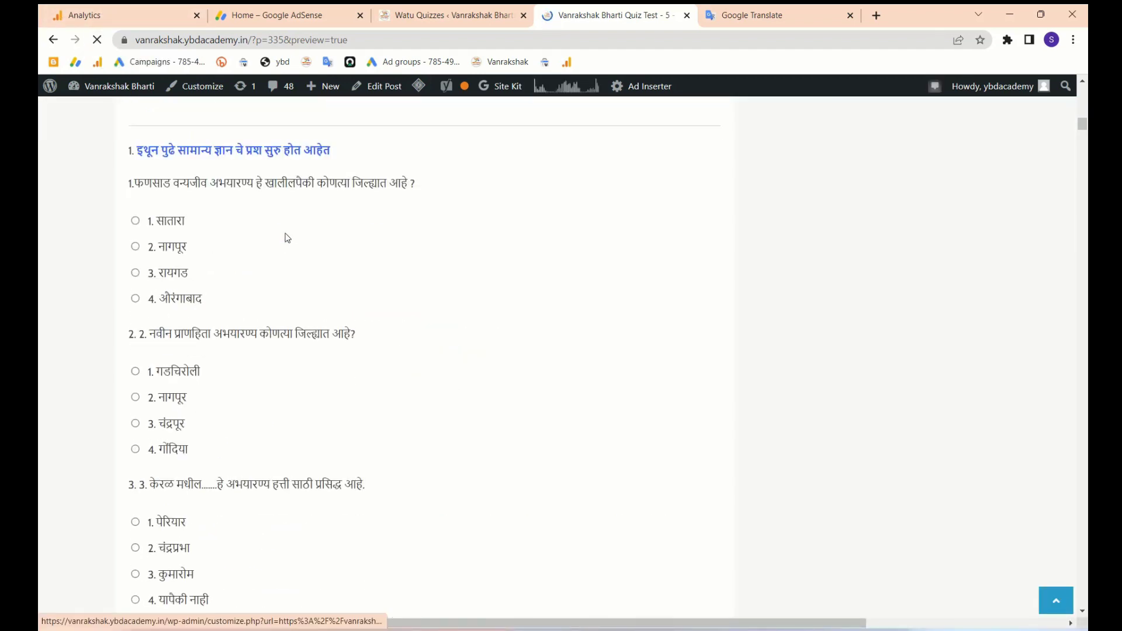
{"action": "scroll", "coordinate": [366, 298], "scroll_direction": "up", "scroll_amount": 2}
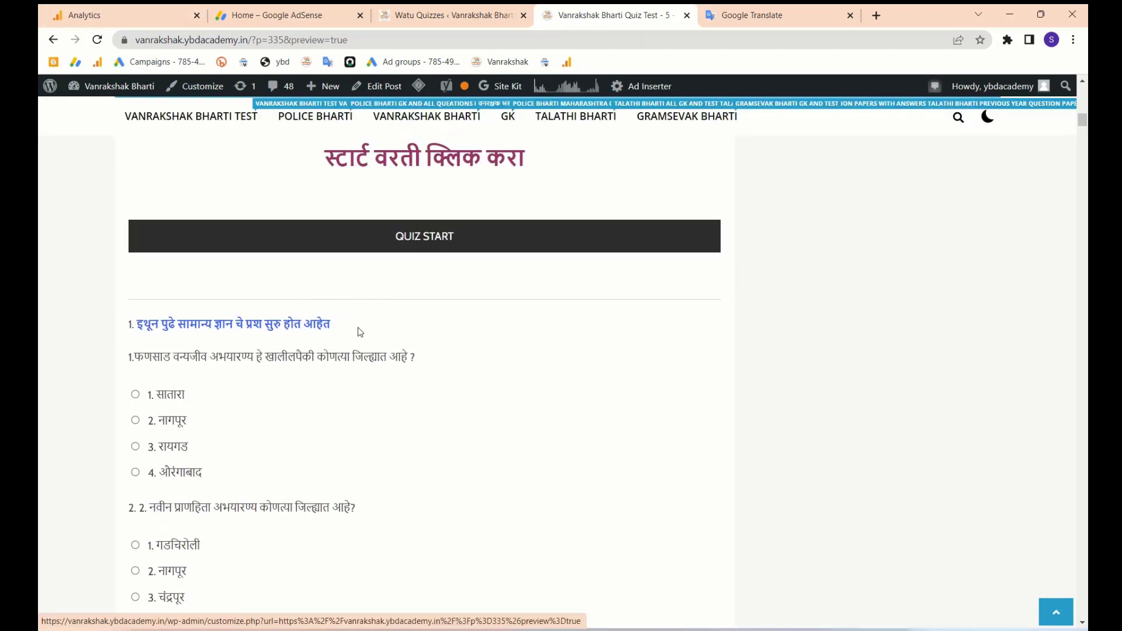
{"action": "scroll", "coordinate": [434, 338], "scroll_direction": "down", "scroll_amount": 20}
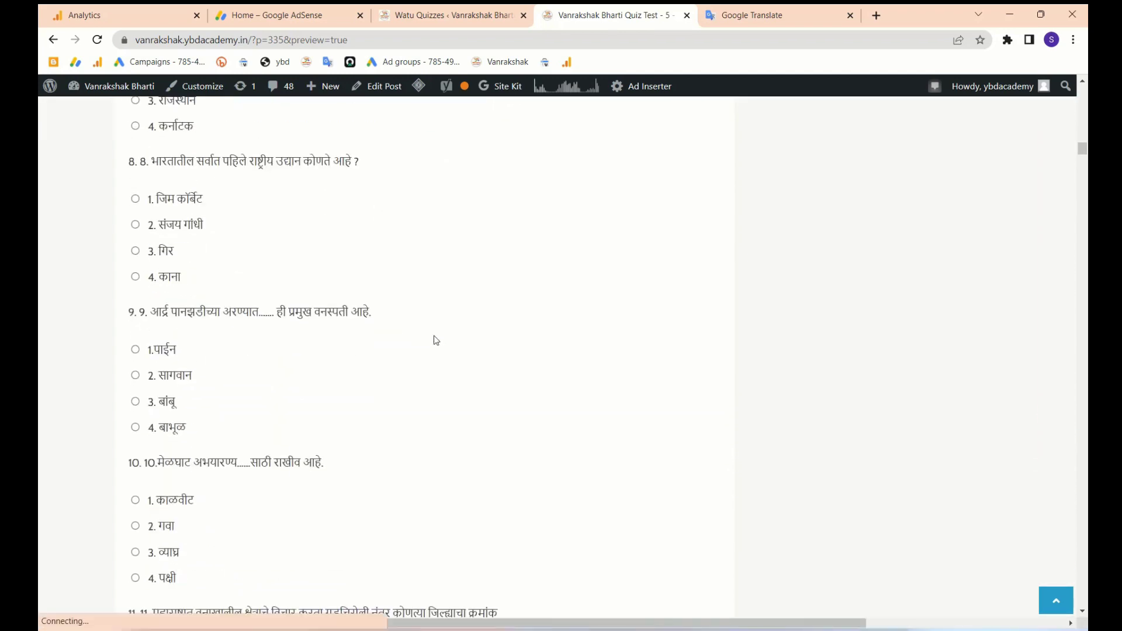
{"action": "scroll", "coordinate": [434, 341], "scroll_direction": "down", "scroll_amount": 6}
{"action": "scroll", "coordinate": [380, 380], "scroll_direction": "up", "scroll_amount": 2}
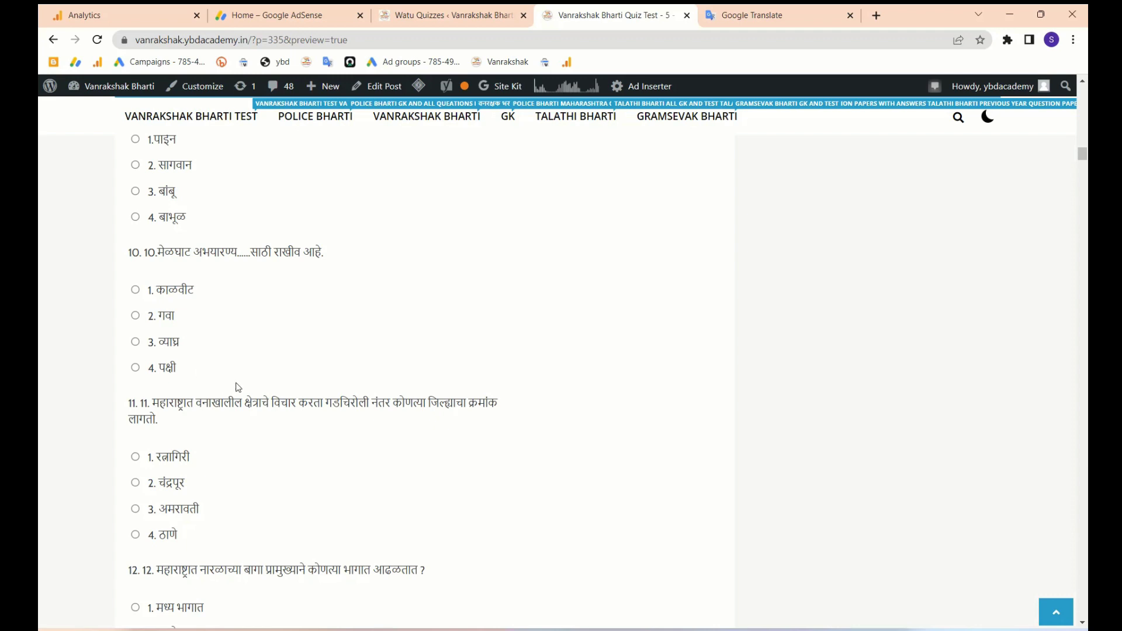
{"action": "scroll", "coordinate": [238, 392], "scroll_direction": "down", "scroll_amount": 2}
{"action": "scroll", "coordinate": [238, 389], "scroll_direction": "up", "scroll_amount": 18}
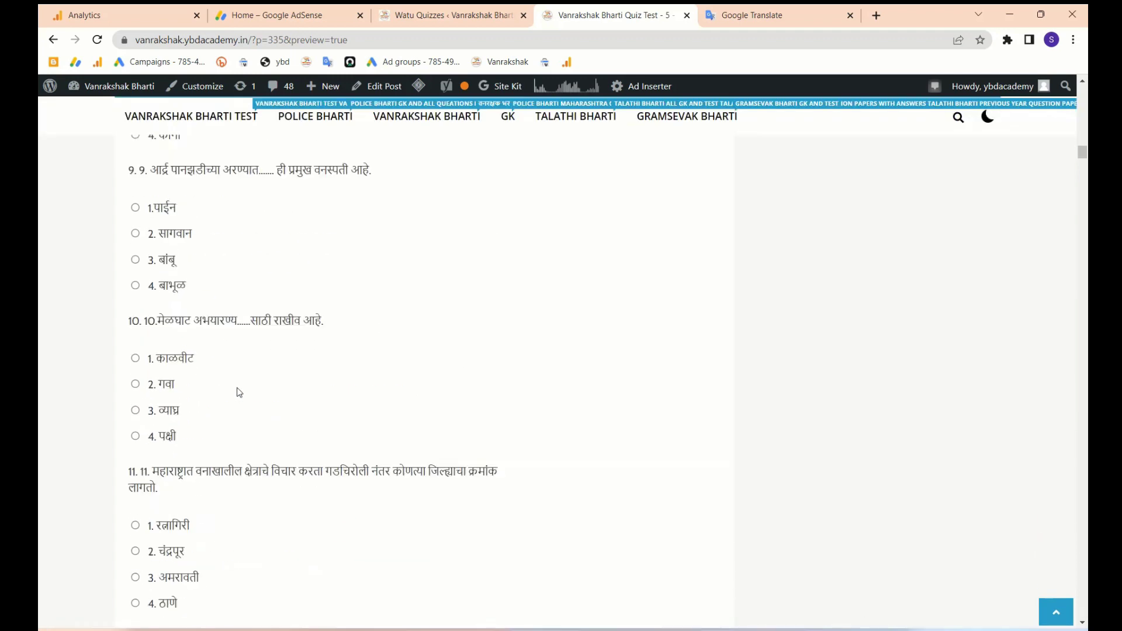
{"action": "scroll", "coordinate": [175, 322], "scroll_direction": "up", "scroll_amount": 8}
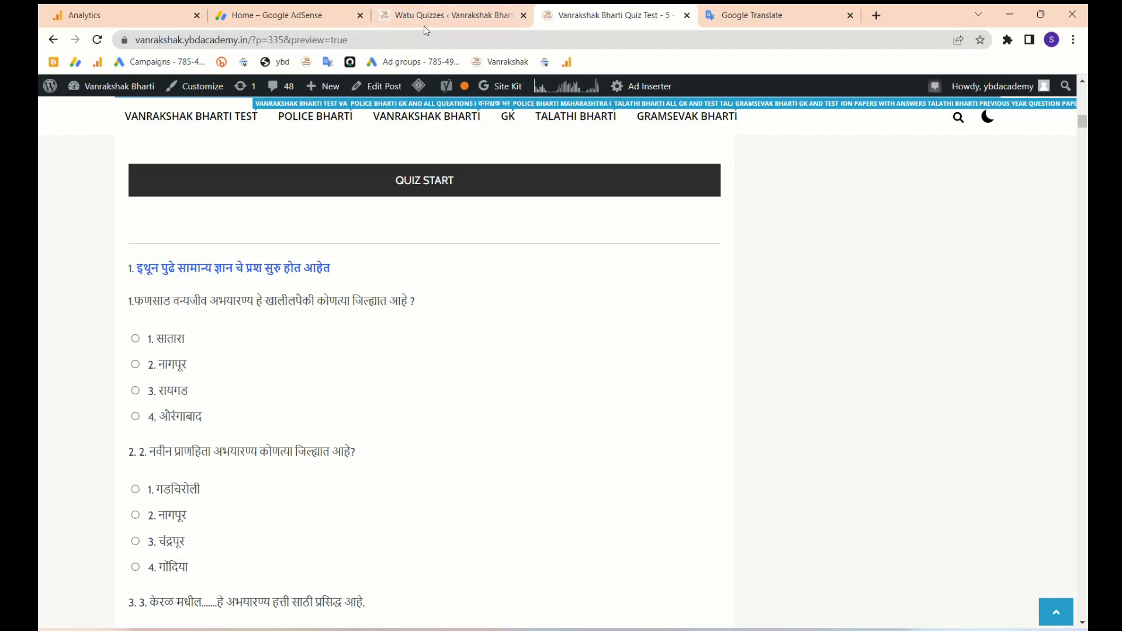
{"action": "left_click", "coordinate": [414, 12]}
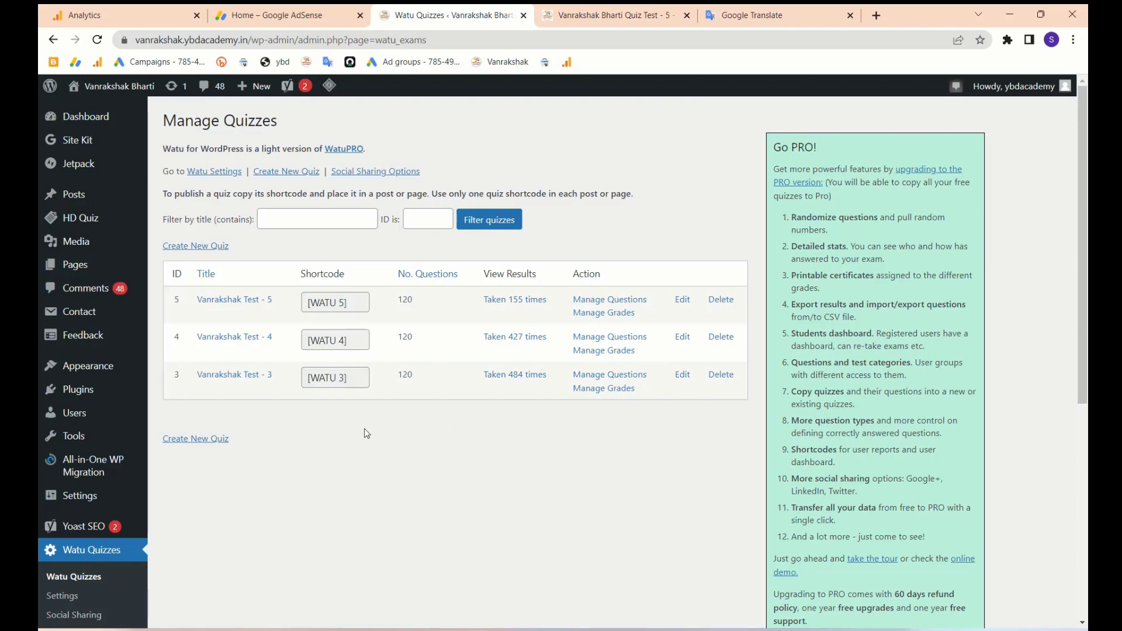
{"action": "scroll", "coordinate": [213, 489], "scroll_direction": "down", "scroll_amount": 1}
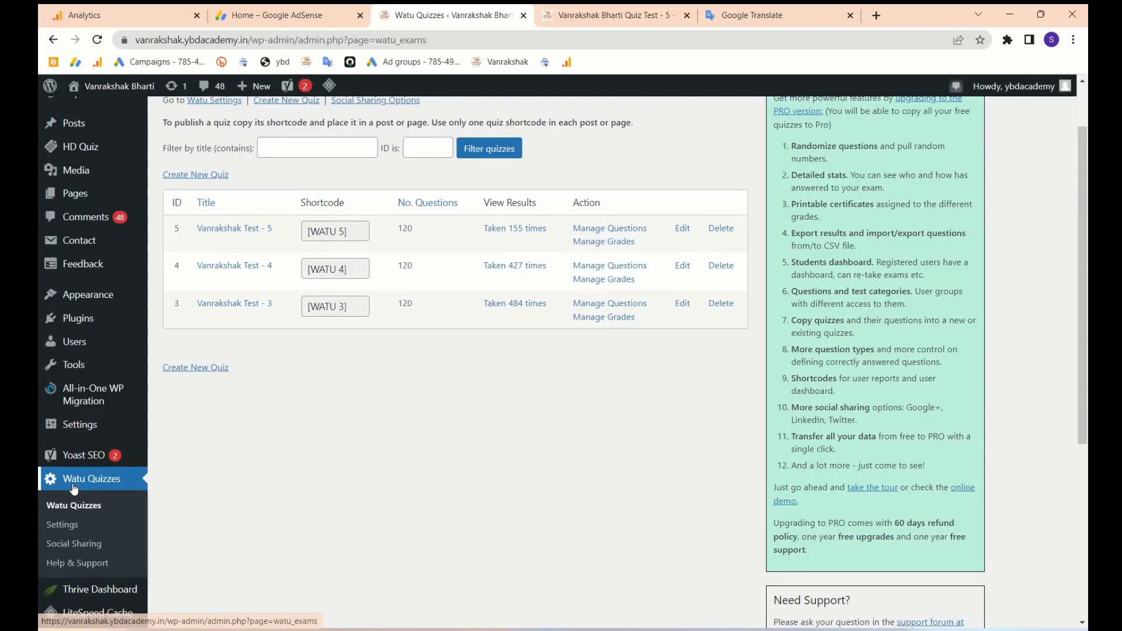
{"action": "scroll", "coordinate": [67, 489], "scroll_direction": "up", "scroll_amount": 1}
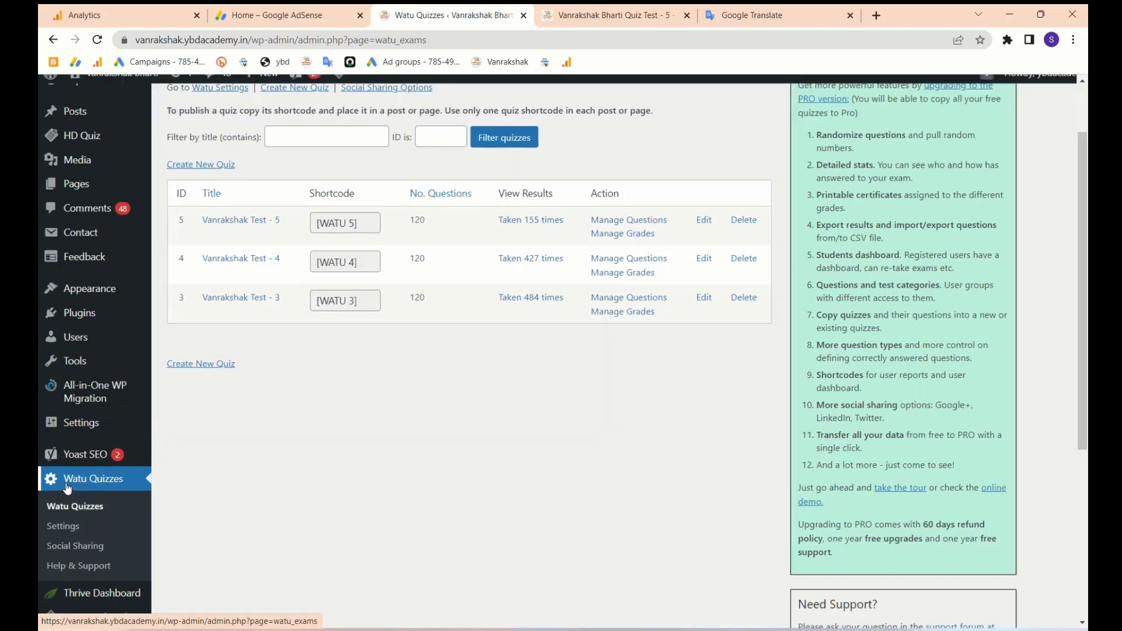
{"action": "scroll", "coordinate": [67, 488], "scroll_direction": "up", "scroll_amount": 5}
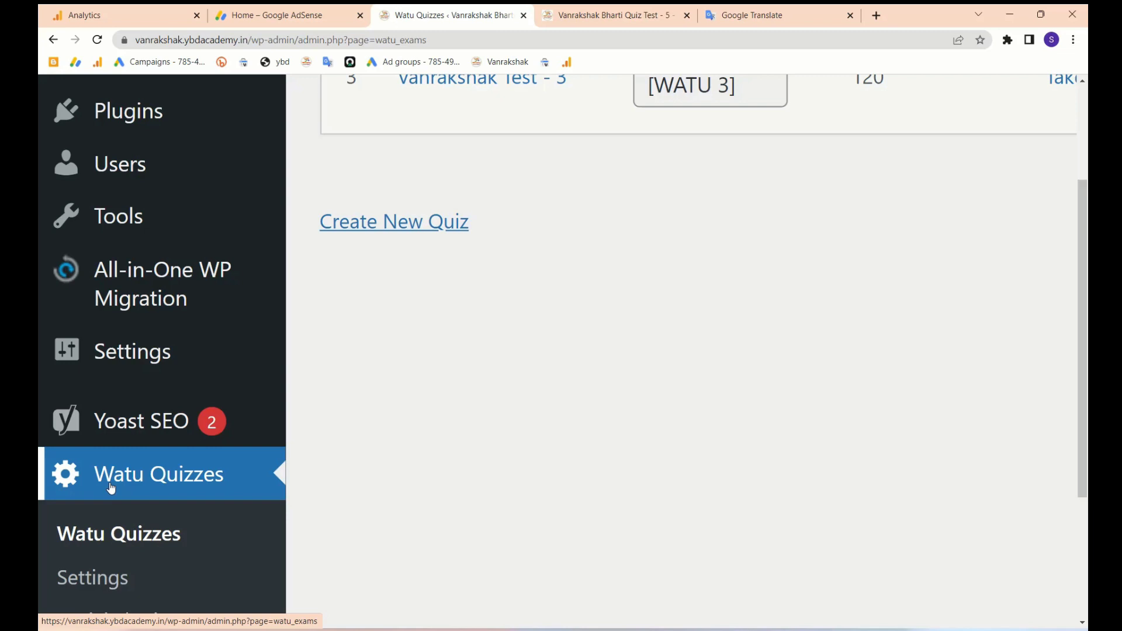
{"action": "scroll", "coordinate": [111, 489], "scroll_direction": "down", "scroll_amount": 6}
{"action": "scroll", "coordinate": [97, 494], "scroll_direction": "down", "scroll_amount": 1}
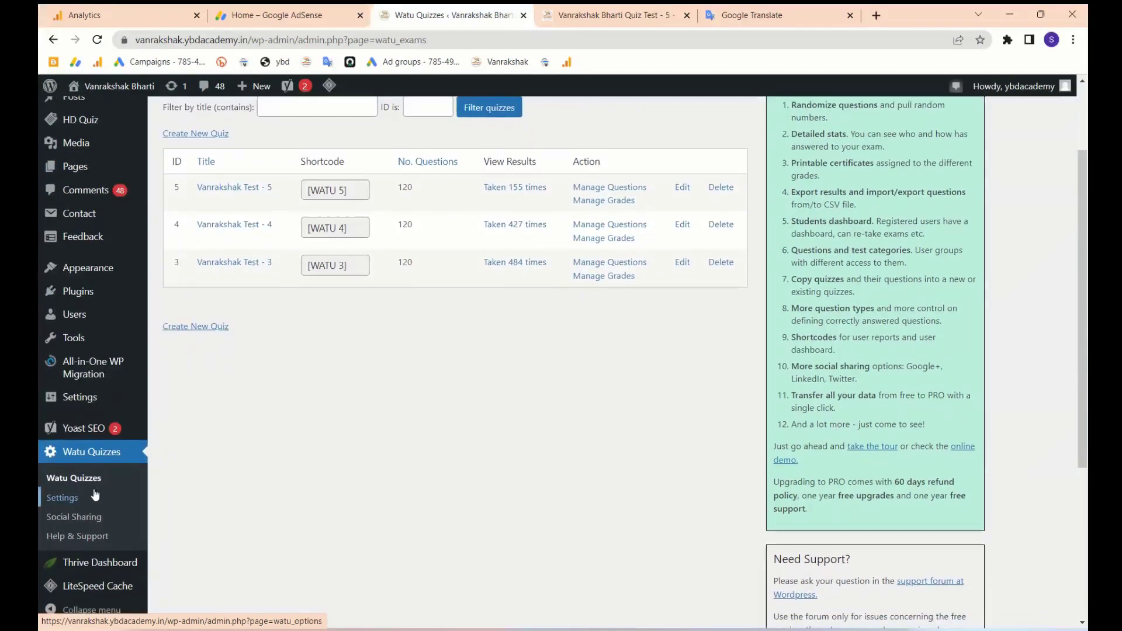
{"action": "left_click", "coordinate": [62, 498]}
{"action": "scroll", "coordinate": [342, 413], "scroll_direction": "down", "scroll_amount": 2}
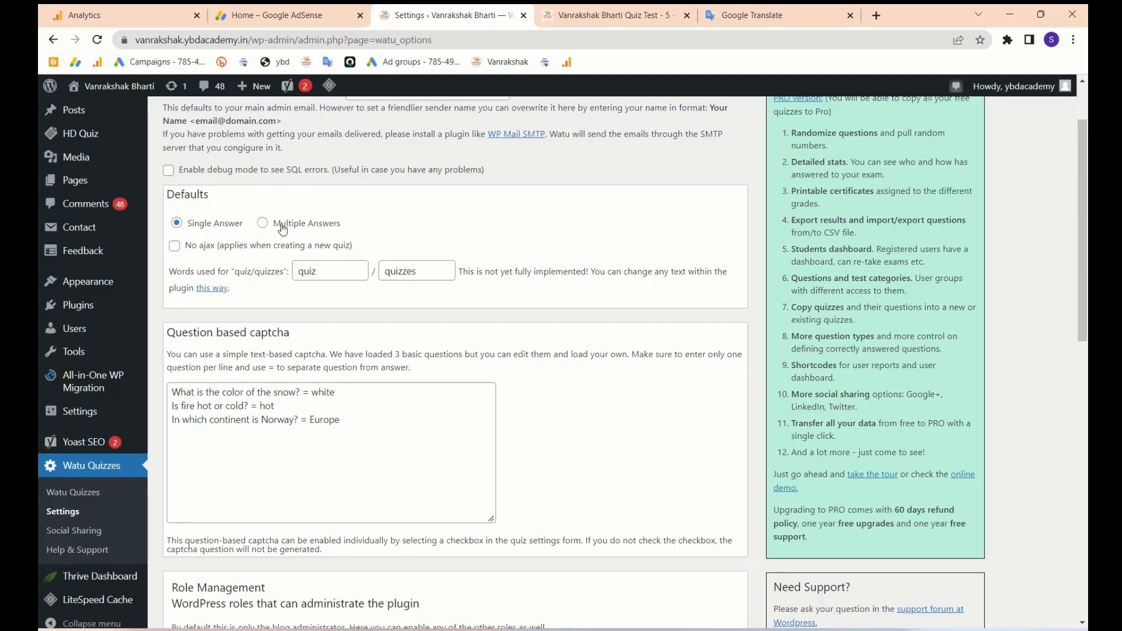
{"action": "scroll", "coordinate": [300, 379], "scroll_direction": "down", "scroll_amount": 11}
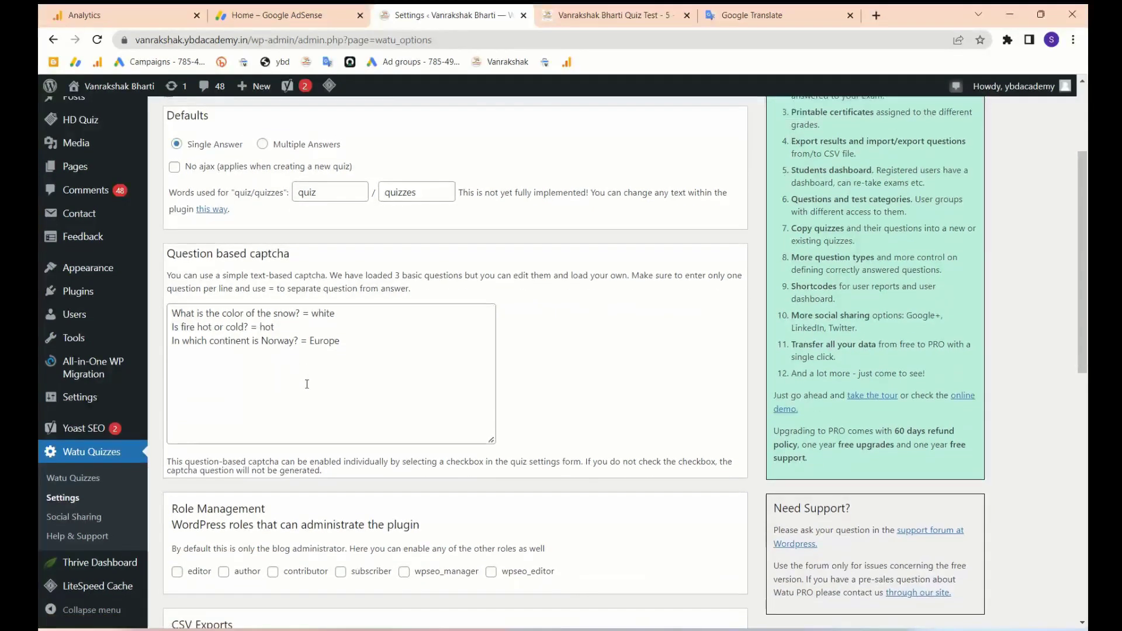
{"action": "scroll", "coordinate": [318, 252], "scroll_direction": "up", "scroll_amount": 3}
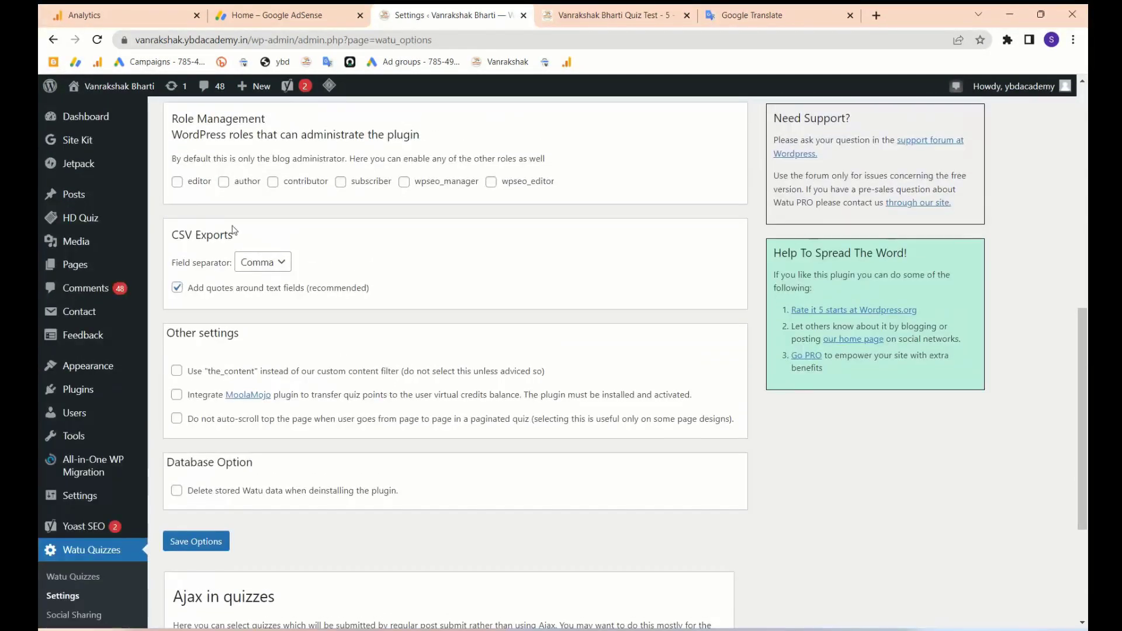
{"action": "scroll", "coordinate": [267, 310], "scroll_direction": "down", "scroll_amount": 4}
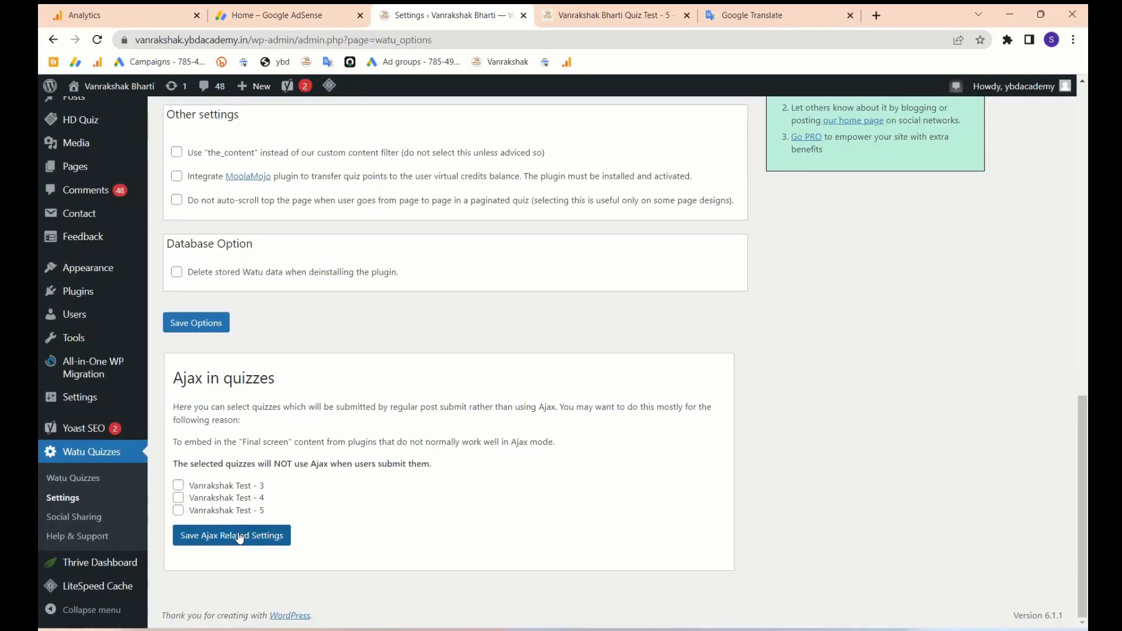
{"action": "scroll", "coordinate": [280, 422], "scroll_direction": "up", "scroll_amount": 15}
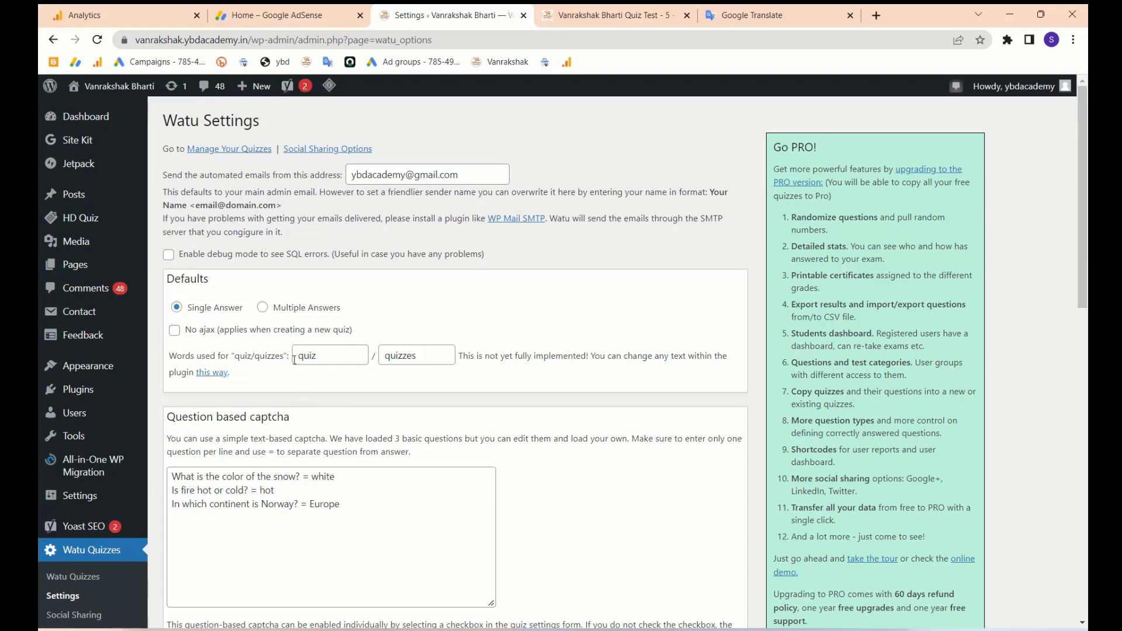
{"action": "scroll", "coordinate": [193, 374], "scroll_direction": "down", "scroll_amount": 3}
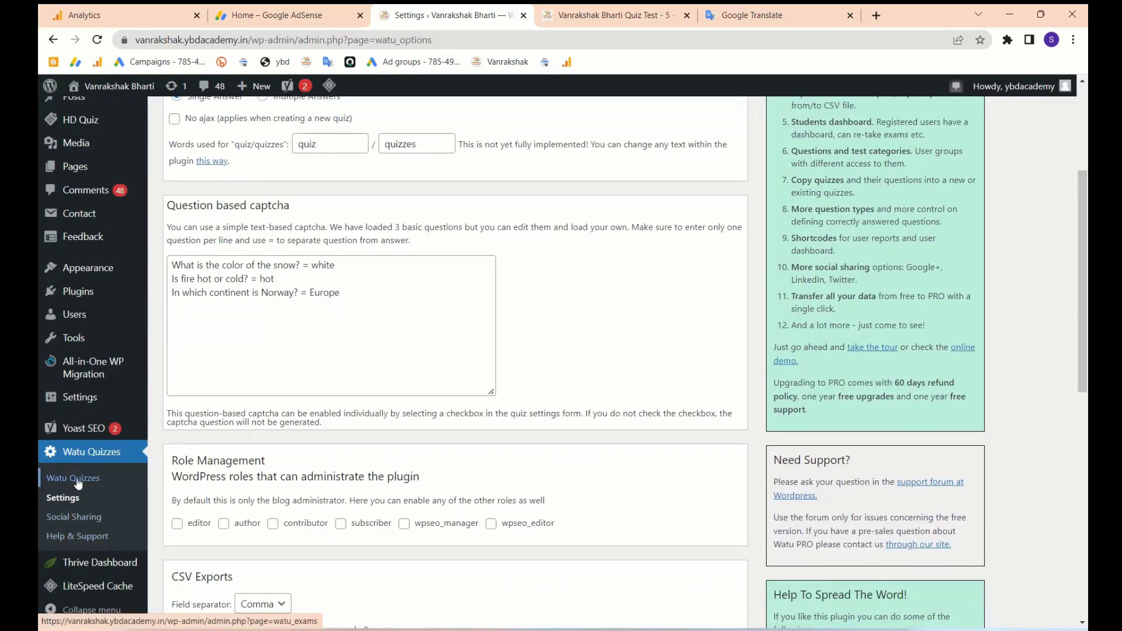
{"action": "left_click", "coordinate": [72, 480]}
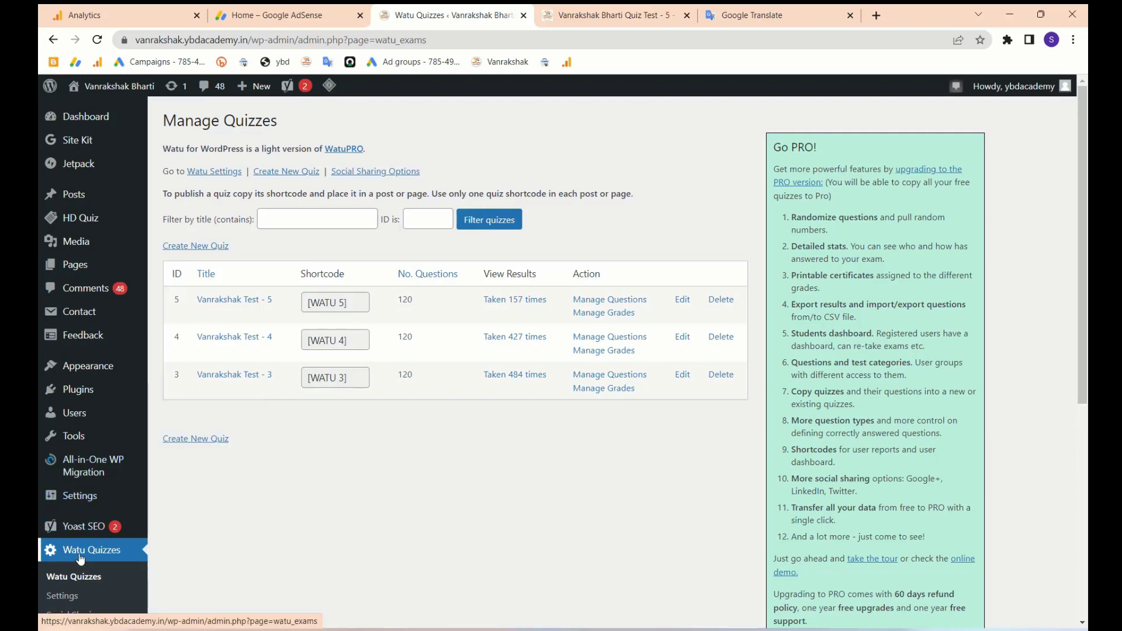
{"action": "scroll", "coordinate": [81, 560], "scroll_direction": "down", "scroll_amount": 2}
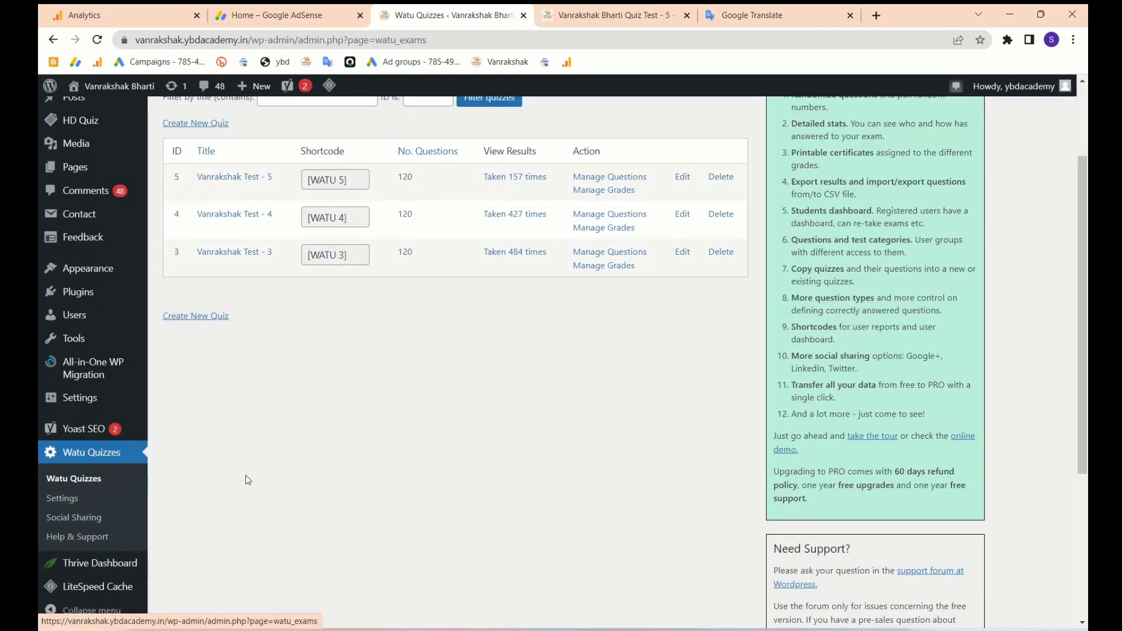
{"action": "scroll", "coordinate": [281, 473], "scroll_direction": "up", "scroll_amount": 2}
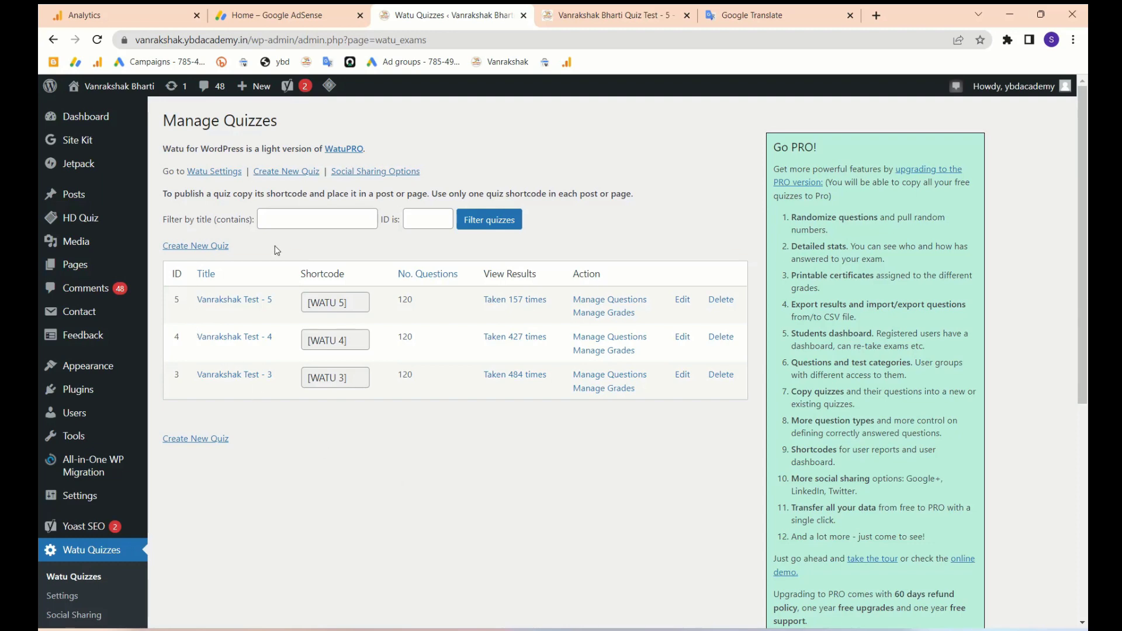
- Create a new quiz titled 'Vanrakshak Test - 6' by autofilling 'Vanrakshak Test - 5' and changing 5 to 6
{"action": "left_click", "coordinate": [203, 248]}
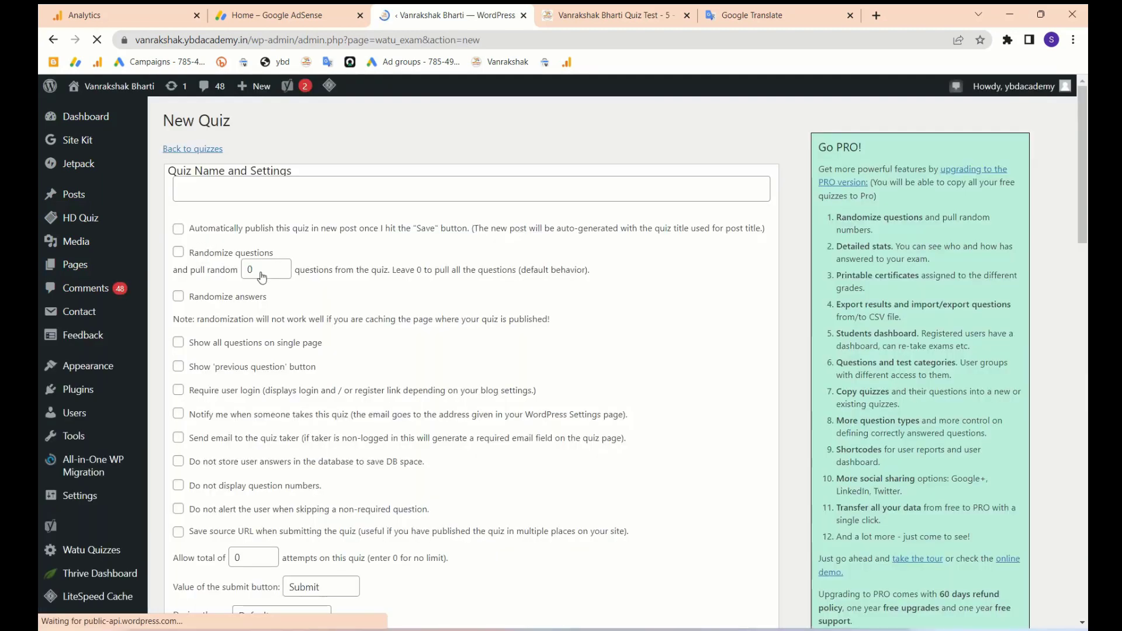
{"action": "left_click", "coordinate": [238, 188]}
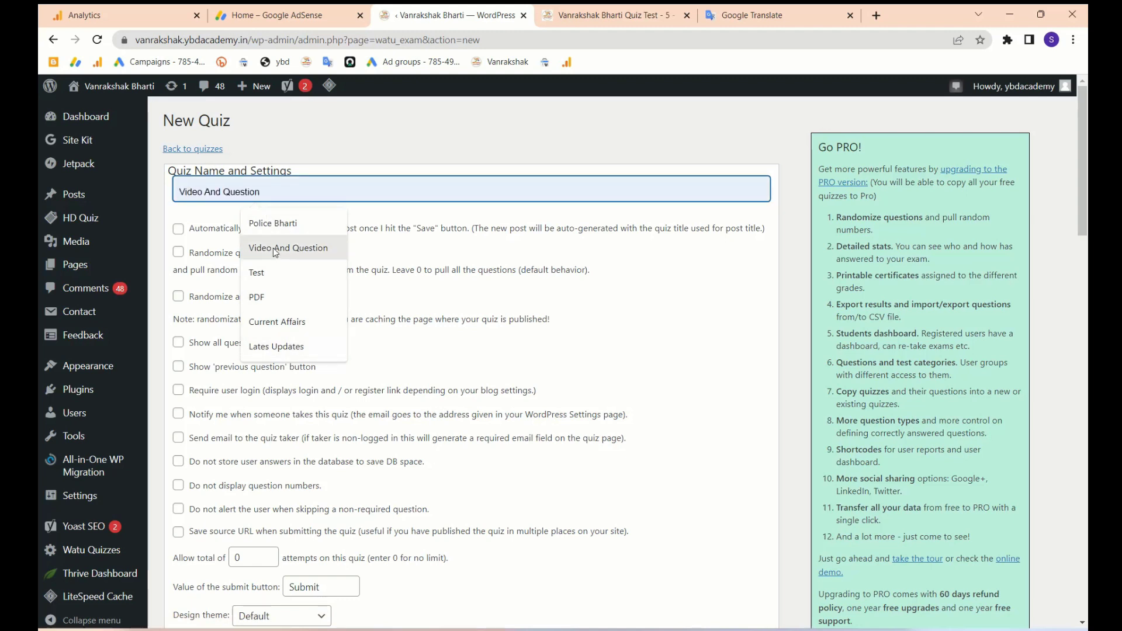
{"action": "type", "text": "Vanrakshak Test - 5"}
{"action": "left_click", "coordinate": [310, 273]}
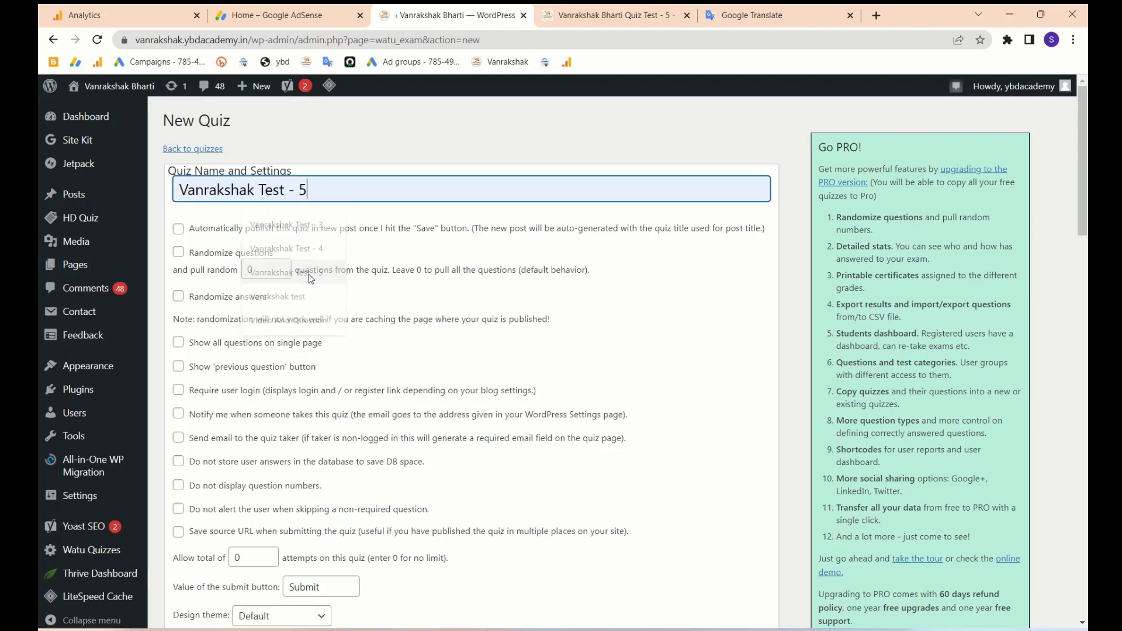
{"action": "key", "text": "BackSpace"}
{"action": "type", "text": "6"}
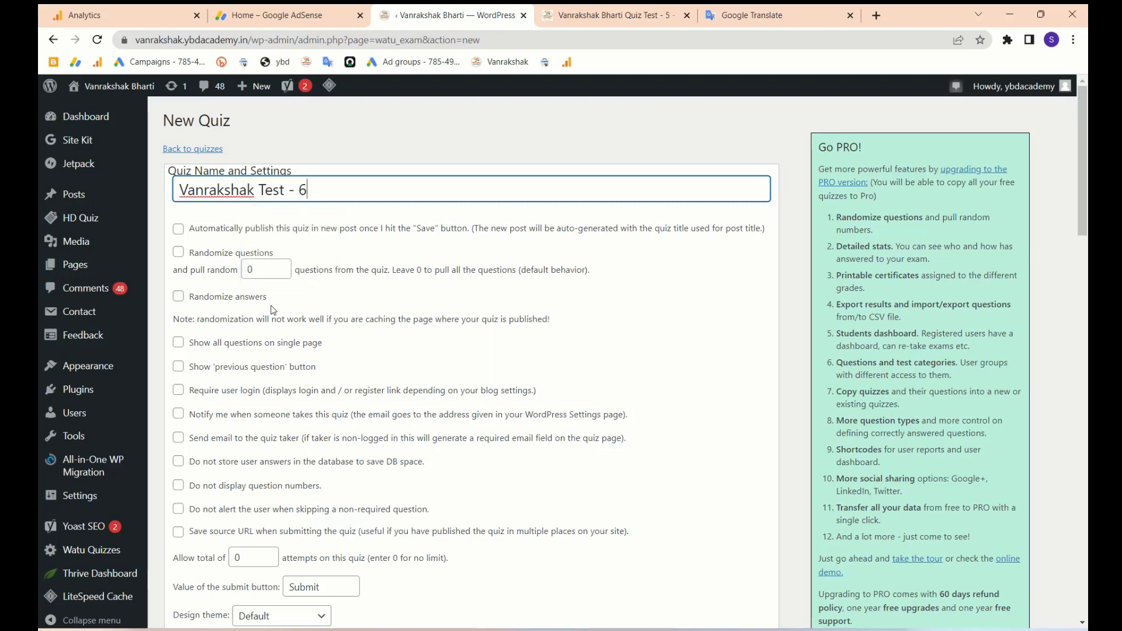
{"action": "scroll", "coordinate": [273, 310], "scroll_direction": "down", "scroll_amount": 1}
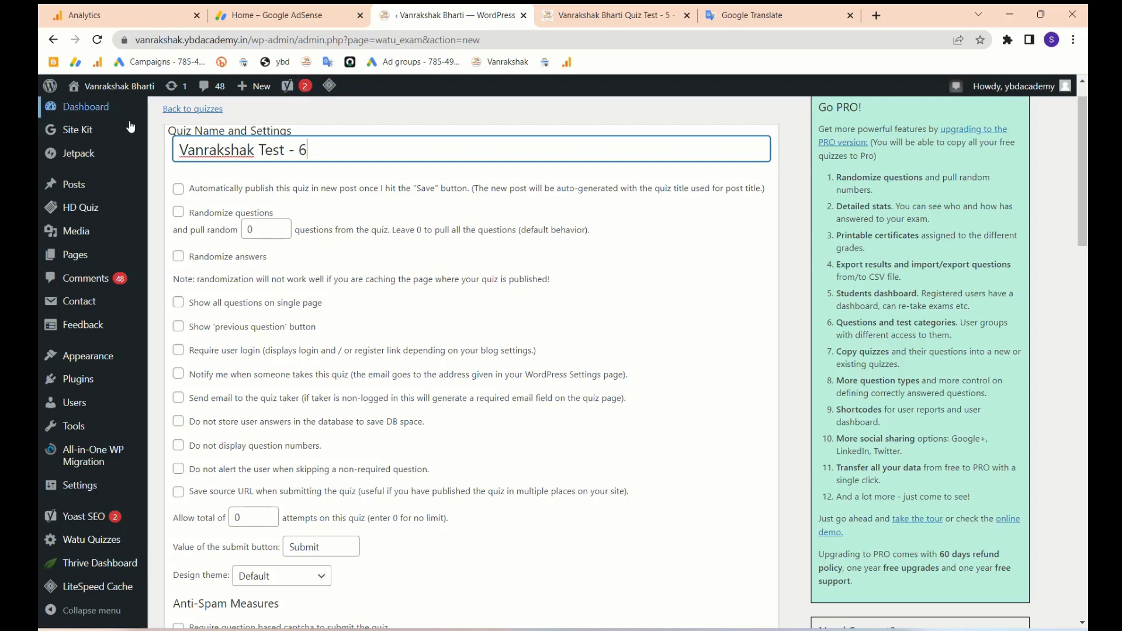
{"action": "mouse_move", "coordinate": [76, 218]}
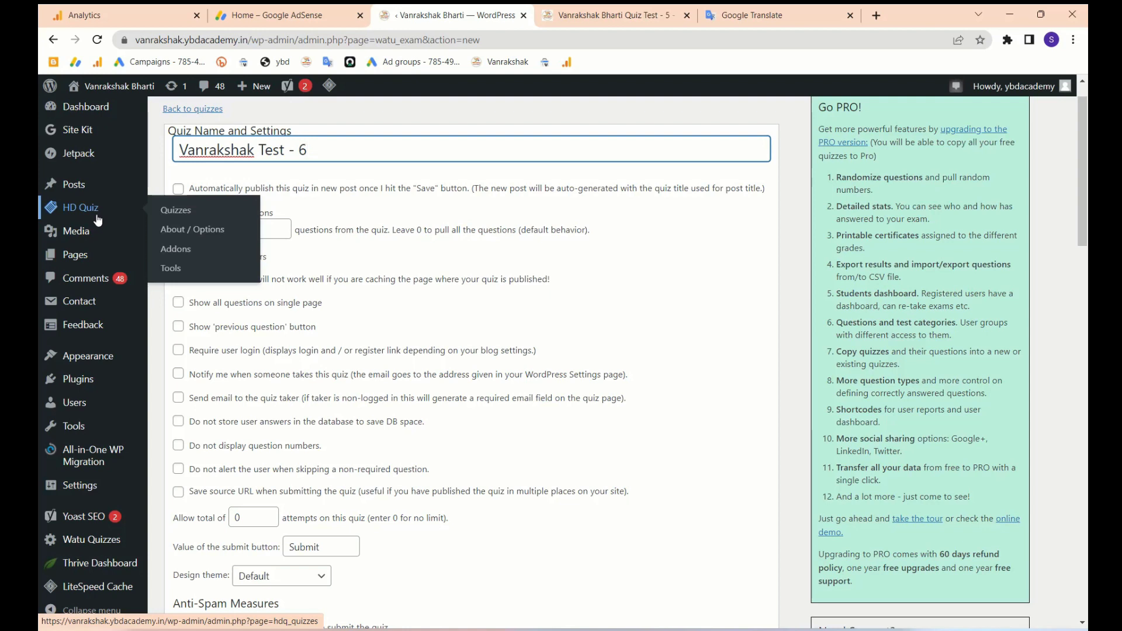
{"action": "left_click", "coordinate": [623, 86]}
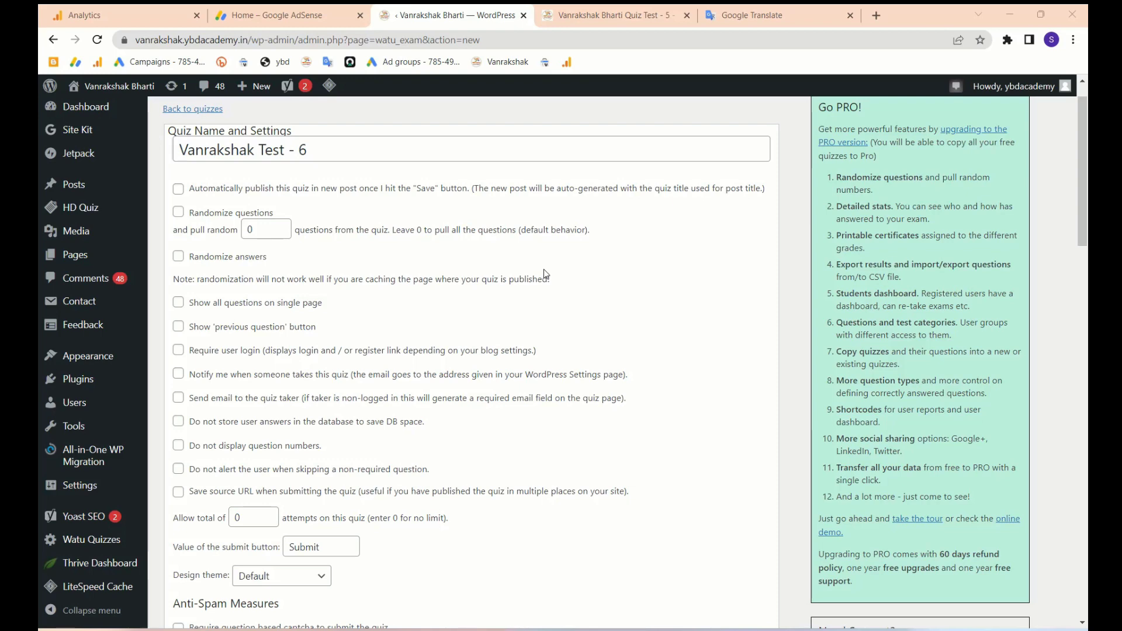
- Compare 'Show all questions on single page' with the Test - 5 preview, leaving the option off
{"action": "scroll", "coordinate": [239, 274], "scroll_direction": "down", "scroll_amount": 1}
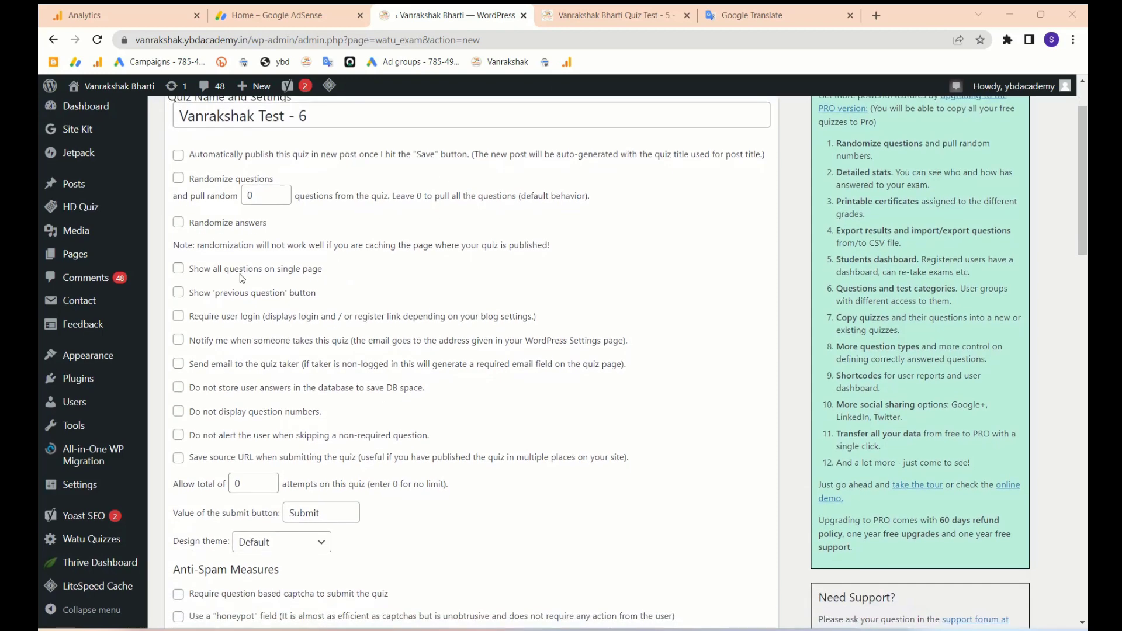
{"action": "left_click", "coordinate": [179, 270]}
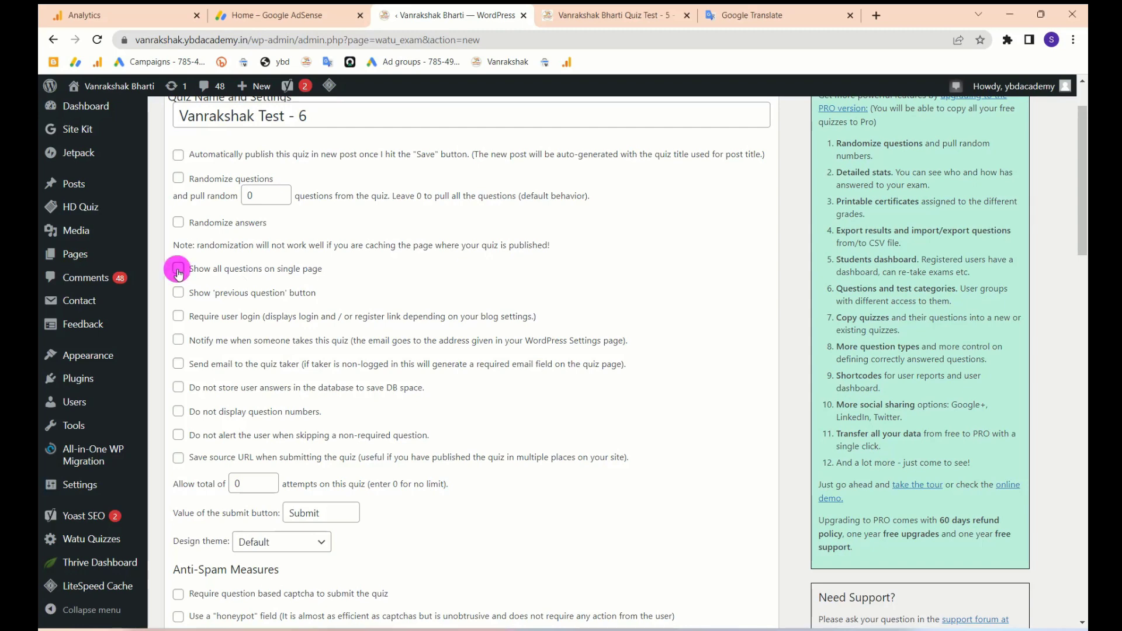
{"action": "left_click", "coordinate": [584, 17]}
{"action": "scroll", "coordinate": [471, 389], "scroll_direction": "down", "scroll_amount": 8}
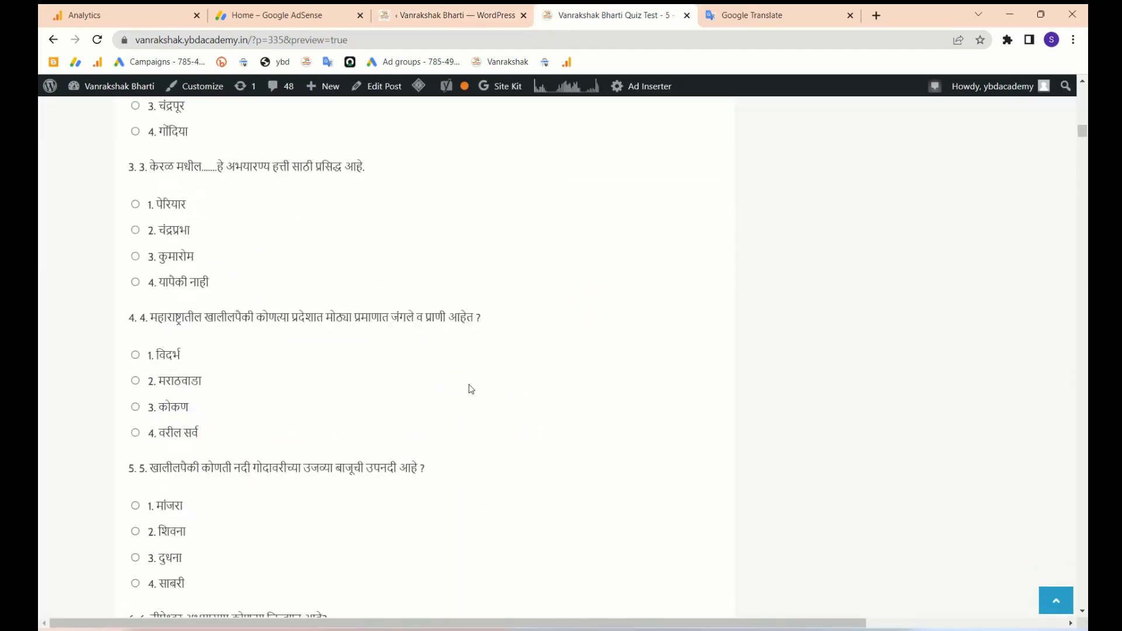
{"action": "scroll", "coordinate": [478, 251], "scroll_direction": "up", "scroll_amount": 5}
{"action": "left_click", "coordinate": [435, 16]}
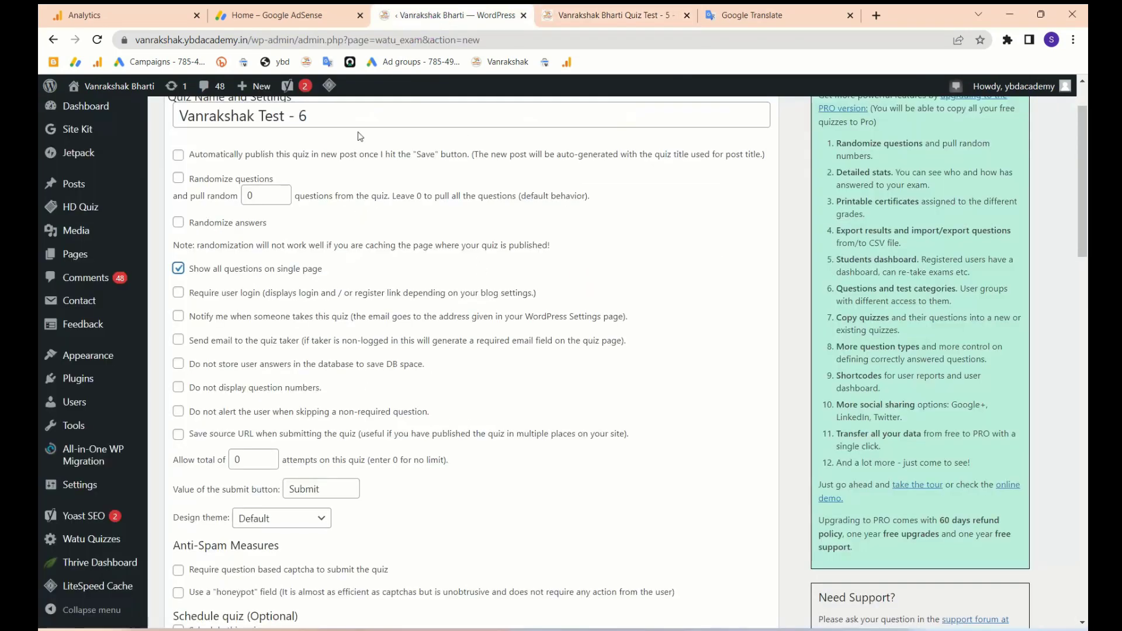
{"action": "left_click", "coordinate": [179, 269]}
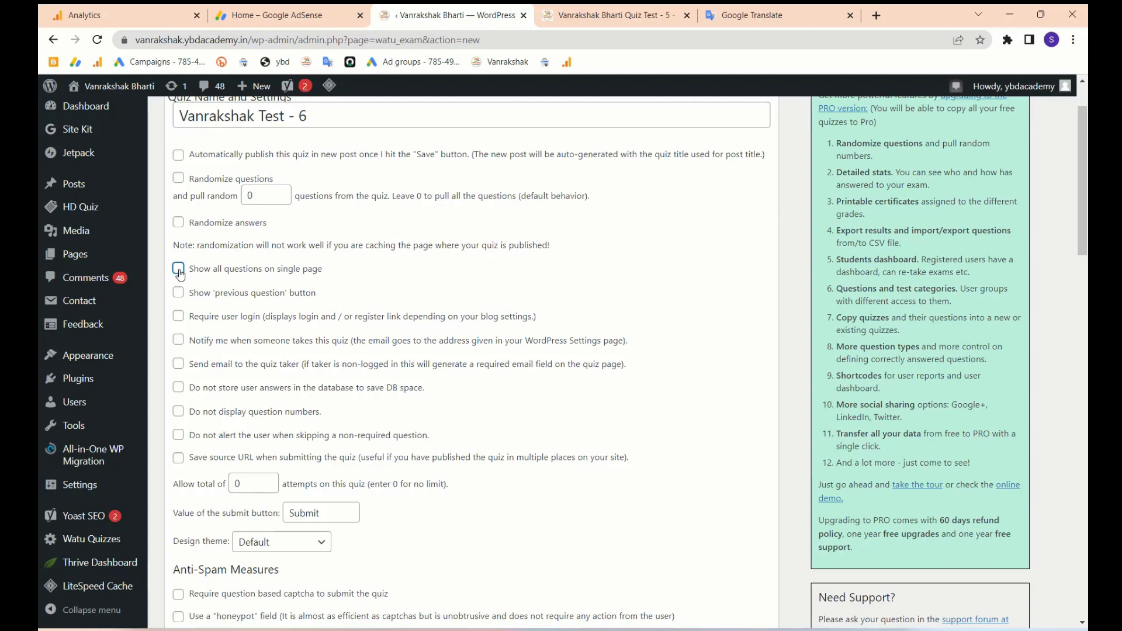
{"action": "left_click_drag", "start_coordinate": [648, 16], "coordinate": [564, 17]}
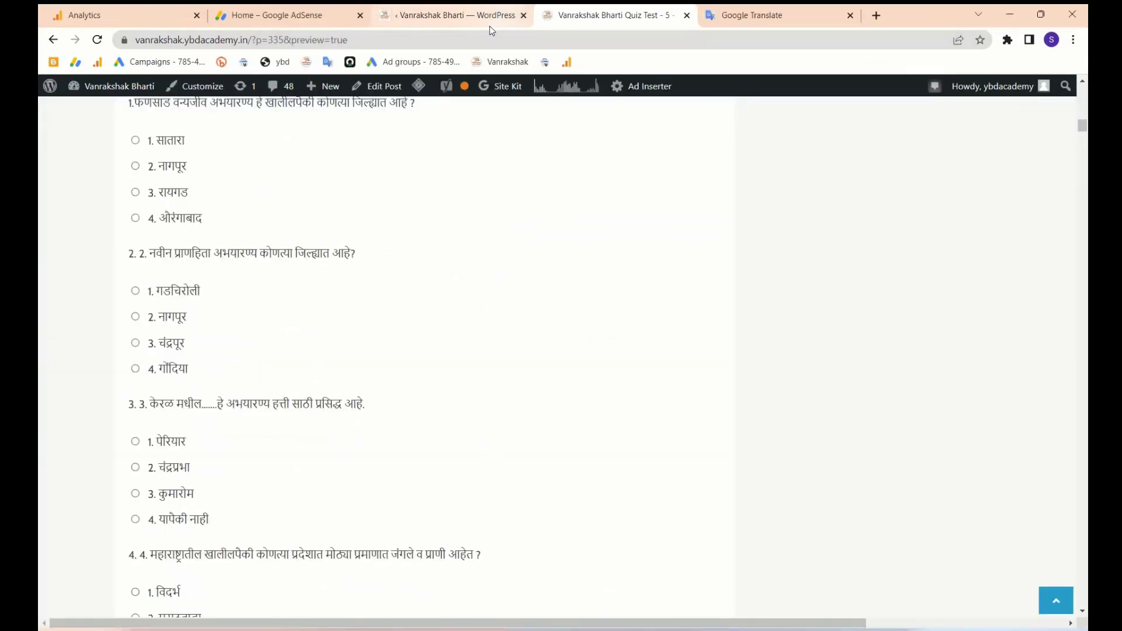
{"action": "left_click", "coordinate": [462, 17]}
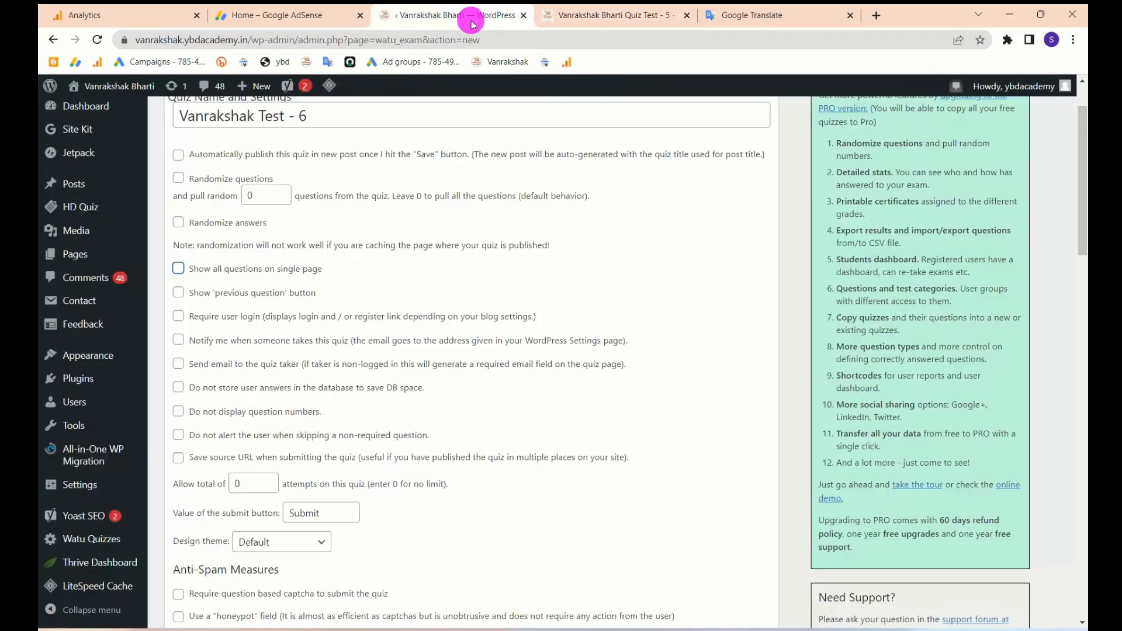
{"action": "left_click", "coordinate": [178, 269]}
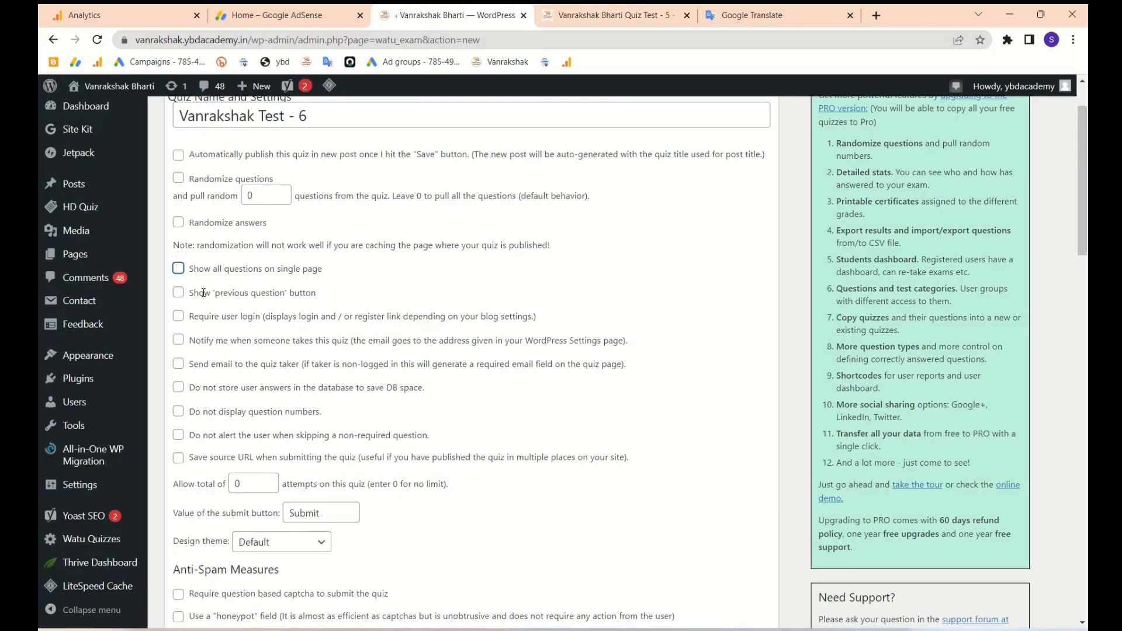
{"action": "scroll", "coordinate": [222, 275], "scroll_direction": "down", "scroll_amount": 2}
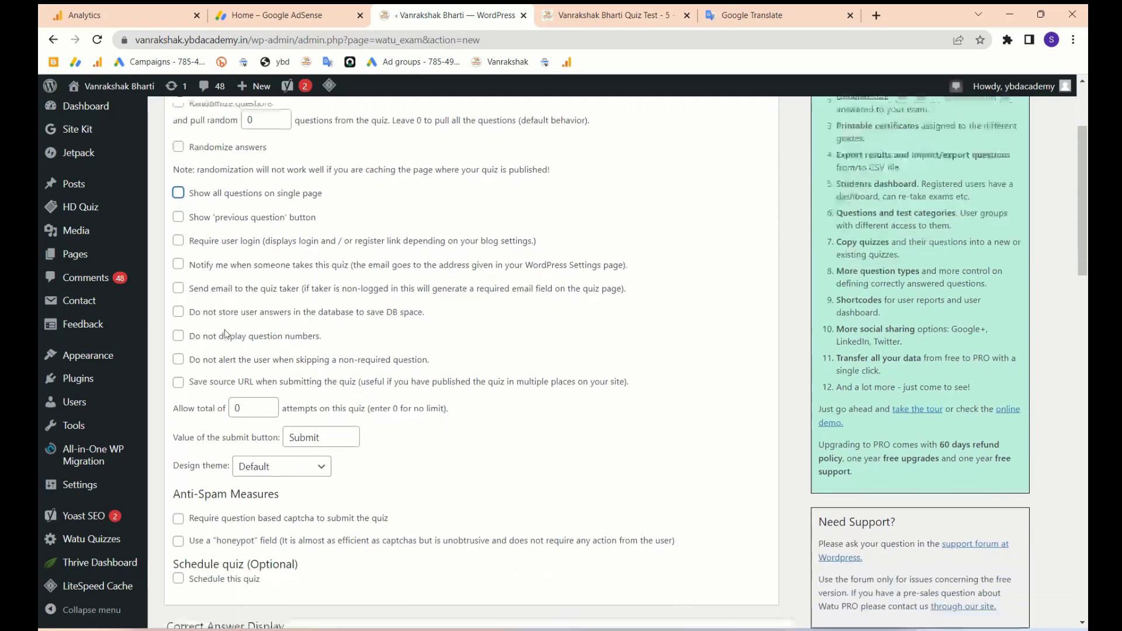
- Submit the Vanrakshak Test – 5 preview and select its results heading and score lines
{"action": "scroll", "coordinate": [241, 279], "scroll_direction": "down", "scroll_amount": 14}
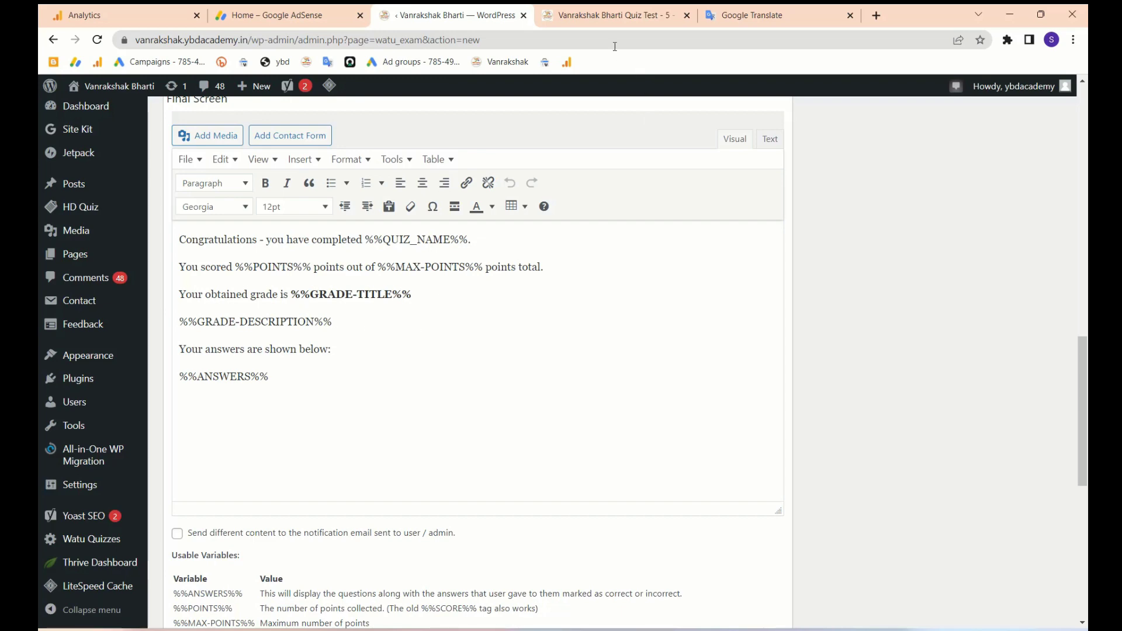
{"action": "left_click", "coordinate": [595, 24]}
{"action": "scroll", "coordinate": [431, 496], "scroll_direction": "down", "scroll_amount": 15}
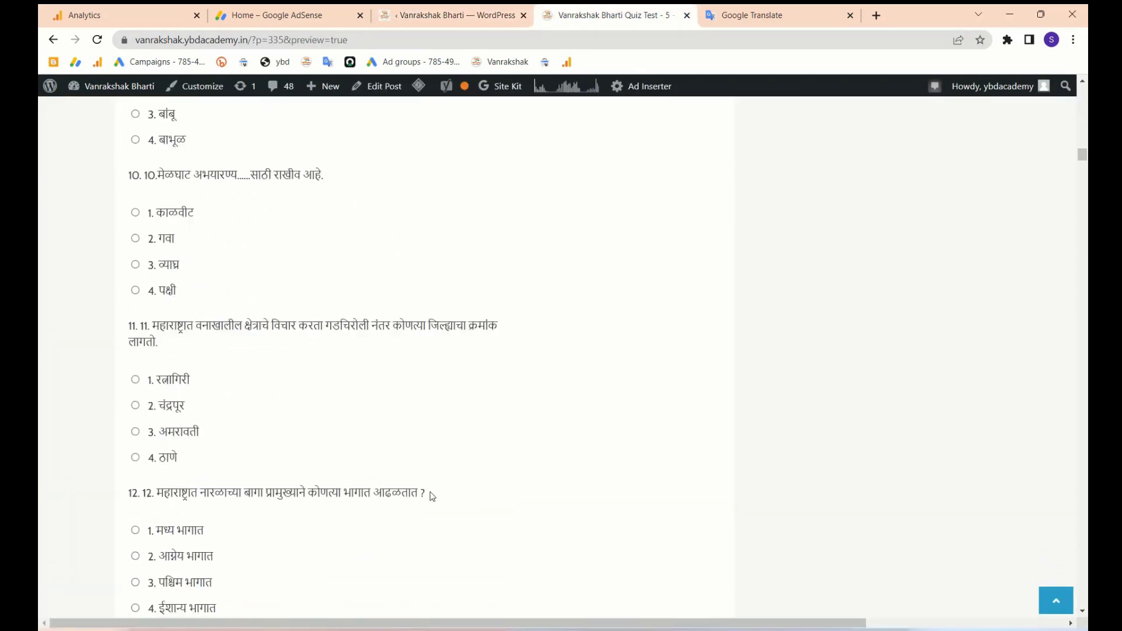
{"action": "scroll", "coordinate": [433, 496], "scroll_direction": "down", "scroll_amount": 20}
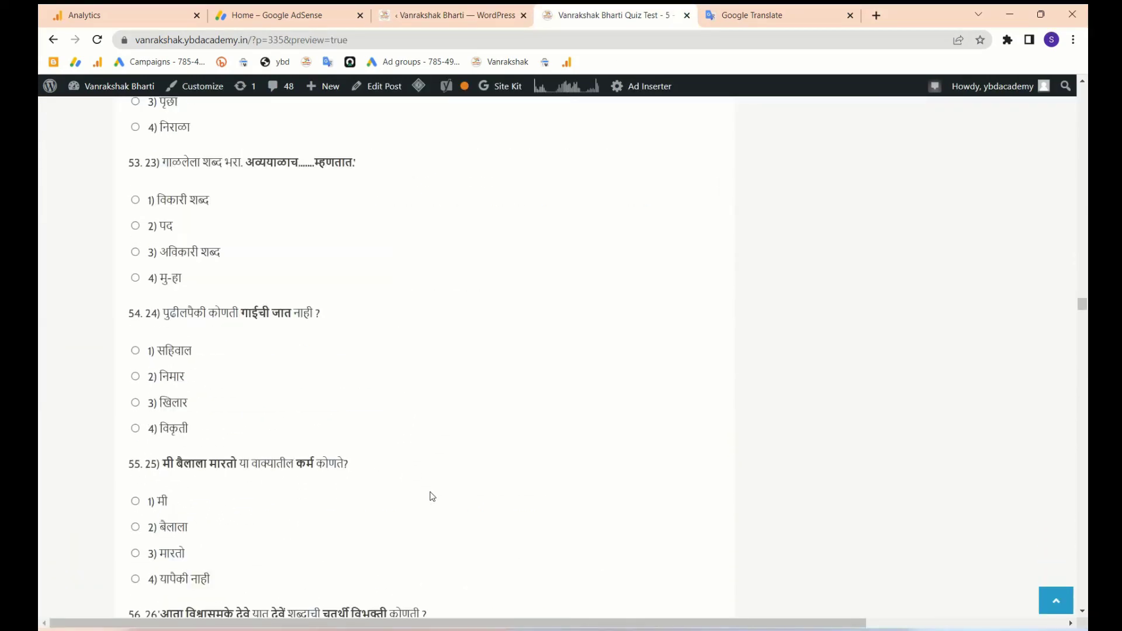
{"action": "scroll", "coordinate": [432, 496], "scroll_direction": "down", "scroll_amount": 20}
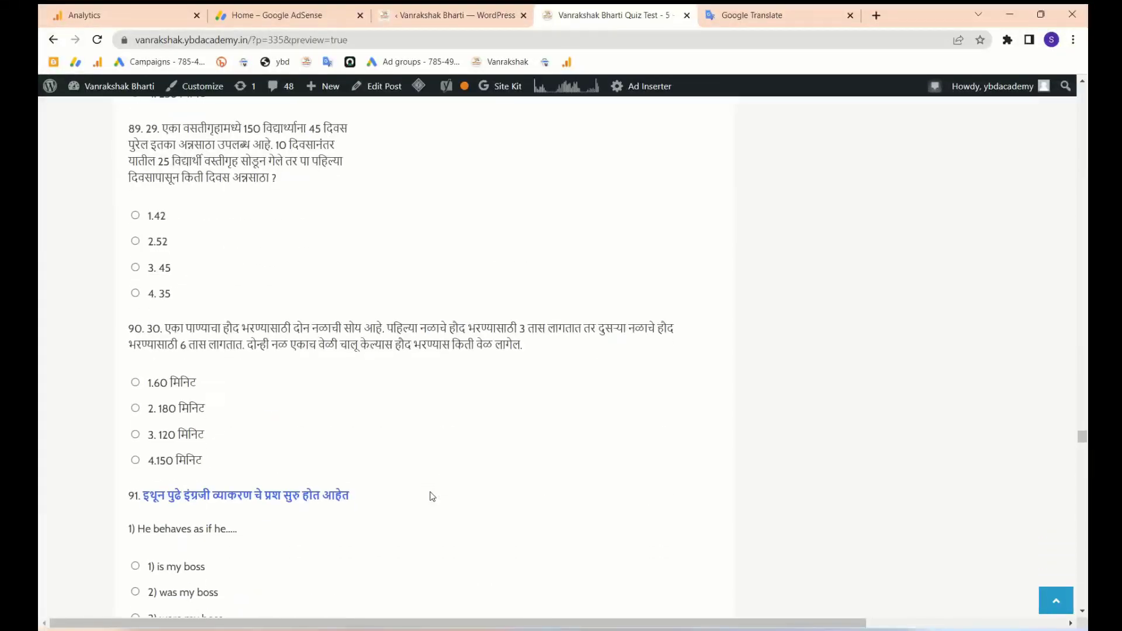
{"action": "scroll", "coordinate": [432, 496], "scroll_direction": "down", "scroll_amount": 20}
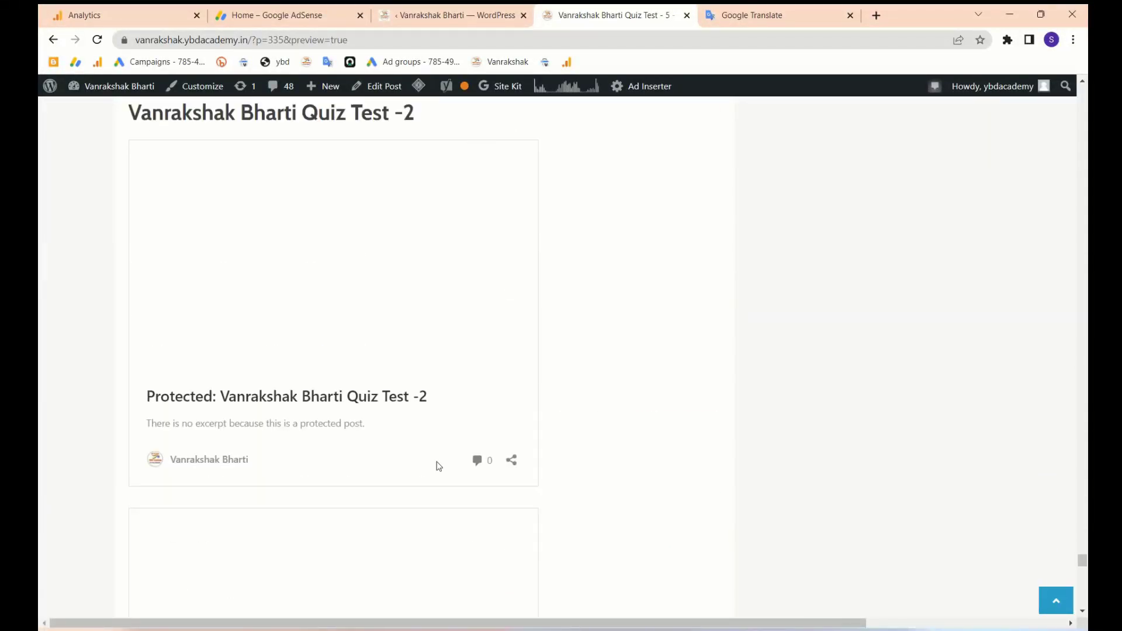
{"action": "scroll", "coordinate": [437, 466], "scroll_direction": "up", "scroll_amount": 15}
{"action": "scroll", "coordinate": [211, 517], "scroll_direction": "down", "scroll_amount": 3}
{"action": "left_click", "coordinate": [161, 502]}
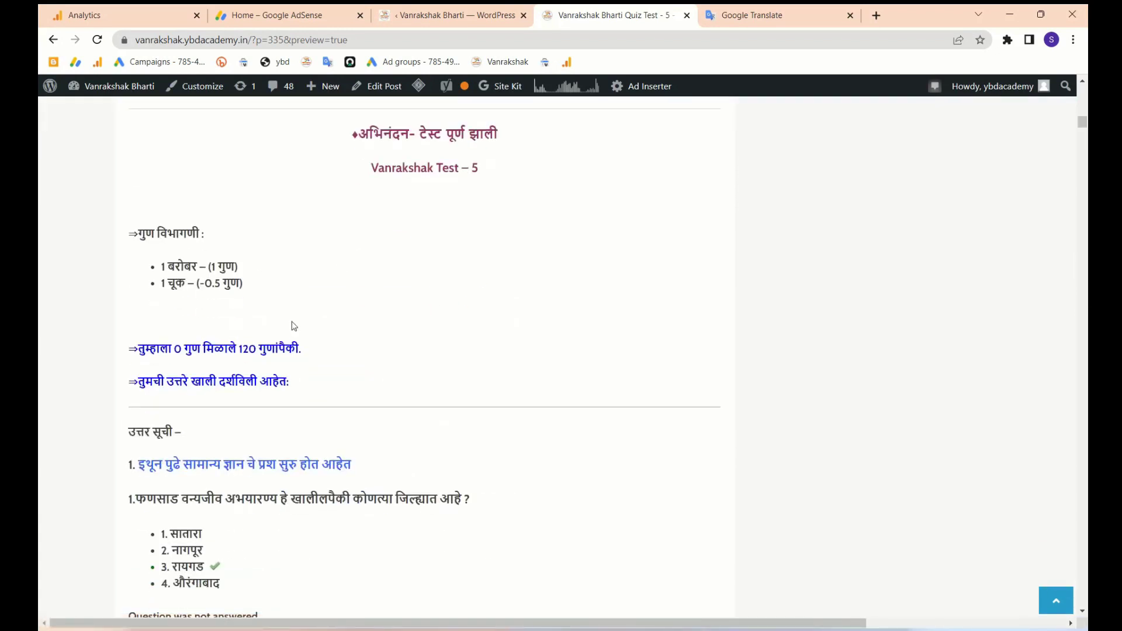
{"action": "left_click_drag", "start_coordinate": [347, 138], "coordinate": [392, 375]}
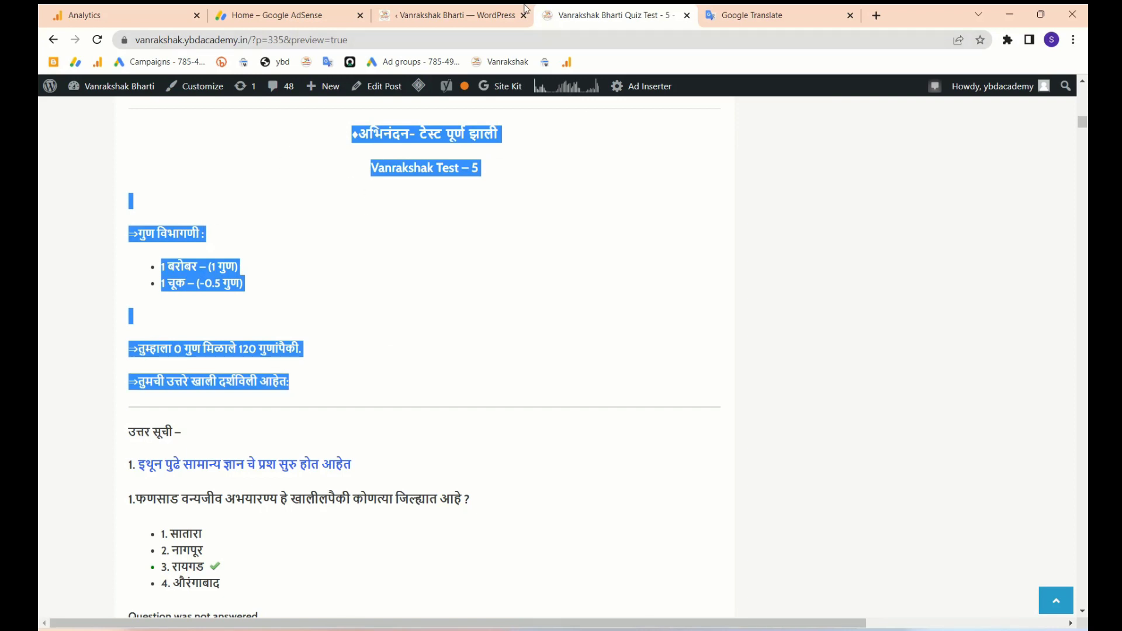
- Compare the results page with the WordPress tab, ending on the Vanrakshak Test - 6 form
{"action": "left_click", "coordinate": [462, 17]}
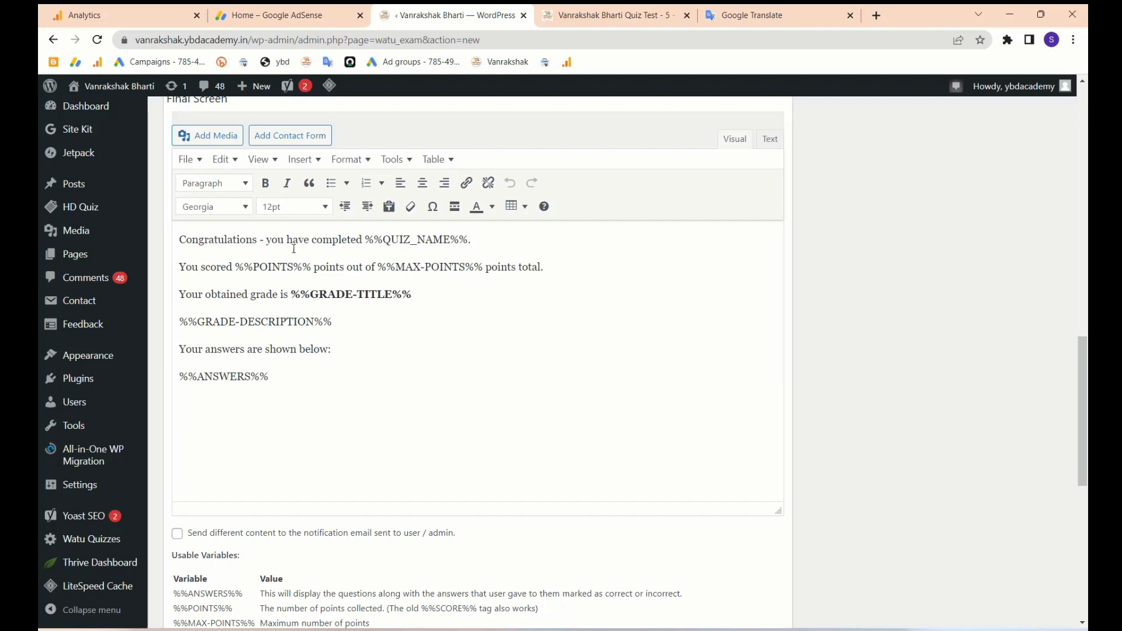
{"action": "left_click", "coordinate": [587, 15]}
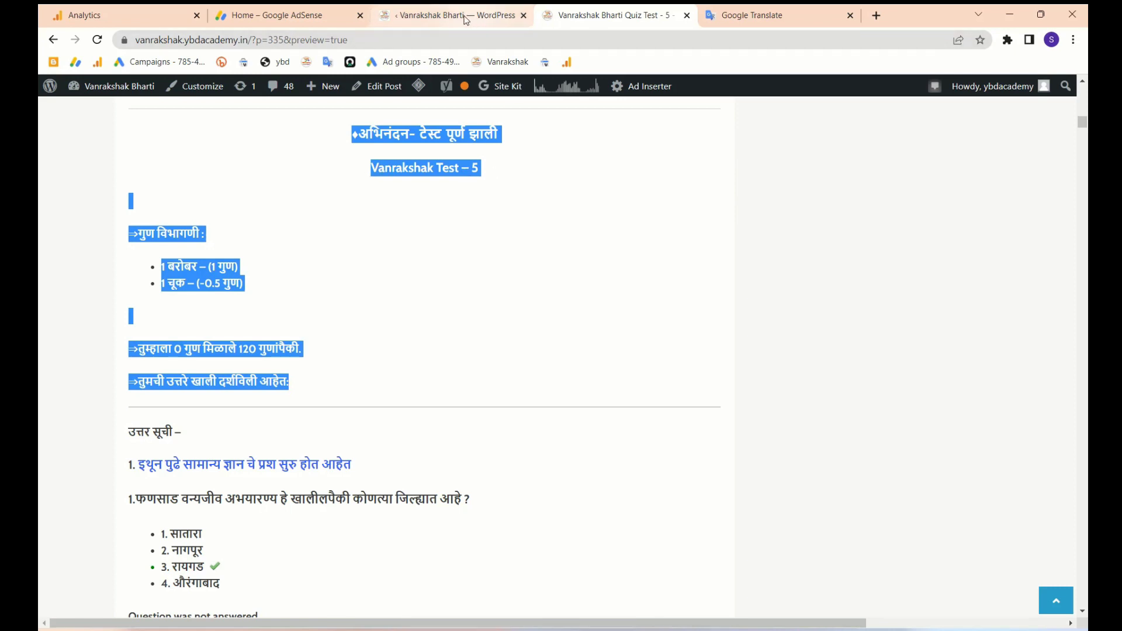
{"action": "left_click", "coordinate": [578, 19]}
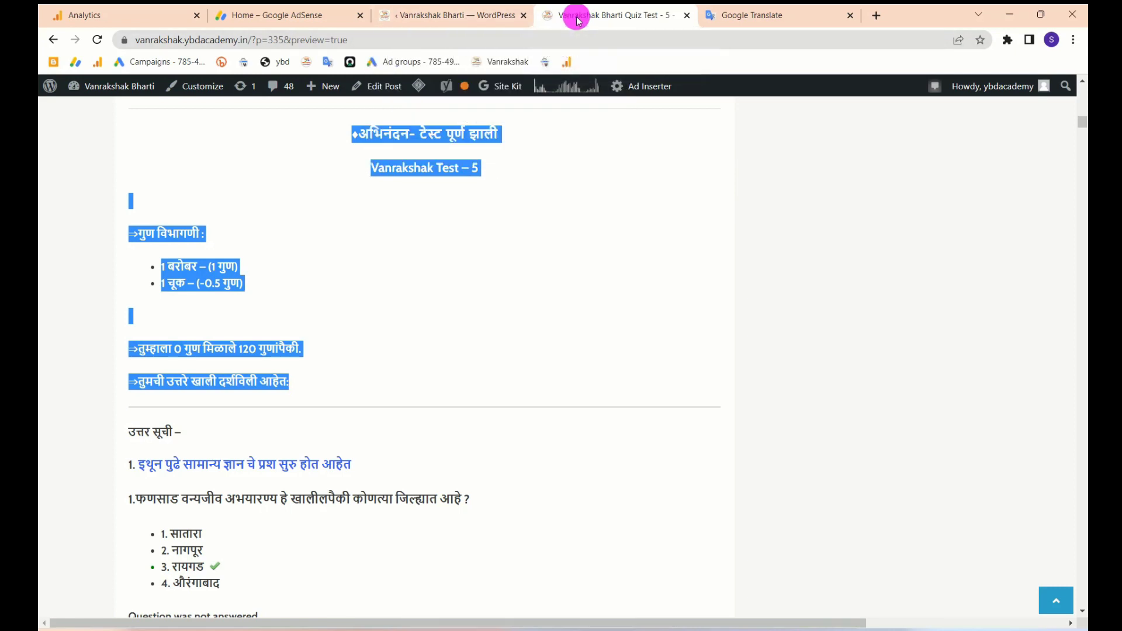
{"action": "left_click", "coordinate": [459, 16]}
{"action": "scroll", "coordinate": [270, 359], "scroll_direction": "up", "scroll_amount": 10}
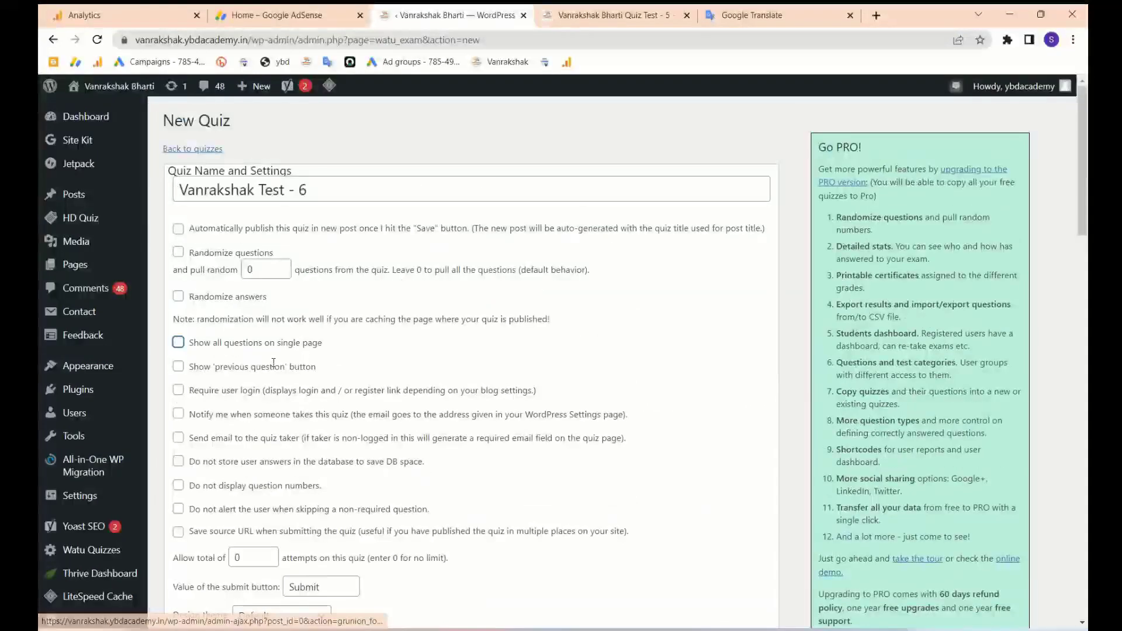
- Edit Vanrakshak Test - 5 from the quiz list and bring its Final Screen editor into view
{"action": "left_click", "coordinate": [192, 150]}
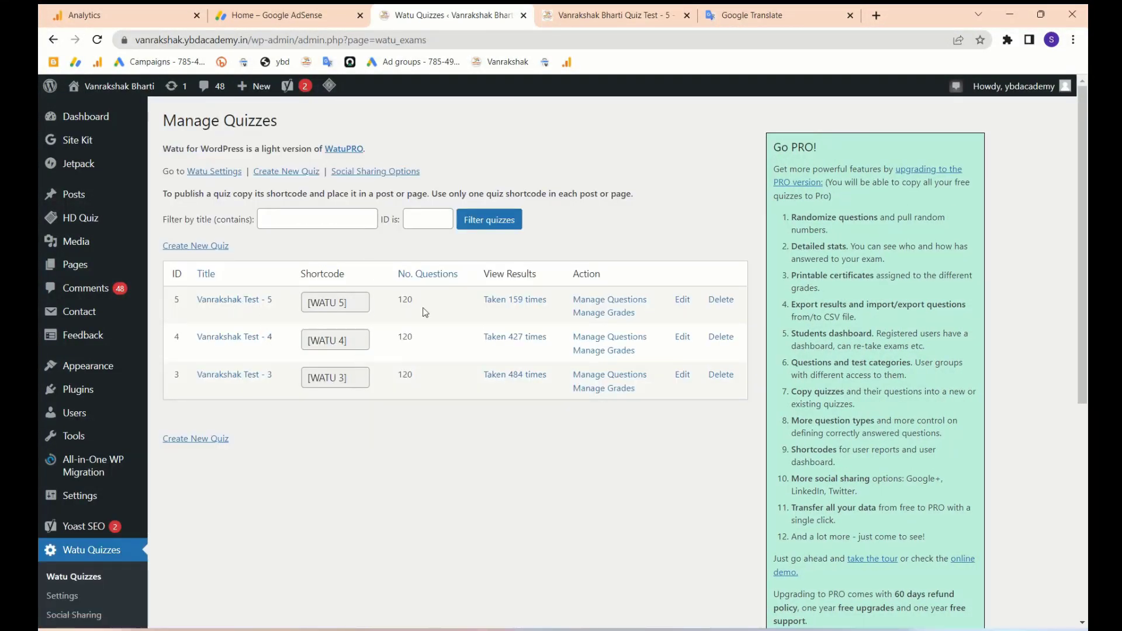
{"action": "left_click", "coordinate": [683, 301]}
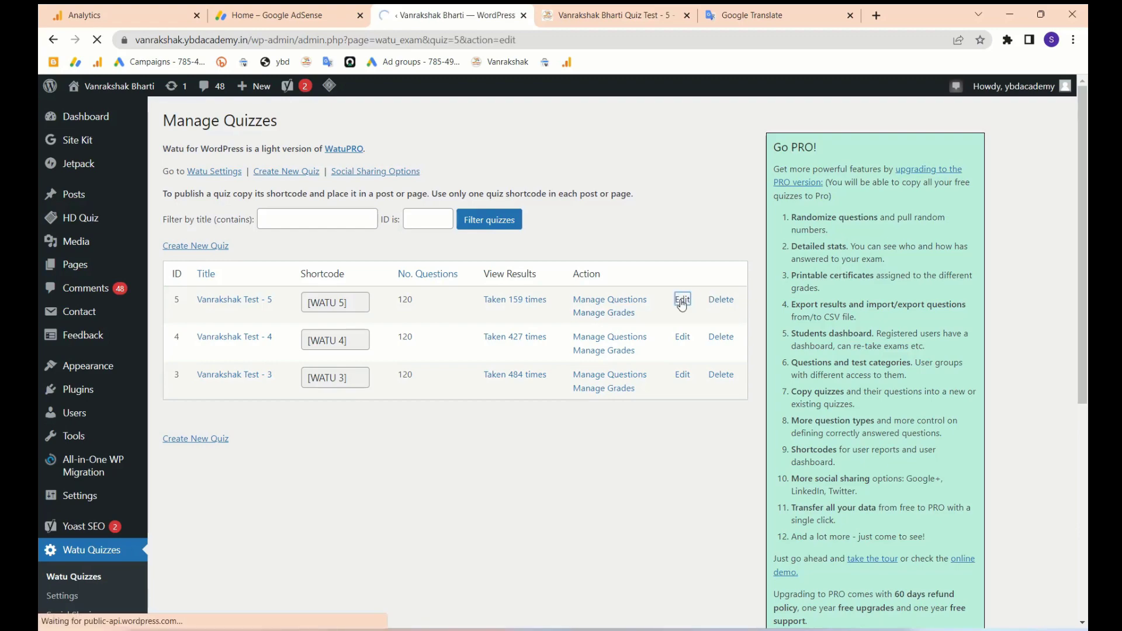
{"action": "scroll", "coordinate": [599, 450], "scroll_direction": "down", "scroll_amount": 15}
{"action": "scroll", "coordinate": [599, 450], "scroll_direction": "up", "scroll_amount": 15}
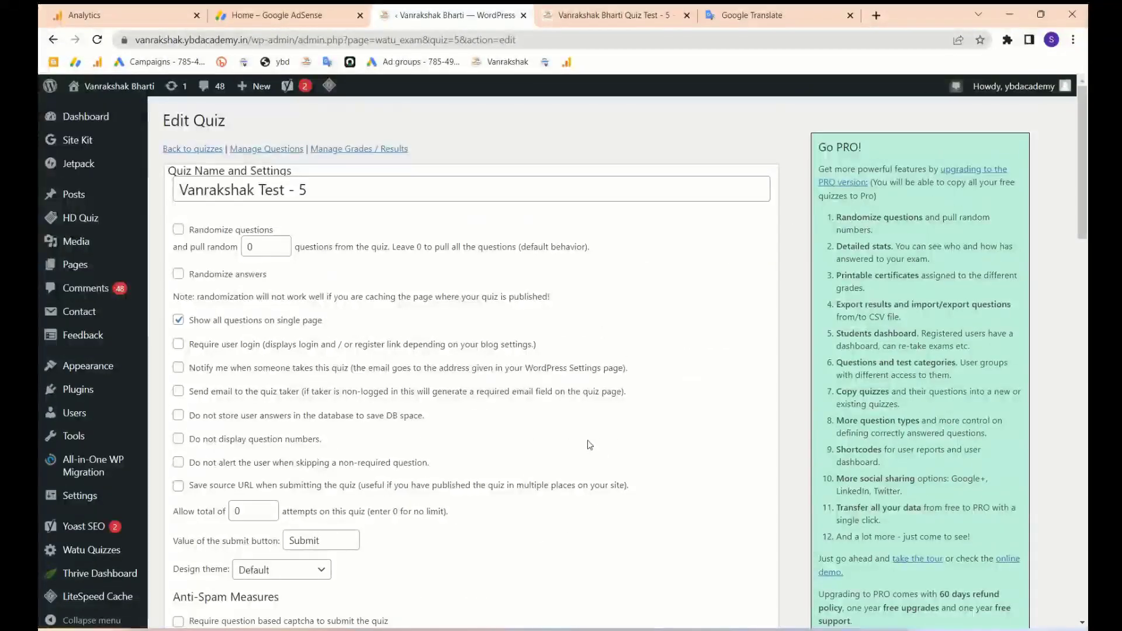
{"action": "left_click", "coordinate": [178, 320]}
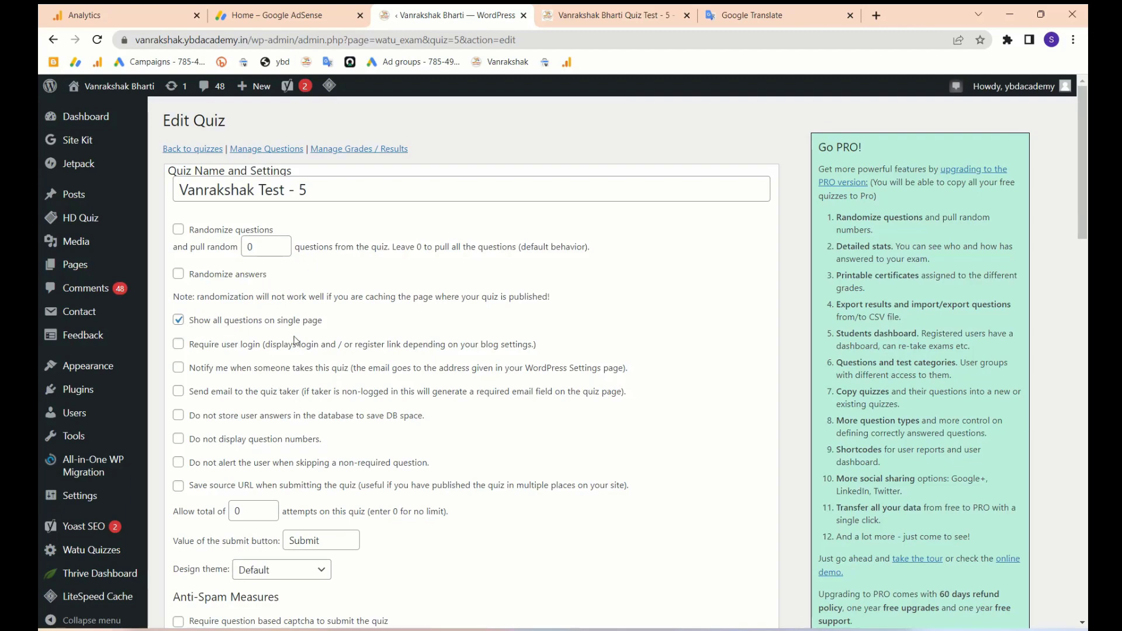
{"action": "scroll", "coordinate": [294, 341], "scroll_direction": "down", "scroll_amount": 12}
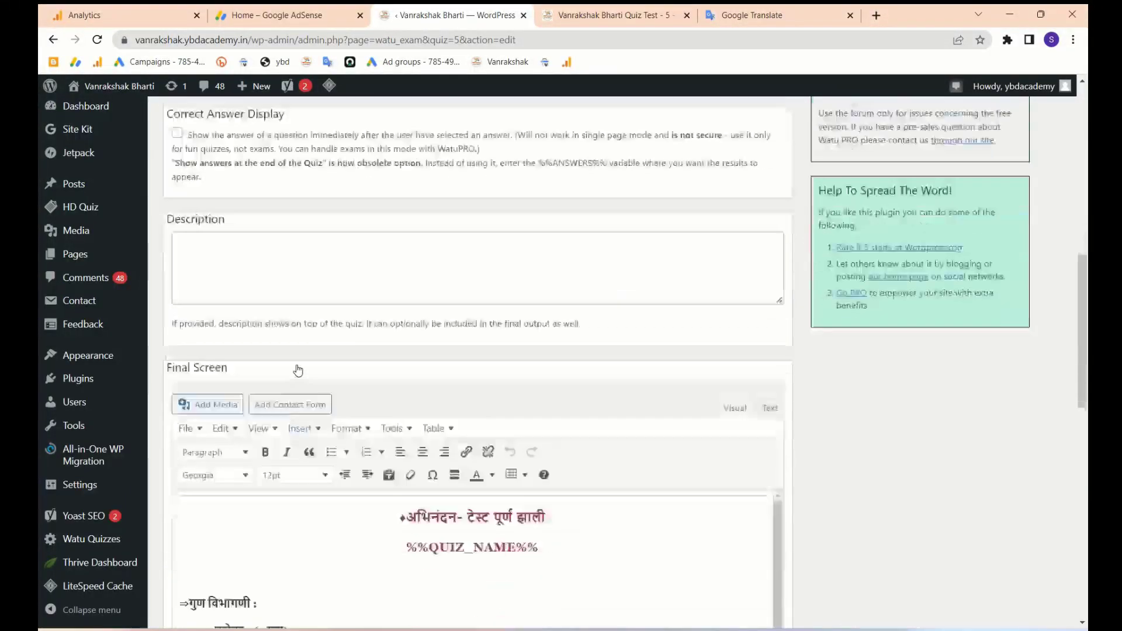
{"action": "scroll", "coordinate": [297, 369], "scroll_direction": "down", "scroll_amount": 5}
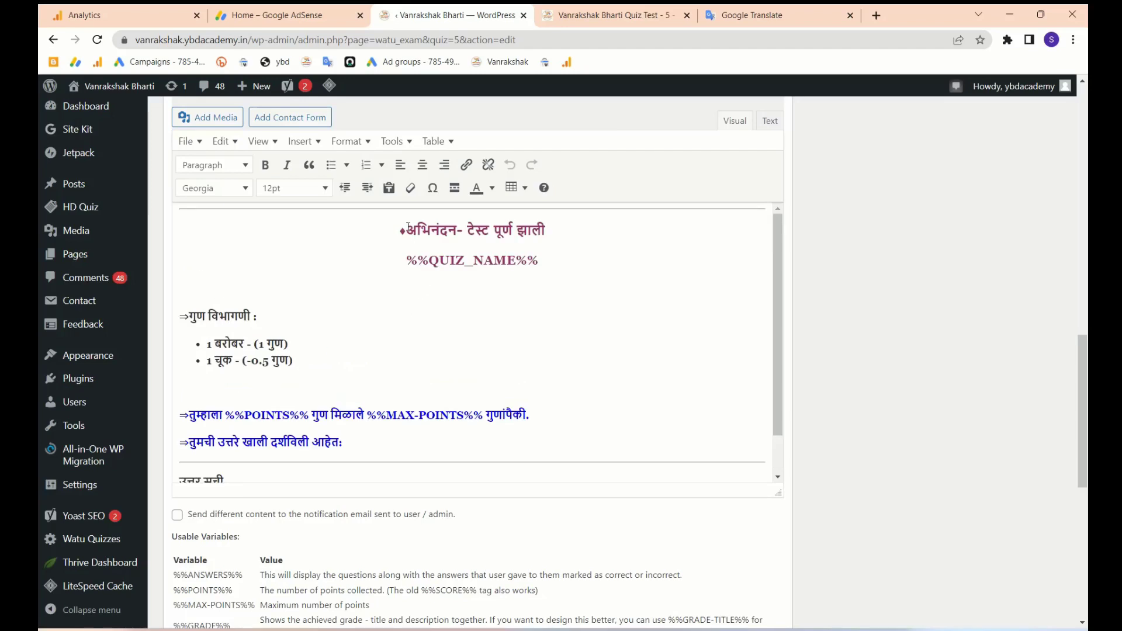
- Compare the Final Screen template against the Test 5 results preview
{"action": "left_click", "coordinate": [621, 16]}
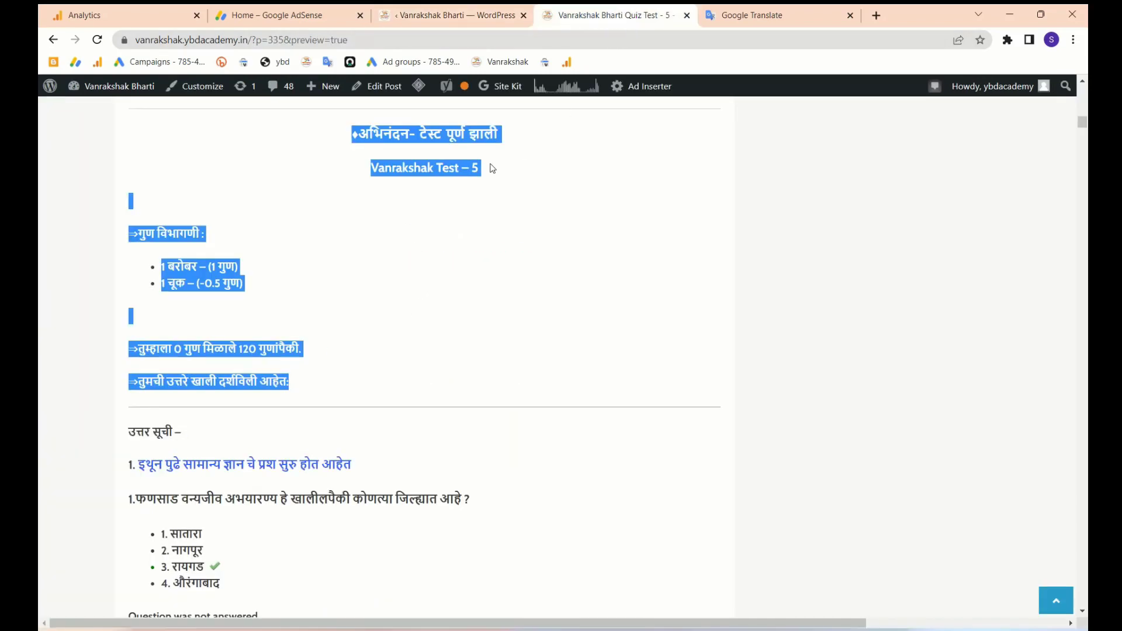
{"action": "left_click_drag", "start_coordinate": [501, 228], "coordinate": [417, 245]}
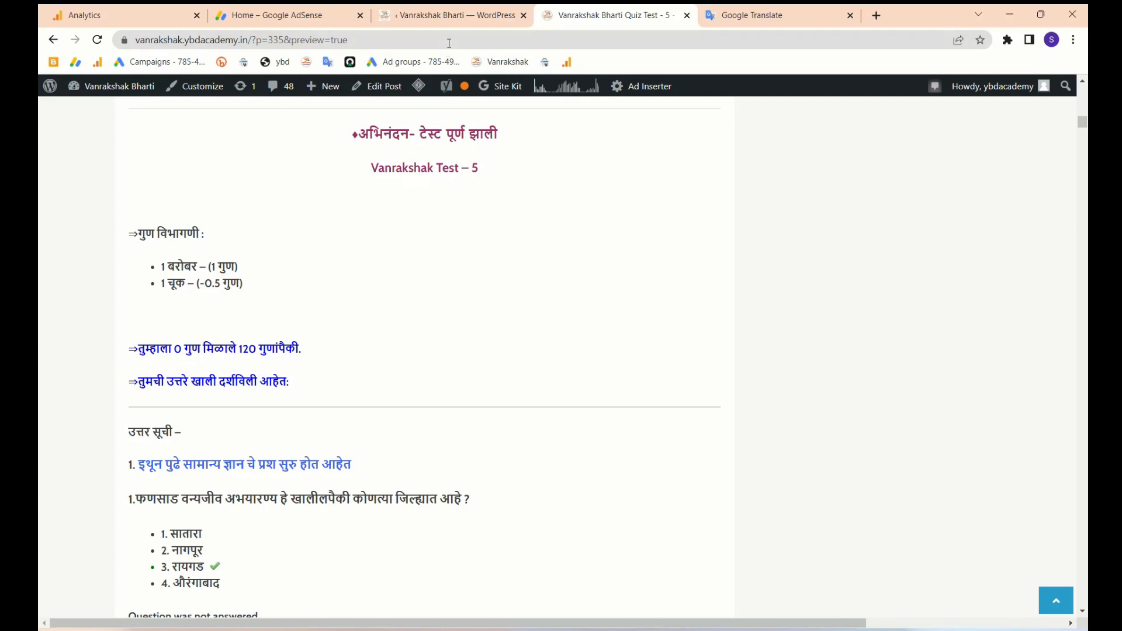
{"action": "left_click", "coordinate": [447, 16]}
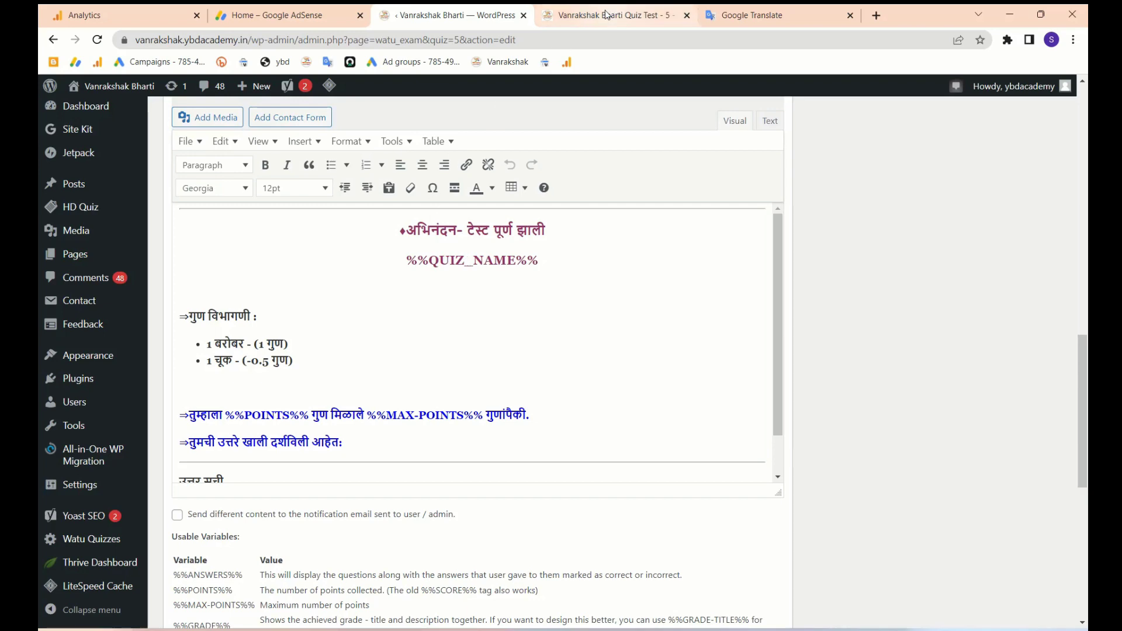
{"action": "key", "text": "ctrl+Tab"}
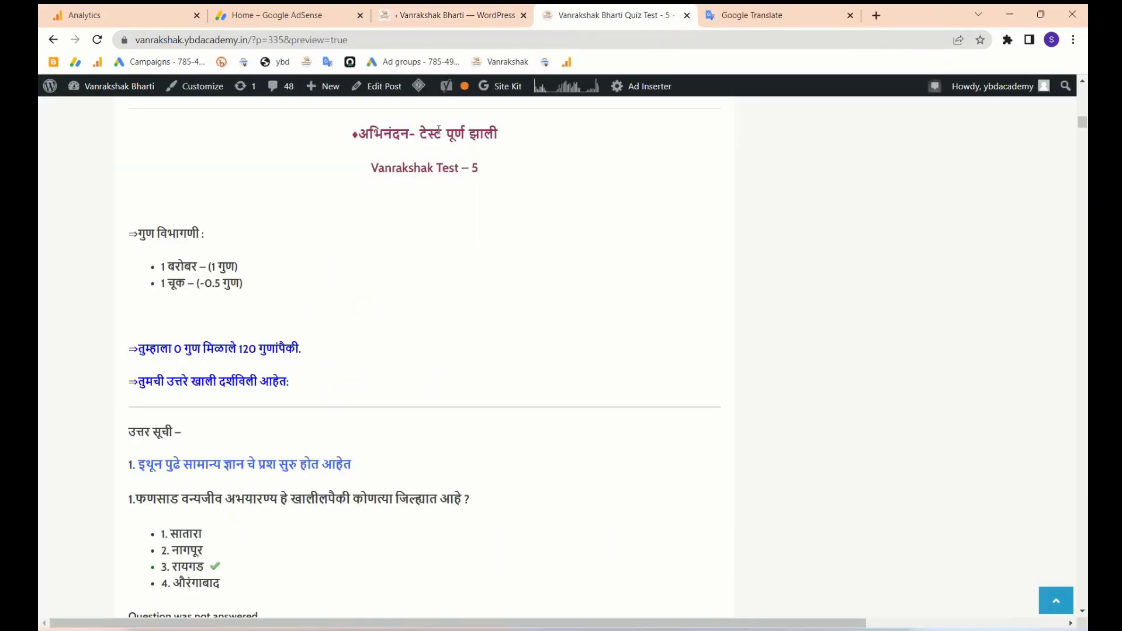
{"action": "left_click", "coordinate": [440, 18]}
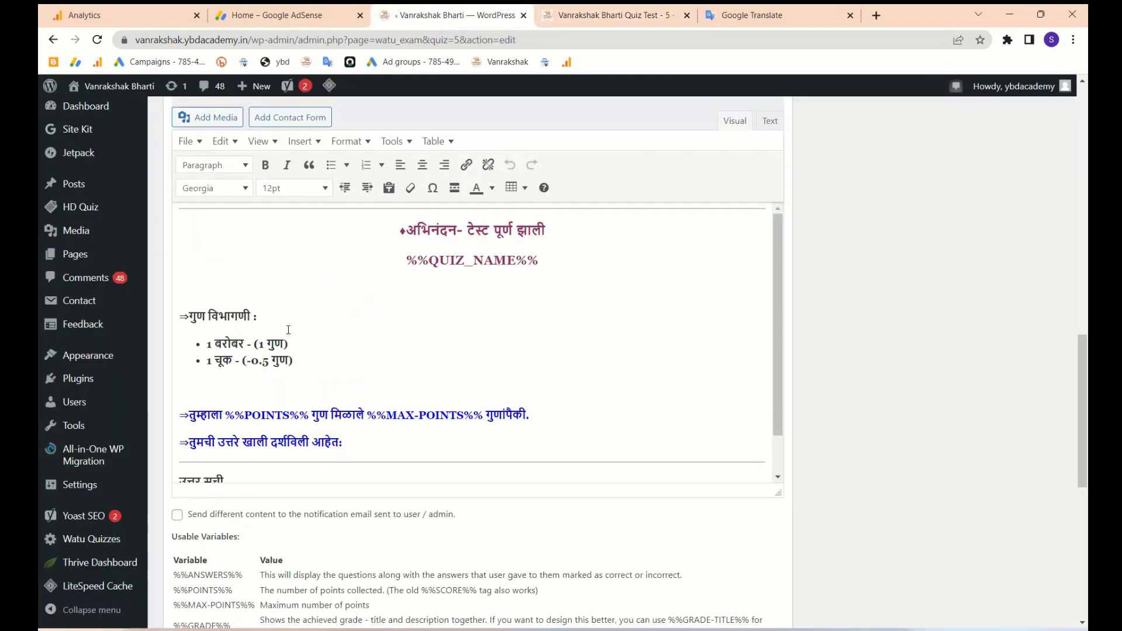
- Match the final-screen score breakdown against the preview's score of 0 out of 120
{"action": "left_click_drag", "start_coordinate": [179, 317], "coordinate": [330, 360]}
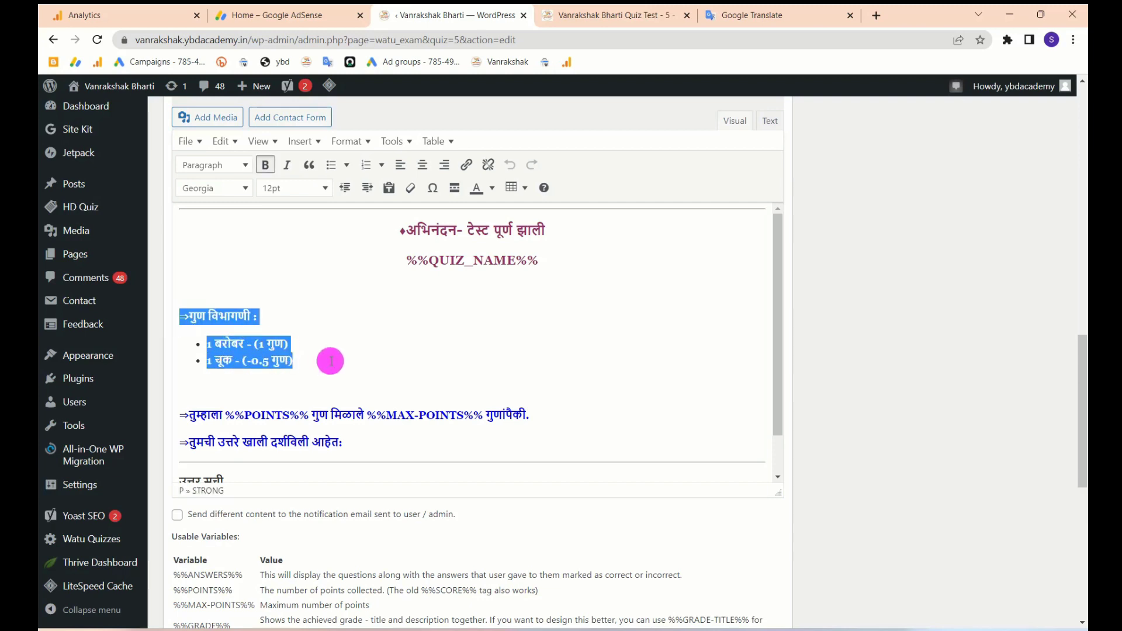
{"action": "left_click", "coordinate": [330, 361]}
{"action": "scroll", "coordinate": [332, 361], "scroll_direction": "down", "scroll_amount": 1}
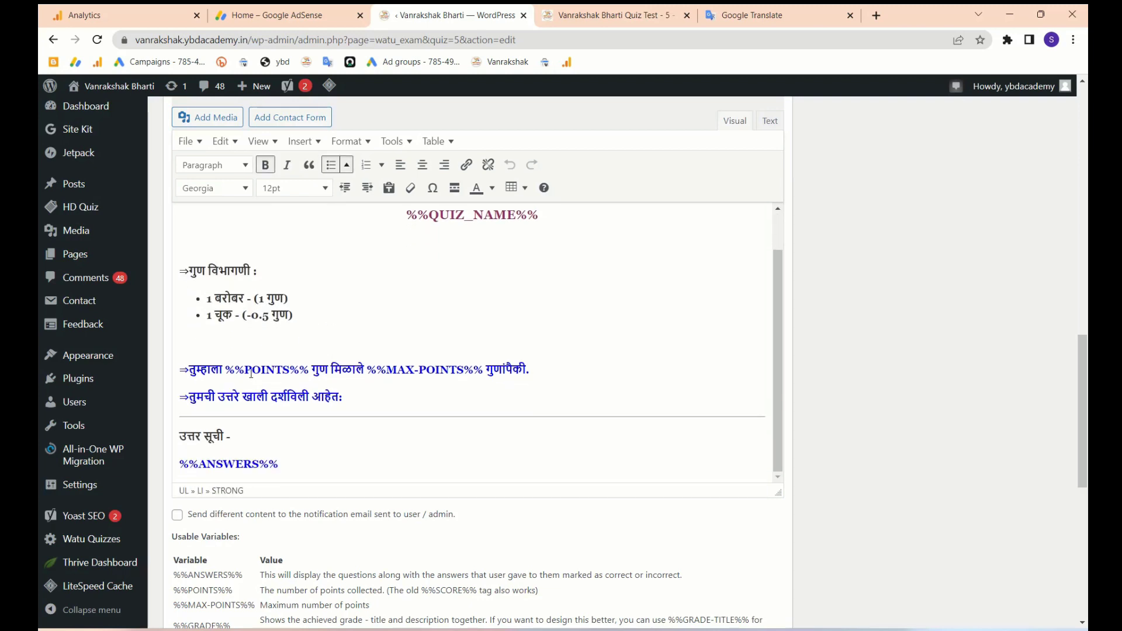
{"action": "left_click", "coordinate": [611, 16]}
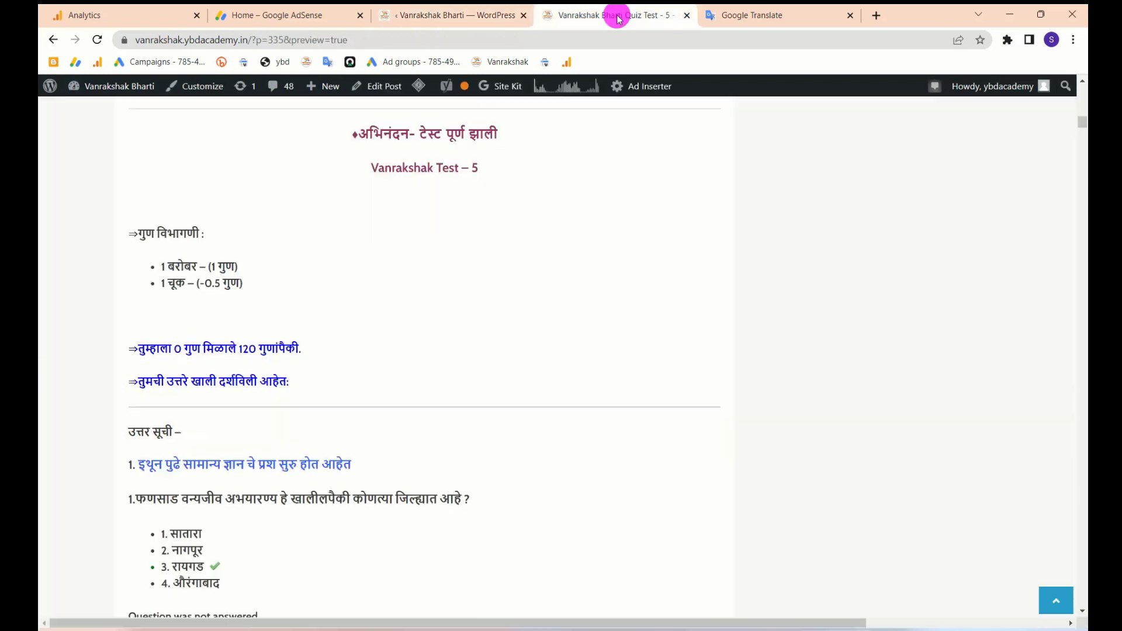
{"action": "left_click_drag", "start_coordinate": [240, 348], "coordinate": [263, 347]}
{"action": "left_click_drag", "start_coordinate": [182, 349], "coordinate": [175, 349]}
{"action": "scroll", "coordinate": [478, 82], "scroll_direction": "up", "scroll_amount": 5}
{"action": "left_click", "coordinate": [447, 15]}
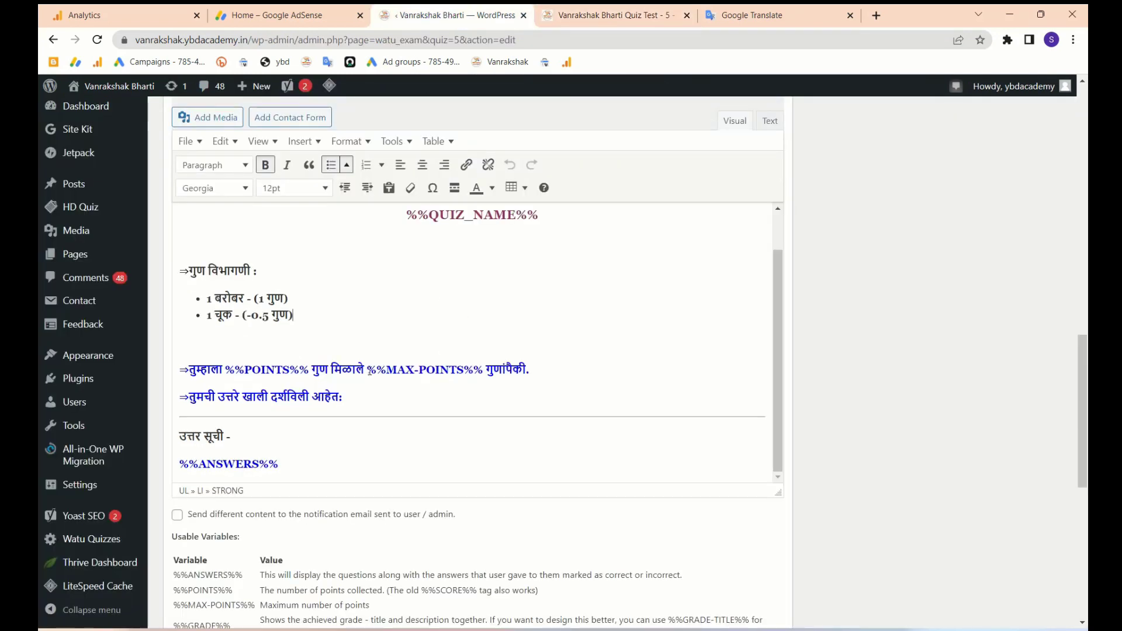
- Trace the %%POINTS%% and %%MAX-POINTS%% placeholders to the preview's score line and breakdown
{"action": "left_click_drag", "start_coordinate": [369, 371], "coordinate": [485, 368]}
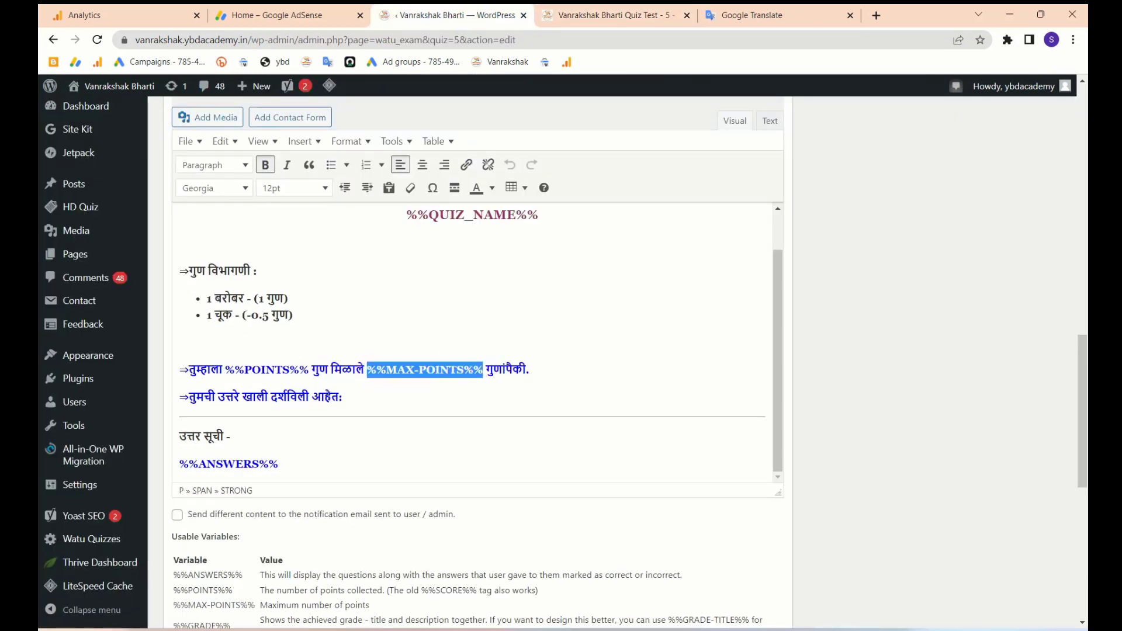
{"action": "left_click_drag", "start_coordinate": [226, 369], "coordinate": [308, 369]}
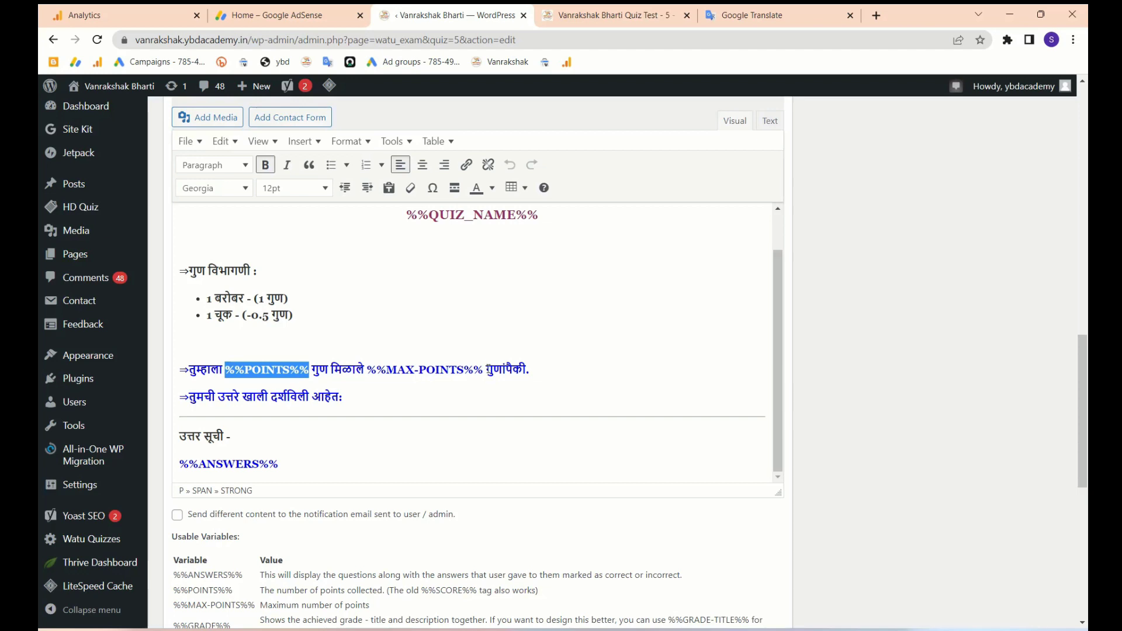
{"action": "left_click", "coordinate": [273, 398]}
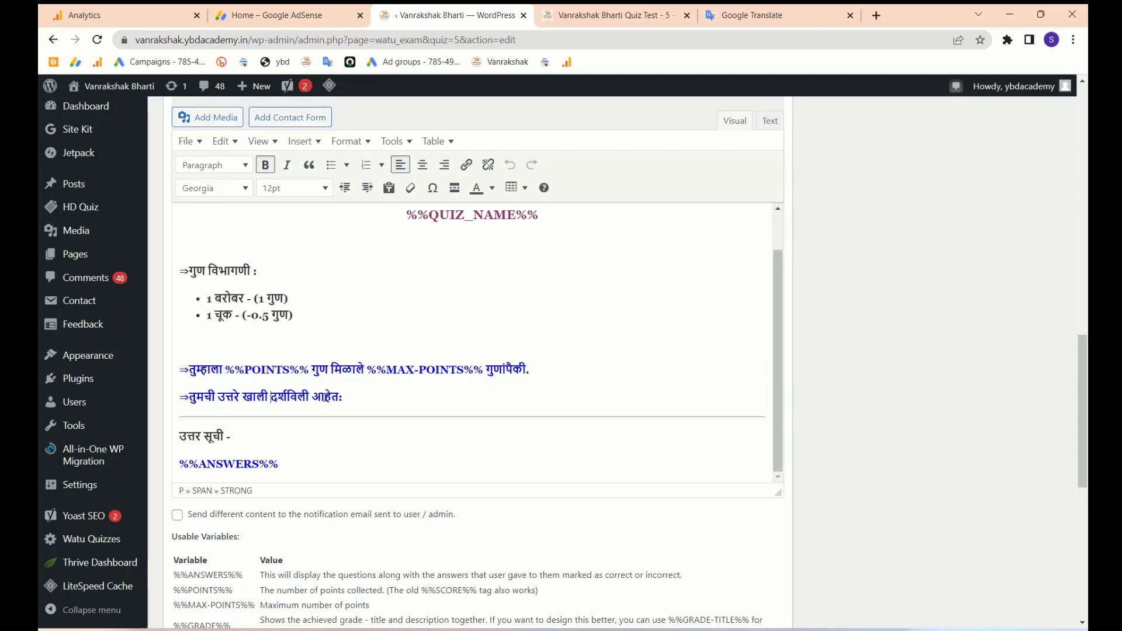
{"action": "left_click", "coordinate": [611, 16]}
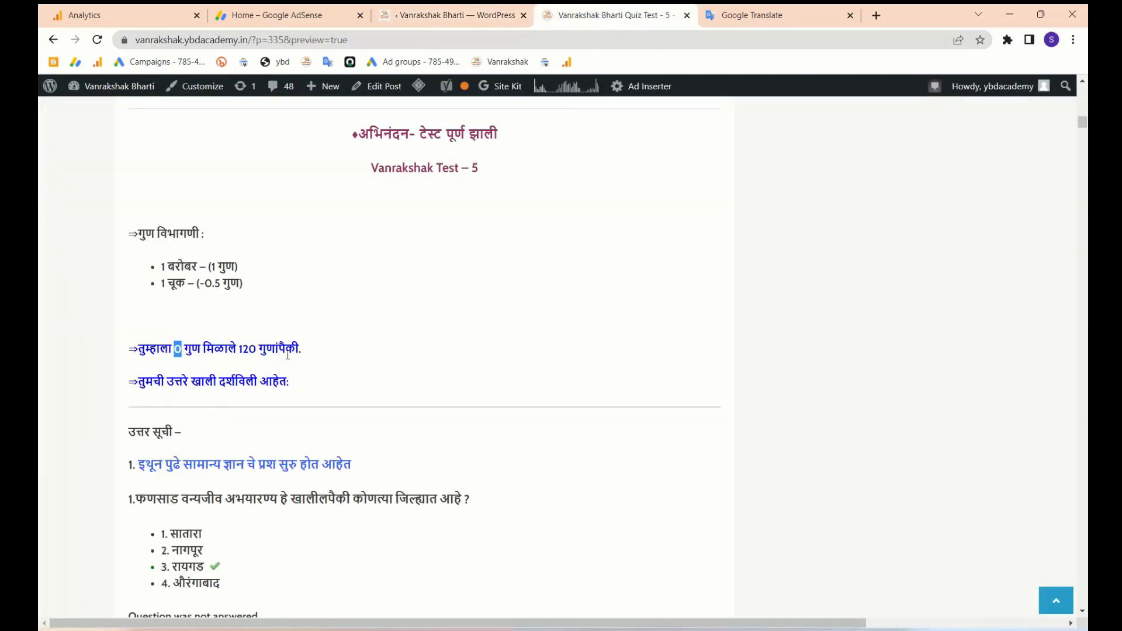
{"action": "left_click", "coordinate": [435, 25]}
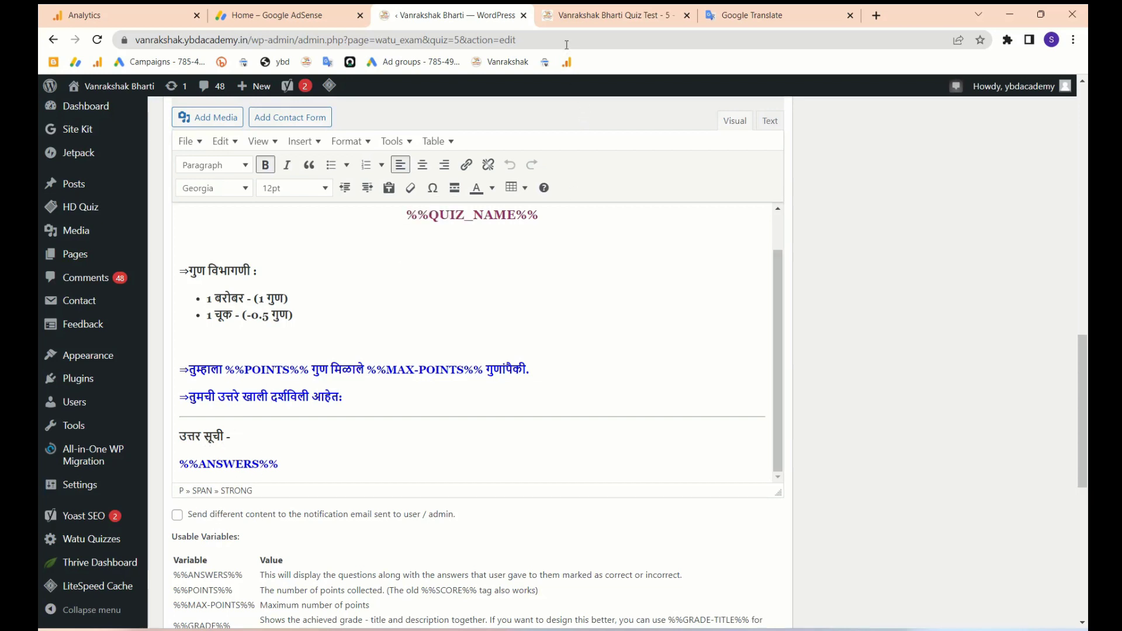
{"action": "left_click", "coordinate": [568, 16]}
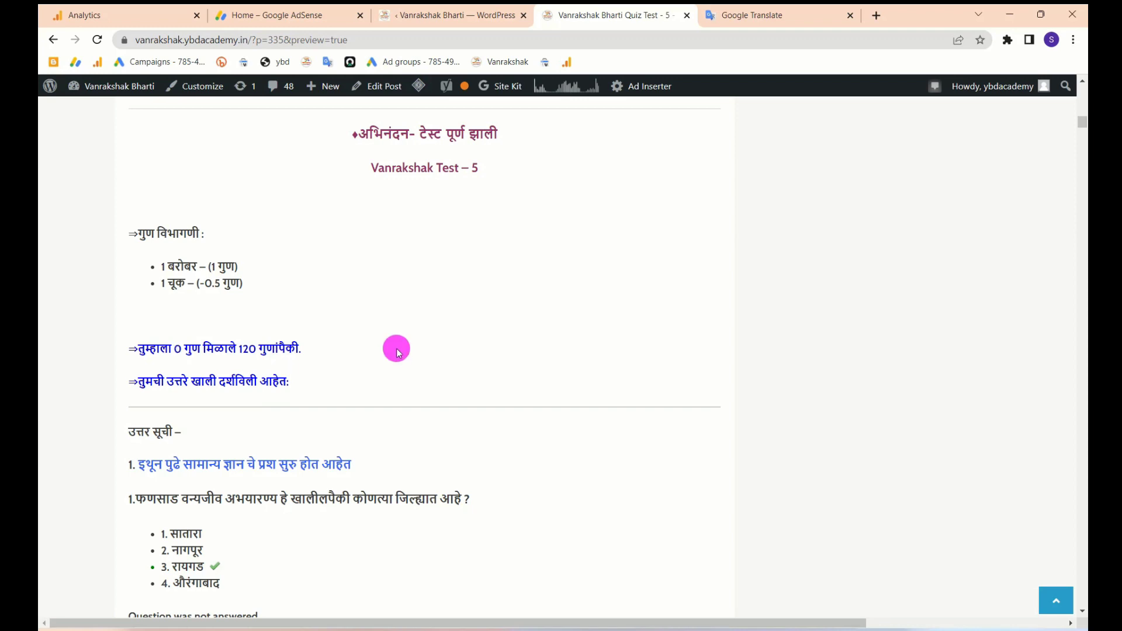
{"action": "left_click_drag", "start_coordinate": [396, 349], "coordinate": [367, 224]}
{"action": "left_click", "coordinate": [367, 224]}
{"action": "scroll", "coordinate": [243, 400], "scroll_direction": "down", "scroll_amount": 7}
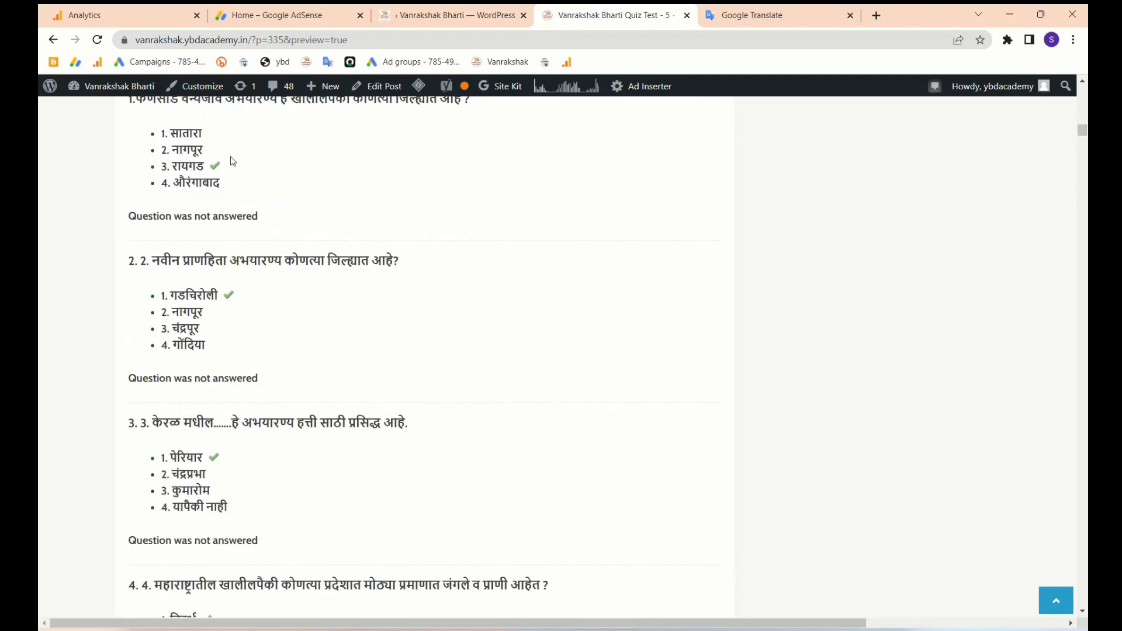
{"action": "scroll", "coordinate": [270, 247], "scroll_direction": "up", "scroll_amount": 5}
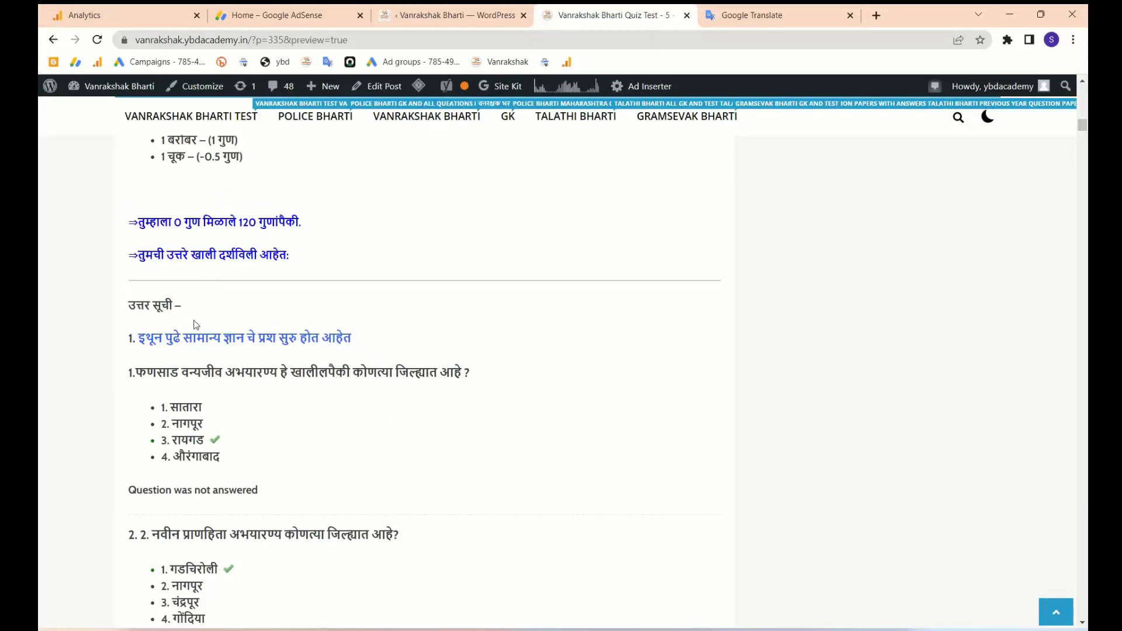
{"action": "left_click", "coordinate": [444, 15]}
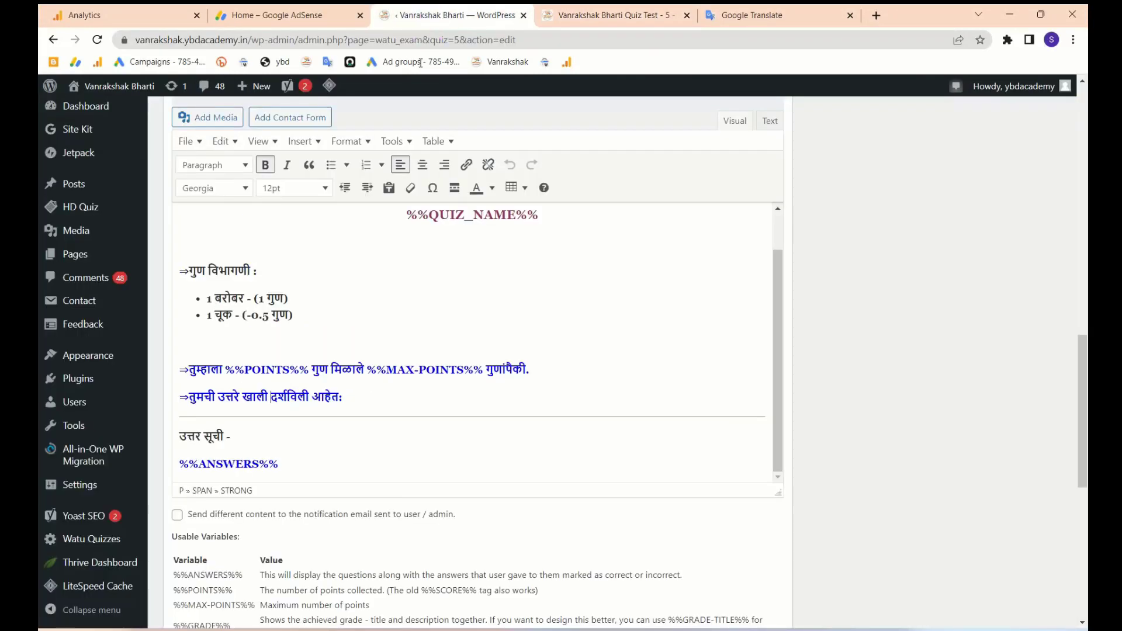
- Compare the %%ANSWERS%% line with the preview, then go back to Manage Quizzes
{"action": "left_click", "coordinate": [260, 460]}
{"action": "triple_click", "coordinate": [260, 460]}
{"action": "left_click_drag", "start_coordinate": [268, 448], "coordinate": [589, 27]}
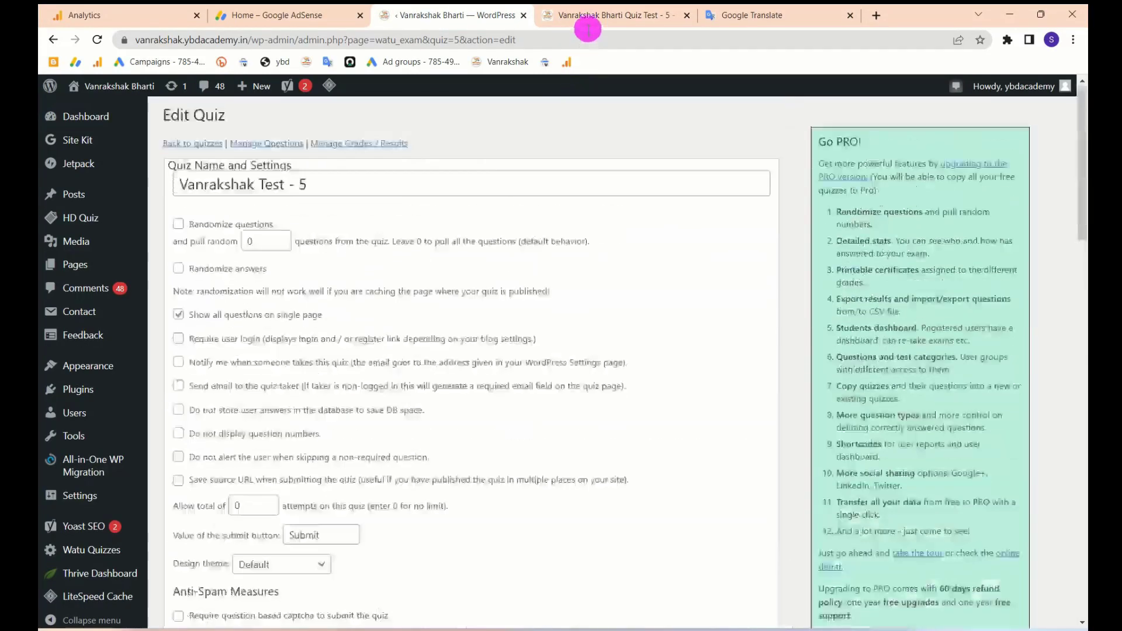
{"action": "left_click", "coordinate": [586, 22]}
{"action": "scroll", "coordinate": [243, 446], "scroll_direction": "down", "scroll_amount": 12}
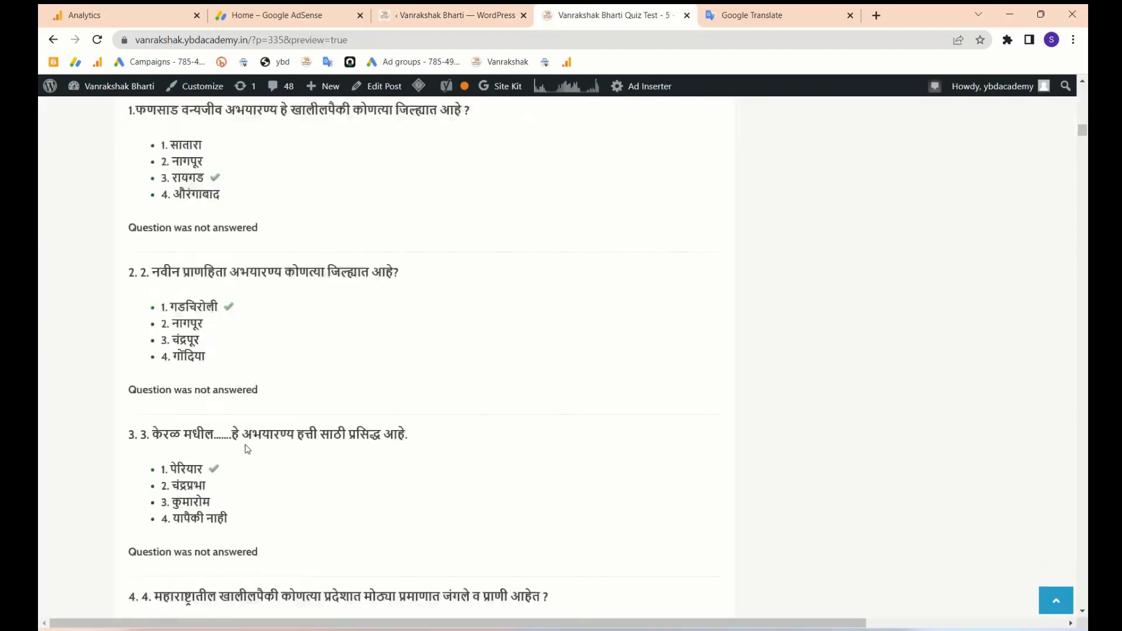
{"action": "scroll", "coordinate": [261, 421], "scroll_direction": "up", "scroll_amount": 10}
{"action": "left_click", "coordinate": [444, 15]}
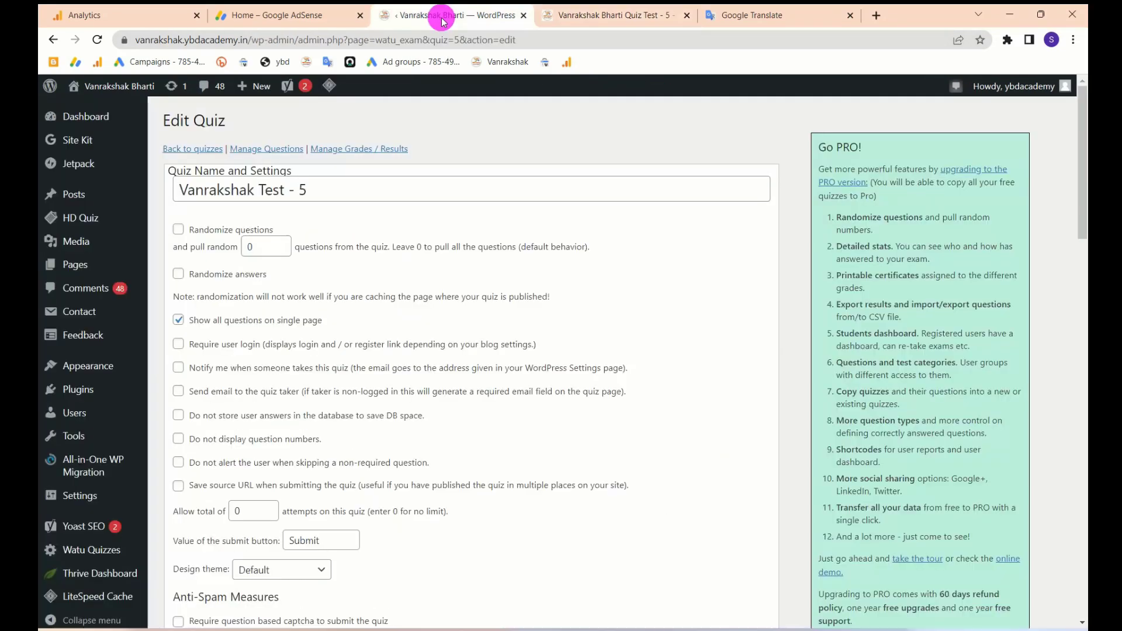
{"action": "scroll", "coordinate": [408, 351], "scroll_direction": "down", "scroll_amount": 10}
{"action": "scroll", "coordinate": [408, 350], "scroll_direction": "down", "scroll_amount": 5}
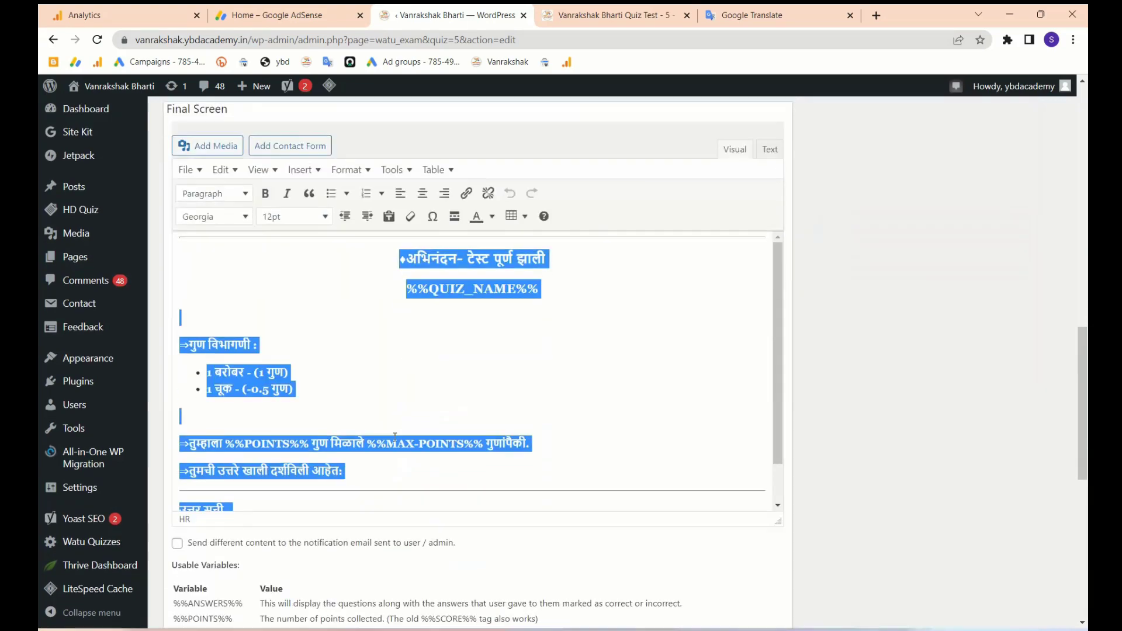
{"action": "left_click", "coordinate": [377, 397]}
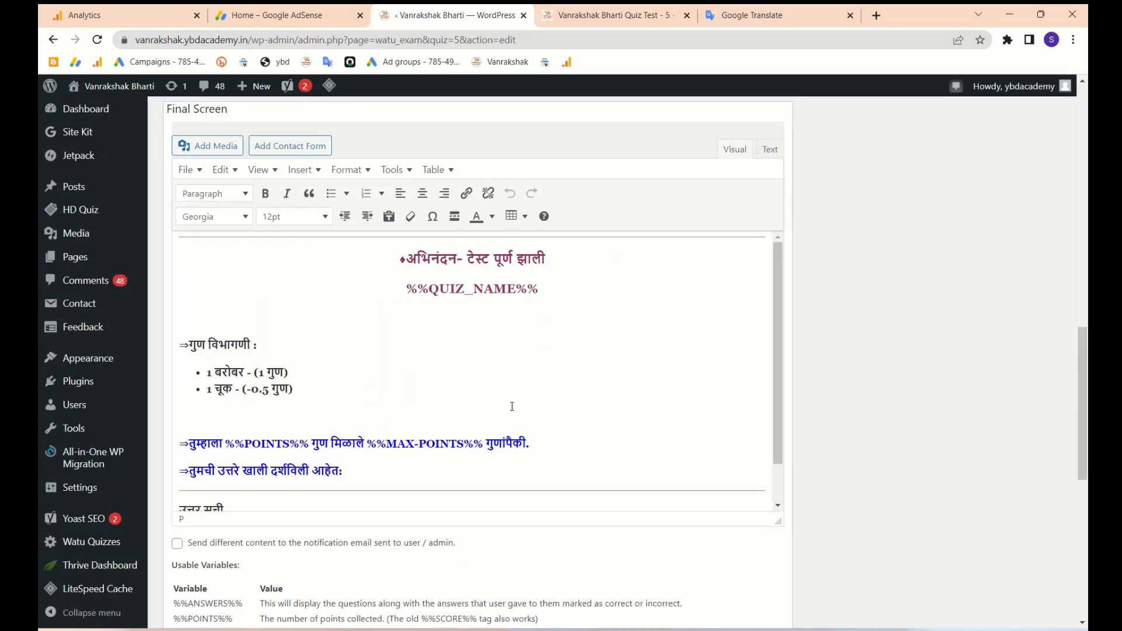
{"action": "scroll", "coordinate": [410, 377], "scroll_direction": "up", "scroll_amount": 15}
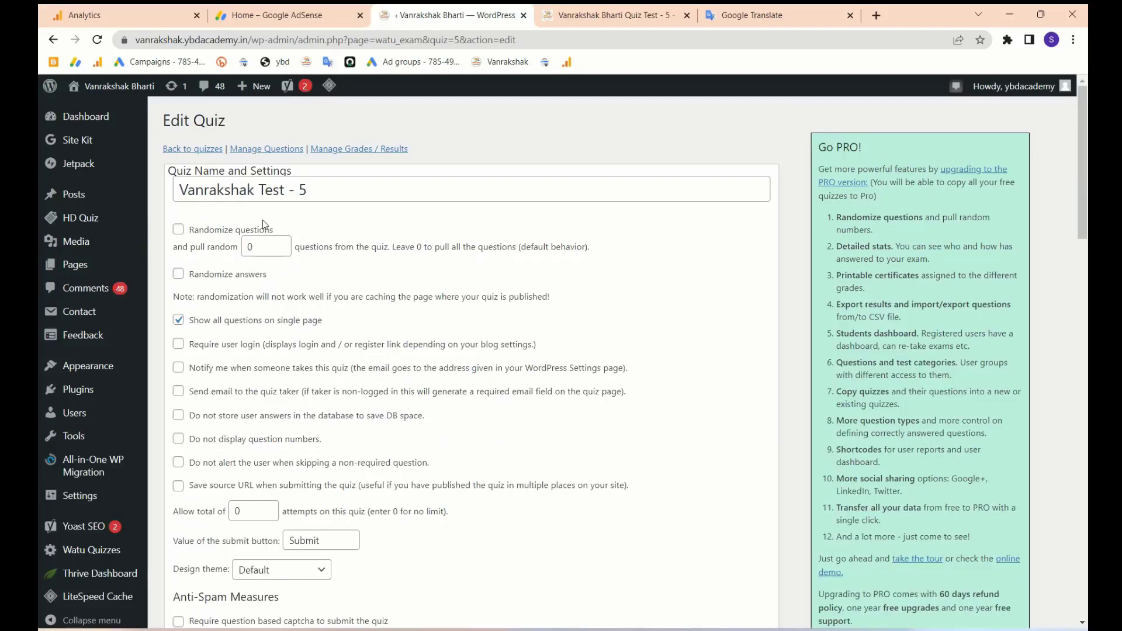
{"action": "left_click", "coordinate": [193, 150]}
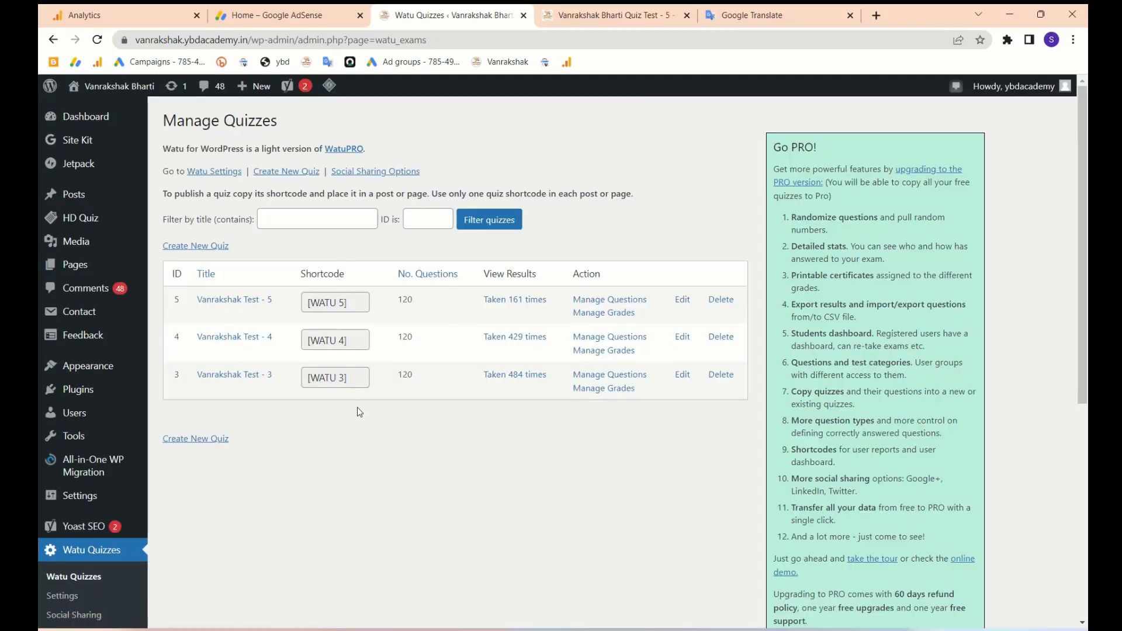
- Begin a new quiz named 'Vanrakshak Test - 6' via autofill, then abandon it for the quiz list
{"action": "left_click", "coordinate": [205, 246]}
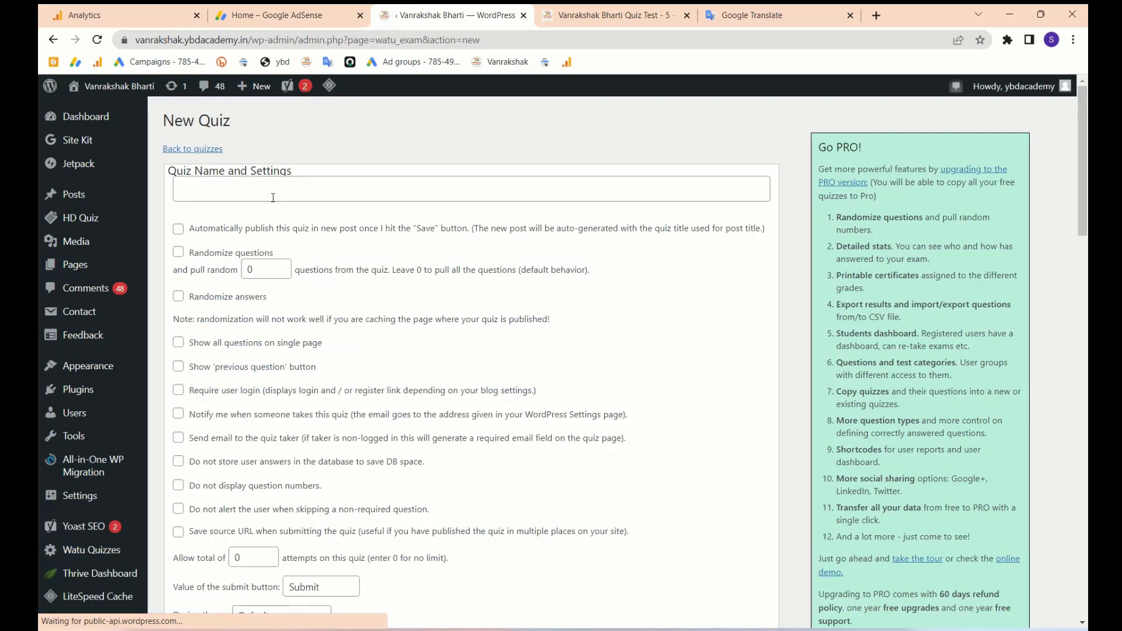
{"action": "left_click", "coordinate": [273, 198]}
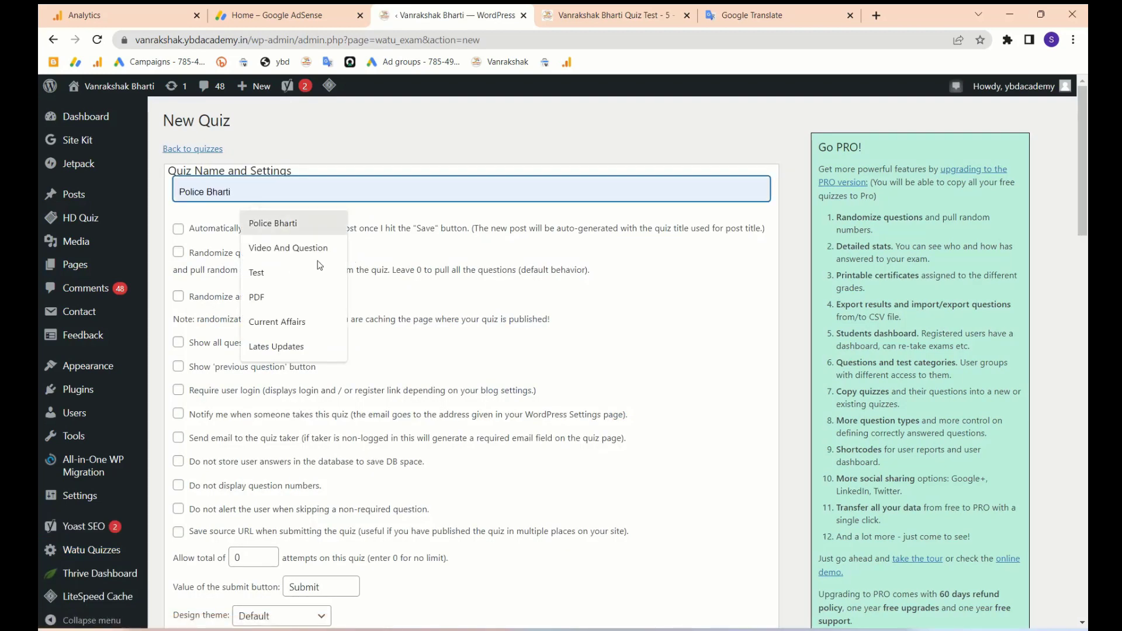
{"action": "type", "text": "Vanrakshak Test - 5"}
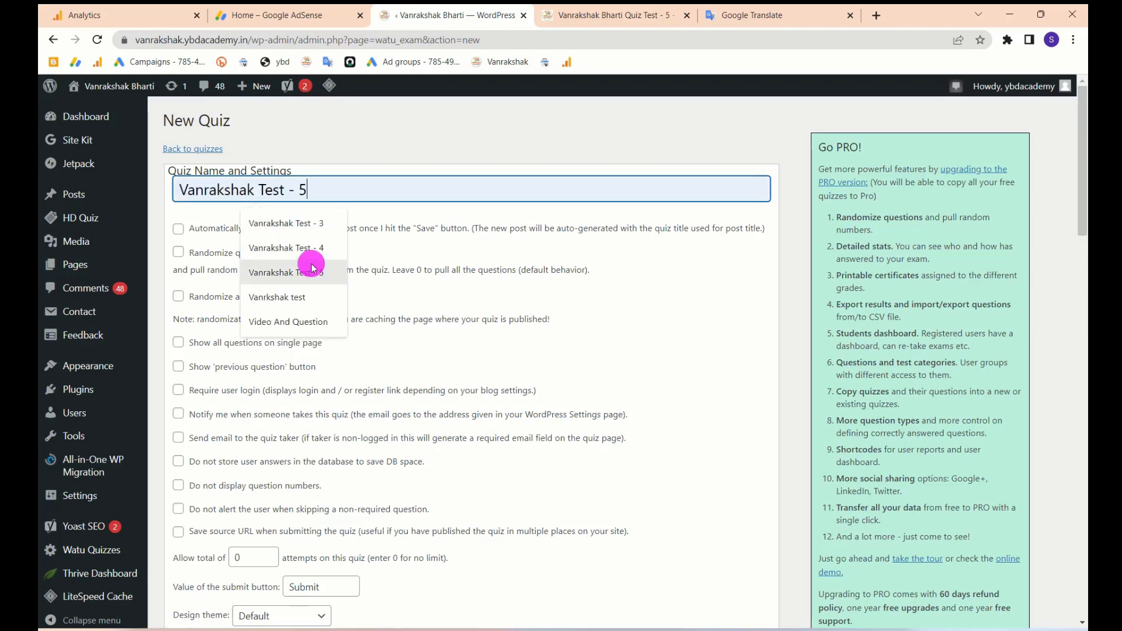
{"action": "left_click", "coordinate": [313, 268]}
{"action": "key", "text": "BackSpace"}
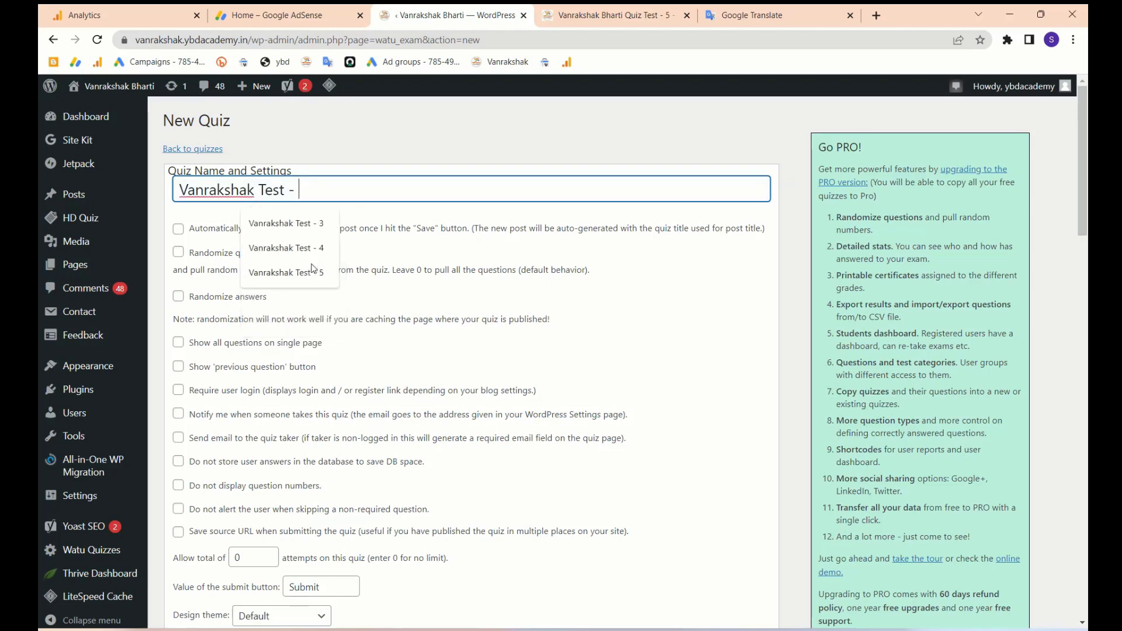
{"action": "type", "text": "6"}
{"action": "scroll", "coordinate": [314, 269], "scroll_direction": "down", "scroll_amount": 1}
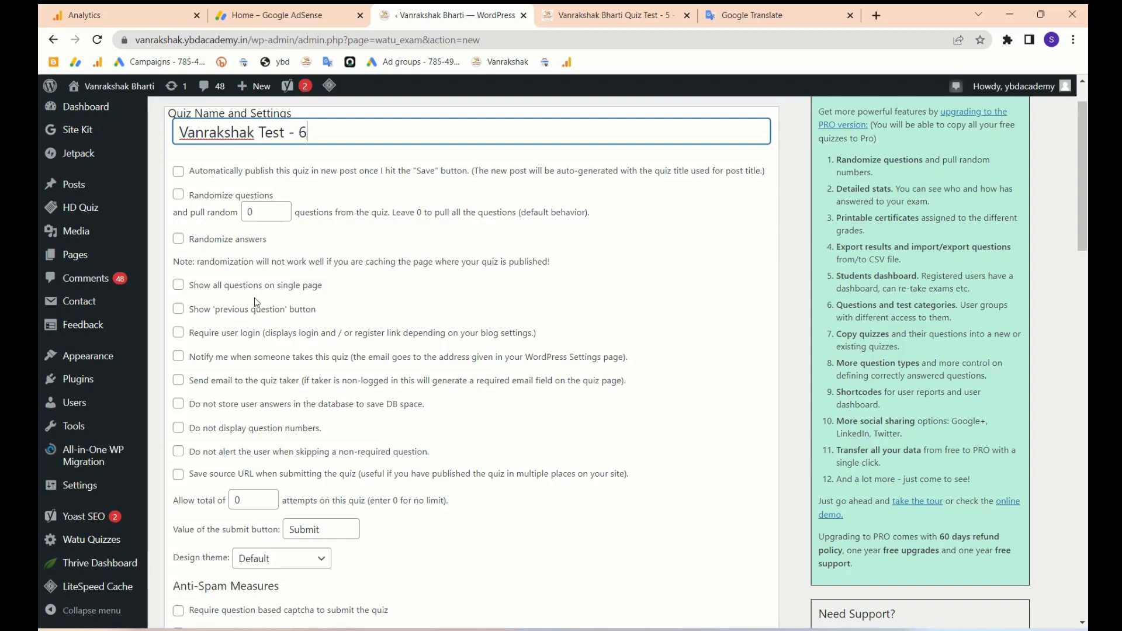
{"action": "scroll", "coordinate": [228, 304], "scroll_direction": "down", "scroll_amount": 1}
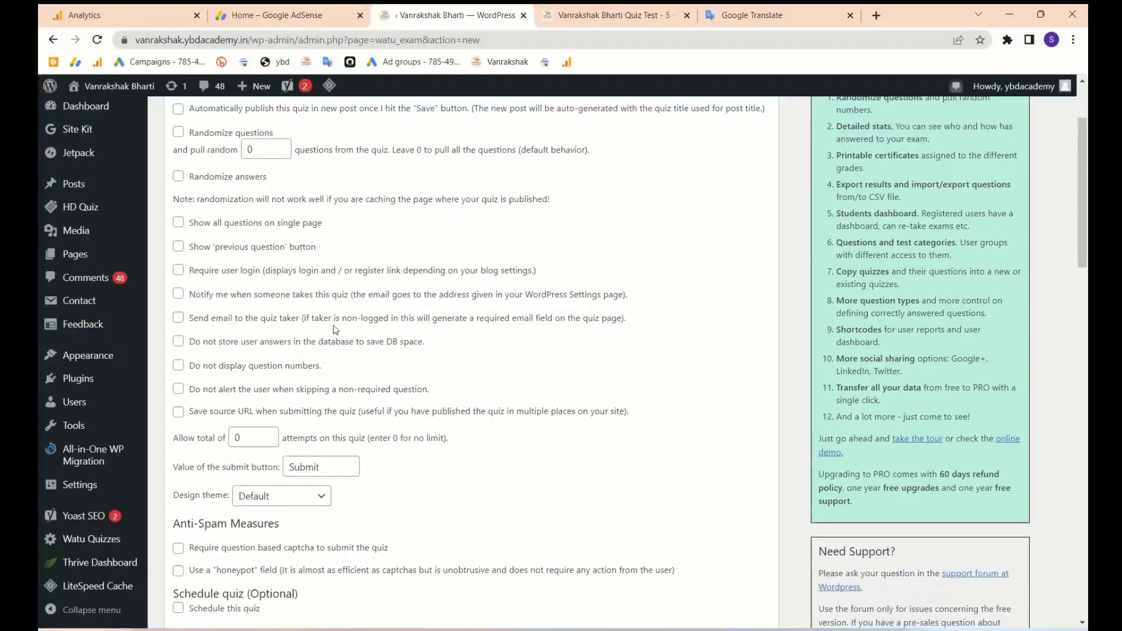
{"action": "scroll", "coordinate": [197, 235], "scroll_direction": "down", "scroll_amount": 10}
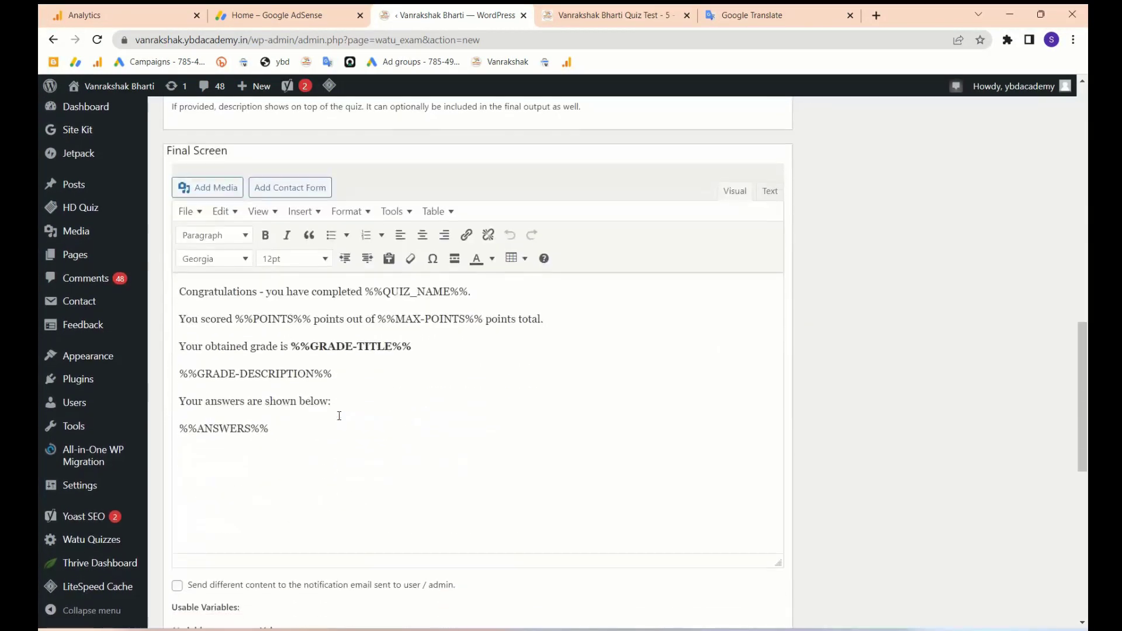
{"action": "scroll", "coordinate": [320, 445], "scroll_direction": "up", "scroll_amount": 11}
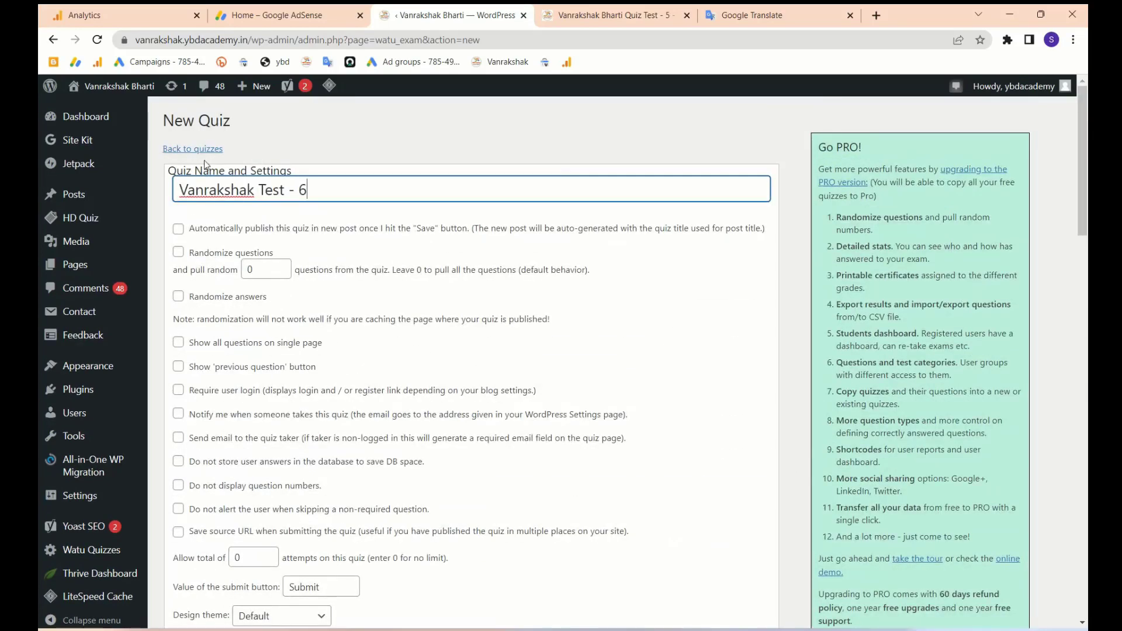
{"action": "left_click", "coordinate": [190, 151]}
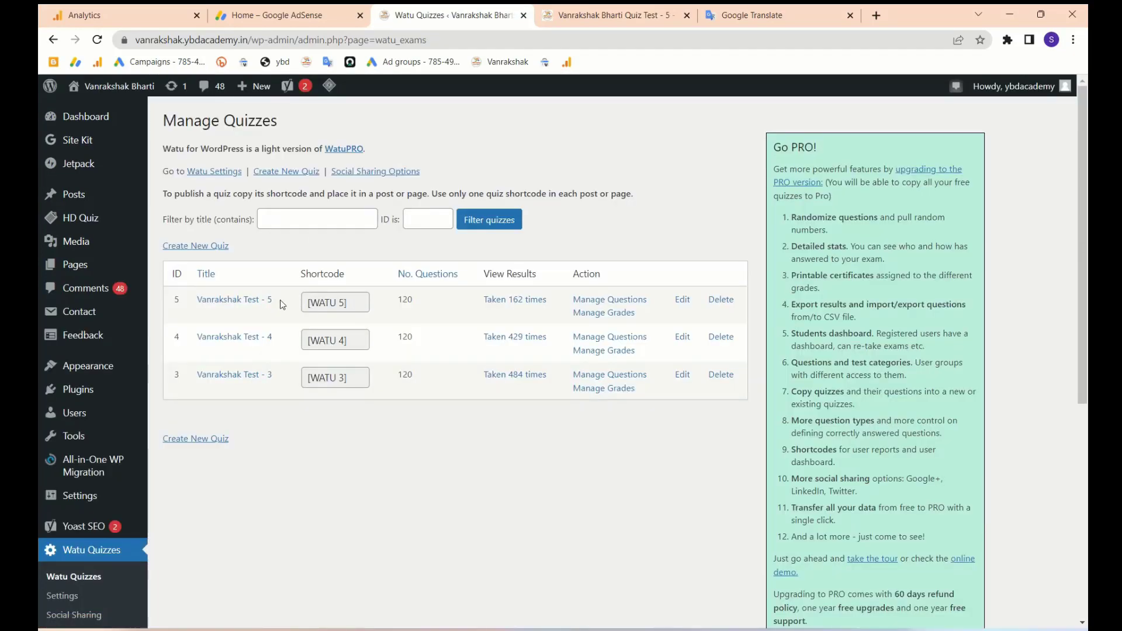
- Select all final-screen text in Vanrakshak Test - 5 for copying, then open a blank new-quiz form
{"action": "left_click", "coordinate": [683, 301]}
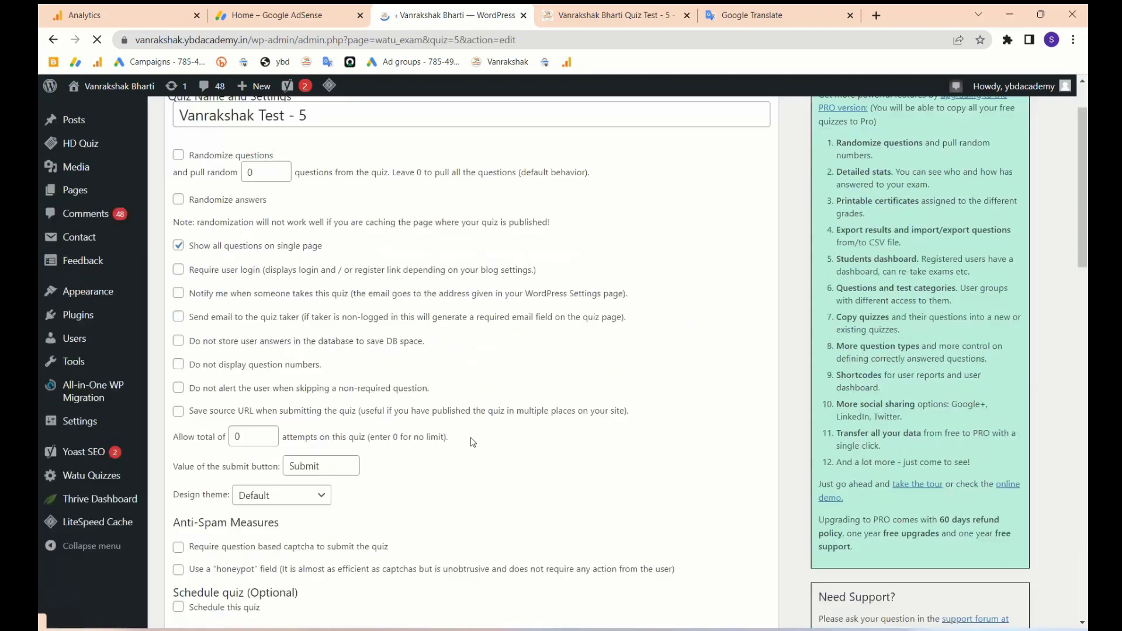
{"action": "scroll", "coordinate": [473, 443], "scroll_direction": "down", "scroll_amount": 10}
{"action": "scroll", "coordinate": [473, 442], "scroll_direction": "down", "scroll_amount": 2}
{"action": "left_click", "coordinate": [405, 386]}
{"action": "key", "text": "ctrl+a"}
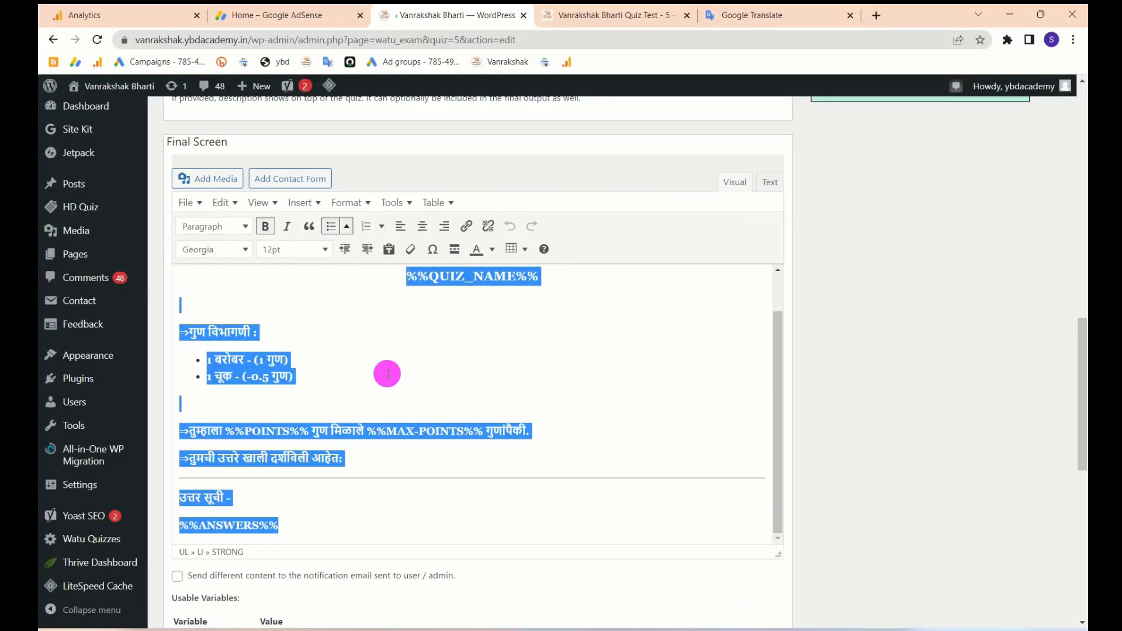
{"action": "scroll", "coordinate": [387, 369], "scroll_direction": "up", "scroll_amount": 15}
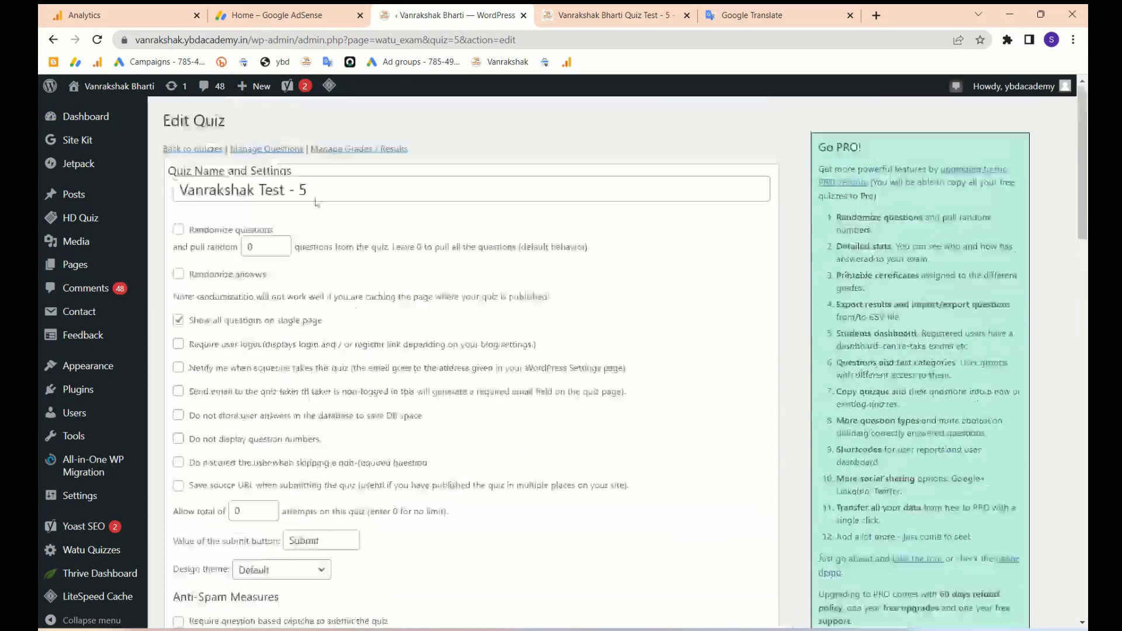
{"action": "left_click", "coordinate": [193, 151]}
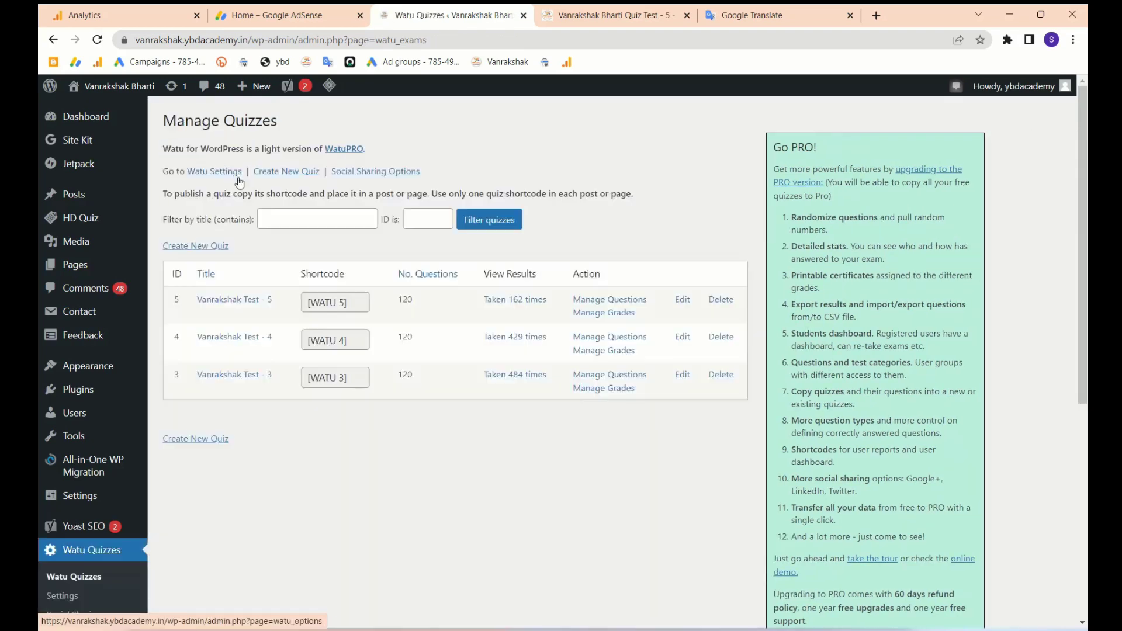
{"action": "left_click", "coordinate": [199, 246]}
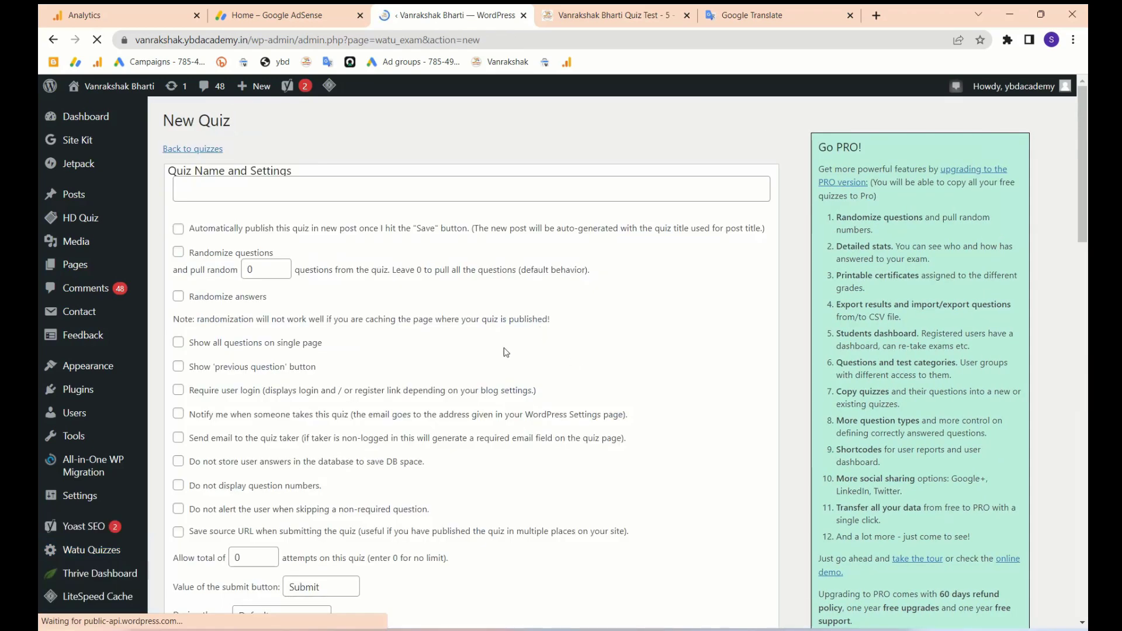
{"action": "scroll", "coordinate": [476, 403], "scroll_direction": "down", "scroll_amount": 10}
- Name the new quiz 'Vanrakshak Test - 6'
{"action": "scroll", "coordinate": [476, 403], "scroll_direction": "up", "scroll_amount": 10}
{"action": "left_click", "coordinate": [368, 180]}
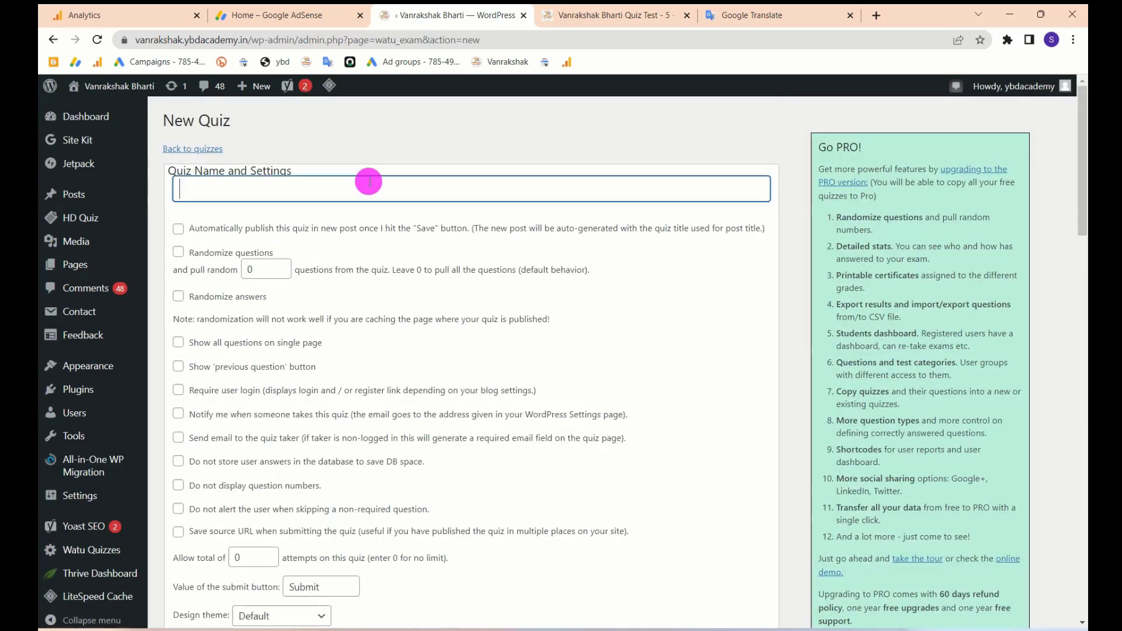
{"action": "type", "text": "Vanrakshak Test - 4"}
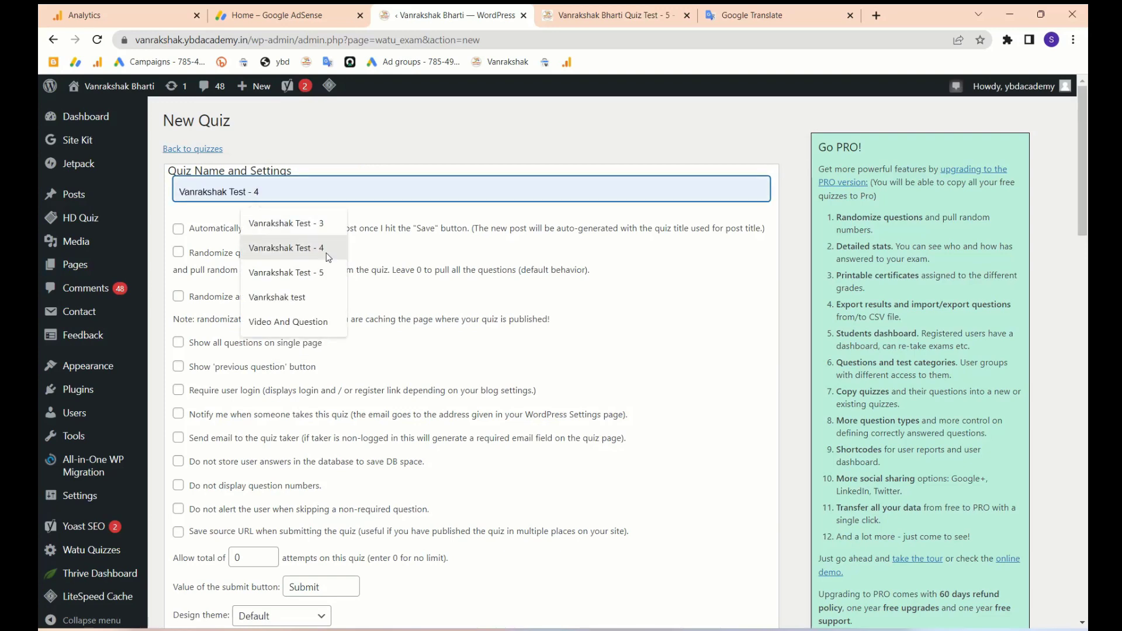
{"action": "left_click", "coordinate": [322, 249]}
{"action": "key", "text": "BackSpace"}
{"action": "type", "text": "6"}
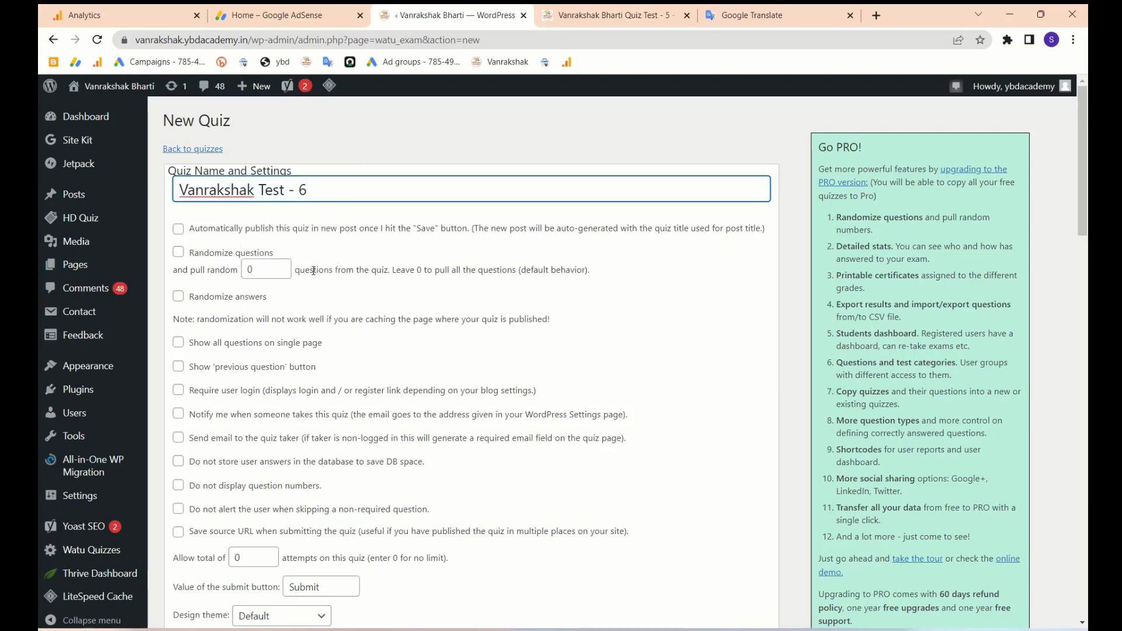
- Replace the default final-screen text with the copied Marathi results template
{"action": "scroll", "coordinate": [314, 271], "scroll_direction": "down", "scroll_amount": 12}
{"action": "left_click", "coordinate": [313, 270]}
{"action": "scroll", "coordinate": [315, 293], "scroll_direction": "up", "scroll_amount": 2}
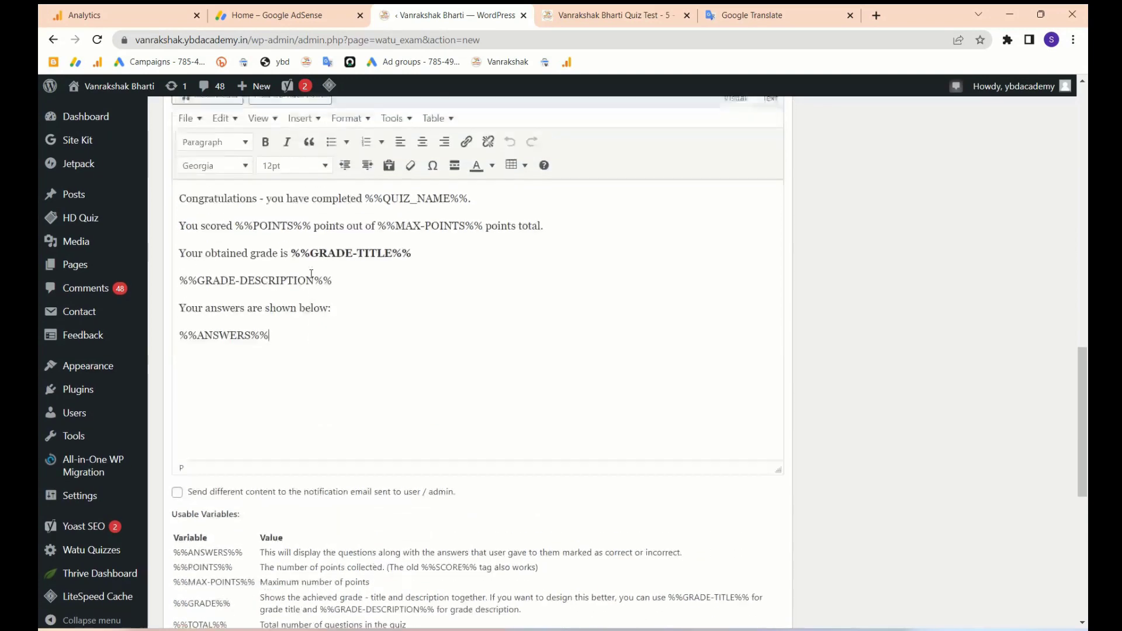
{"action": "key", "text": "ctrl+a"}
{"action": "key", "text": "ctrl+v"}
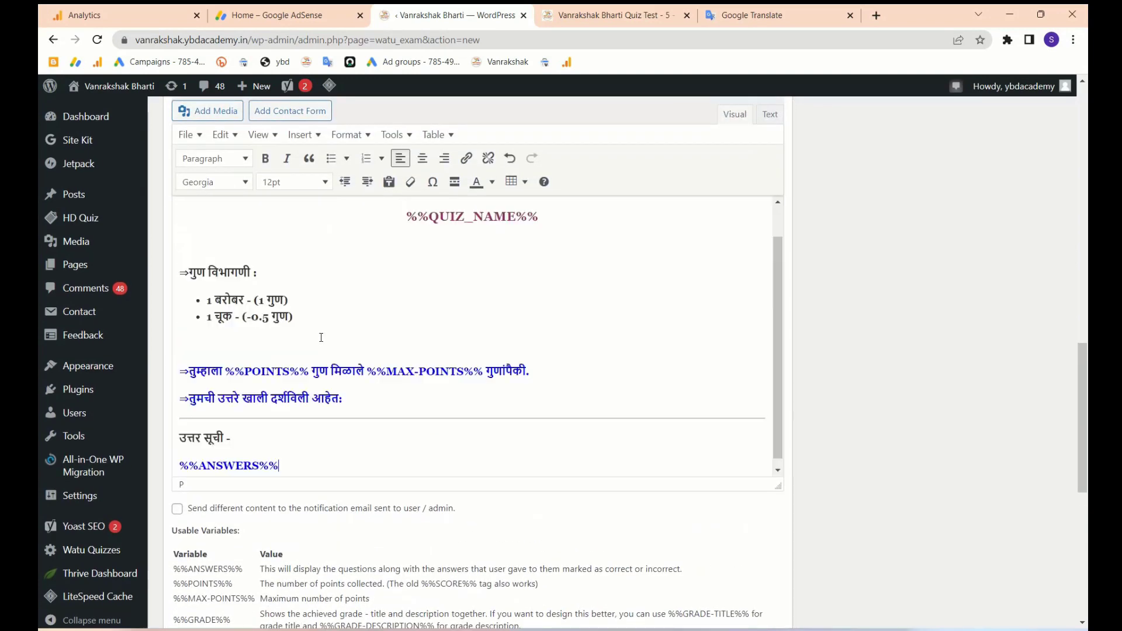
- Save the quiz settings to reach the Manage Questions page
{"action": "scroll", "coordinate": [321, 336], "scroll_direction": "up", "scroll_amount": 1}
{"action": "scroll", "coordinate": [414, 388], "scroll_direction": "down", "scroll_amount": 1}
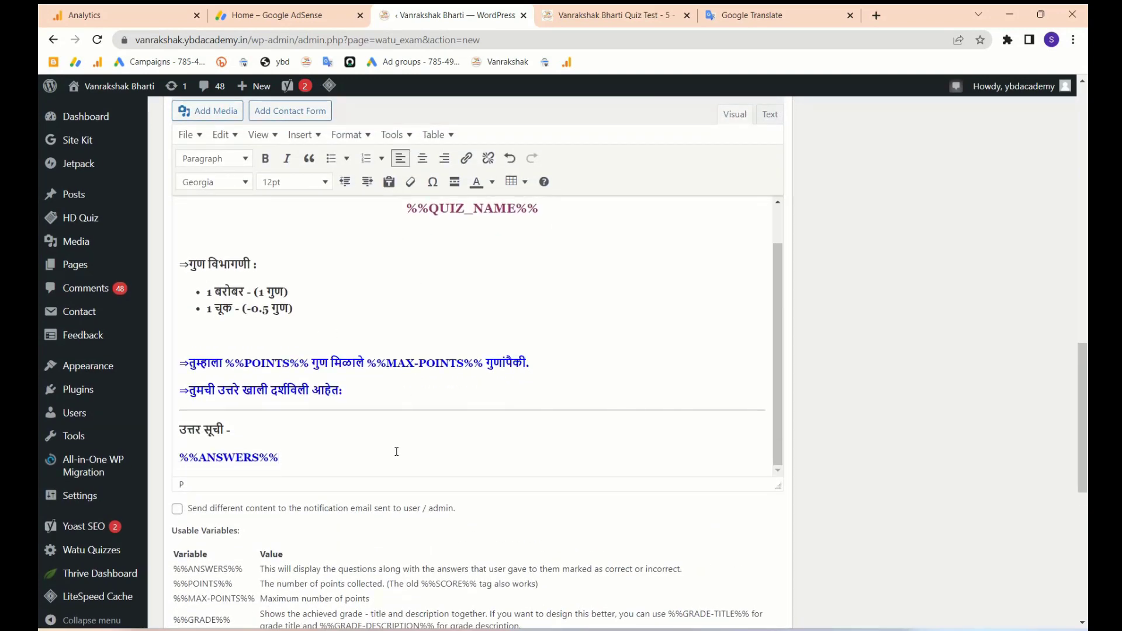
{"action": "scroll", "coordinate": [397, 451], "scroll_direction": "up", "scroll_amount": 10}
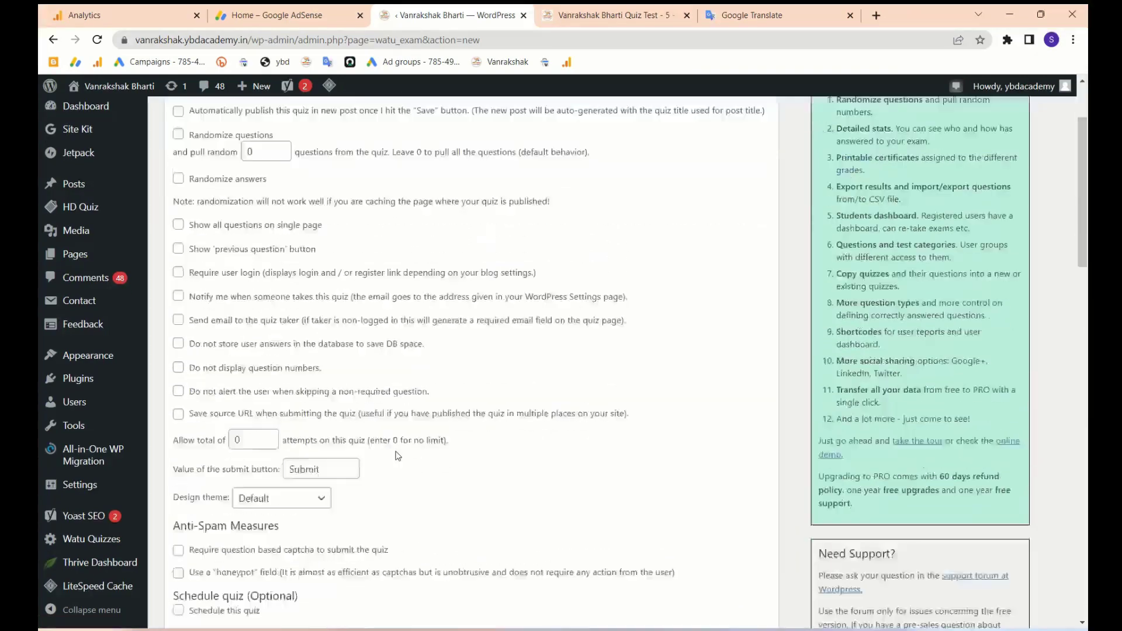
{"action": "scroll", "coordinate": [397, 451], "scroll_direction": "down", "scroll_amount": 20}
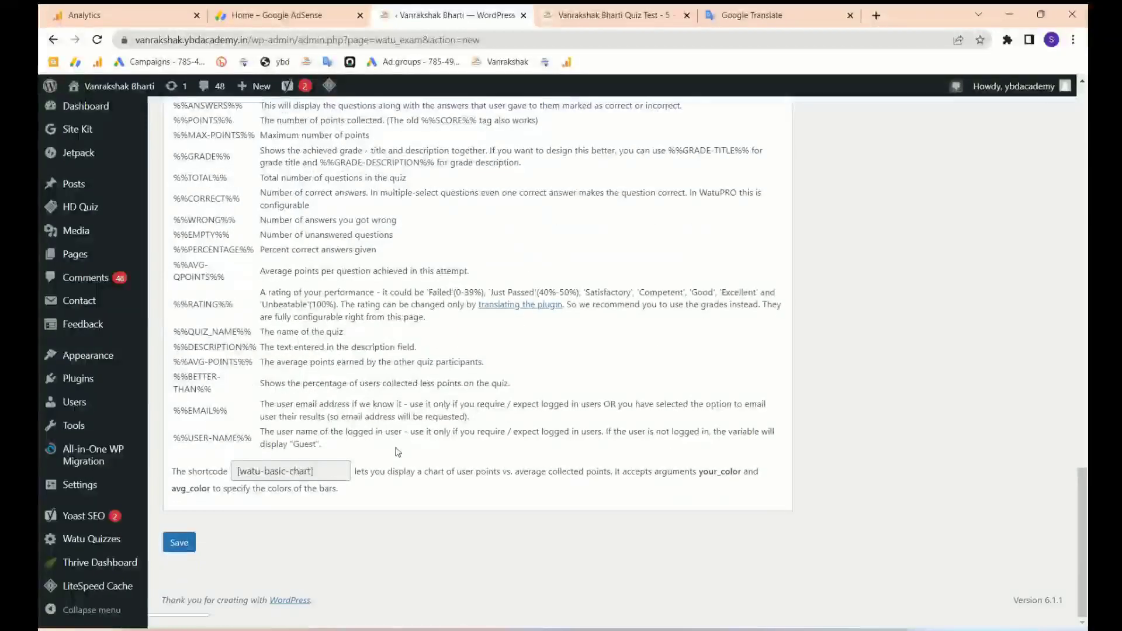
{"action": "left_click", "coordinate": [179, 543]}
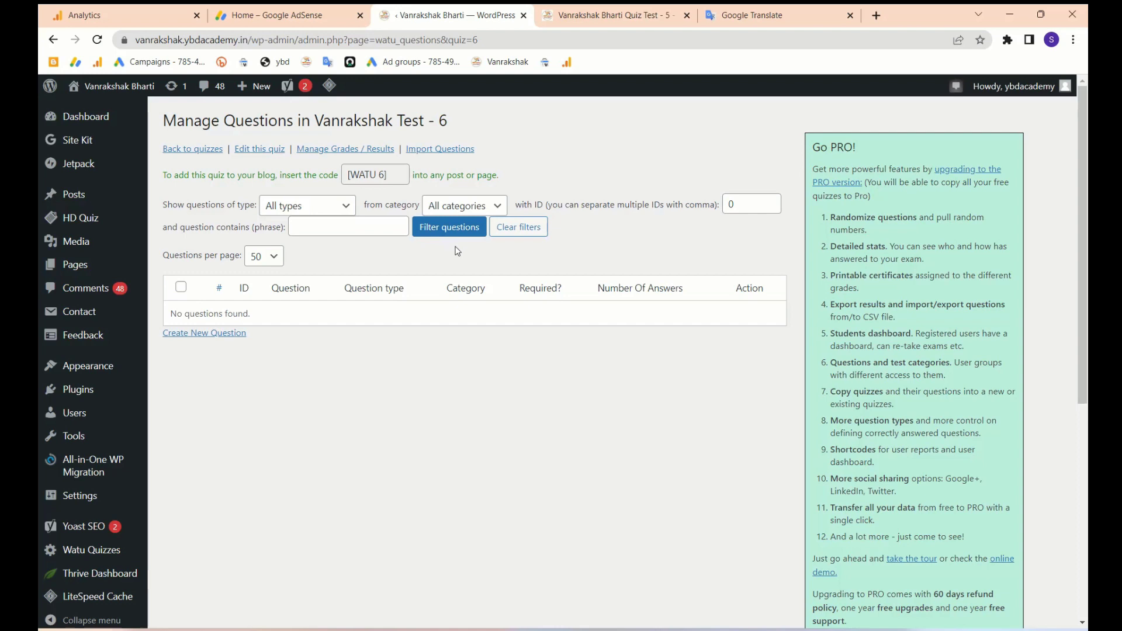
- Set Questions per page to 200 and start a new question for Vanrakshak Test - 6
{"action": "left_click", "coordinate": [270, 257]}
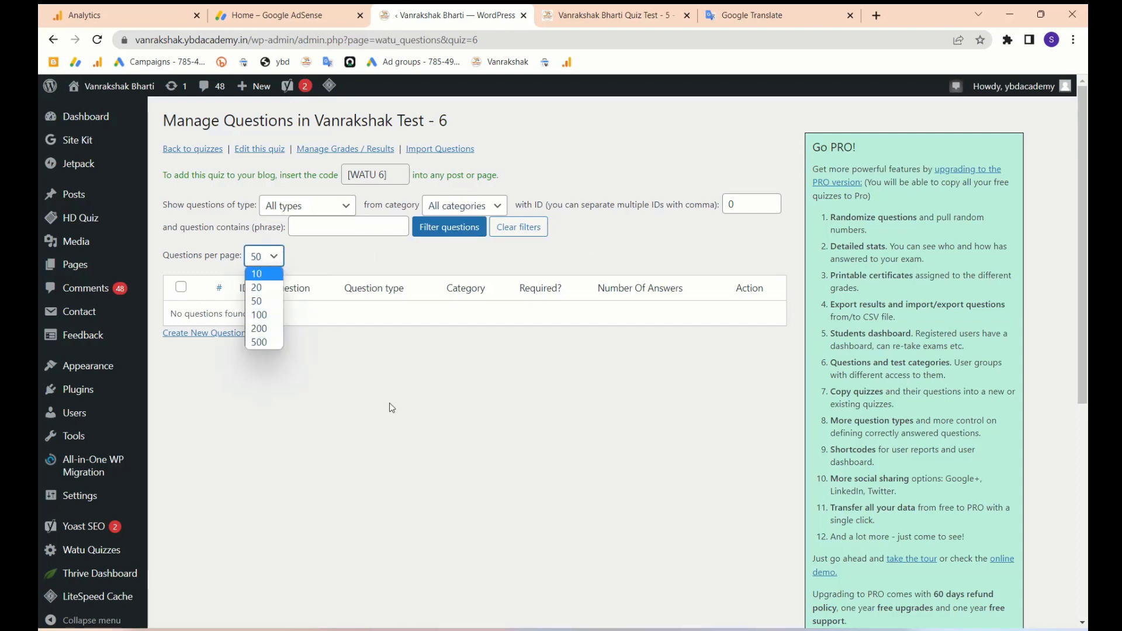
{"action": "left_click", "coordinate": [264, 328]}
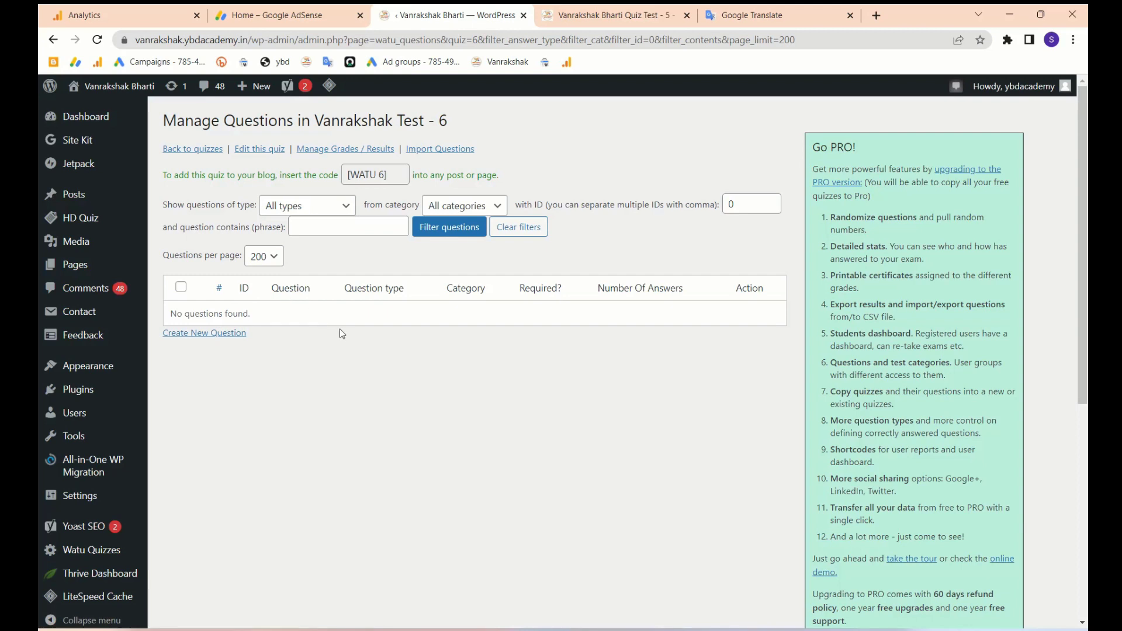
{"action": "left_click", "coordinate": [198, 337]}
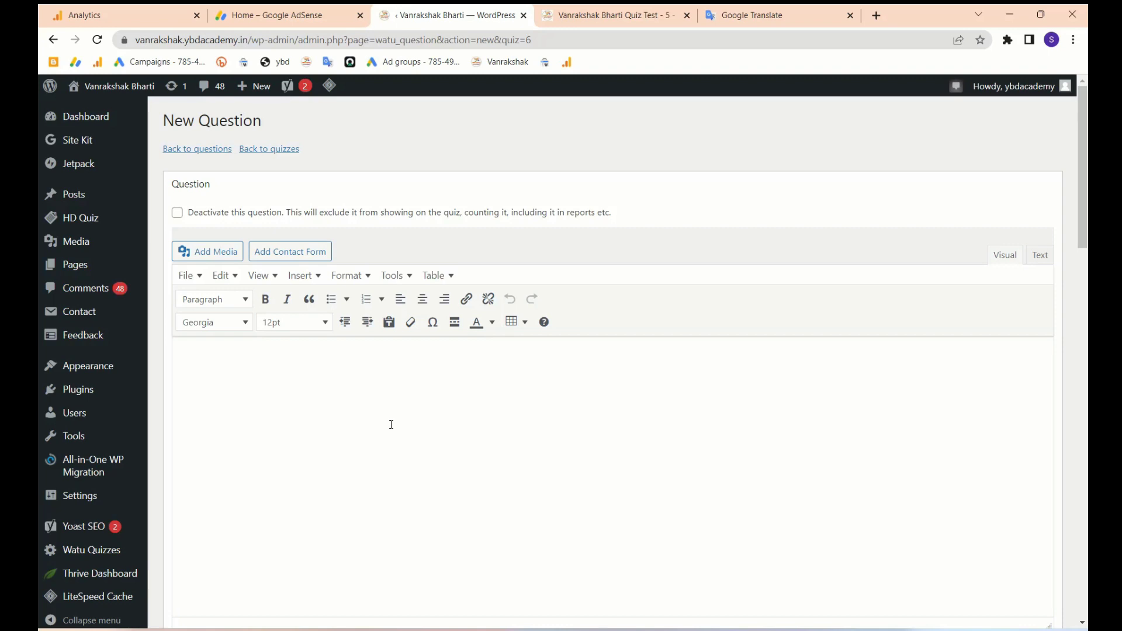
- Compare the previous quiz's preview page with the new question form
{"action": "left_click", "coordinate": [634, 16]}
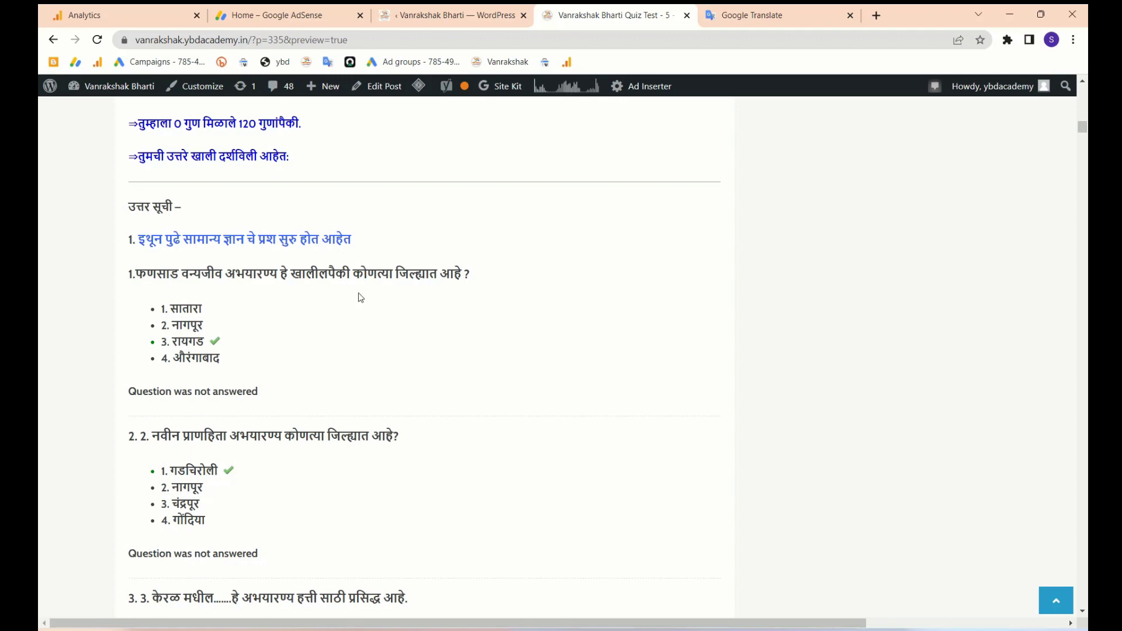
{"action": "left_click", "coordinate": [449, 18]}
{"action": "left_click", "coordinate": [327, 368]}
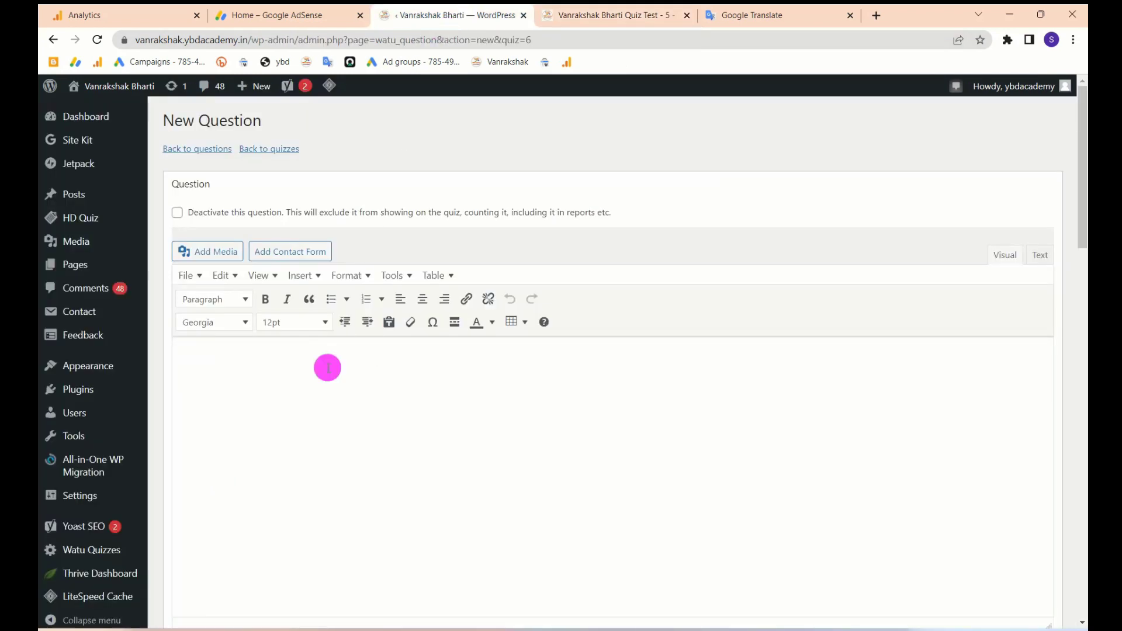
{"action": "scroll", "coordinate": [343, 393], "scroll_direction": "down", "scroll_amount": 1}
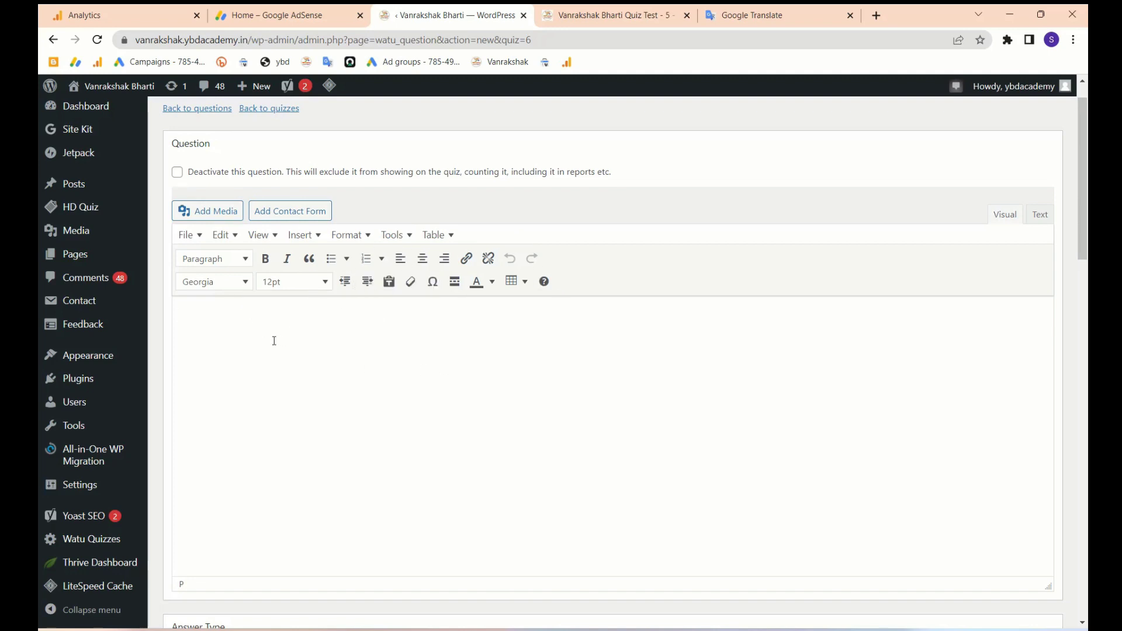
{"action": "left_click", "coordinate": [606, 16]}
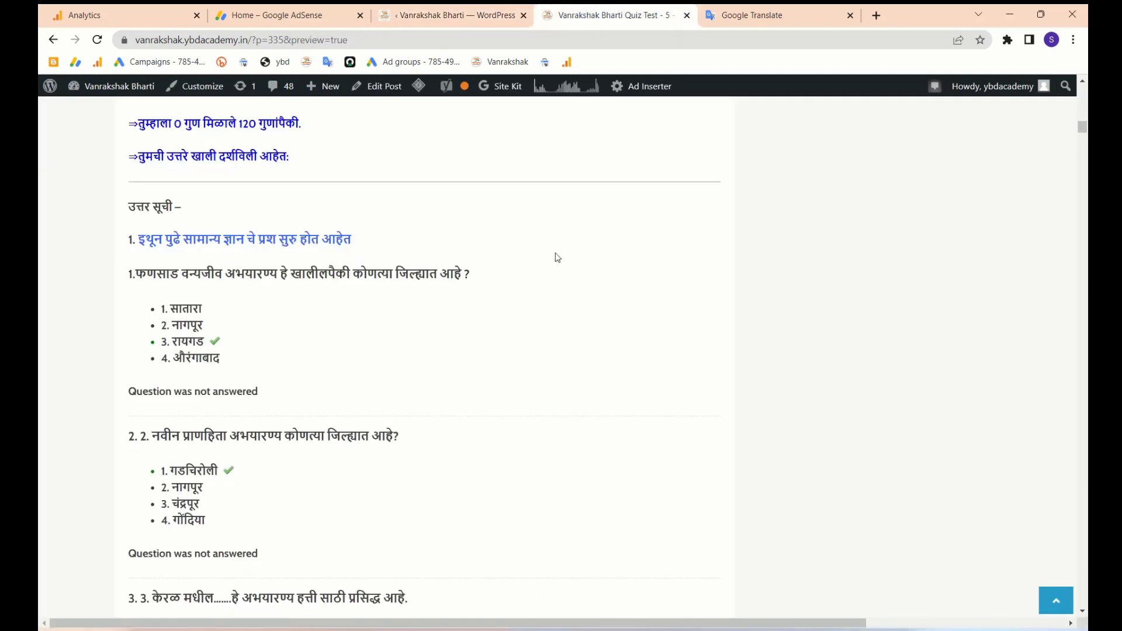
{"action": "left_click", "coordinate": [621, 80]}
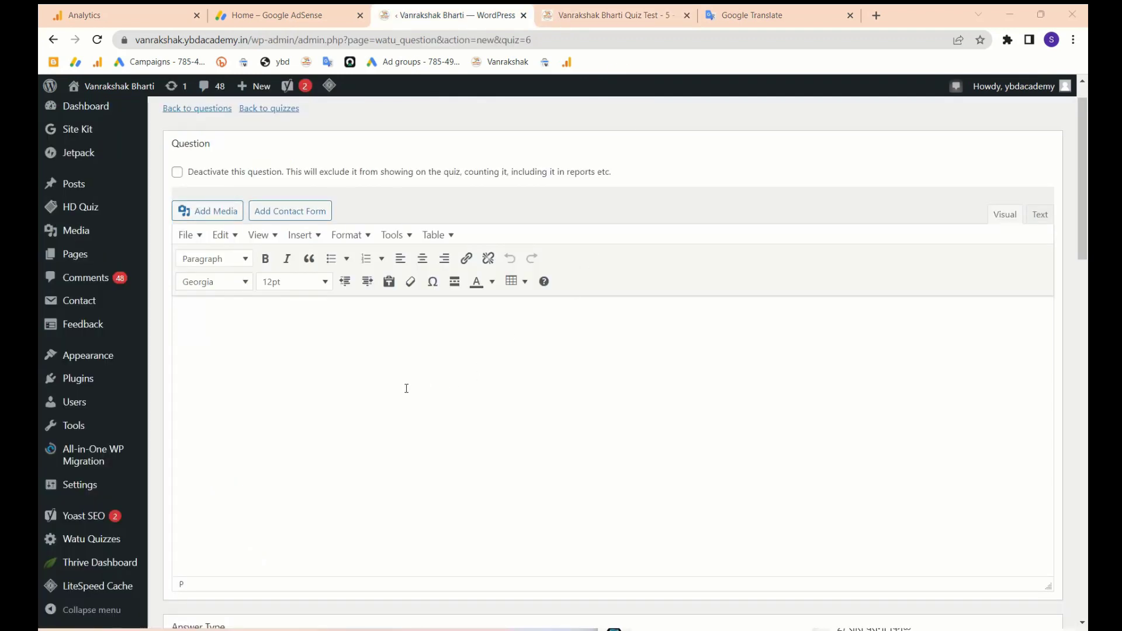
- Paste the Marathi question 'प्र.1) खालील शब्दातील धातुसाधित विशेषण कोणते ?' without its option lines
{"action": "left_click", "coordinate": [318, 381]}
{"action": "type", "text": "प्र.1) खालील शब्दातील धातुसाधित विशेषण कोणते ? 1) स्वप्राळू मुलगा 2) लबाड कोल्हा 3) निरोगी मुल 4) पडका किल्ला"}
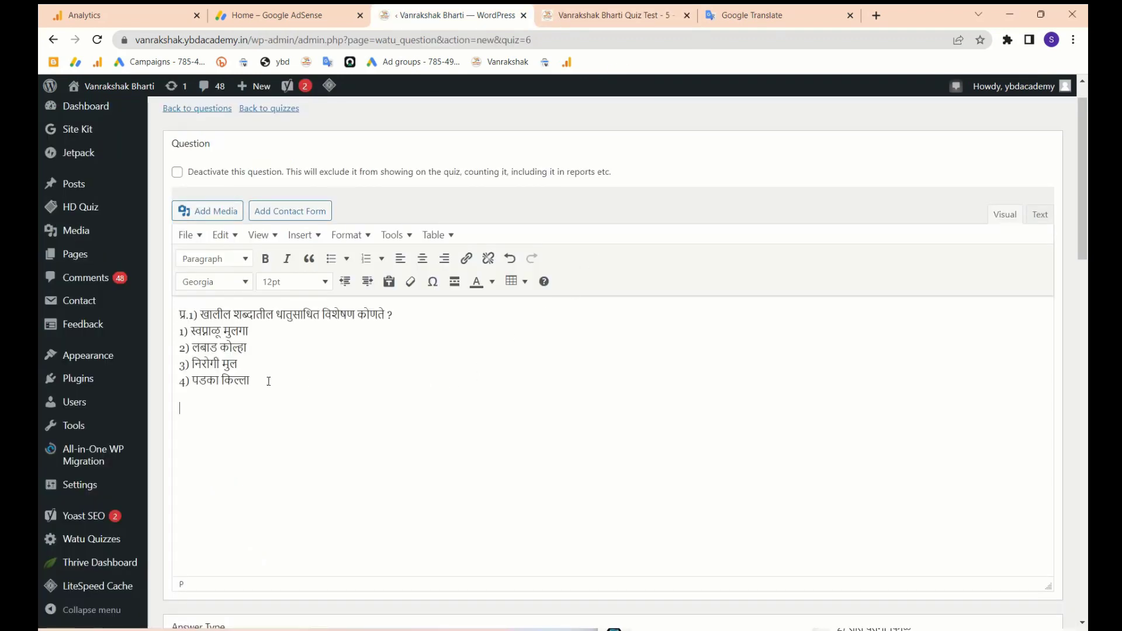
{"action": "left_click_drag", "start_coordinate": [258, 384], "coordinate": [176, 333]}
{"action": "key", "text": "ctrl+x"}
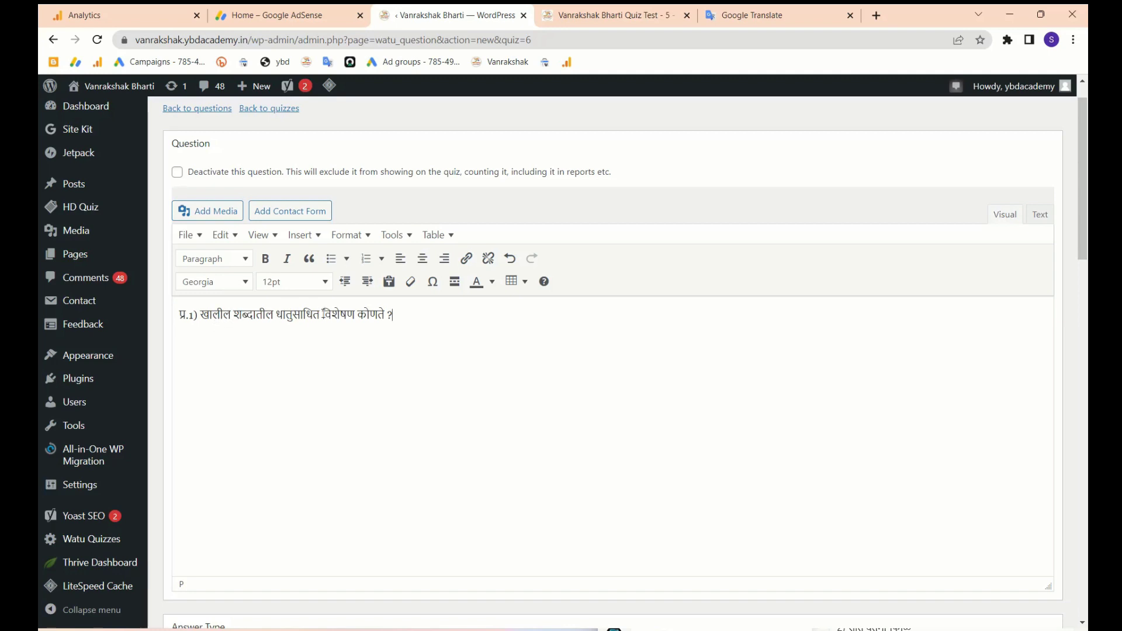
- Make the phrase धातुसाधित विशेषण bold, leaving the text colour unchanged
{"action": "left_click_drag", "start_coordinate": [275, 315], "coordinate": [355, 314]}
{"action": "left_click", "coordinate": [265, 259]}
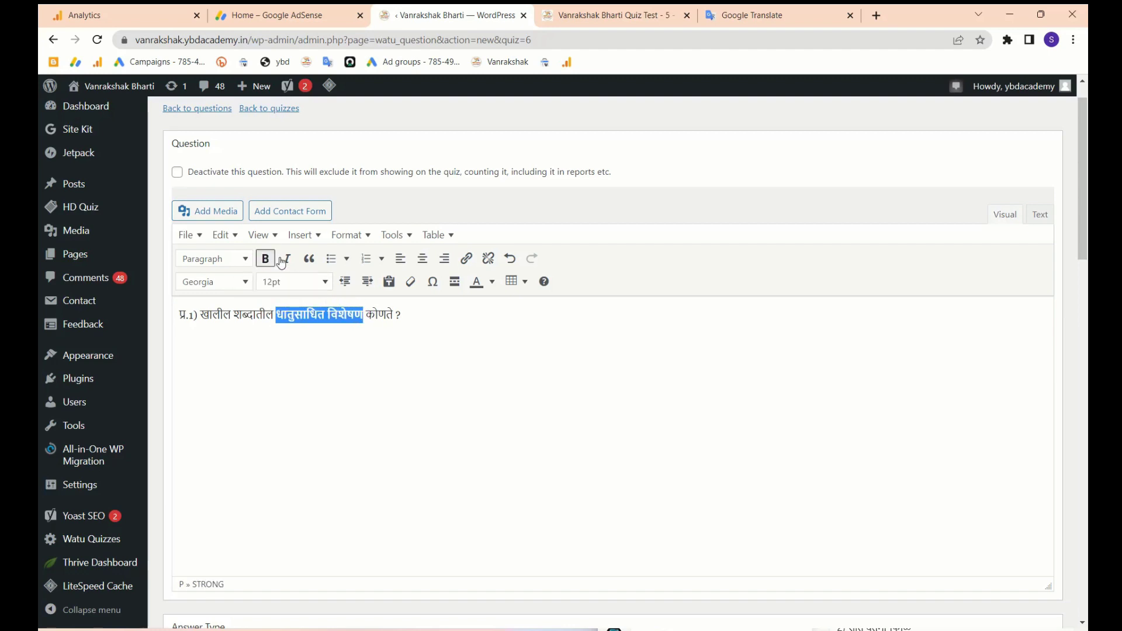
{"action": "left_click", "coordinate": [492, 281]}
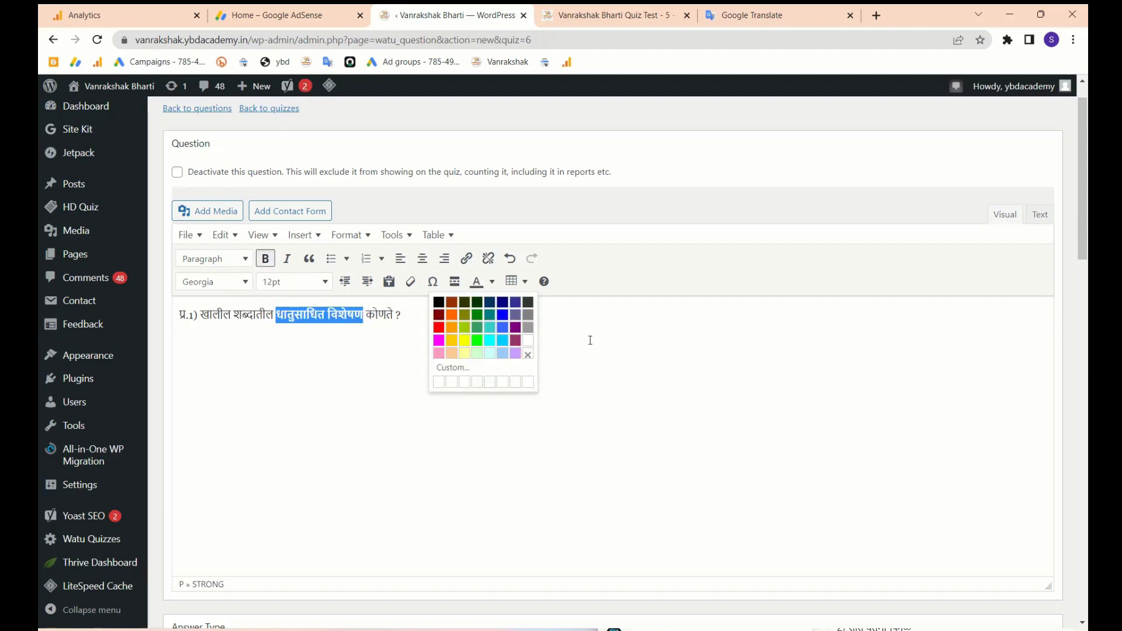
{"action": "left_click", "coordinate": [569, 341]}
{"action": "scroll", "coordinate": [449, 366], "scroll_direction": "down", "scroll_amount": 6}
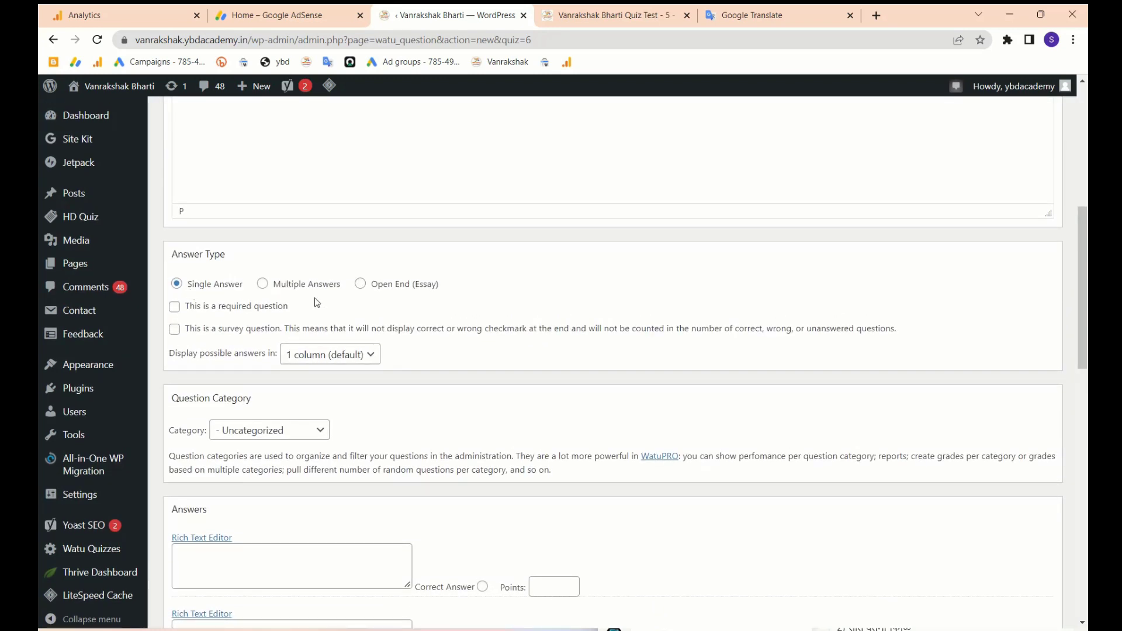
{"action": "scroll", "coordinate": [396, 421], "scroll_direction": "down", "scroll_amount": 2}
{"action": "scroll", "coordinate": [400, 417], "scroll_direction": "up", "scroll_amount": 9}
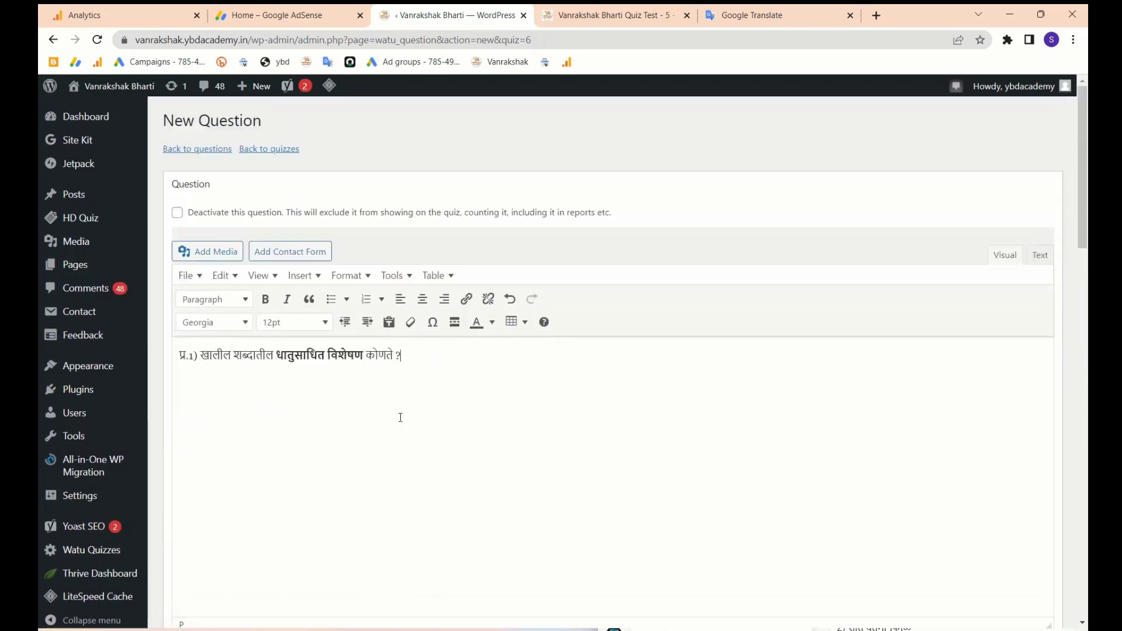
{"action": "scroll", "coordinate": [401, 417], "scroll_direction": "down", "scroll_amount": 20}
{"action": "scroll", "coordinate": [306, 385], "scroll_direction": "up", "scroll_amount": 3}
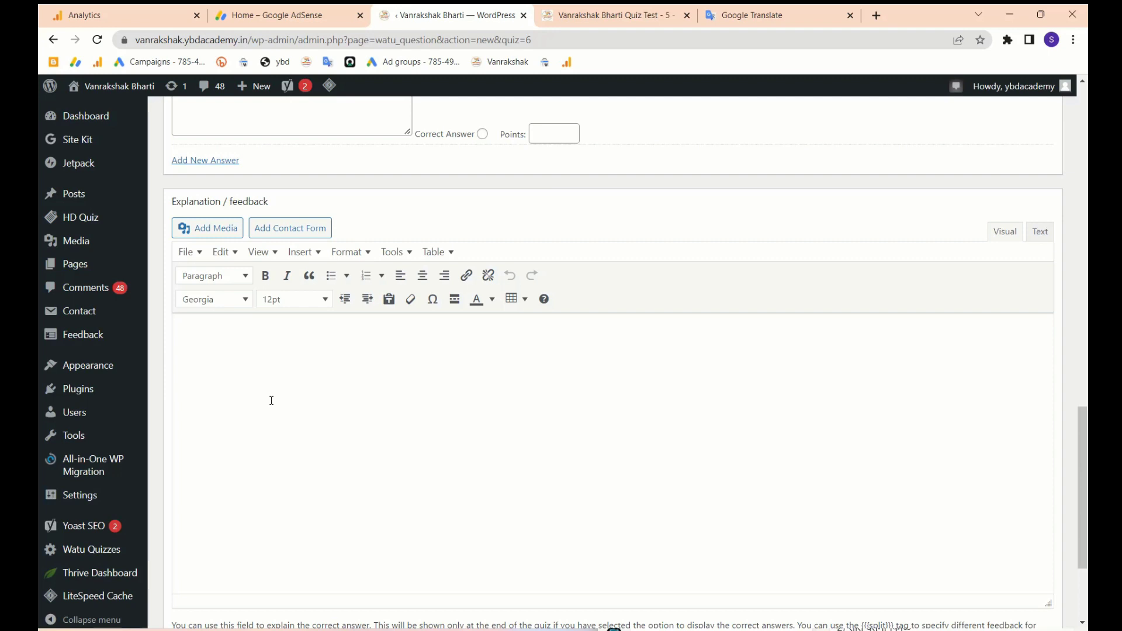
{"action": "scroll", "coordinate": [272, 400], "scroll_direction": "up", "scroll_amount": 6}
{"action": "scroll", "coordinate": [480, 293], "scroll_direction": "down", "scroll_amount": 4}
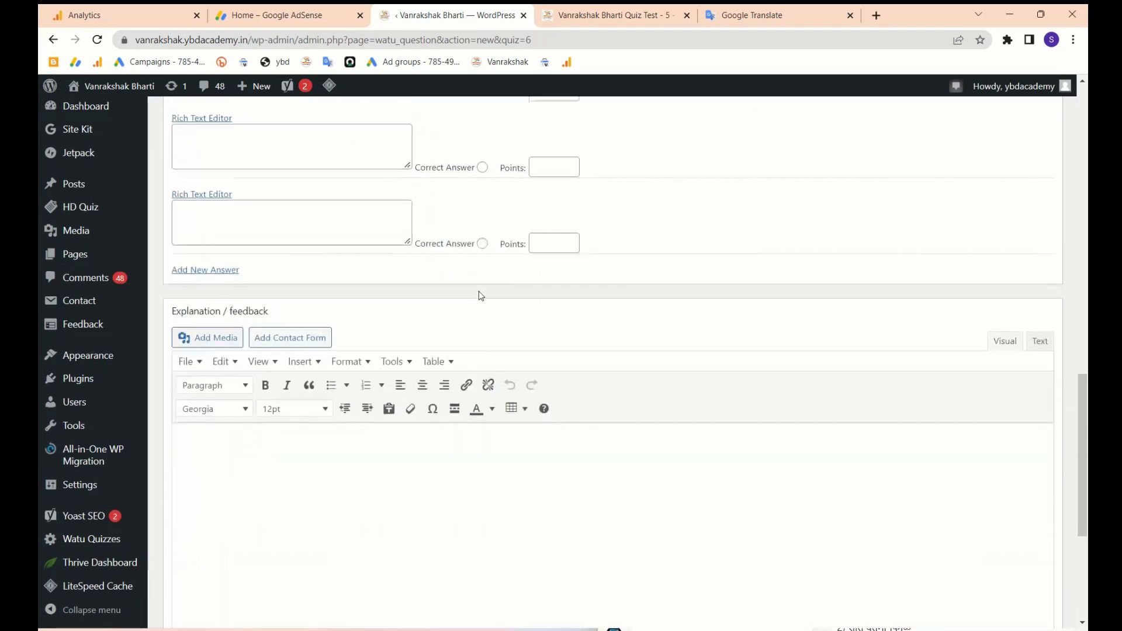
{"action": "scroll", "coordinate": [478, 291], "scroll_direction": "down", "scroll_amount": 1}
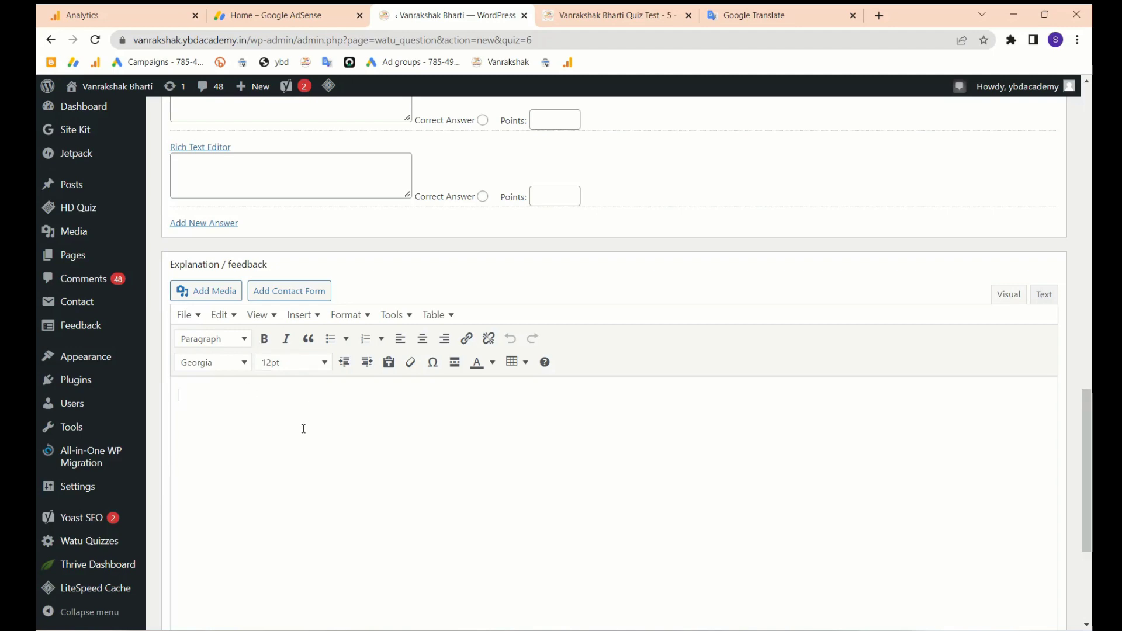
{"action": "scroll", "coordinate": [303, 429], "scroll_direction": "up", "scroll_amount": 12}
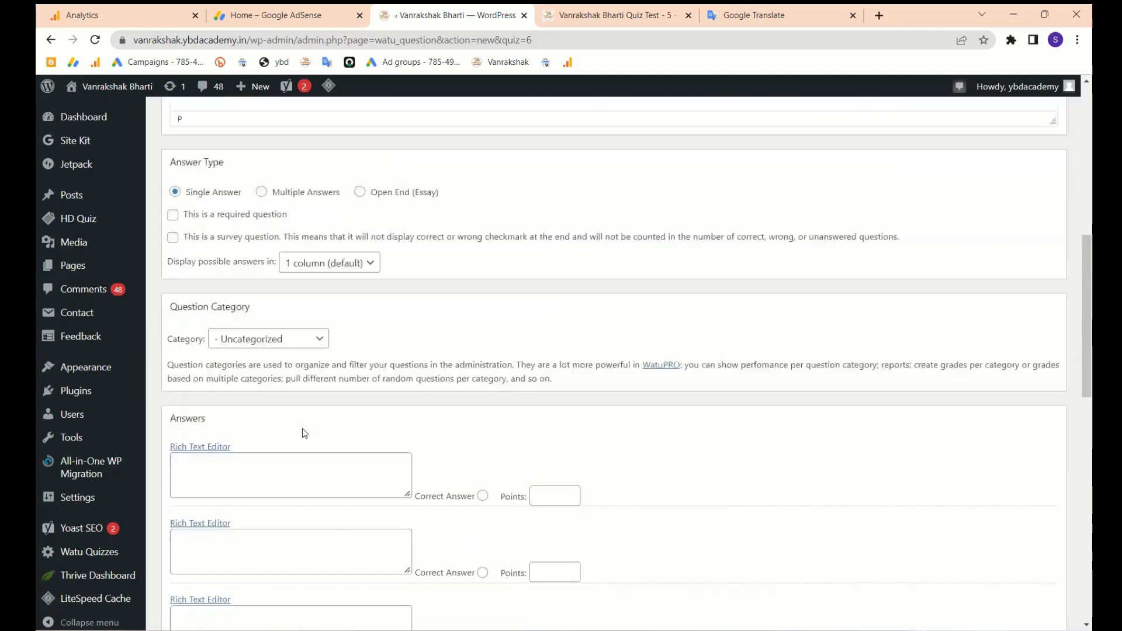
{"action": "scroll", "coordinate": [304, 434], "scroll_direction": "down", "scroll_amount": 15}
{"action": "scroll", "coordinate": [301, 409], "scroll_direction": "up", "scroll_amount": 18}
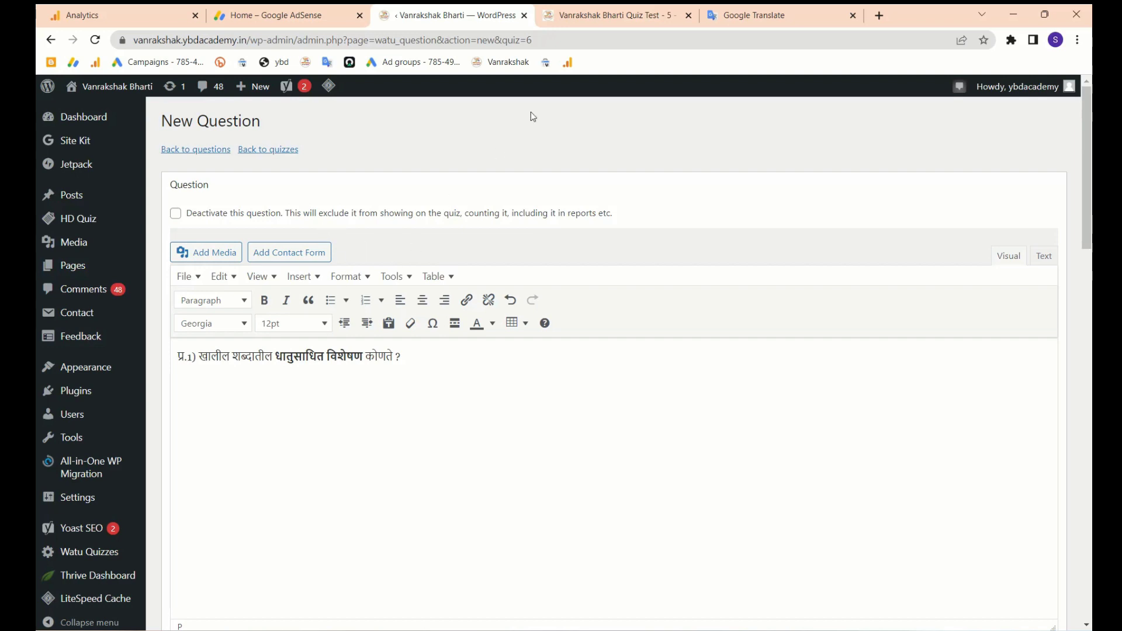
- Fill the first two answer boxes from the pasted four-option list
{"action": "scroll", "coordinate": [596, 425], "scroll_direction": "down", "scroll_amount": 1}
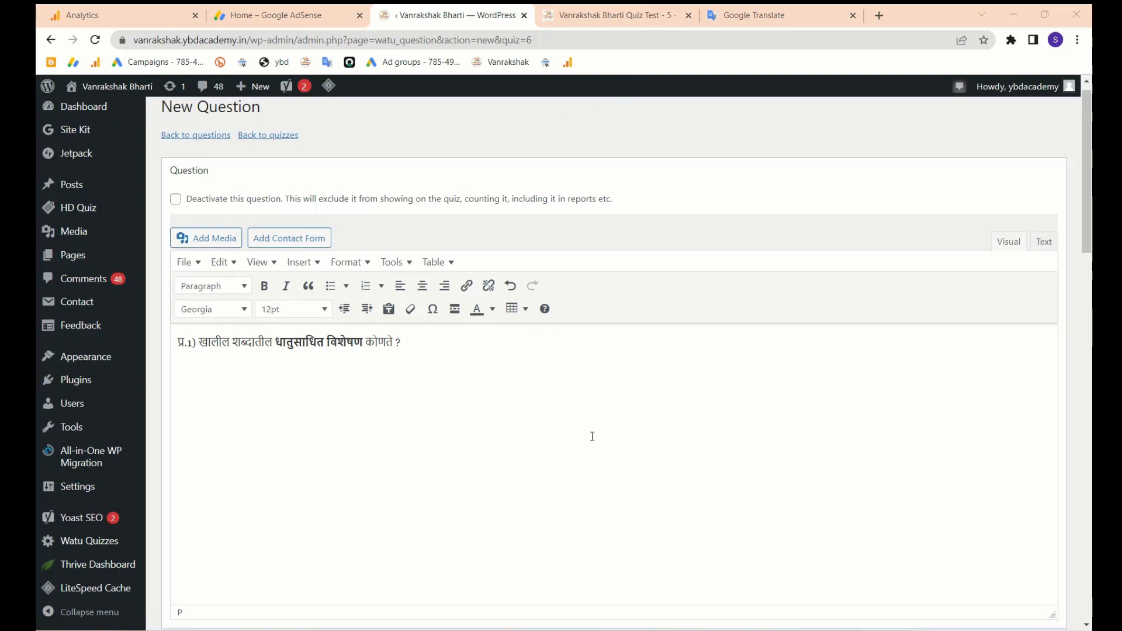
{"action": "scroll", "coordinate": [592, 436], "scroll_direction": "up", "scroll_amount": 1}
{"action": "scroll", "coordinate": [330, 367], "scroll_direction": "down", "scroll_amount": 10}
{"action": "left_click", "coordinate": [260, 344]}
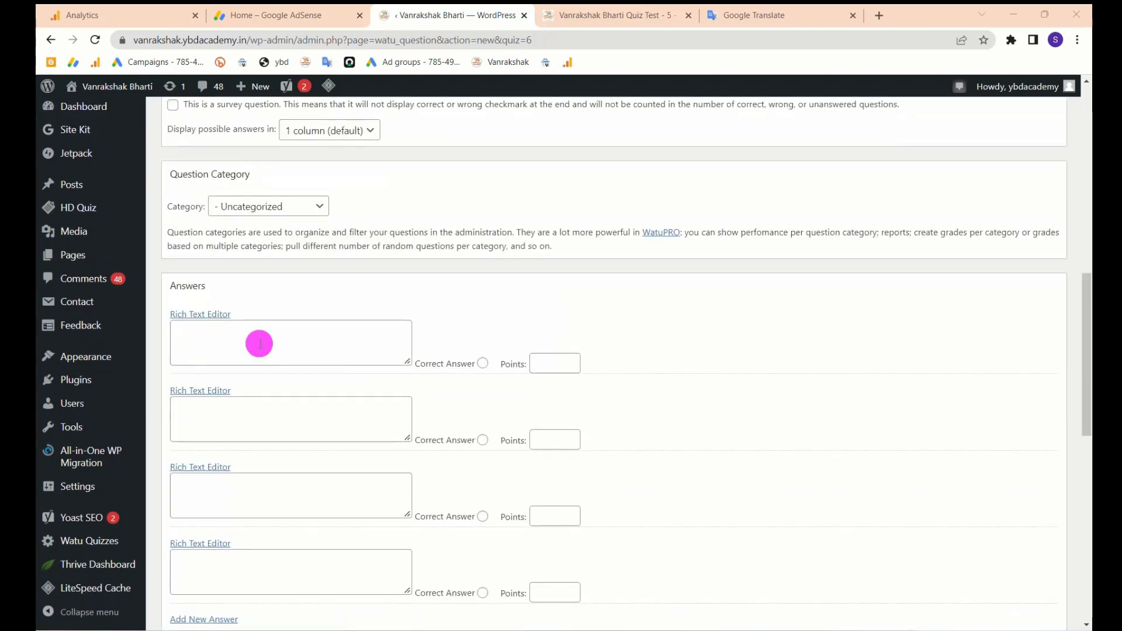
{"action": "key", "text": "ctrl+v"}
{"action": "left_click_drag", "start_coordinate": [234, 357], "coordinate": [165, 333]}
{"action": "key", "text": "BackSpace"}
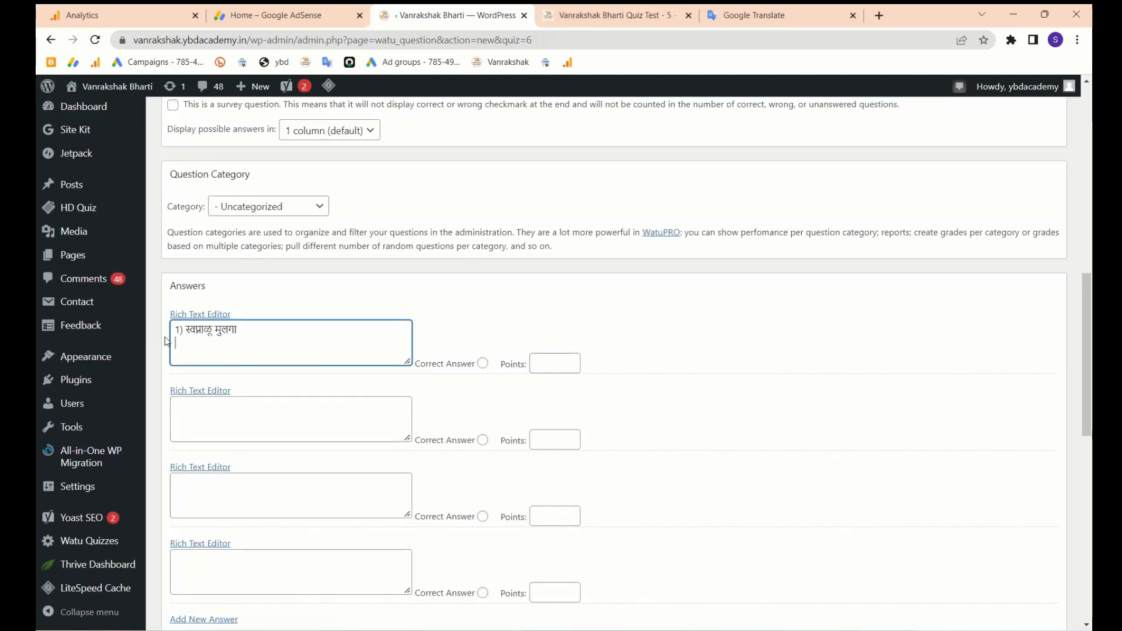
{"action": "left_click", "coordinate": [263, 420]}
{"action": "type", "text": "2) लबाड कोल्हा 3) निरोगी मुल 4) पक्का किल्ला"}
{"action": "left_click_drag", "start_coordinate": [240, 434], "coordinate": [155, 421]}
{"action": "key", "text": "BackSpace"}
{"action": "key", "text": "BackSpace"}
- Enter the third answer and '4) पडका किल्ला' as the fourth answer
{"action": "left_click", "coordinate": [230, 497]}
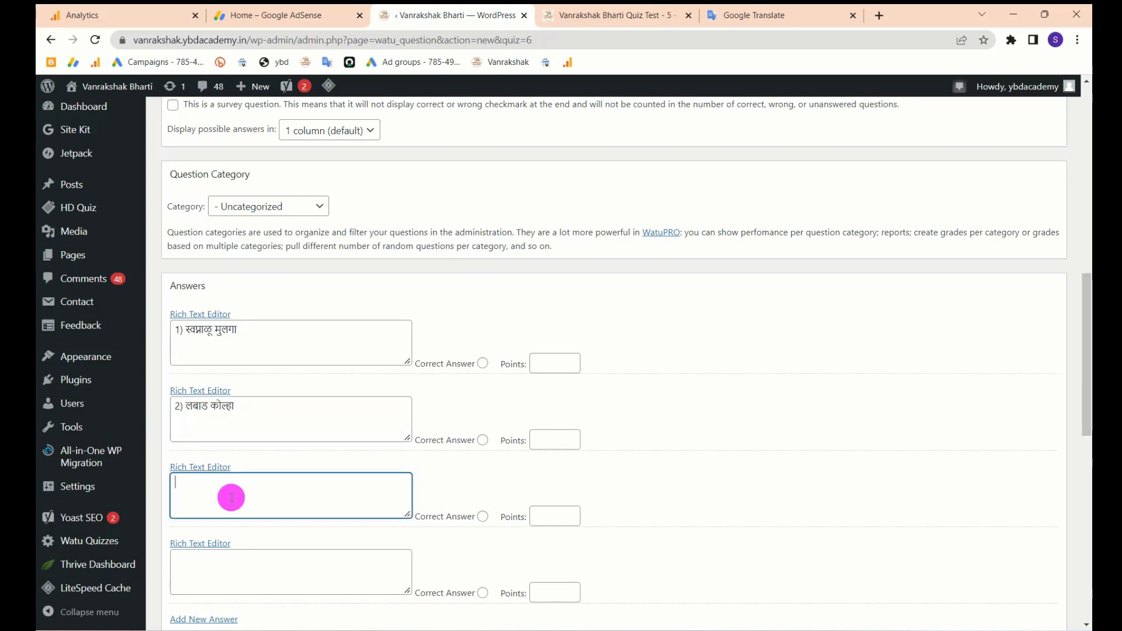
{"action": "type", "text": "3) निरोगी मुल 4) पडका किल्ला"}
{"action": "left_click_drag", "start_coordinate": [240, 496], "coordinate": [151, 501]}
{"action": "key", "text": "ctrl+x"}
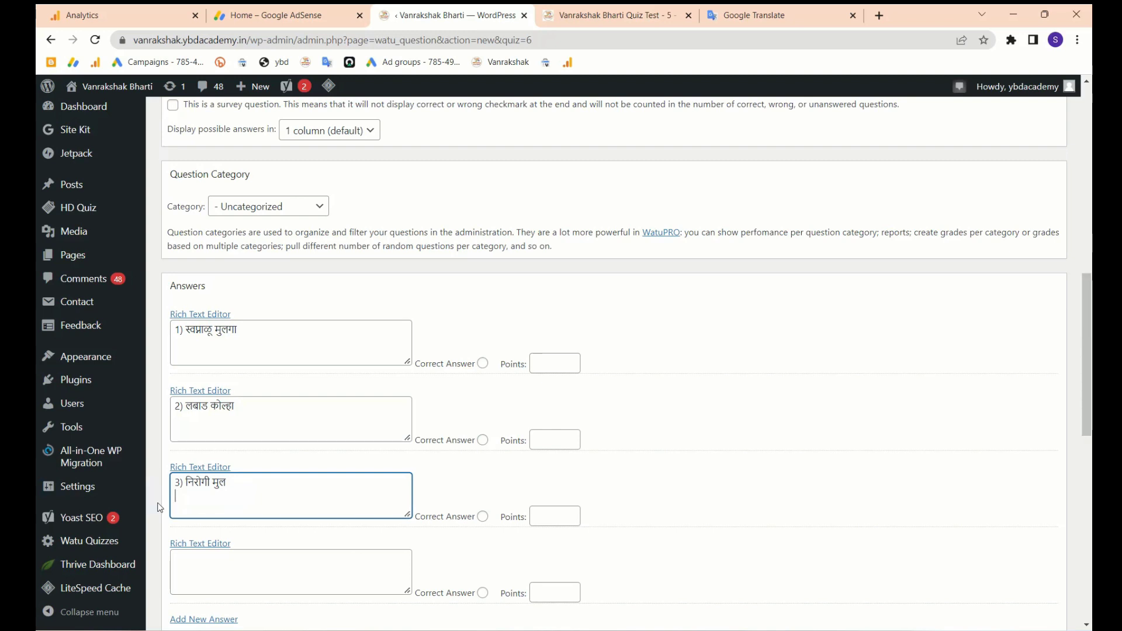
{"action": "left_click", "coordinate": [243, 562]}
{"action": "key", "text": "ctrl+v"}
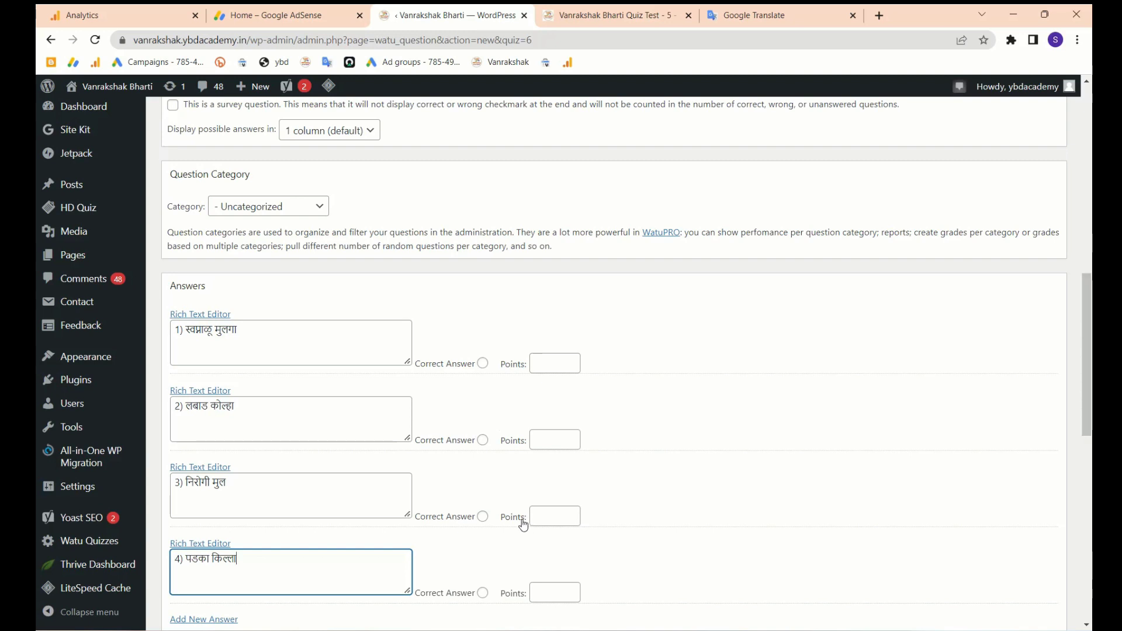
- Mark '4) पडका किल्ला' correct worth 1 point, then switch to the quiz preview
{"action": "left_click", "coordinate": [482, 592]}
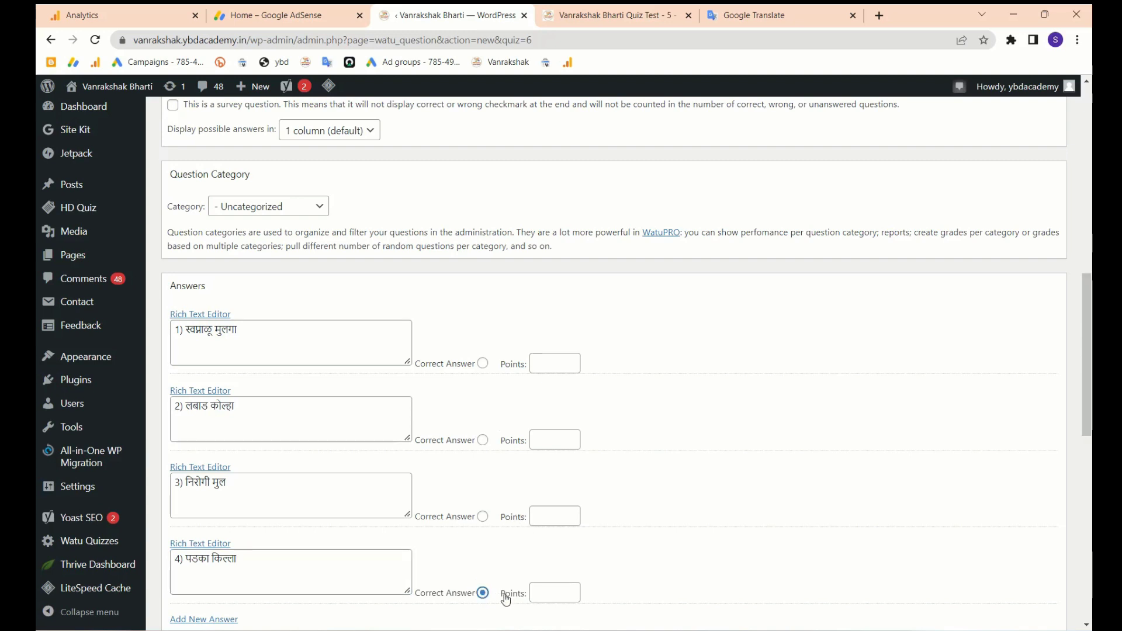
{"action": "scroll", "coordinate": [514, 558], "scroll_direction": "down", "scroll_amount": 1}
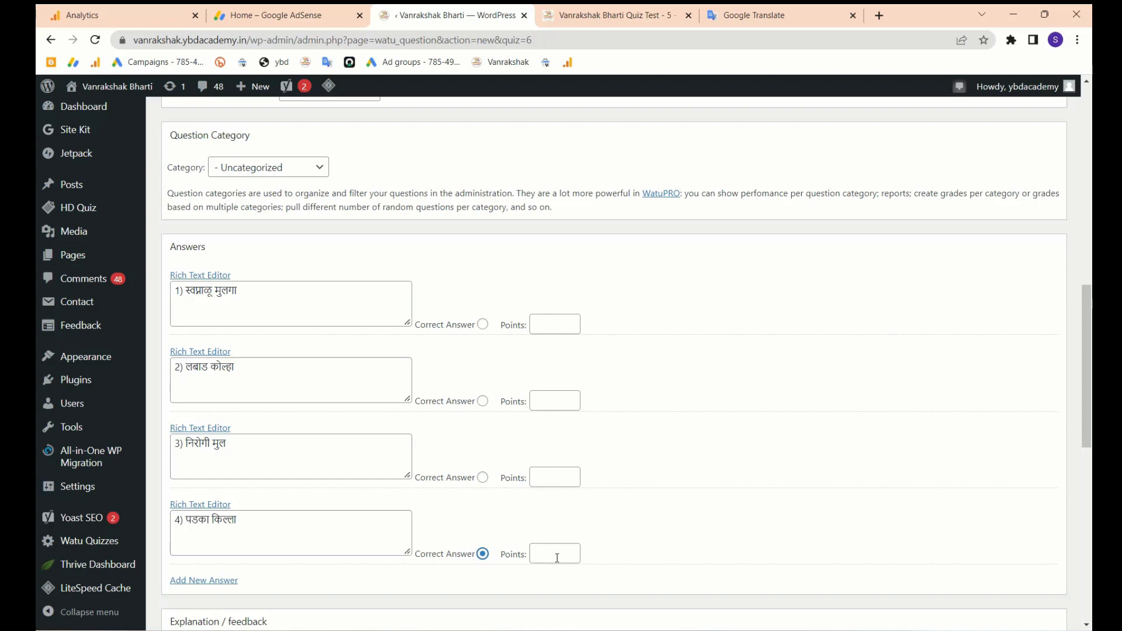
{"action": "left_click", "coordinate": [557, 556]}
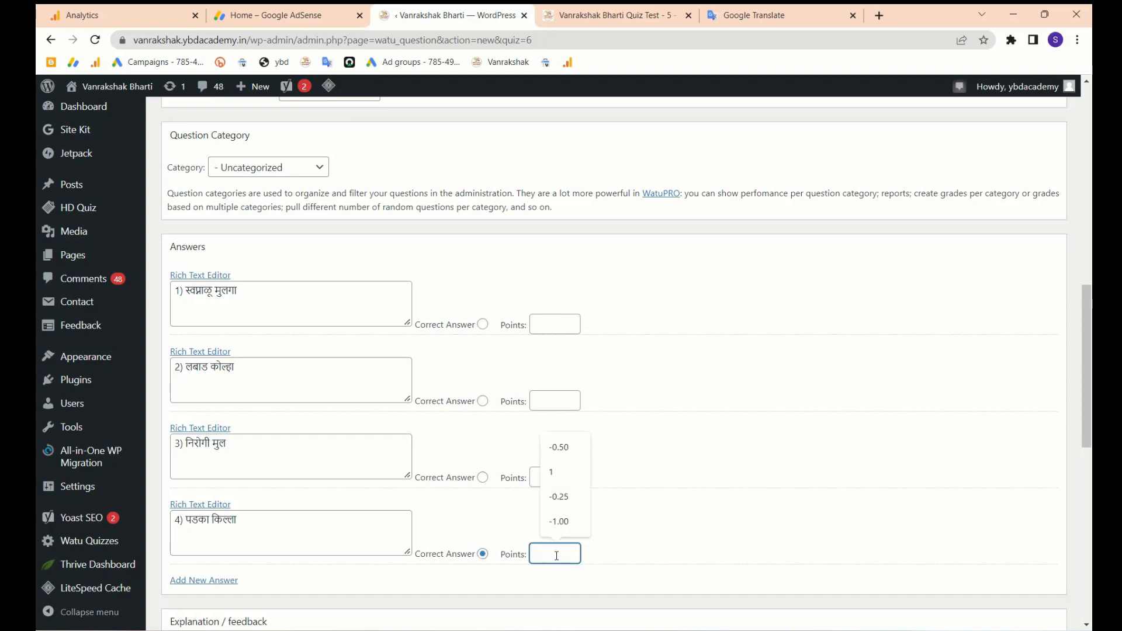
{"action": "left_click", "coordinate": [560, 473]}
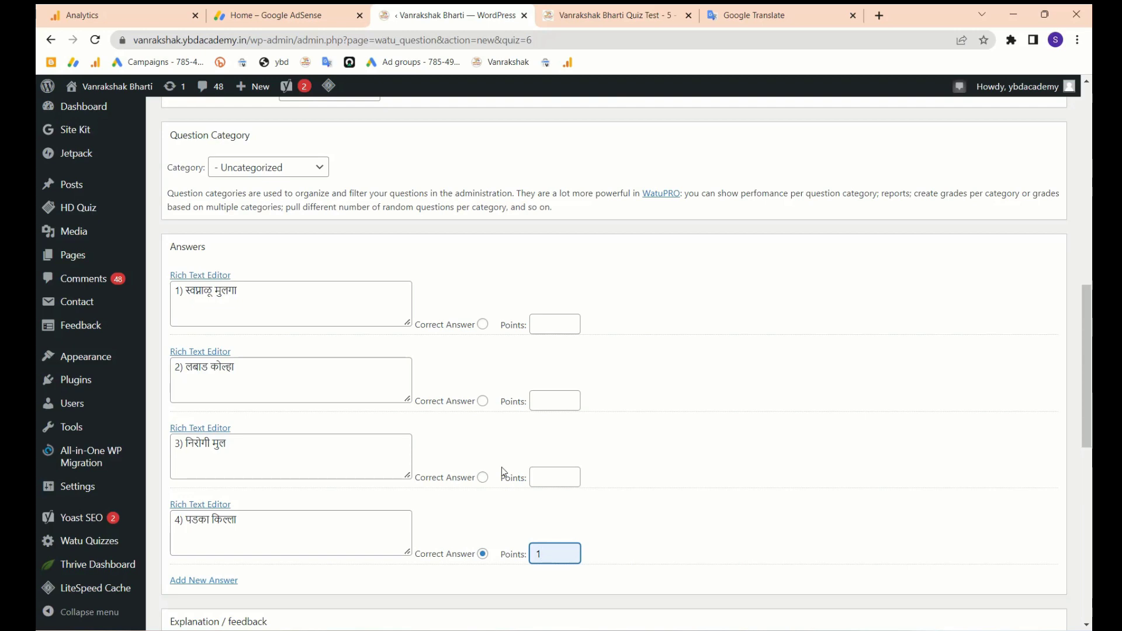
{"action": "key", "text": "ctrl+Tab"}
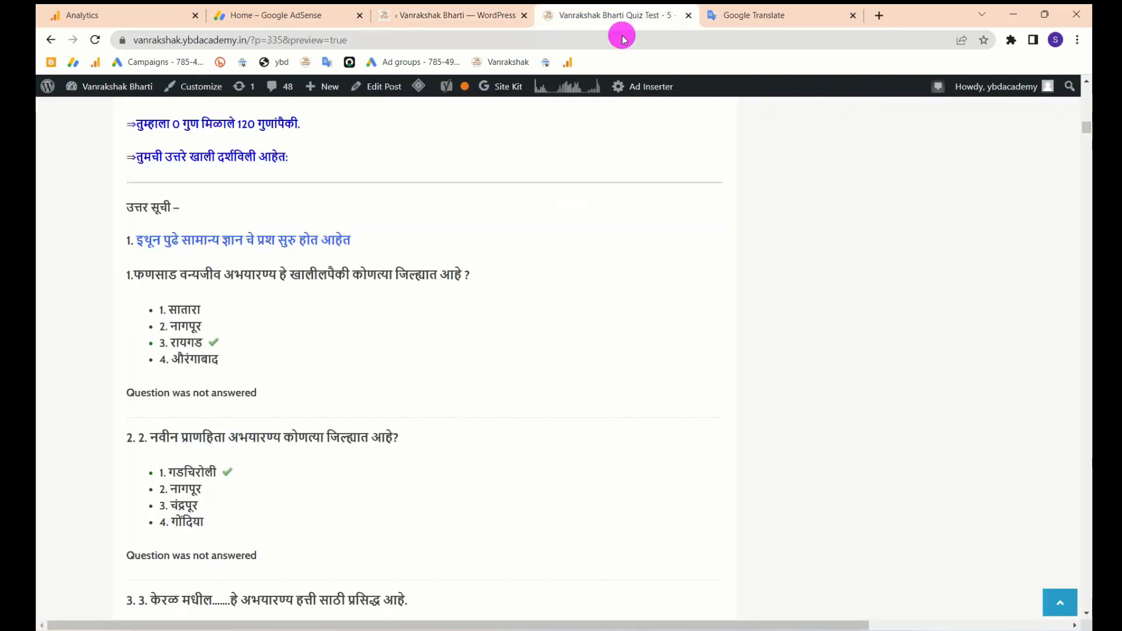
- Reload the preview and answer Q1 with option 2, Q2 and Q3 with option 3
{"action": "scroll", "coordinate": [554, 349], "scroll_direction": "up", "scroll_amount": 15}
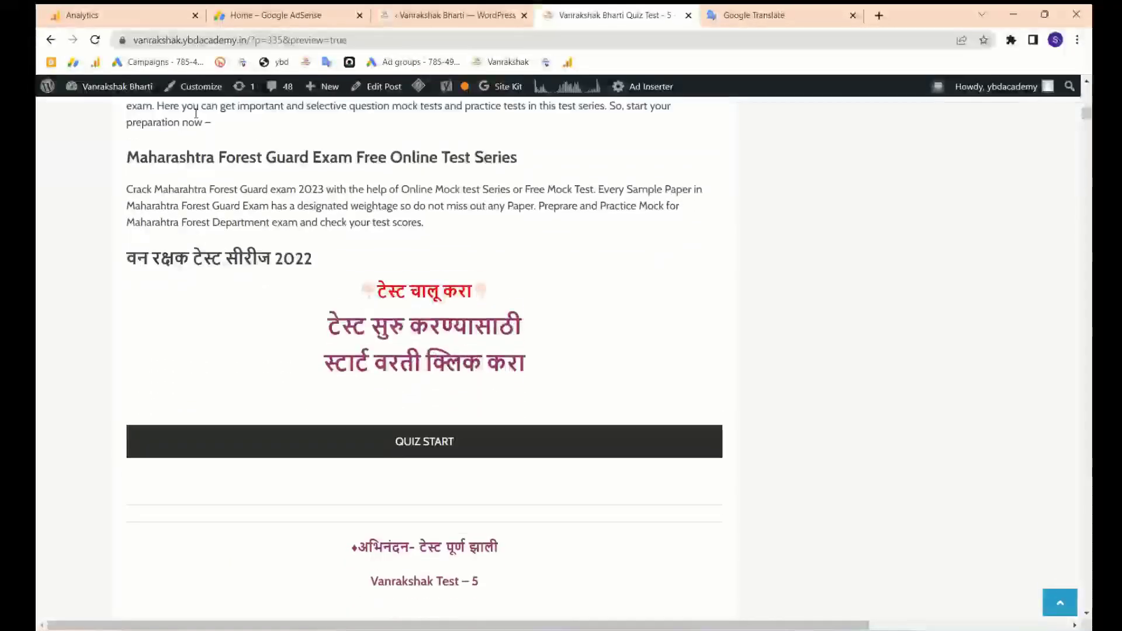
{"action": "left_click", "coordinate": [95, 39]}
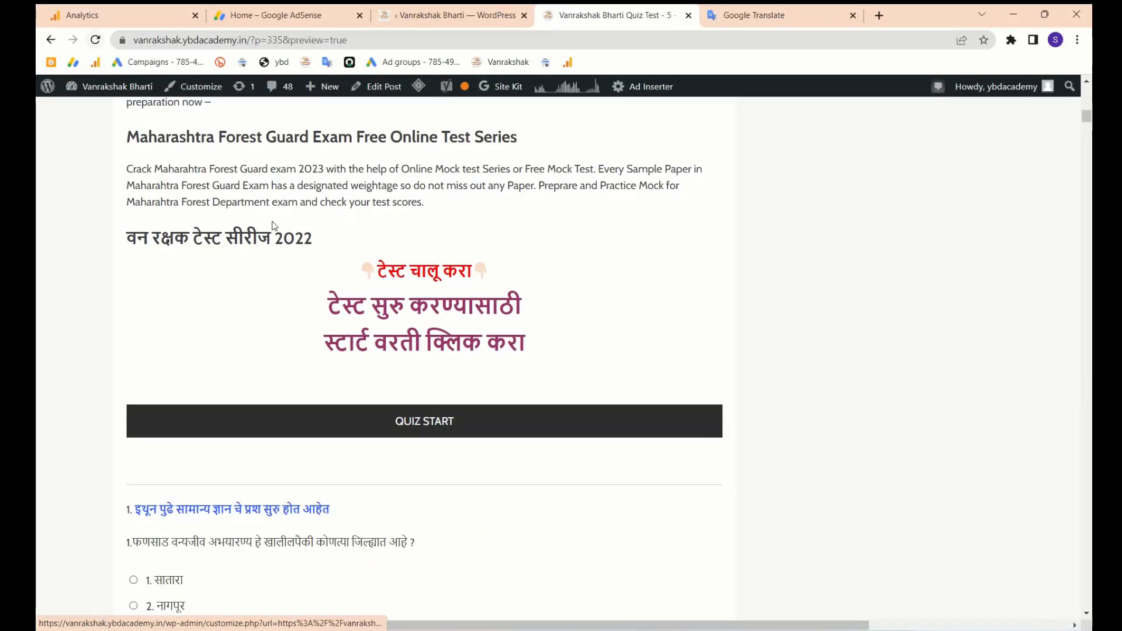
{"action": "scroll", "coordinate": [274, 223], "scroll_direction": "down", "scroll_amount": 5}
{"action": "scroll", "coordinate": [274, 222], "scroll_direction": "down", "scroll_amount": 2}
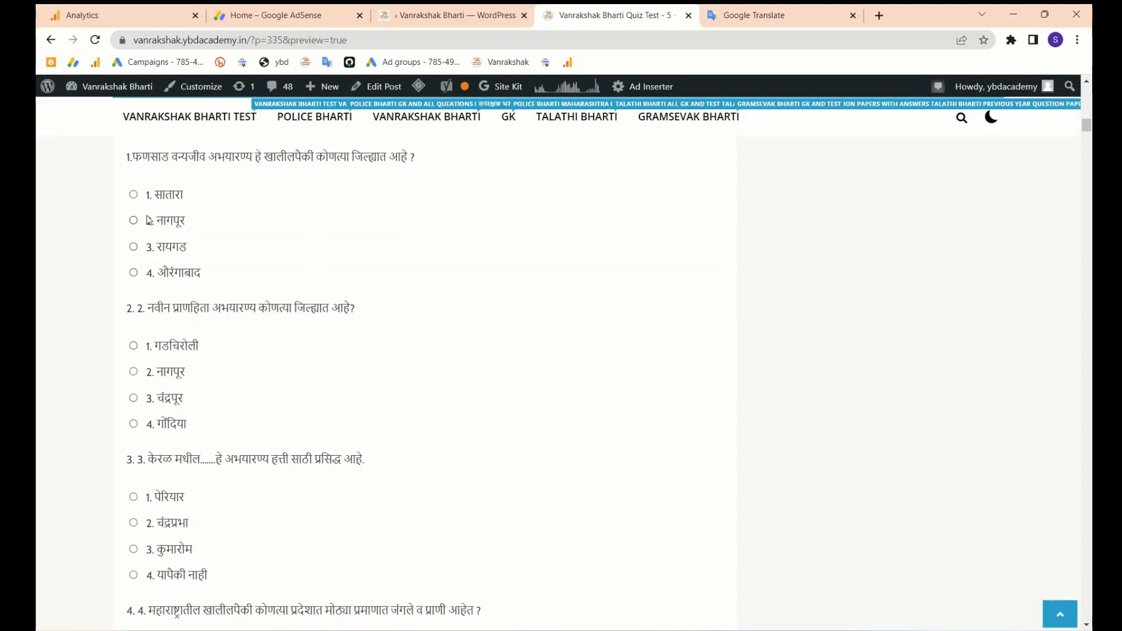
{"action": "left_click", "coordinate": [133, 220]}
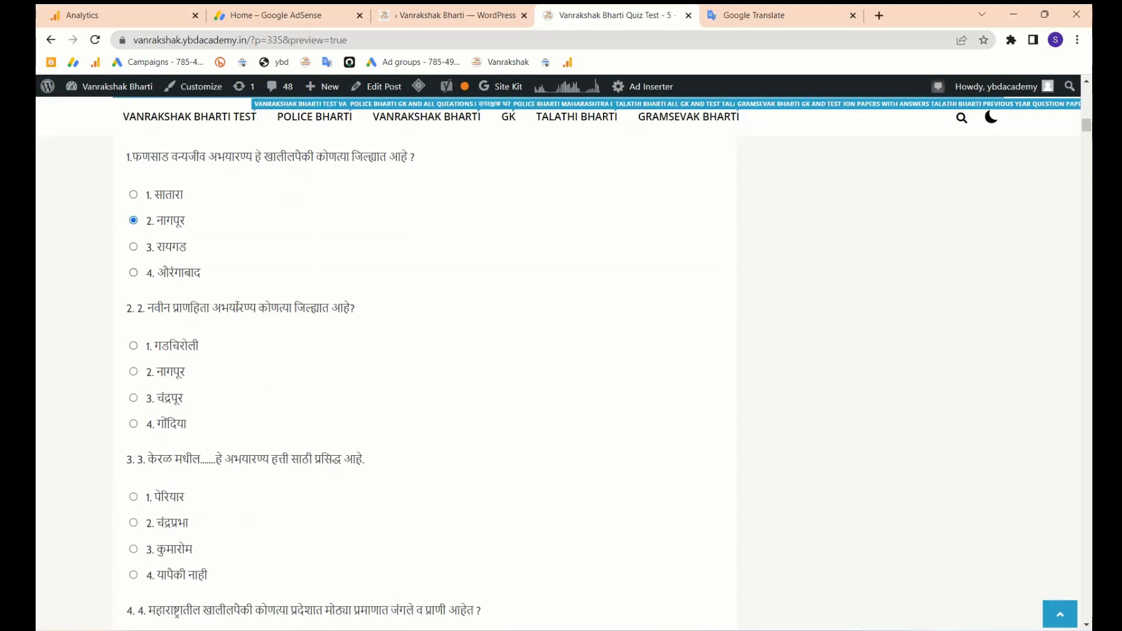
{"action": "scroll", "coordinate": [238, 308], "scroll_direction": "down", "scroll_amount": 1}
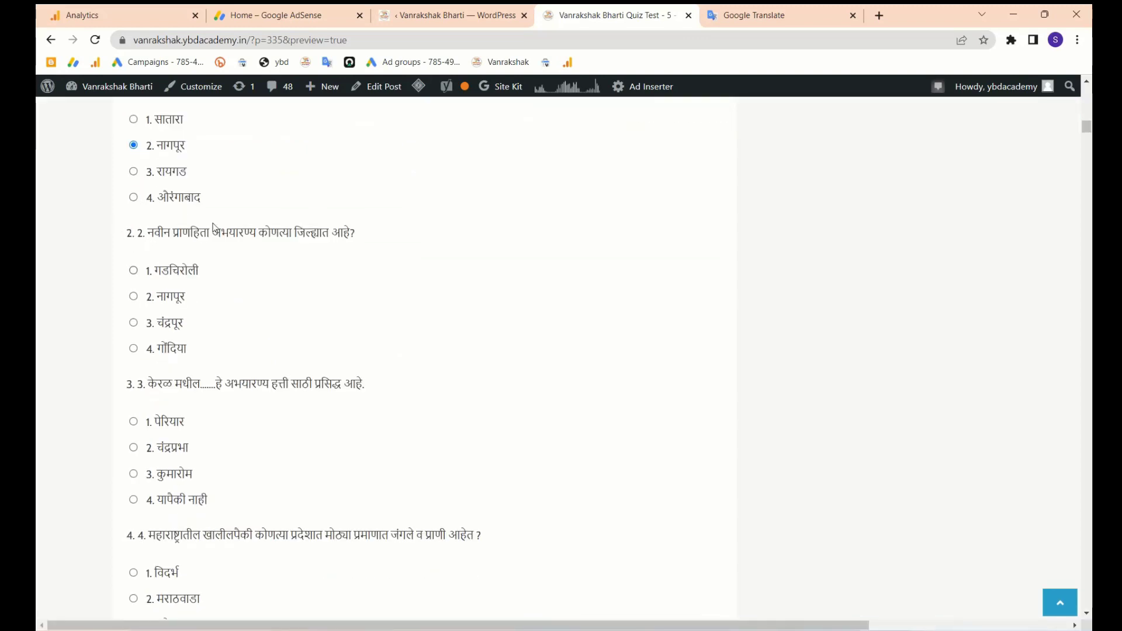
{"action": "left_click", "coordinate": [138, 326]}
{"action": "scroll", "coordinate": [141, 332], "scroll_direction": "down", "scroll_amount": 2}
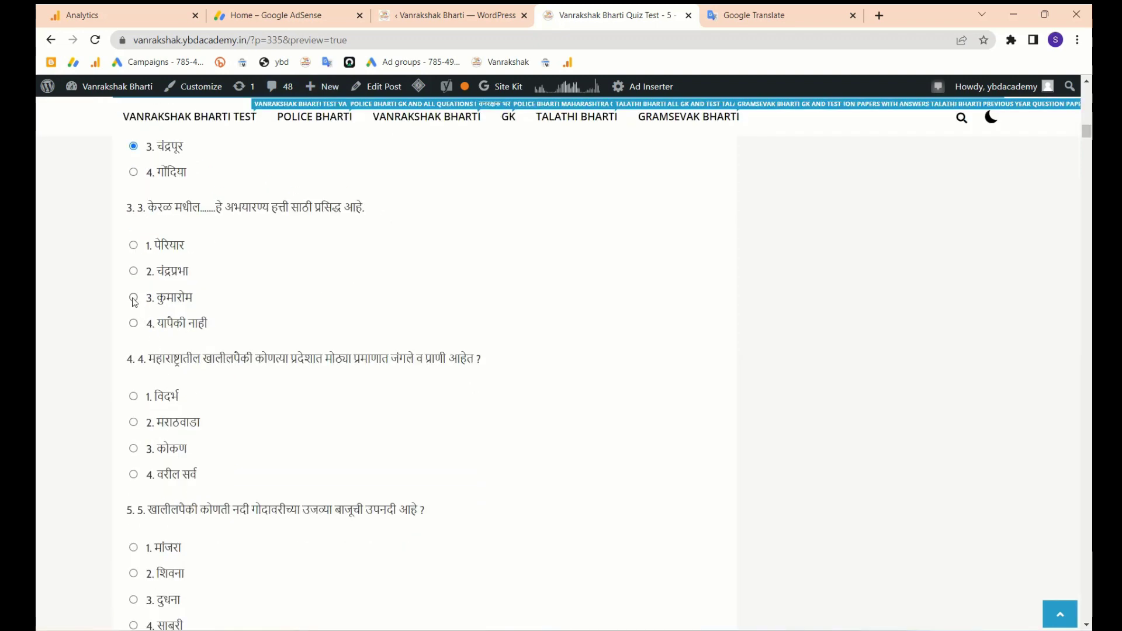
{"action": "left_click", "coordinate": [134, 297]}
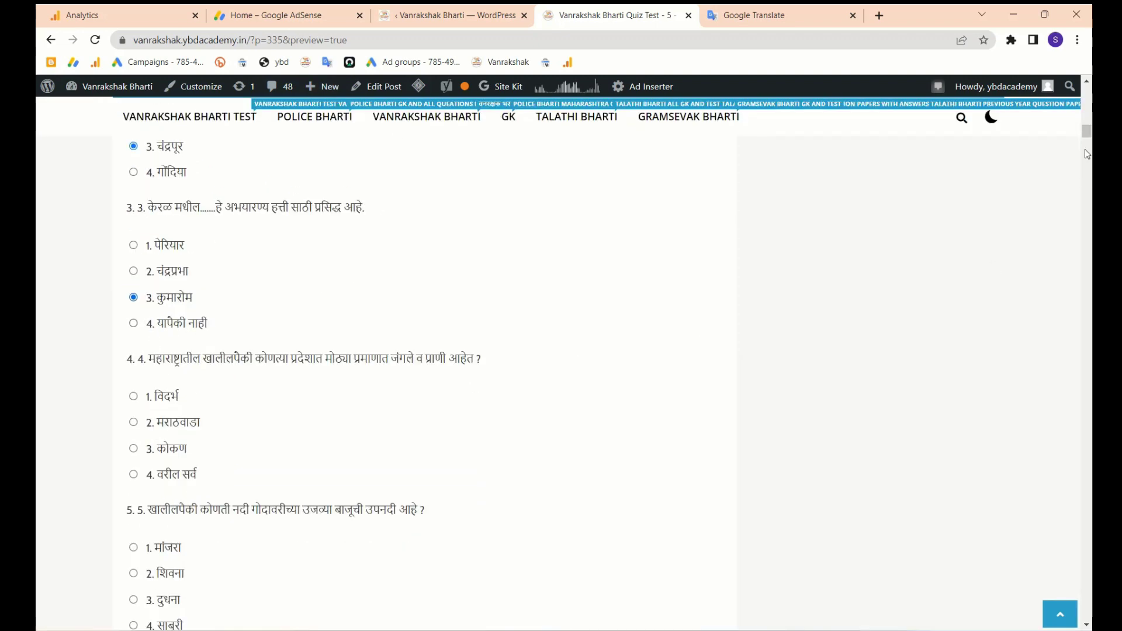
- Submit the preview quiz
{"action": "left_click_drag", "start_coordinate": [1086, 132], "coordinate": [1082, 593]}
{"action": "scroll", "coordinate": [592, 343], "scroll_direction": "up", "scroll_amount": 12}
{"action": "scroll", "coordinate": [592, 344], "scroll_direction": "down", "scroll_amount": 2}
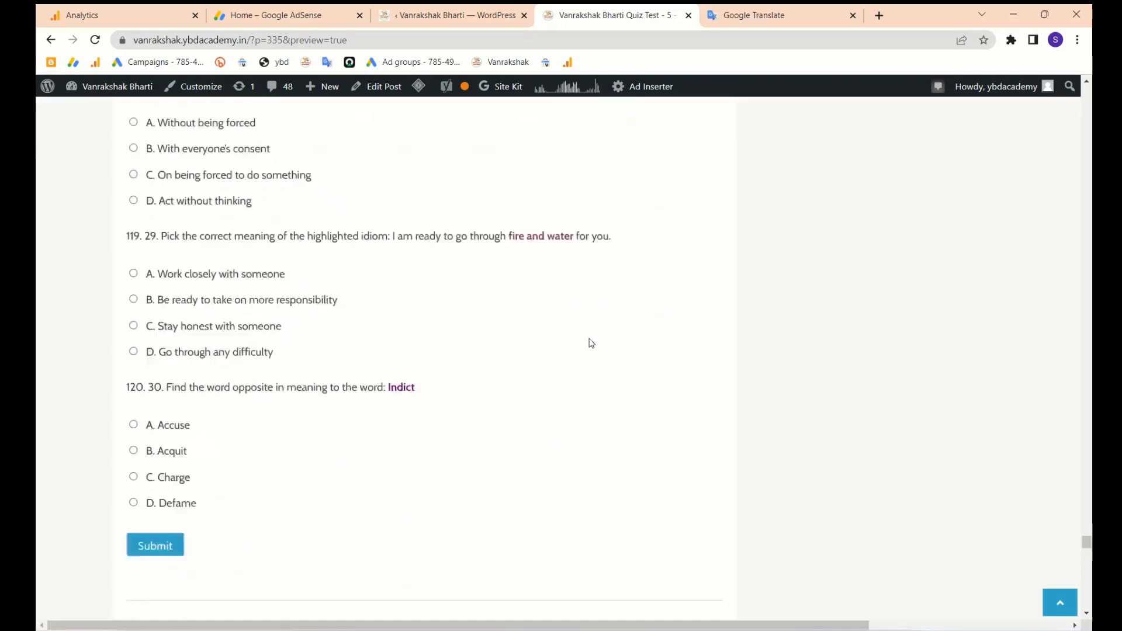
{"action": "left_click", "coordinate": [156, 528]}
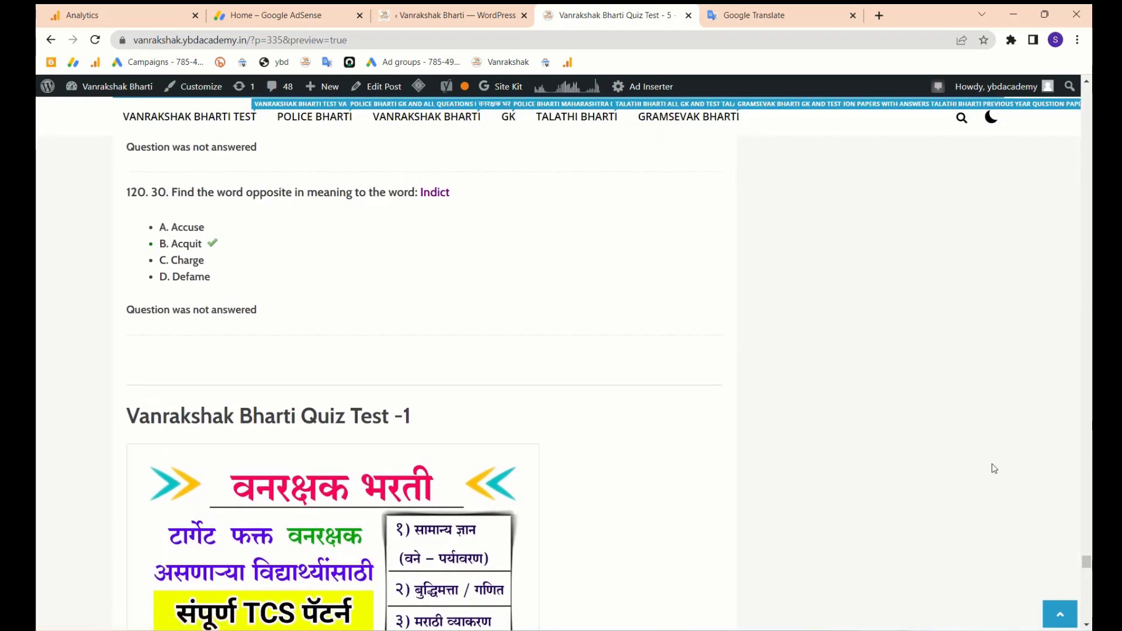
- Review the results showing -1.5 marks out of 120 and the answer list
{"action": "left_click_drag", "start_coordinate": [1086, 562], "coordinate": [1083, 180]}
{"action": "scroll", "coordinate": [395, 423], "scroll_direction": "up", "scroll_amount": 20}
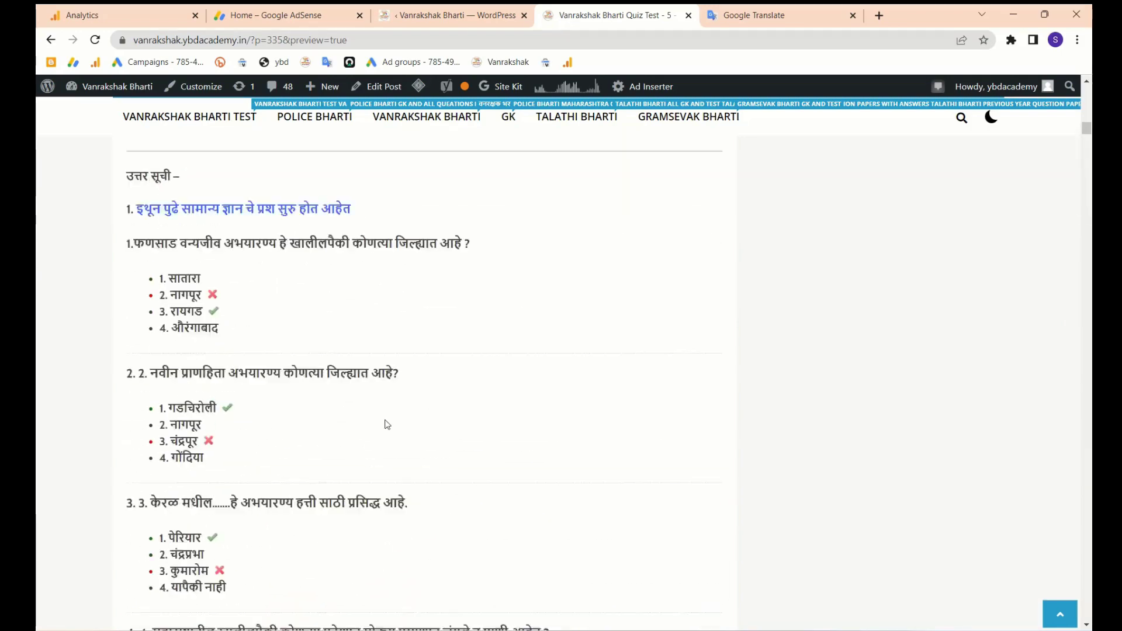
{"action": "scroll", "coordinate": [385, 425], "scroll_direction": "up", "scroll_amount": 15}
{"action": "scroll", "coordinate": [386, 421], "scroll_direction": "down", "scroll_amount": 17}
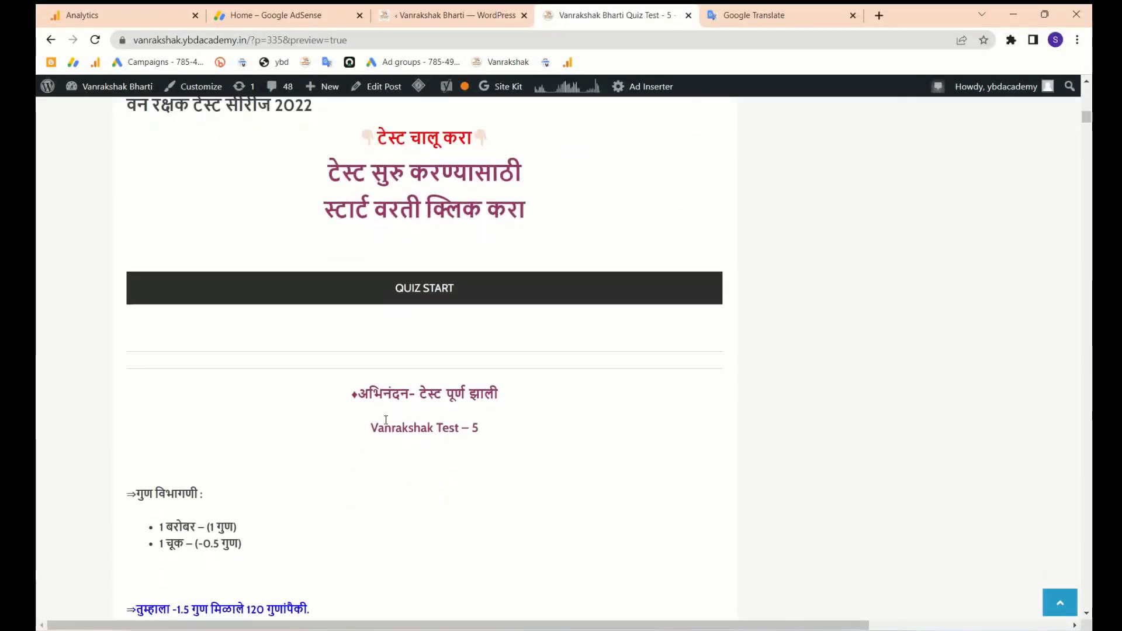
{"action": "scroll", "coordinate": [386, 420], "scroll_direction": "down", "scroll_amount": 2}
{"action": "scroll", "coordinate": [182, 432], "scroll_direction": "up", "scroll_amount": 1}
{"action": "scroll", "coordinate": [179, 451], "scroll_direction": "down", "scroll_amount": 1}
{"action": "scroll", "coordinate": [179, 451], "scroll_direction": "up", "scroll_amount": 3}
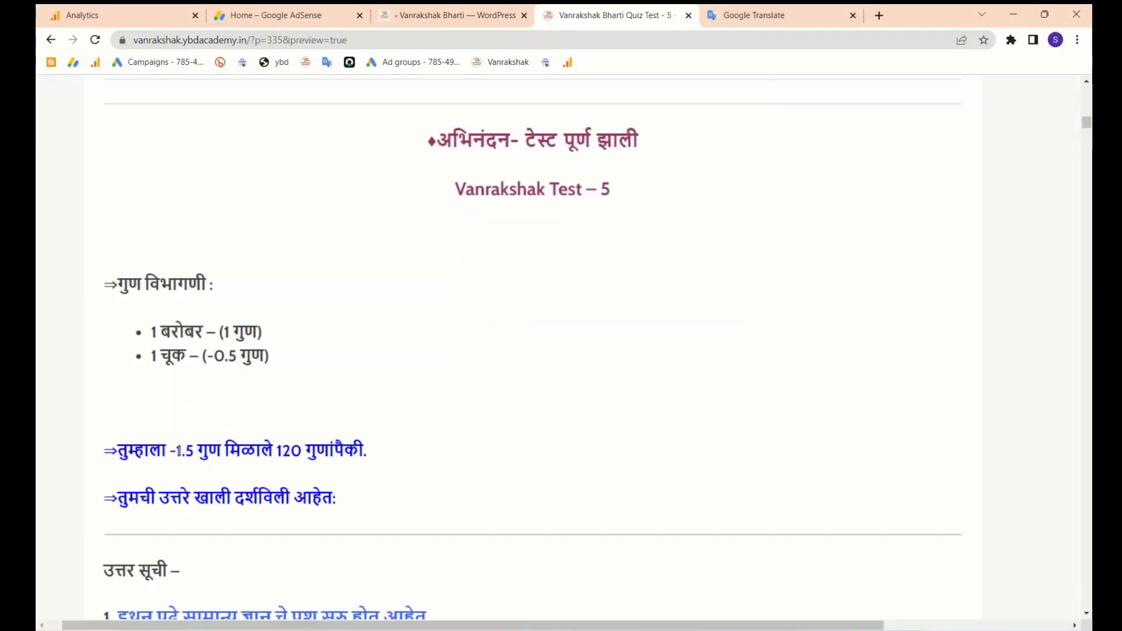
{"action": "scroll", "coordinate": [180, 451], "scroll_direction": "up", "scroll_amount": 3}
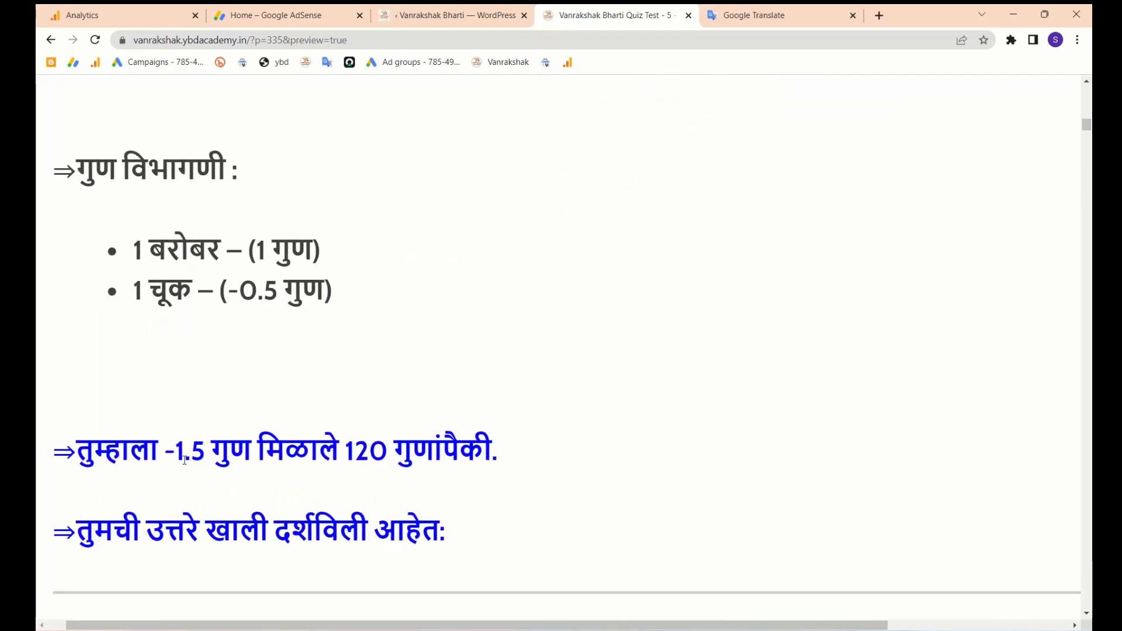
{"action": "scroll", "coordinate": [188, 477], "scroll_direction": "down", "scroll_amount": 7}
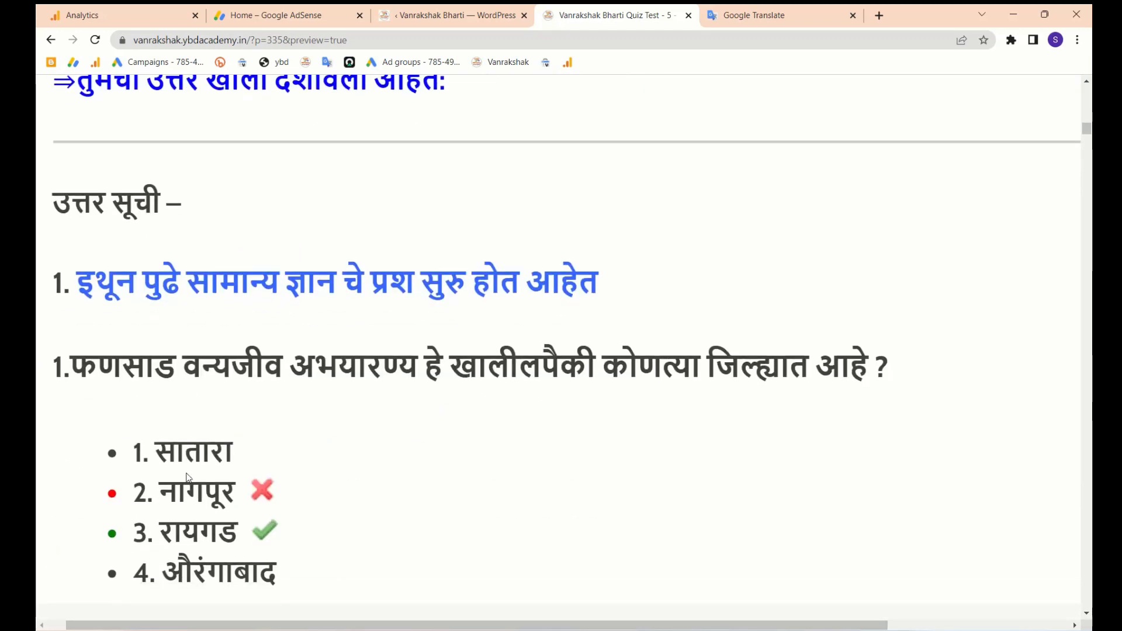
{"action": "scroll", "coordinate": [184, 472], "scroll_direction": "down", "scroll_amount": 4}
{"action": "scroll", "coordinate": [184, 471], "scroll_direction": "down", "scroll_amount": 2}
{"action": "scroll", "coordinate": [238, 454], "scroll_direction": "down", "scroll_amount": 5}
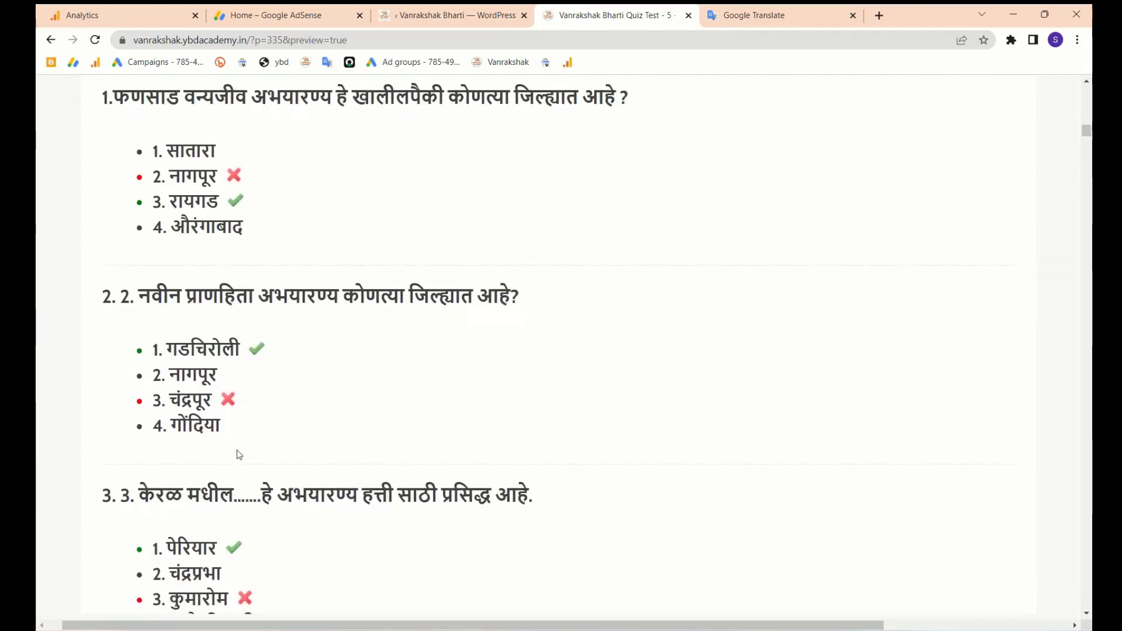
{"action": "scroll", "coordinate": [240, 324], "scroll_direction": "down", "scroll_amount": 2}
{"action": "scroll", "coordinate": [243, 386], "scroll_direction": "up", "scroll_amount": 12}
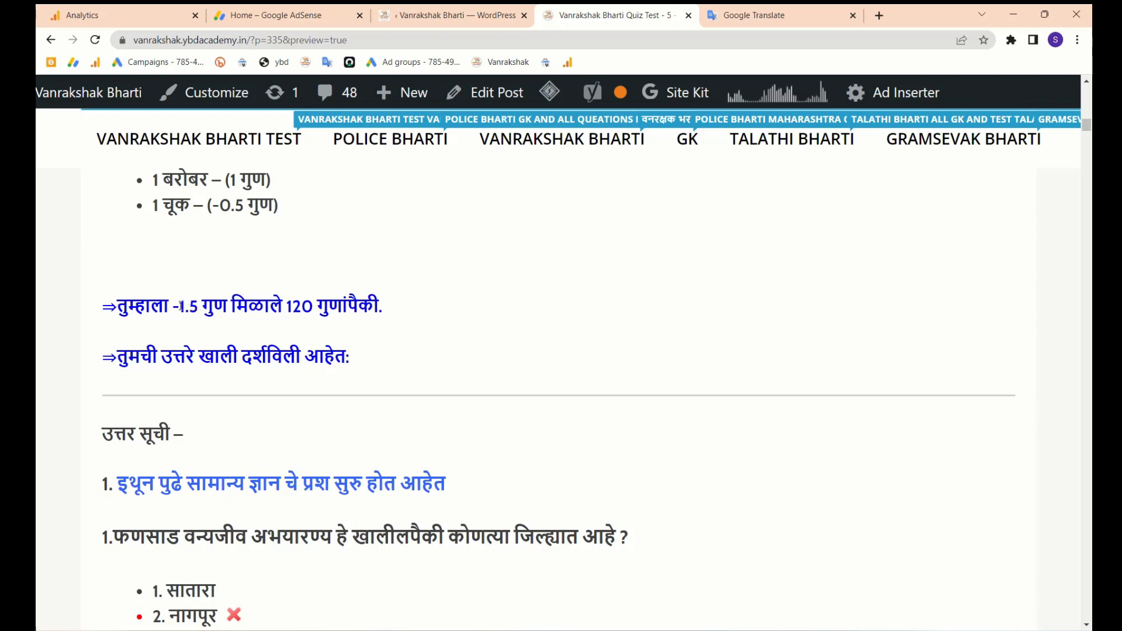
{"action": "left_click_drag", "start_coordinate": [287, 307], "coordinate": [302, 307]}
- Give the first three (wrong) answers -0.50 points each
{"action": "left_click", "coordinate": [447, 15]}
{"action": "left_click", "coordinate": [550, 329]}
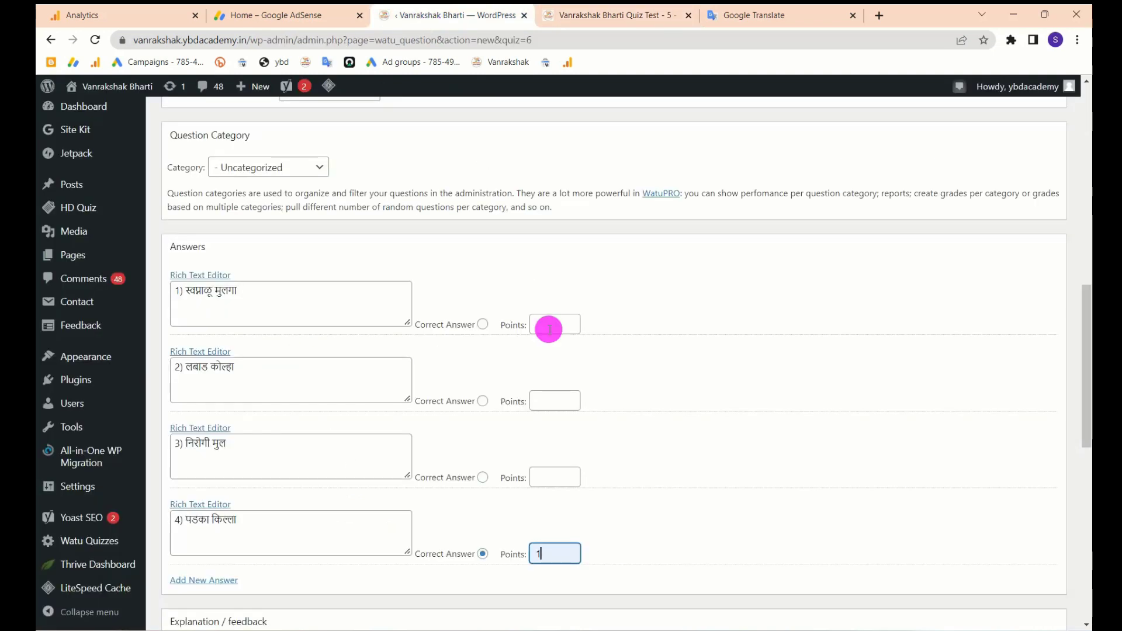
{"action": "left_click", "coordinate": [565, 362]}
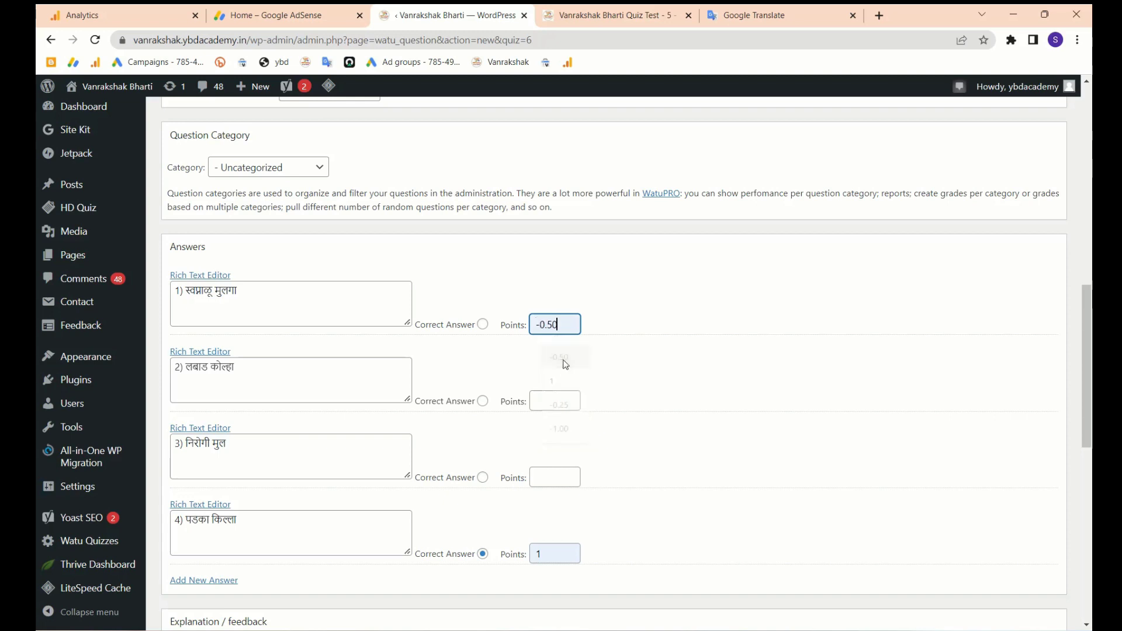
{"action": "left_click", "coordinate": [544, 399]}
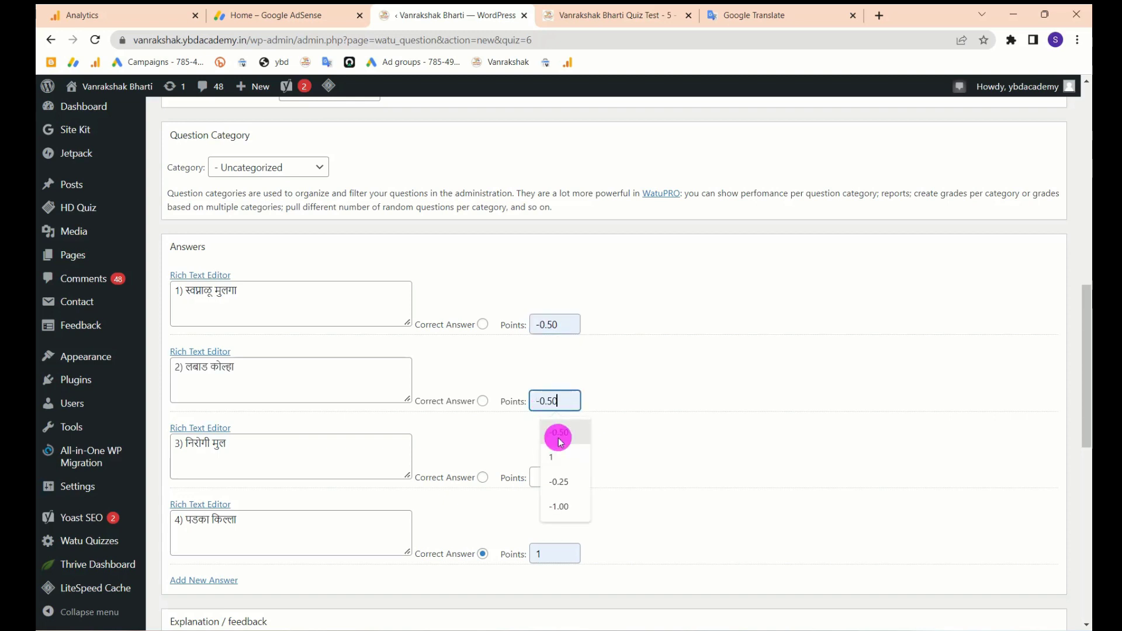
{"action": "left_click", "coordinate": [560, 439]}
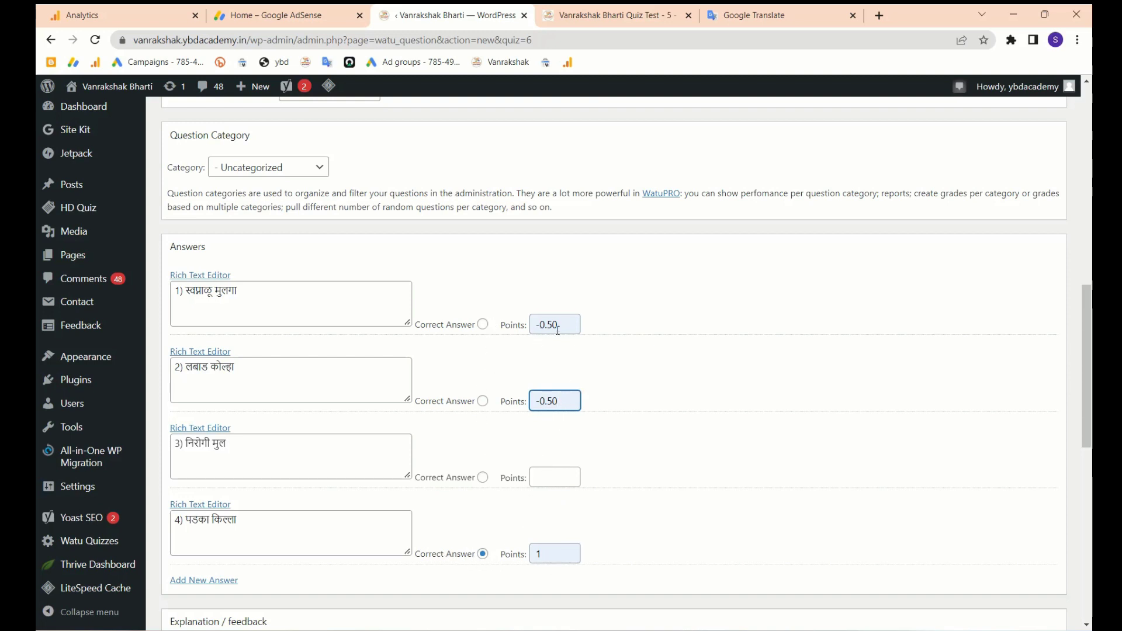
{"action": "left_click", "coordinate": [553, 484]}
{"action": "left_click", "coordinate": [551, 481]}
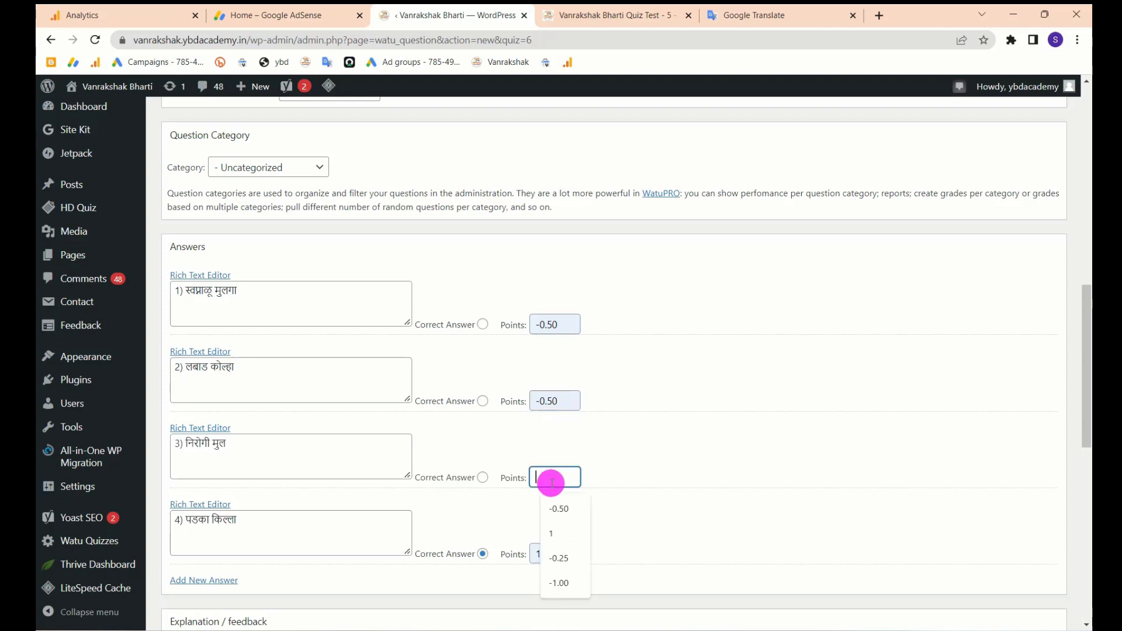
{"action": "left_click", "coordinate": [568, 517]}
- Try -0.25 on the second answer, set it back to -0.50, and reach the Save buttons
{"action": "left_click", "coordinate": [562, 400]}
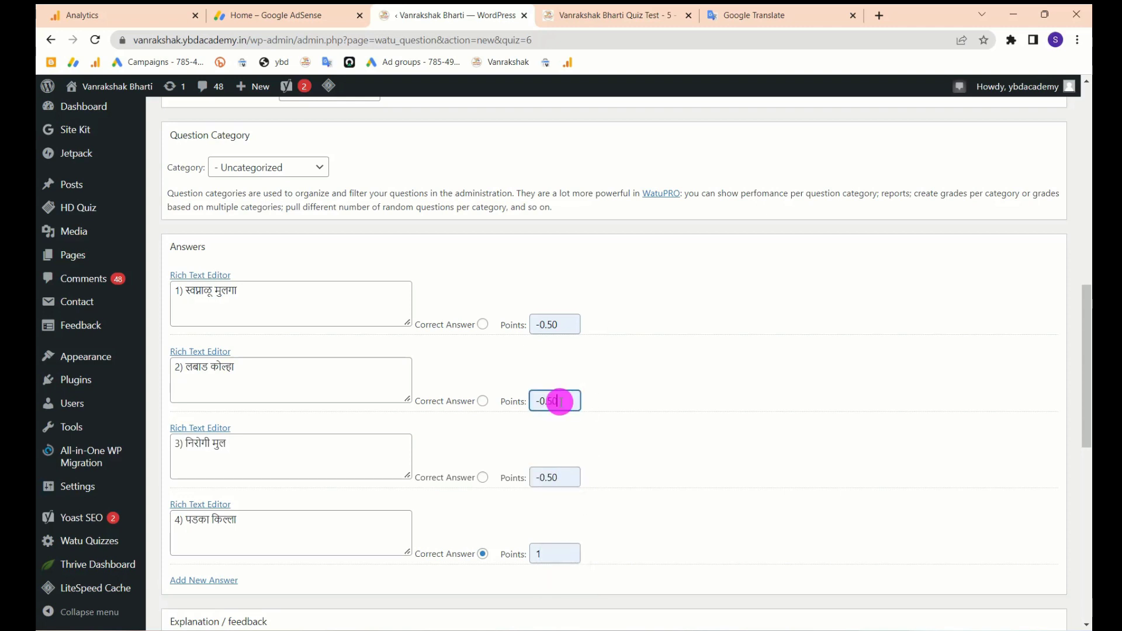
{"action": "key", "text": "BackSpace"}
{"action": "key", "text": "BackSpace"}
{"action": "key", "text": "BackSpace"}
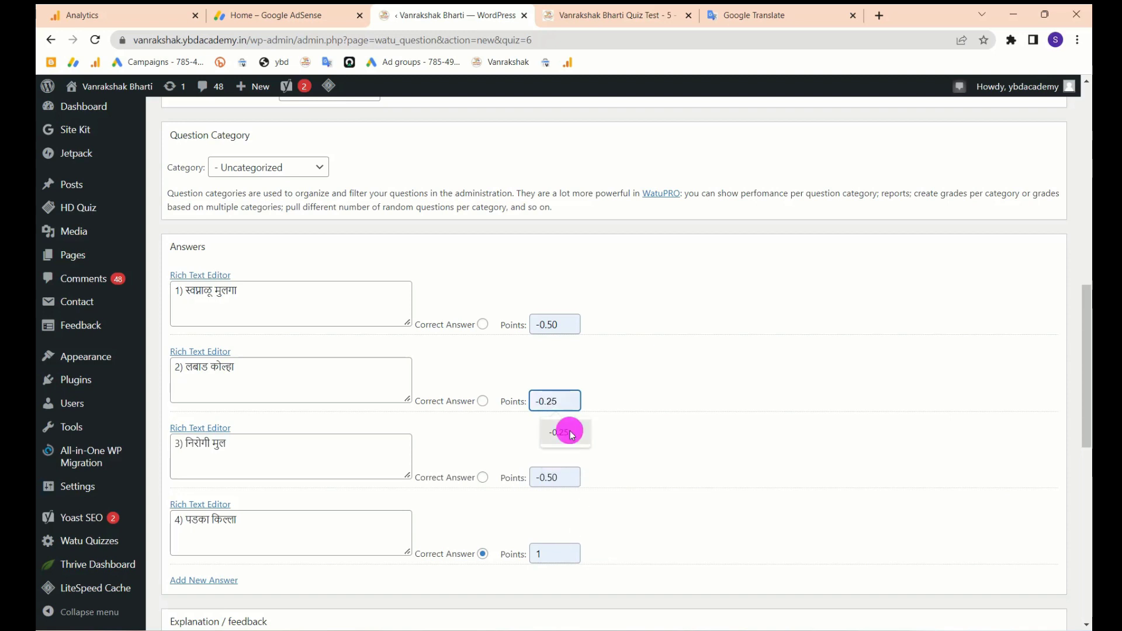
{"action": "left_click", "coordinate": [572, 433]}
{"action": "key", "text": "BackSpace"}
{"action": "key", "text": "BackSpace"}
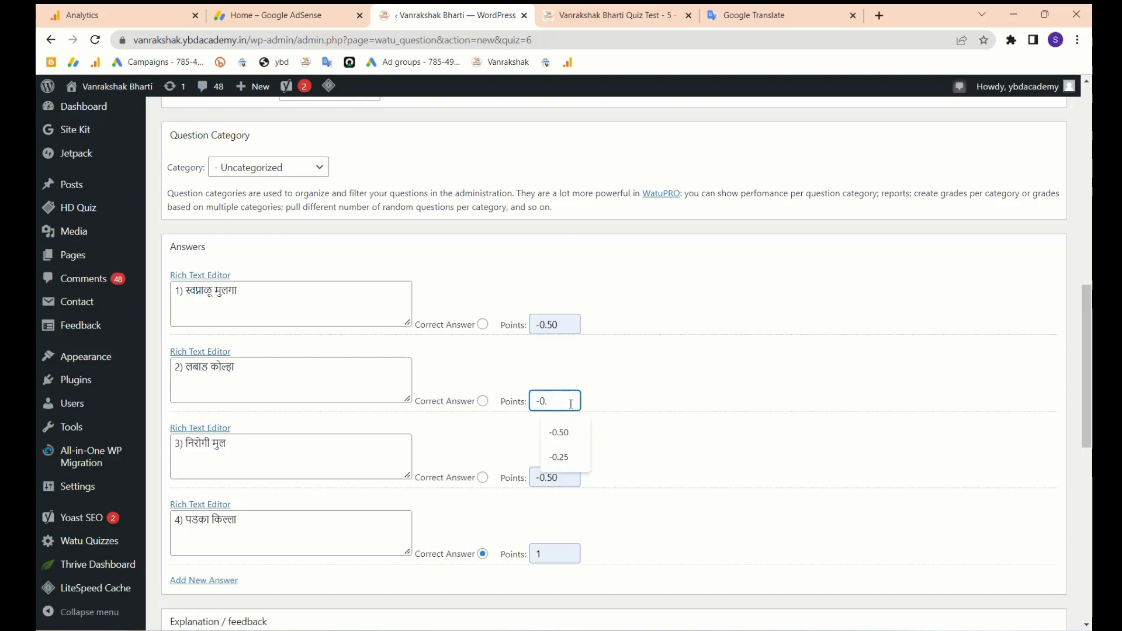
{"action": "left_click", "coordinate": [559, 432]}
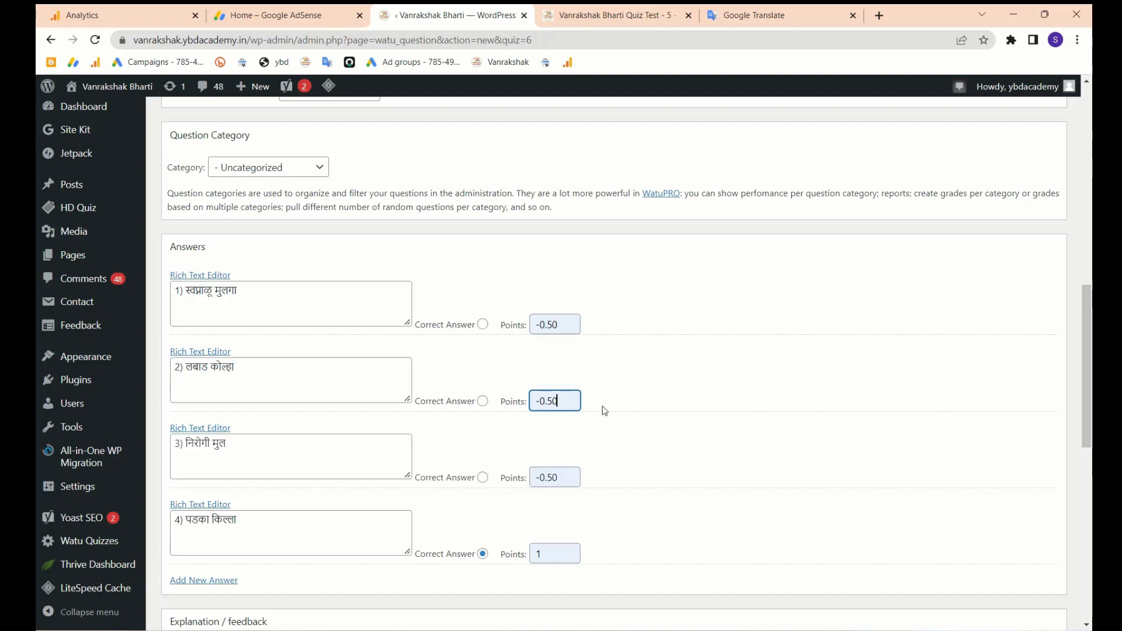
{"action": "scroll", "coordinate": [594, 443], "scroll_direction": "down", "scroll_amount": 2}
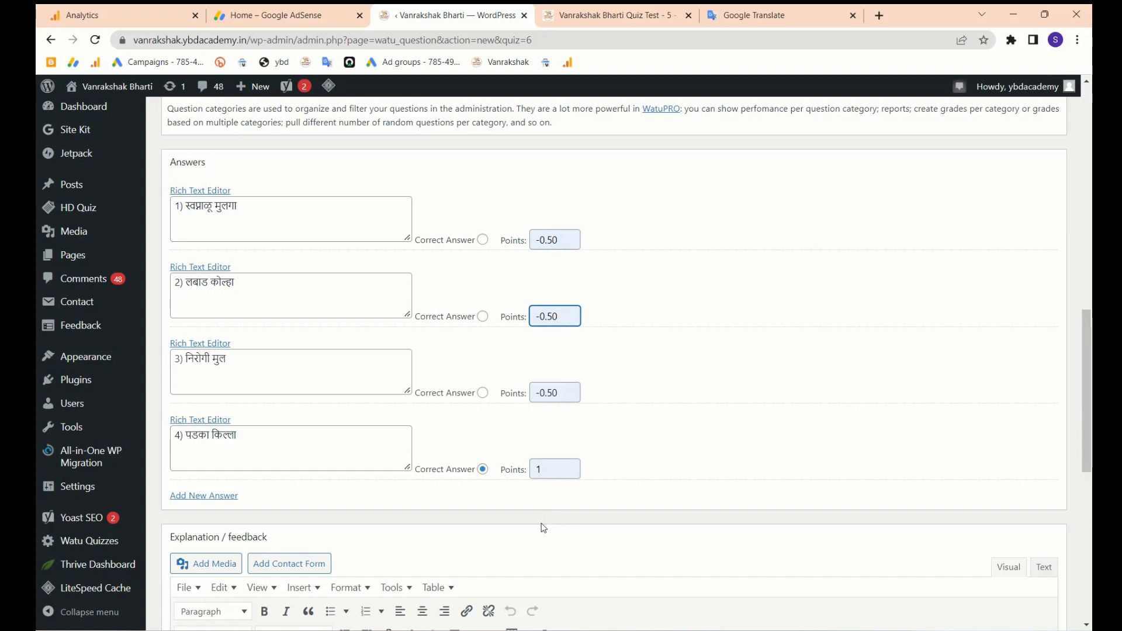
{"action": "scroll", "coordinate": [545, 525], "scroll_direction": "down", "scroll_amount": 2}
{"action": "scroll", "coordinate": [544, 526], "scroll_direction": "down", "scroll_amount": 7}
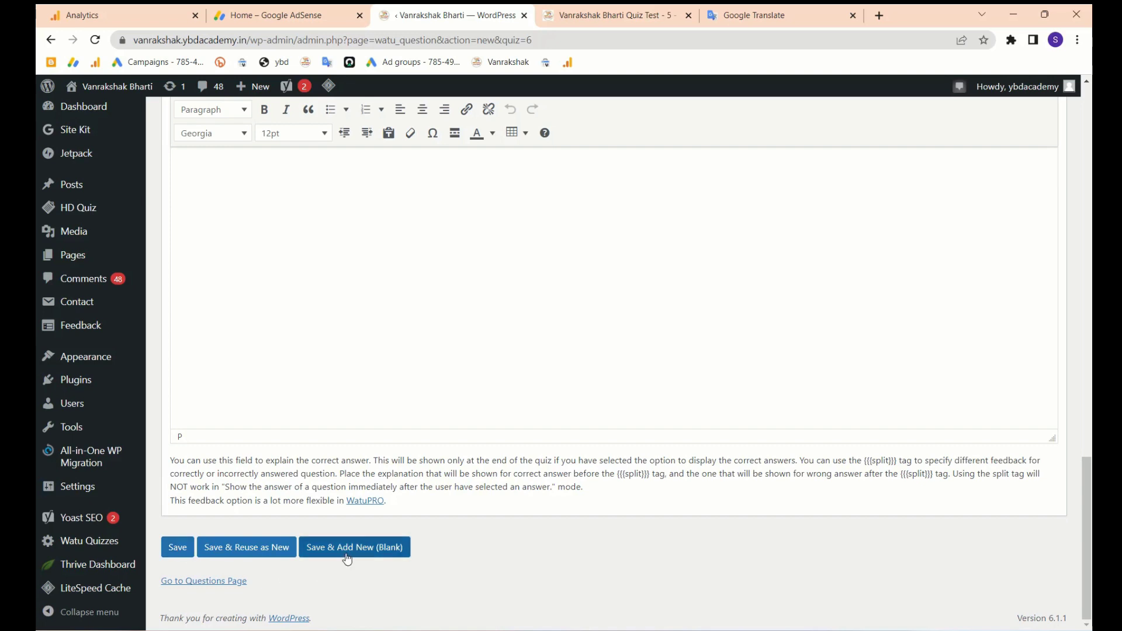
- Save the first question with Save & Add New (Blank)
{"action": "left_click", "coordinate": [396, 549]}
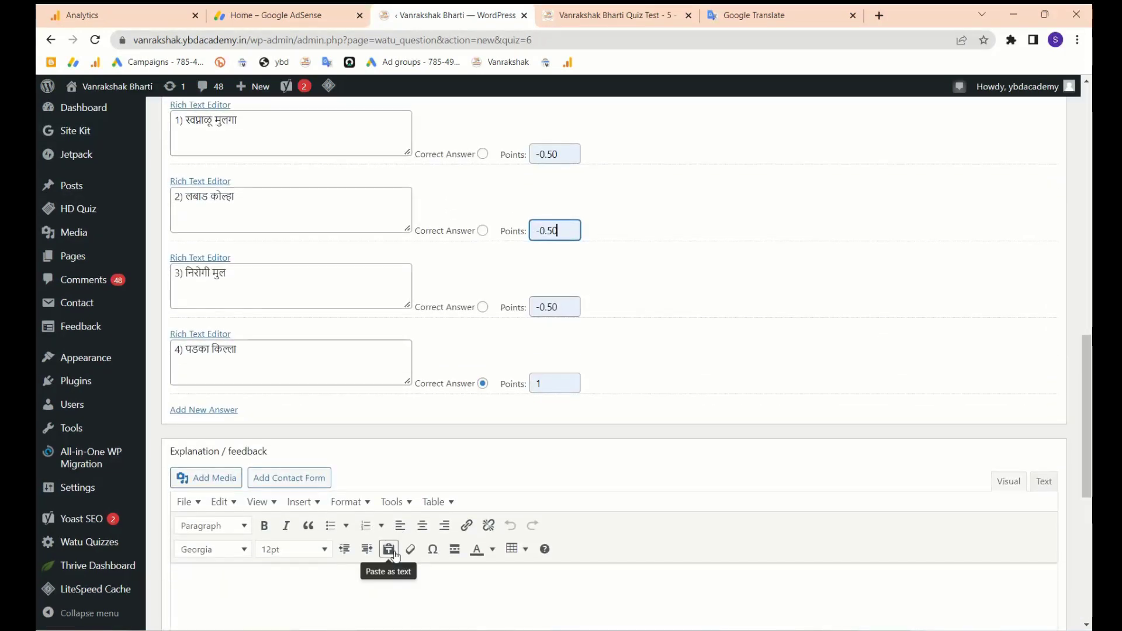
{"action": "scroll", "coordinate": [391, 550], "scroll_direction": "down", "scroll_amount": 7}
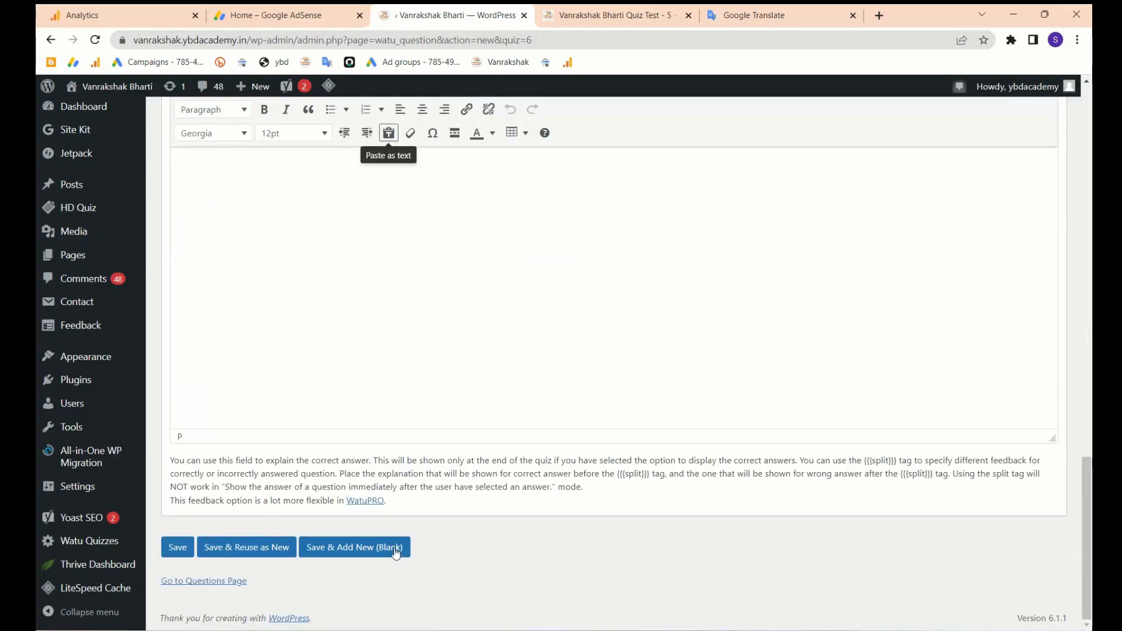
{"action": "left_click", "coordinate": [339, 555]}
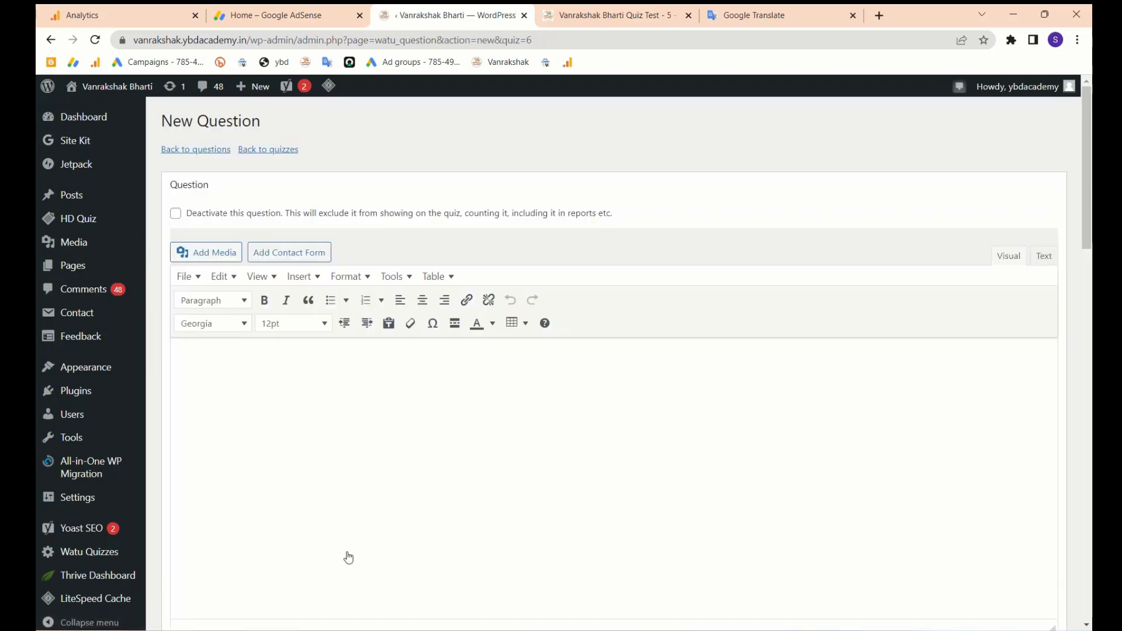
{"action": "scroll", "coordinate": [348, 557], "scroll_direction": "down", "scroll_amount": 1}
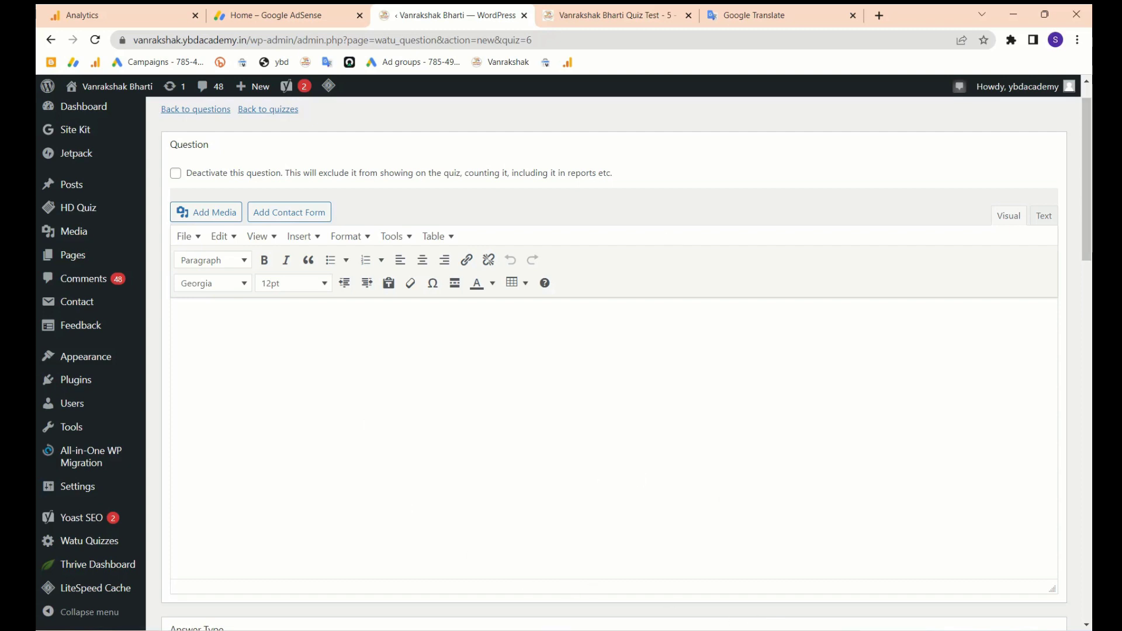
- Switch to WhatsApp to view the message holding the next questions
{"action": "key", "text": "alt+Tab"}
{"action": "scroll", "coordinate": [900, 379], "scroll_direction": "down", "scroll_amount": 1}
{"action": "scroll", "coordinate": [901, 384], "scroll_direction": "down", "scroll_amount": 1}
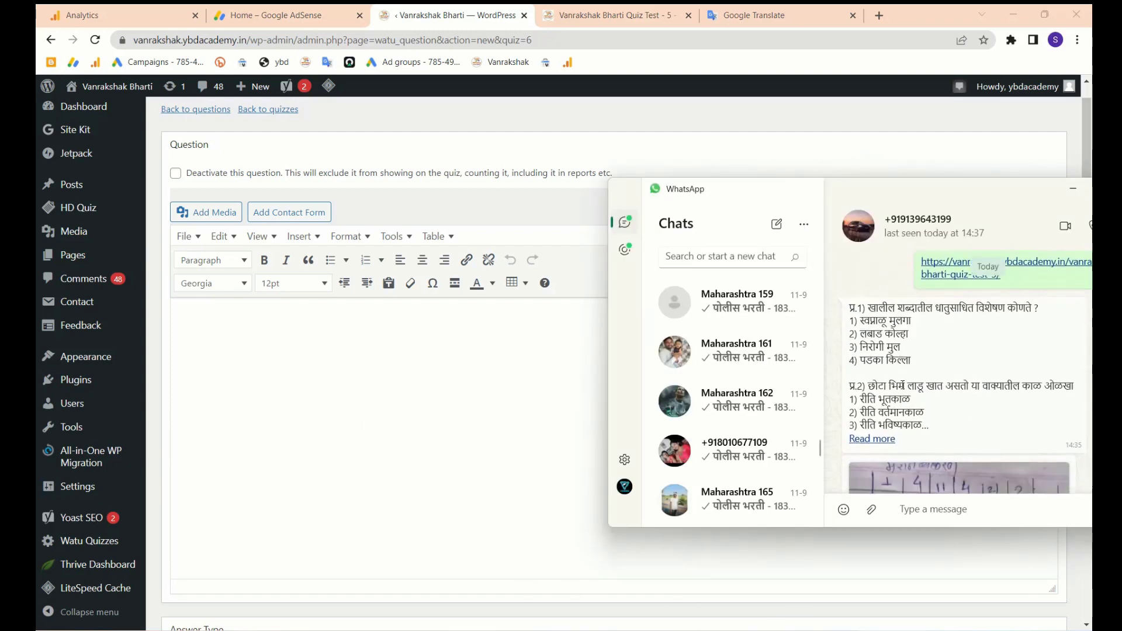
- Paste 'प्र.2) छोटा भिम लाडू खात असतो या वाक्यातील काळ ओळखा' as the question text, cutting out its options
{"action": "left_click", "coordinate": [877, 442]}
{"action": "left_click_drag", "start_coordinate": [917, 433], "coordinate": [845, 384]}
{"action": "key", "text": "ctrl+c"}
{"action": "left_click", "coordinate": [397, 444]}
{"action": "key", "text": "ctrl+v"}
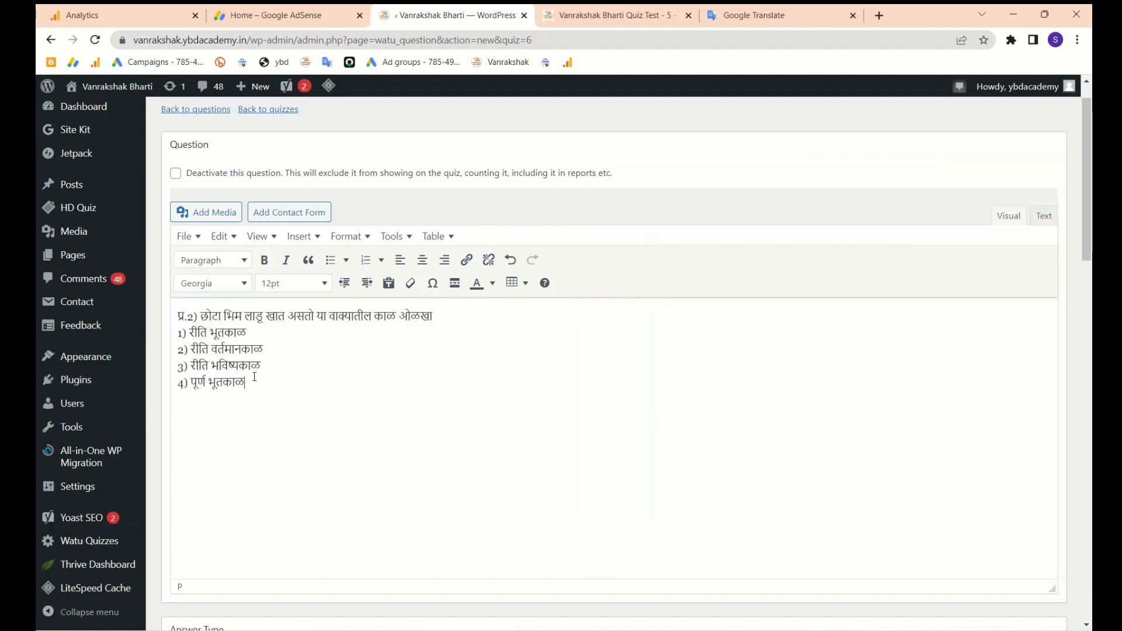
{"action": "left_click_drag", "start_coordinate": [245, 382], "coordinate": [174, 333]}
{"action": "key", "text": "ctrl+x"}
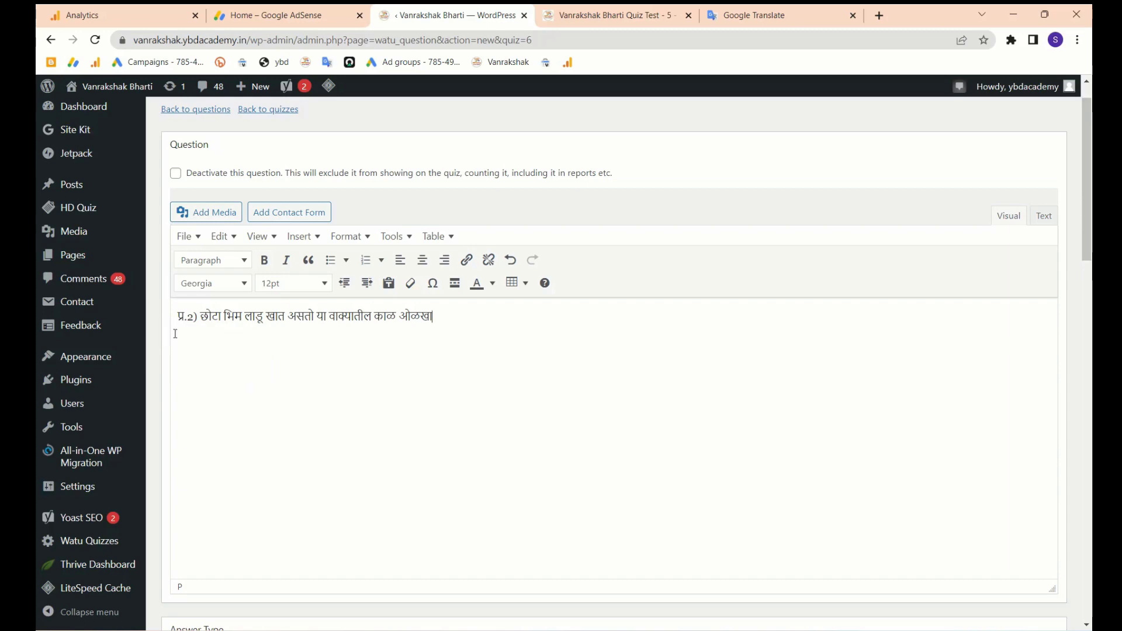
- Paste the four options into the first answer box and select the extra lines
{"action": "scroll", "coordinate": [320, 387], "scroll_direction": "down", "scroll_amount": 10}
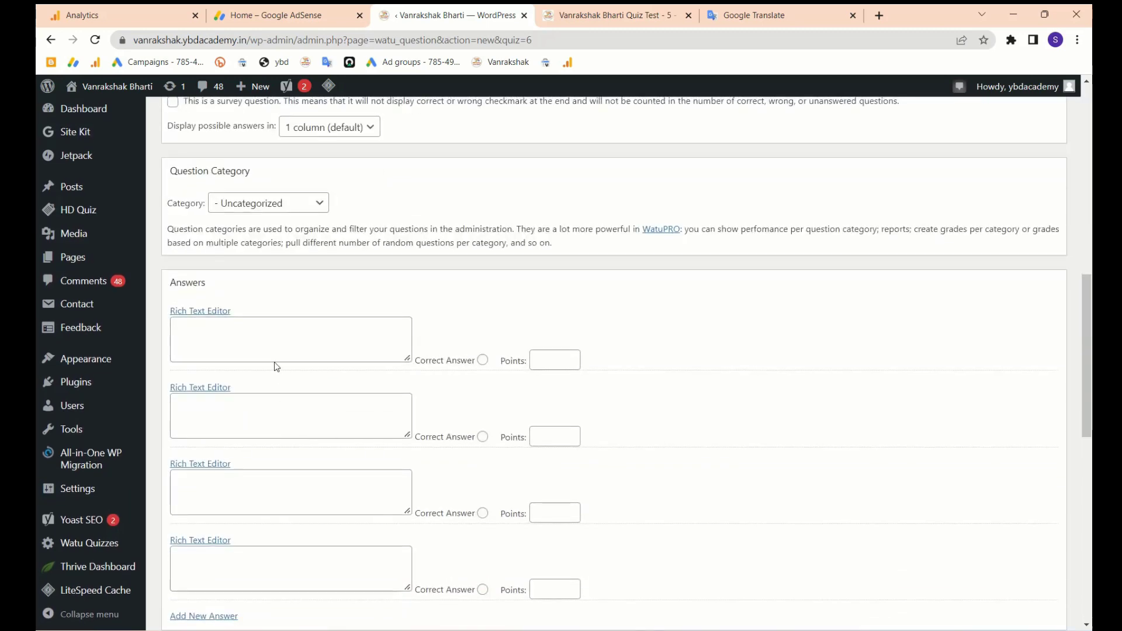
{"action": "left_click", "coordinate": [272, 351]}
{"action": "key", "text": "ctrl+v"}
{"action": "left_click_drag", "start_coordinate": [250, 354], "coordinate": [173, 321]}
- Distribute question 2's four tense options into four separate answer boxes, one option each
{"action": "key", "text": "ctrl+x"}
{"action": "left_click", "coordinate": [223, 435]}
{"action": "key", "text": "ctrl+v"}
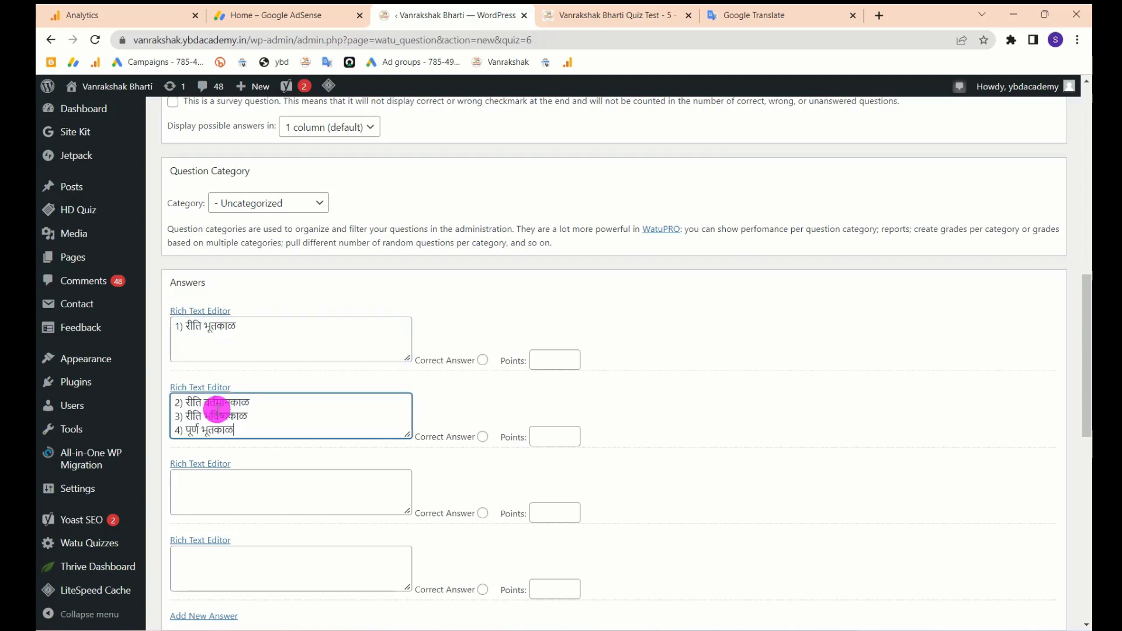
{"action": "left_click_drag", "start_coordinate": [237, 428], "coordinate": [171, 414]}
{"action": "key", "text": "ctrl+x"}
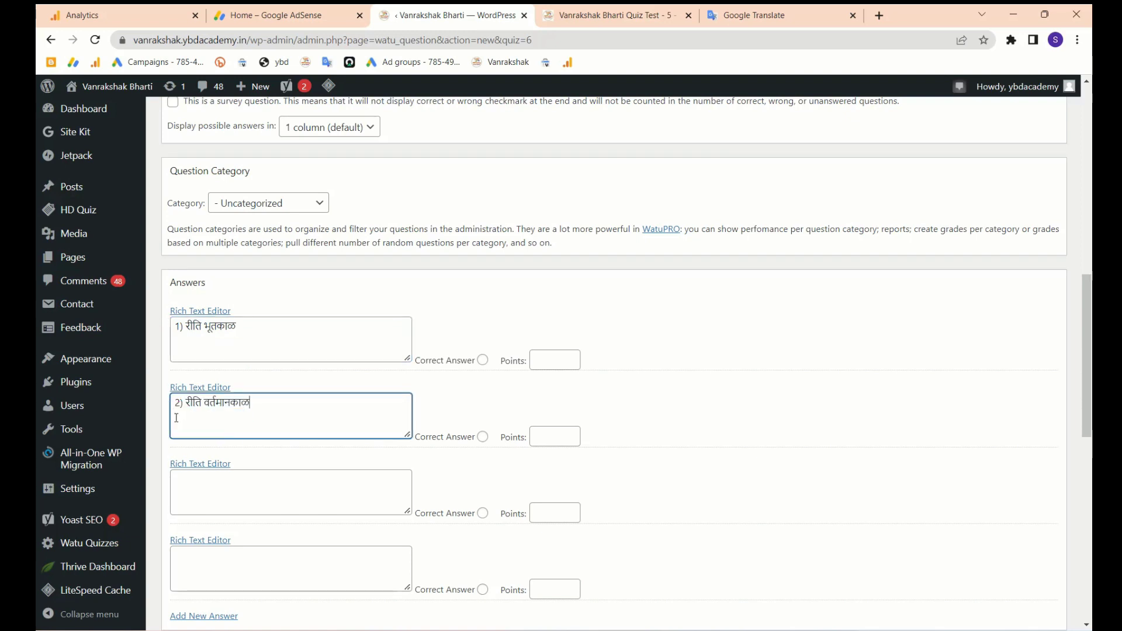
{"action": "left_click", "coordinate": [228, 500]}
{"action": "key", "text": "ctrl+v"}
{"action": "left_click_drag", "start_coordinate": [243, 497], "coordinate": [150, 494]}
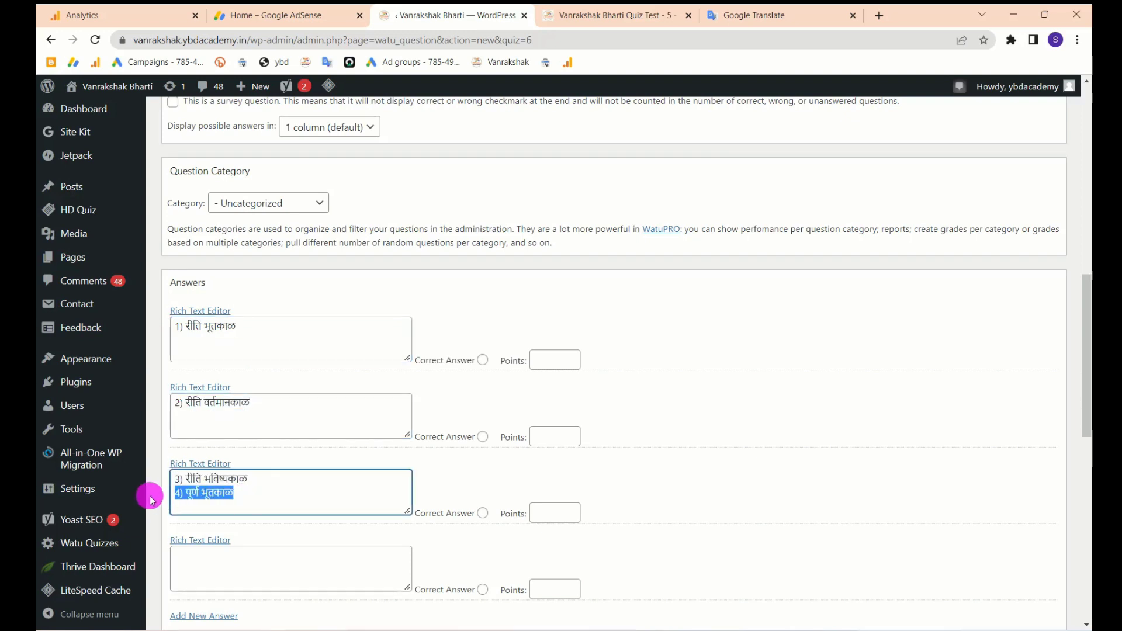
{"action": "key", "text": "ctrl+x"}
{"action": "key", "text": "BackSpace"}
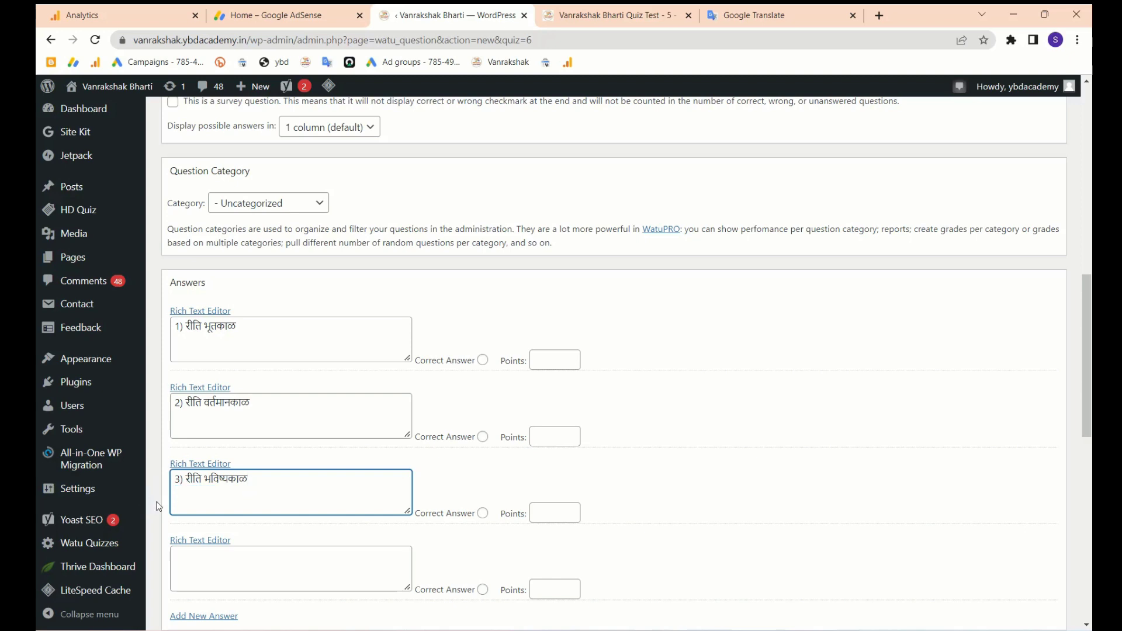
{"action": "scroll", "coordinate": [237, 522], "scroll_direction": "down", "scroll_amount": 1}
{"action": "left_click", "coordinate": [228, 506]}
{"action": "key", "text": "ctrl+v"}
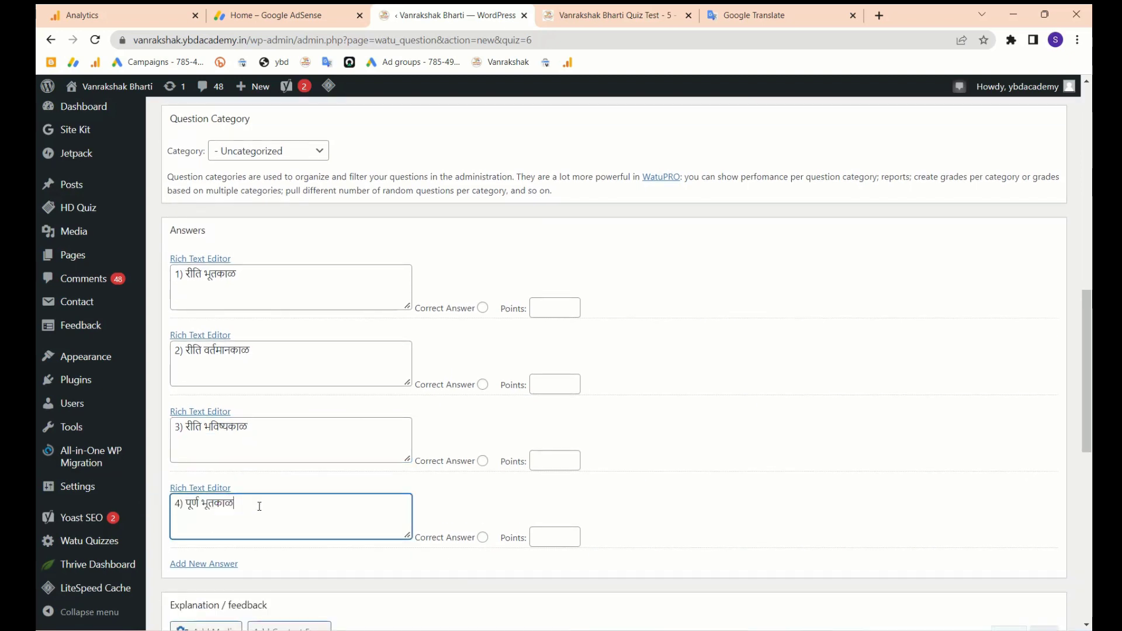
- Mark option 2 (रीति वर्तमानकाळ) correct for 1 point and give option 1 -0.50 points
{"action": "scroll", "coordinate": [264, 291], "scroll_direction": "up", "scroll_amount": 10}
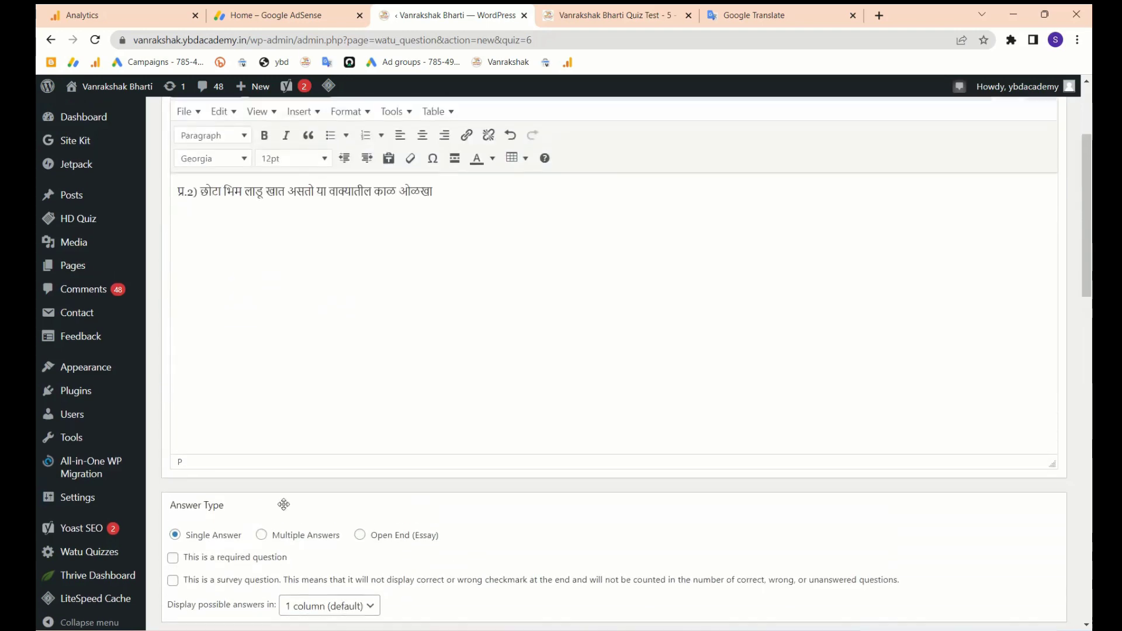
{"action": "scroll", "coordinate": [393, 394], "scroll_direction": "down", "scroll_amount": 7}
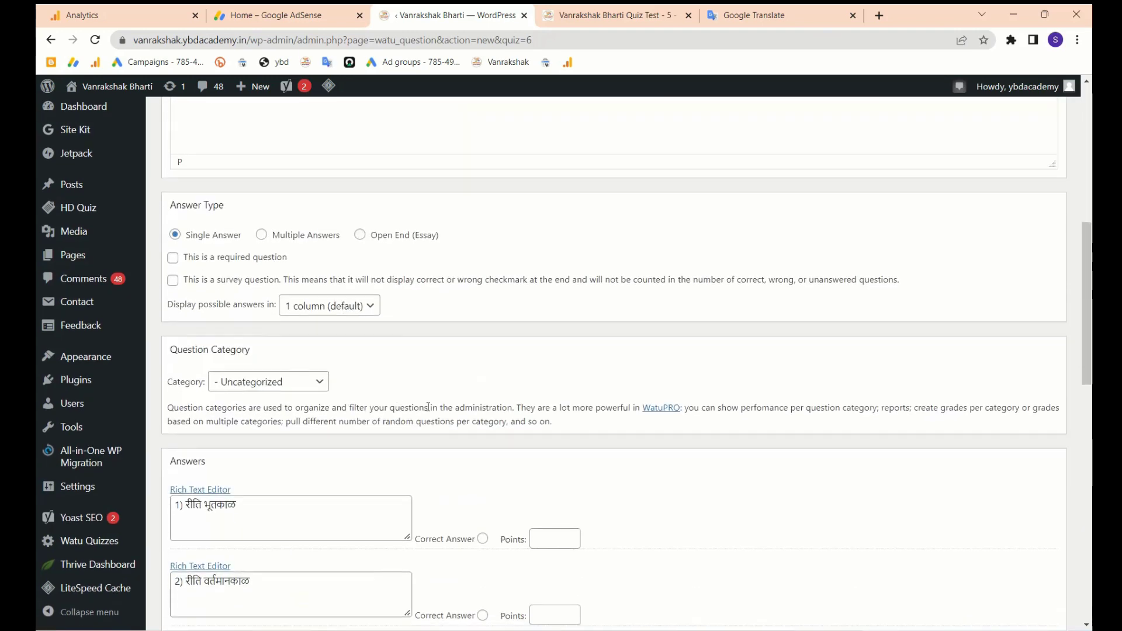
{"action": "left_click", "coordinate": [483, 518]}
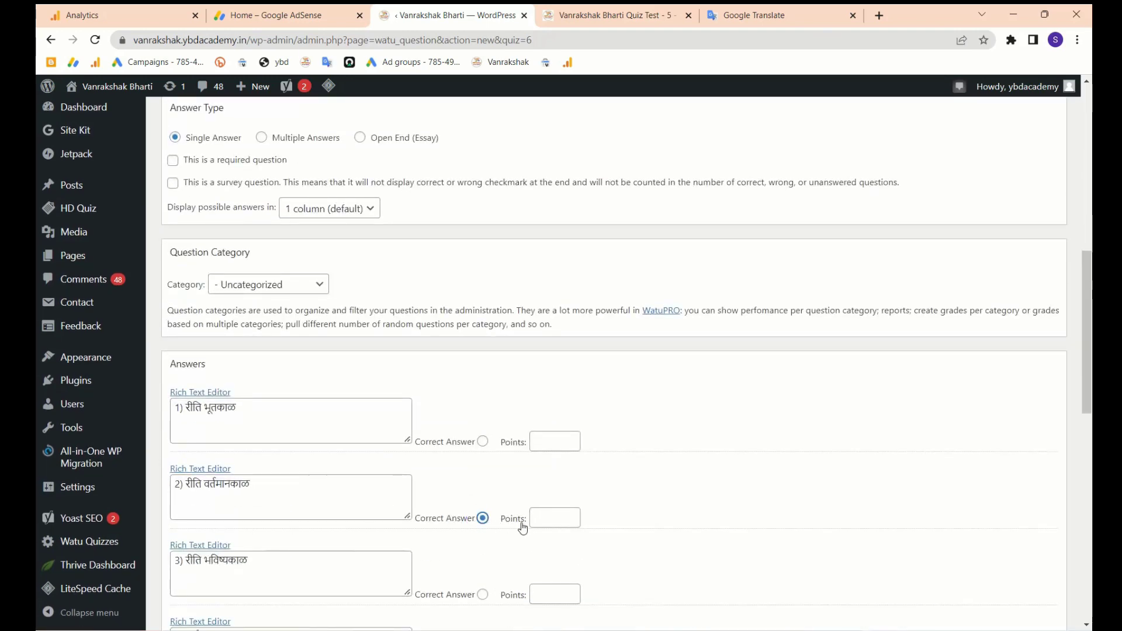
{"action": "left_click", "coordinate": [562, 518]}
{"action": "left_click", "coordinate": [551, 436]}
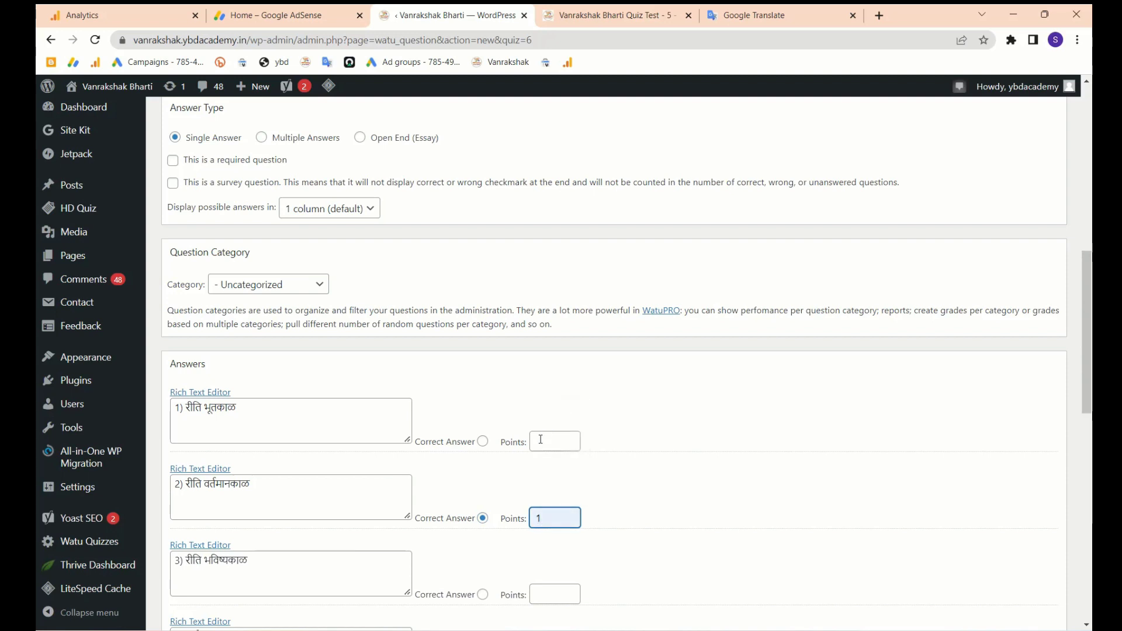
{"action": "left_click", "coordinate": [553, 444]}
{"action": "scroll", "coordinate": [553, 444], "scroll_direction": "down", "scroll_amount": 1}
{"action": "left_click", "coordinate": [551, 412]}
{"action": "left_click", "coordinate": [561, 444]}
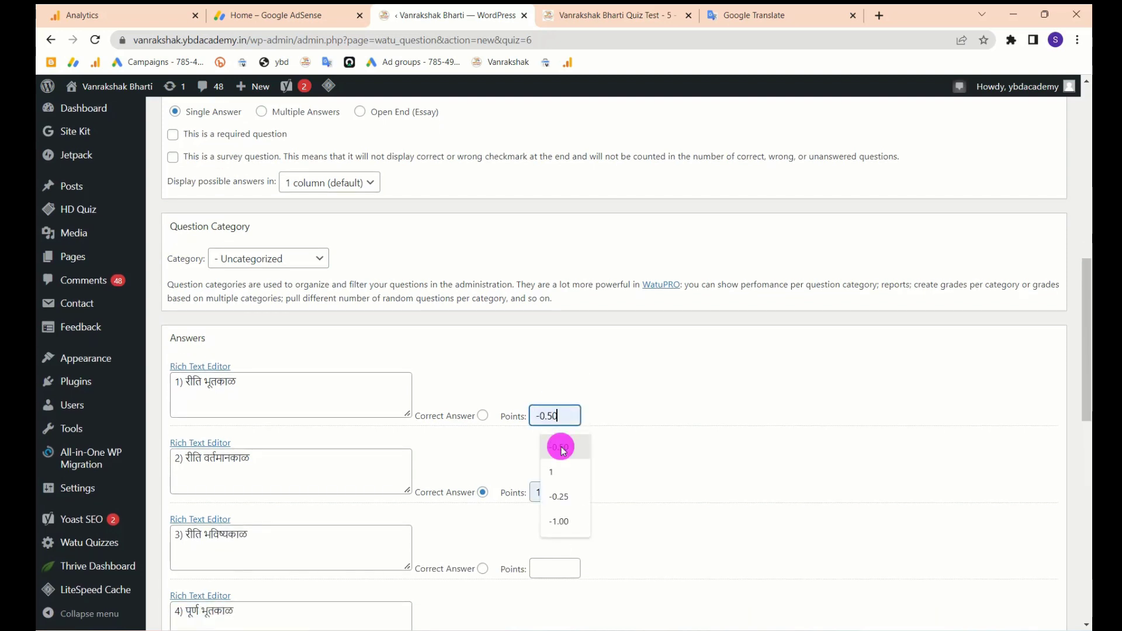
- Give options 3 and 4 -0.50 points each, then check option 1's -0.50 value
{"action": "left_click", "coordinate": [556, 565]}
{"action": "scroll", "coordinate": [562, 515], "scroll_direction": "down", "scroll_amount": 1}
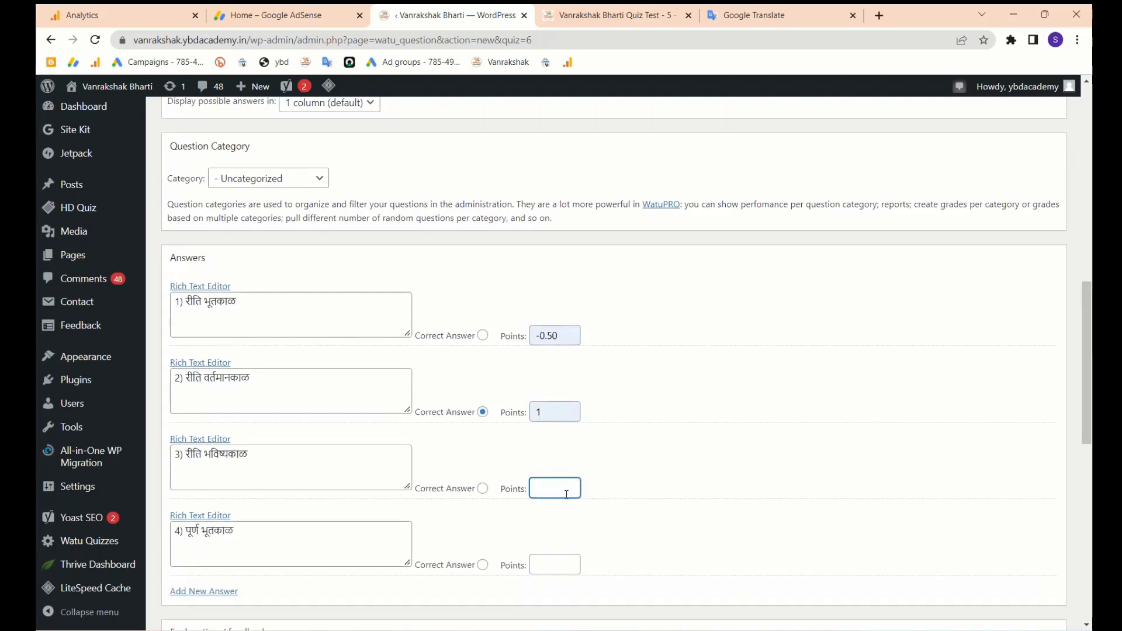
{"action": "left_click", "coordinate": [559, 490]}
{"action": "left_click", "coordinate": [559, 520]}
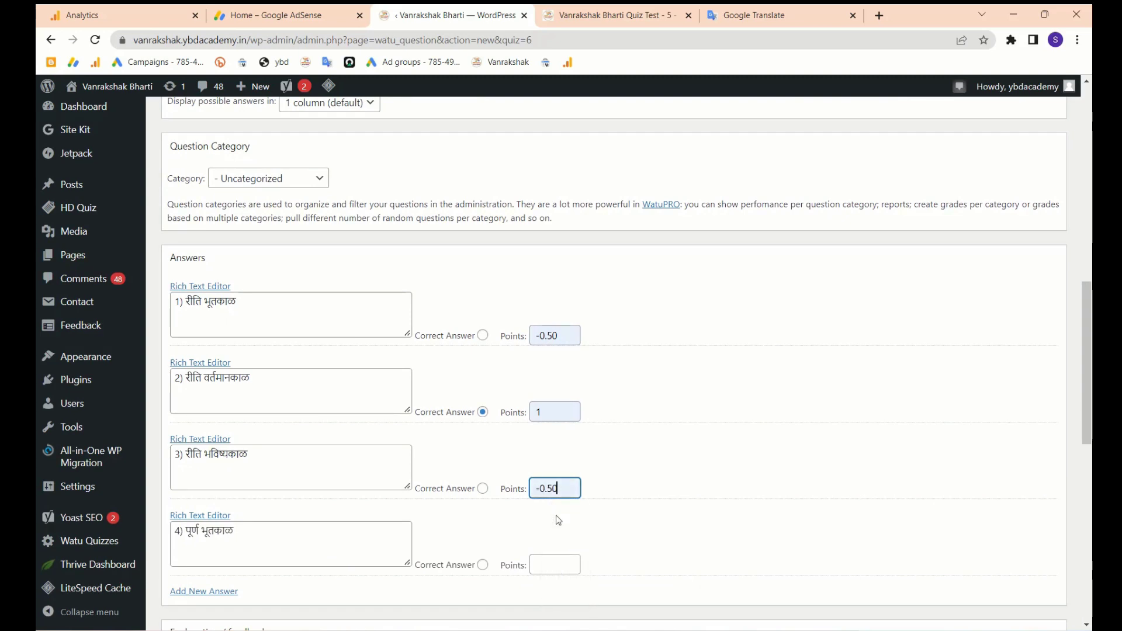
{"action": "left_click", "coordinate": [550, 565]}
{"action": "left_click", "coordinate": [558, 454]}
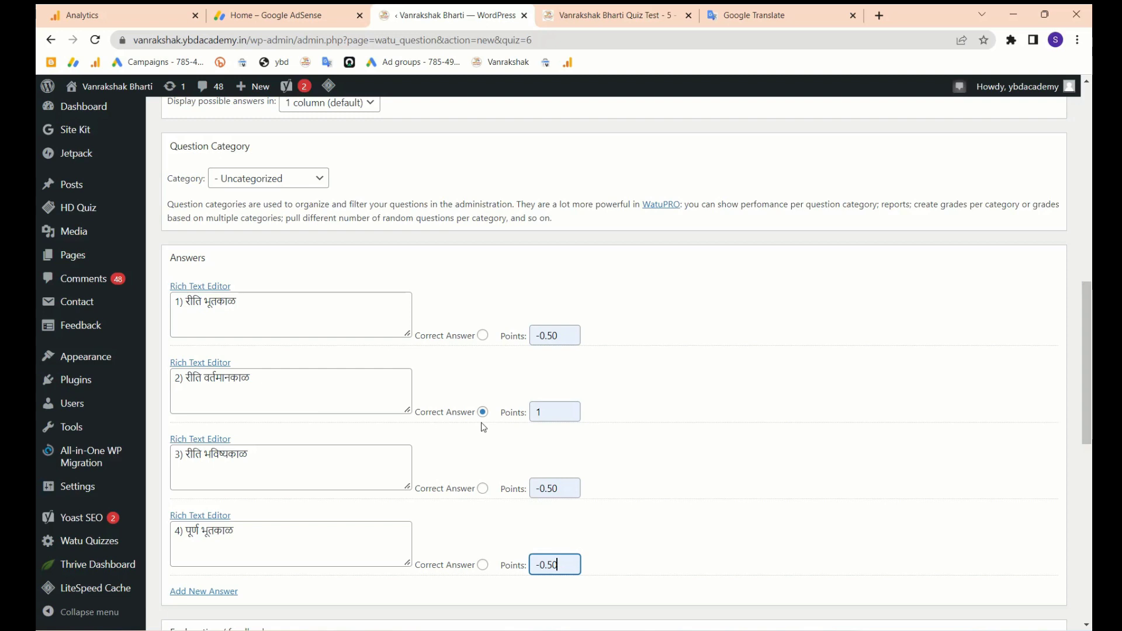
{"action": "triple_click", "coordinate": [565, 335]}
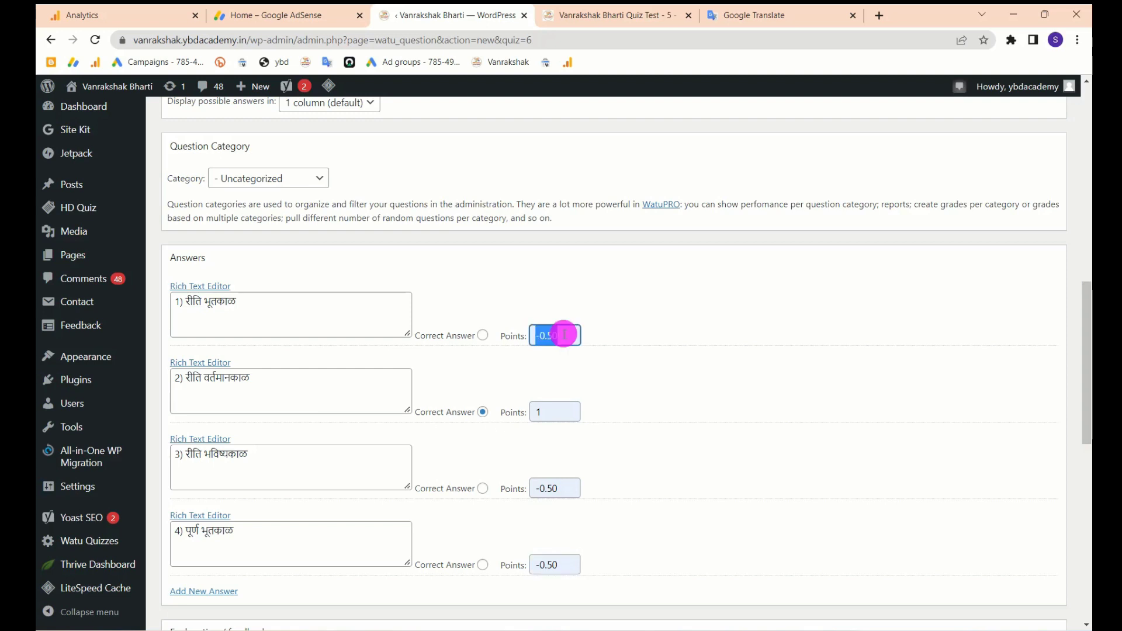
{"action": "left_click", "coordinate": [624, 360]}
{"action": "scroll", "coordinate": [620, 368], "scroll_direction": "down", "scroll_amount": 5}
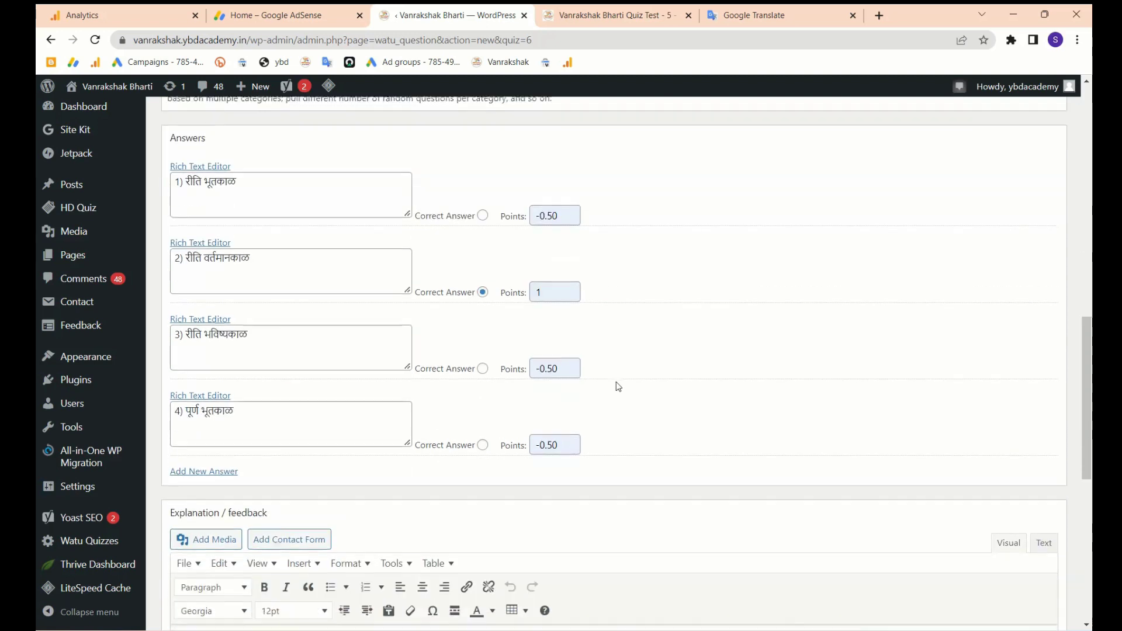
{"action": "scroll", "coordinate": [616, 386], "scroll_direction": "down", "scroll_amount": 1}
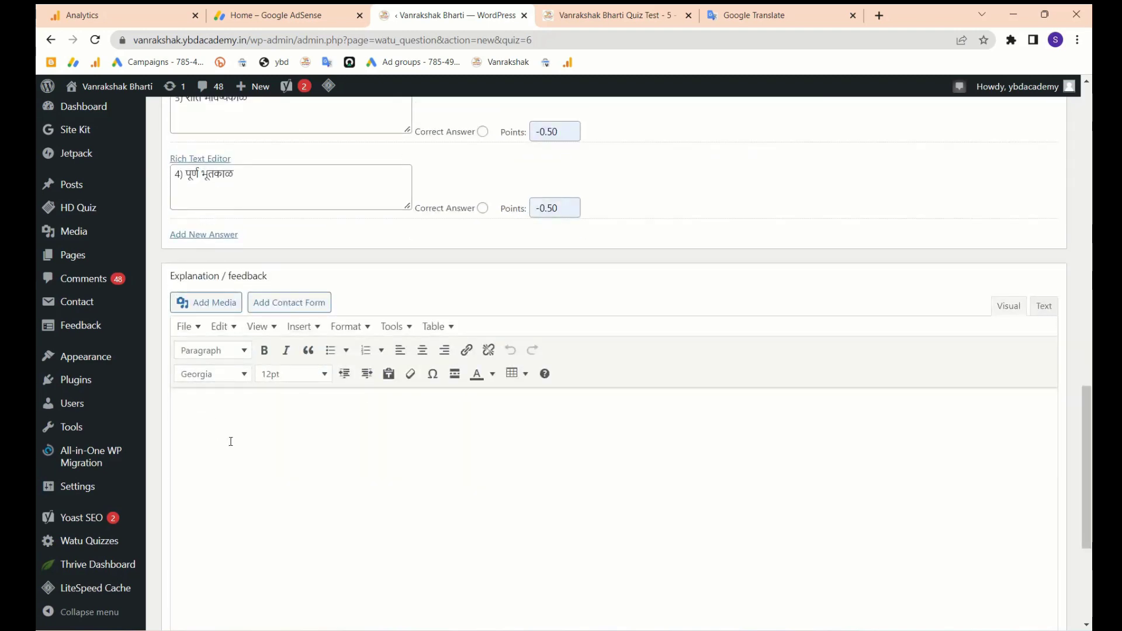
{"action": "scroll", "coordinate": [532, 479], "scroll_direction": "down", "scroll_amount": 4}
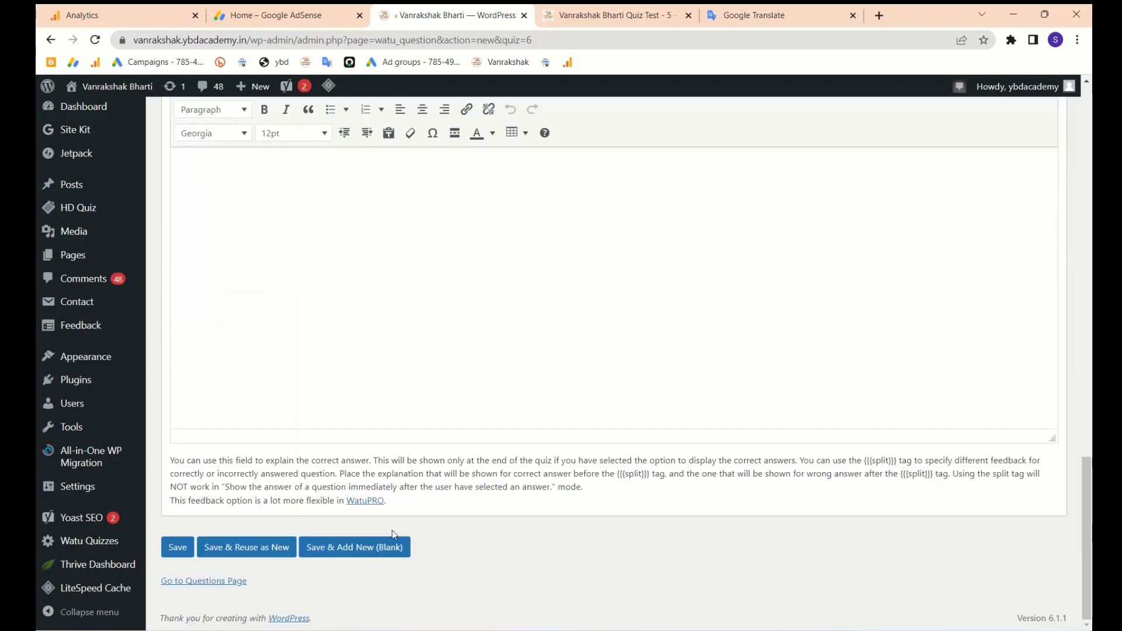
- Bold the example sentence 'छोटा भिम लाडू खात असतो' in question 2
{"action": "left_click", "coordinate": [356, 549]}
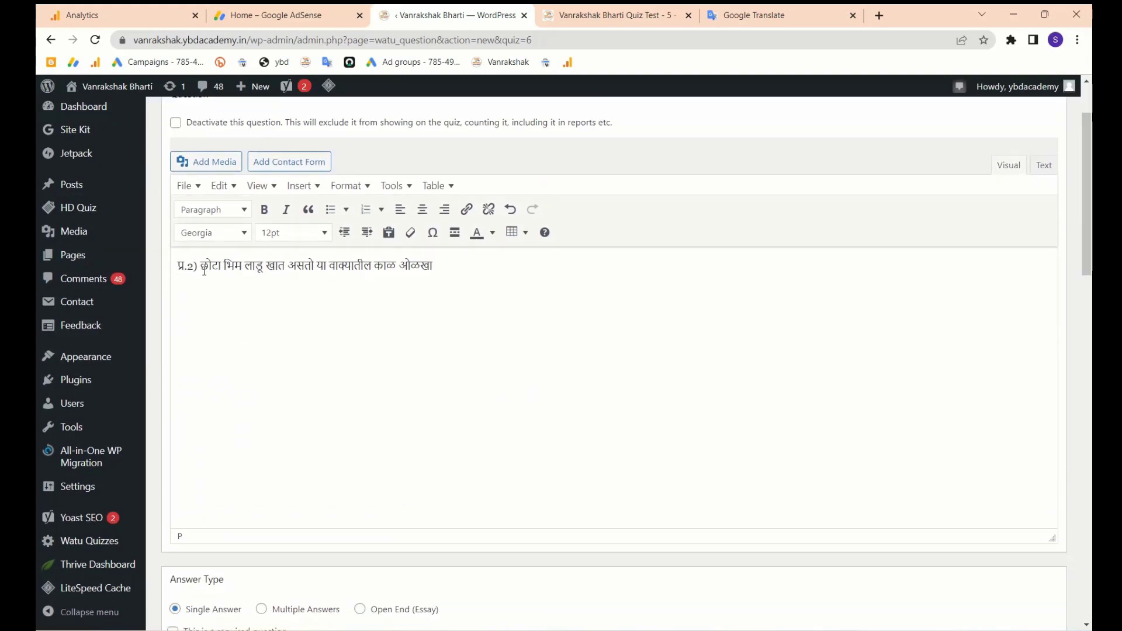
{"action": "left_click_drag", "start_coordinate": [200, 266], "coordinate": [314, 264]}
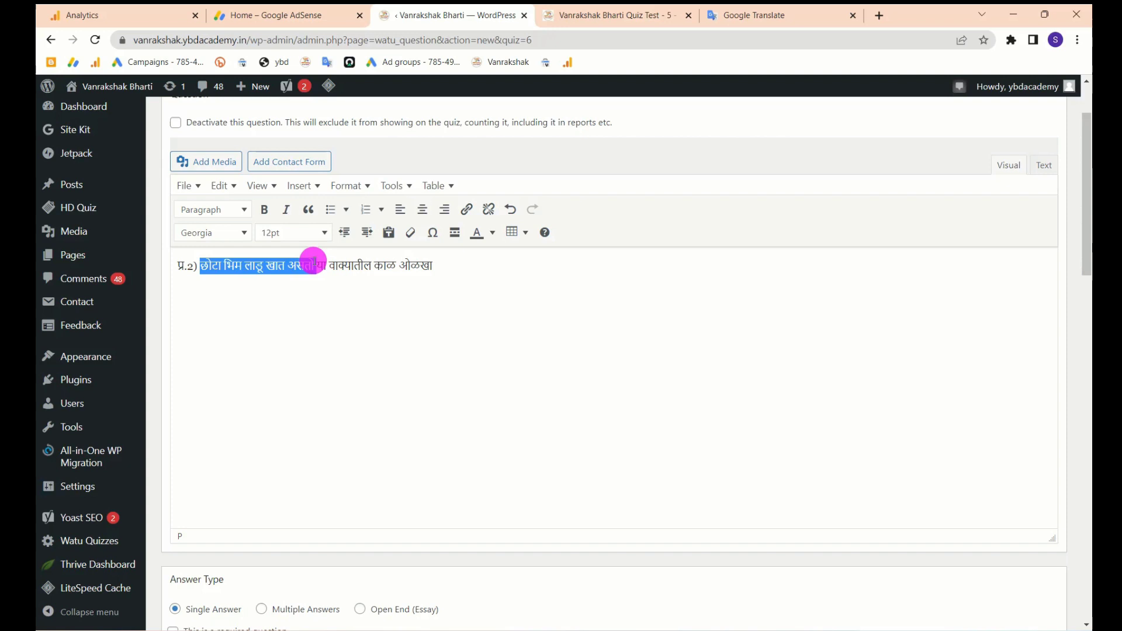
{"action": "left_click", "coordinate": [265, 211]}
- Bold the word काळ, then save question 2 with Save & Add New (Blank)
{"action": "double_click", "coordinate": [376, 348]}
{"action": "left_click_drag", "start_coordinate": [375, 348], "coordinate": [397, 262]}
{"action": "left_click", "coordinate": [389, 288]}
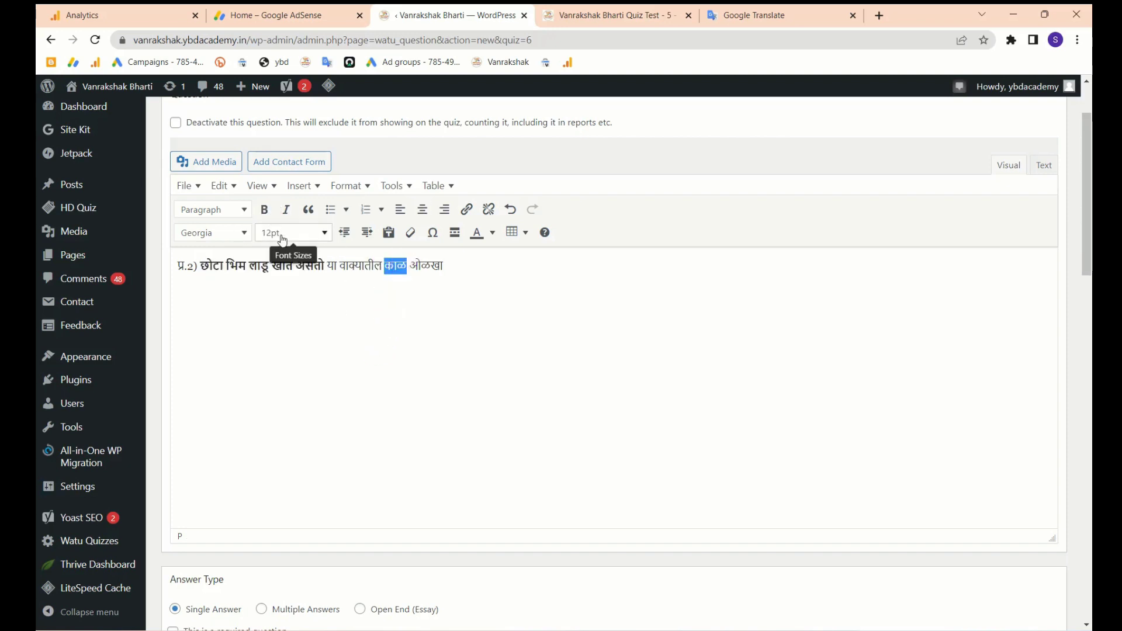
{"action": "left_click", "coordinate": [265, 210]}
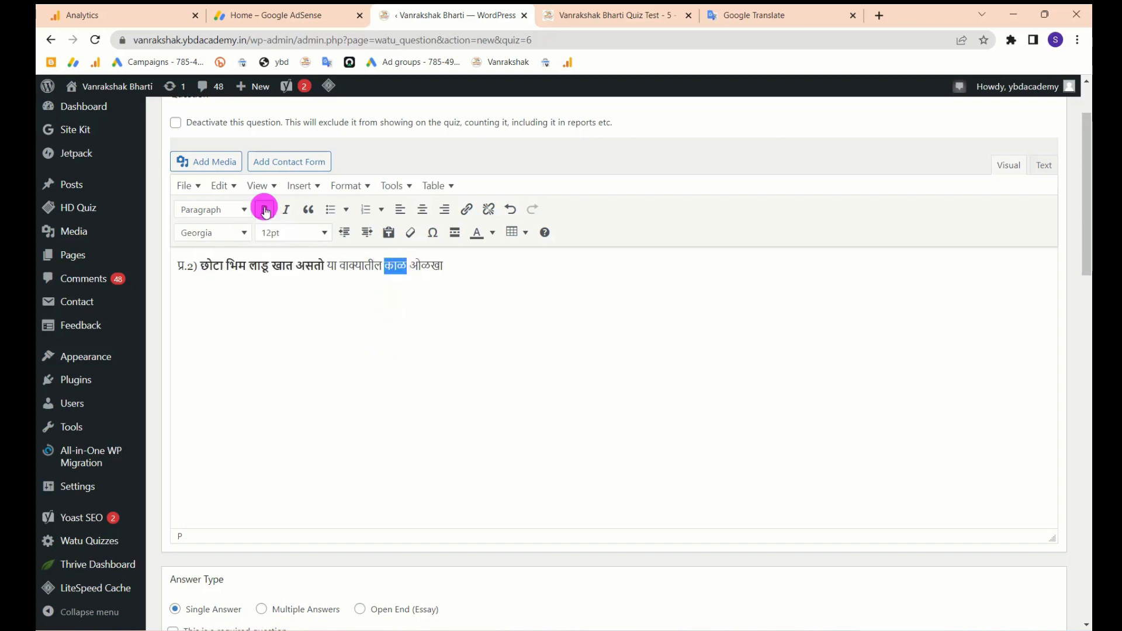
{"action": "left_click", "coordinate": [460, 330]}
{"action": "scroll", "coordinate": [458, 378], "scroll_direction": "down", "scroll_amount": 15}
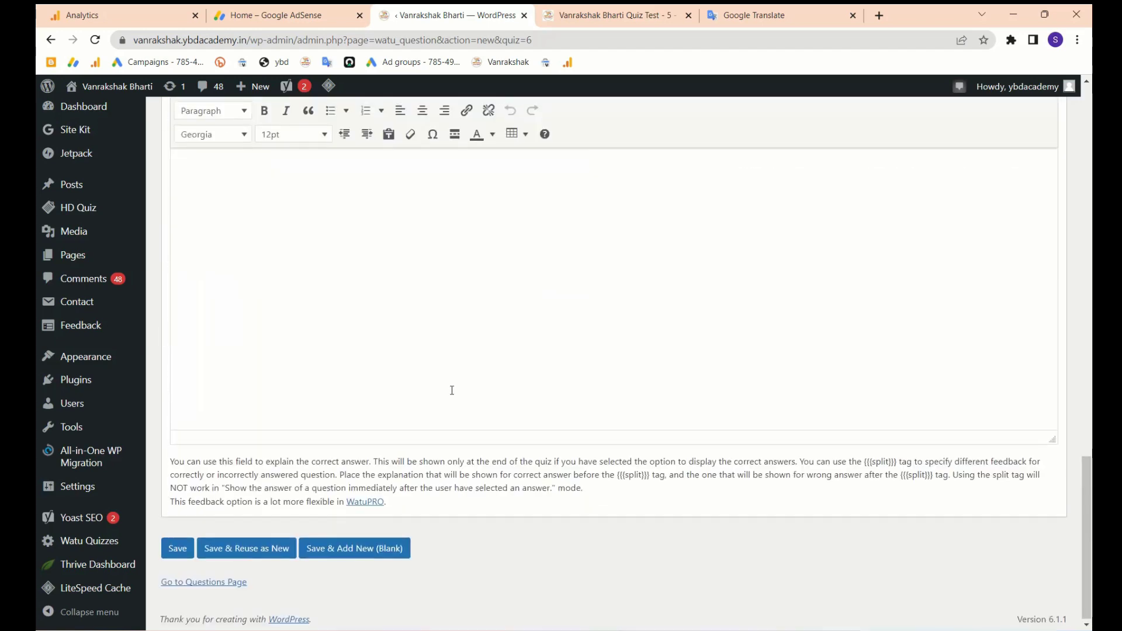
{"action": "scroll", "coordinate": [395, 504], "scroll_direction": "up", "scroll_amount": 3}
{"action": "scroll", "coordinate": [395, 503], "scroll_direction": "down", "scroll_amount": 3}
{"action": "left_click", "coordinate": [329, 549]}
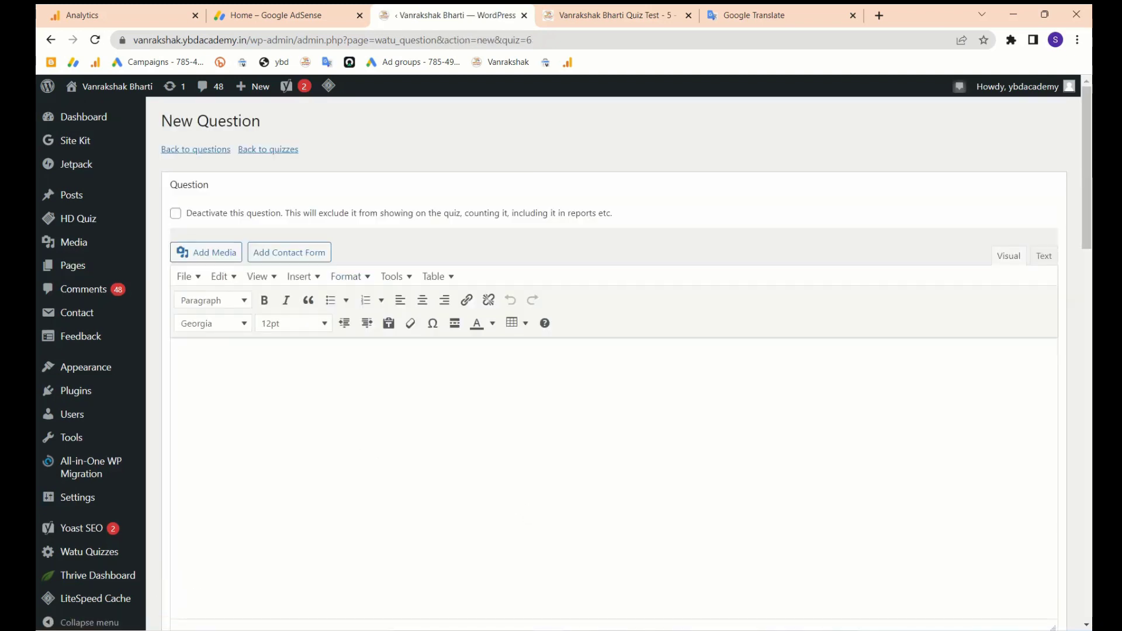
- Copy question 3 and its four options from the WhatsApp chat into the question editor
{"action": "left_click", "coordinate": [790, 630]}
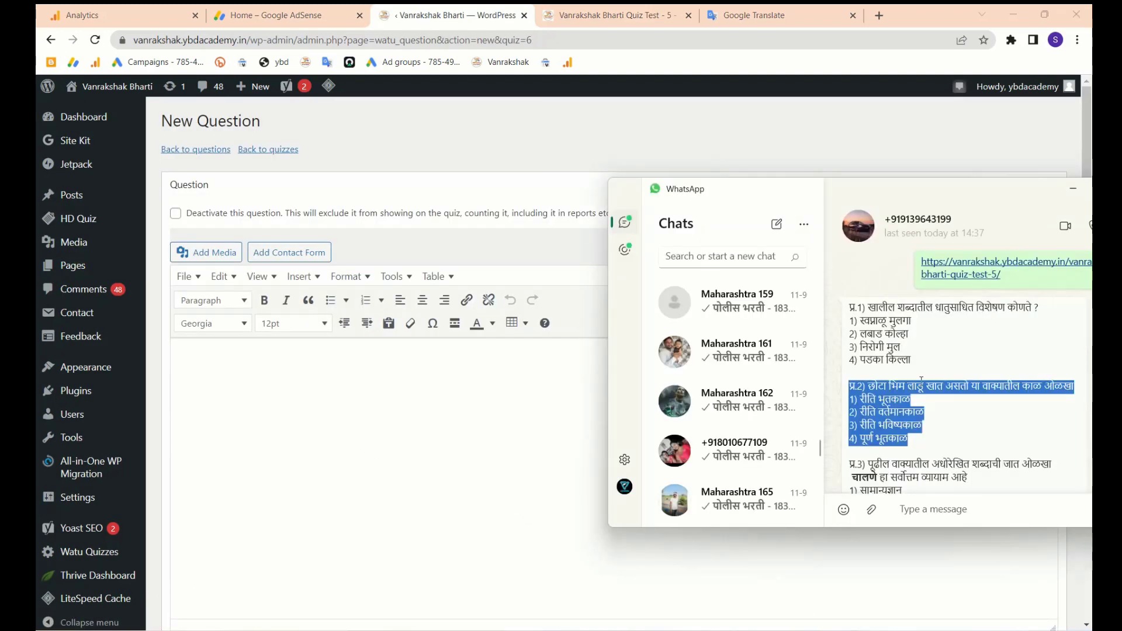
{"action": "scroll", "coordinate": [930, 396], "scroll_direction": "down", "scroll_amount": 2}
{"action": "left_click_drag", "start_coordinate": [918, 426], "coordinate": [839, 365]}
{"action": "key", "text": "ctrl+c"}
{"action": "left_click", "coordinate": [371, 451]}
{"action": "key", "text": "ctrl+v"}
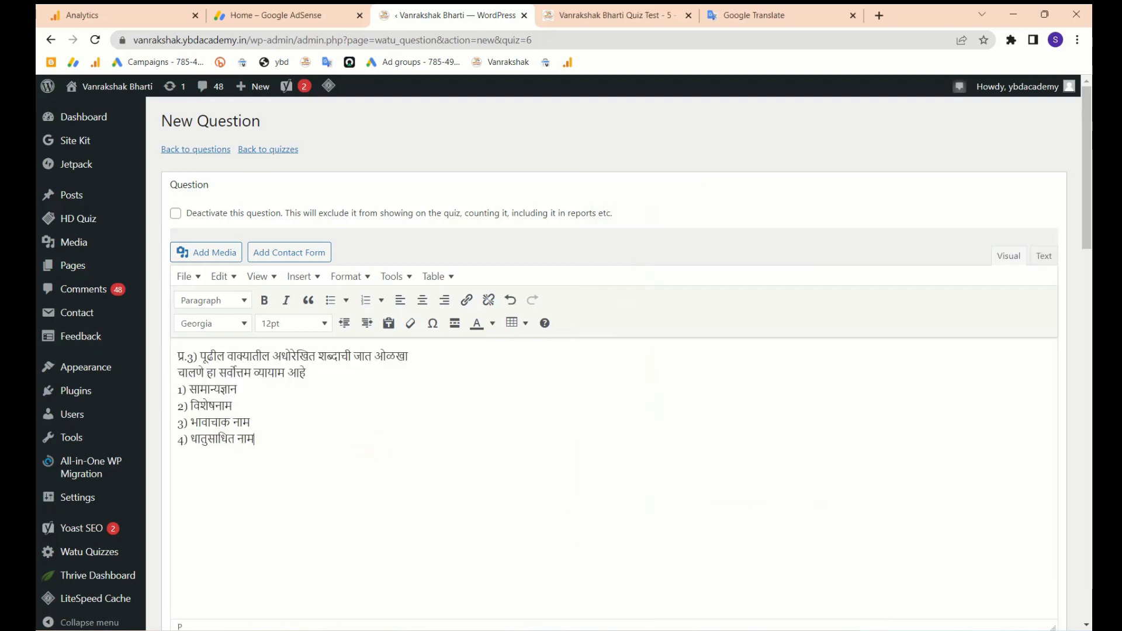
{"action": "left_click", "coordinate": [772, 630]}
{"action": "left_click", "coordinate": [444, 398]}
- Make the word चालणे bold and colour it plum
{"action": "left_click_drag", "start_coordinate": [205, 372], "coordinate": [176, 372]}
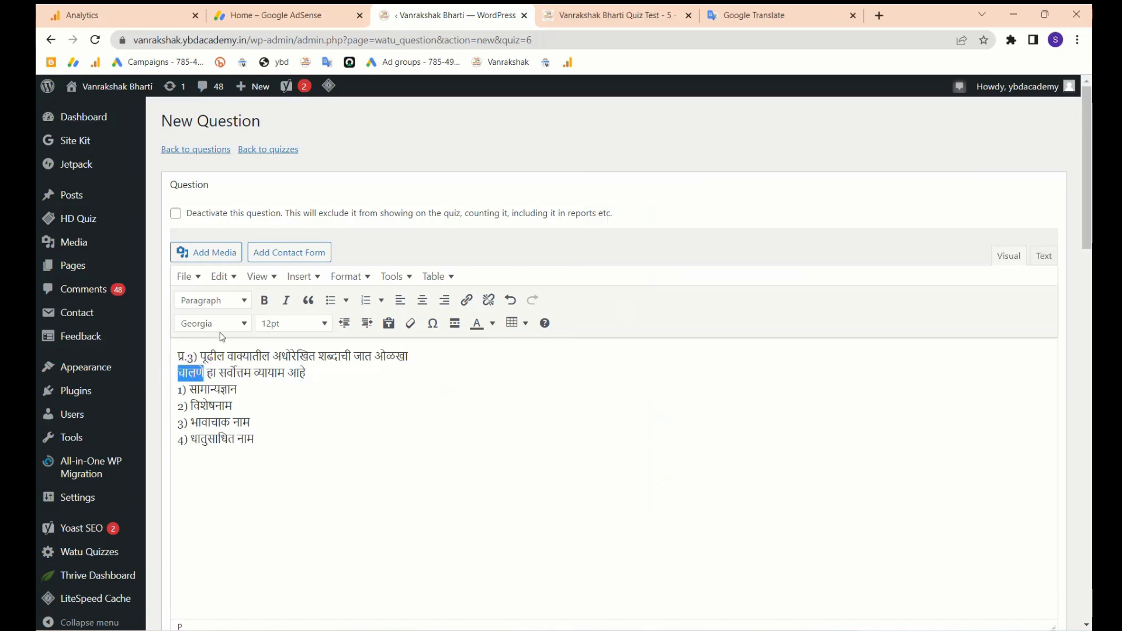
{"action": "left_click", "coordinate": [266, 301]}
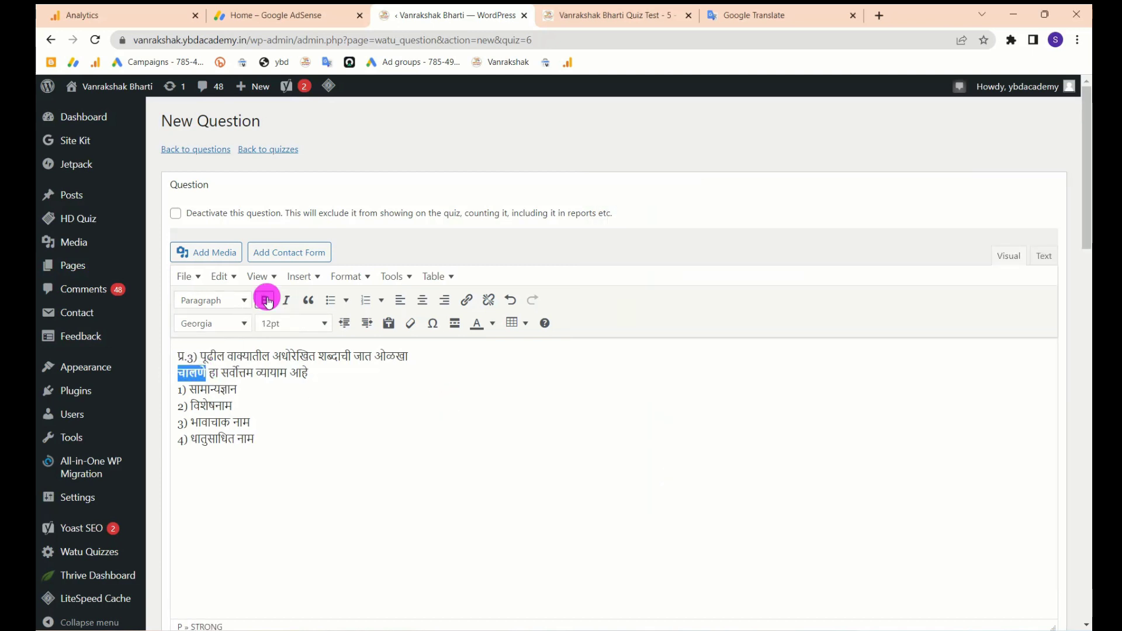
{"action": "left_click", "coordinate": [492, 323]}
{"action": "left_click", "coordinate": [518, 387]}
{"action": "left_click", "coordinate": [404, 409]}
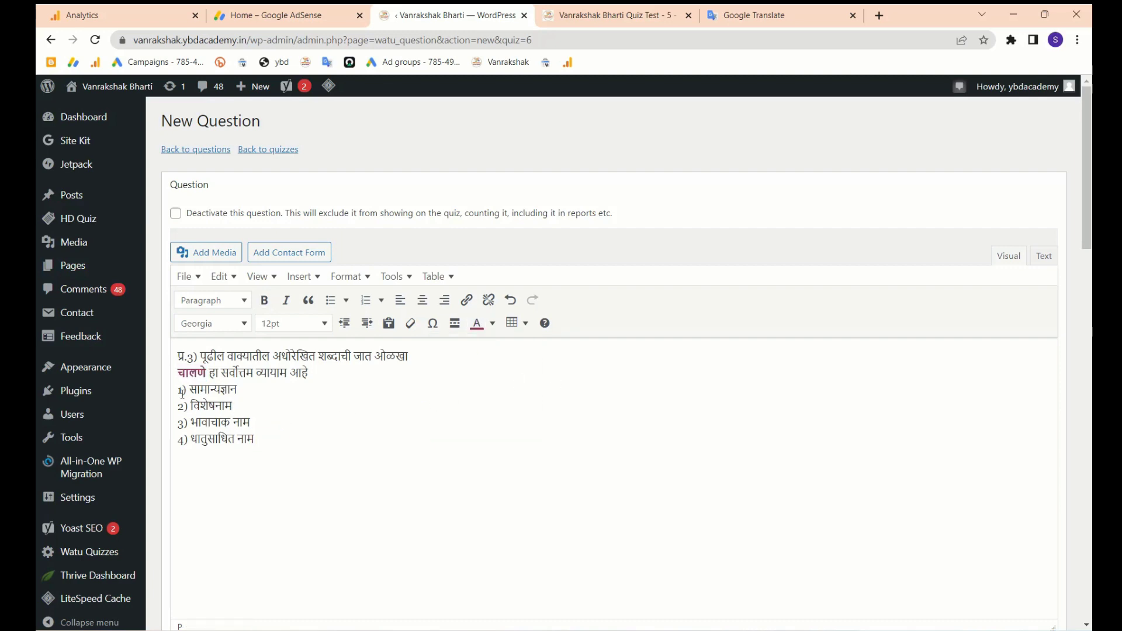
- Cut the four option lines out of the question text
{"action": "left_click_drag", "start_coordinate": [182, 393], "coordinate": [276, 444]}
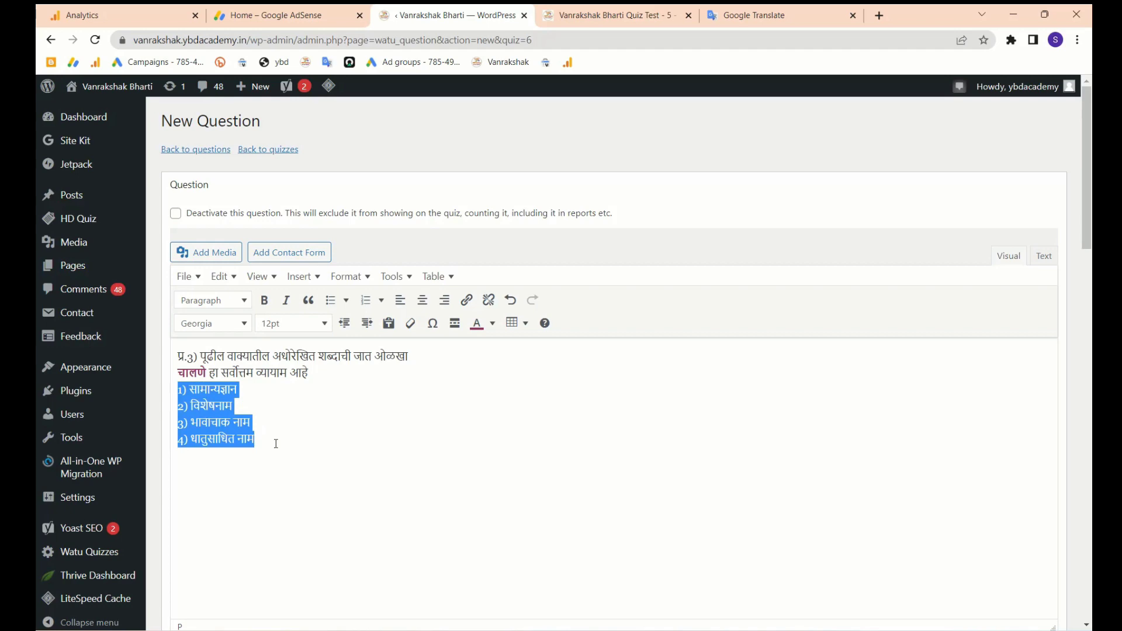
{"action": "key", "text": "ctrl+x"}
{"action": "scroll", "coordinate": [373, 461], "scroll_direction": "down", "scroll_amount": 3}
{"action": "scroll", "coordinate": [373, 462], "scroll_direction": "up", "scroll_amount": 2}
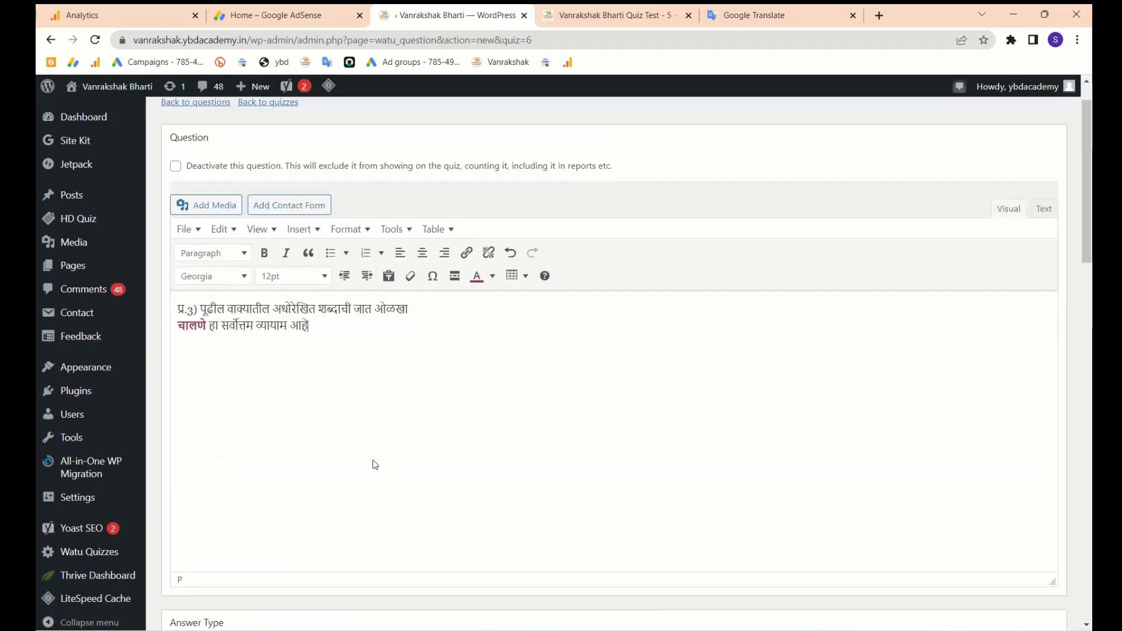
{"action": "scroll", "coordinate": [373, 461], "scroll_direction": "down", "scroll_amount": 8}
- Paste question 3's four options into the four answer fields, one option each
{"action": "left_click", "coordinate": [309, 370]}
{"action": "key", "text": "ctrl+v"}
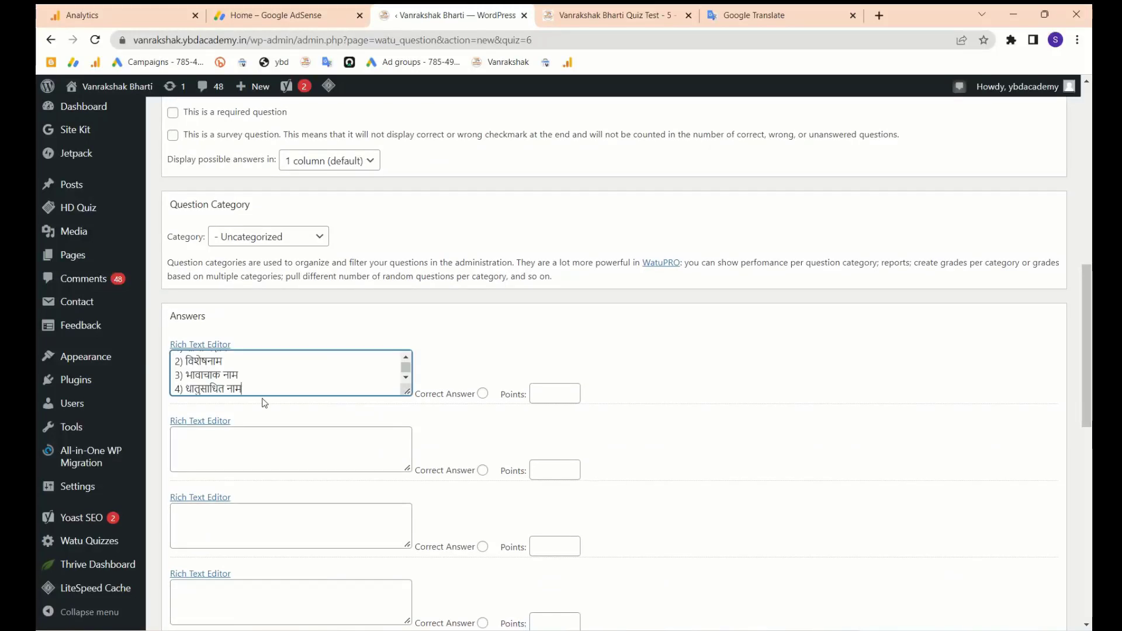
{"action": "left_click_drag", "start_coordinate": [253, 386], "coordinate": [156, 363]}
{"action": "key", "text": "ctrl+x"}
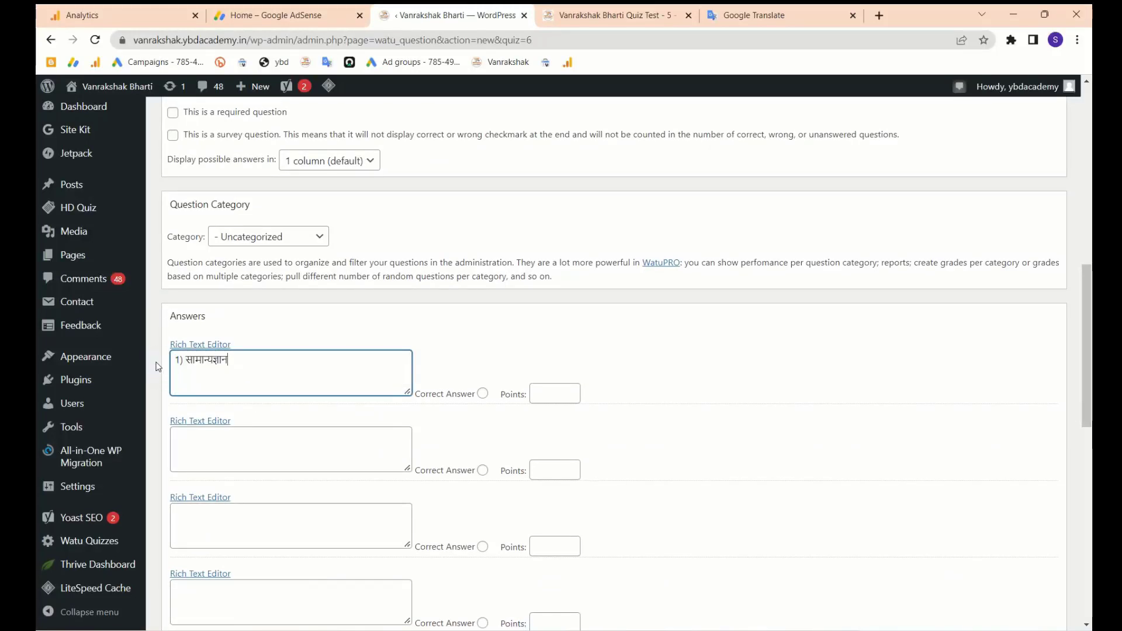
{"action": "left_click", "coordinate": [226, 446]}
{"action": "key", "text": "ctrl+v"}
{"action": "left_click_drag", "start_coordinate": [253, 458], "coordinate": [158, 451]}
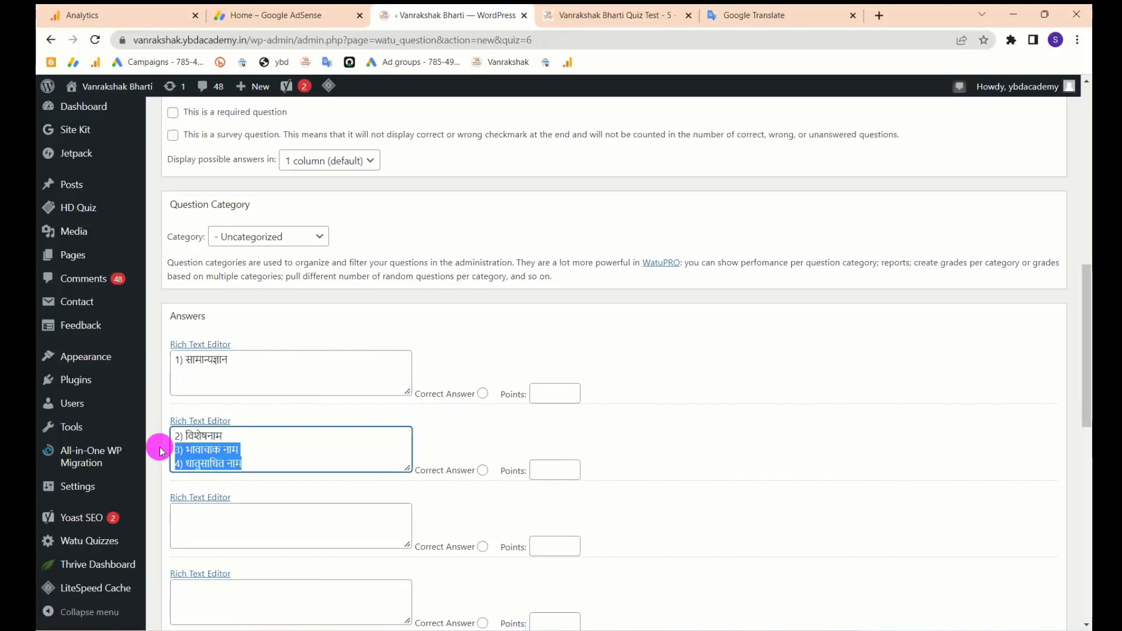
{"action": "key", "text": "ctrl+x"}
{"action": "left_click", "coordinate": [217, 528]}
{"action": "key", "text": "ctrl+v"}
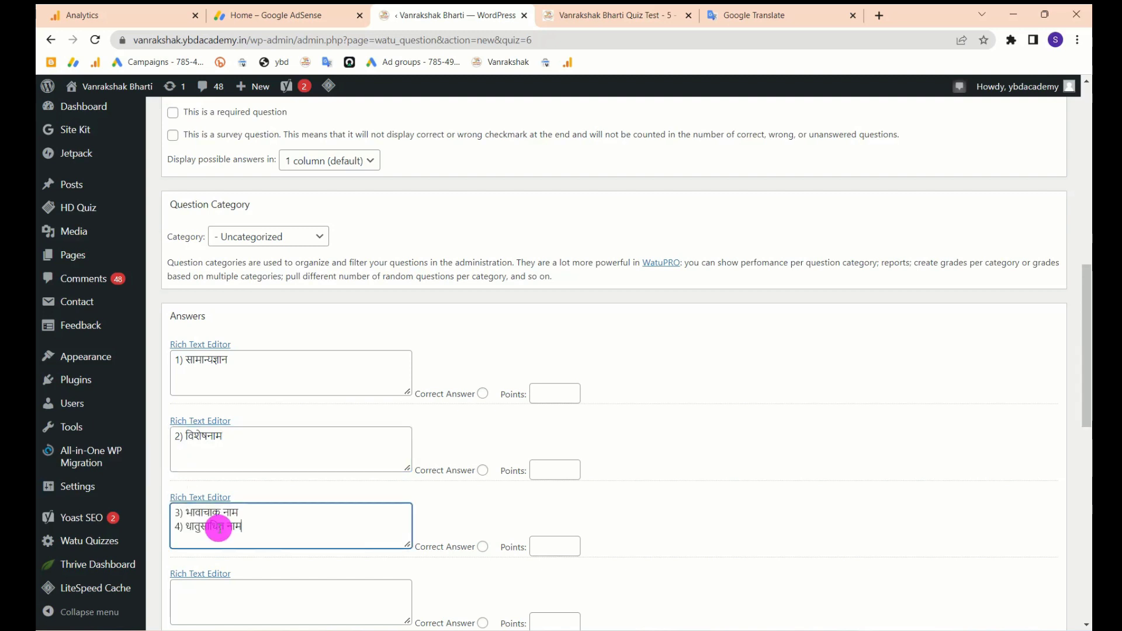
{"action": "left_click_drag", "start_coordinate": [238, 528], "coordinate": [174, 529]}
{"action": "key", "text": "ctrl+x"}
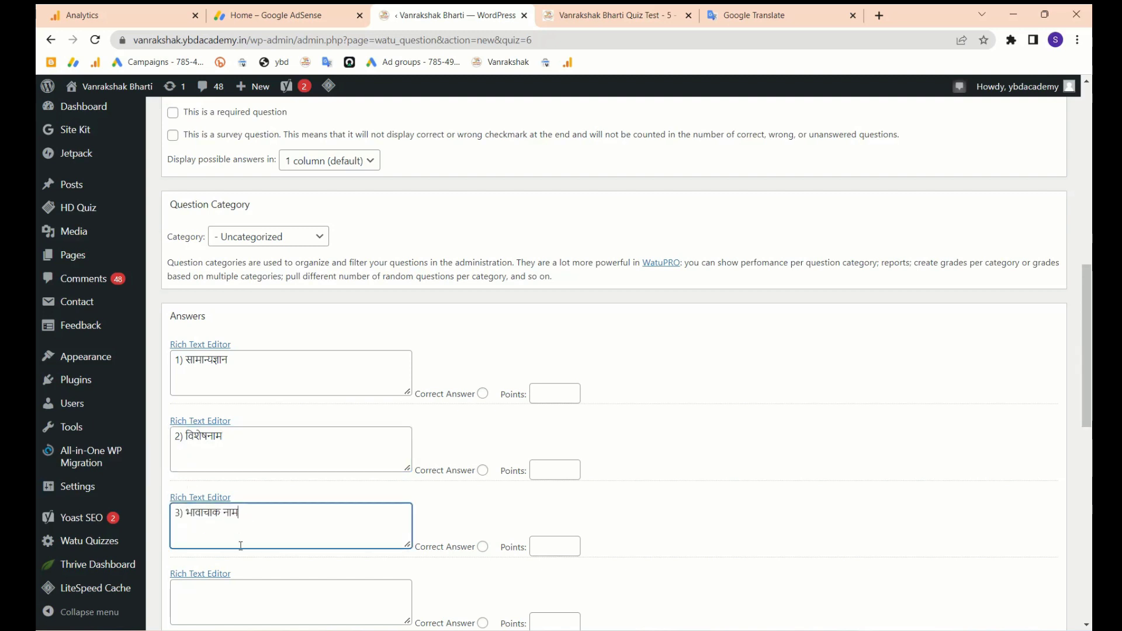
{"action": "left_click", "coordinate": [242, 591]}
{"action": "key", "text": "ctrl+v"}
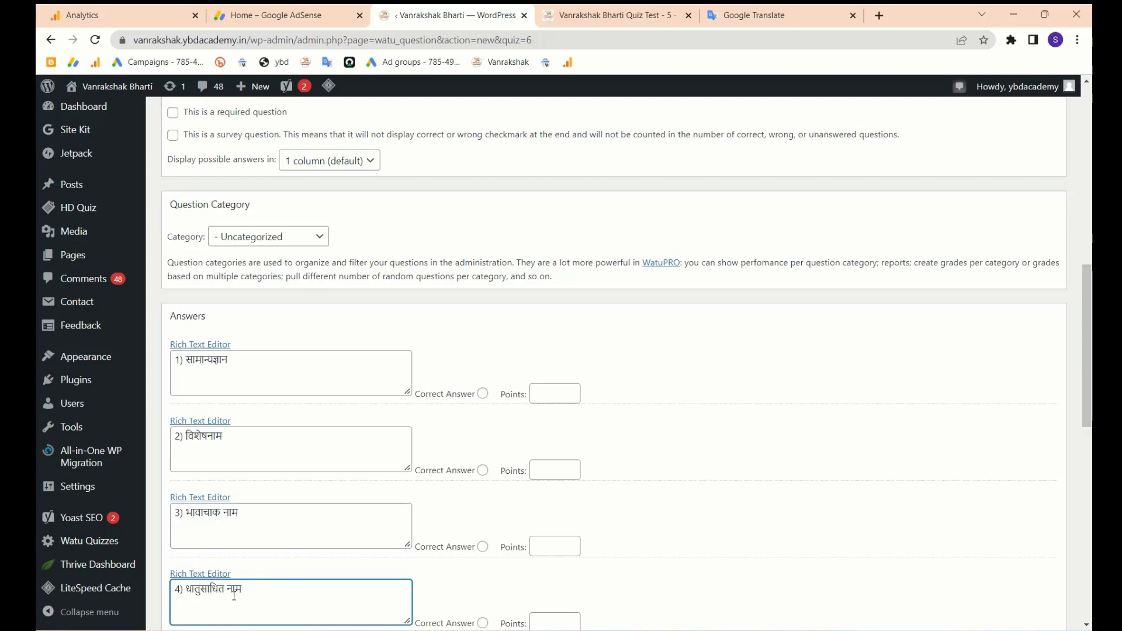
- Mark answer 4 (धातुसाधित नाम) correct for 1 point and give answers 1–3 -0.50 each
{"action": "left_click", "coordinate": [482, 622]}
{"action": "scroll", "coordinate": [478, 614], "scroll_direction": "down", "scroll_amount": 1}
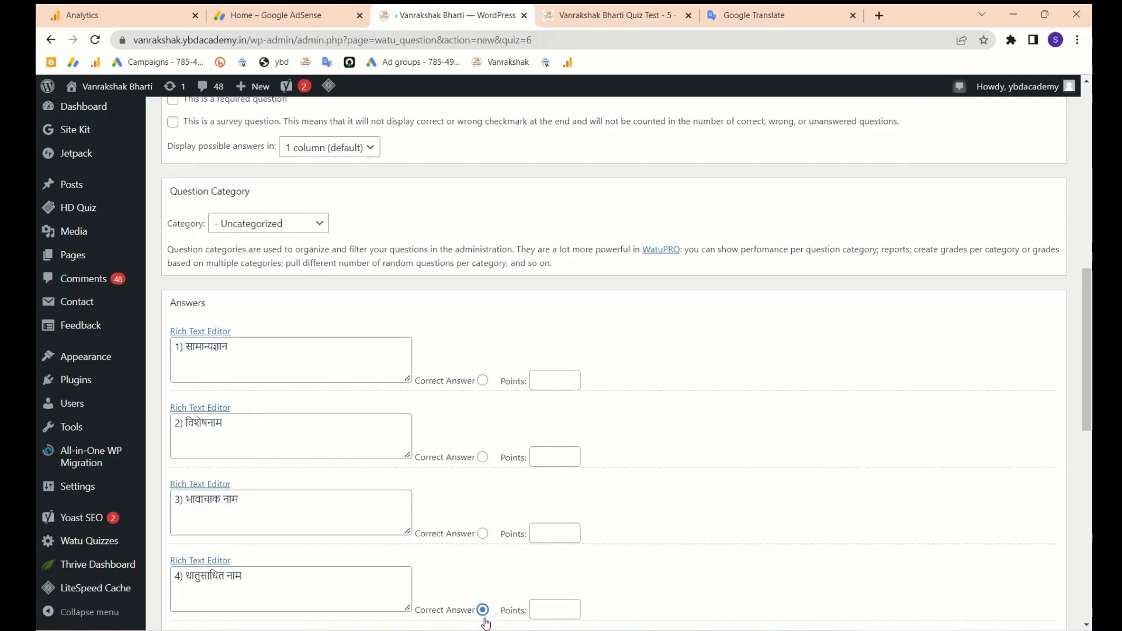
{"action": "left_click", "coordinate": [559, 558]}
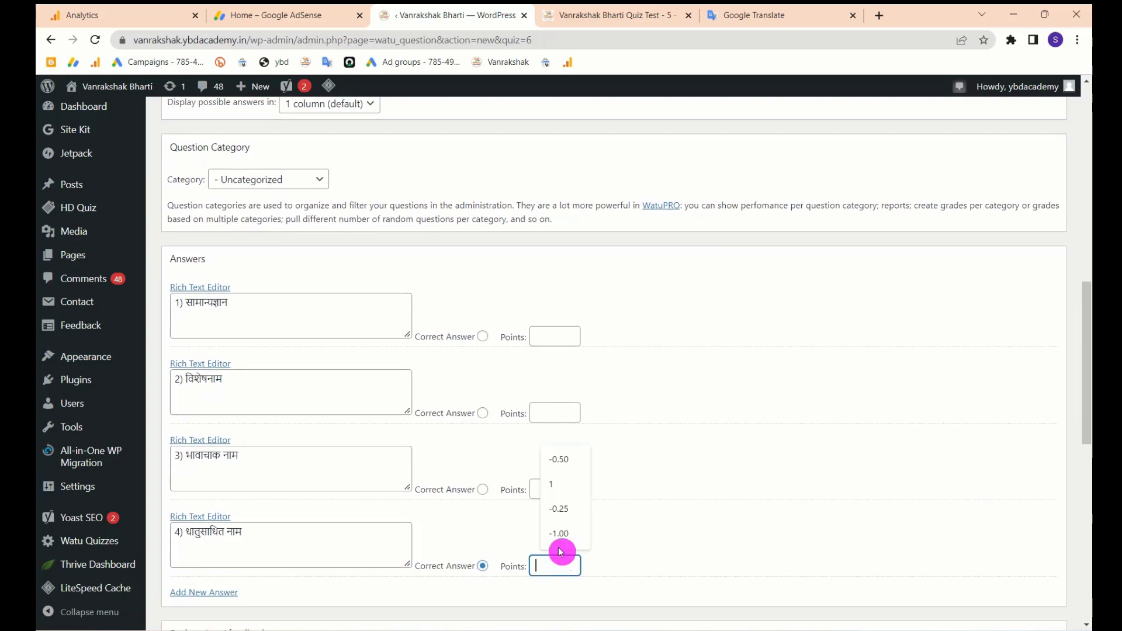
{"action": "left_click", "coordinate": [558, 489]}
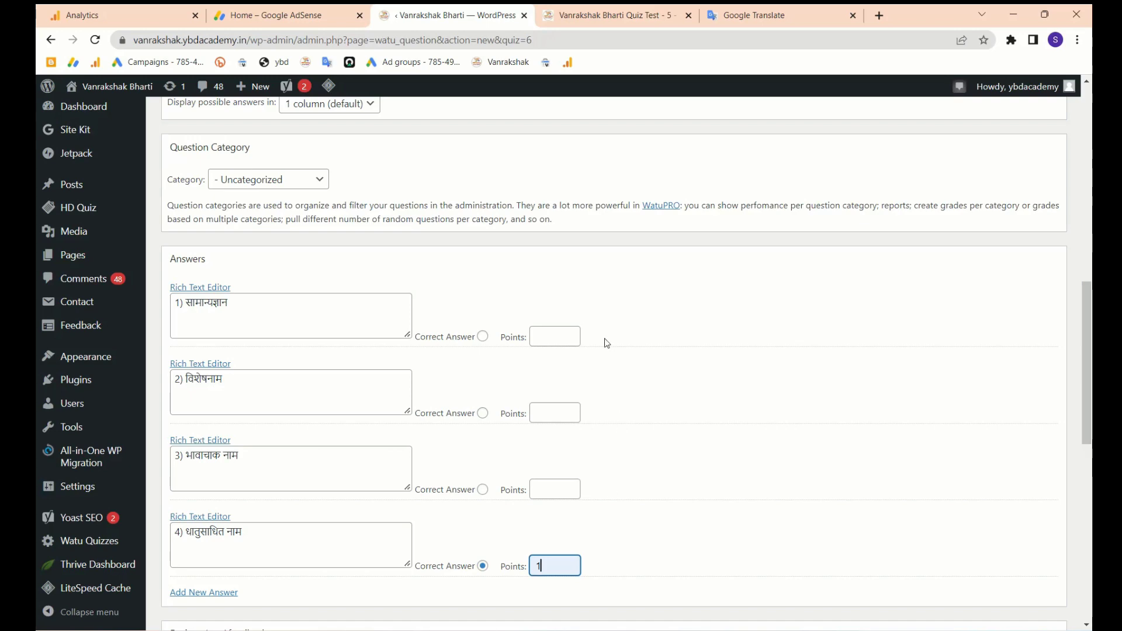
{"action": "scroll", "coordinate": [612, 403], "scroll_direction": "down", "scroll_amount": 10}
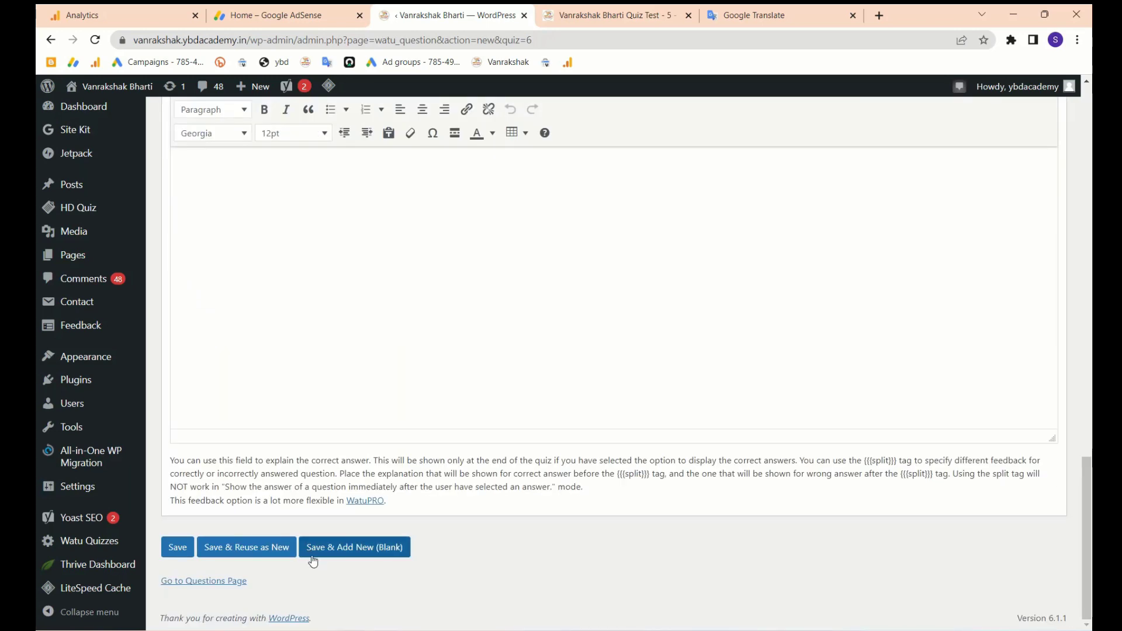
{"action": "scroll", "coordinate": [357, 559], "scroll_direction": "up", "scroll_amount": 8}
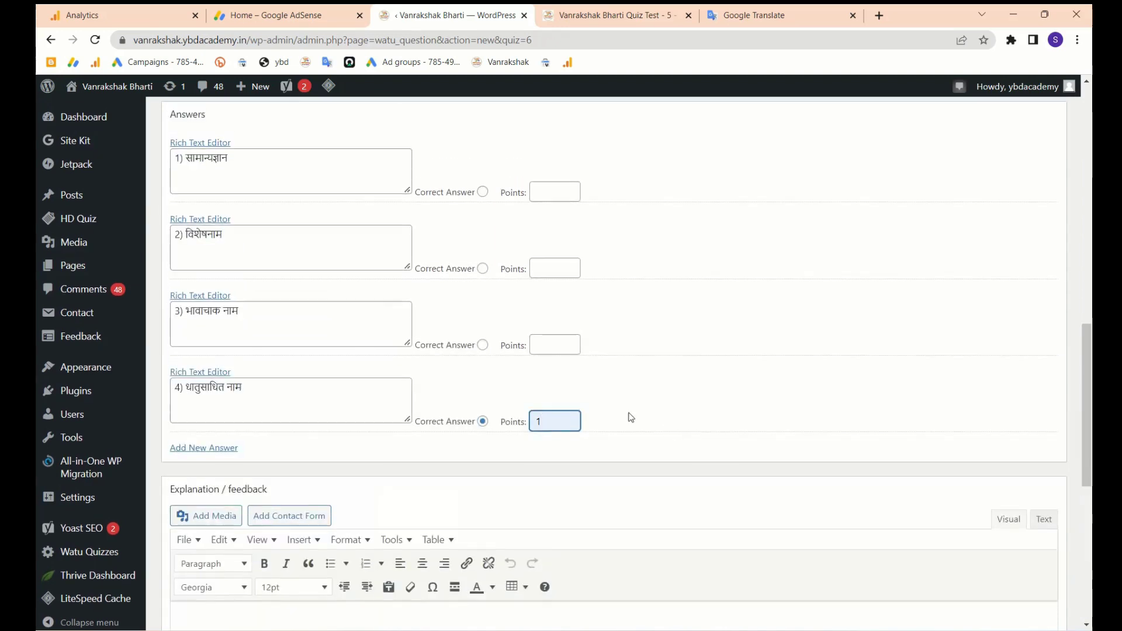
{"action": "left_click", "coordinate": [562, 345]}
{"action": "left_click", "coordinate": [559, 377]}
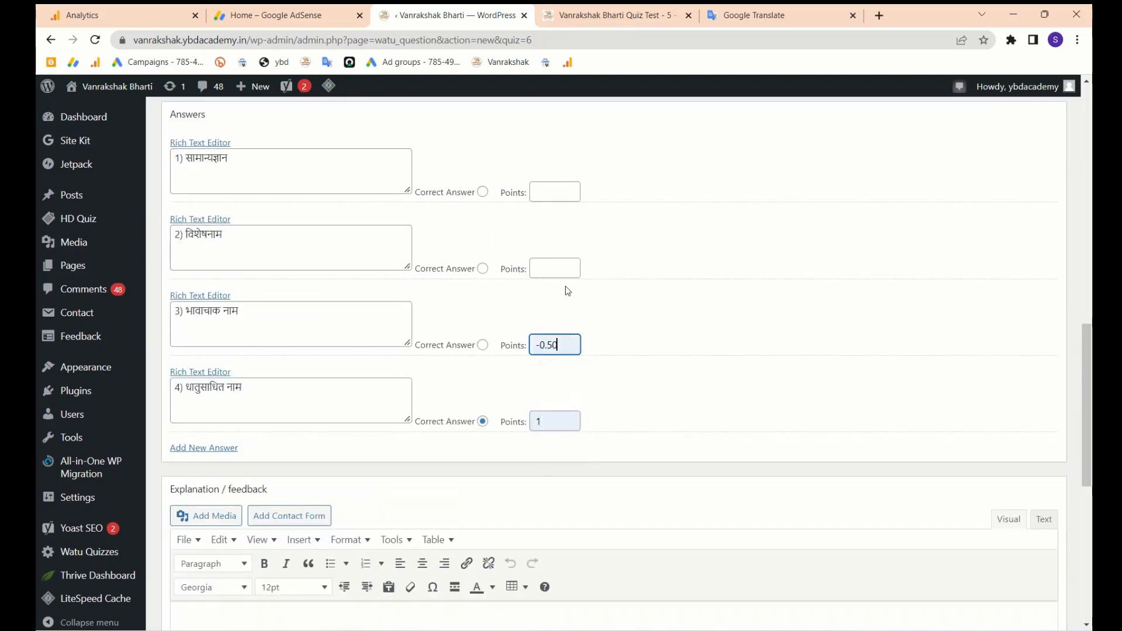
{"action": "left_click", "coordinate": [550, 267]}
{"action": "left_click", "coordinate": [558, 300]}
{"action": "left_click", "coordinate": [553, 193]}
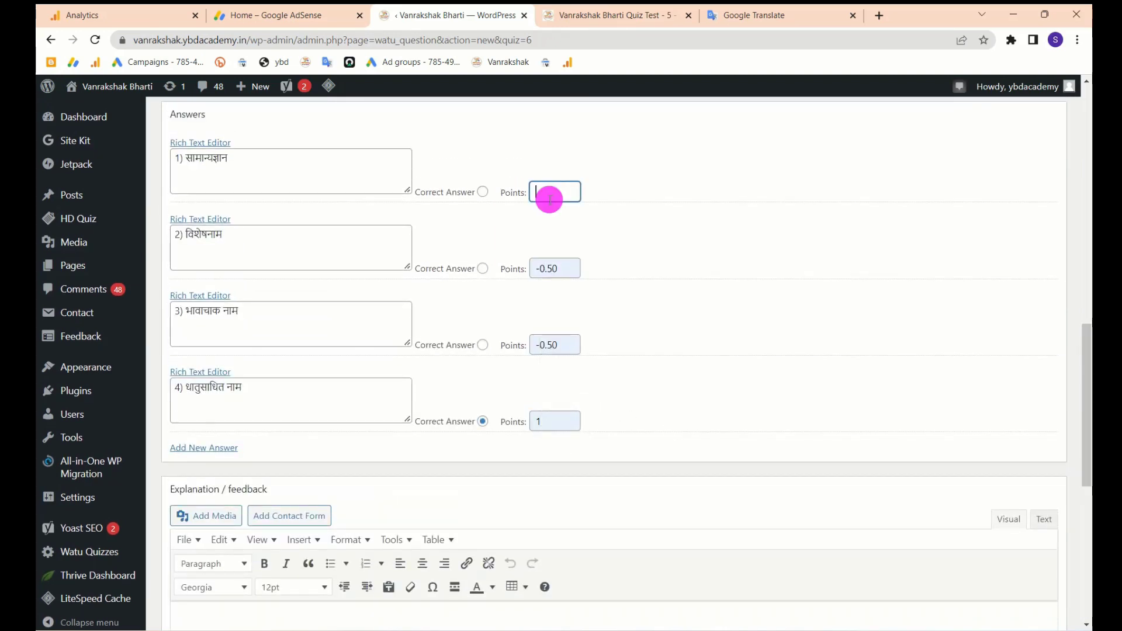
{"action": "left_click", "coordinate": [551, 225]}
- Save question 3 to the Vanrakshak Test - 6 quiz
{"action": "scroll", "coordinate": [553, 231], "scroll_direction": "up", "scroll_amount": 15}
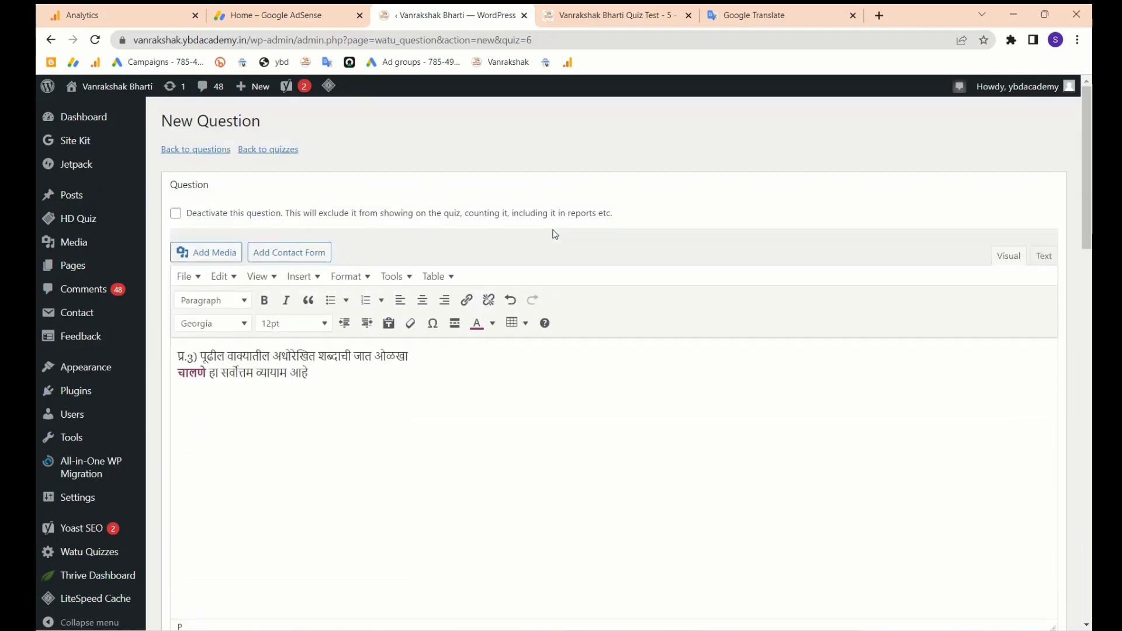
{"action": "scroll", "coordinate": [553, 234], "scroll_direction": "down", "scroll_amount": 20}
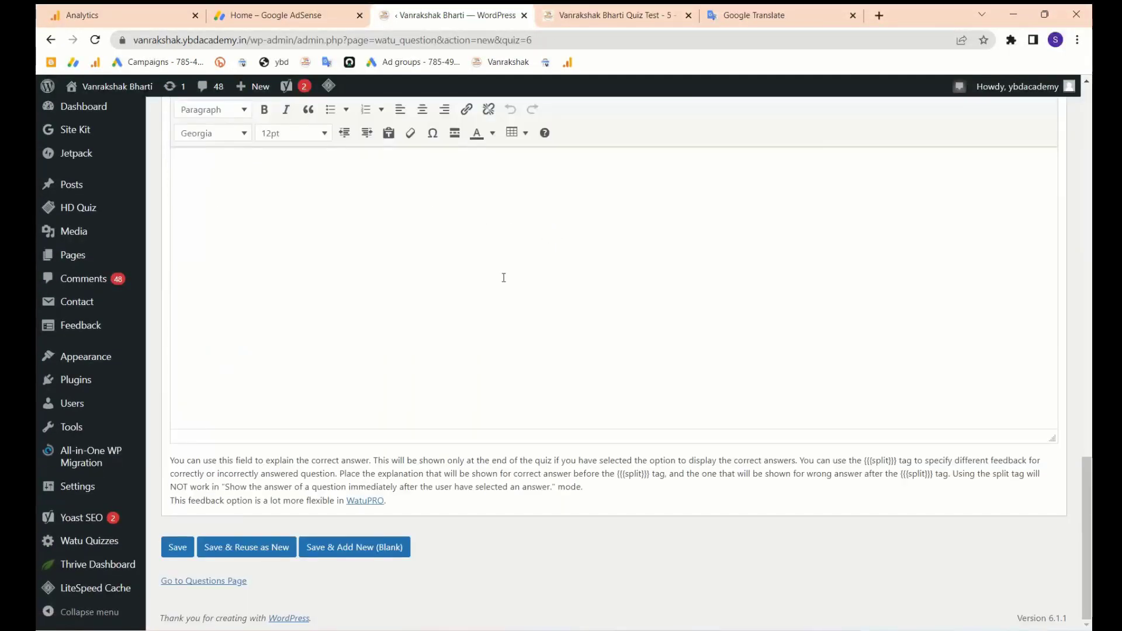
{"action": "left_click", "coordinate": [172, 548]}
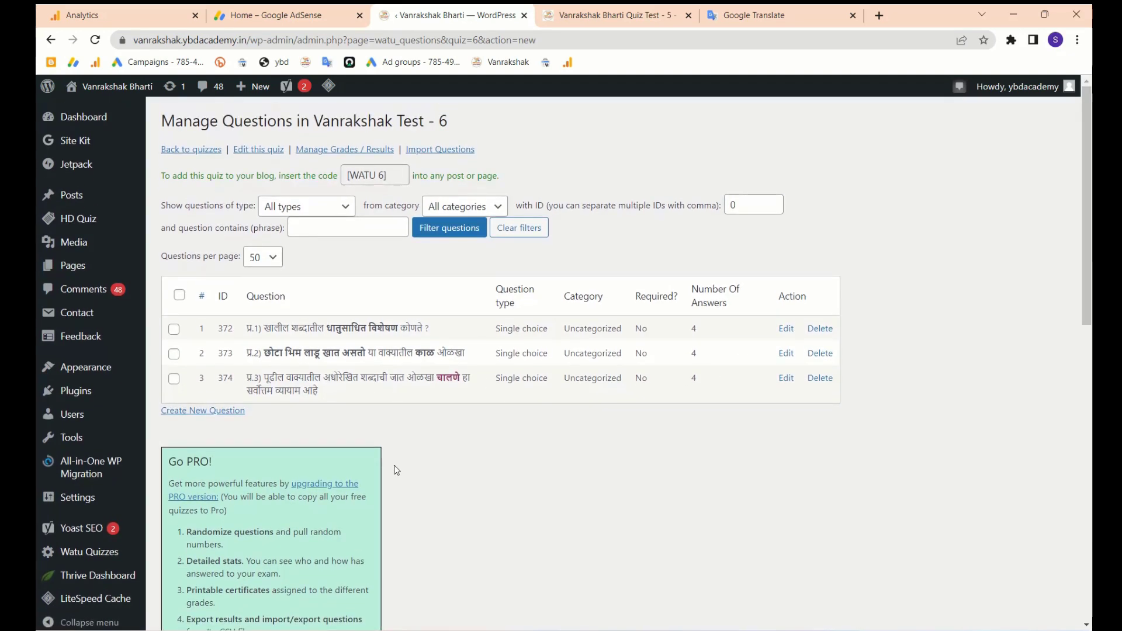
- Copy the [WATU 6] shortcode and find the Quiz Test – 5 posts under All Posts
{"action": "left_click", "coordinate": [371, 176]}
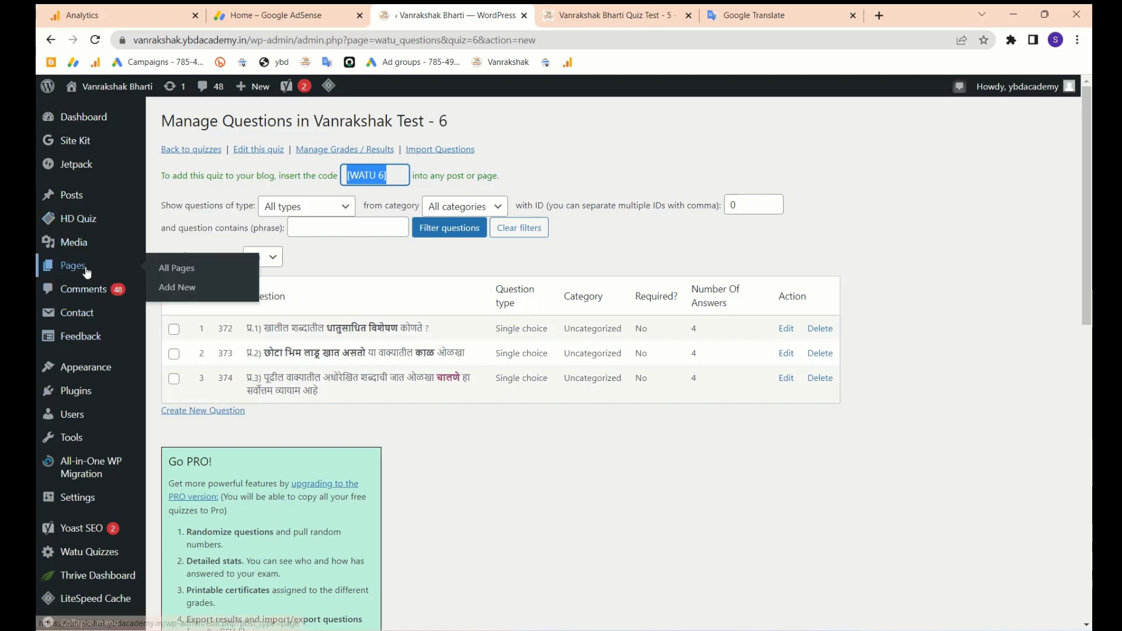
{"action": "mouse_move", "coordinate": [76, 202]}
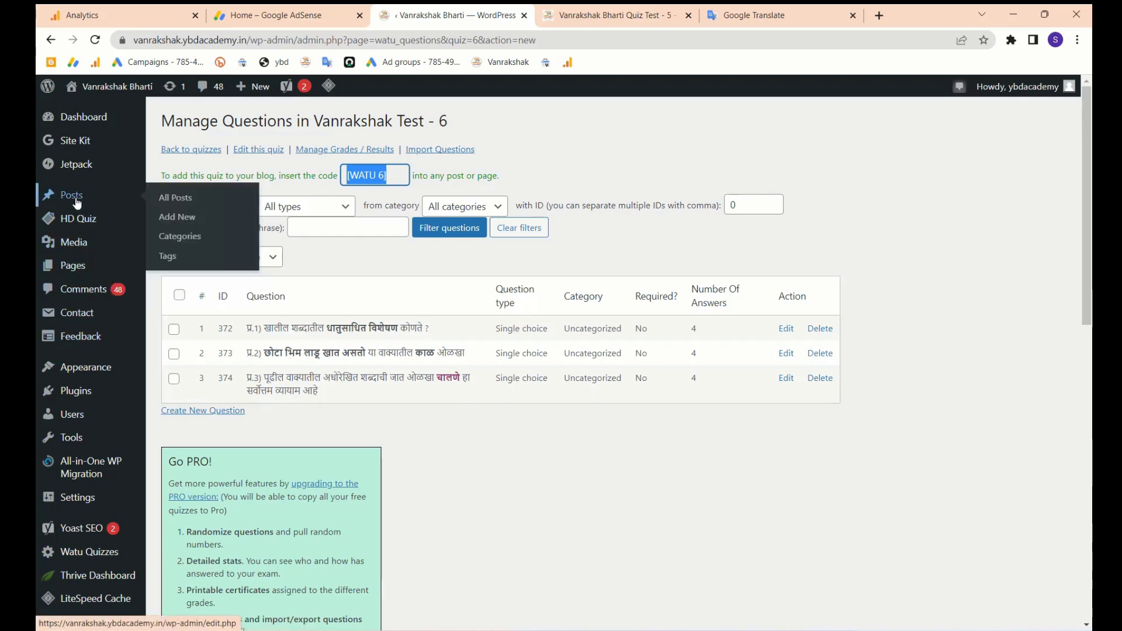
{"action": "left_click", "coordinate": [171, 205]}
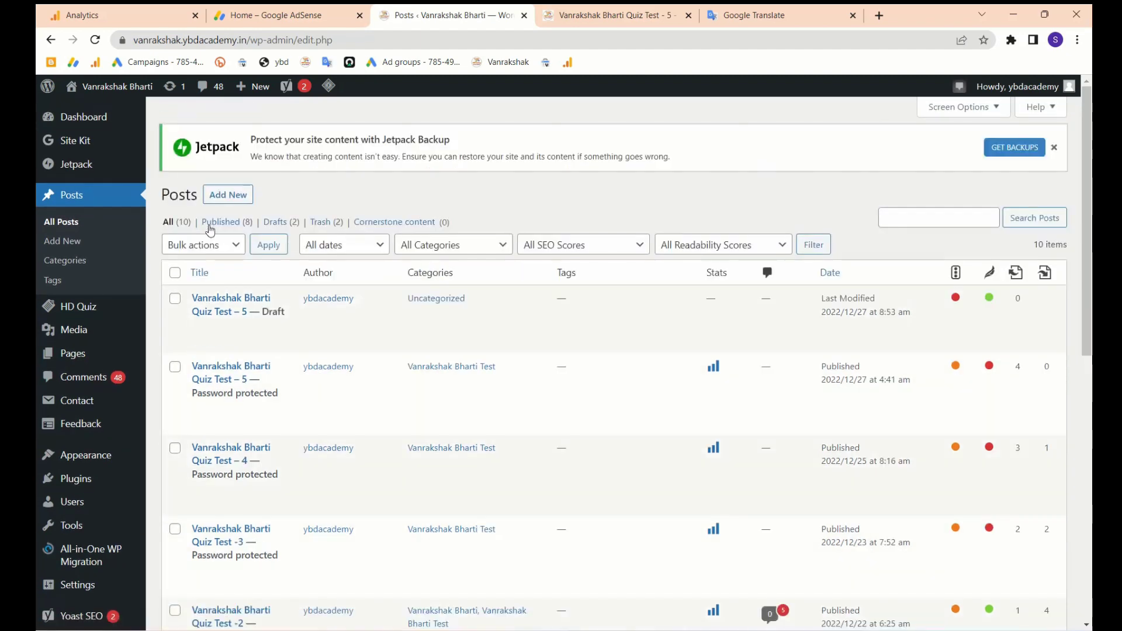
{"action": "left_click", "coordinate": [200, 329]}
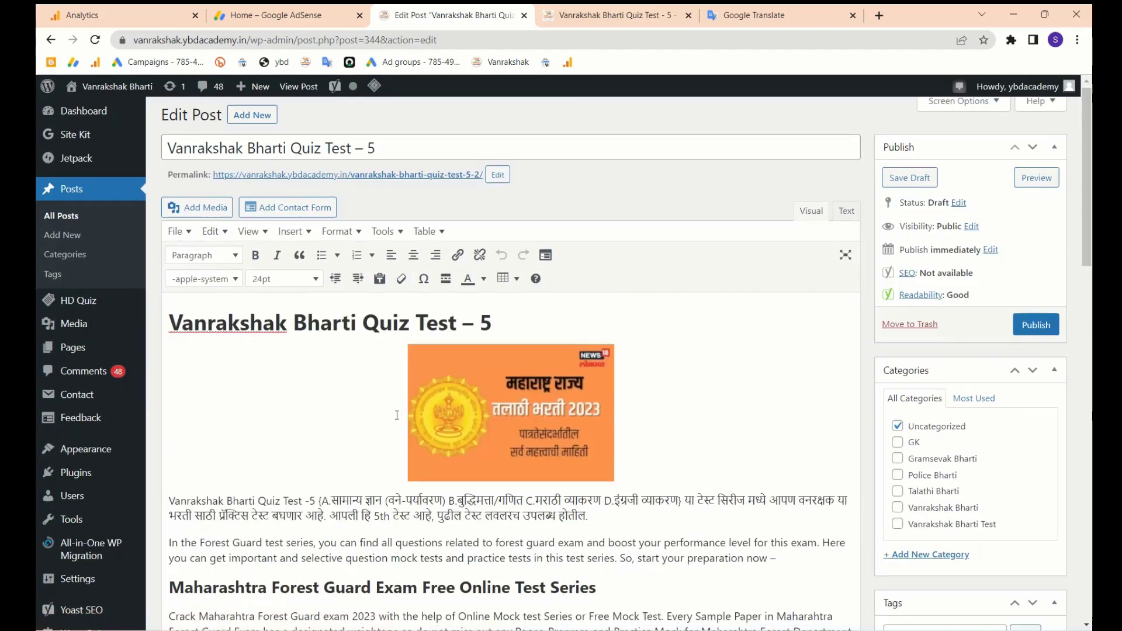
{"action": "left_click", "coordinate": [68, 220]}
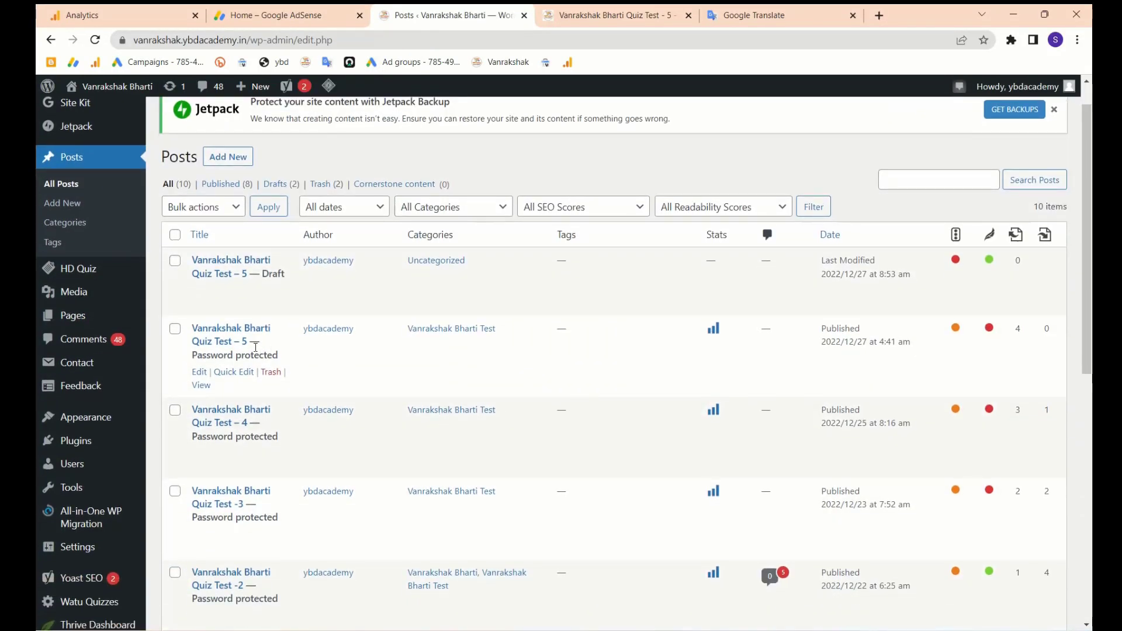
- Select all content of the published Quiz Test - 5 post and start a new blank post
{"action": "left_click", "coordinate": [199, 371]}
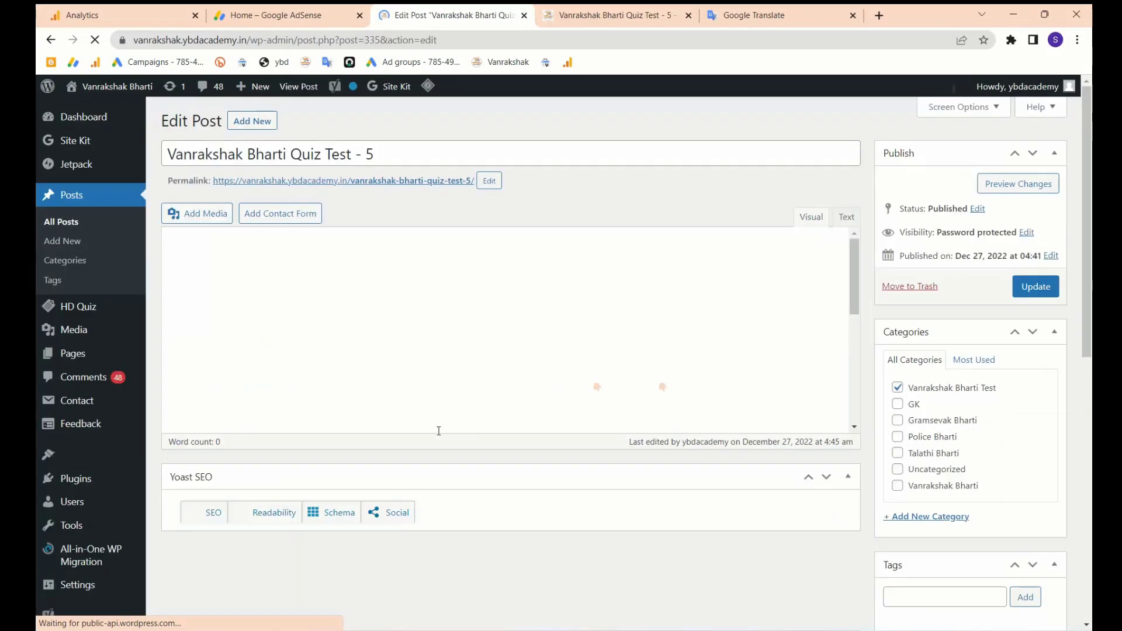
{"action": "scroll", "coordinate": [431, 366], "scroll_direction": "down", "scroll_amount": 5}
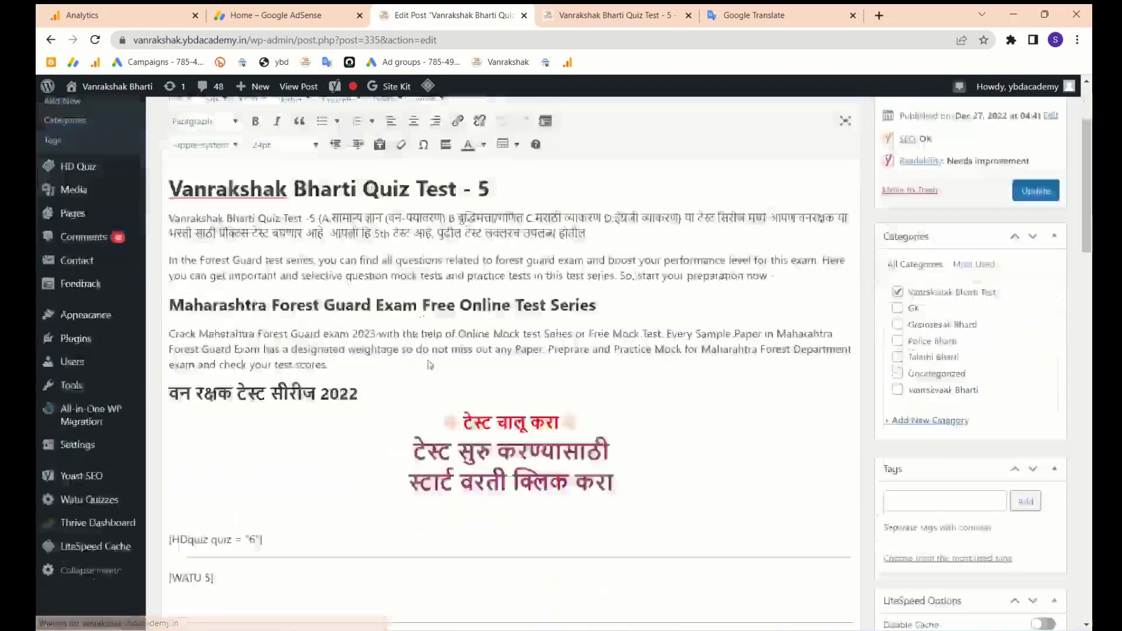
{"action": "scroll", "coordinate": [427, 364], "scroll_direction": "down", "scroll_amount": 2}
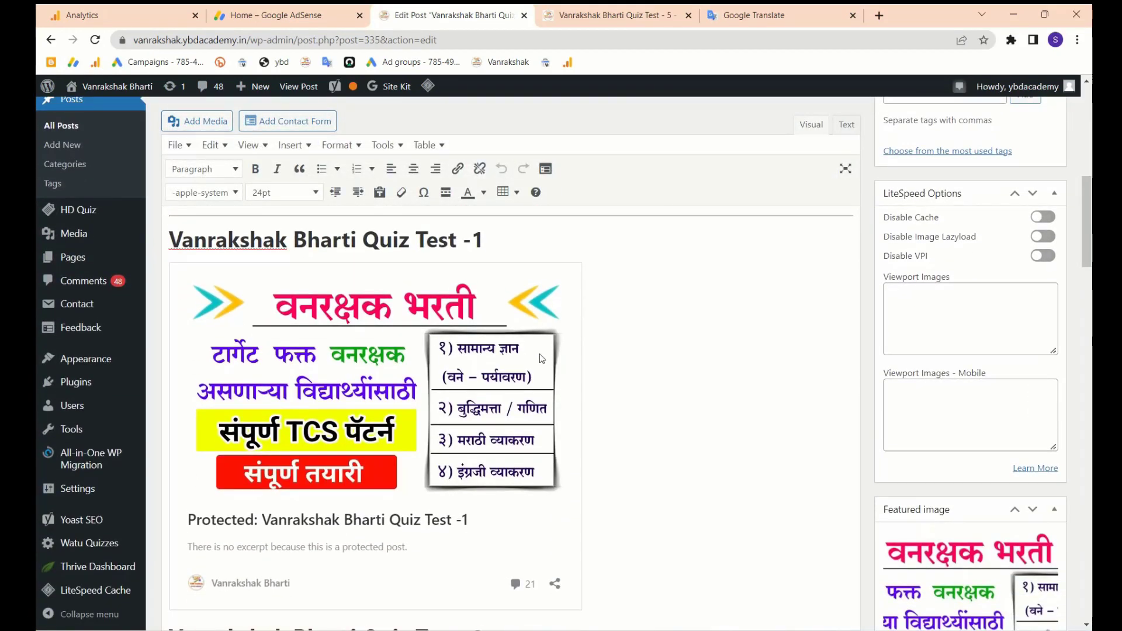
{"action": "left_click", "coordinate": [642, 357]}
{"action": "key", "text": "ctrl+a"}
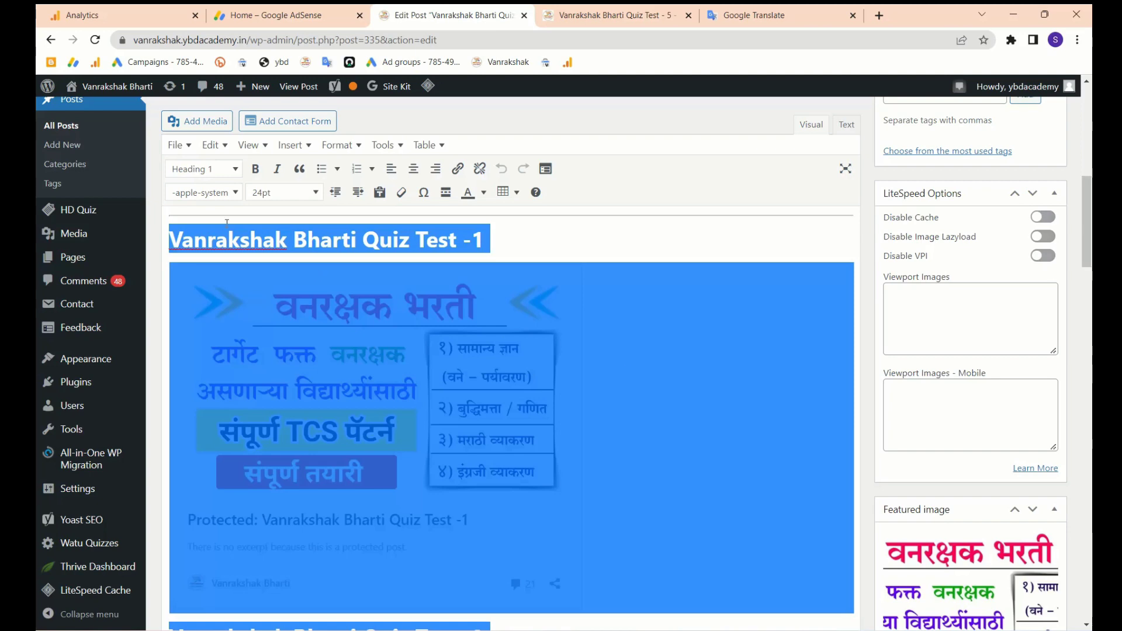
{"action": "scroll", "coordinate": [69, 235], "scroll_direction": "up", "scroll_amount": 2}
{"action": "left_click", "coordinate": [69, 235]}
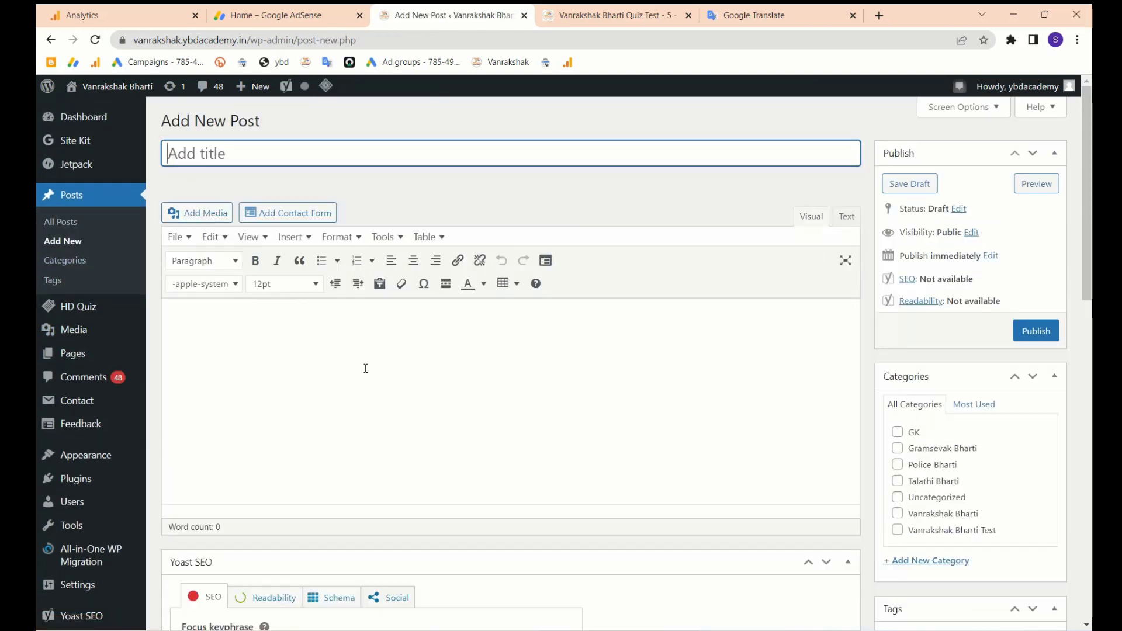
- Paste the Test - 5 content and make the heading and post title 'Vanrakshak Bharti Quiz Test - 6'
{"action": "left_click", "coordinate": [365, 368]}
{"action": "key", "text": "ctrl+v"}
{"action": "scroll", "coordinate": [441, 374], "scroll_direction": "up", "scroll_amount": 10}
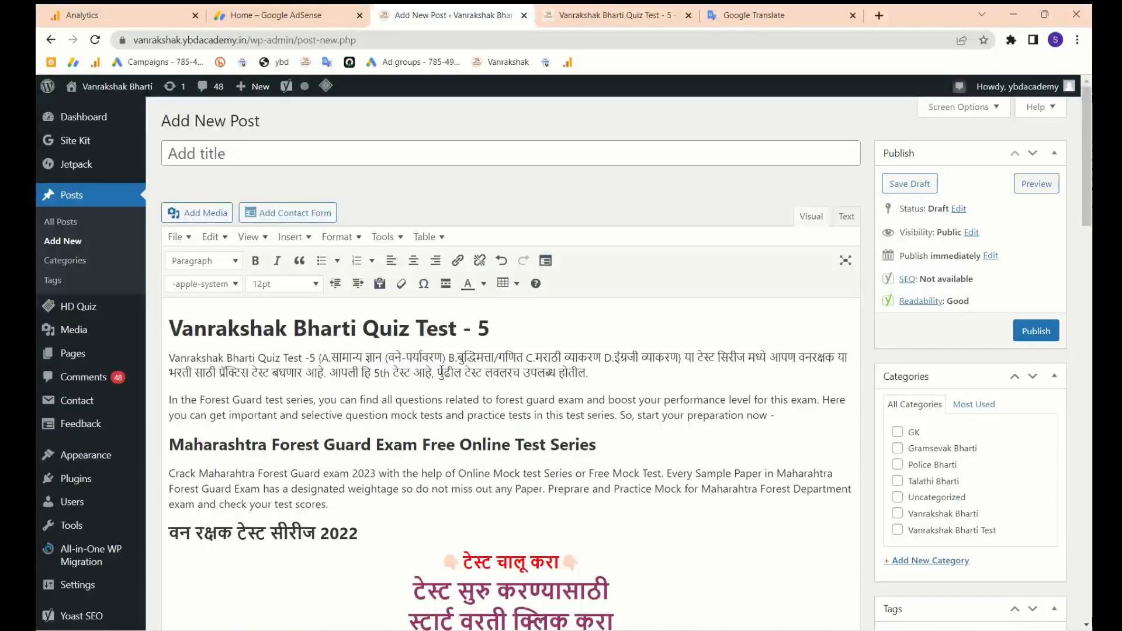
{"action": "left_click", "coordinate": [511, 326]}
{"action": "key", "text": "BackSpace"}
{"action": "type", "text": "6"}
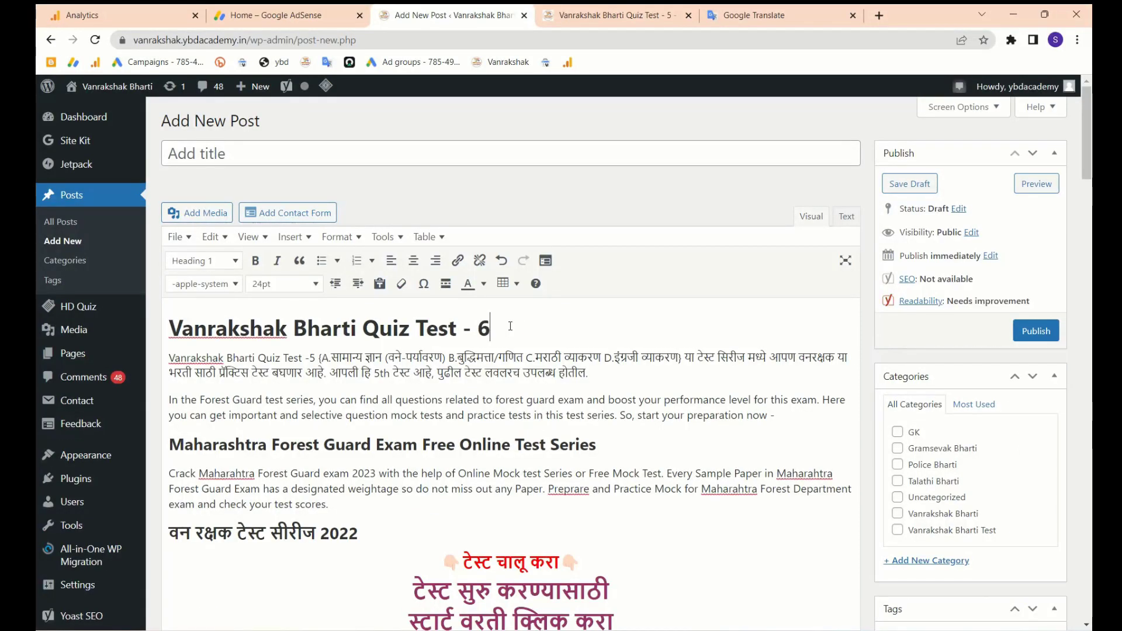
{"action": "triple_click", "coordinate": [485, 327]}
{"action": "key", "text": "ctrl+c"}
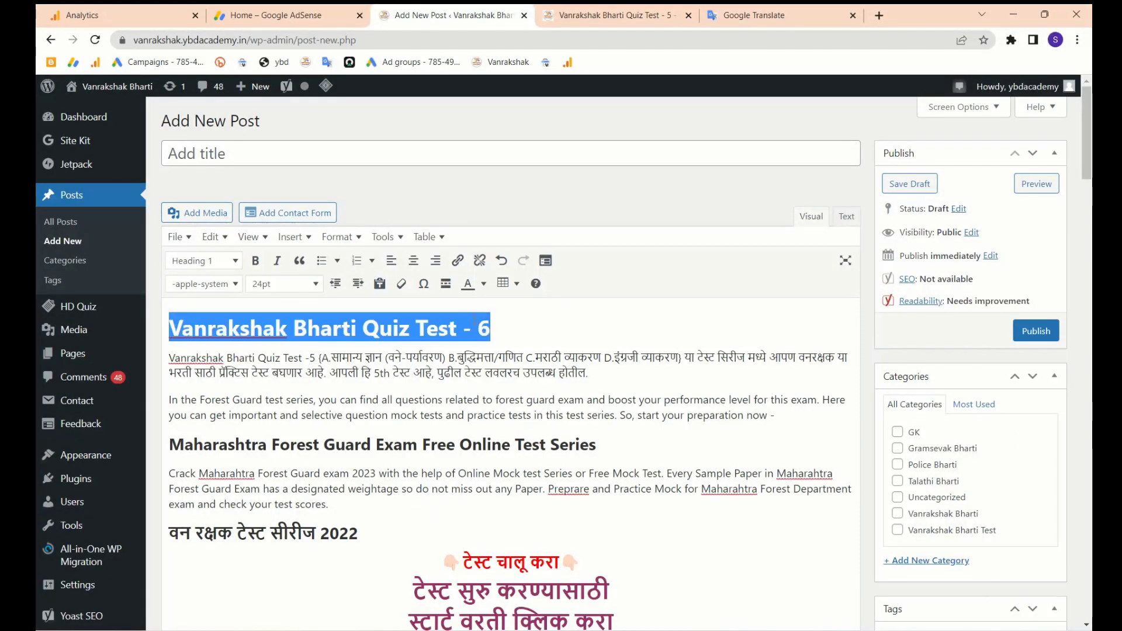
{"action": "left_click", "coordinate": [376, 151]}
{"action": "key", "text": "ctrl+v"}
- Change the intro's test number from 5 to 6 and '5th' to '6th'
{"action": "scroll", "coordinate": [420, 392], "scroll_direction": "down", "scroll_amount": 1}
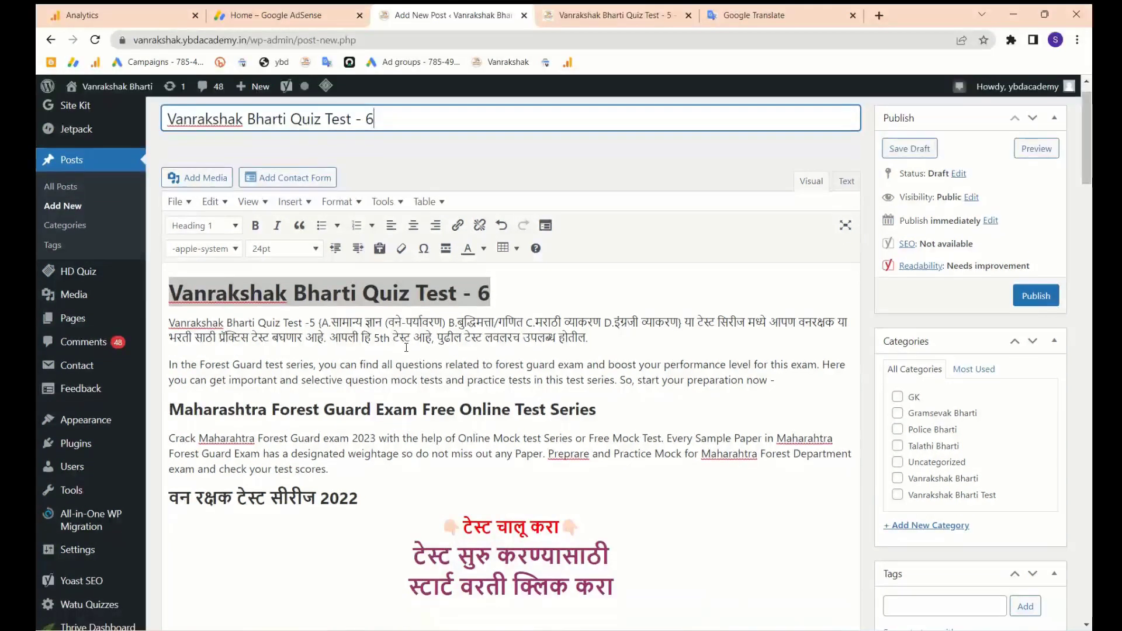
{"action": "left_click", "coordinate": [315, 323]}
{"action": "key", "text": "BackSpace"}
{"action": "type", "text": "6"}
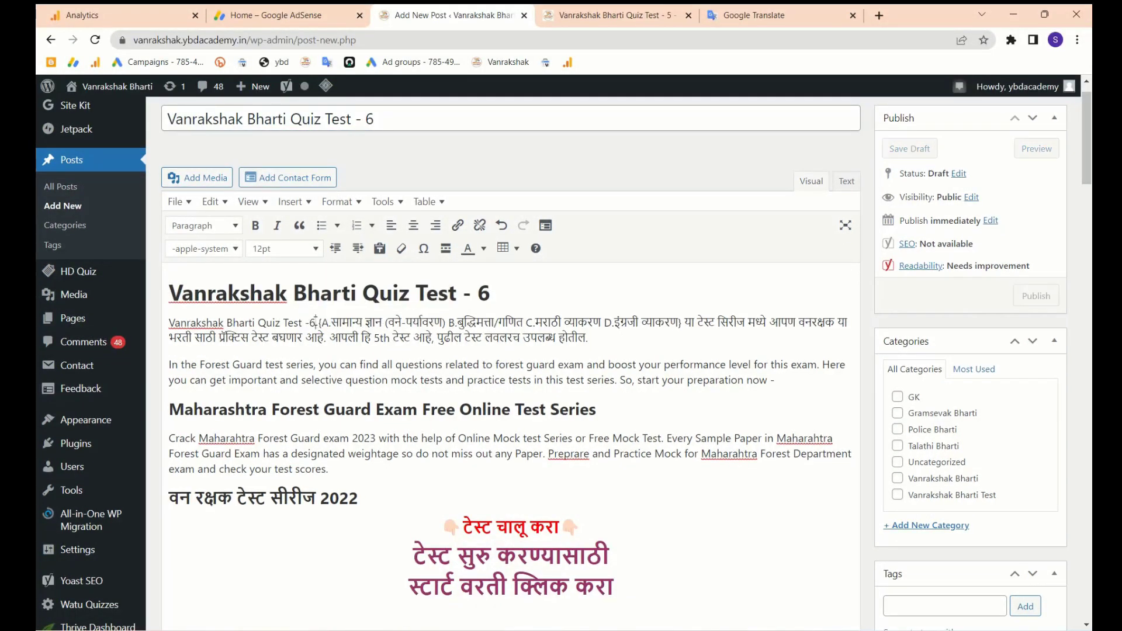
{"action": "left_click", "coordinate": [381, 339]}
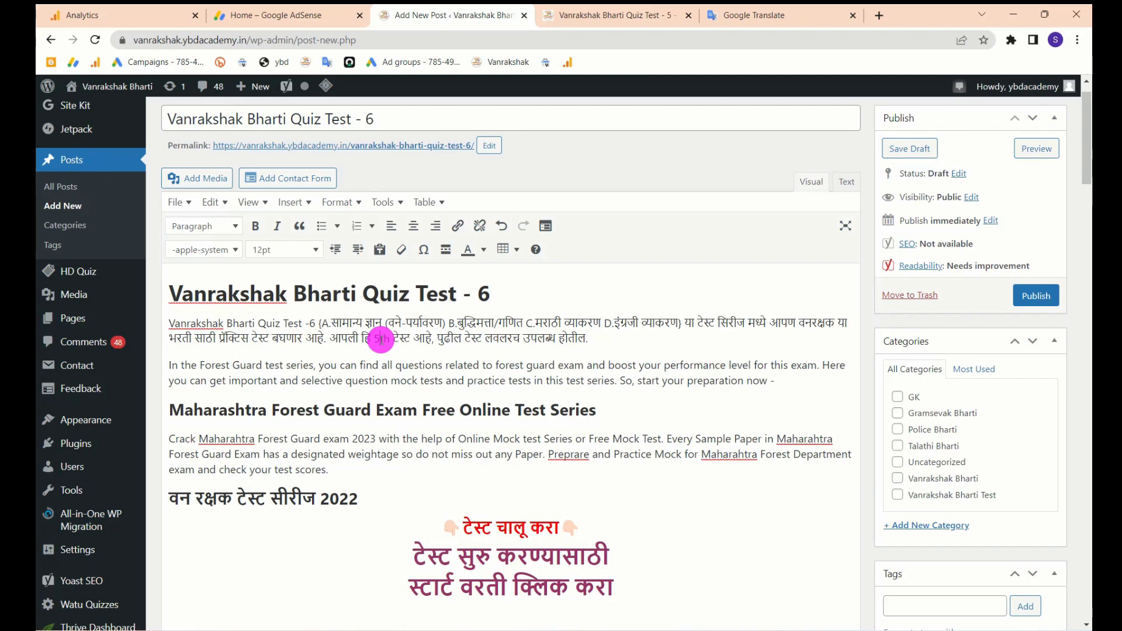
{"action": "key", "text": "BackSpace"}
{"action": "type", "text": "6"}
{"action": "scroll", "coordinate": [421, 361], "scroll_direction": "down", "scroll_amount": 3}
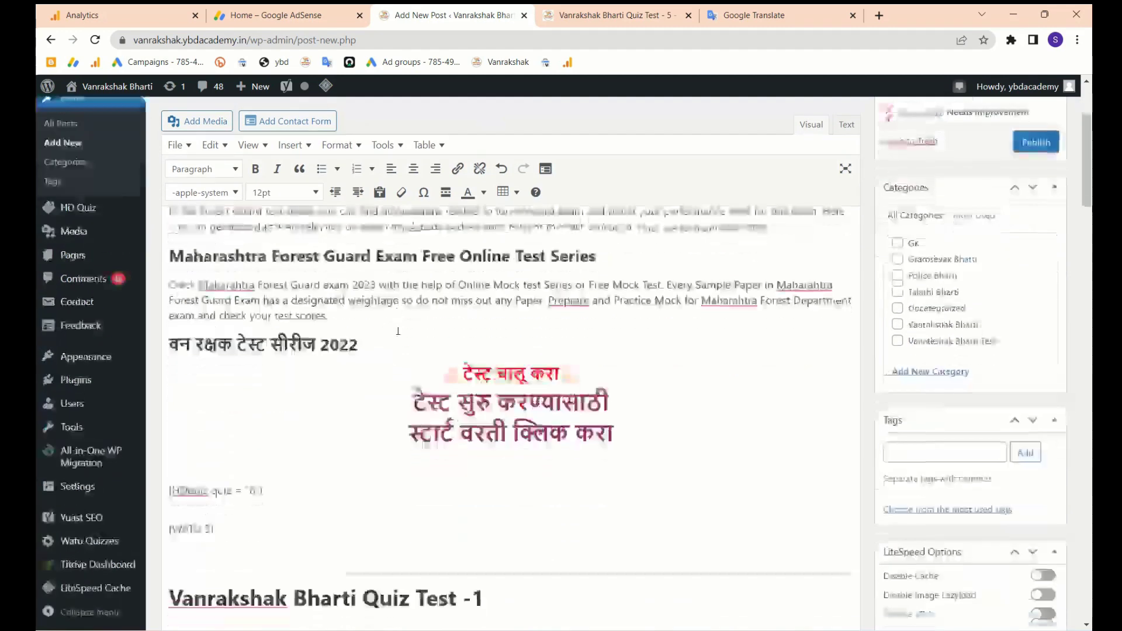
{"action": "scroll", "coordinate": [421, 361], "scroll_direction": "up", "scroll_amount": 4}
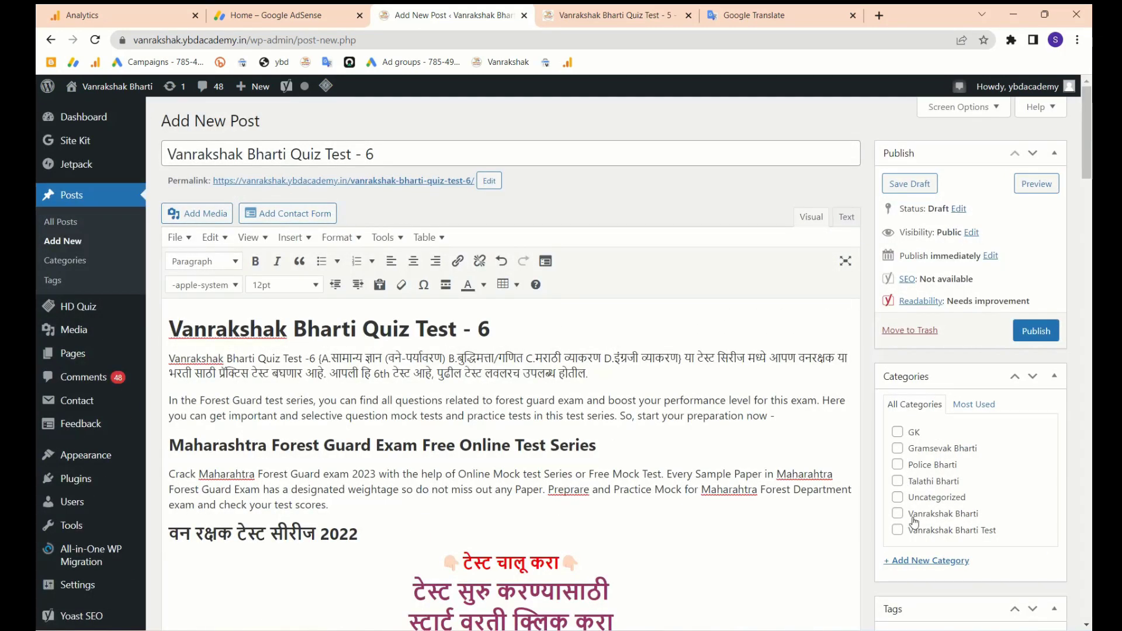
- File the post under the Vanrakshak Bharti Test category and select the first intro paragraph
{"action": "left_click", "coordinate": [898, 530]}
{"action": "scroll", "coordinate": [777, 506], "scroll_direction": "down", "scroll_amount": 2}
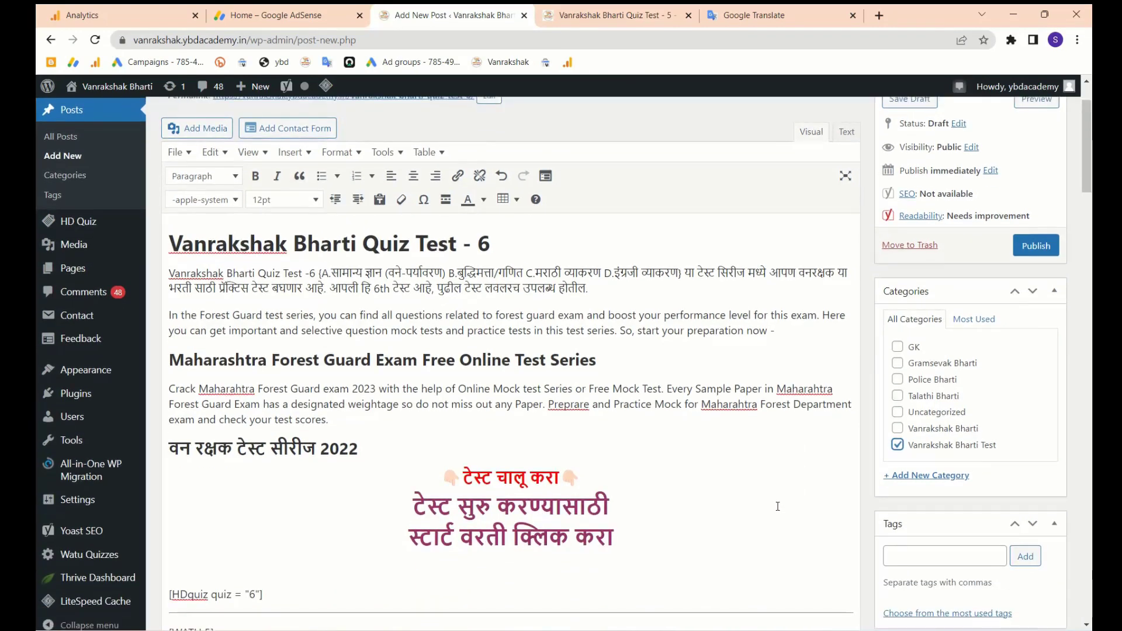
{"action": "scroll", "coordinate": [702, 473], "scroll_direction": "up", "scroll_amount": 2}
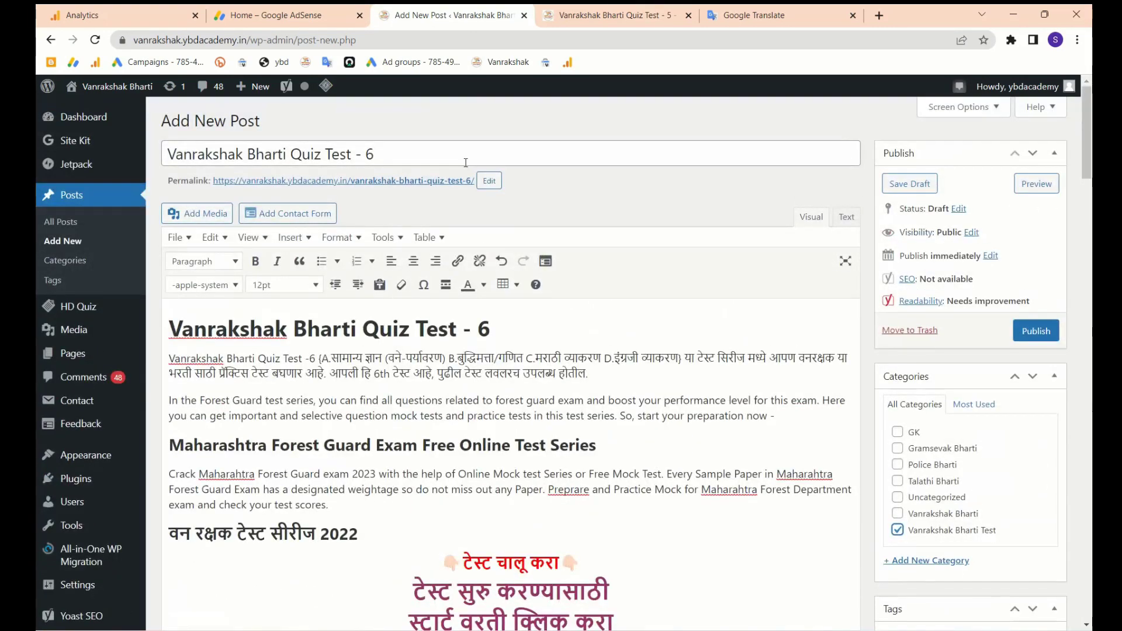
{"action": "scroll", "coordinate": [570, 380], "scroll_direction": "down", "scroll_amount": 6}
{"action": "scroll", "coordinate": [575, 407], "scroll_direction": "up", "scroll_amount": 2}
{"action": "scroll", "coordinate": [574, 408], "scroll_direction": "up", "scroll_amount": 5}
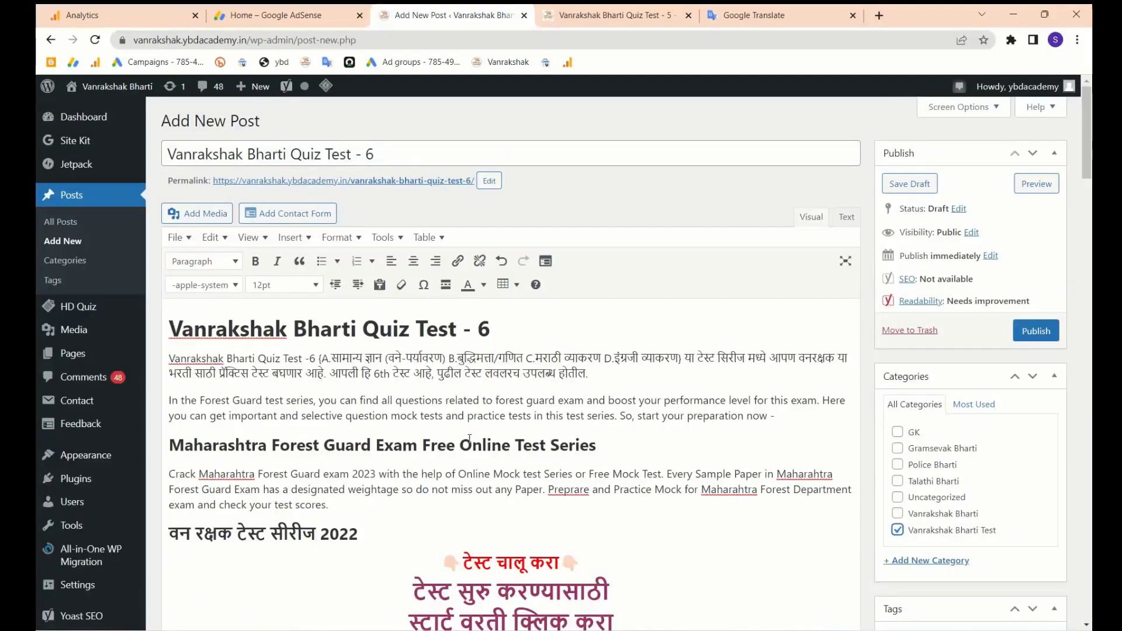
{"action": "triple_click", "coordinate": [415, 364]}
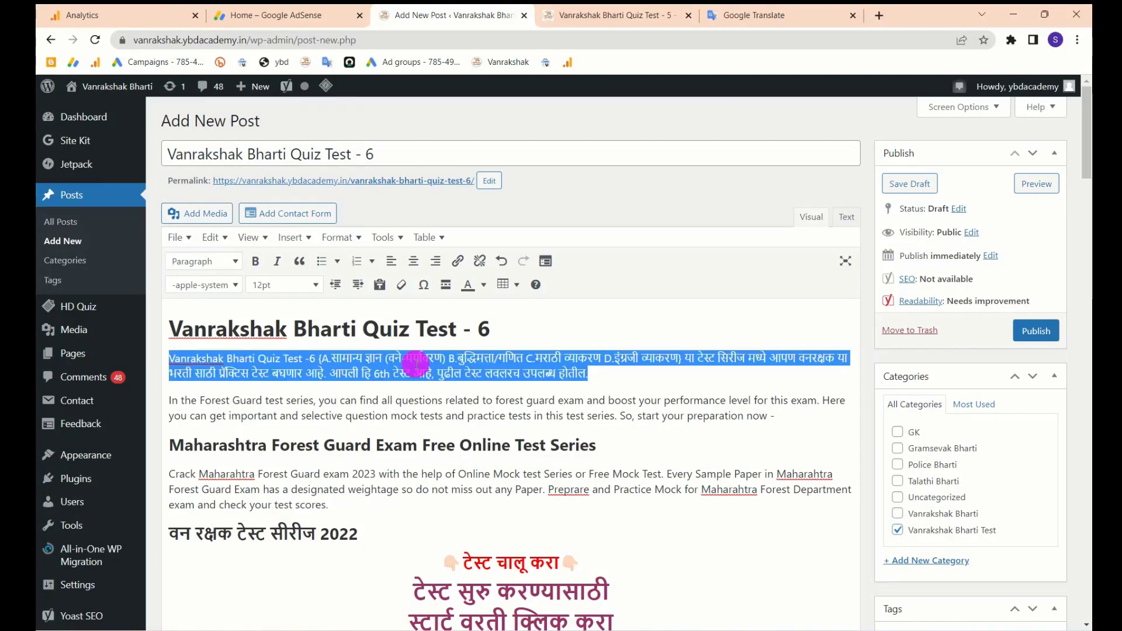
{"action": "scroll", "coordinate": [416, 363], "scroll_direction": "down", "scroll_amount": 15}
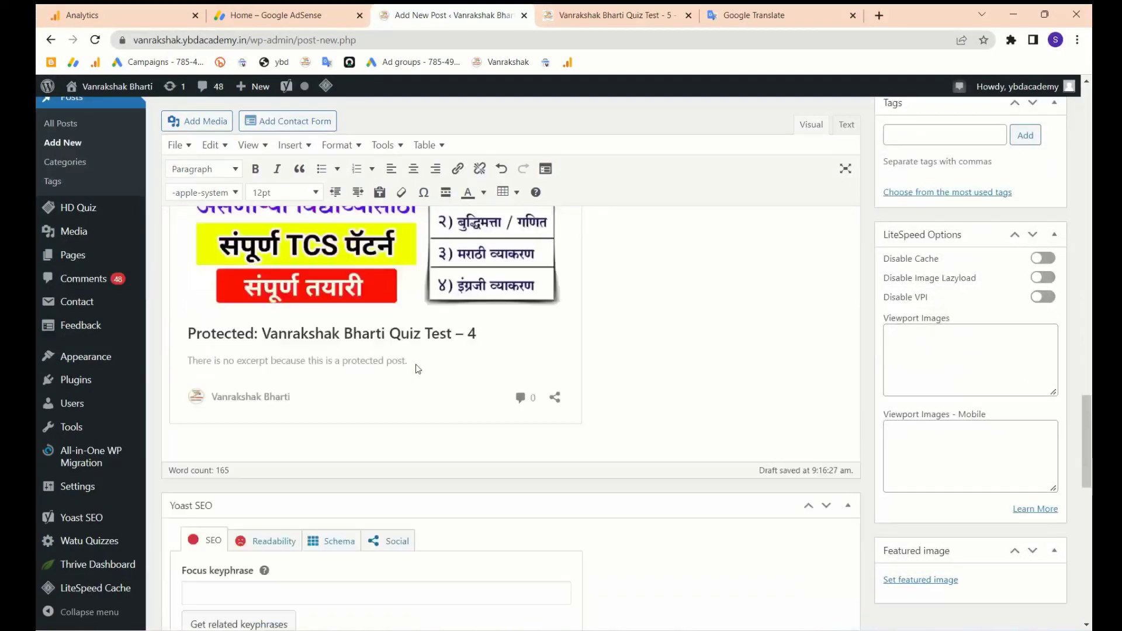
- Set the Vanrakshak Bharti TCS pattern image as the post's featured image
{"action": "left_click", "coordinate": [924, 580]}
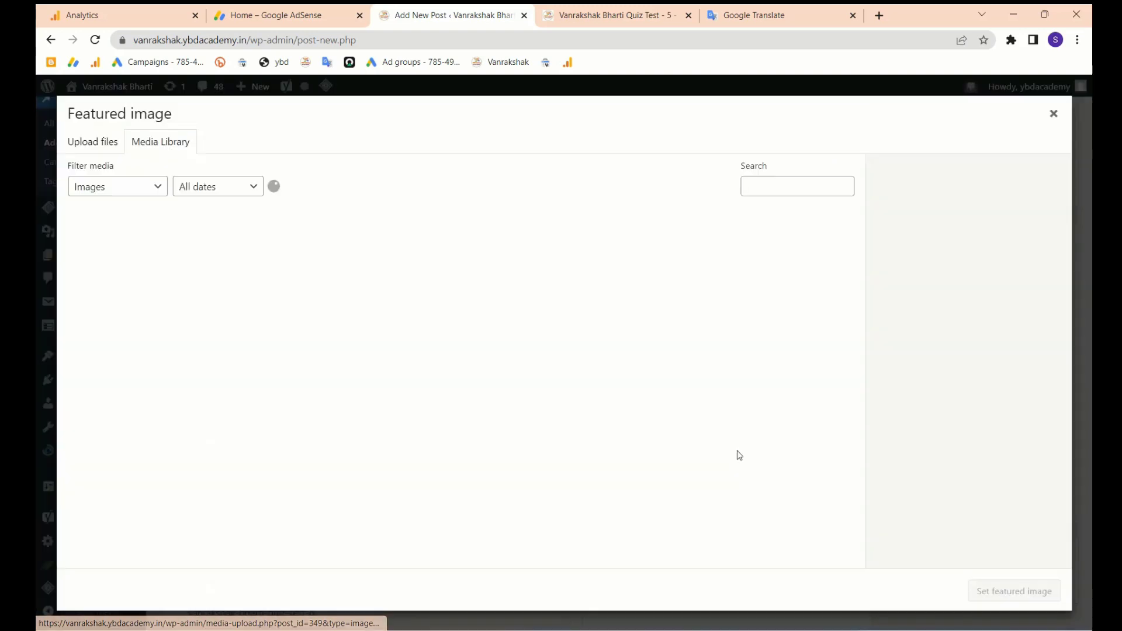
{"action": "left_click", "coordinate": [589, 245]}
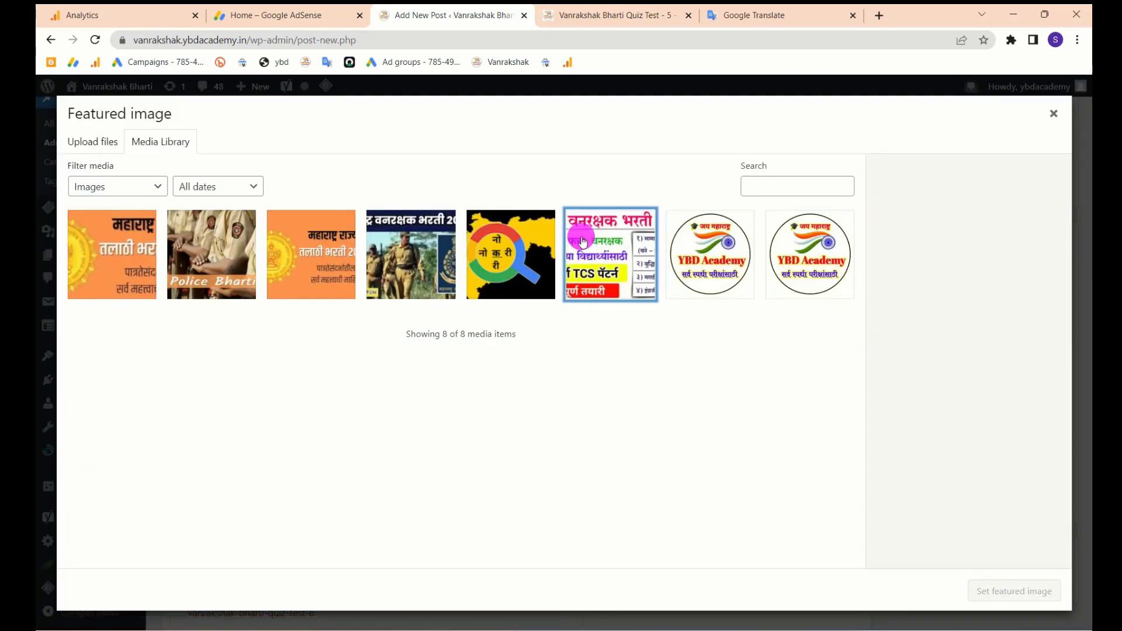
{"action": "left_click", "coordinate": [992, 591]}
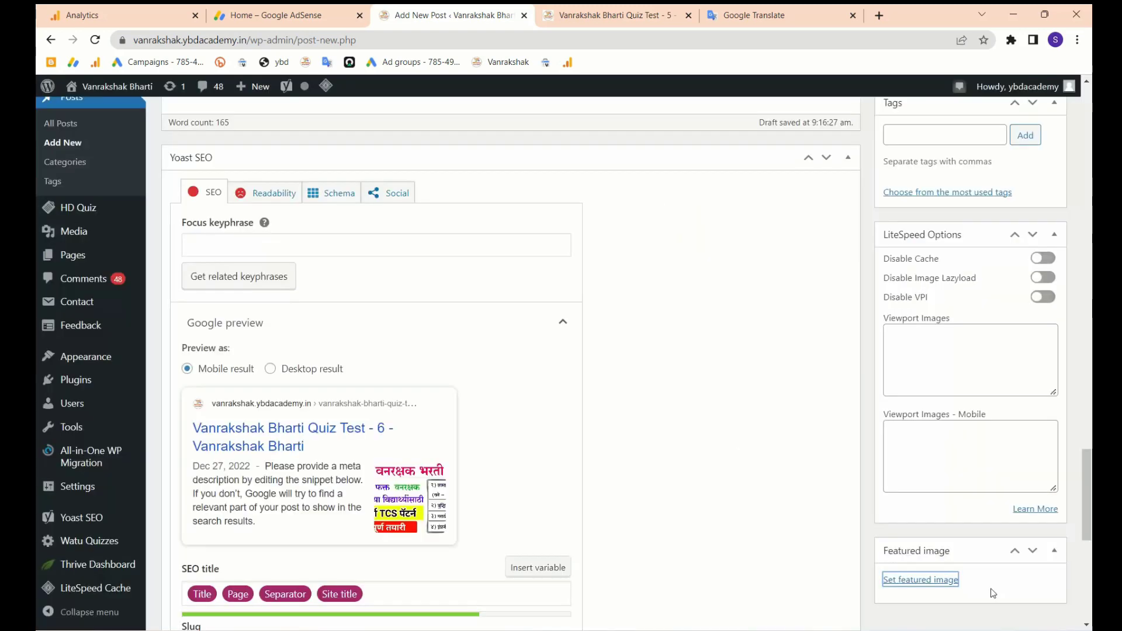
{"action": "scroll", "coordinate": [605, 463], "scroll_direction": "up", "scroll_amount": 15}
{"action": "scroll", "coordinate": [606, 462], "scroll_direction": "down", "scroll_amount": 20}
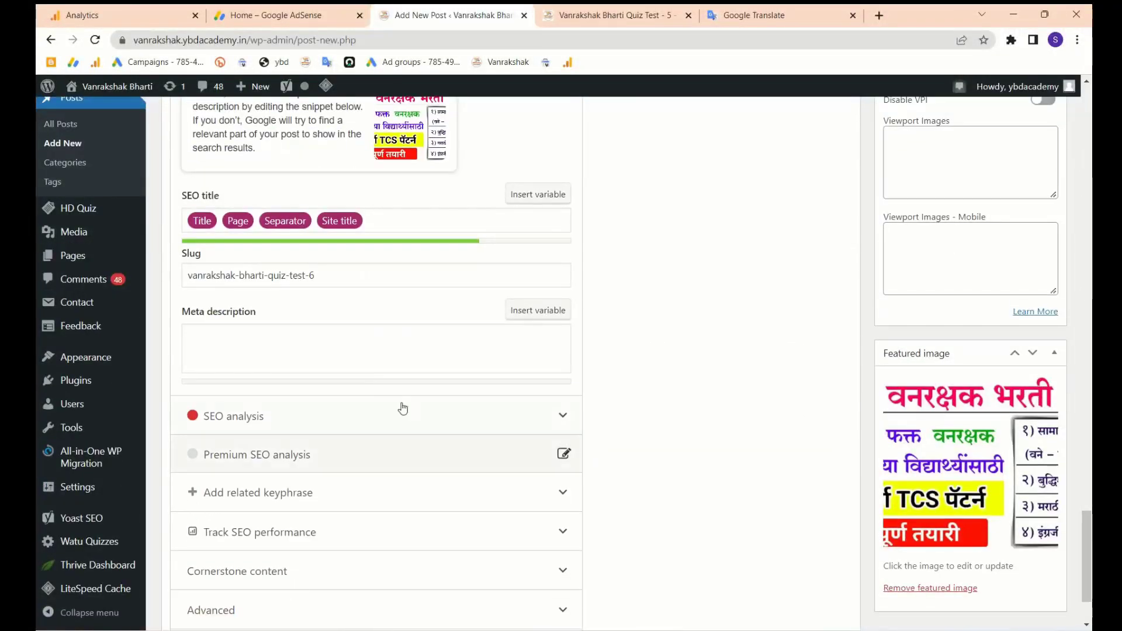
- Paste the Marathi intro into the Yoast meta description and trim the extra trailing sentences
{"action": "left_click", "coordinate": [281, 358]}
{"action": "type", "text": "Vanrakshak Bharti Quiz Test -6 (A.सामान्य ज्ञान (वने-पर्यावरण) B.बुद्धिमत्ता/गणित C.मराठी व्याकरण D.इंग्रजी व्याकरण) या टेस्ट सिरीज मध्ये आपण वनरक्षक या भरती साठी प्रॅक्टिस टेस्ट बघणार आहे. आपली हि 6th टेस्ट आहे, पुढील टेस्ट लवलरच उपलब्ध होतील."}
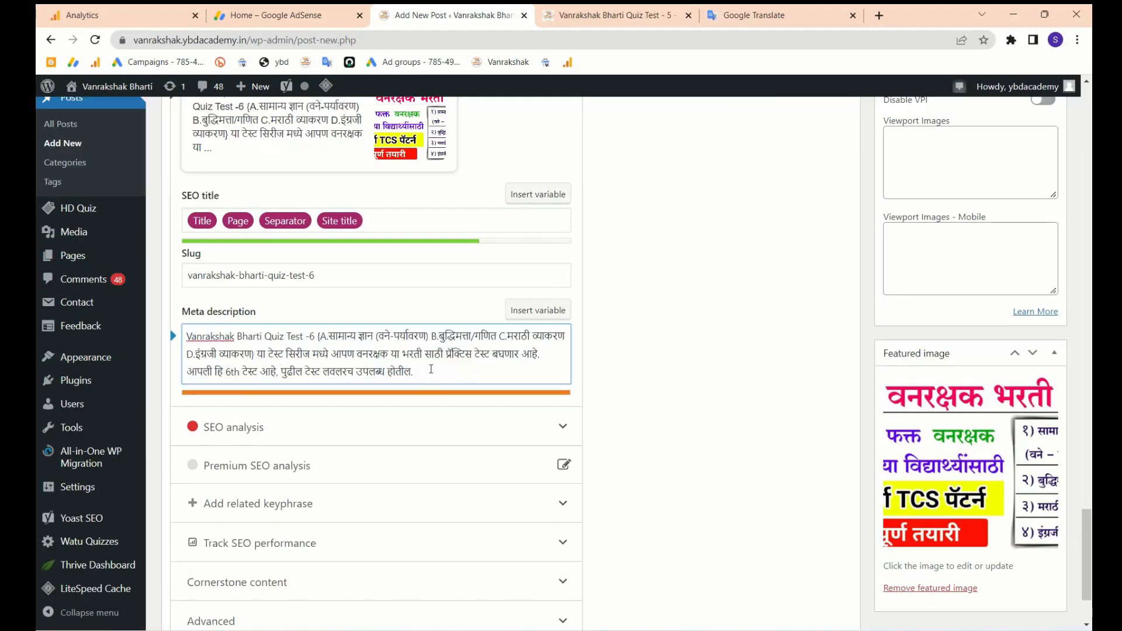
{"action": "left_click_drag", "start_coordinate": [257, 354], "coordinate": [514, 416]}
{"action": "key", "text": "BackSpace"}
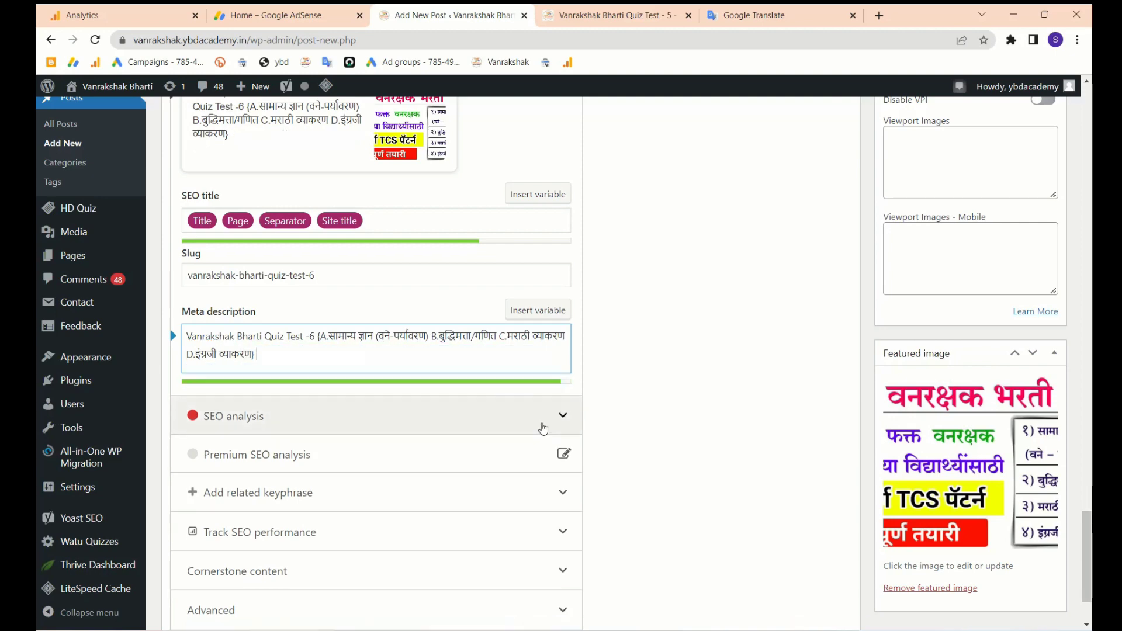
{"action": "left_click", "coordinate": [314, 337]}
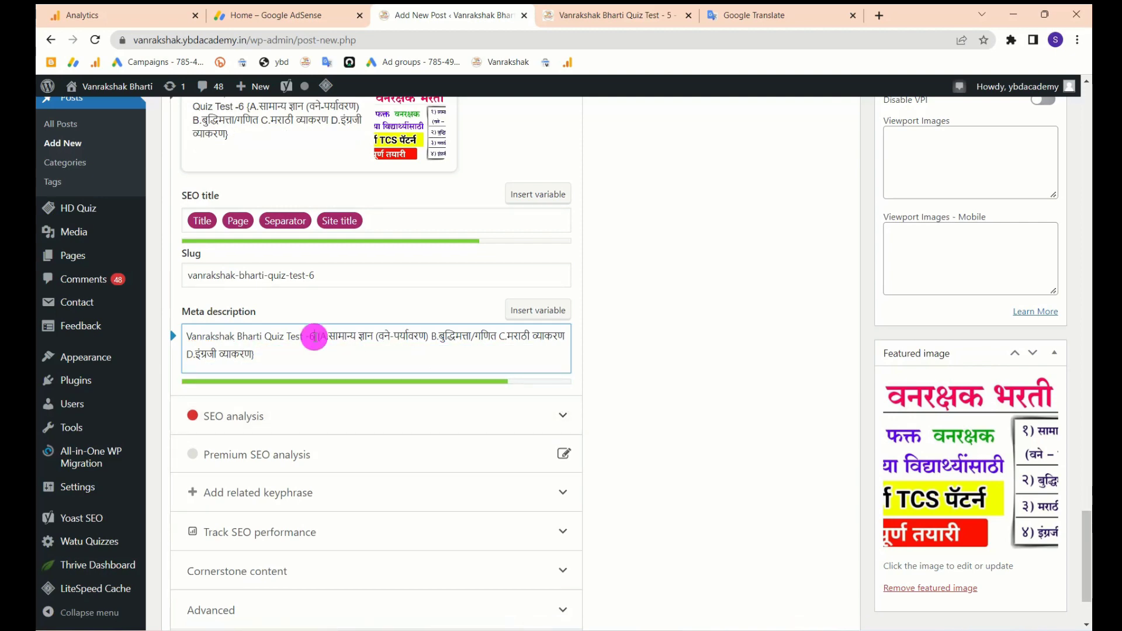
{"action": "scroll", "coordinate": [316, 338], "scroll_direction": "up", "scroll_amount": 2}
{"action": "scroll", "coordinate": [345, 327], "scroll_direction": "up", "scroll_amount": 1}
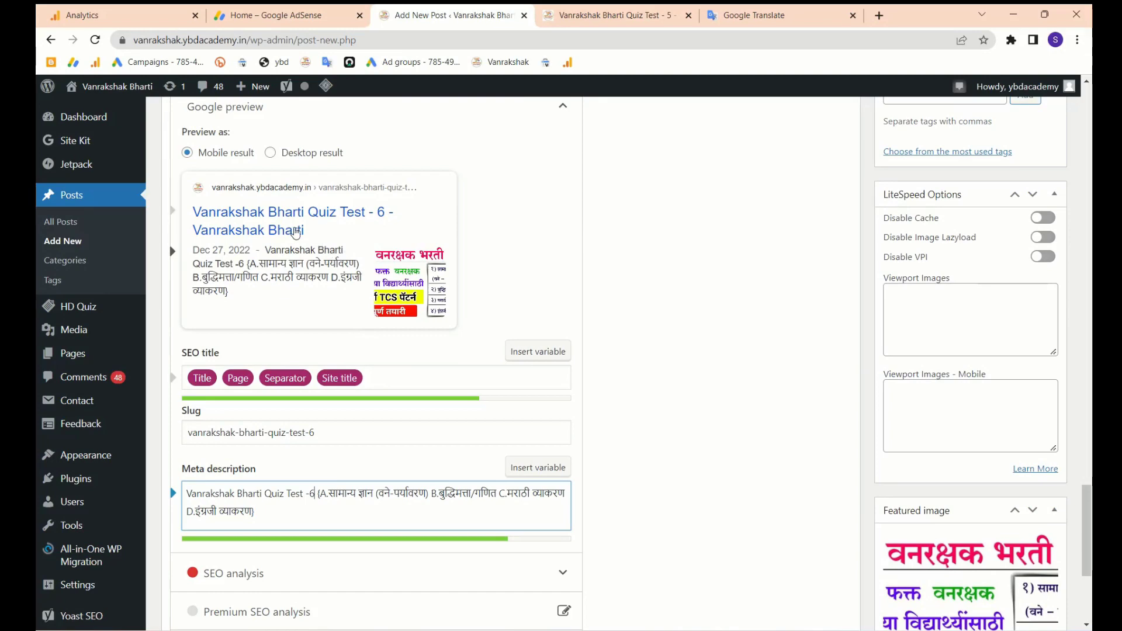
- Set the Yoast focus keyphrase to 'Vanrakshak Bharti Quiz Test'
{"action": "left_click", "coordinate": [372, 378]}
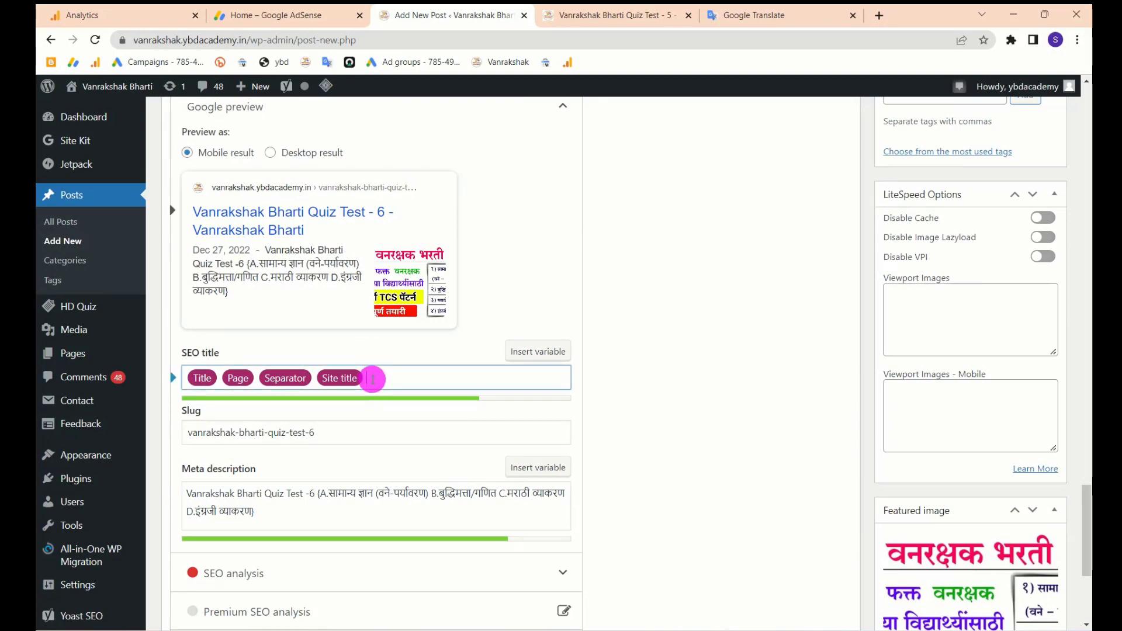
{"action": "scroll", "coordinate": [391, 435], "scroll_direction": "down", "scroll_amount": 2}
{"action": "scroll", "coordinate": [392, 436], "scroll_direction": "down", "scroll_amount": 2}
{"action": "scroll", "coordinate": [389, 436], "scroll_direction": "up", "scroll_amount": 5}
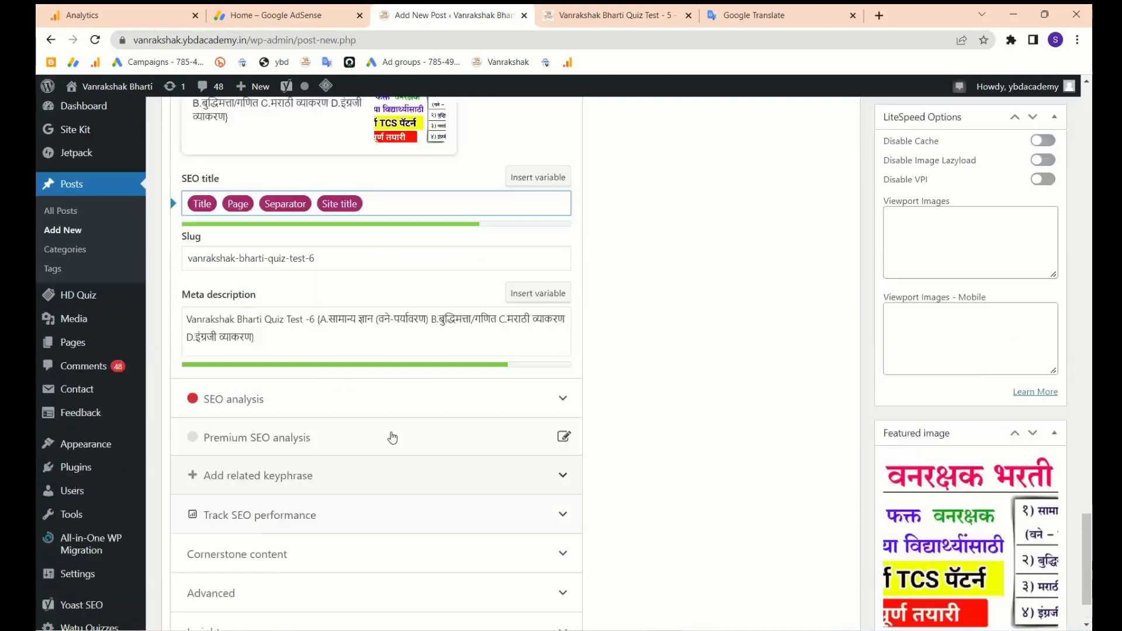
{"action": "scroll", "coordinate": [377, 413], "scroll_direction": "up", "scroll_amount": 2}
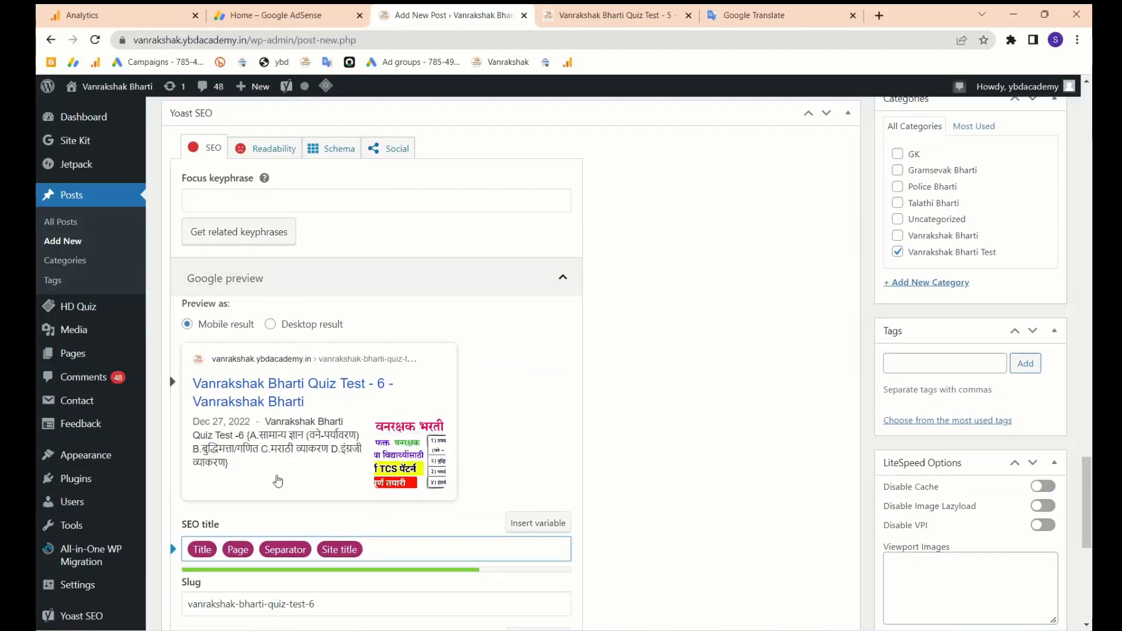
{"action": "scroll", "coordinate": [298, 468], "scroll_direction": "down", "scroll_amount": 3}
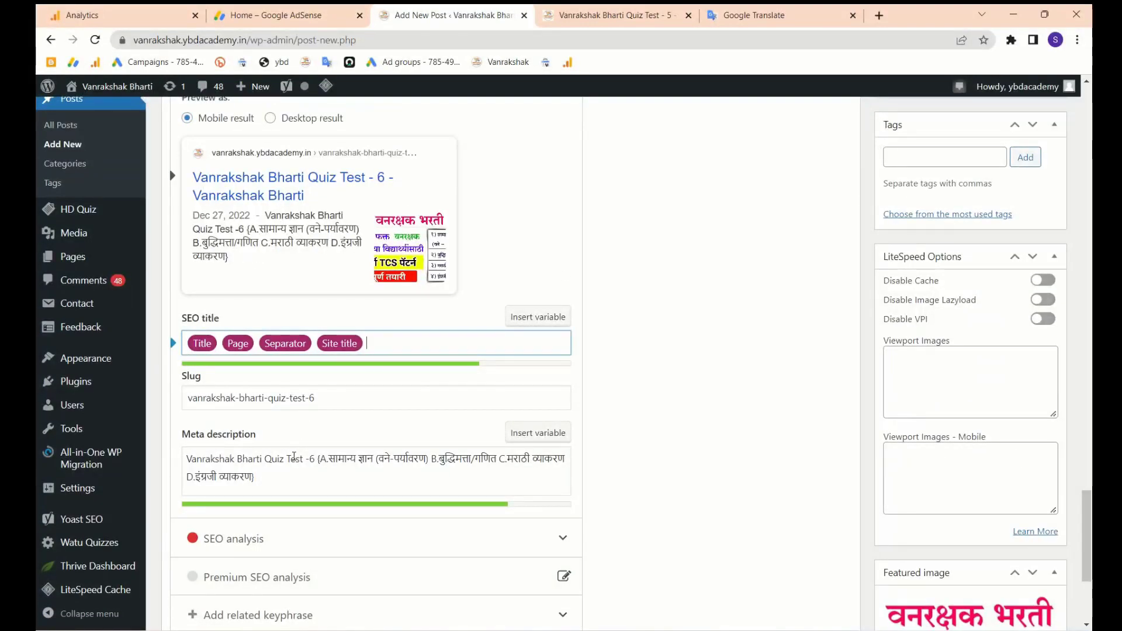
{"action": "left_click_drag", "start_coordinate": [307, 462], "coordinate": [183, 458]}
{"action": "key", "text": "ctrl+c"}
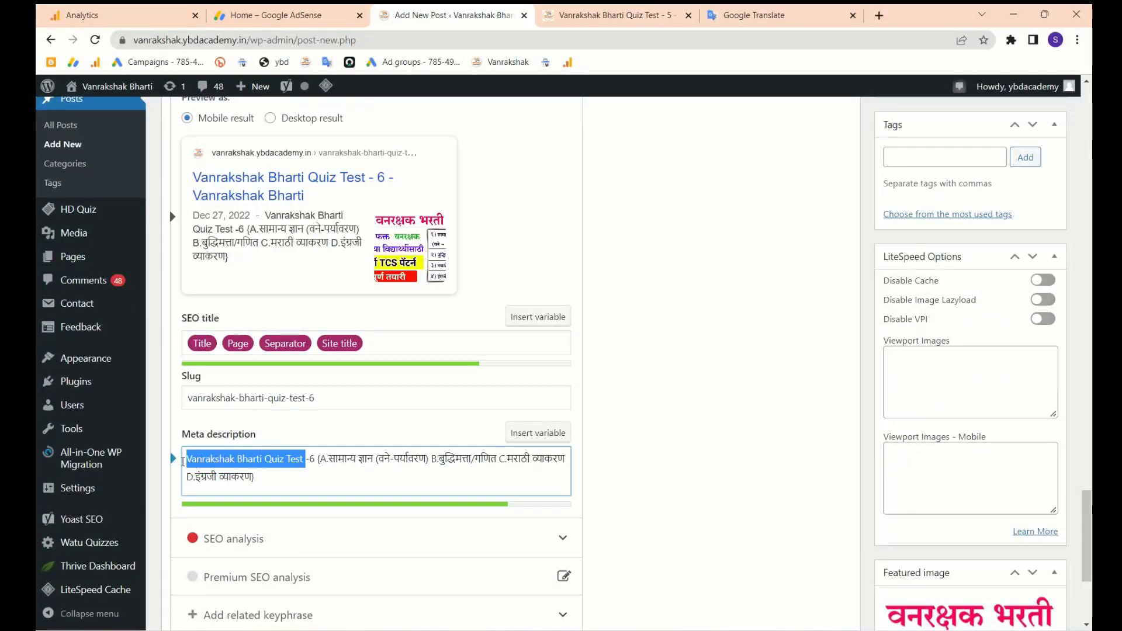
{"action": "scroll", "coordinate": [184, 466], "scroll_direction": "up", "scroll_amount": 8}
{"action": "scroll", "coordinate": [237, 527], "scroll_direction": "down", "scroll_amount": 1}
{"action": "left_click", "coordinate": [281, 432]}
{"action": "key", "text": "ctrl+v"}
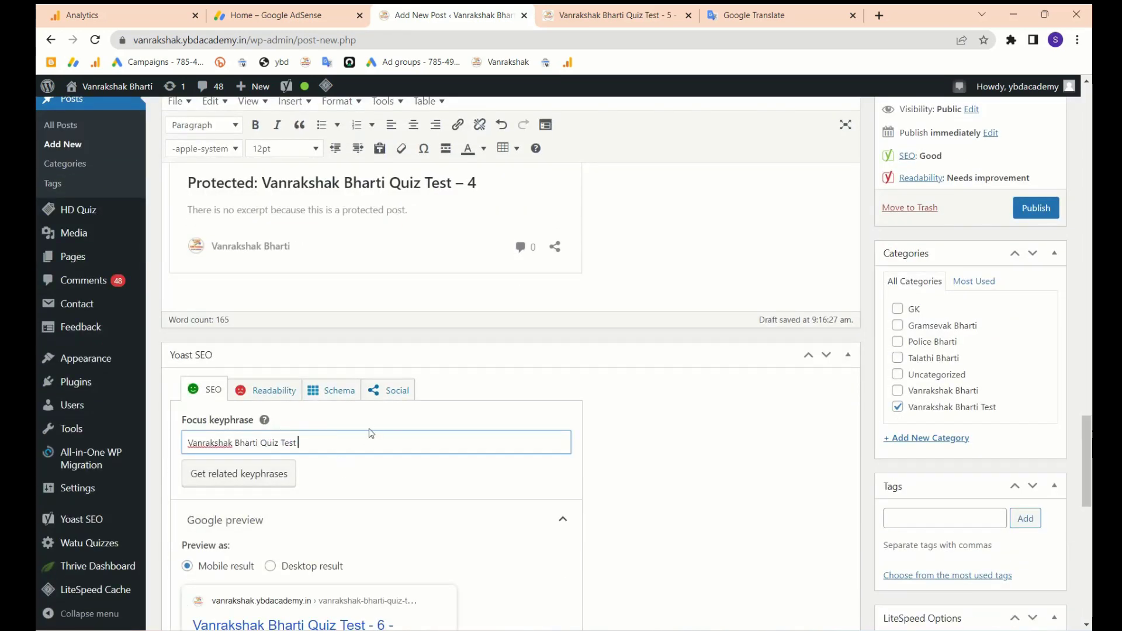
- Delete the old quiz number 5 from the [WATU 5] shortcode in the editor
{"action": "scroll", "coordinate": [369, 433], "scroll_direction": "down", "scroll_amount": 10}
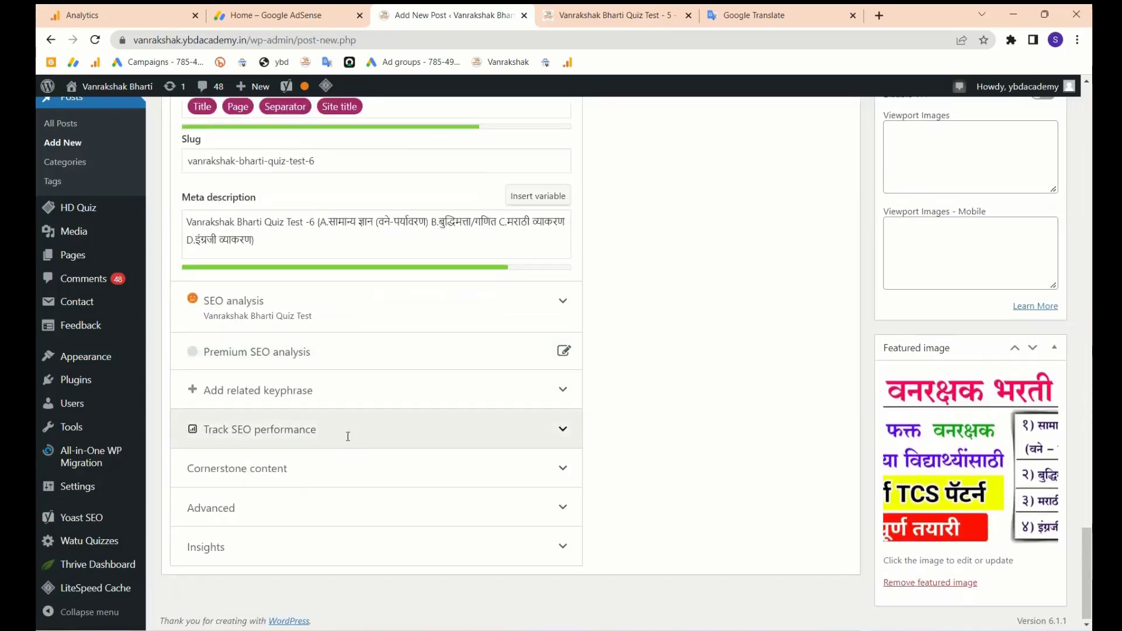
{"action": "scroll", "coordinate": [347, 437], "scroll_direction": "up", "scroll_amount": 20}
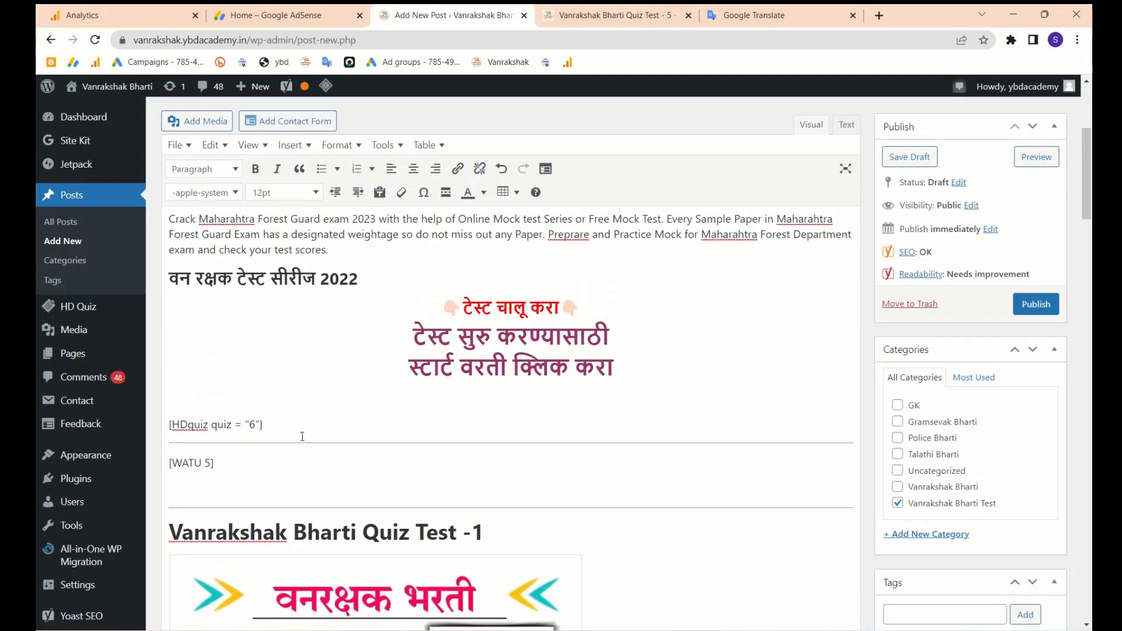
{"action": "left_click", "coordinate": [211, 462]}
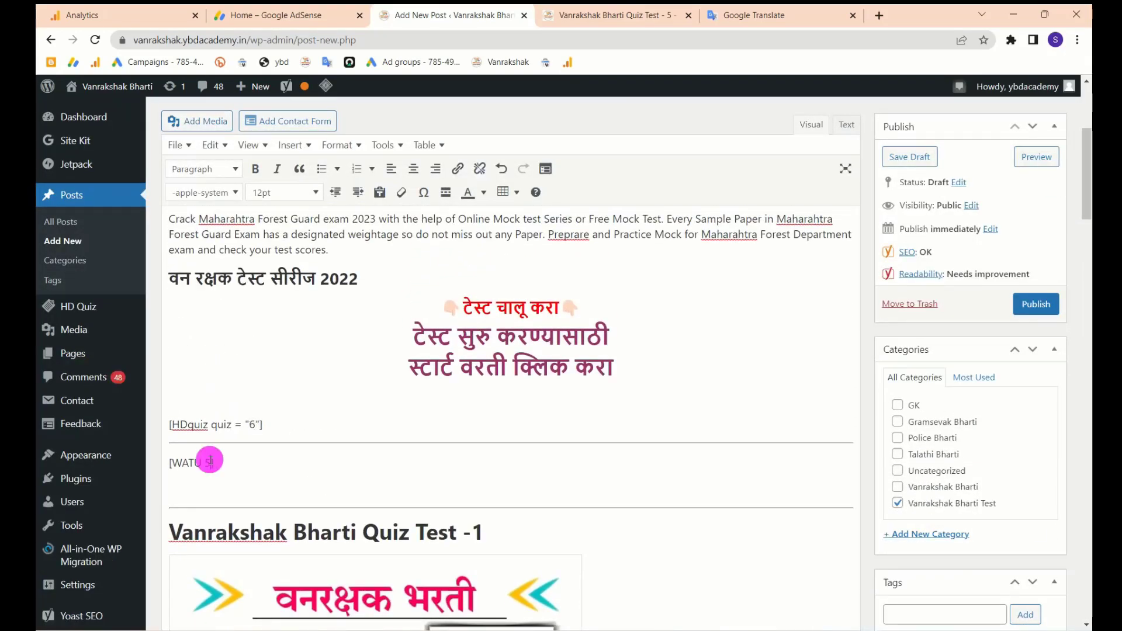
{"action": "key", "text": "BackSpace"}
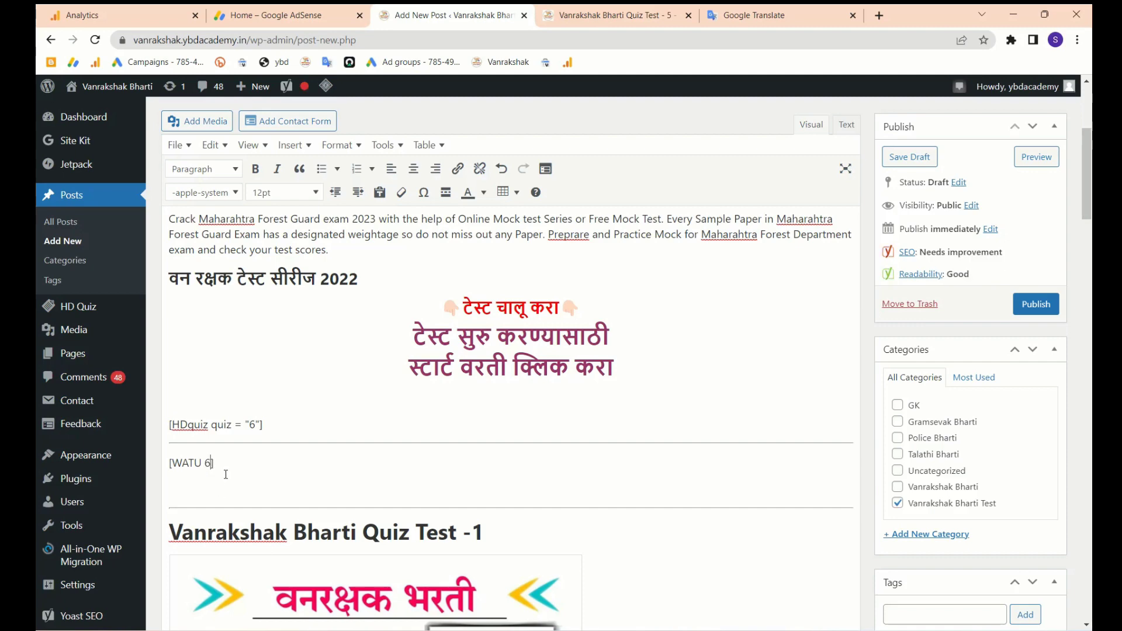
- Add a new empty paragraph below the Quiz Test 4 embed
{"action": "scroll", "coordinate": [76, 550], "scroll_direction": "down", "scroll_amount": 2}
{"action": "mouse_move", "coordinate": [75, 550]}
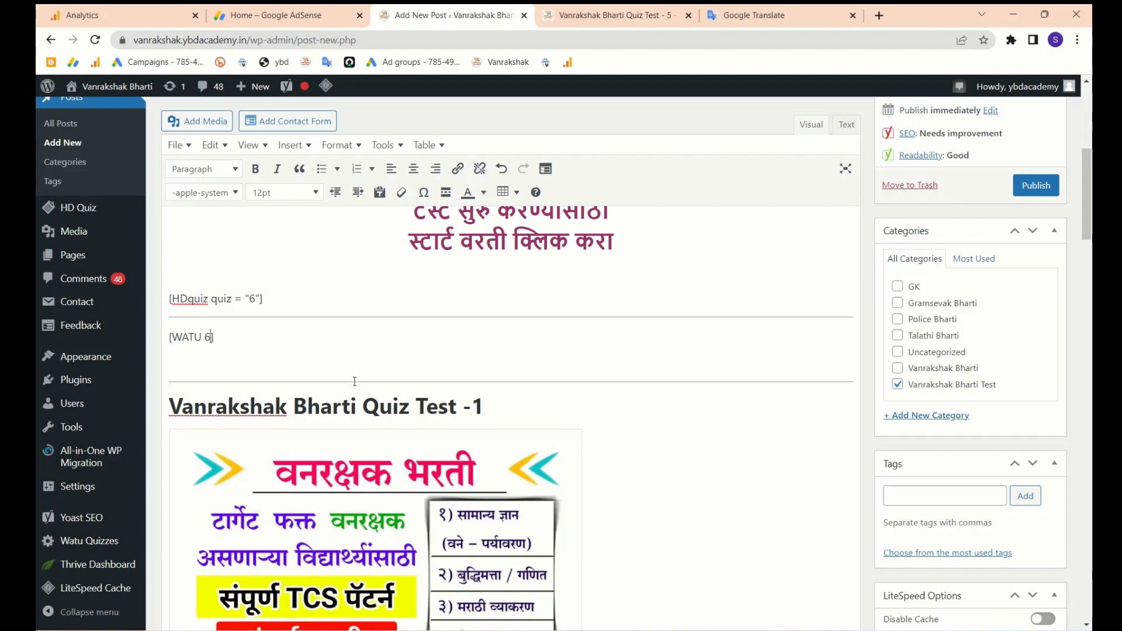
{"action": "scroll", "coordinate": [355, 382], "scroll_direction": "down", "scroll_amount": 8}
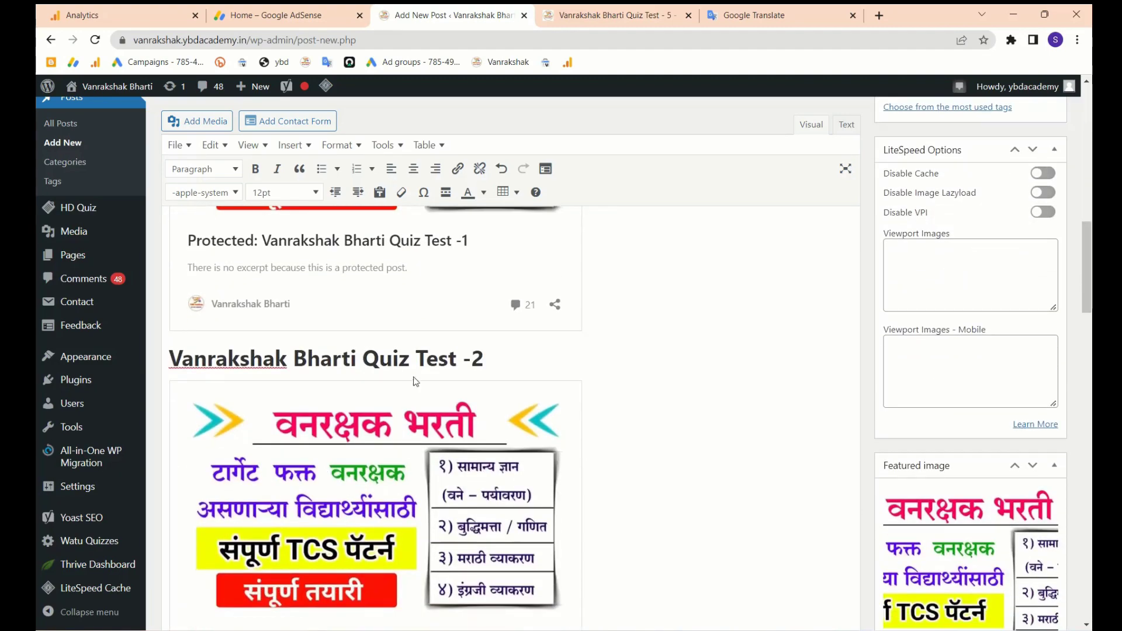
{"action": "scroll", "coordinate": [461, 333], "scroll_direction": "down", "scroll_amount": 10}
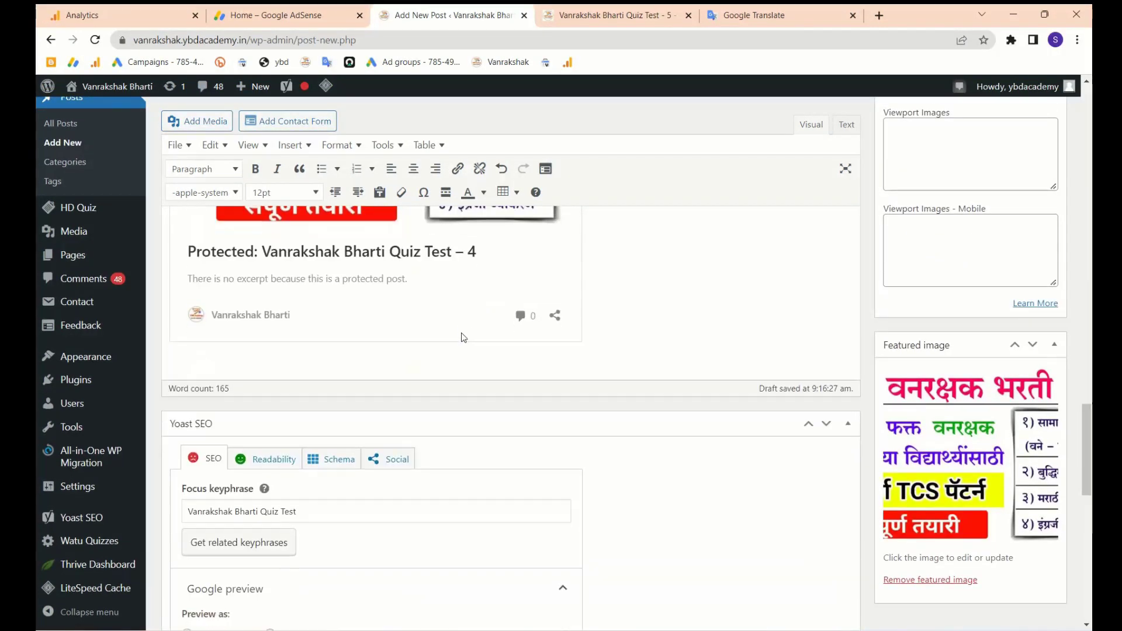
{"action": "scroll", "coordinate": [463, 337], "scroll_direction": "up", "scroll_amount": 3}
{"action": "left_click", "coordinate": [629, 363]}
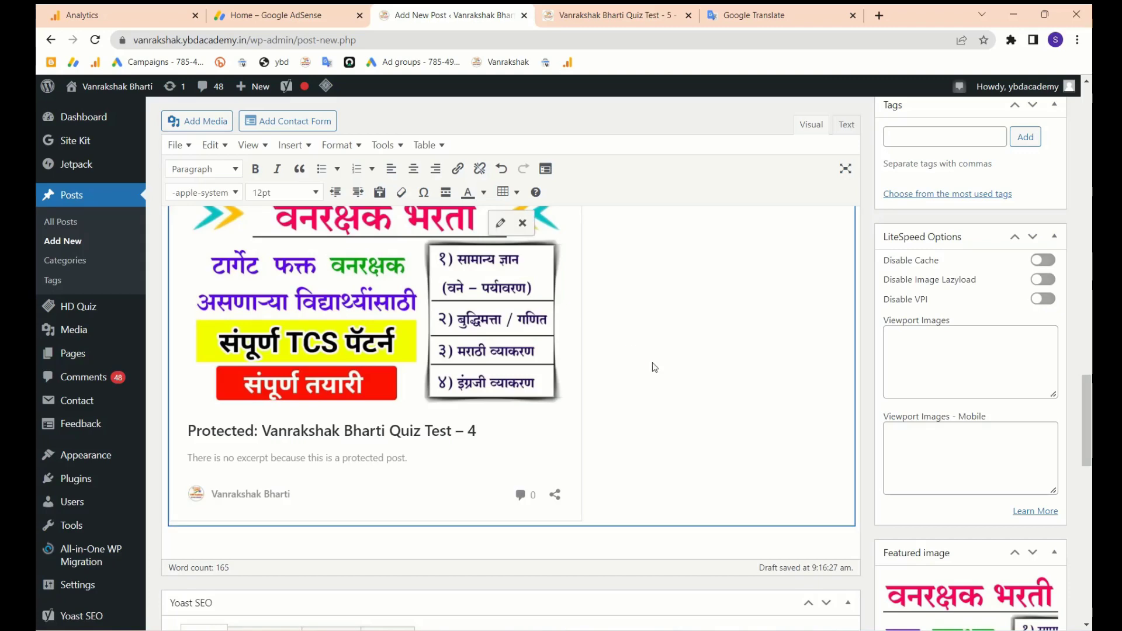
{"action": "left_click", "coordinate": [861, 393]}
{"action": "key", "text": "Return"}
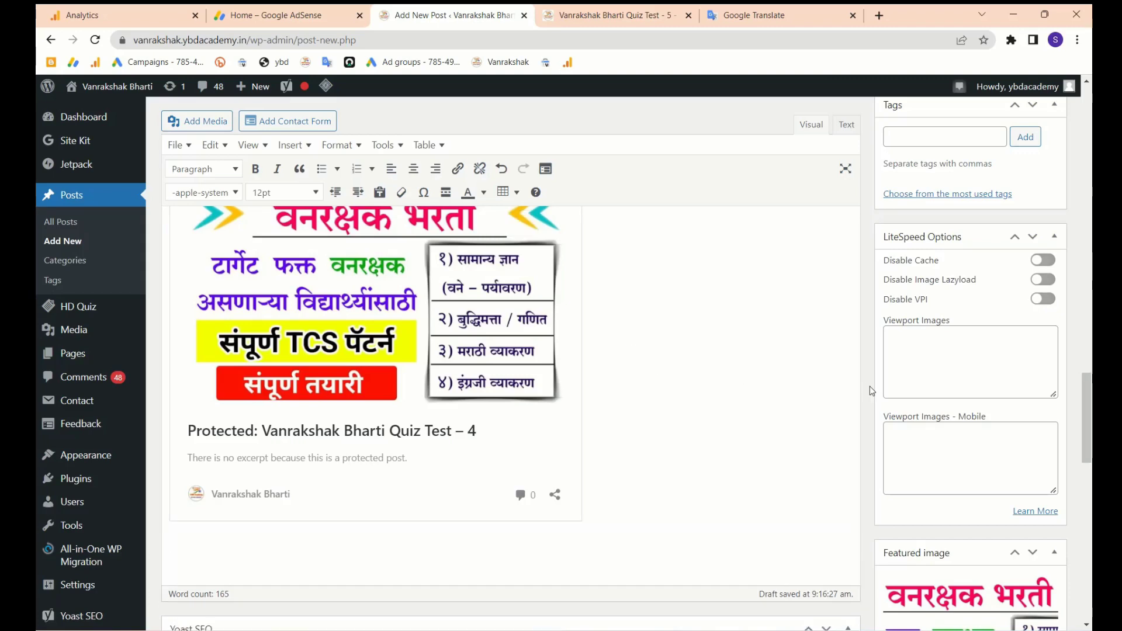
- Paste the Quiz Test 5 post link into that paragraph and save the post as a draft
{"action": "left_click", "coordinate": [630, 22]}
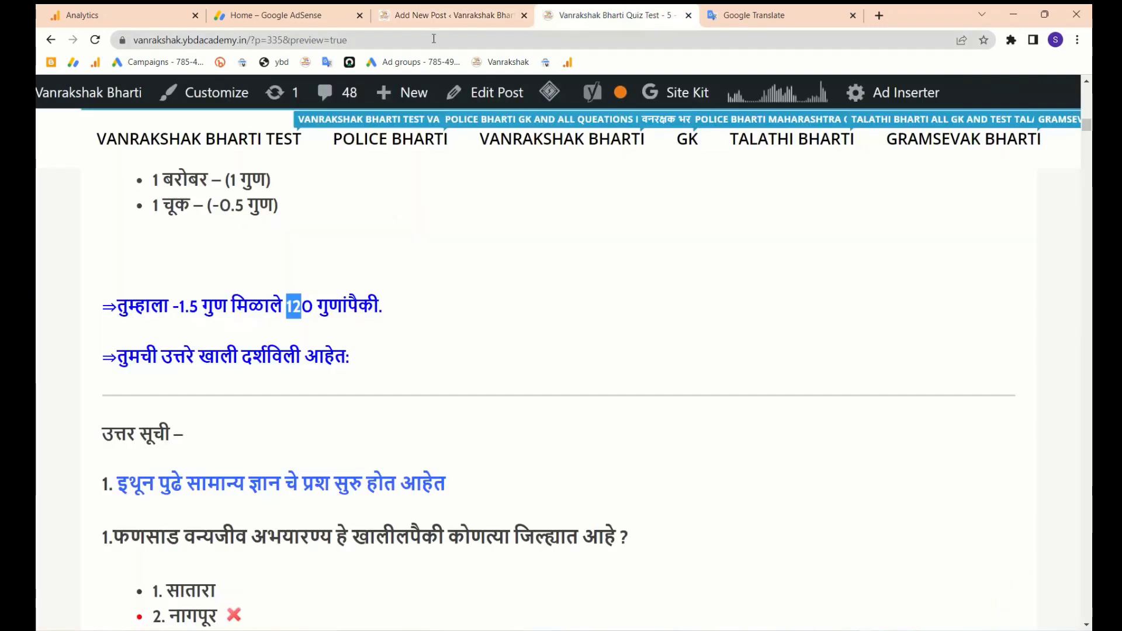
{"action": "scroll", "coordinate": [421, 173], "scroll_direction": "up", "scroll_amount": 6}
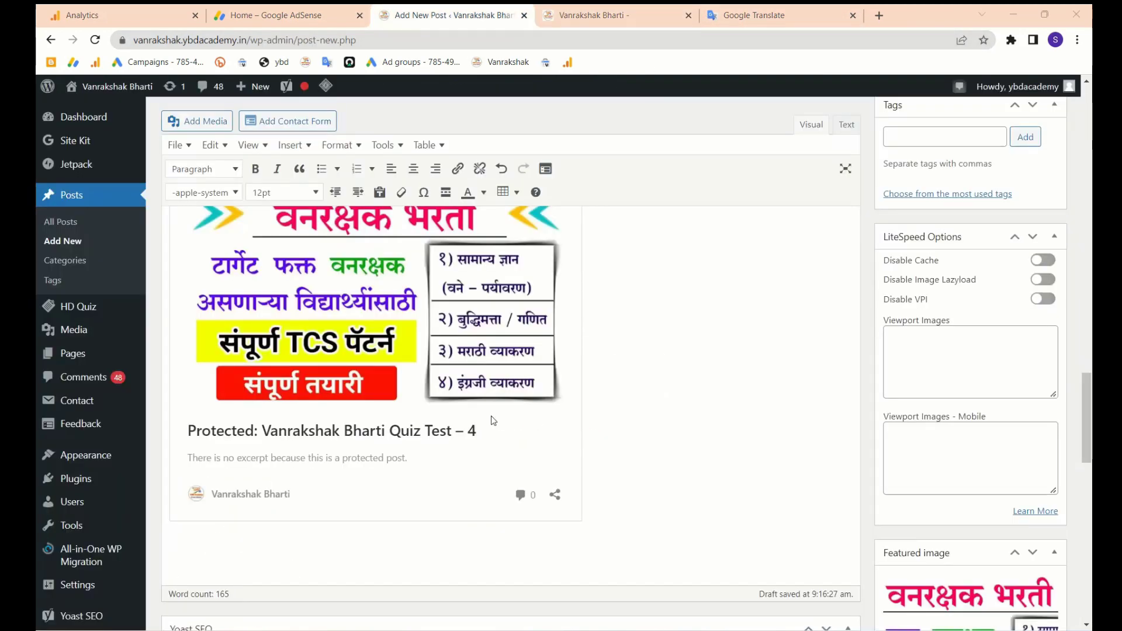
{"action": "left_click", "coordinate": [284, 555]}
{"action": "type", "text": "https://vanrakshak.ybdacademy.in/vanrakshak-bharti-quiz-test-5/"}
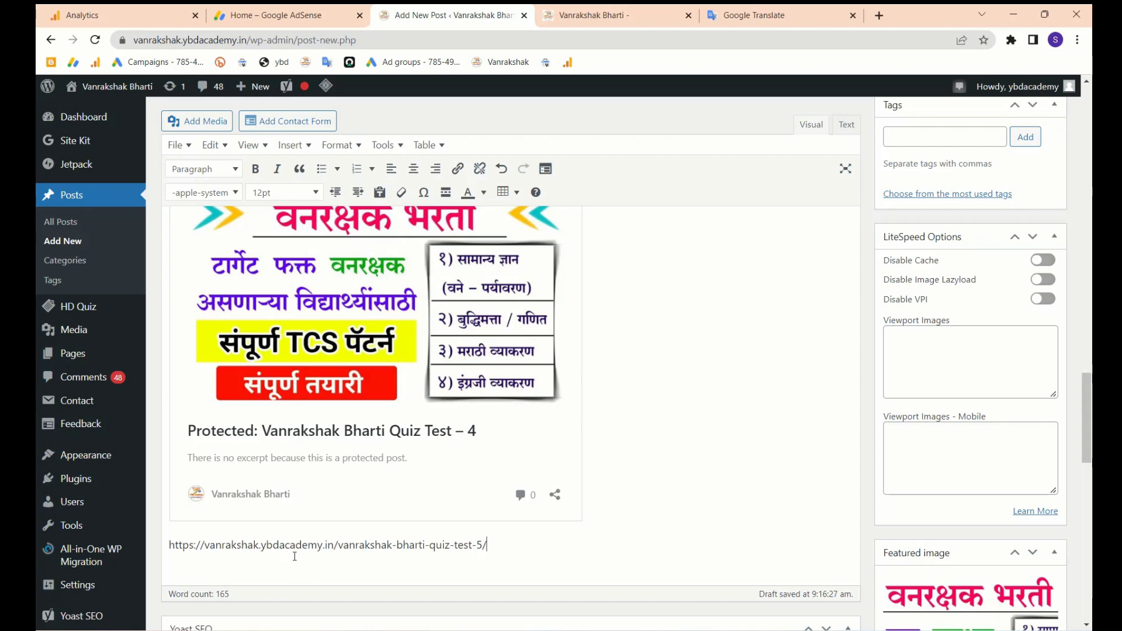
{"action": "scroll", "coordinate": [497, 432], "scroll_direction": "up", "scroll_amount": 15}
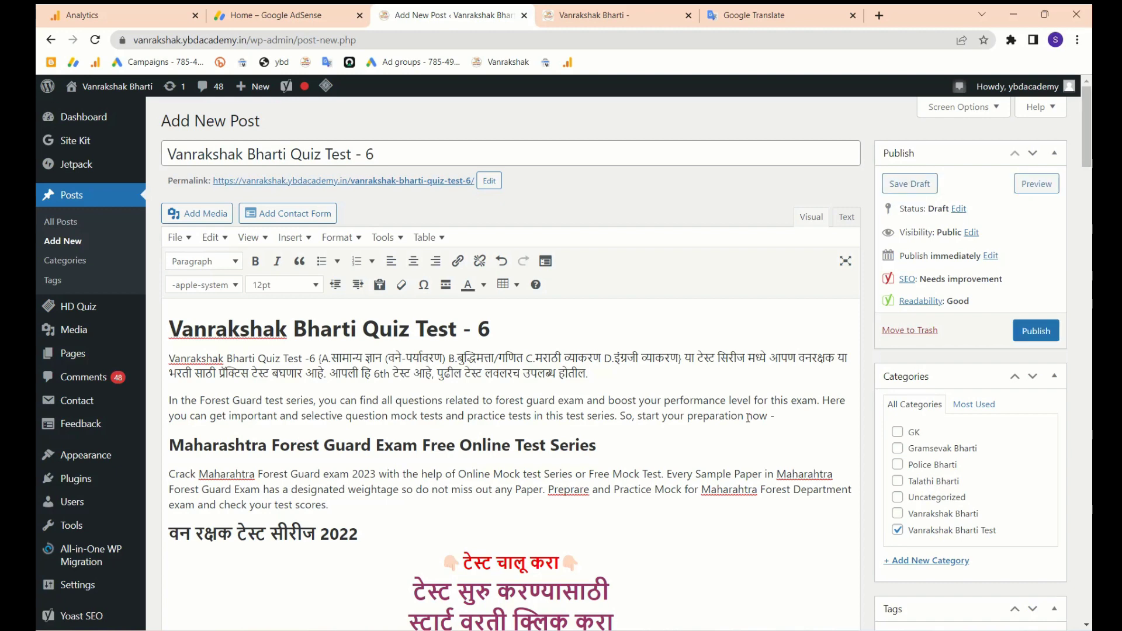
{"action": "left_click", "coordinate": [920, 184]}
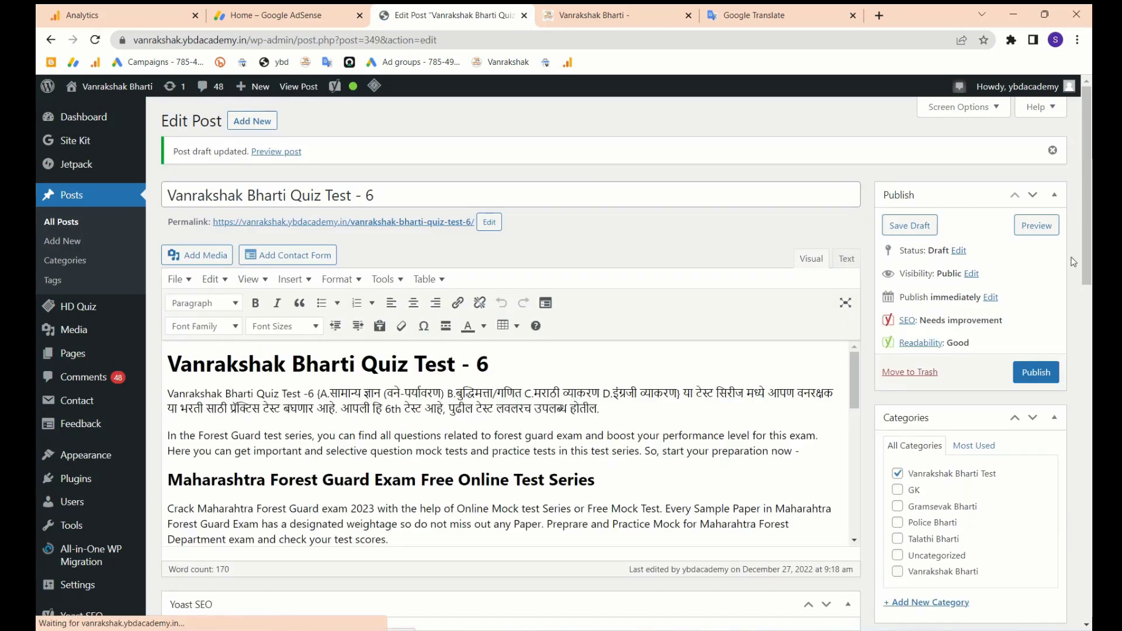
- Preview the draft and start the quiz with QUIZ START
{"action": "left_click", "coordinate": [1037, 229]}
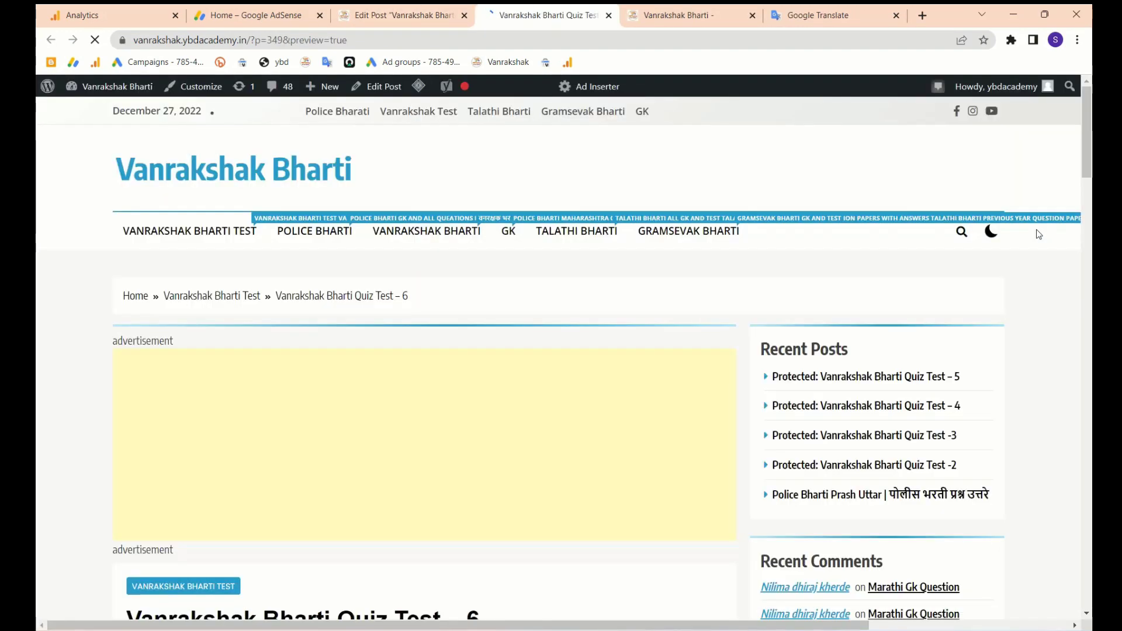
{"action": "scroll", "coordinate": [667, 365], "scroll_direction": "down", "scroll_amount": 9}
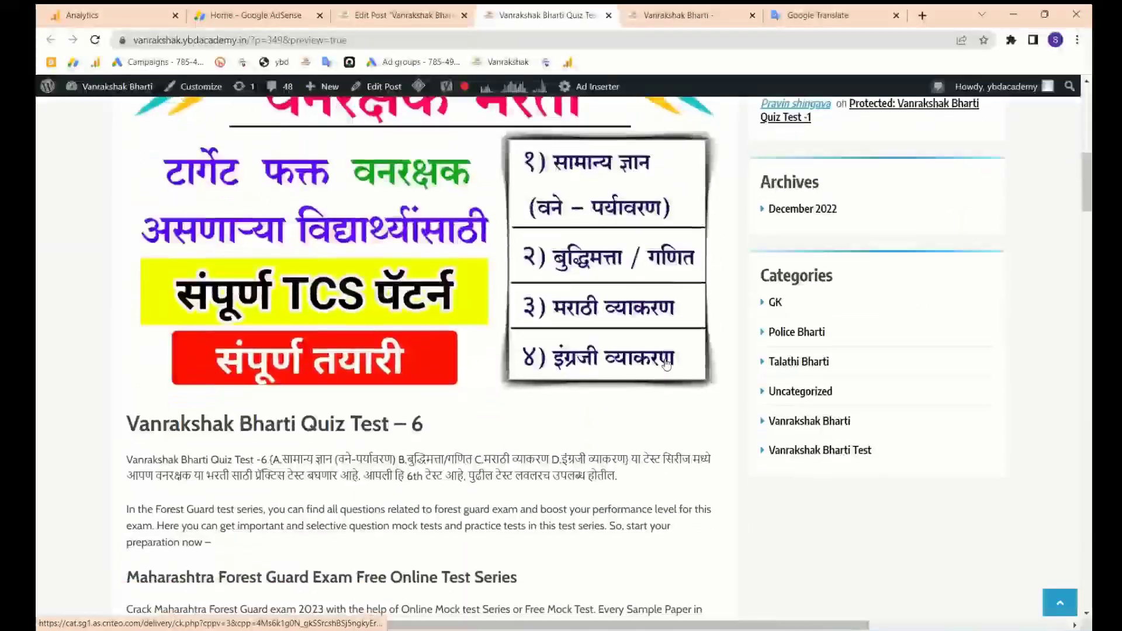
{"action": "scroll", "coordinate": [667, 365], "scroll_direction": "down", "scroll_amount": 4}
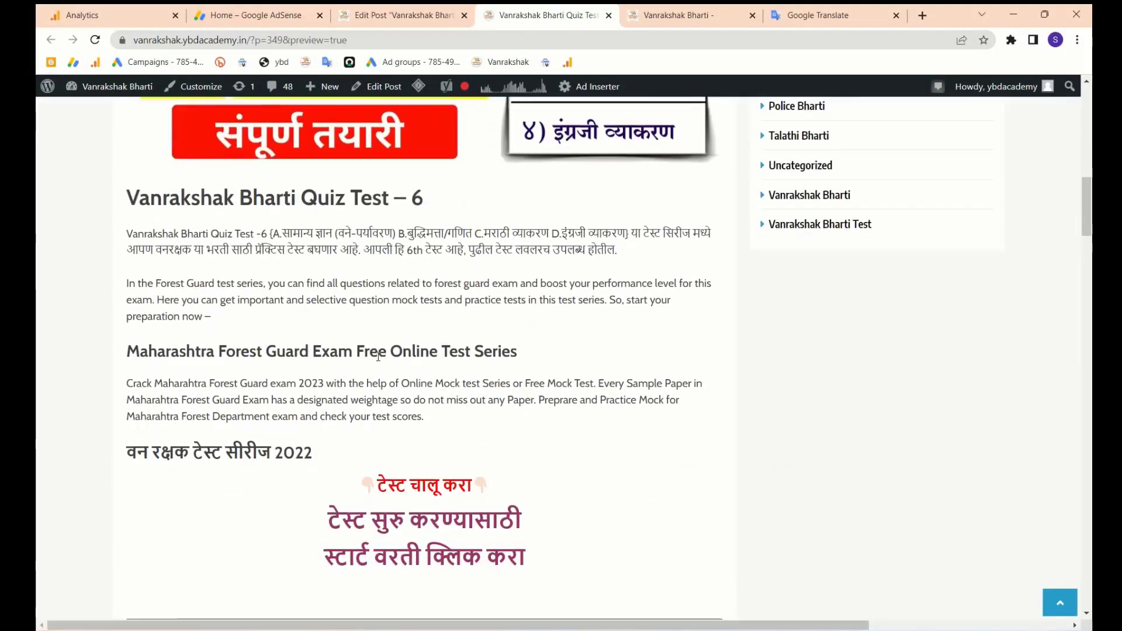
{"action": "scroll", "coordinate": [347, 466], "scroll_direction": "down", "scroll_amount": 6}
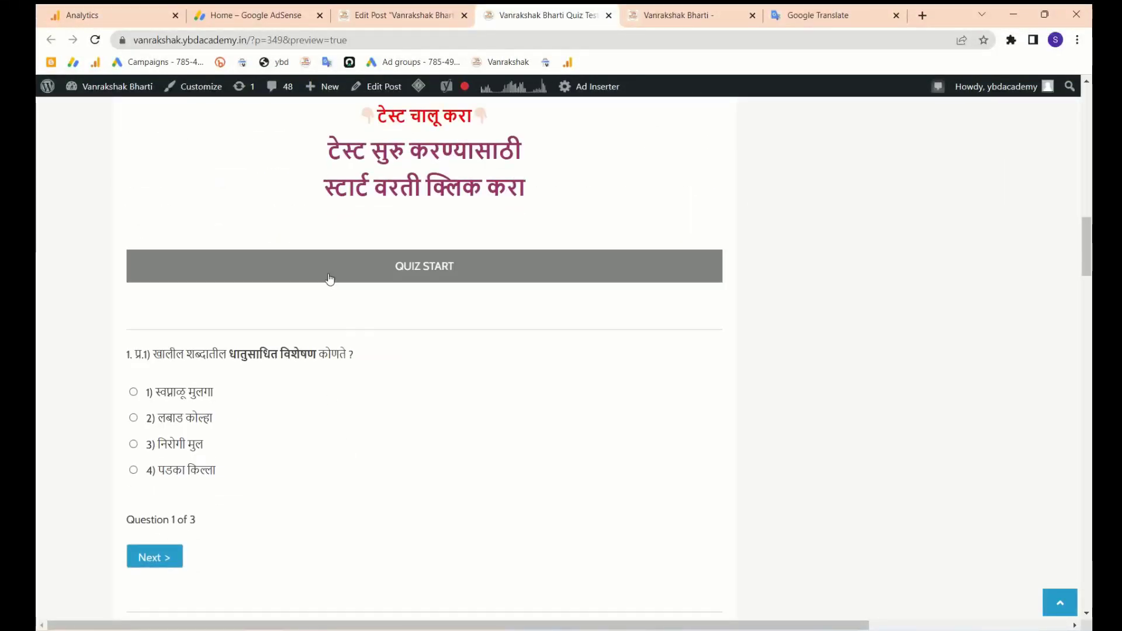
{"action": "left_click", "coordinate": [444, 266]}
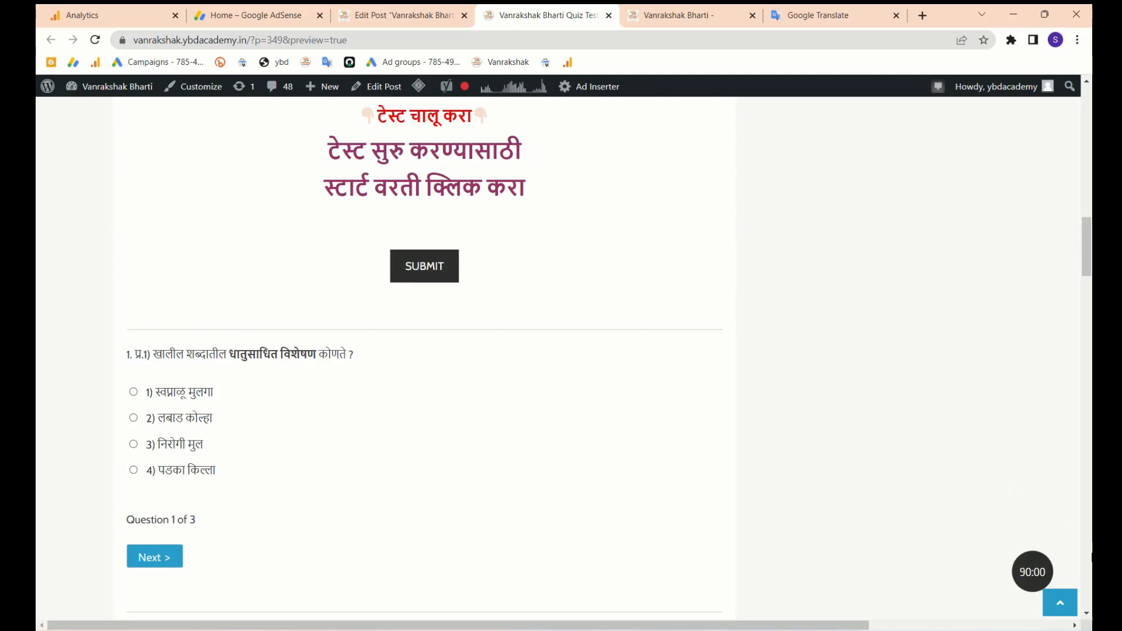
{"action": "scroll", "coordinate": [252, 366], "scroll_direction": "down", "scroll_amount": 3}
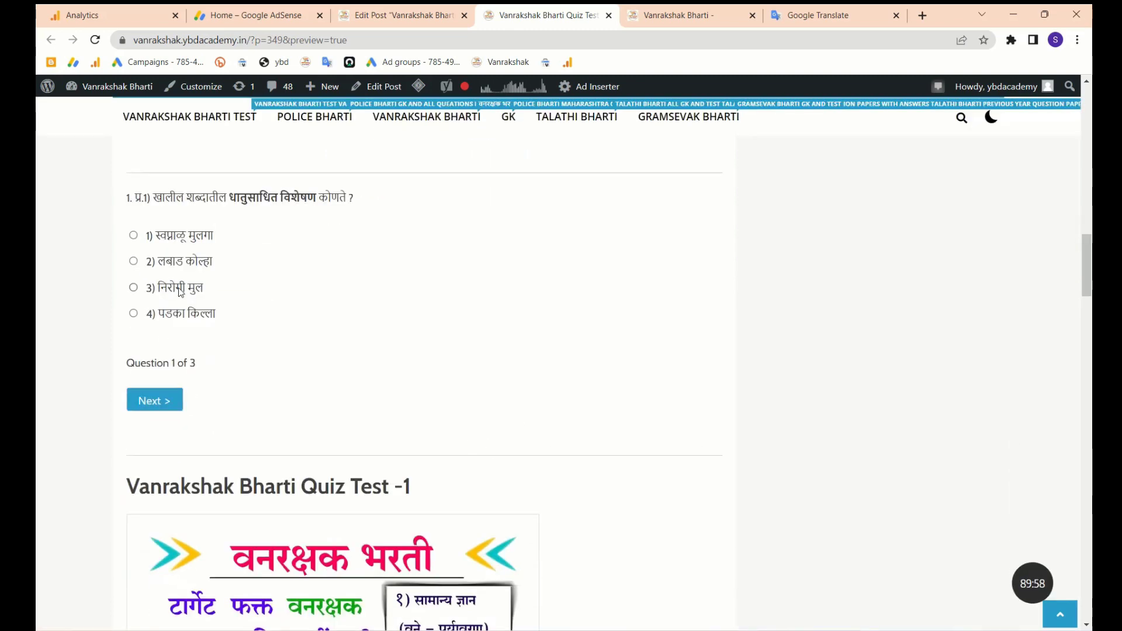
{"action": "scroll", "coordinate": [180, 292], "scroll_direction": "up", "scroll_amount": 1}
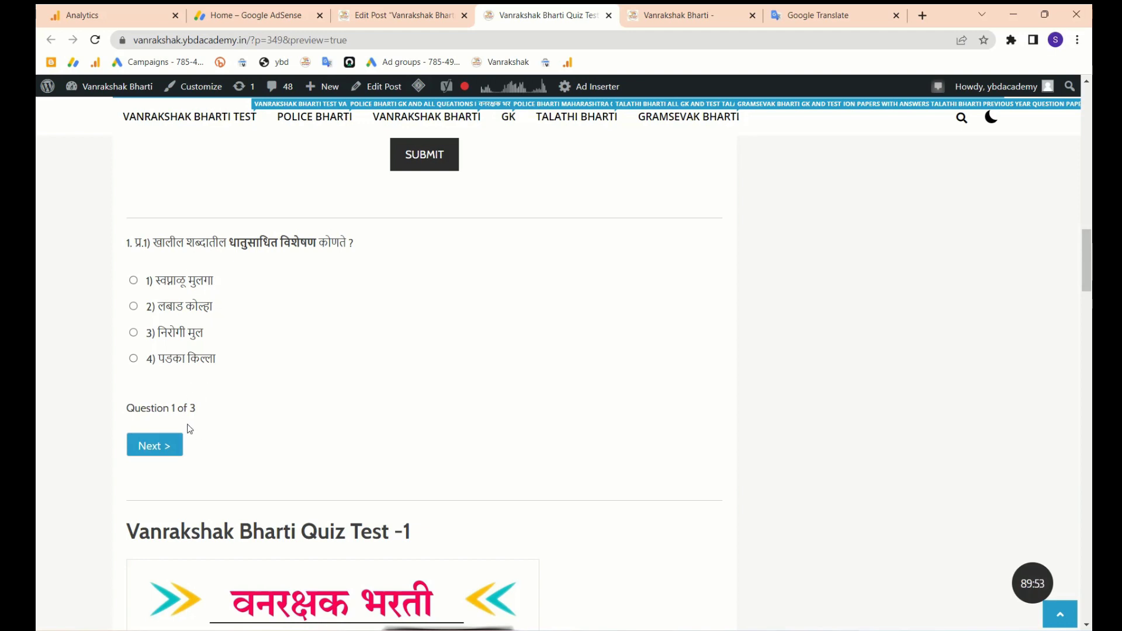
{"action": "left_click_drag", "start_coordinate": [169, 407], "coordinate": [206, 414]}
- Answer questions 1–3 with options 4, 1 and 3, submit for a 0 of 3 score, then reload
{"action": "left_click", "coordinate": [135, 308]}
{"action": "left_click", "coordinate": [134, 283]}
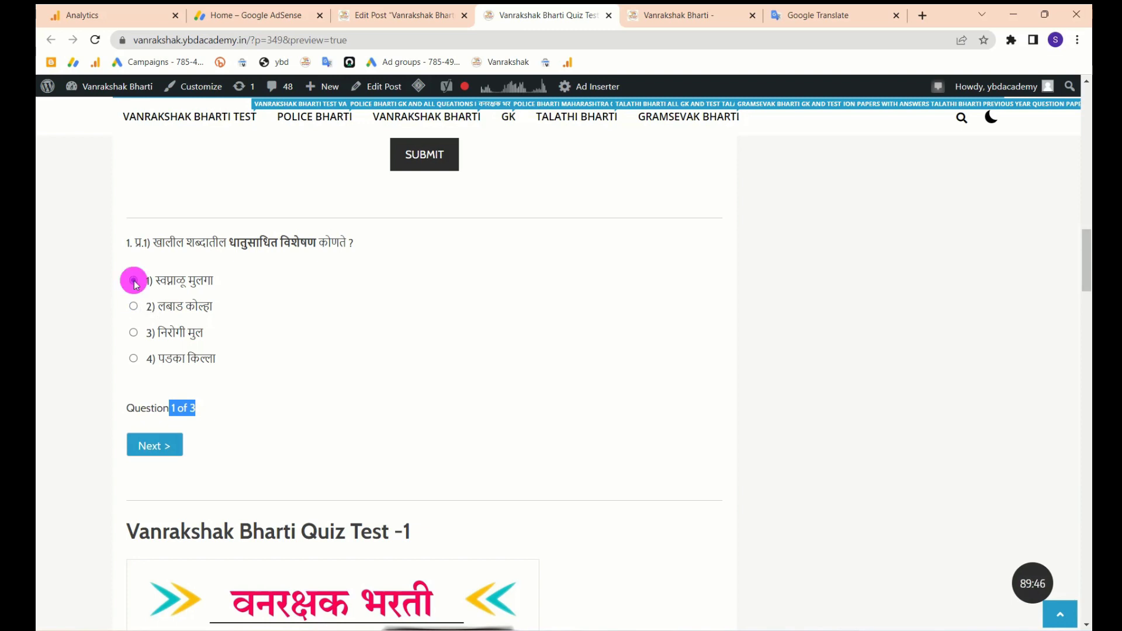
{"action": "left_click", "coordinate": [133, 359]}
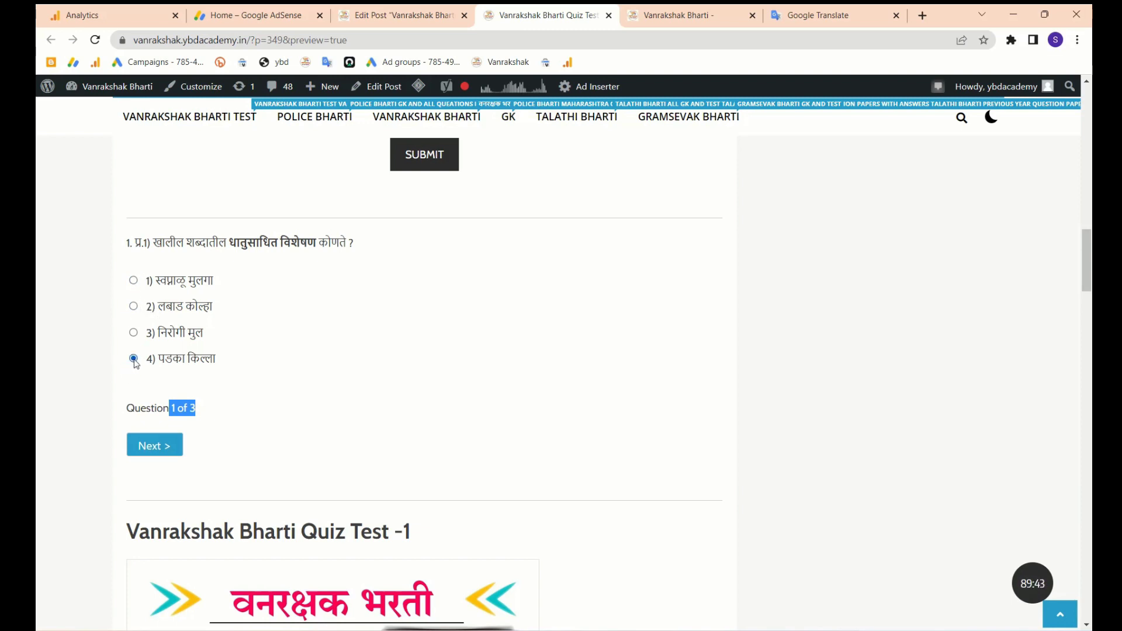
{"action": "left_click", "coordinate": [162, 446]}
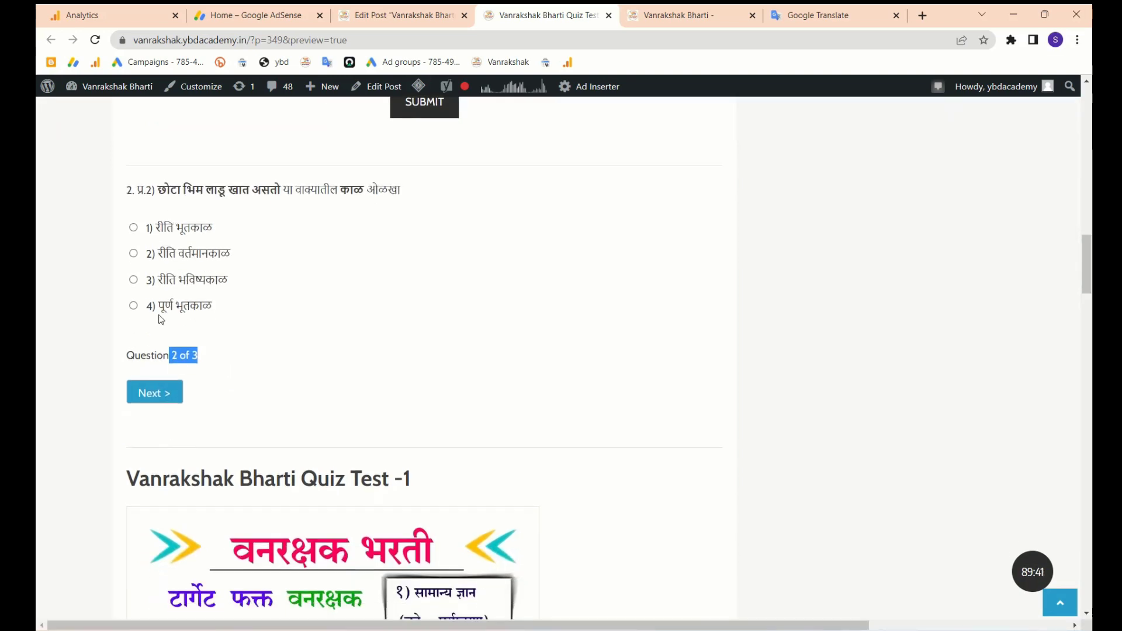
{"action": "left_click", "coordinate": [134, 230]}
{"action": "left_click", "coordinate": [159, 395]}
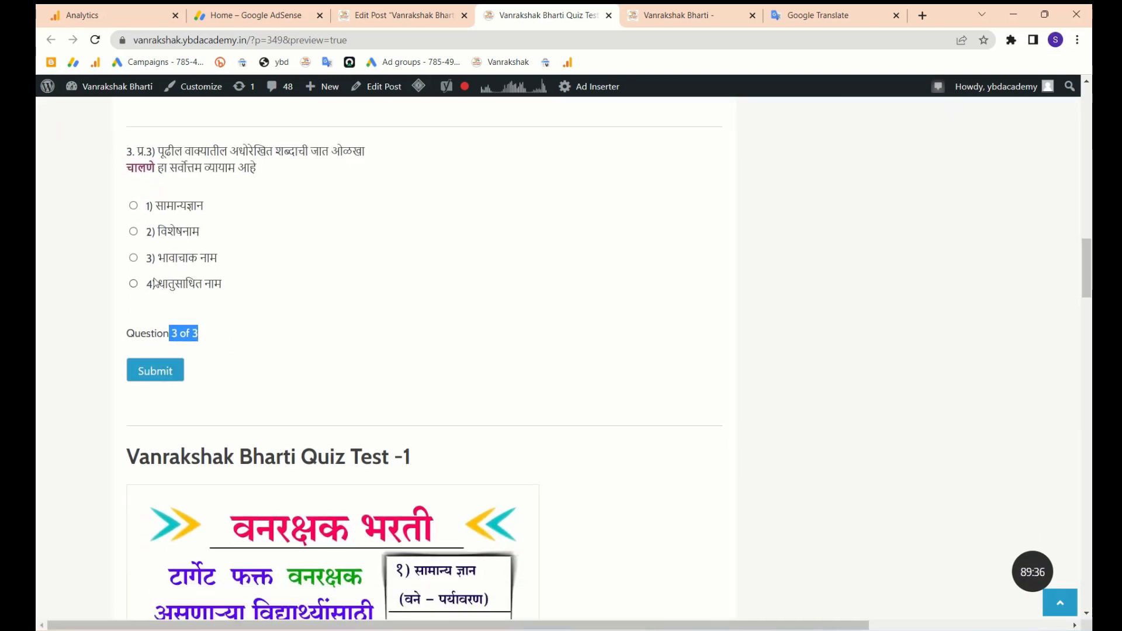
{"action": "left_click", "coordinate": [133, 259]}
{"action": "left_click", "coordinate": [157, 371]}
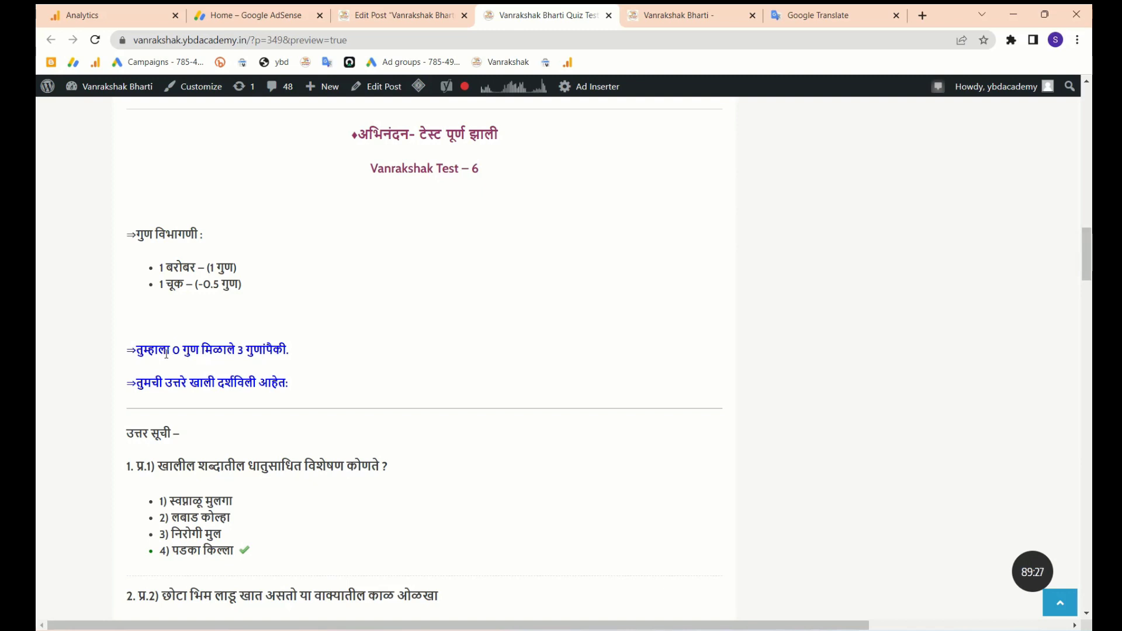
{"action": "scroll", "coordinate": [237, 440], "scroll_direction": "down", "scroll_amount": 5}
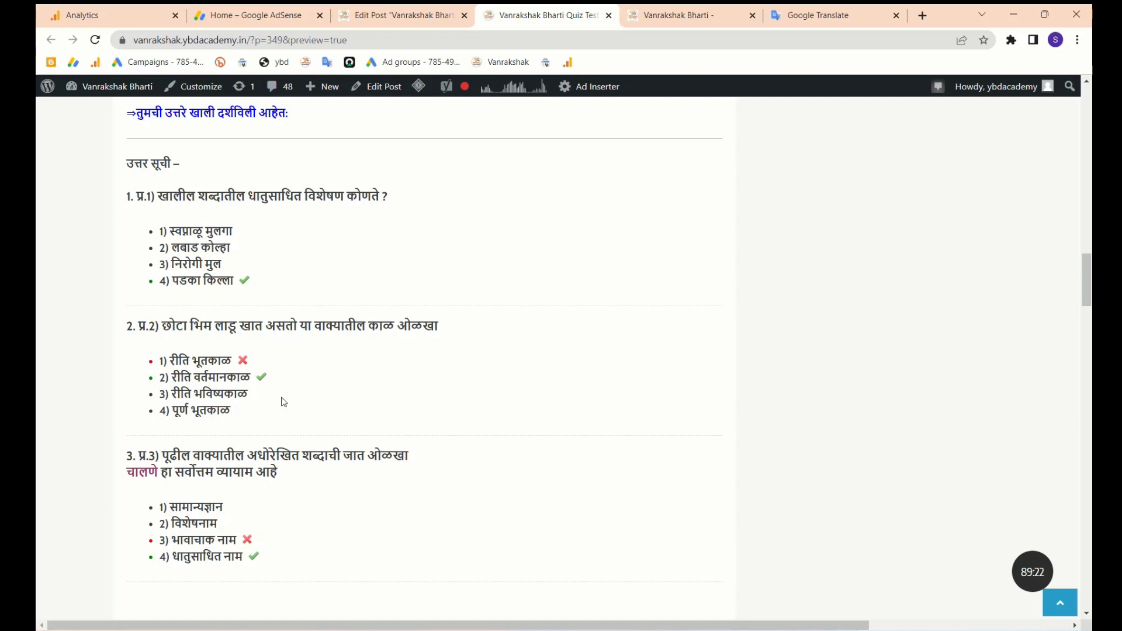
{"action": "scroll", "coordinate": [282, 433], "scroll_direction": "up", "scroll_amount": 2}
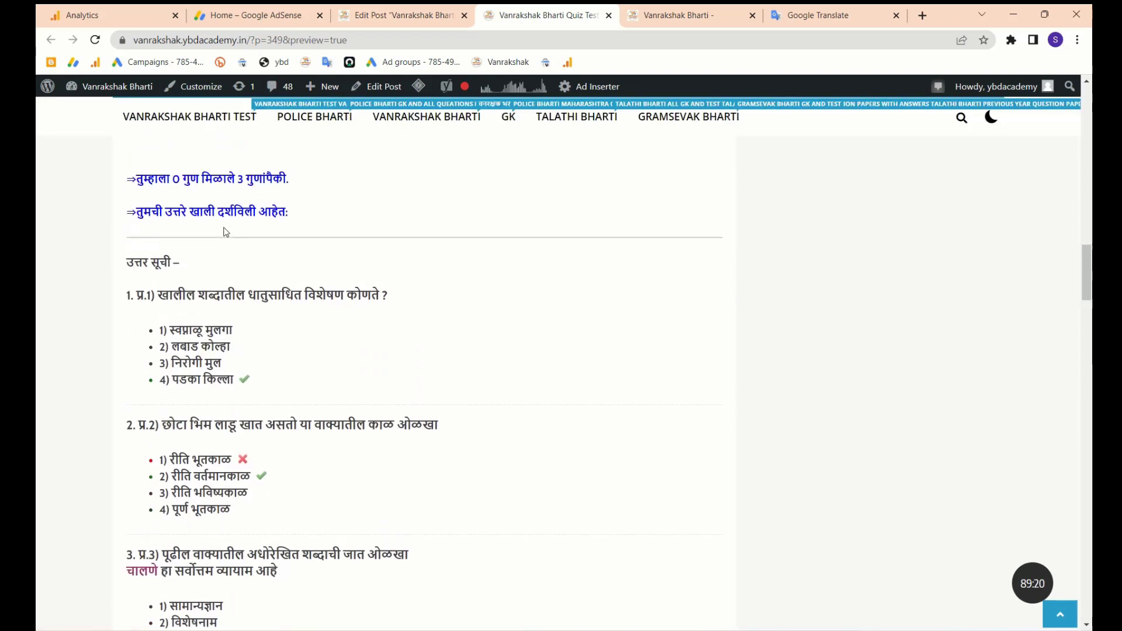
{"action": "scroll", "coordinate": [187, 202], "scroll_direction": "up", "scroll_amount": 4}
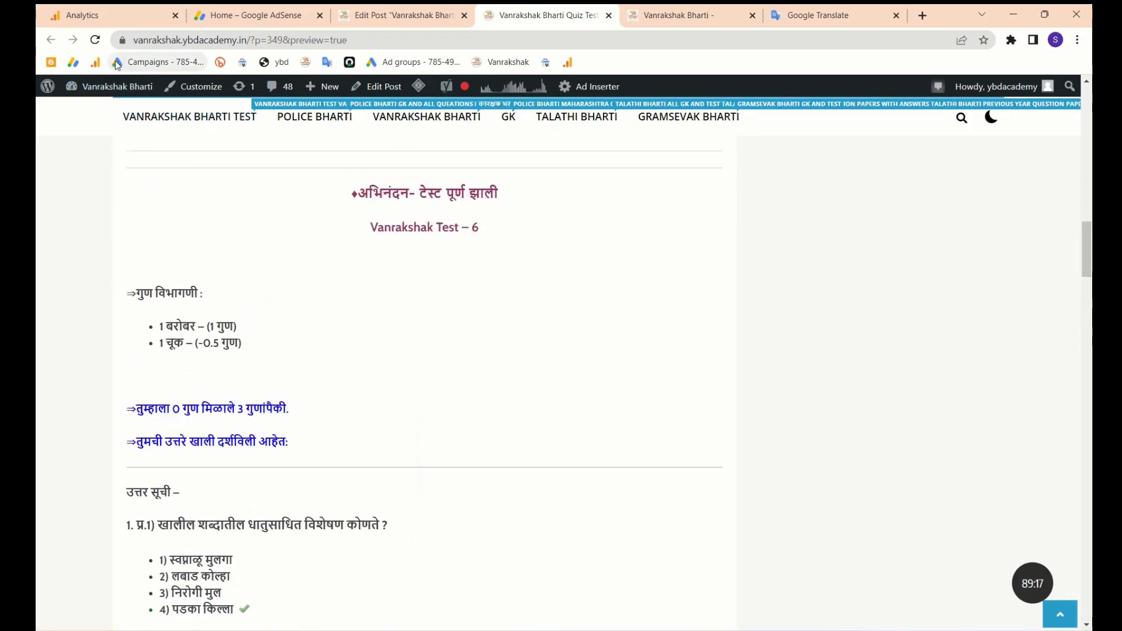
{"action": "left_click", "coordinate": [96, 40]}
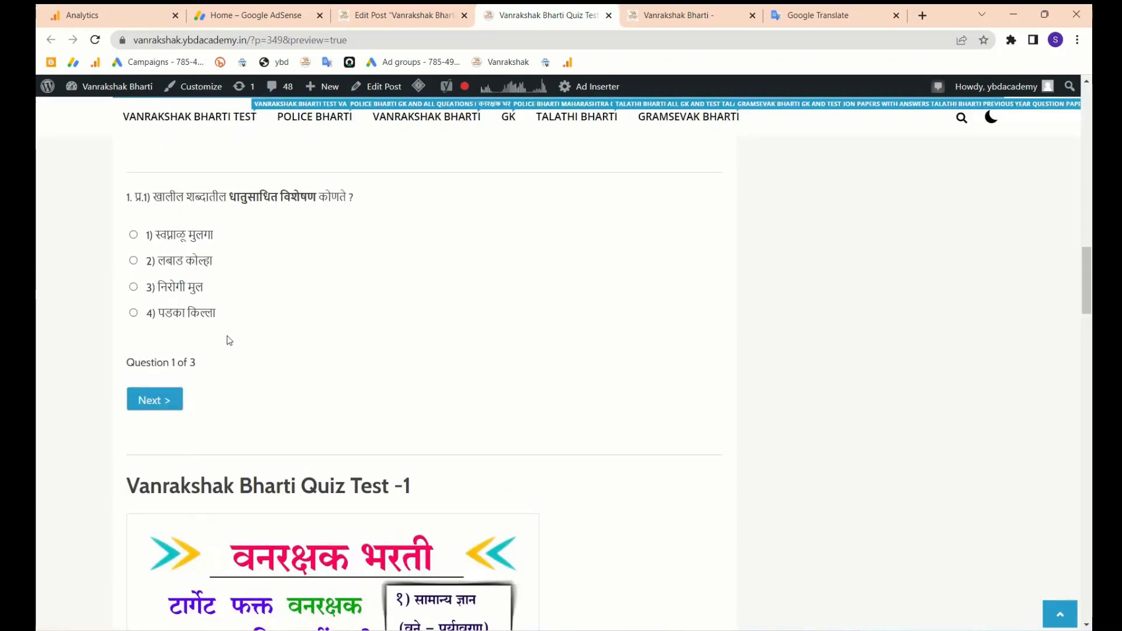
- Answer all three questions with option 3 and submit the quiz
{"action": "left_click", "coordinate": [134, 287]}
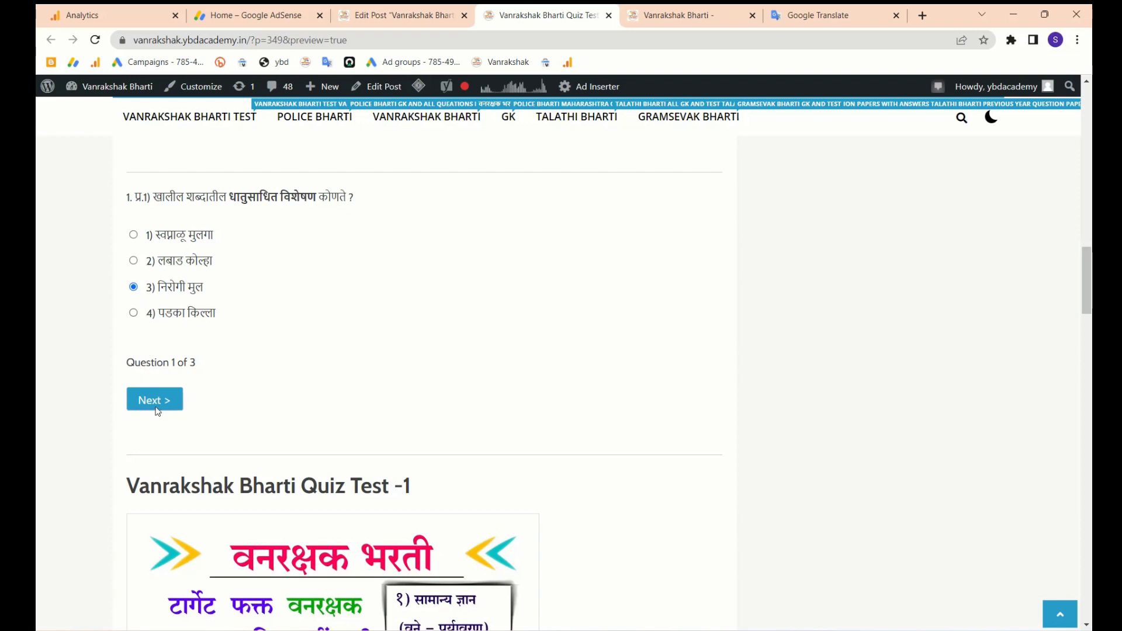
{"action": "left_click", "coordinate": [156, 401]}
{"action": "left_click", "coordinate": [134, 279]}
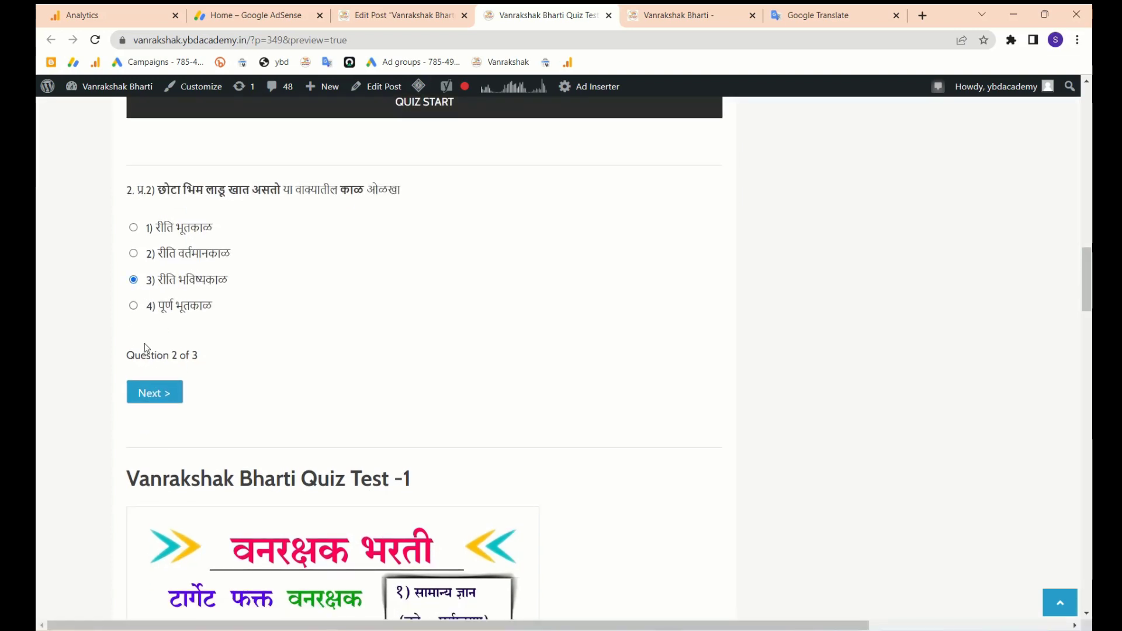
{"action": "left_click", "coordinate": [153, 387]}
{"action": "left_click", "coordinate": [133, 258]}
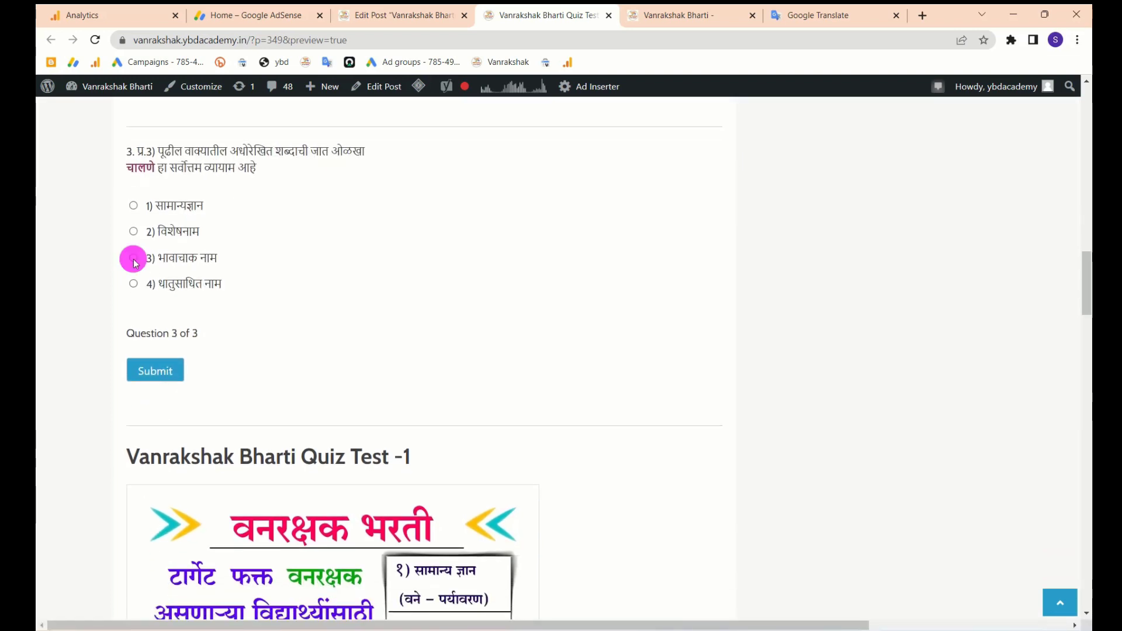
{"action": "left_click", "coordinate": [162, 372]}
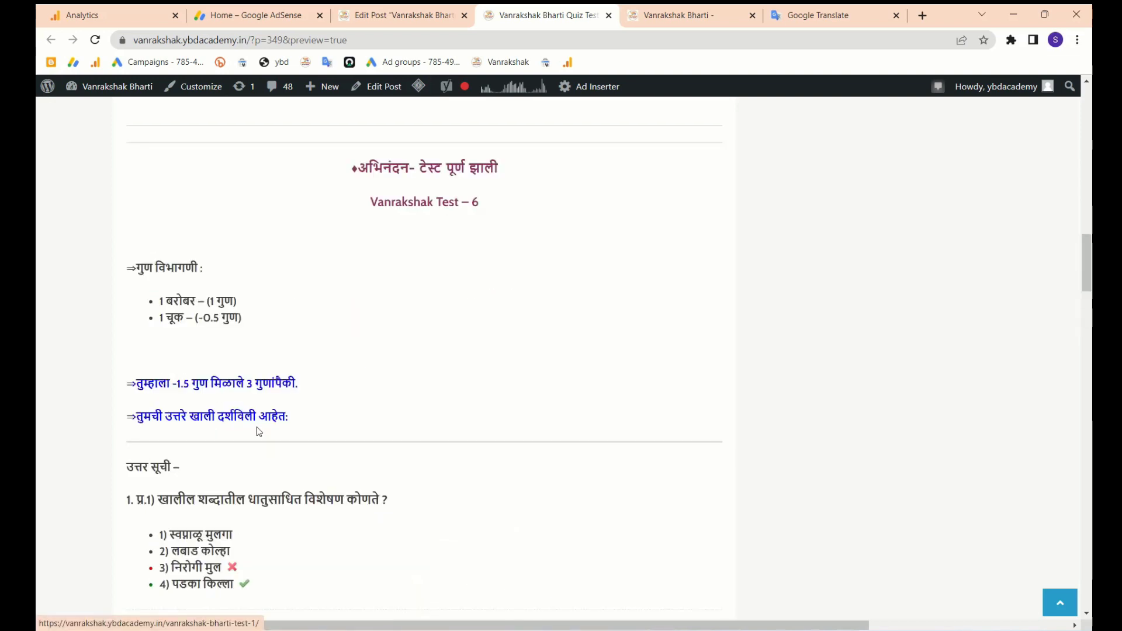
- Review the -1.5 score on the Vanrakshak Test – 6 results, then return to the post editor
{"action": "scroll", "coordinate": [179, 356], "scroll_direction": "up", "scroll_amount": 6}
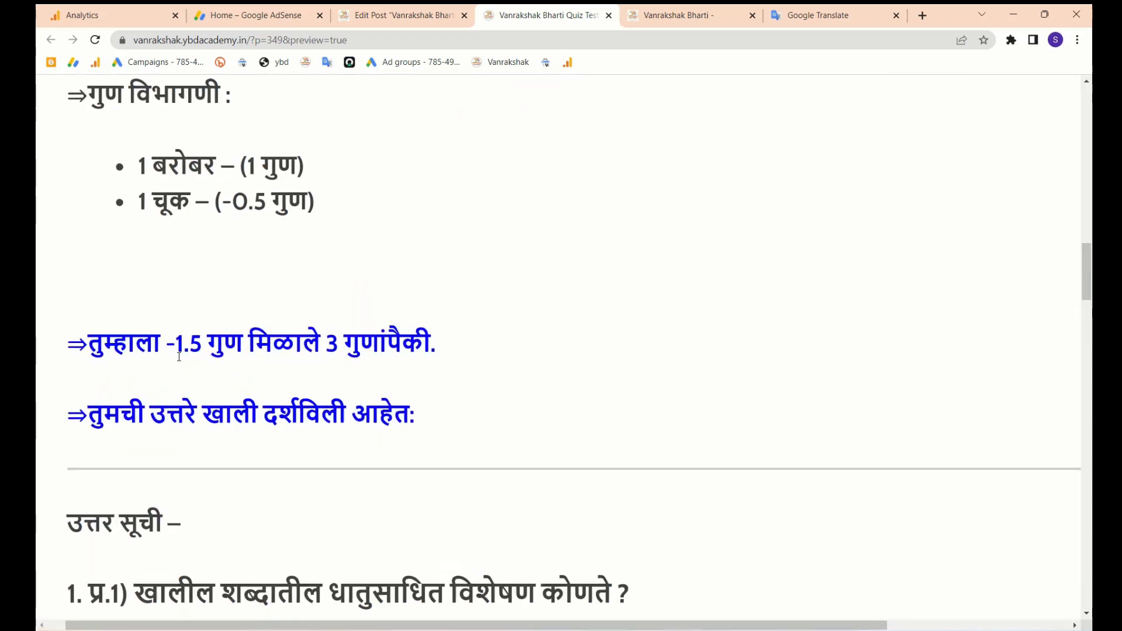
{"action": "left_click_drag", "start_coordinate": [166, 345], "coordinate": [211, 343]}
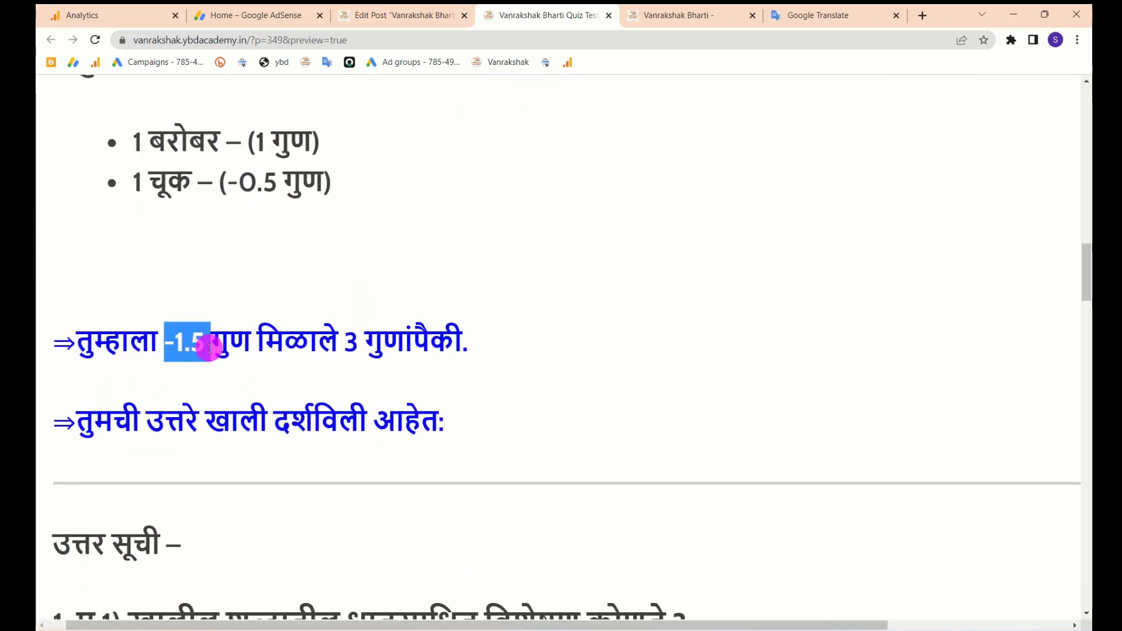
{"action": "scroll", "coordinate": [233, 389], "scroll_direction": "down", "scroll_amount": 5}
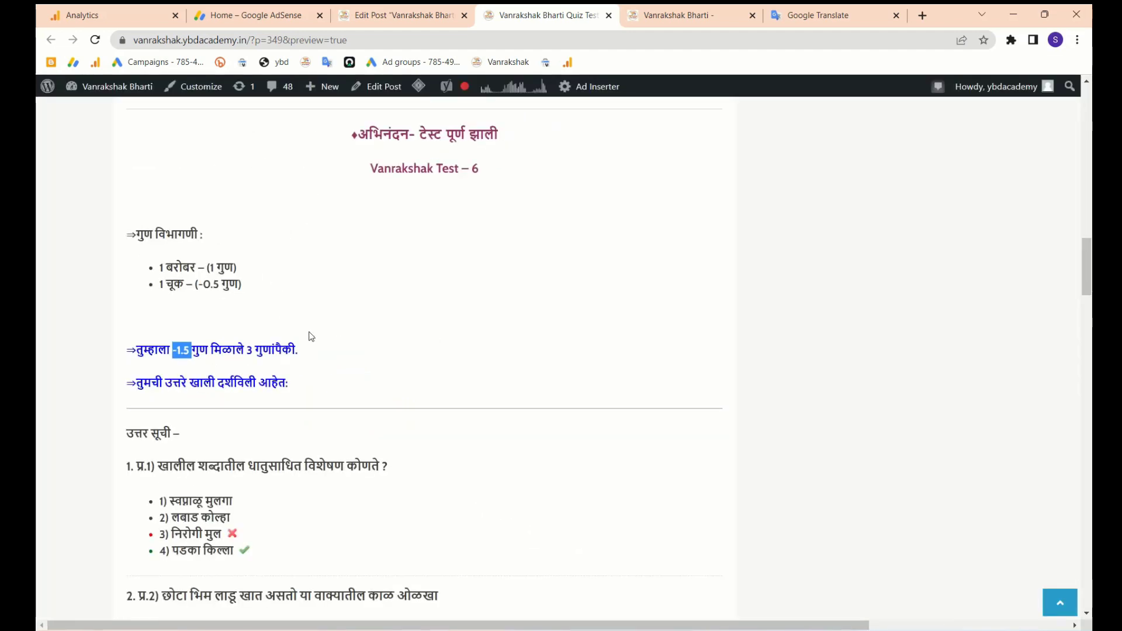
{"action": "scroll", "coordinate": [313, 353], "scroll_direction": "down", "scroll_amount": 1}
{"action": "scroll", "coordinate": [351, 328], "scroll_direction": "up", "scroll_amount": 1}
{"action": "left_click_drag", "start_coordinate": [381, 159], "coordinate": [508, 177]}
{"action": "scroll", "coordinate": [458, 379], "scroll_direction": "down", "scroll_amount": 6}
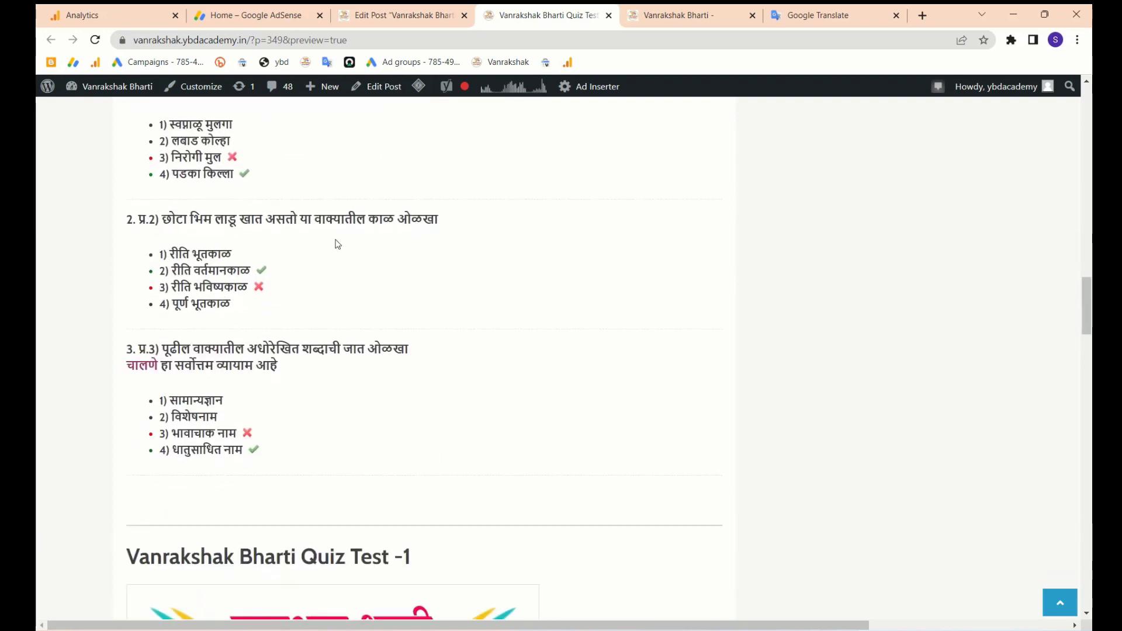
{"action": "scroll", "coordinate": [369, 234], "scroll_direction": "up", "scroll_amount": 5}
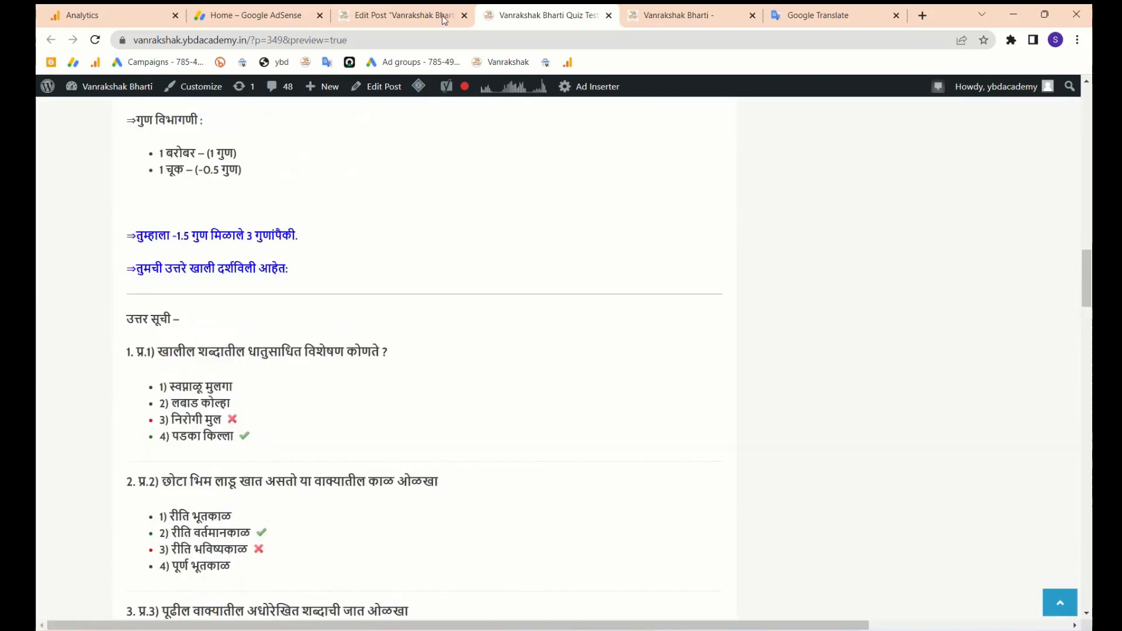
{"action": "left_click", "coordinate": [380, 12]}
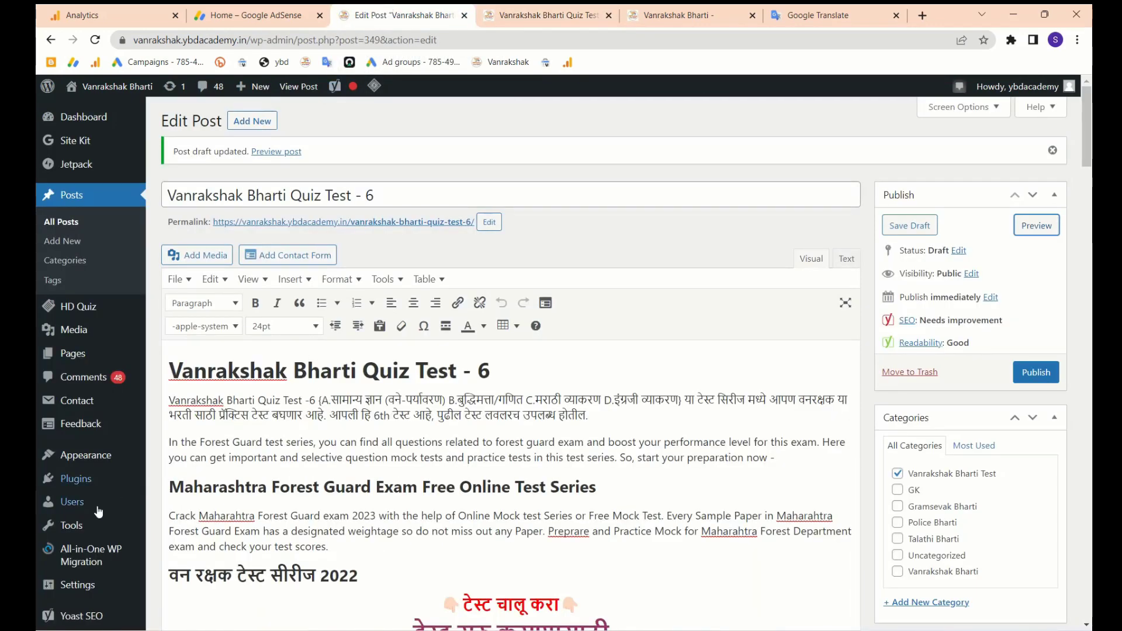
- Enable 'Show all questions on single page' for the Vanrakshak Test - 6 Watu quiz and save it
{"action": "scroll", "coordinate": [99, 512], "scroll_direction": "down", "scroll_amount": 4}
{"action": "mouse_move", "coordinate": [76, 546]}
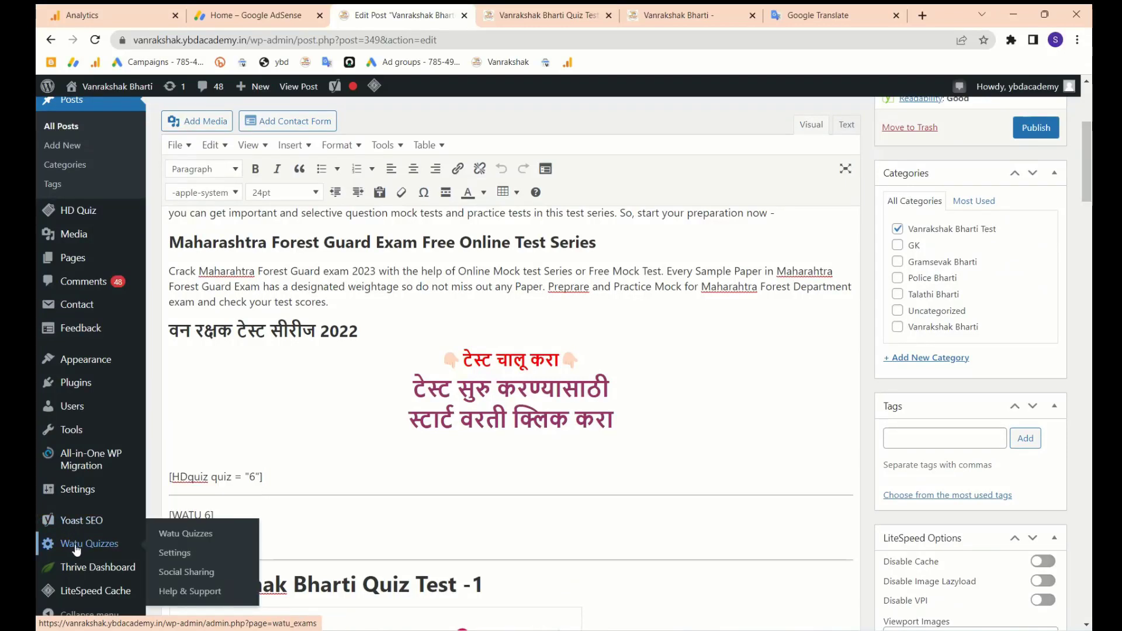
{"action": "left_click", "coordinate": [182, 533]}
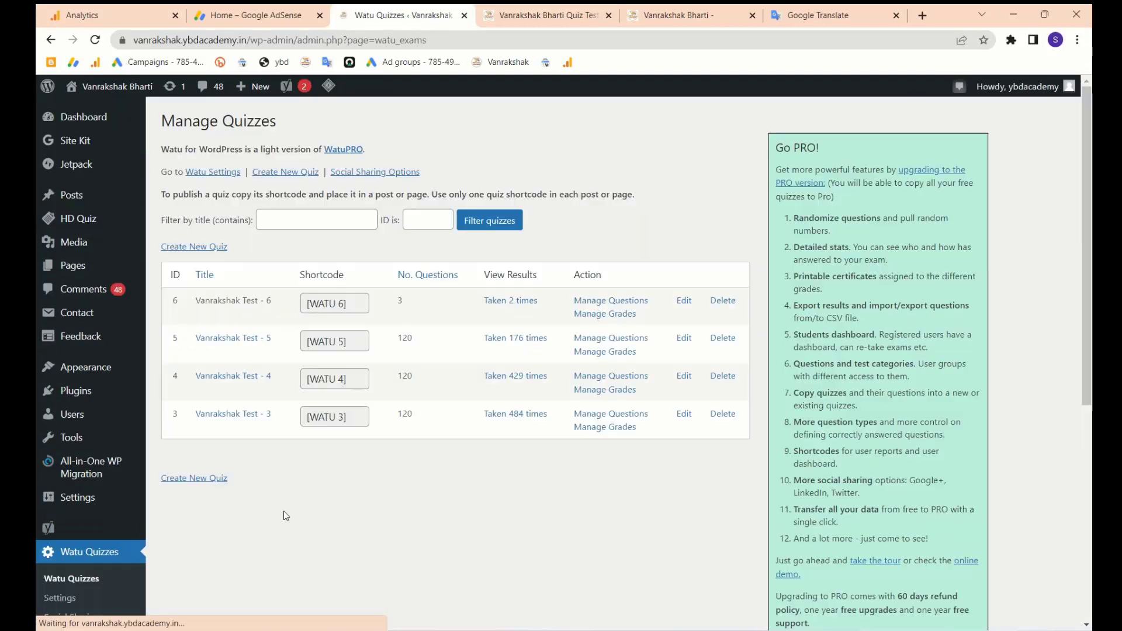
{"action": "left_click", "coordinate": [683, 301]}
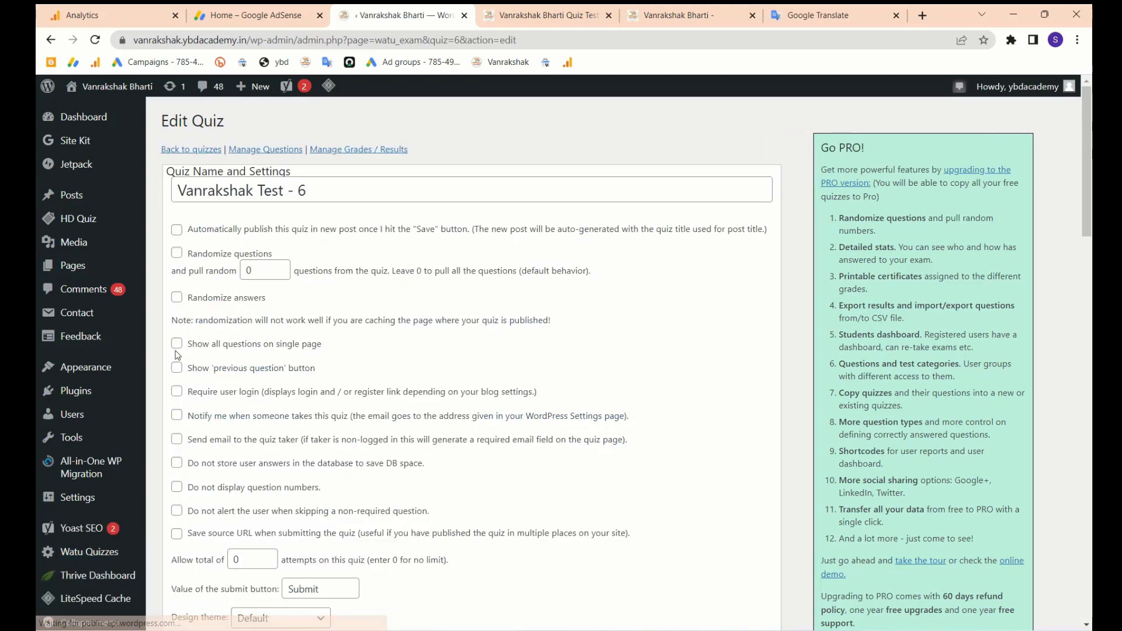
{"action": "left_click", "coordinate": [176, 344]}
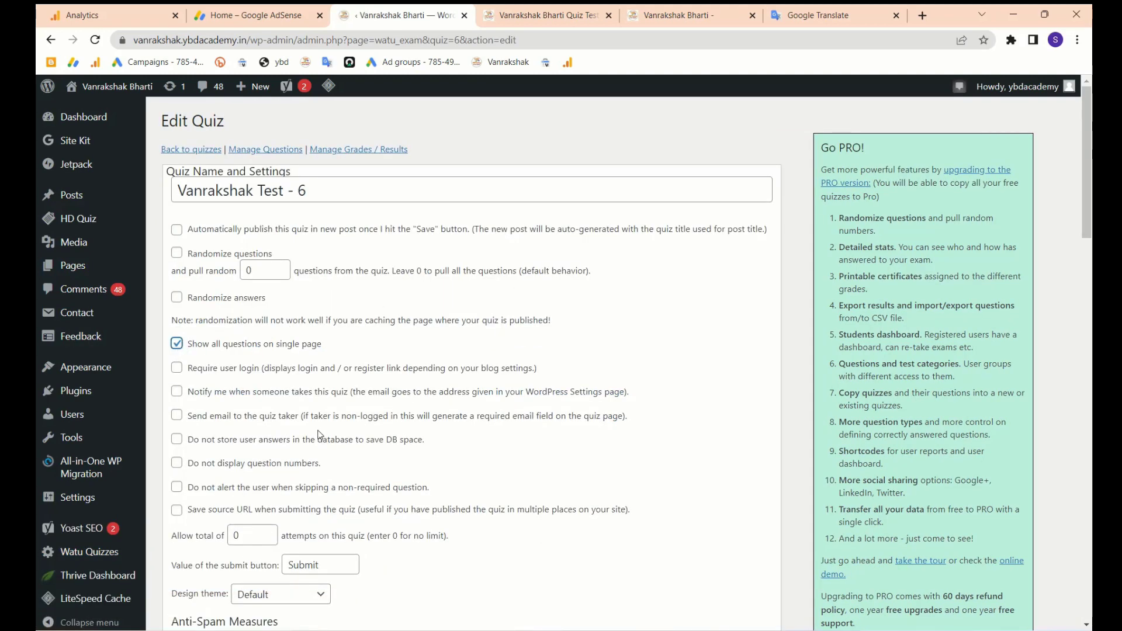
{"action": "scroll", "coordinate": [319, 435], "scroll_direction": "down", "scroll_amount": 20}
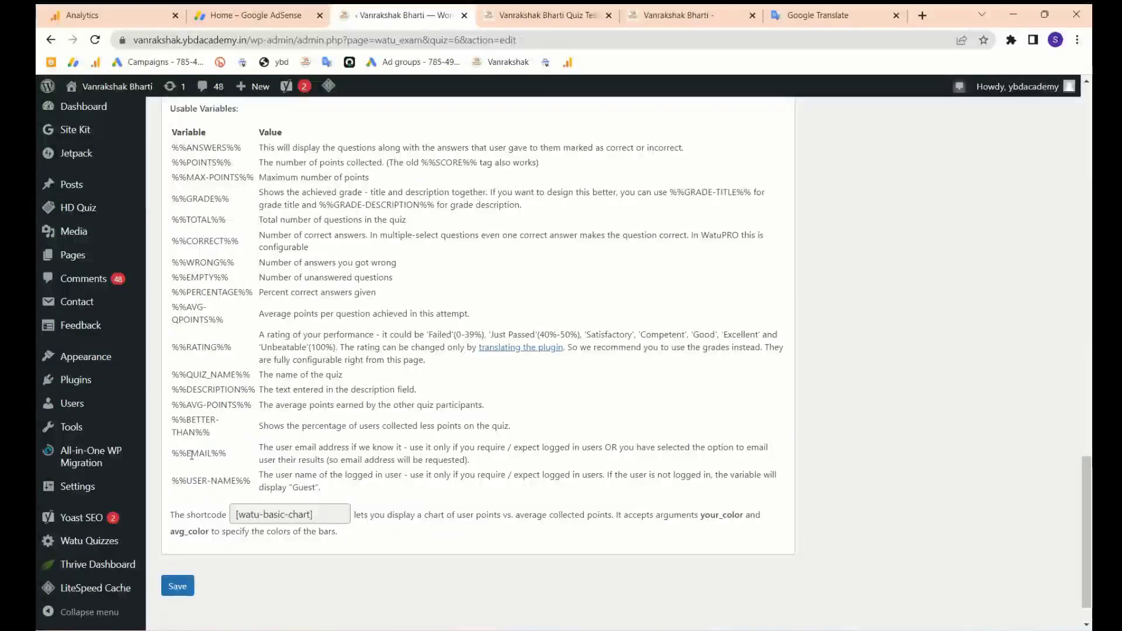
{"action": "left_click", "coordinate": [178, 587]}
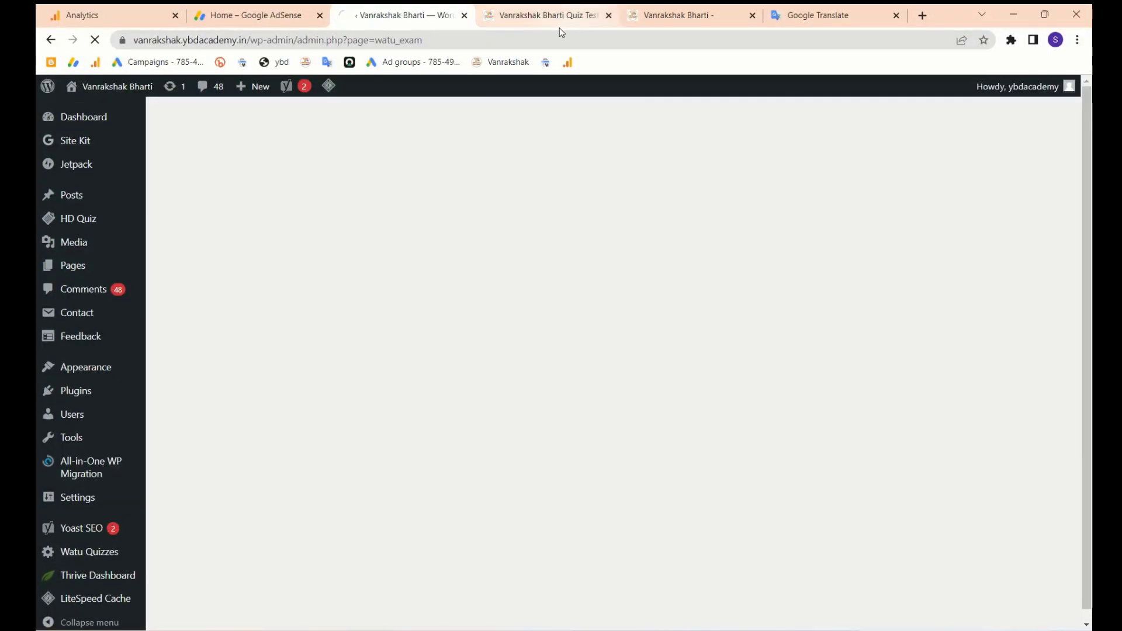
{"action": "left_click", "coordinate": [558, 23]}
- Reload the preview, answer question 3 with option 4 and submit for a 1 of 3 score
{"action": "left_click", "coordinate": [95, 42]}
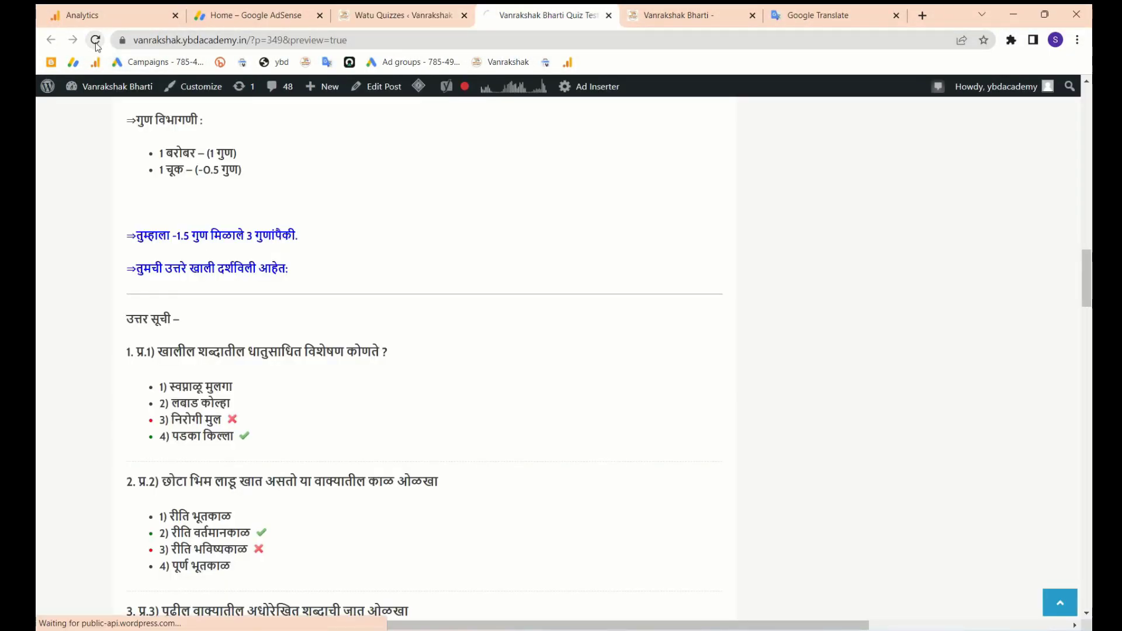
{"action": "scroll", "coordinate": [199, 269], "scroll_direction": "up", "scroll_amount": 3}
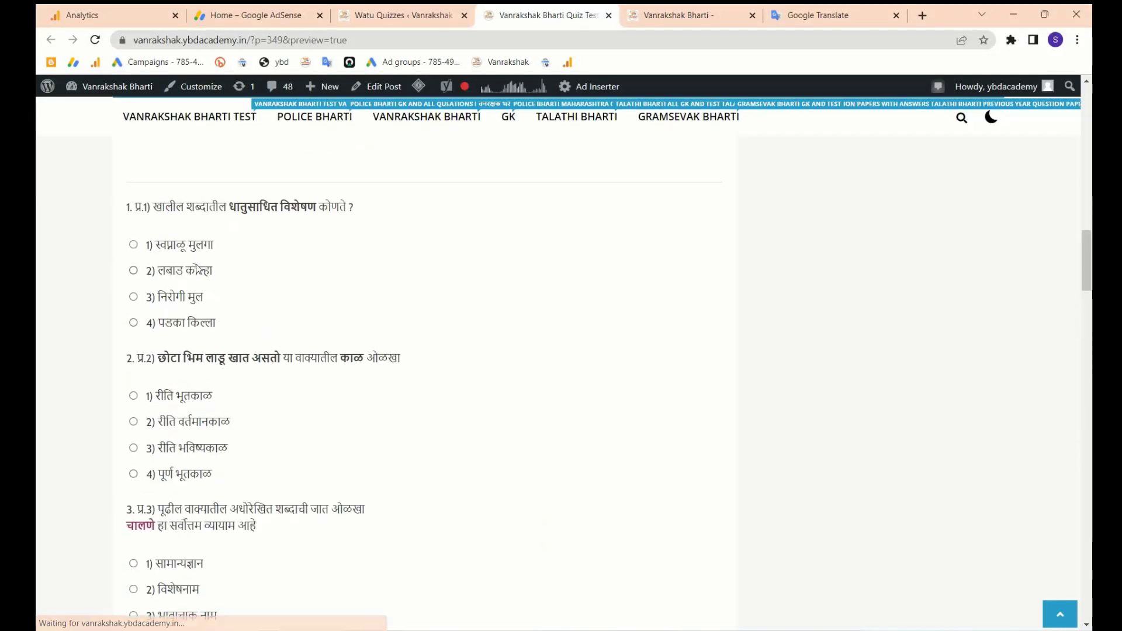
{"action": "scroll", "coordinate": [243, 396], "scroll_direction": "down", "scroll_amount": 2}
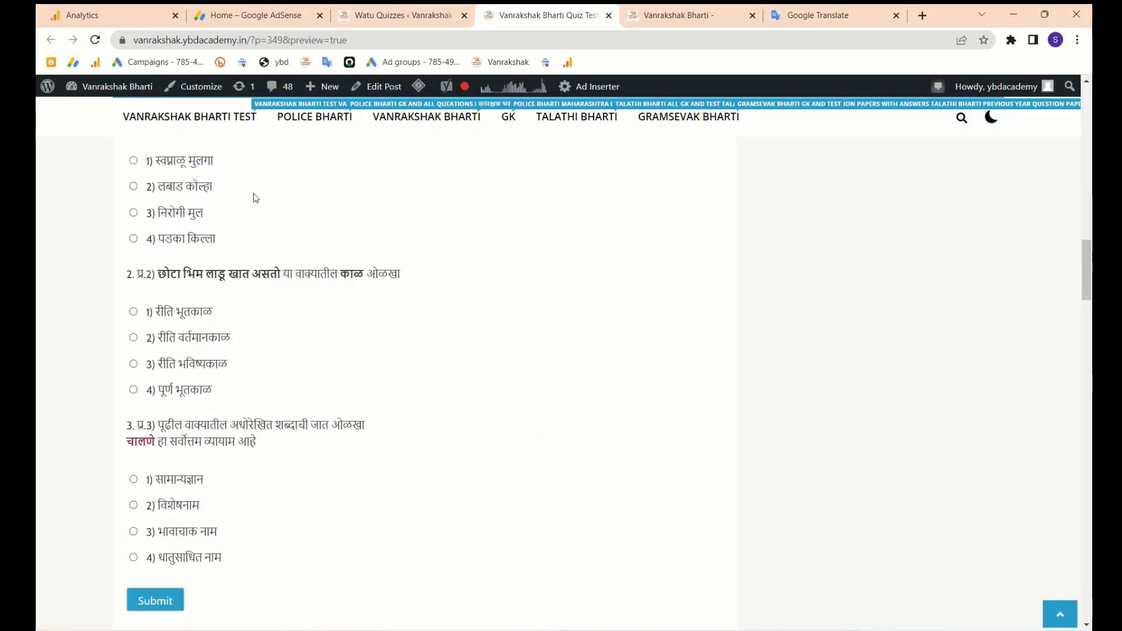
{"action": "scroll", "coordinate": [162, 579], "scroll_direction": "down", "scroll_amount": 2}
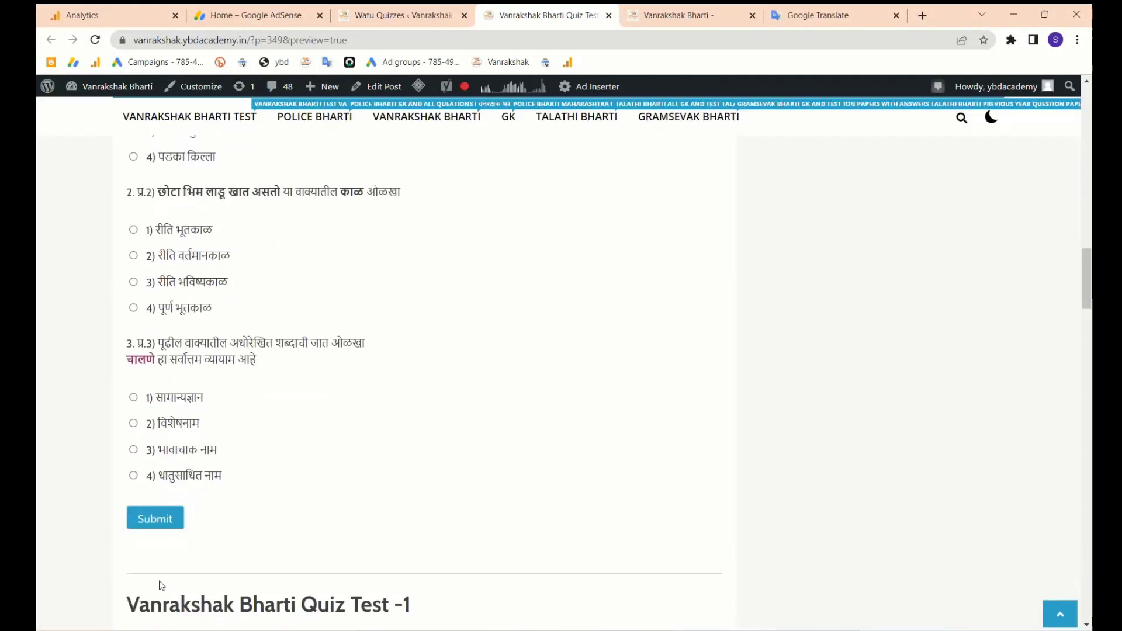
{"action": "left_click", "coordinate": [133, 476]}
{"action": "left_click", "coordinate": [149, 518]}
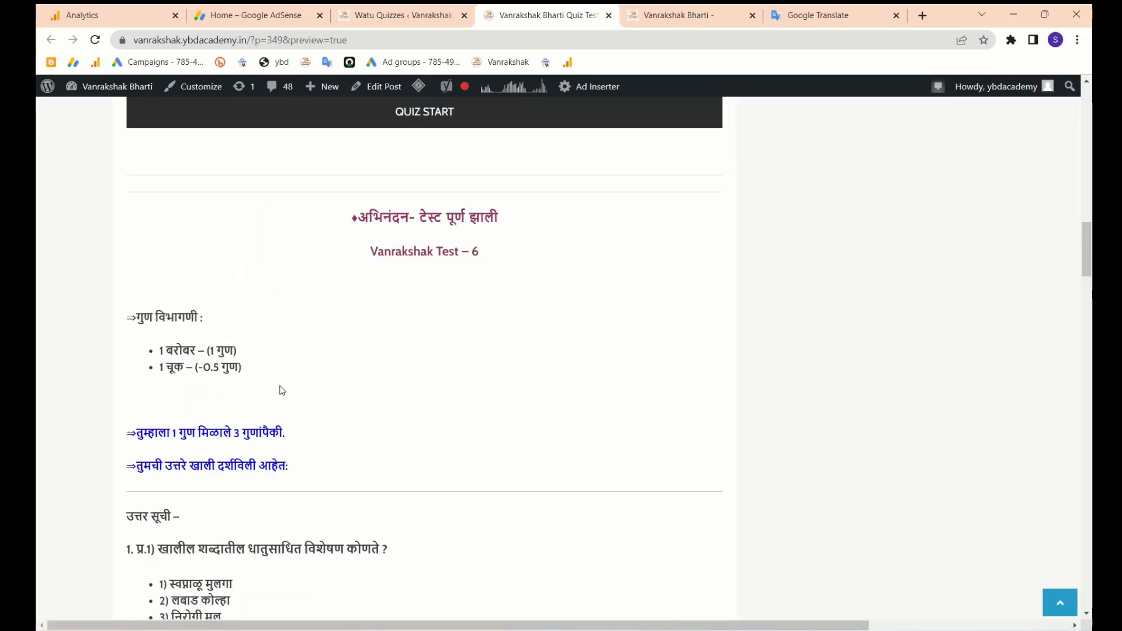
{"action": "scroll", "coordinate": [314, 467], "scroll_direction": "down", "scroll_amount": 6}
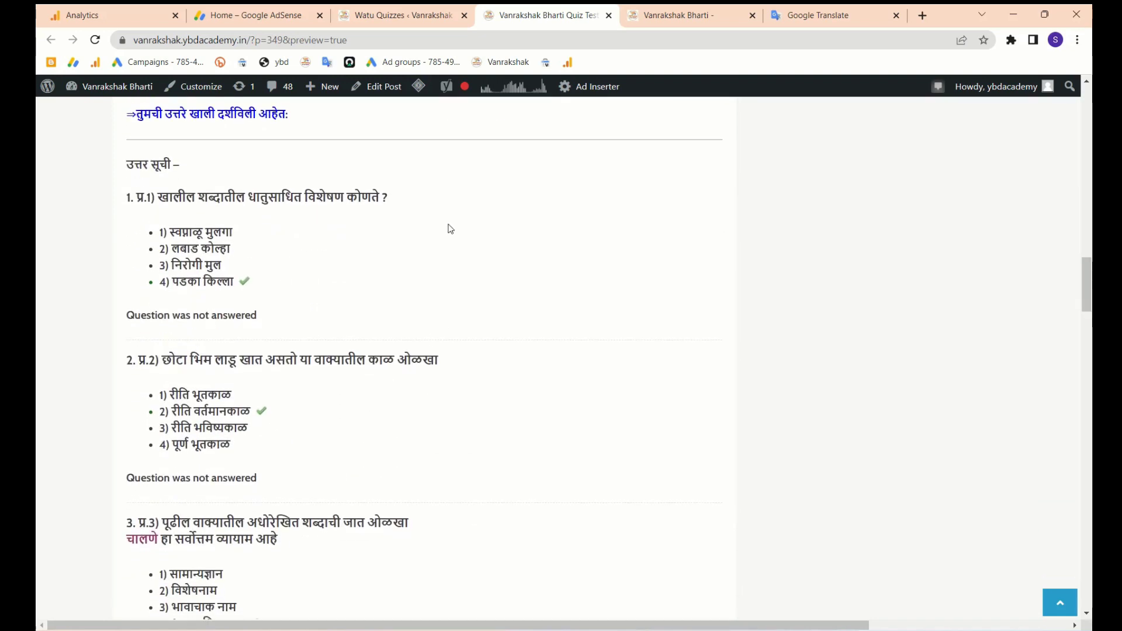
{"action": "left_click", "coordinate": [404, 15]}
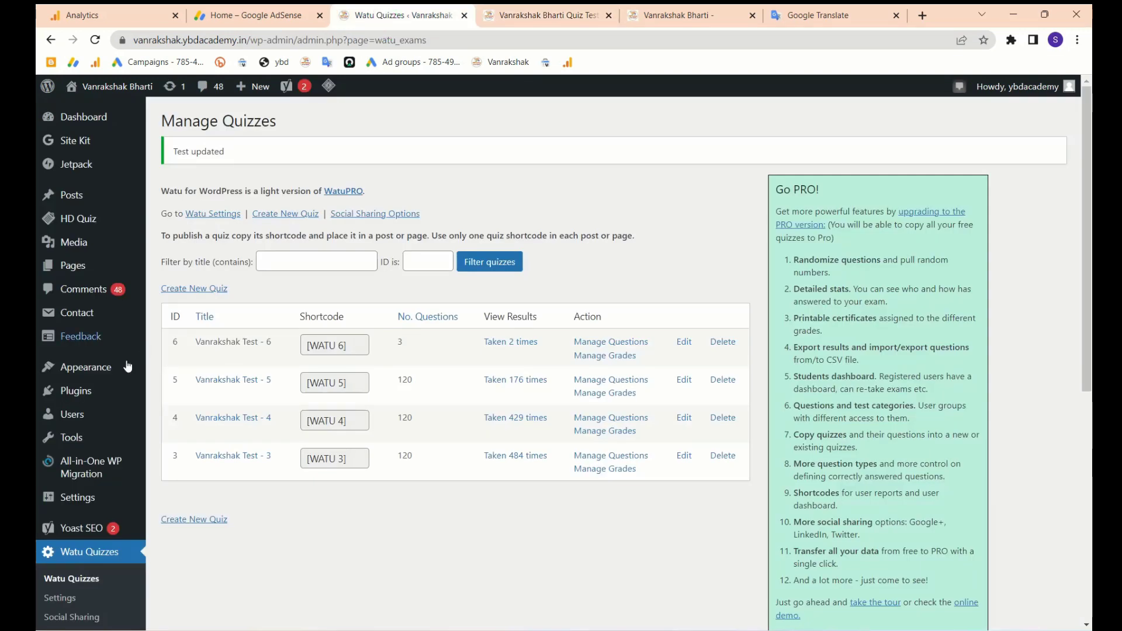
- Open the protected Vanrakshak Bharti Quiz Test -2 post from the homepage and enter its password
{"action": "mouse_move", "coordinate": [91, 425]}
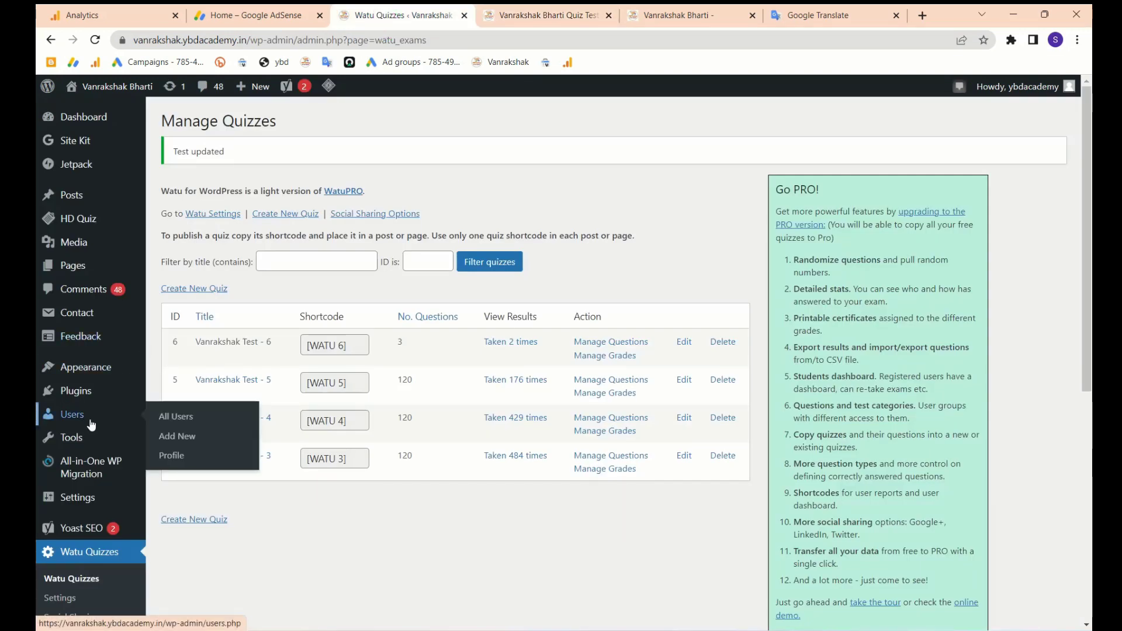
{"action": "mouse_move", "coordinate": [81, 222]}
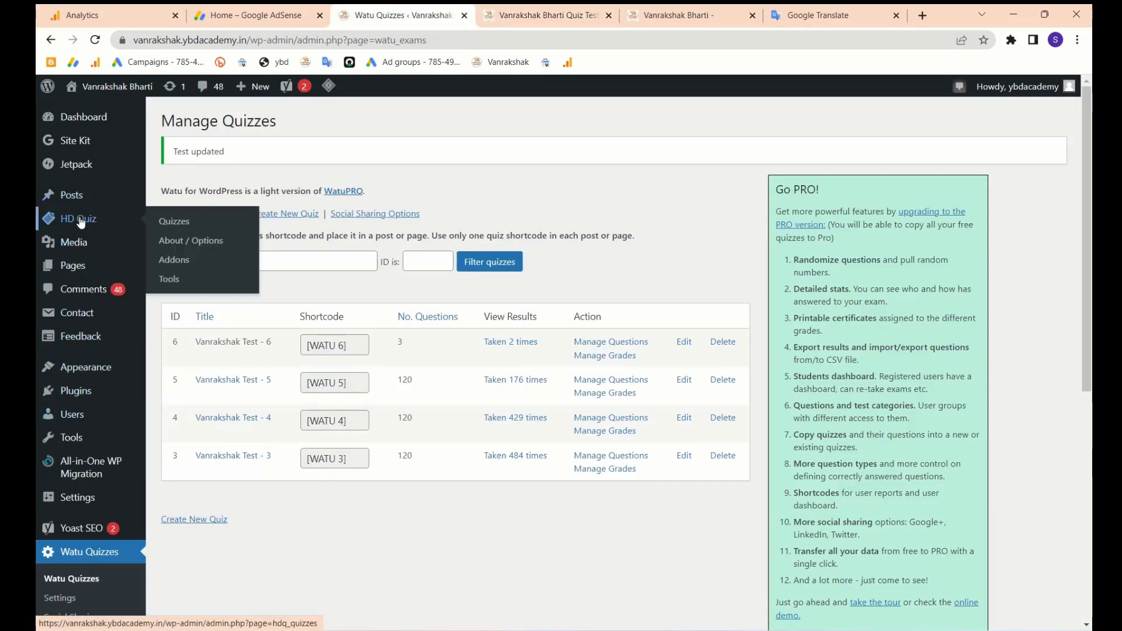
{"action": "left_click", "coordinate": [673, 15]}
{"action": "scroll", "coordinate": [745, 374], "scroll_direction": "down", "scroll_amount": 4}
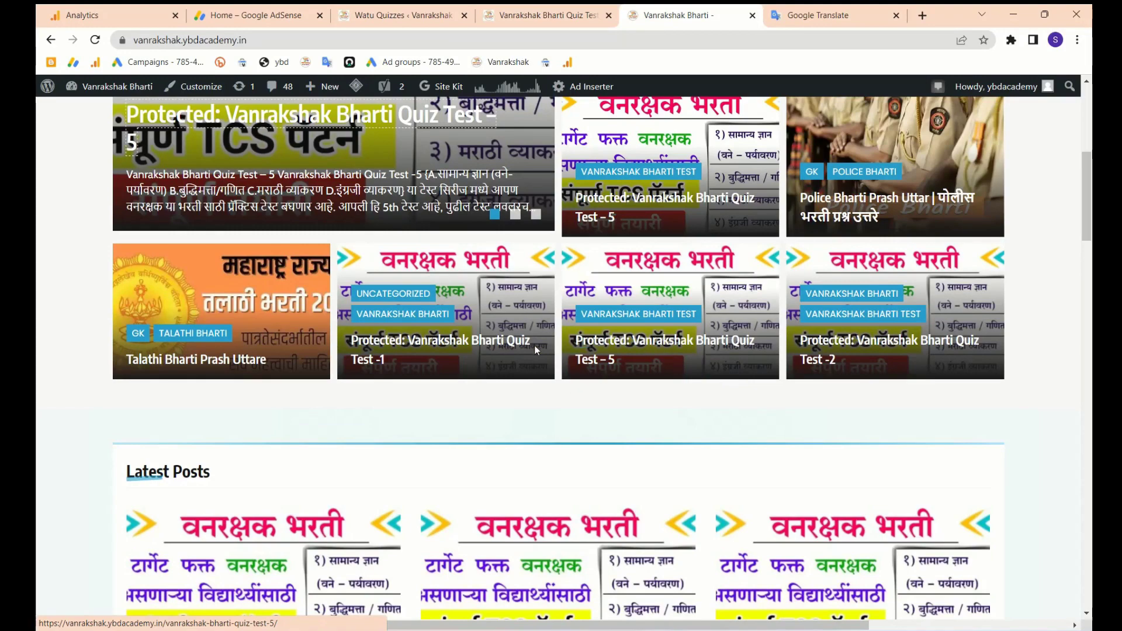
{"action": "left_click", "coordinate": [877, 338]}
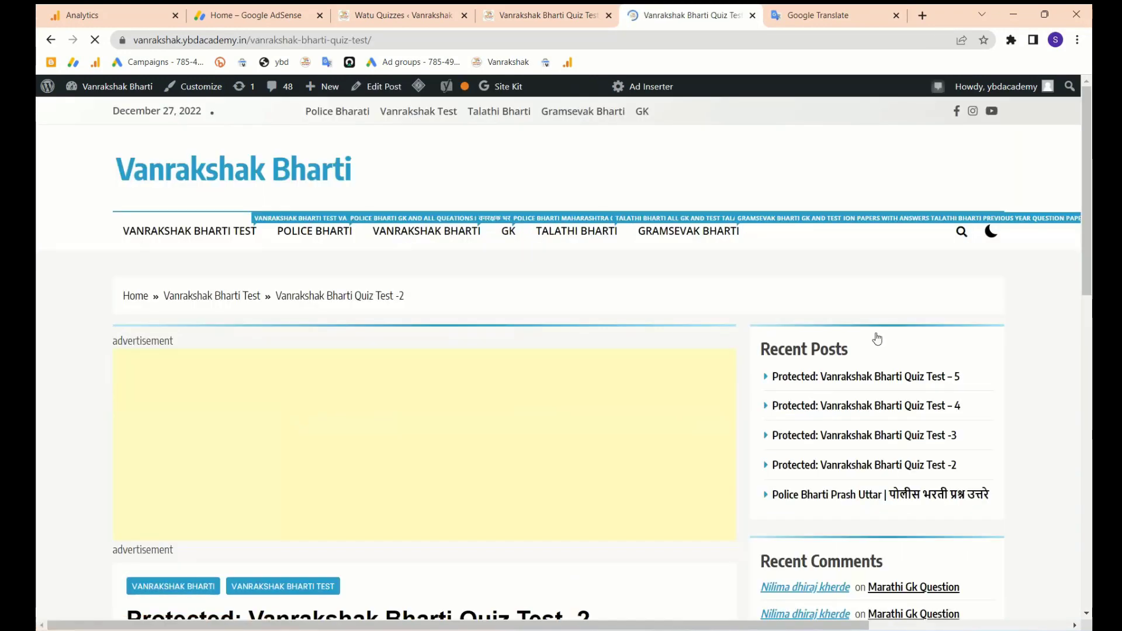
{"action": "scroll", "coordinate": [877, 338], "scroll_direction": "down", "scroll_amount": 8}
{"action": "scroll", "coordinate": [877, 338], "scroll_direction": "down", "scroll_amount": 3}
{"action": "scroll", "coordinate": [599, 403], "scroll_direction": "up", "scroll_amount": 5}
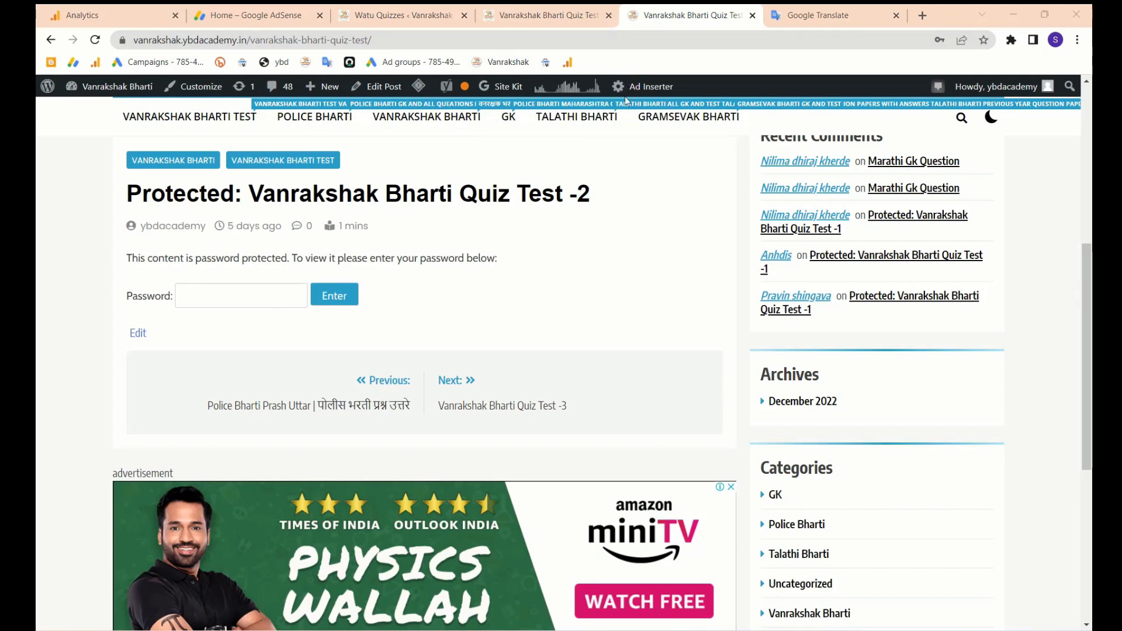
{"action": "left_click", "coordinate": [241, 296]}
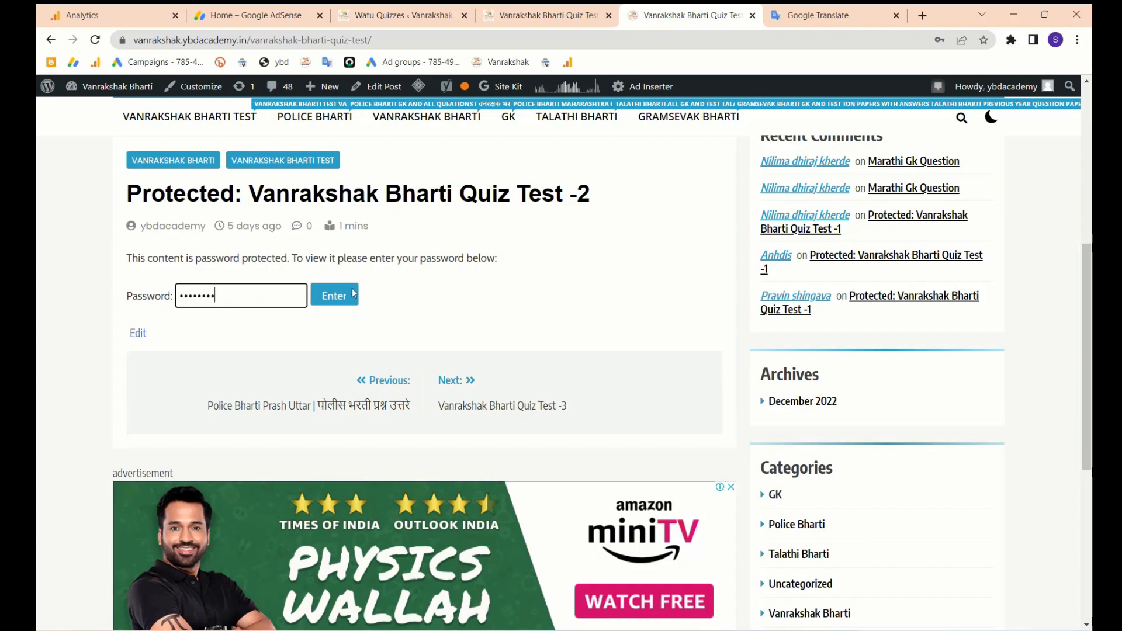
- Unlock the Quiz Test -2 post with its password and decline the browser's password update
{"action": "left_click", "coordinate": [334, 296]}
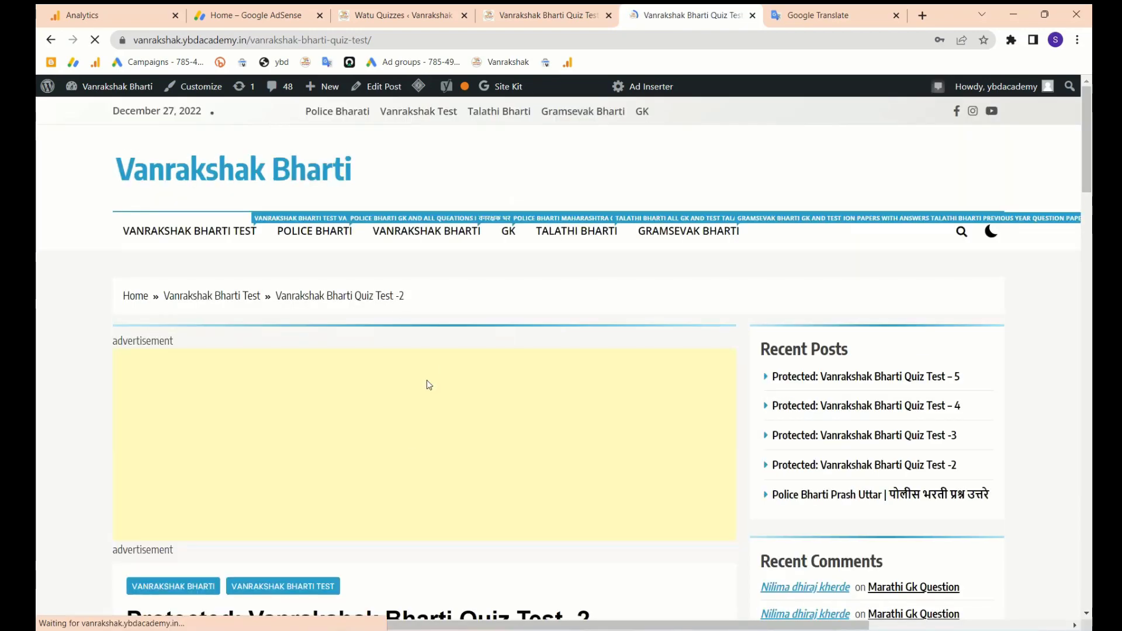
{"action": "scroll", "coordinate": [409, 409], "scroll_direction": "down", "scroll_amount": 12}
{"action": "scroll", "coordinate": [408, 433], "scroll_direction": "up", "scroll_amount": 14}
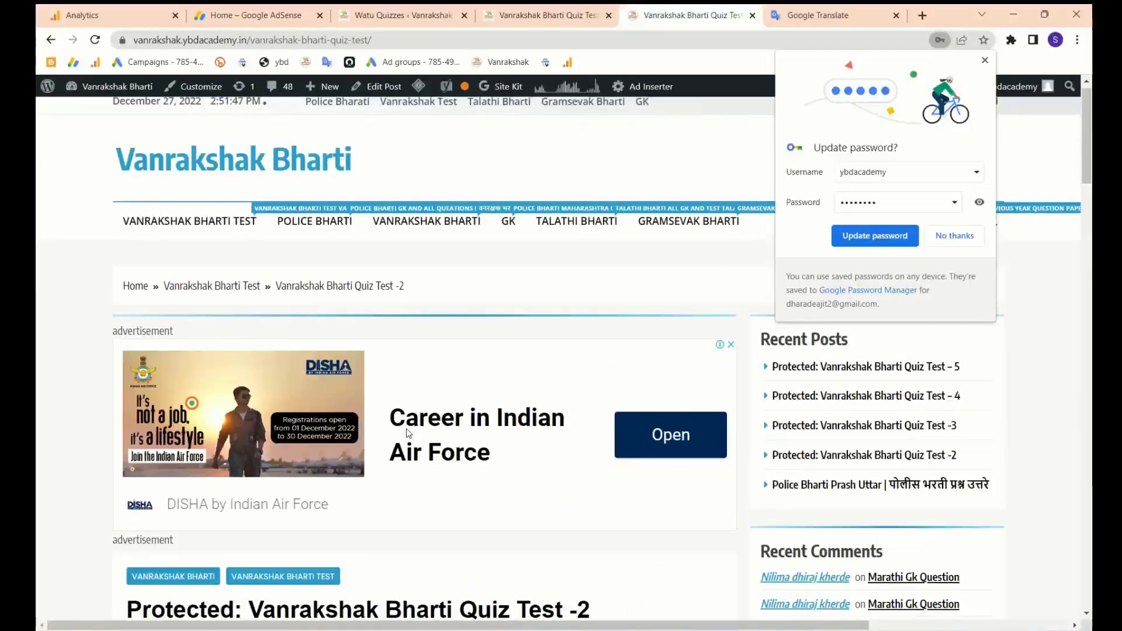
{"action": "scroll", "coordinate": [407, 433], "scroll_direction": "down", "scroll_amount": 13}
{"action": "left_click", "coordinate": [954, 235]}
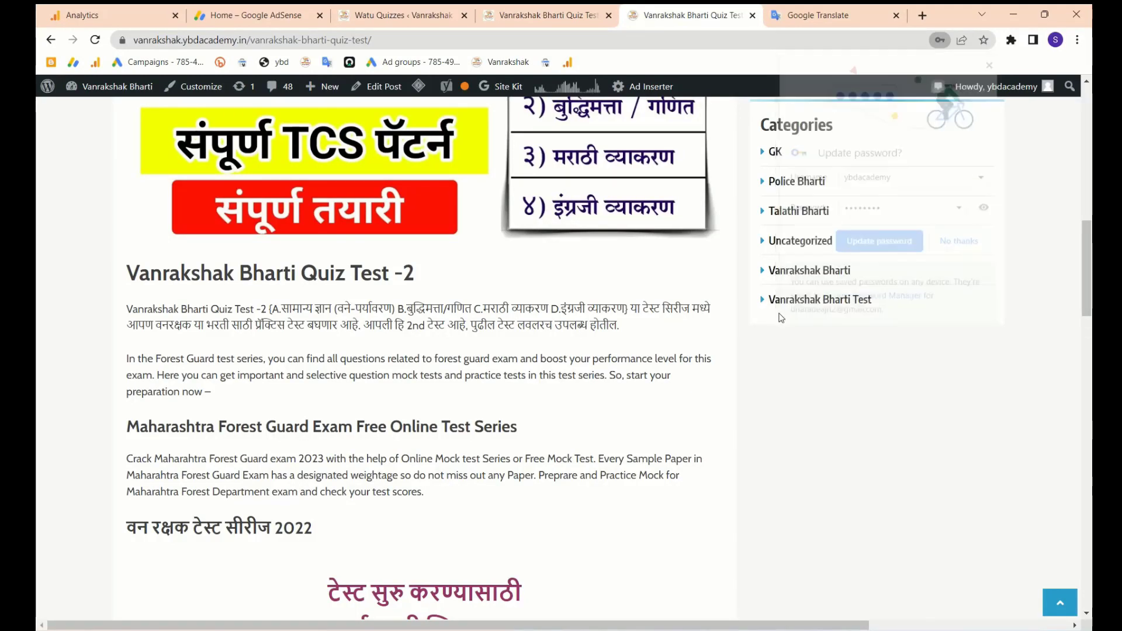
{"action": "scroll", "coordinate": [725, 416], "scroll_direction": "down", "scroll_amount": 2}
{"action": "scroll", "coordinate": [557, 438], "scroll_direction": "up", "scroll_amount": 1}
{"action": "scroll", "coordinate": [557, 438], "scroll_direction": "down", "scroll_amount": 8}
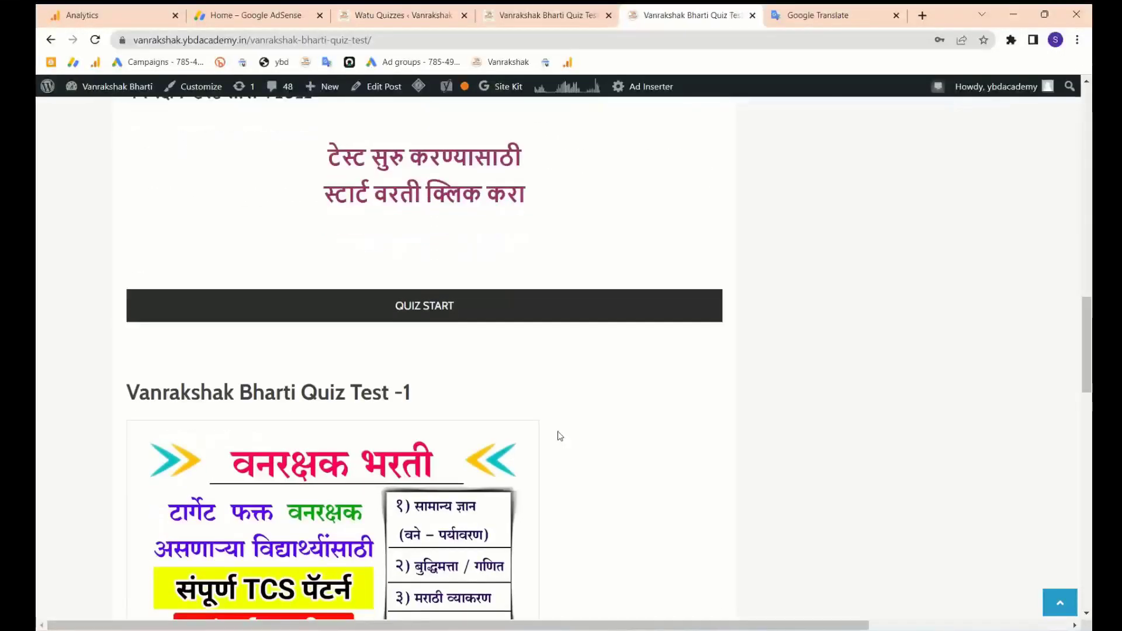
{"action": "scroll", "coordinate": [557, 437], "scroll_direction": "up", "scroll_amount": 2}
- Start the Quiz Test -2 quiz and choose option 3 for questions 2, 3 and 4
{"action": "left_click", "coordinate": [434, 253]}
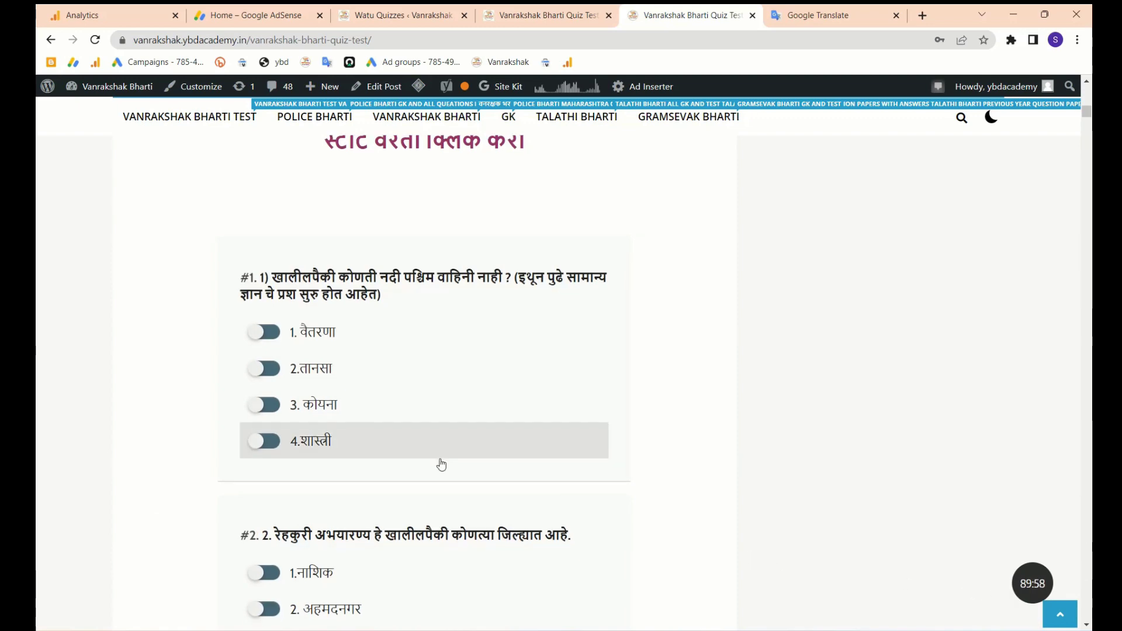
{"action": "scroll", "coordinate": [441, 463], "scroll_direction": "down", "scroll_amount": 6}
{"action": "left_click", "coordinate": [259, 255]}
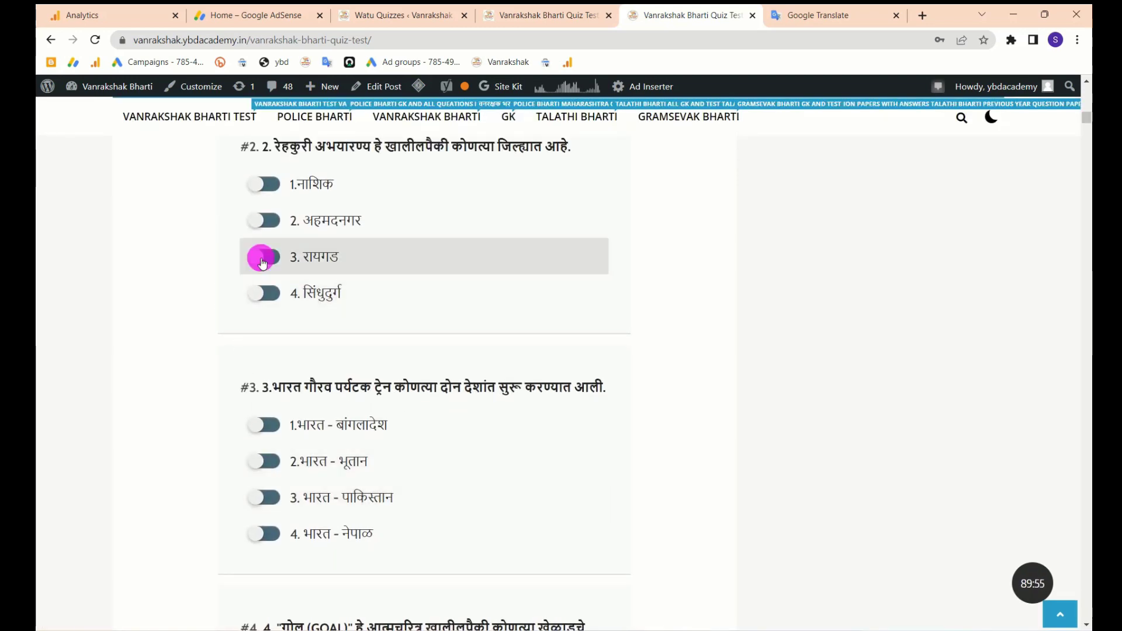
{"action": "scroll", "coordinate": [266, 369], "scroll_direction": "down", "scroll_amount": 2}
{"action": "left_click", "coordinate": [269, 379]}
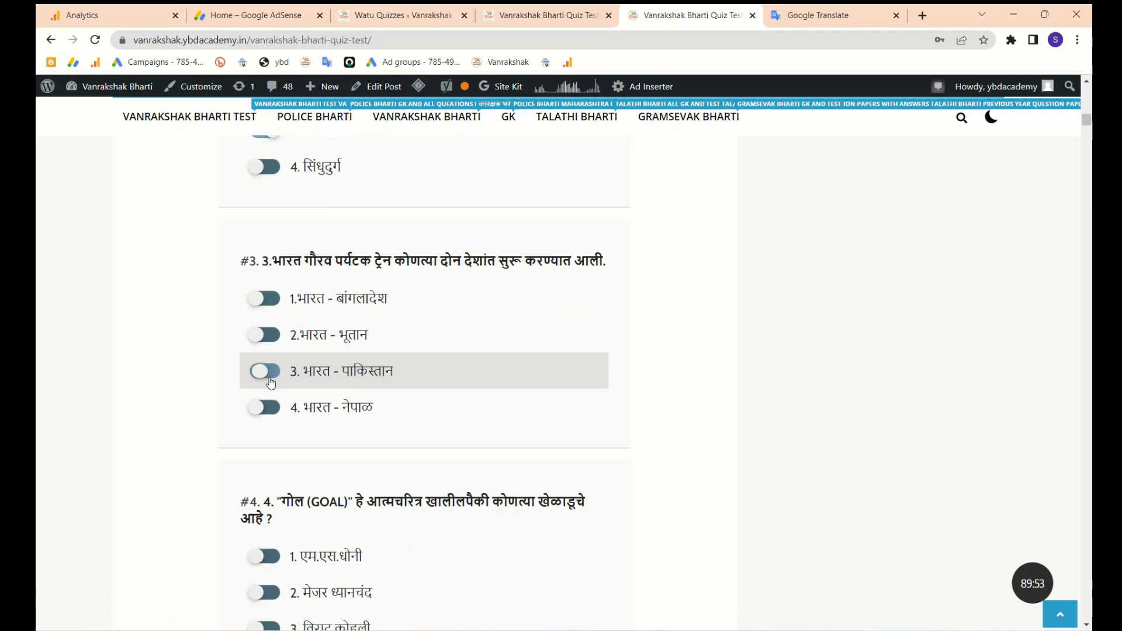
{"action": "scroll", "coordinate": [269, 375], "scroll_direction": "down", "scroll_amount": 7}
{"action": "left_click", "coordinate": [268, 219]}
{"action": "scroll", "coordinate": [269, 210], "scroll_direction": "down", "scroll_amount": 5}
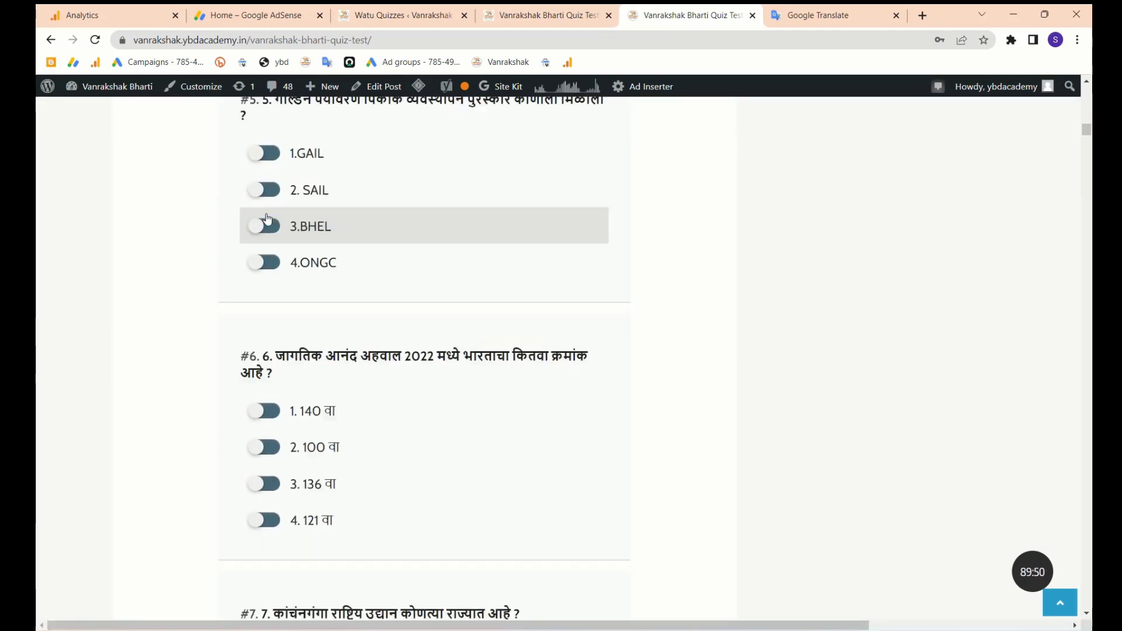
{"action": "scroll", "coordinate": [265, 206], "scroll_direction": "down", "scroll_amount": 20}
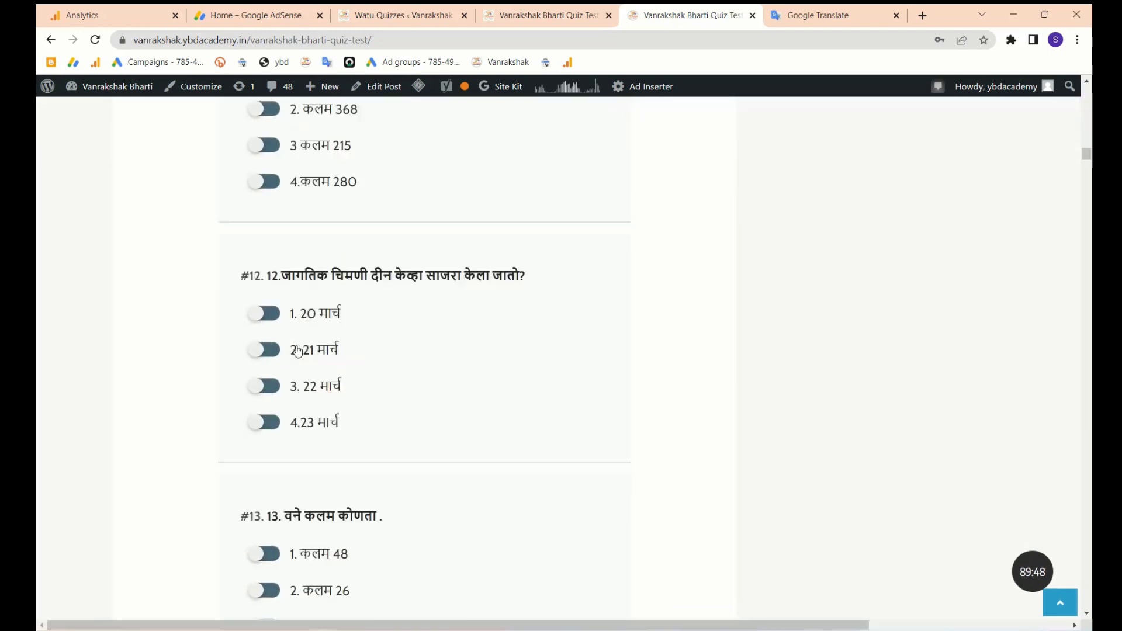
{"action": "left_click_drag", "start_coordinate": [1086, 171], "coordinate": [1086, 552]}
{"action": "scroll", "coordinate": [528, 437], "scroll_direction": "down", "scroll_amount": 20}
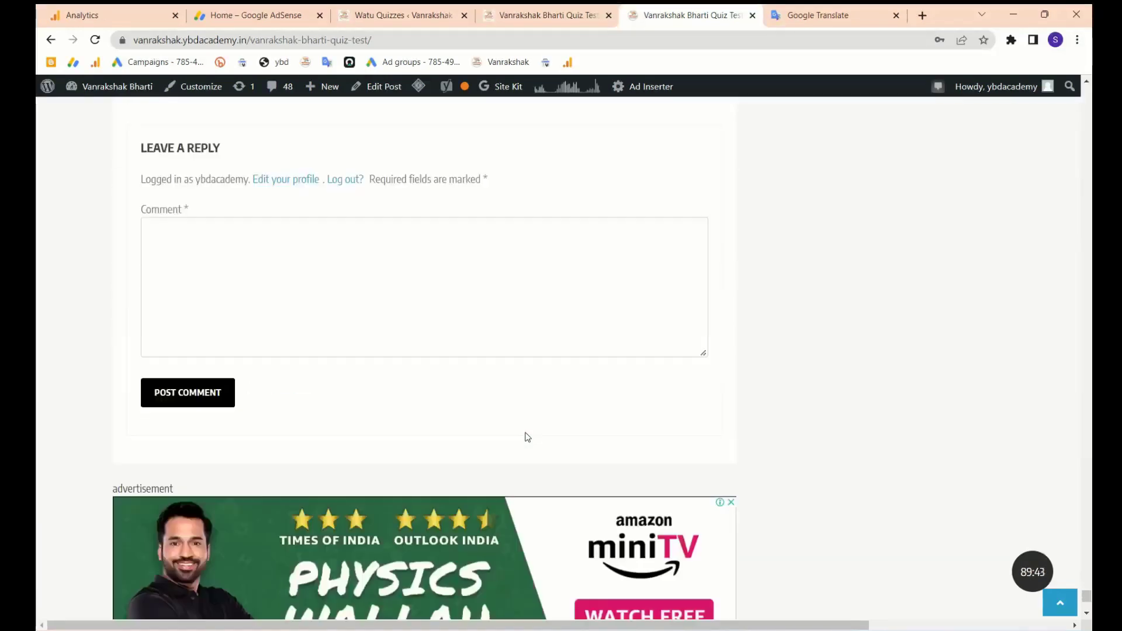
{"action": "scroll", "coordinate": [526, 439], "scroll_direction": "up", "scroll_amount": 15}
- Submit the quiz for grading, then return to the Watu Quizzes tab
{"action": "left_click", "coordinate": [426, 350]}
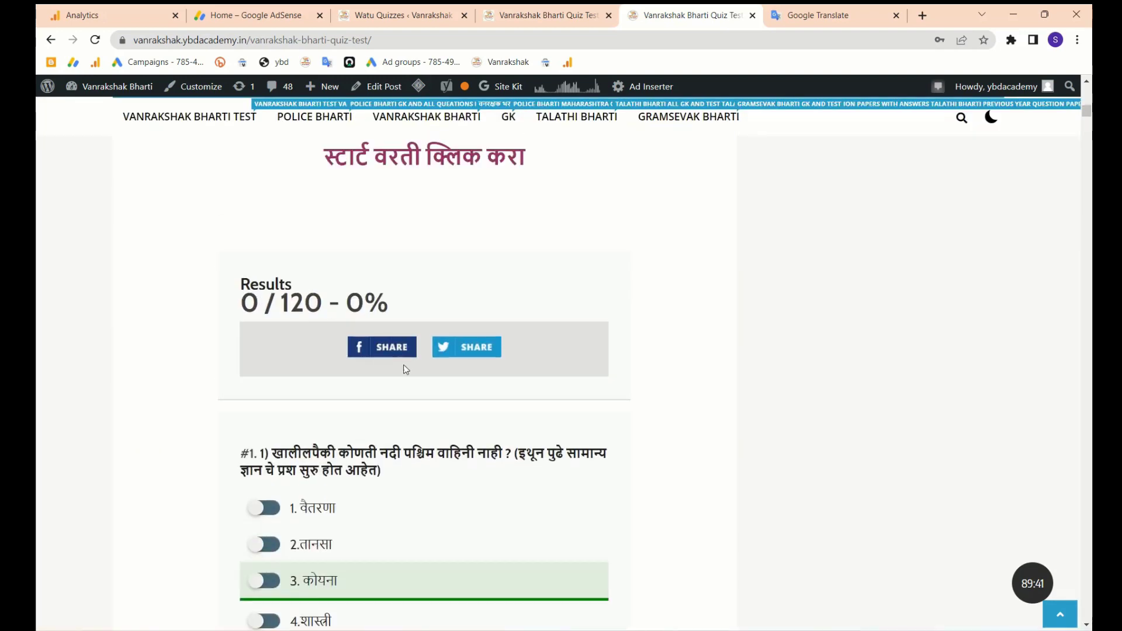
{"action": "scroll", "coordinate": [406, 369], "scroll_direction": "down", "scroll_amount": 20}
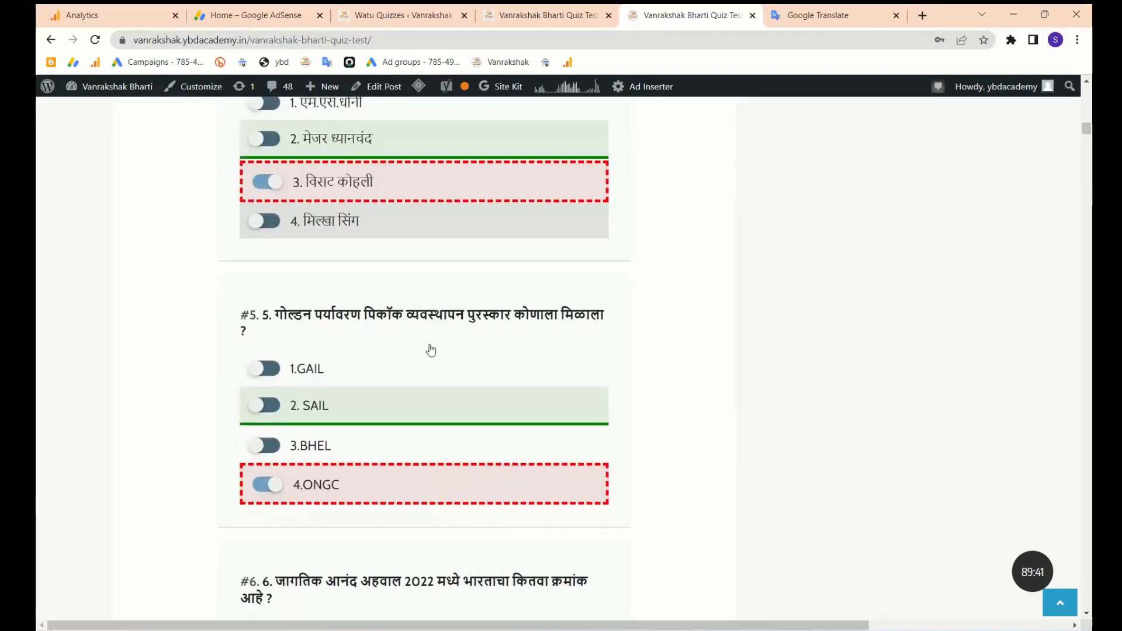
{"action": "left_click", "coordinate": [398, 15]}
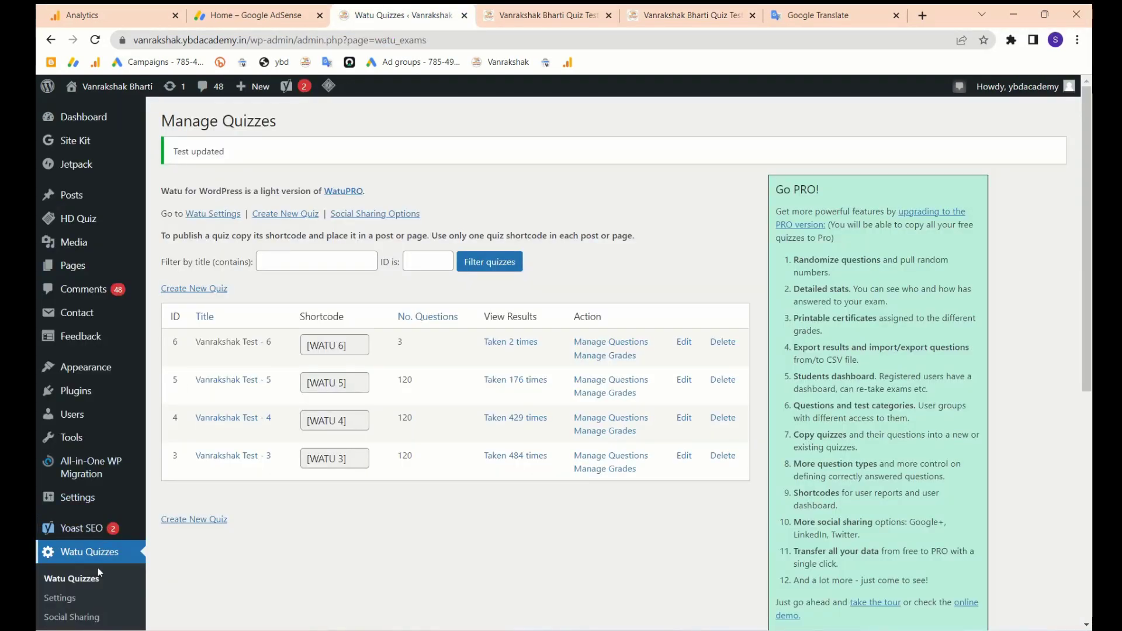
{"action": "mouse_move", "coordinate": [62, 232]}
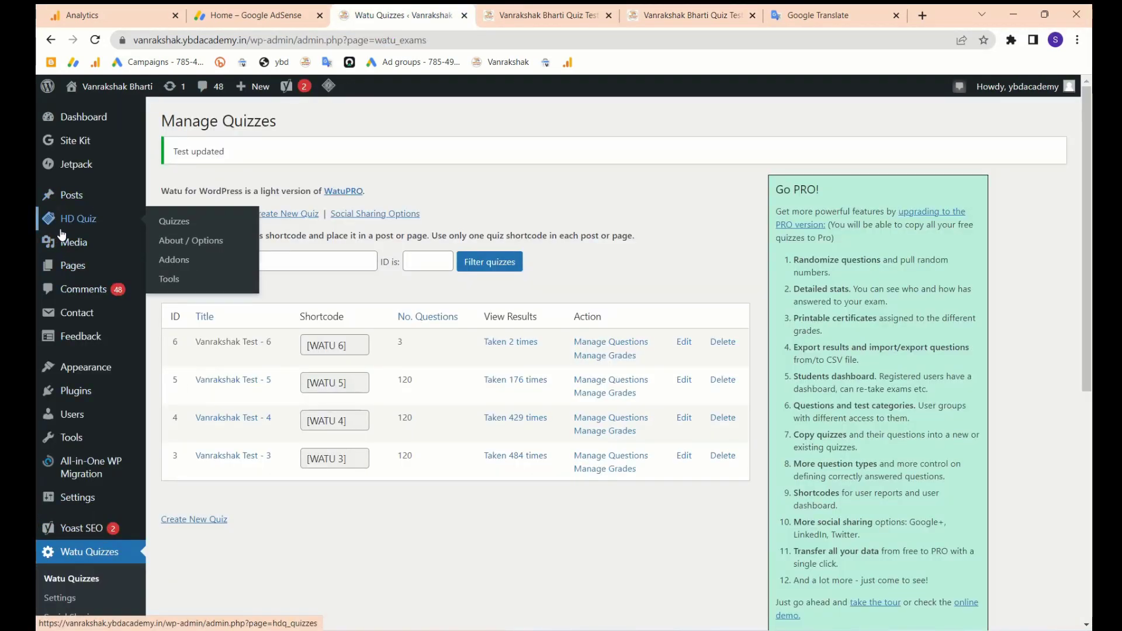
{"action": "left_click", "coordinate": [543, 15]}
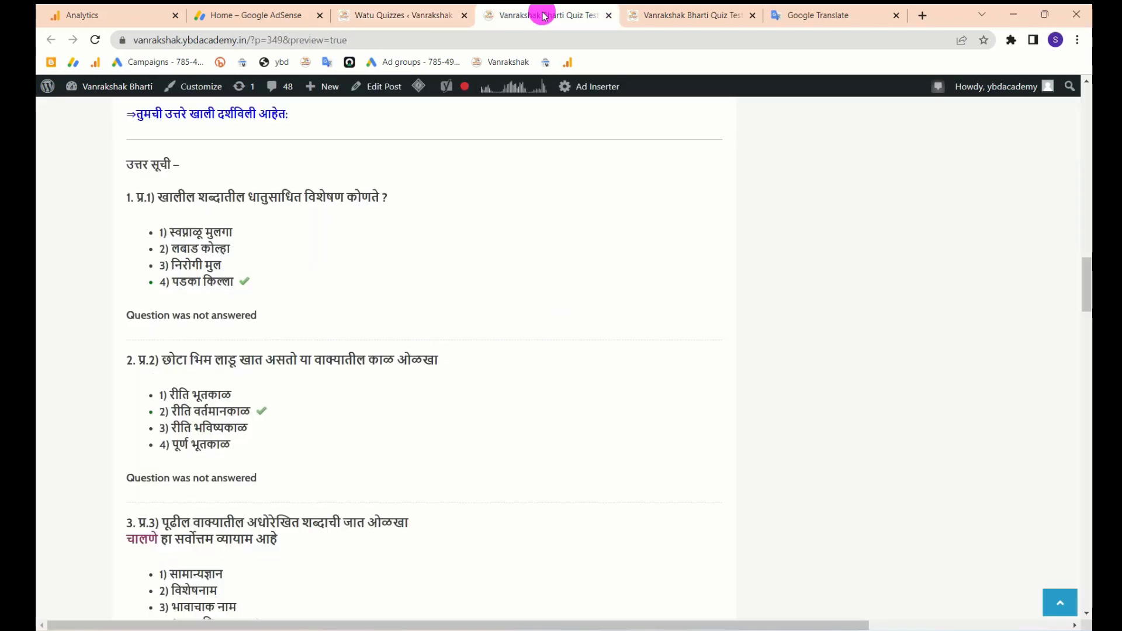
{"action": "left_click", "coordinate": [672, 12]}
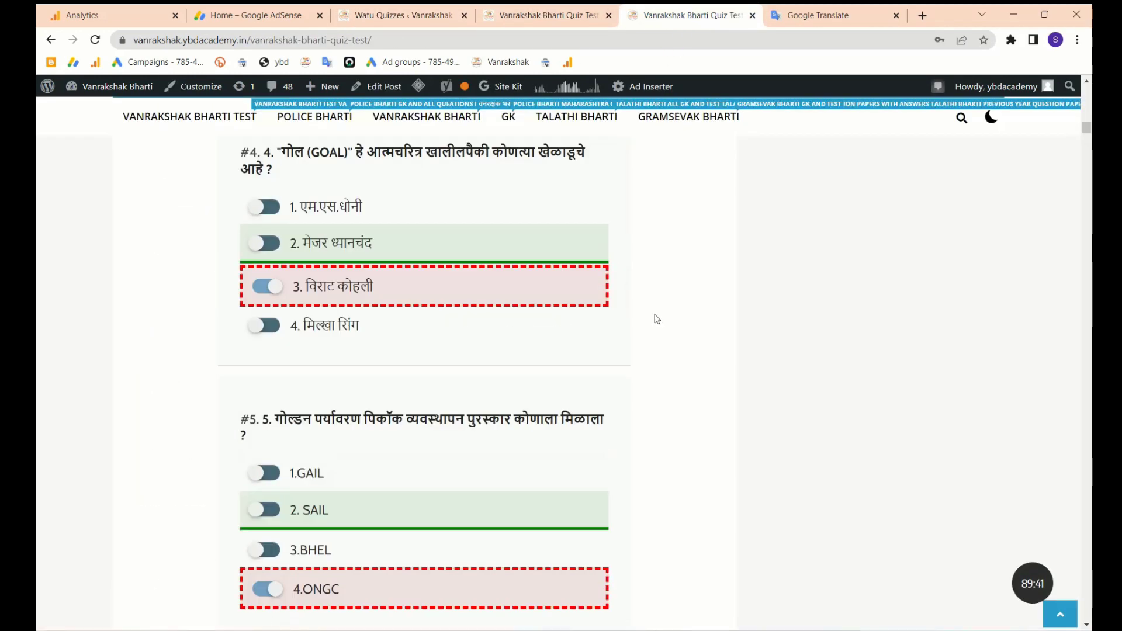
{"action": "scroll", "coordinate": [657, 318], "scroll_direction": "up", "scroll_amount": 20}
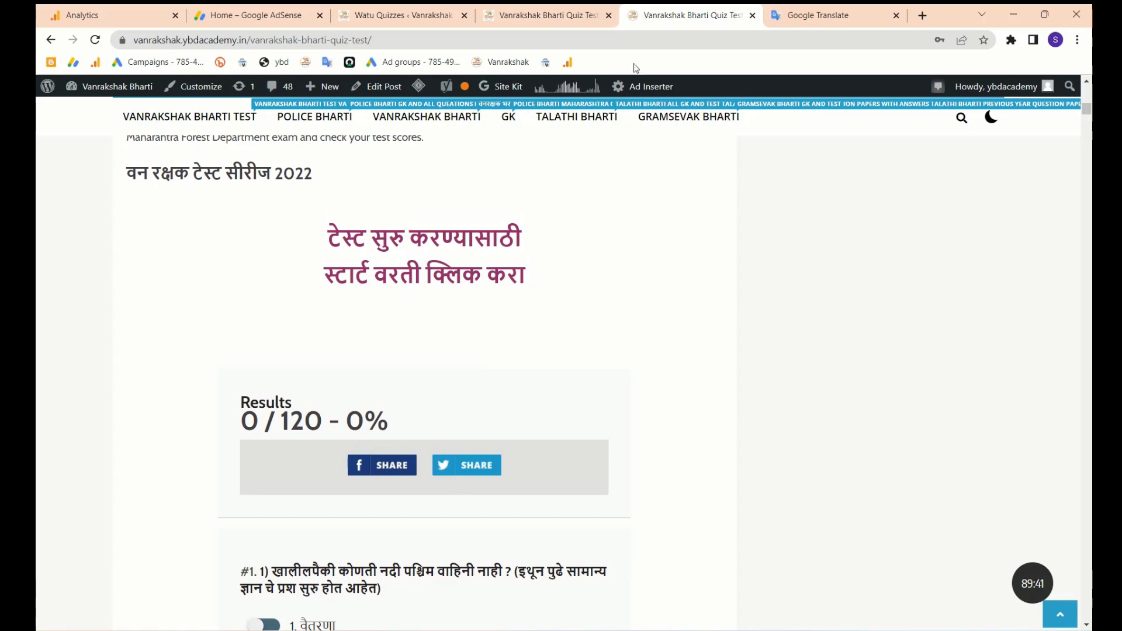
{"action": "left_click", "coordinate": [544, 15]}
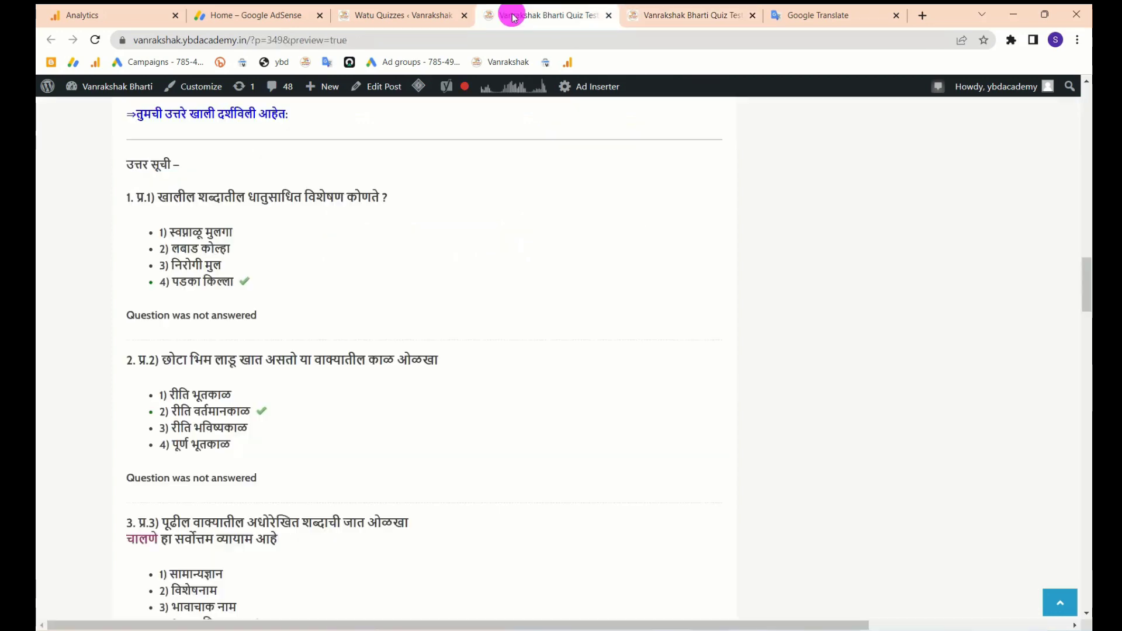
{"action": "left_click", "coordinate": [374, 16]}
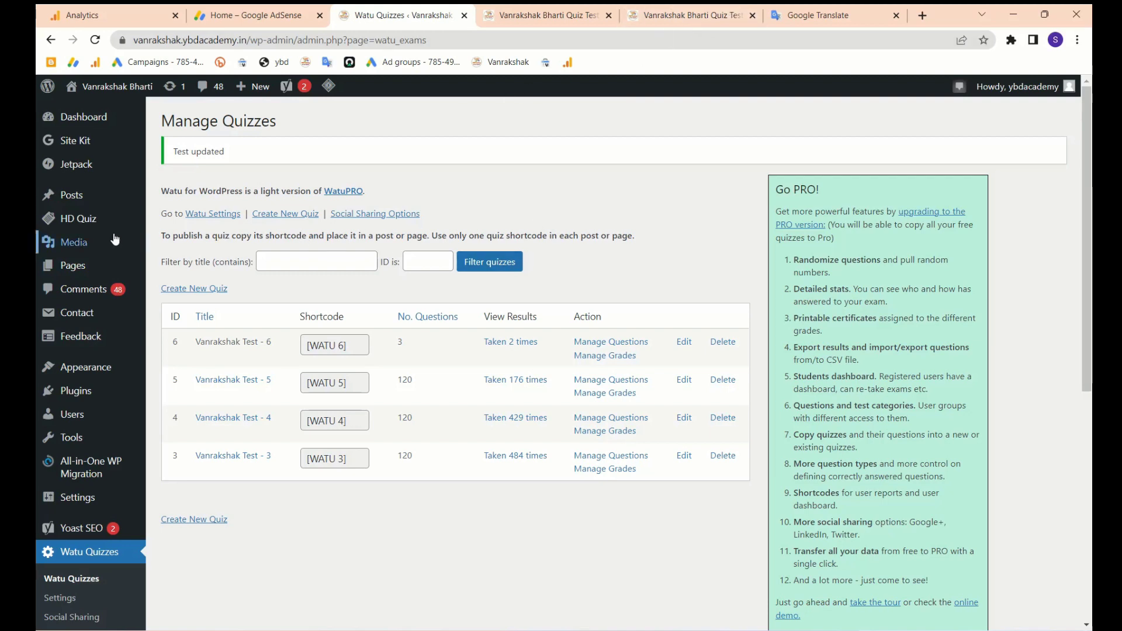
{"action": "mouse_move", "coordinate": [71, 198]}
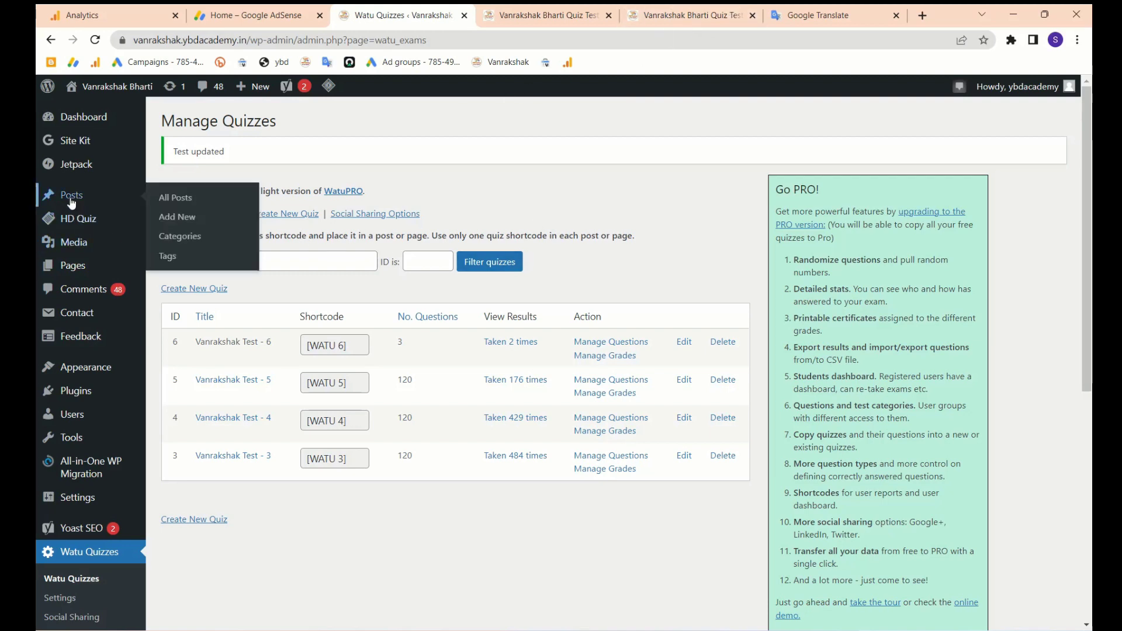
- Set the Quiz Test – 5 draft to Password protected with the saved password and save the draft
{"action": "left_click", "coordinate": [184, 204]}
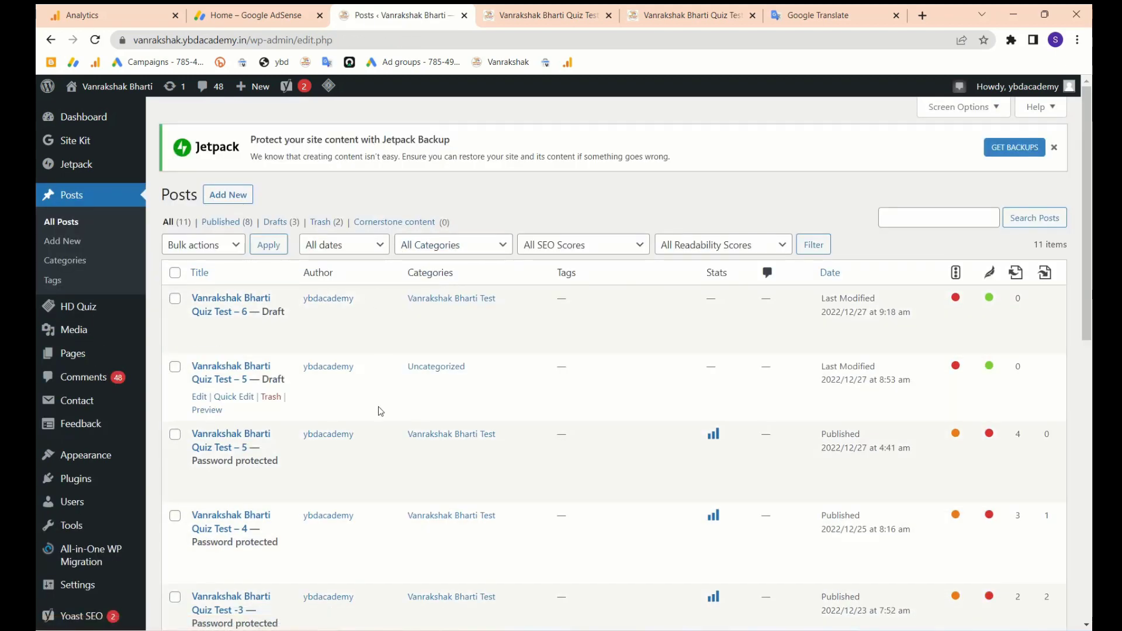
{"action": "left_click", "coordinate": [201, 399]}
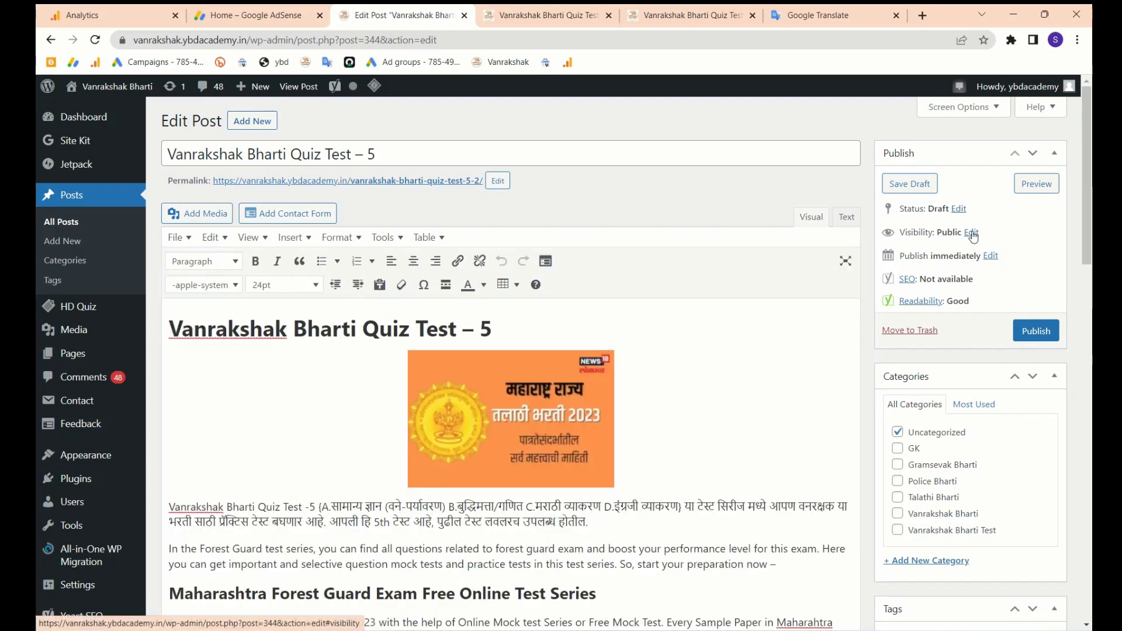
{"action": "left_click", "coordinate": [973, 235]}
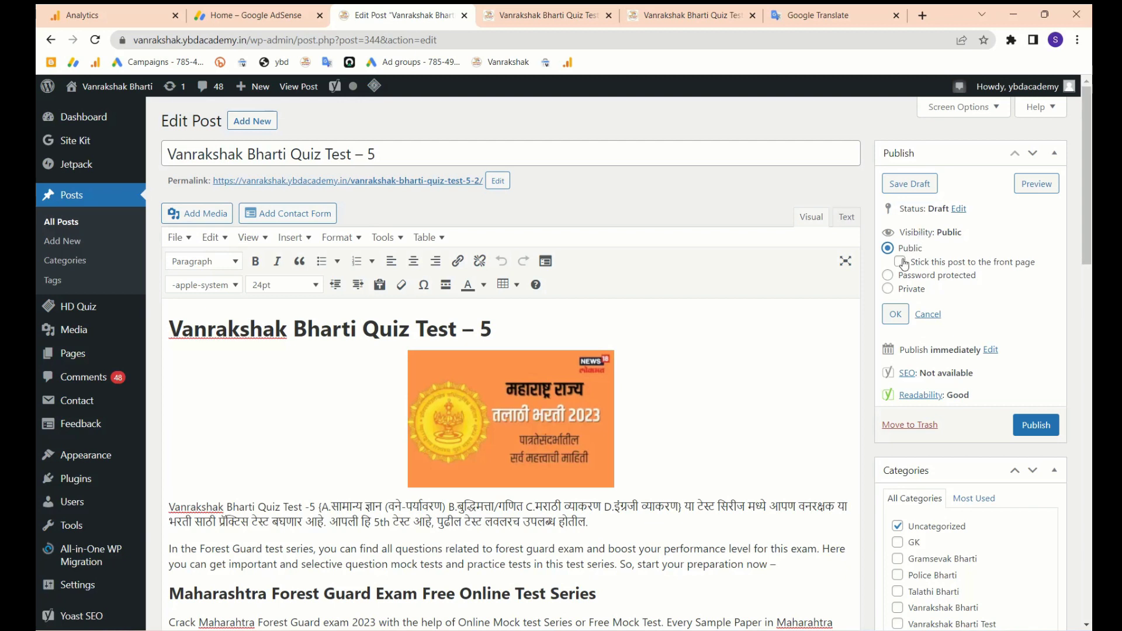
{"action": "left_click", "coordinate": [888, 282]}
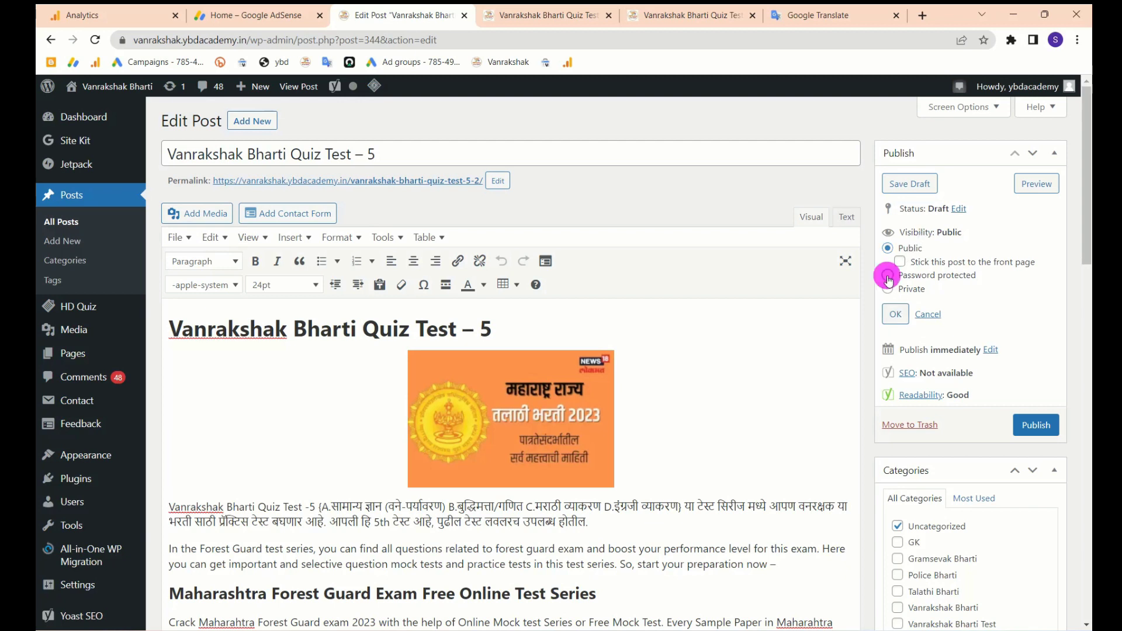
{"action": "left_click", "coordinate": [906, 295]}
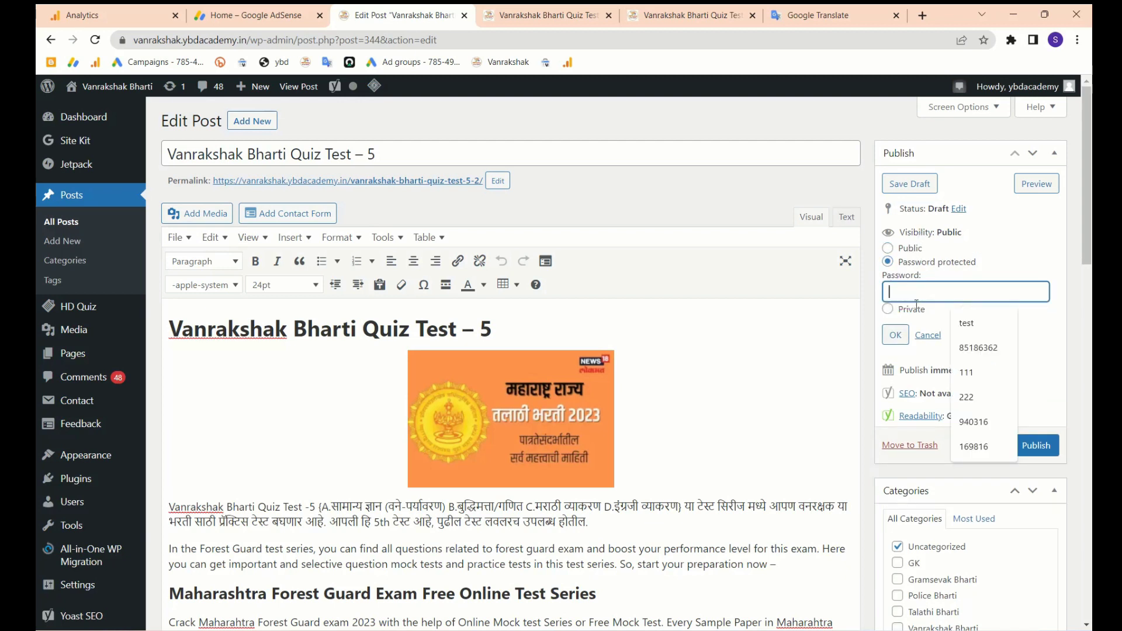
{"action": "left_click", "coordinate": [979, 348]}
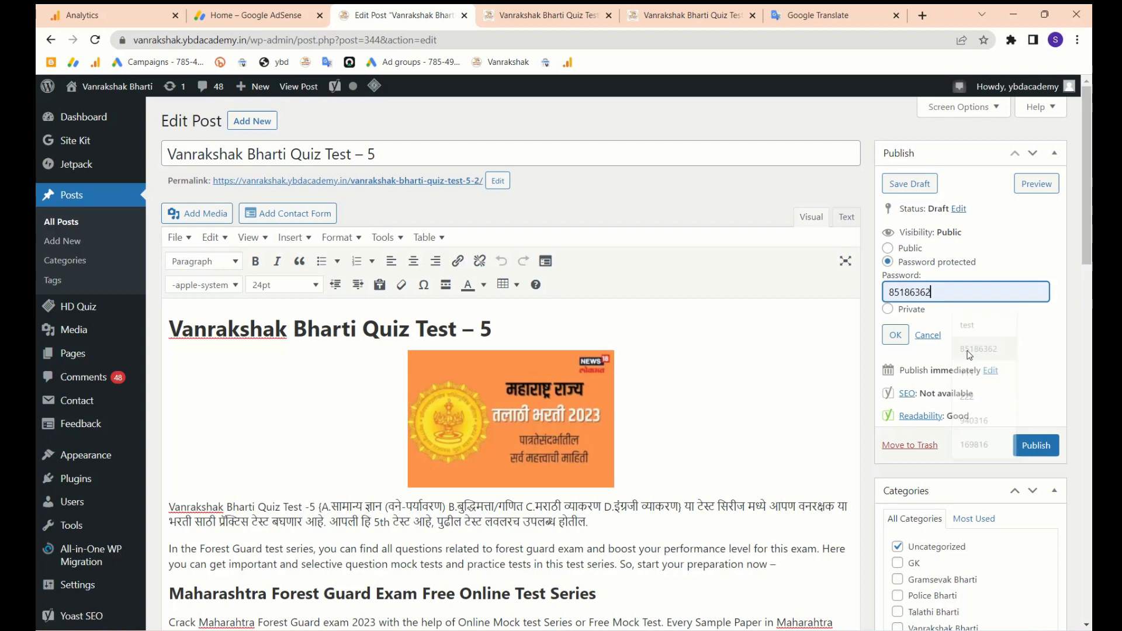
{"action": "left_click", "coordinate": [895, 333]}
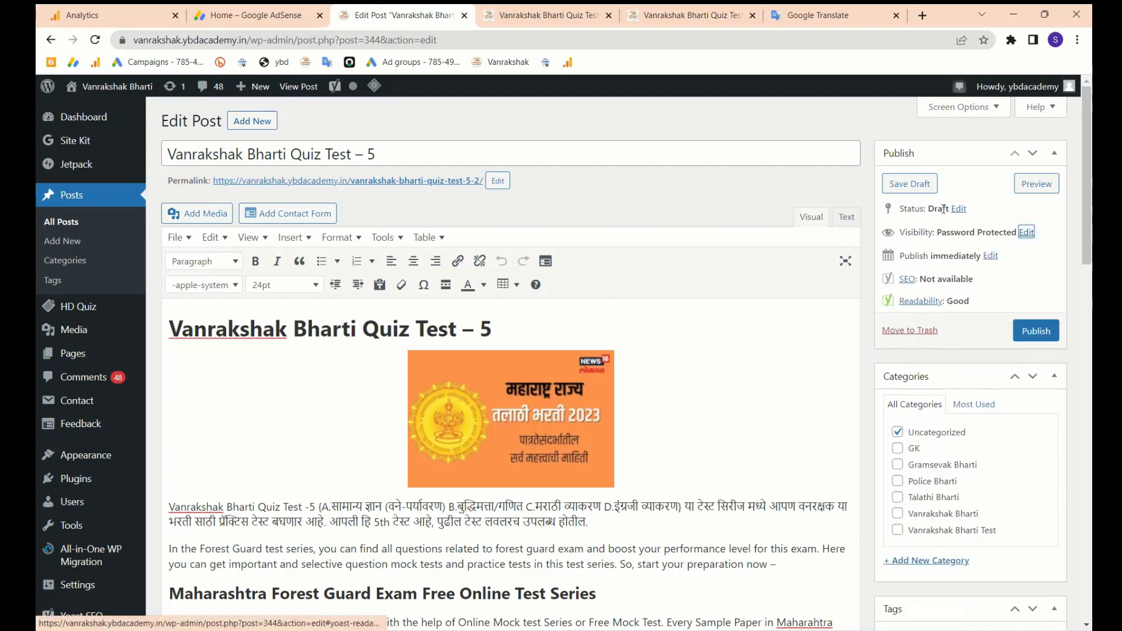
{"action": "left_click_drag", "start_coordinate": [936, 232], "coordinate": [1015, 232]}
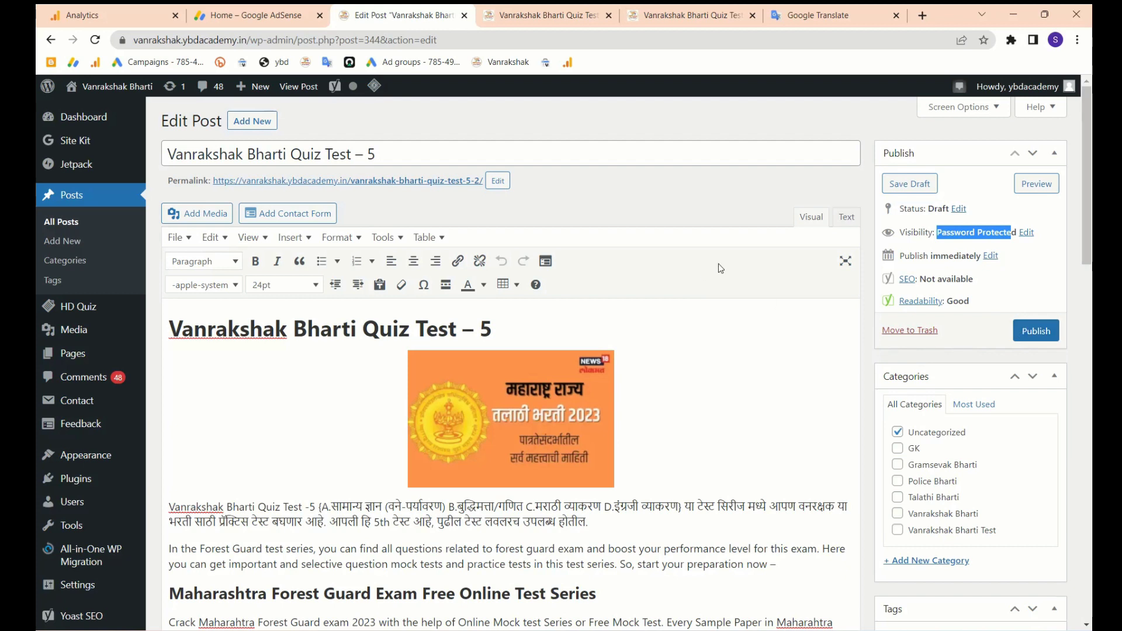
{"action": "left_click", "coordinate": [909, 184]}
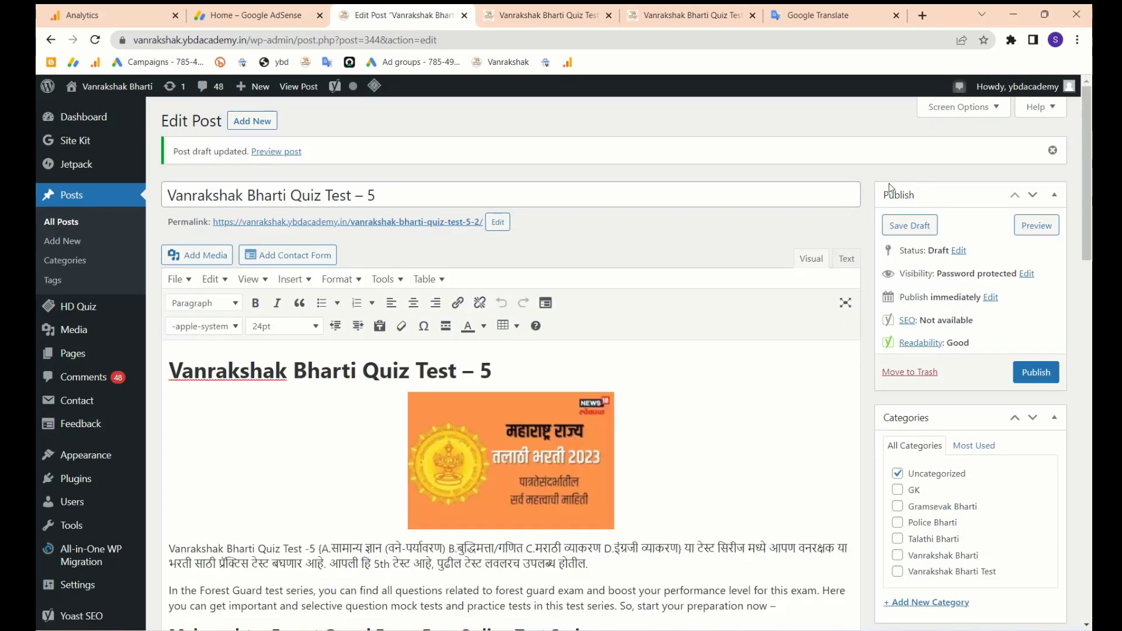
{"action": "left_click", "coordinate": [678, 15]}
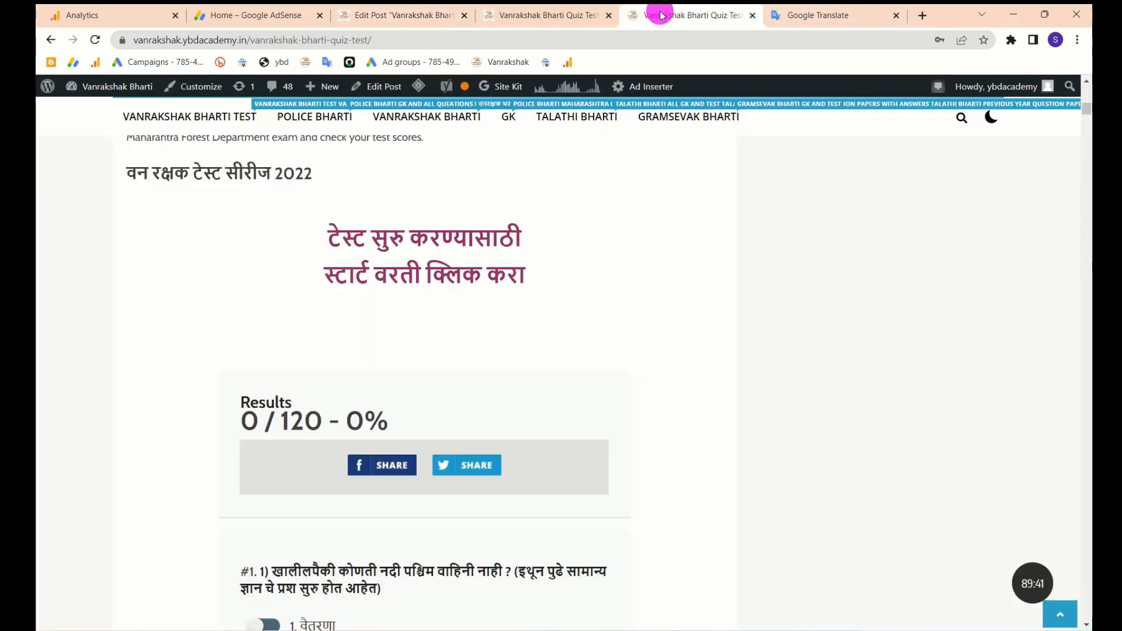
{"action": "left_click", "coordinate": [533, 16]}
{"action": "scroll", "coordinate": [491, 406], "scroll_direction": "up", "scroll_amount": 15}
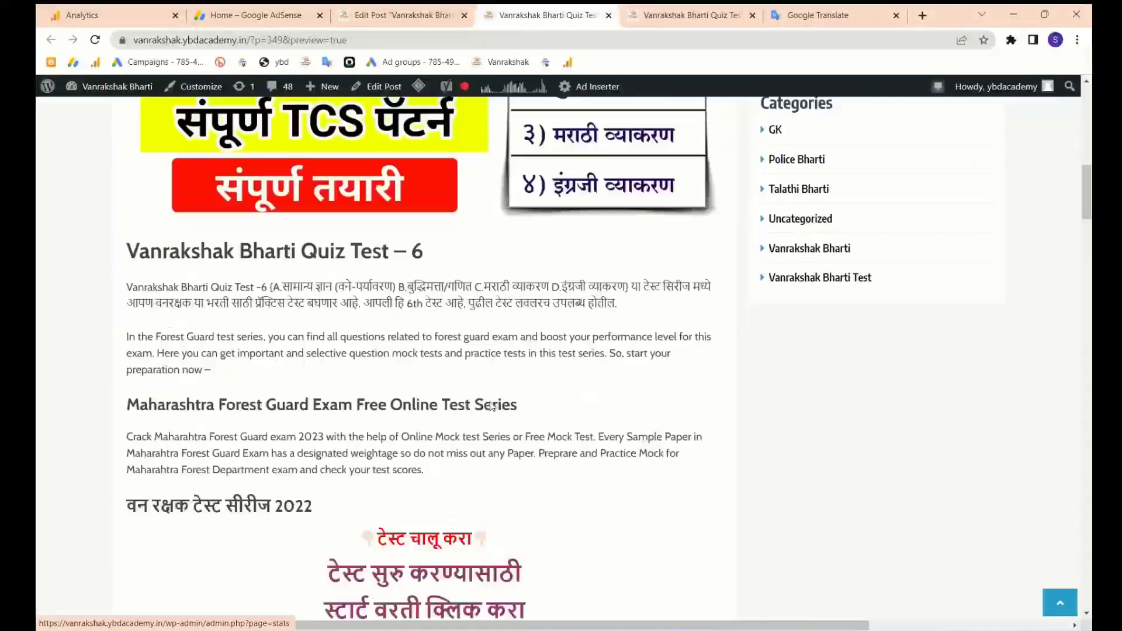
{"action": "scroll", "coordinate": [492, 407], "scroll_direction": "down", "scroll_amount": 10}
{"action": "left_click", "coordinate": [377, 15]}
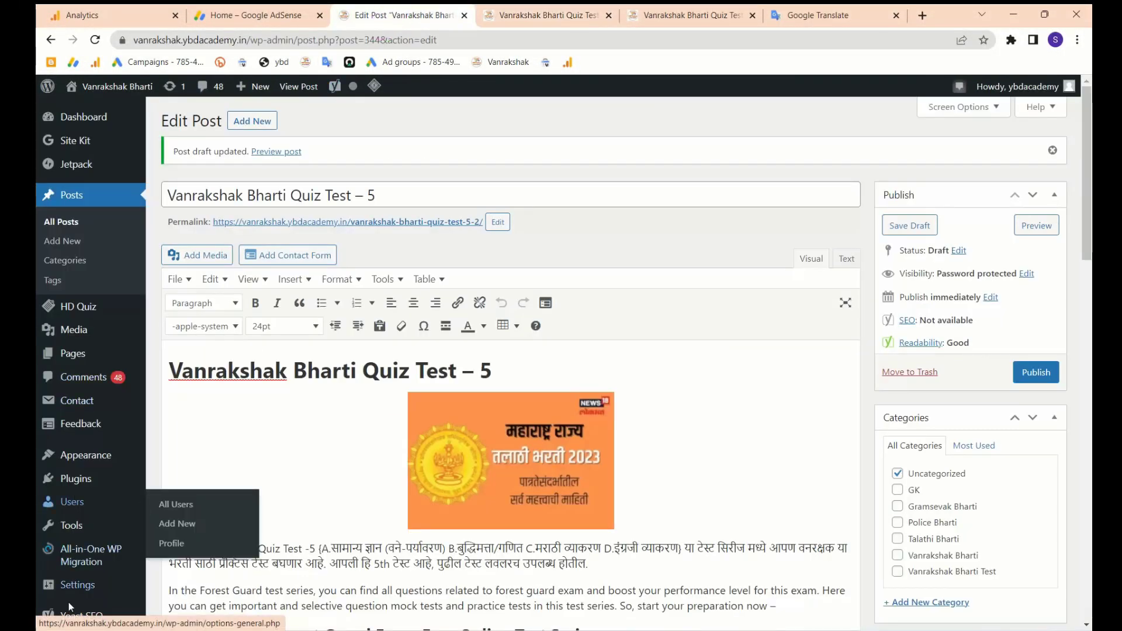
{"action": "scroll", "coordinate": [68, 603], "scroll_direction": "down", "scroll_amount": 2}
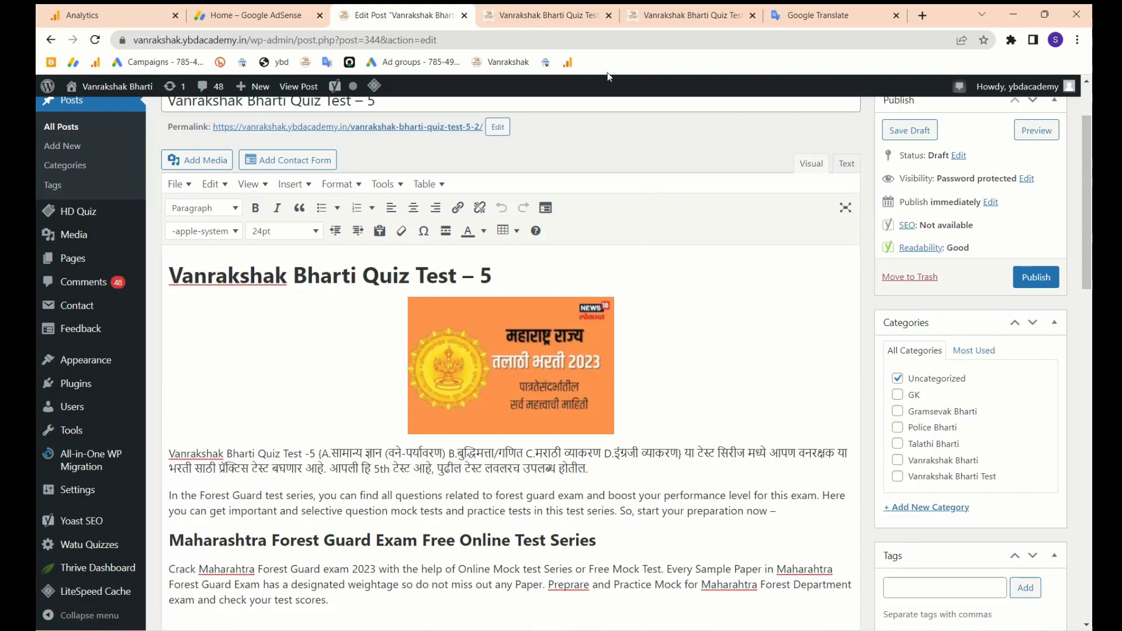
{"action": "left_click", "coordinate": [548, 16]}
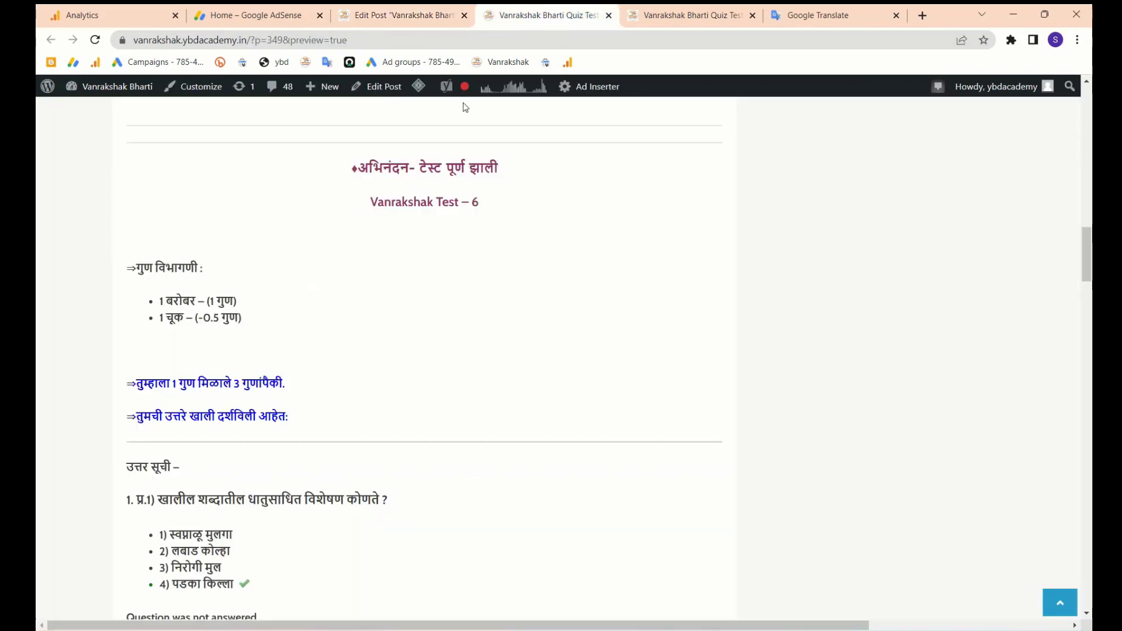
{"action": "left_click", "coordinate": [398, 15]}
{"action": "mouse_move", "coordinate": [97, 537]}
{"action": "scroll", "coordinate": [97, 537], "scroll_direction": "down", "scroll_amount": 1}
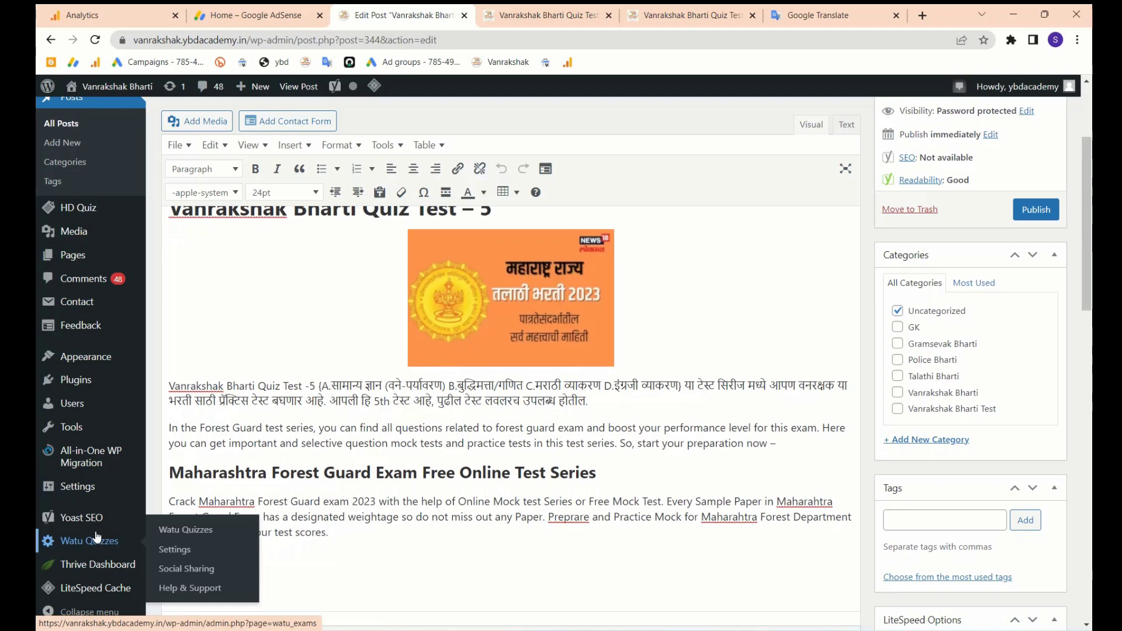
- From Manage Quizzes, open the 'Taken 429 times' results for Vanrakshak Test - 4
{"action": "left_click", "coordinate": [184, 532]}
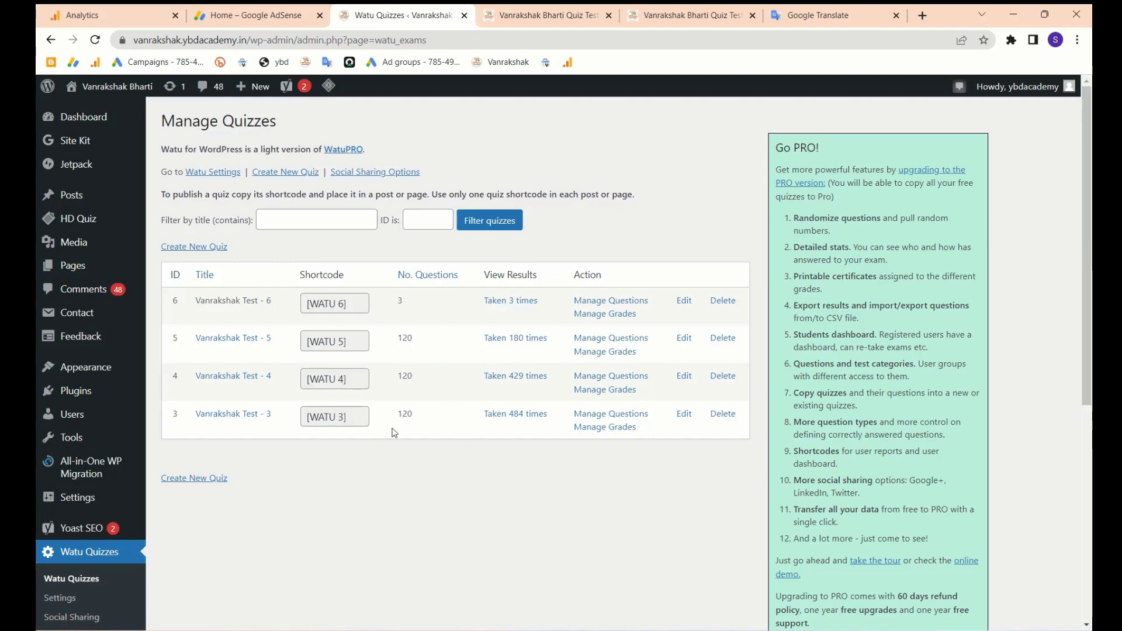
{"action": "scroll", "coordinate": [544, 417], "scroll_direction": "up", "scroll_amount": 3}
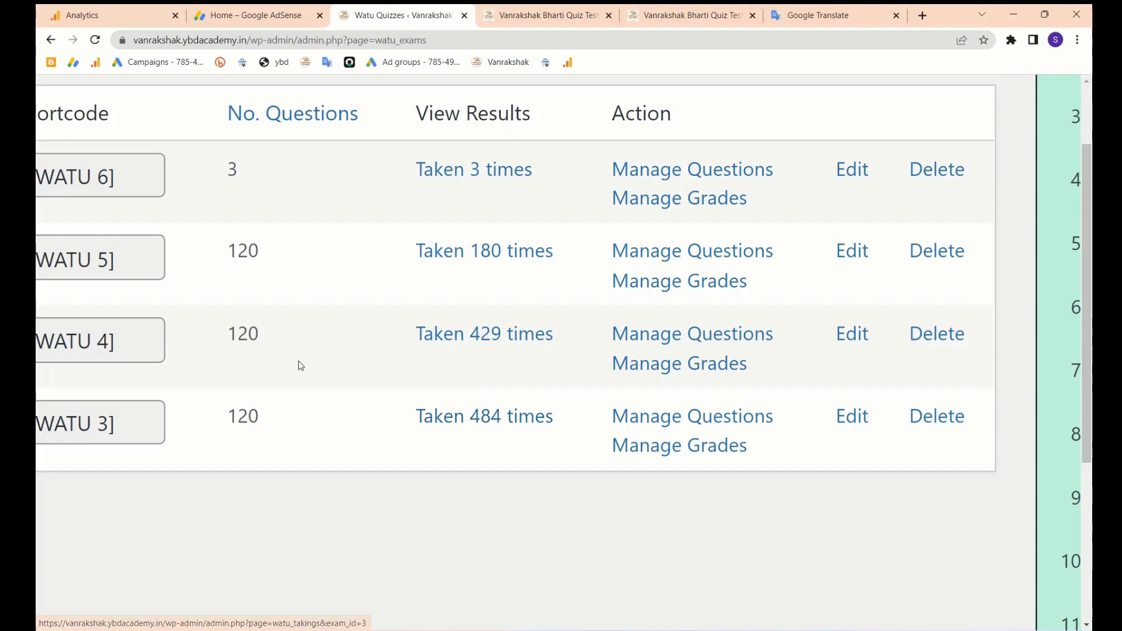
{"action": "scroll", "coordinate": [295, 365], "scroll_direction": "down", "scroll_amount": 2}
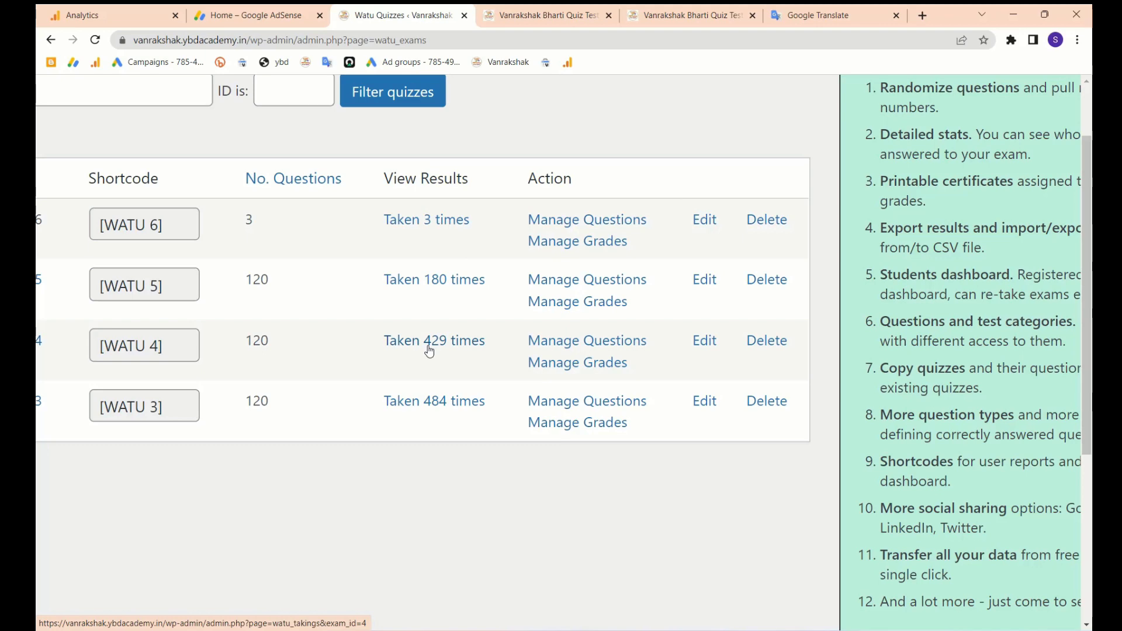
{"action": "scroll", "coordinate": [430, 350], "scroll_direction": "down", "scroll_amount": 3}
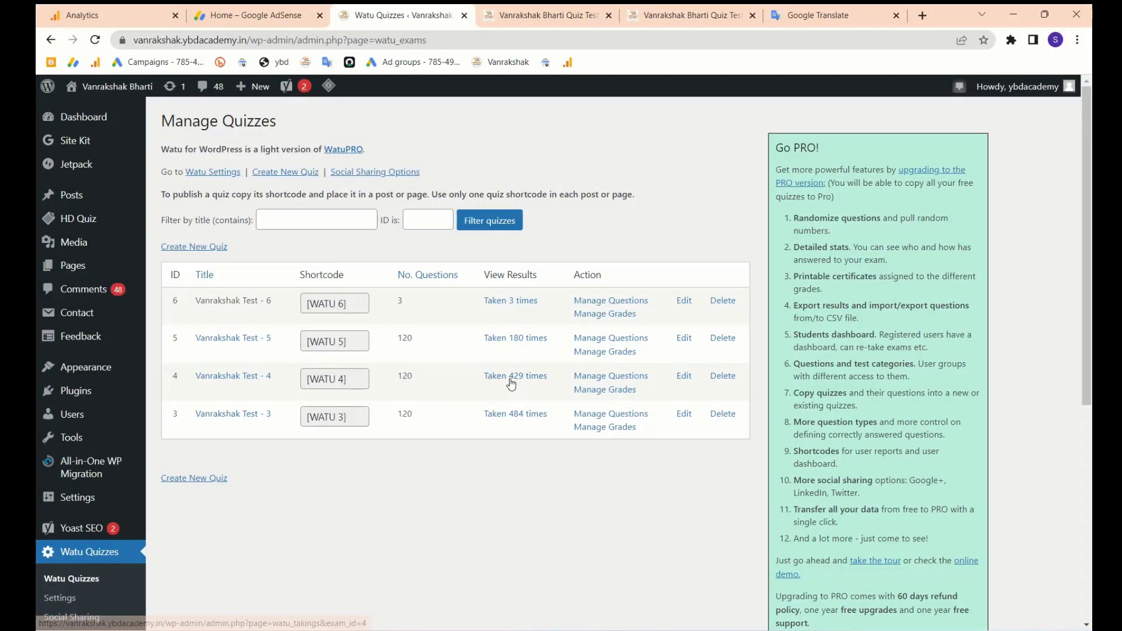
{"action": "left_click", "coordinate": [503, 384]}
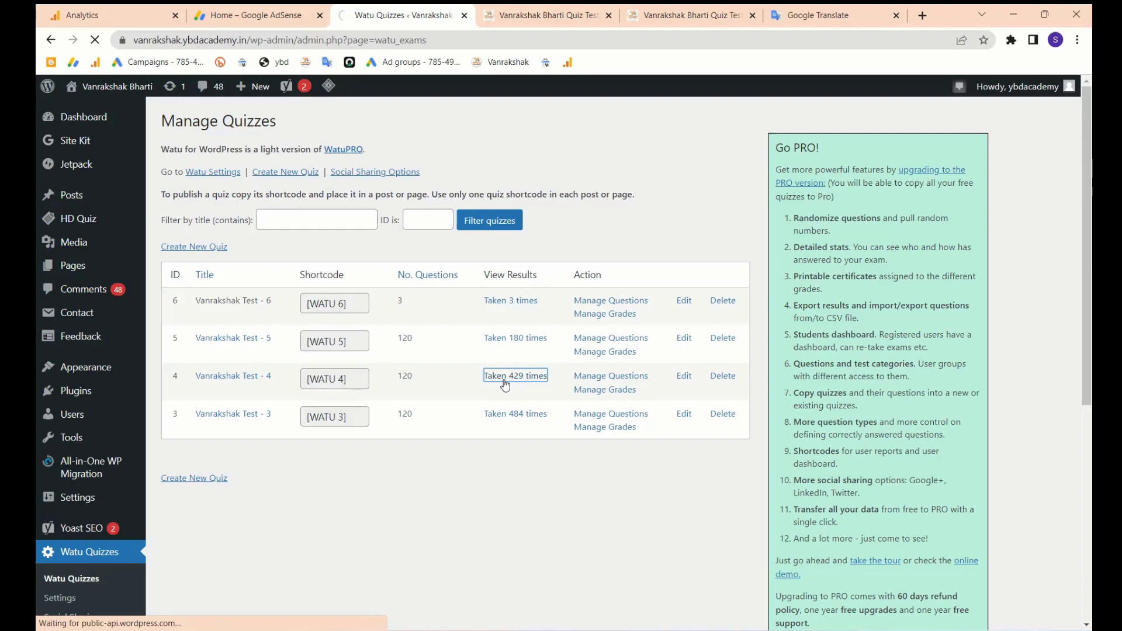
{"action": "scroll", "coordinate": [550, 456], "scroll_direction": "down", "scroll_amount": 3}
{"action": "scroll", "coordinate": [547, 454], "scroll_direction": "down", "scroll_amount": 3}
{"action": "scroll", "coordinate": [468, 433], "scroll_direction": "up", "scroll_amount": 2}
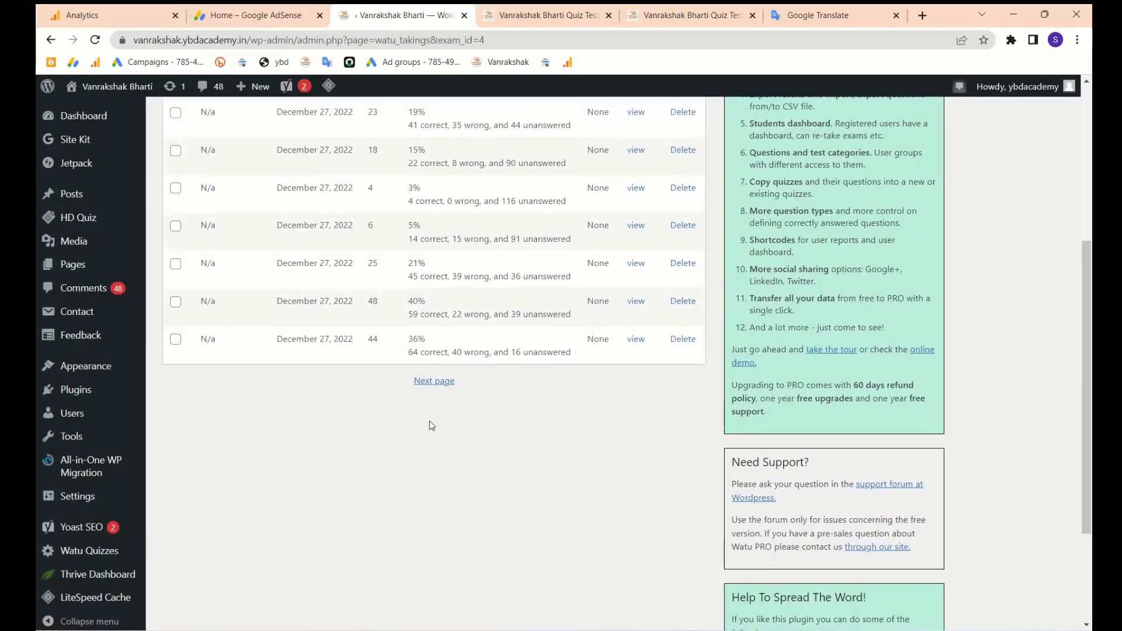
- Move to the second page of submissions and highlight the second submission's score breakdown
{"action": "left_click", "coordinate": [434, 381]}
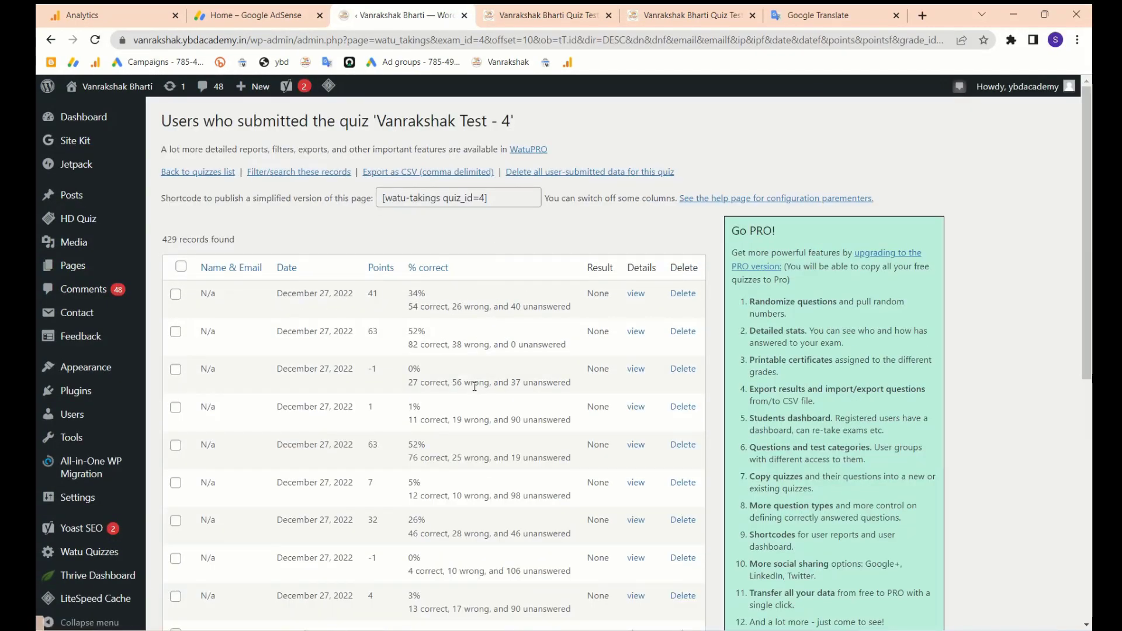
{"action": "scroll", "coordinate": [450, 320], "scroll_direction": "up", "scroll_amount": 3}
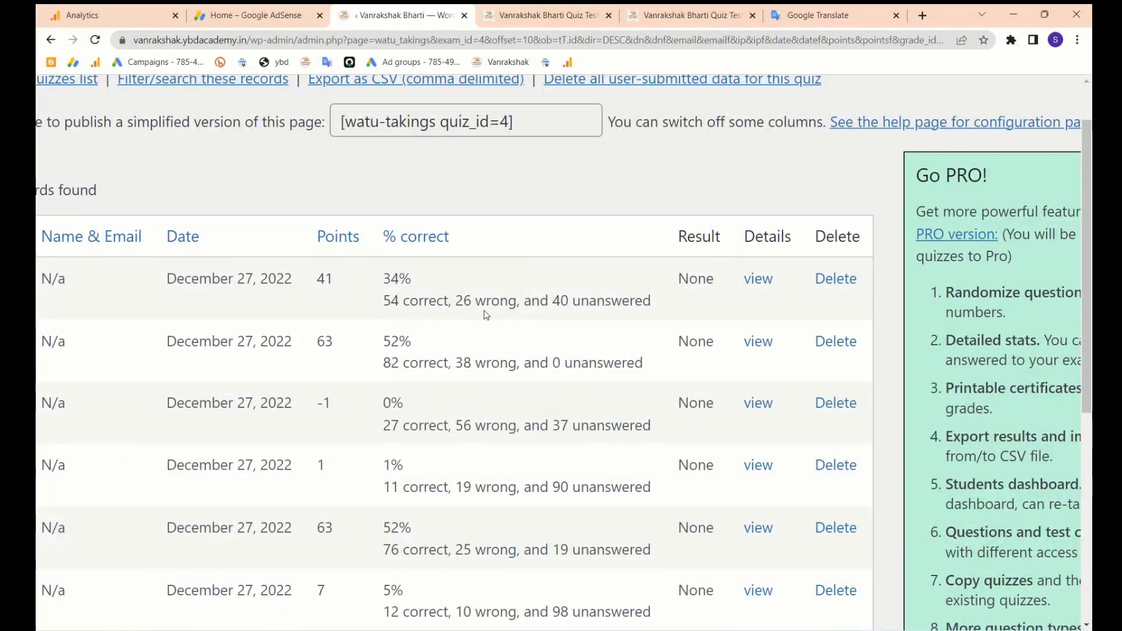
{"action": "left_click_drag", "start_coordinate": [559, 301], "coordinate": [649, 303]}
{"action": "scroll", "coordinate": [418, 302], "scroll_direction": "down", "scroll_amount": 2}
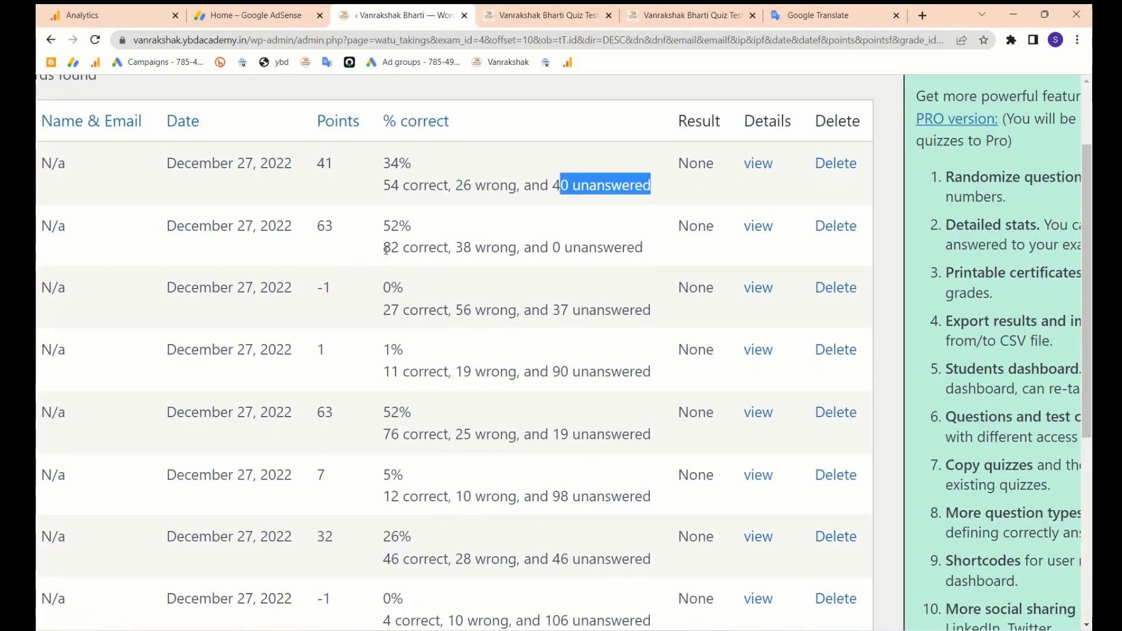
{"action": "left_click_drag", "start_coordinate": [383, 248], "coordinate": [655, 254]}
{"action": "scroll", "coordinate": [578, 280], "scroll_direction": "down", "scroll_amount": 6}
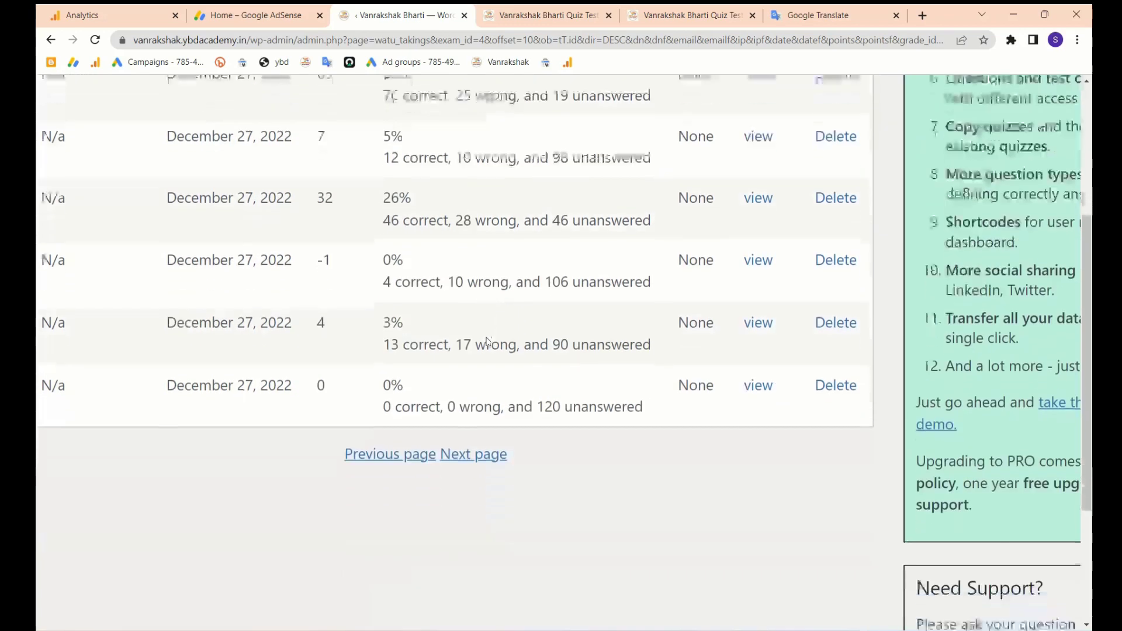
- Keep paging forward until the December 26, 2022 attempts with 0%–77% scores appear
{"action": "left_click", "coordinate": [469, 411]}
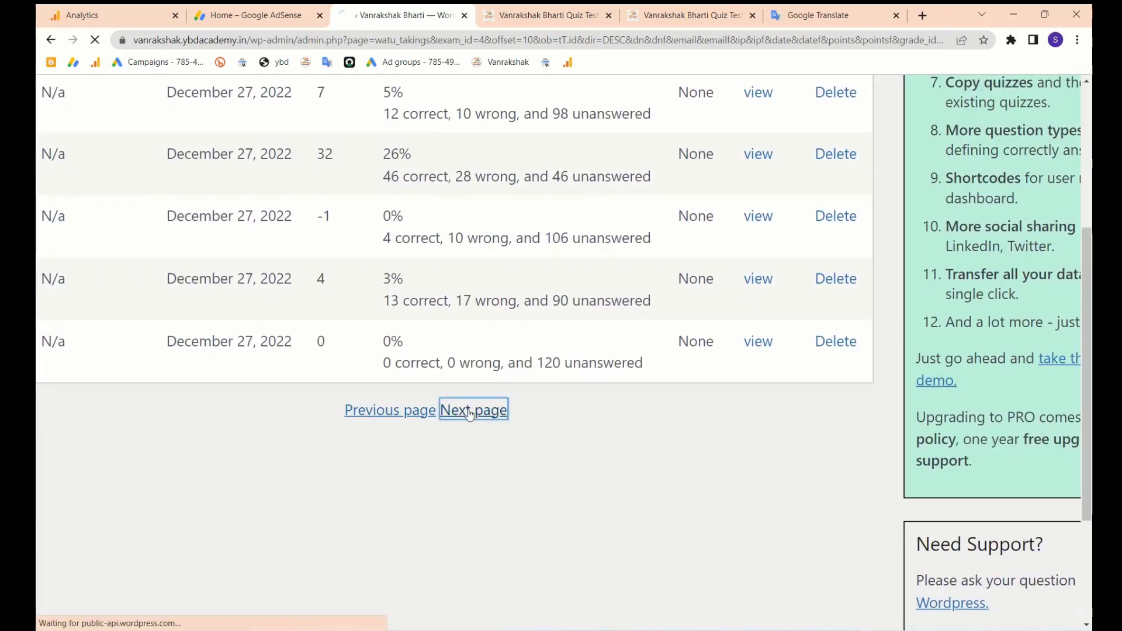
{"action": "scroll", "coordinate": [470, 413], "scroll_direction": "down", "scroll_amount": 3}
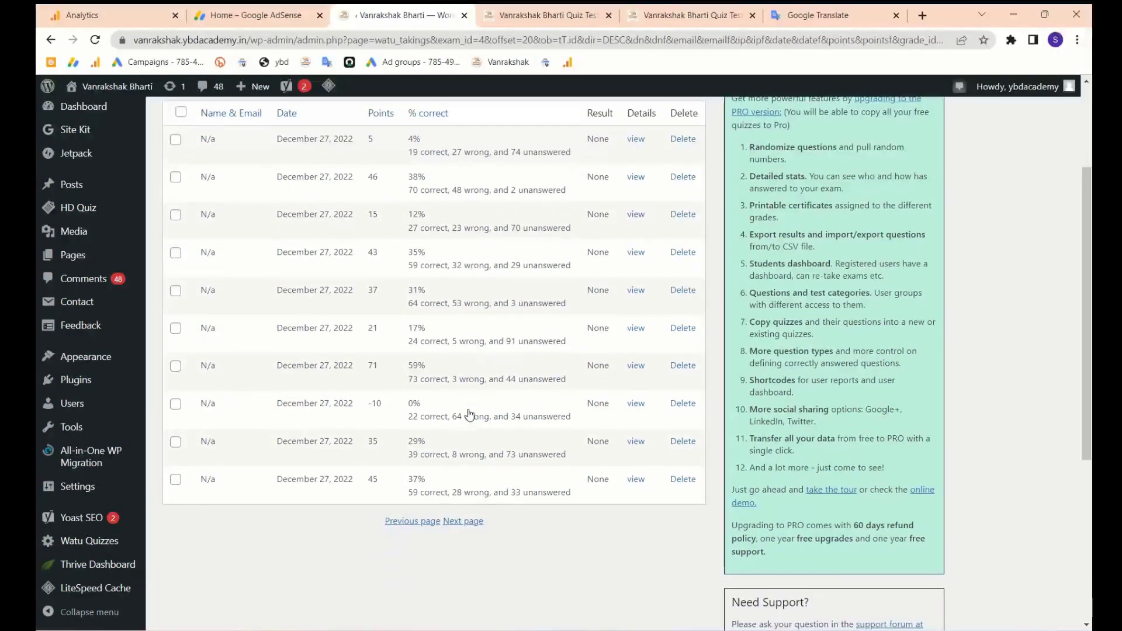
{"action": "left_click", "coordinate": [460, 518]}
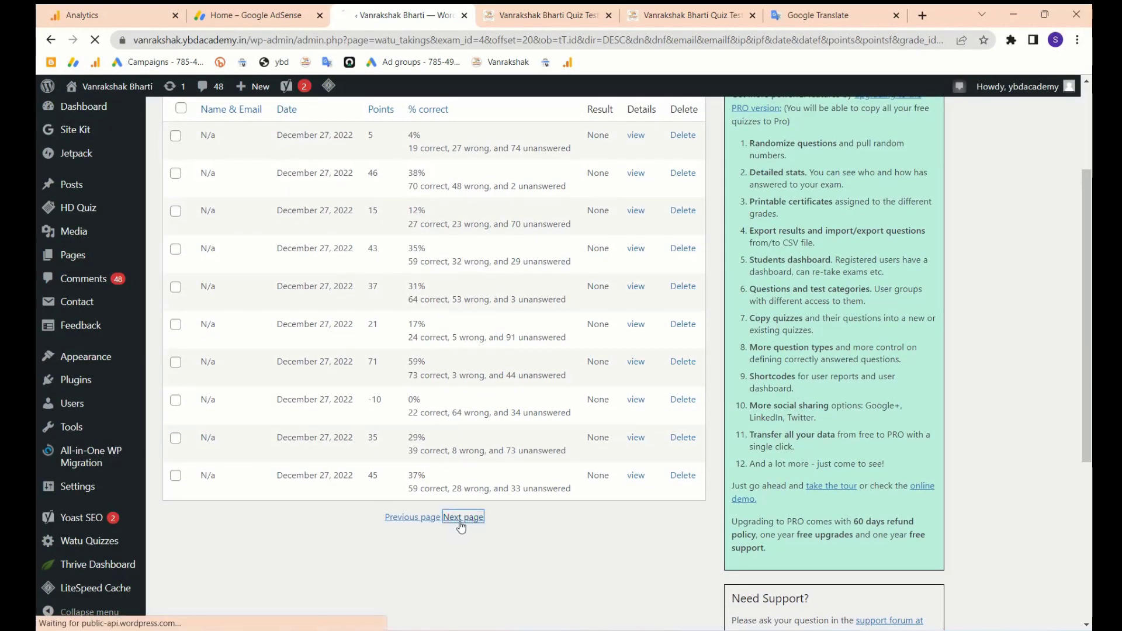
{"action": "scroll", "coordinate": [460, 525], "scroll_direction": "down", "scroll_amount": 2}
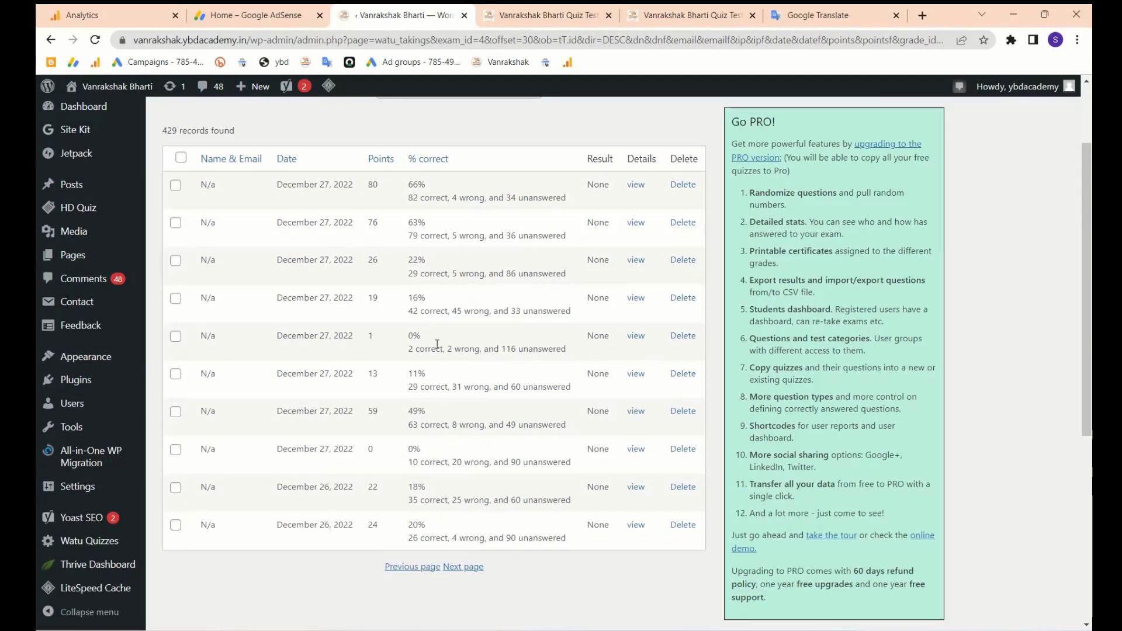
{"action": "left_click", "coordinate": [460, 567]}
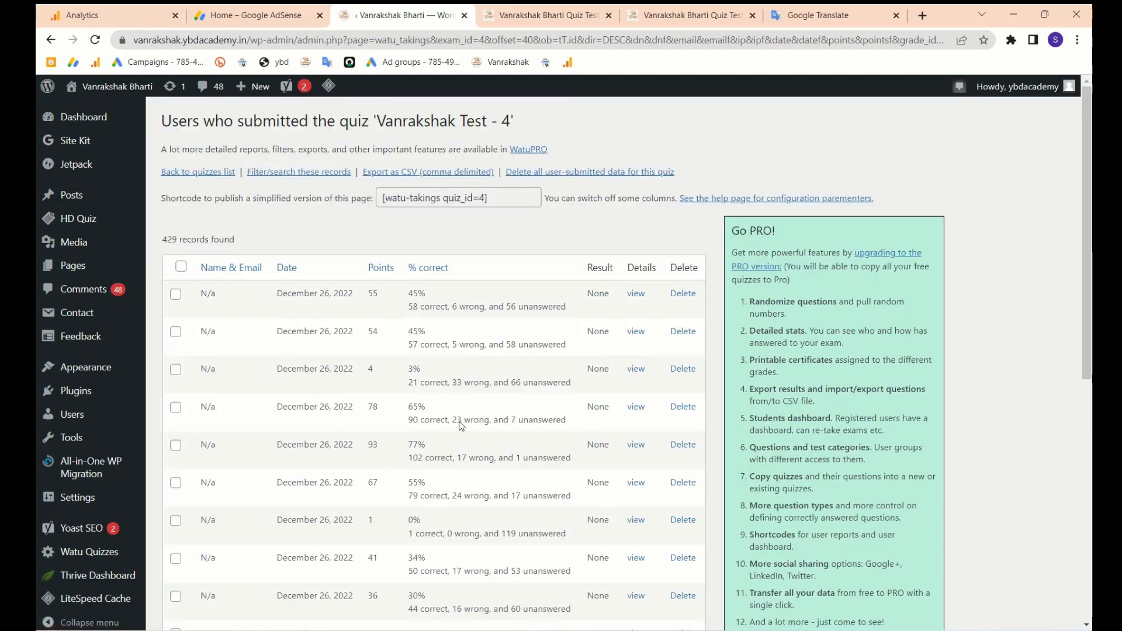
{"action": "scroll", "coordinate": [462, 426], "scroll_direction": "down", "scroll_amount": 2}
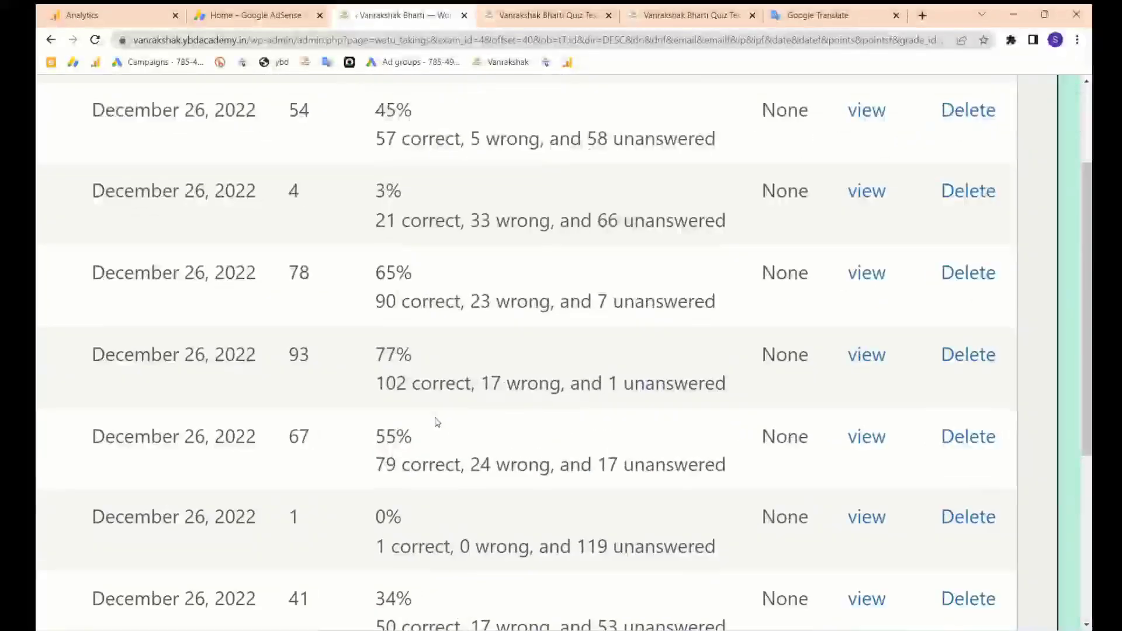
{"action": "scroll", "coordinate": [437, 422], "scroll_direction": "right", "scroll_amount": 3}
{"action": "scroll", "coordinate": [436, 422], "scroll_direction": "down", "scroll_amount": 2}
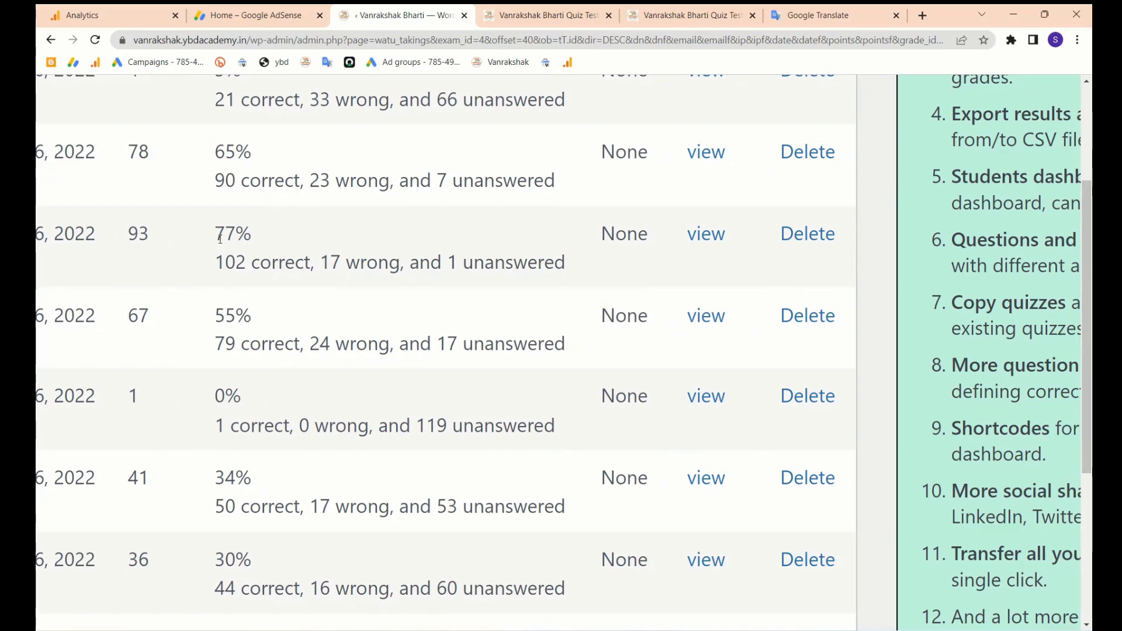
{"action": "scroll", "coordinate": [433, 258], "scroll_direction": "down", "scroll_amount": 4}
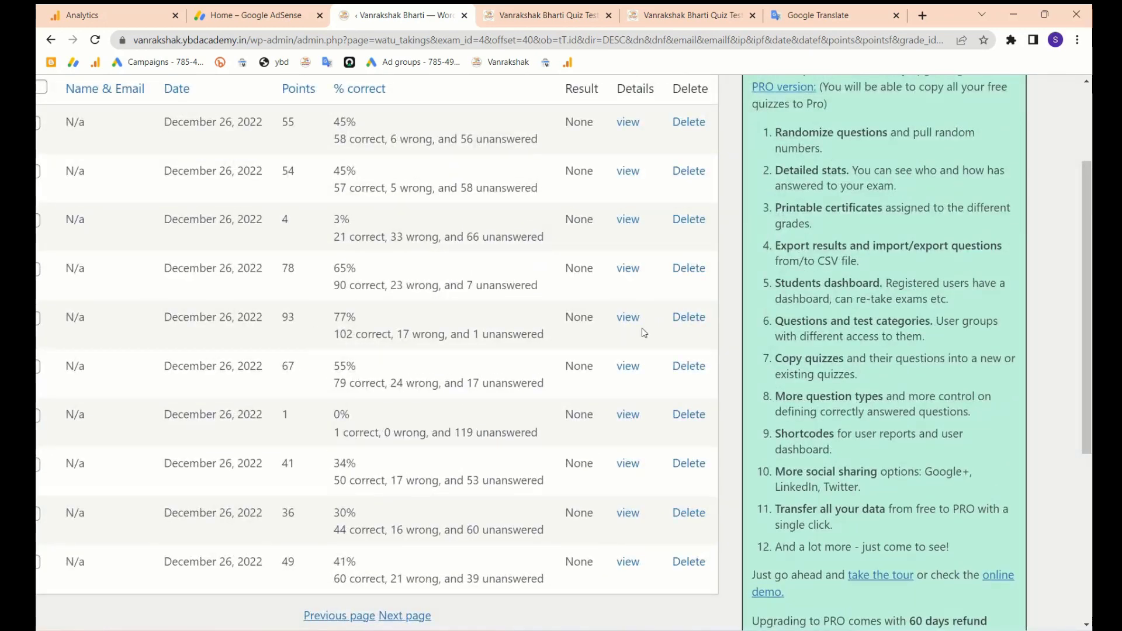
{"action": "left_click", "coordinate": [623, 318]}
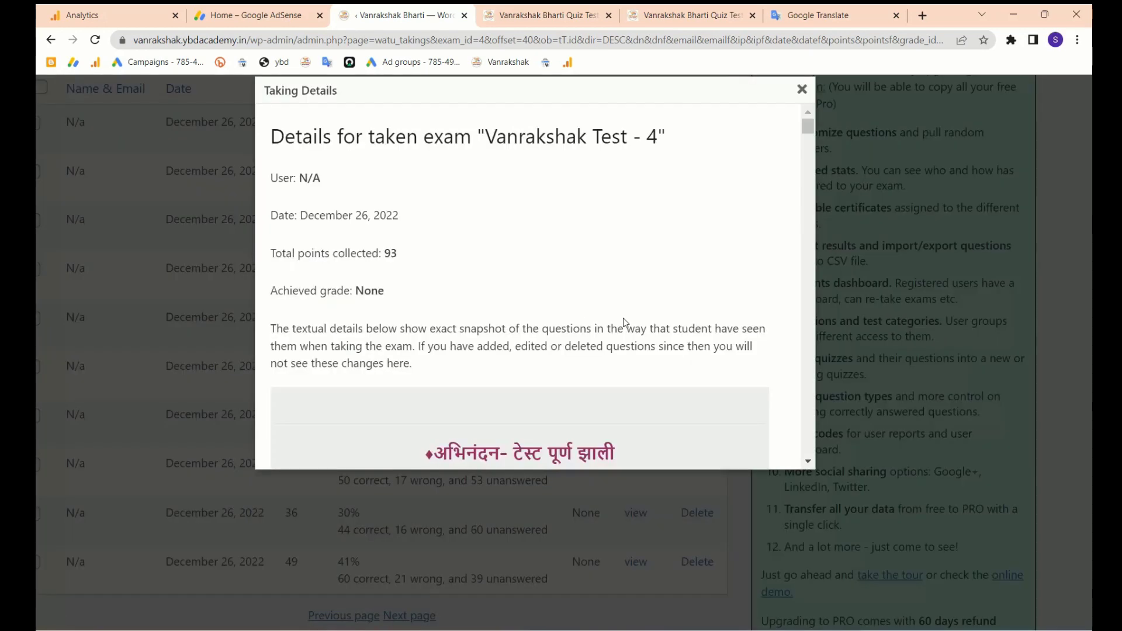
{"action": "scroll", "coordinate": [623, 318], "scroll_direction": "down", "scroll_amount": 12}
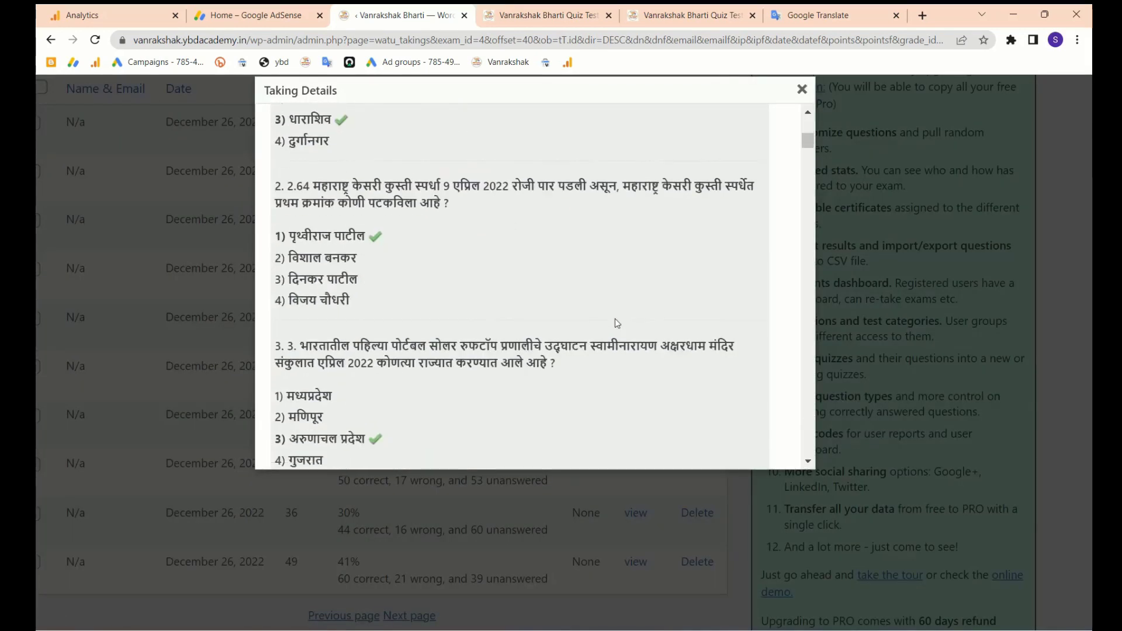
{"action": "scroll", "coordinate": [438, 341], "scroll_direction": "down", "scroll_amount": 20}
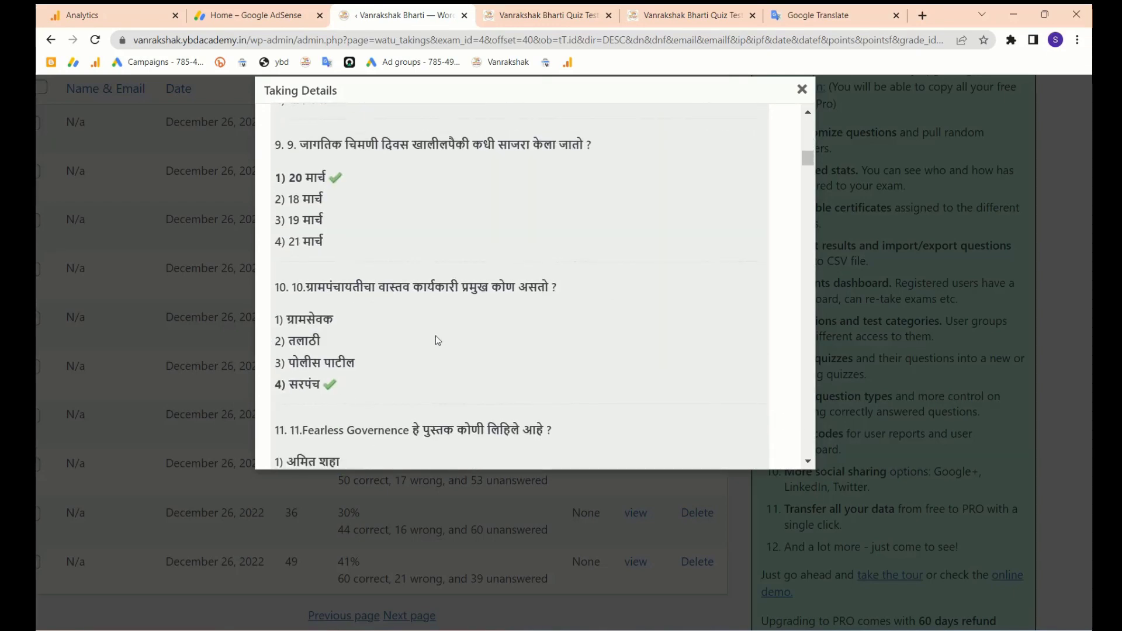
{"action": "scroll", "coordinate": [438, 340], "scroll_direction": "down", "scroll_amount": 20}
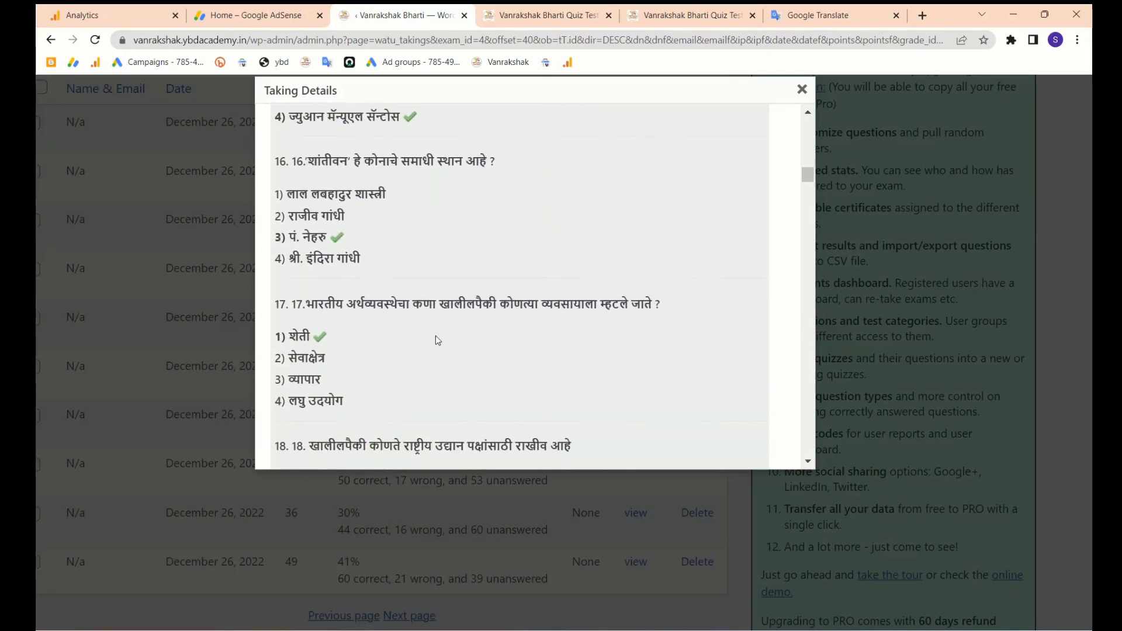
{"action": "scroll", "coordinate": [436, 340], "scroll_direction": "down", "scroll_amount": 20}
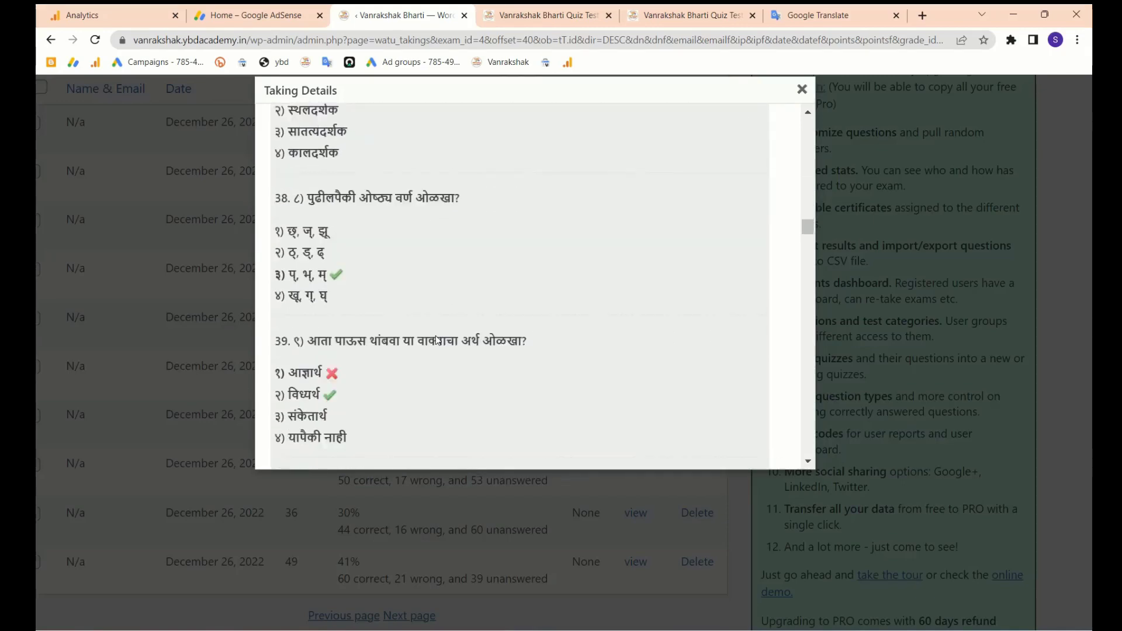
{"action": "scroll", "coordinate": [438, 340], "scroll_direction": "down", "scroll_amount": 6}
{"action": "scroll", "coordinate": [455, 313], "scroll_direction": "up", "scroll_amount": 20}
{"action": "scroll", "coordinate": [456, 314], "scroll_direction": "down", "scroll_amount": 12}
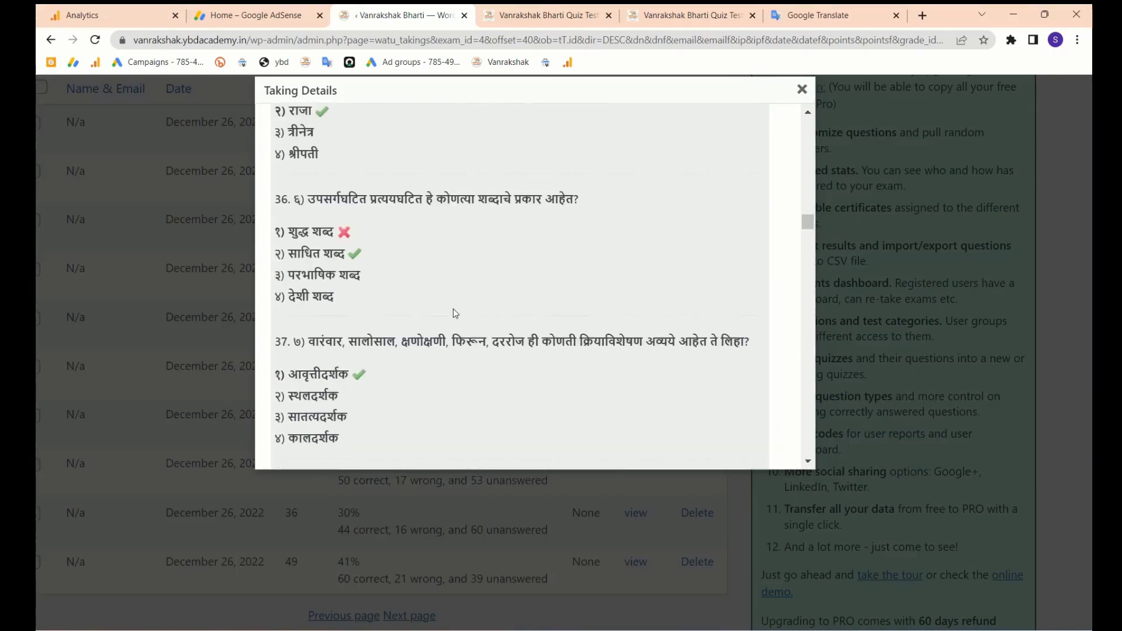
{"action": "scroll", "coordinate": [455, 313], "scroll_direction": "down", "scroll_amount": 15}
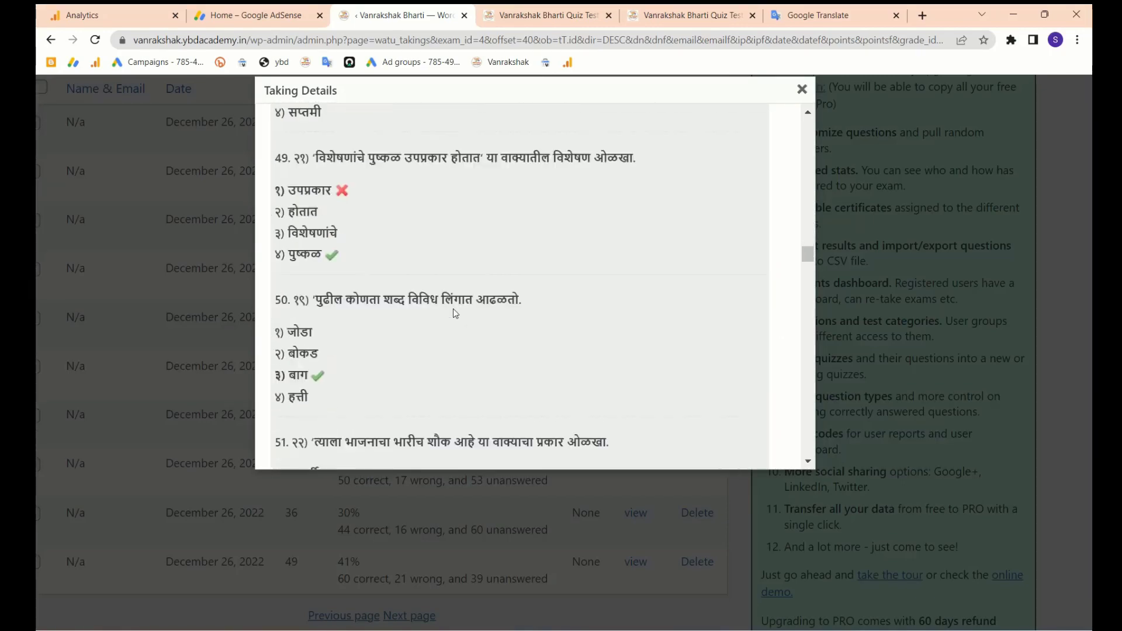
{"action": "scroll", "coordinate": [455, 313], "scroll_direction": "down", "scroll_amount": 1}
{"action": "left_click", "coordinate": [802, 90]}
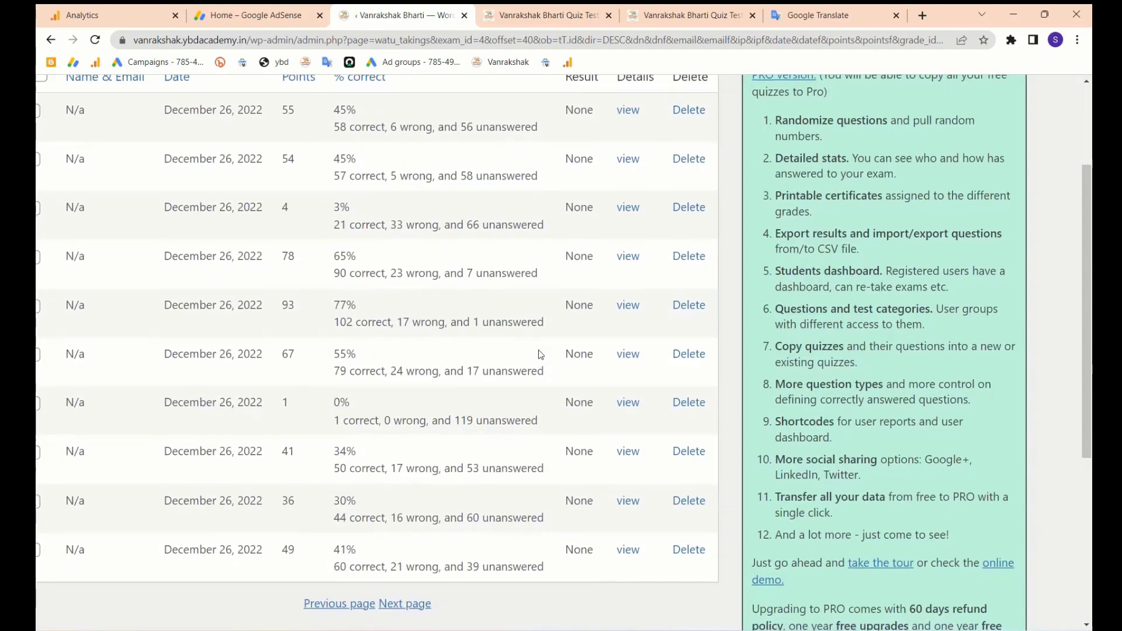
{"action": "scroll", "coordinate": [541, 354], "scroll_direction": "down", "scroll_amount": 3}
{"action": "scroll", "coordinate": [394, 396], "scroll_direction": "down", "scroll_amount": 4}
{"action": "scroll", "coordinate": [394, 396], "scroll_direction": "up", "scroll_amount": 1}
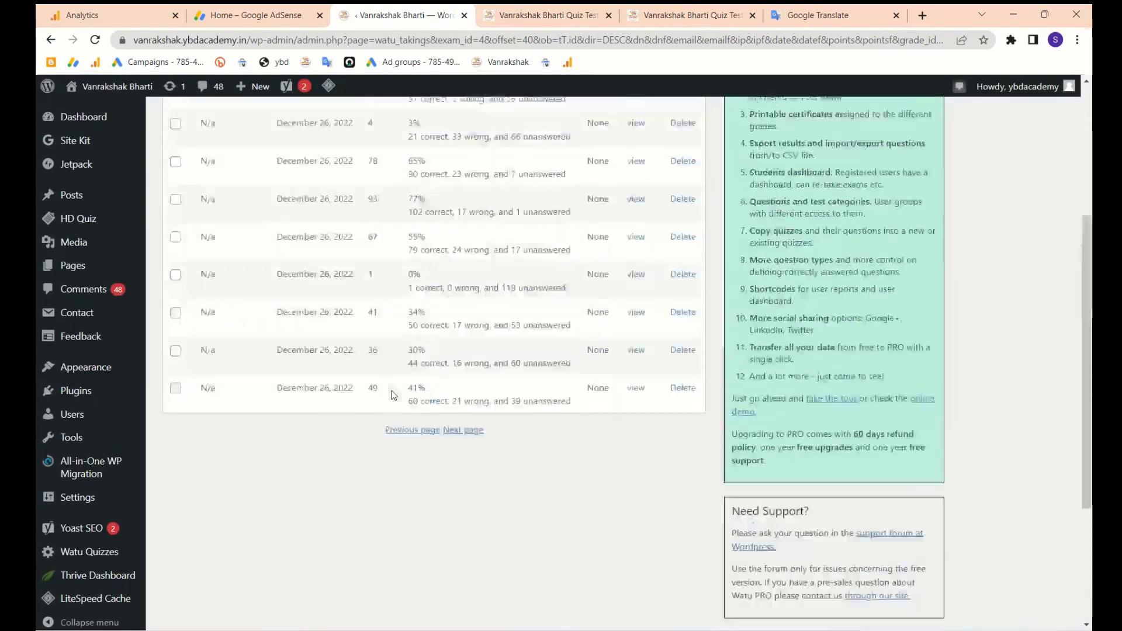
{"action": "scroll", "coordinate": [394, 396], "scroll_direction": "up", "scroll_amount": 5}
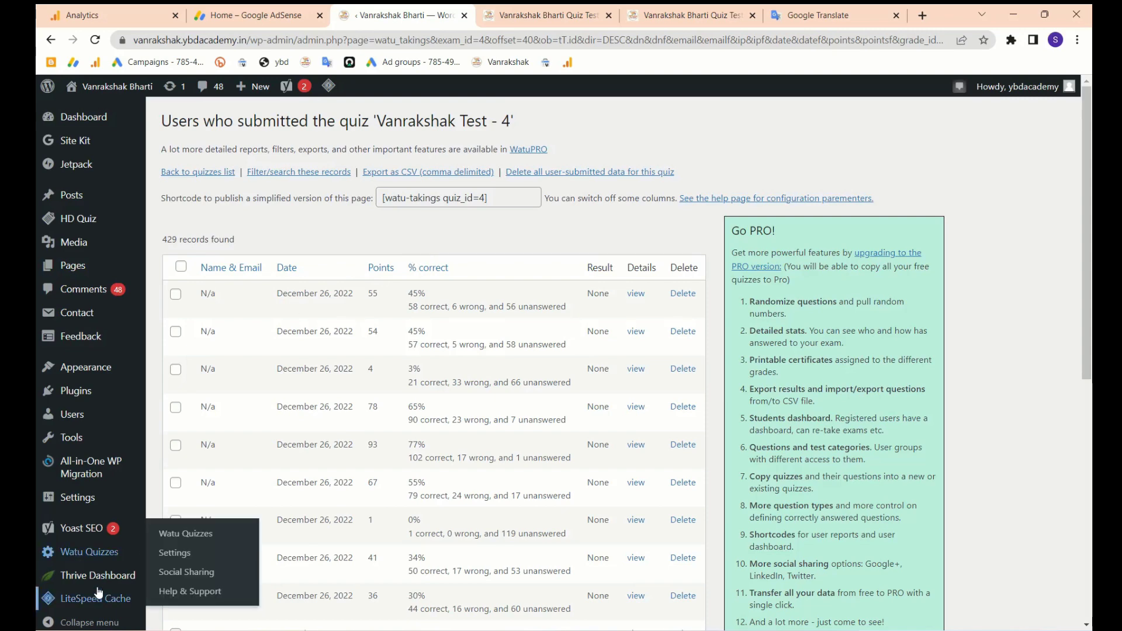
{"action": "scroll", "coordinate": [283, 458], "scroll_direction": "down", "scroll_amount": 2}
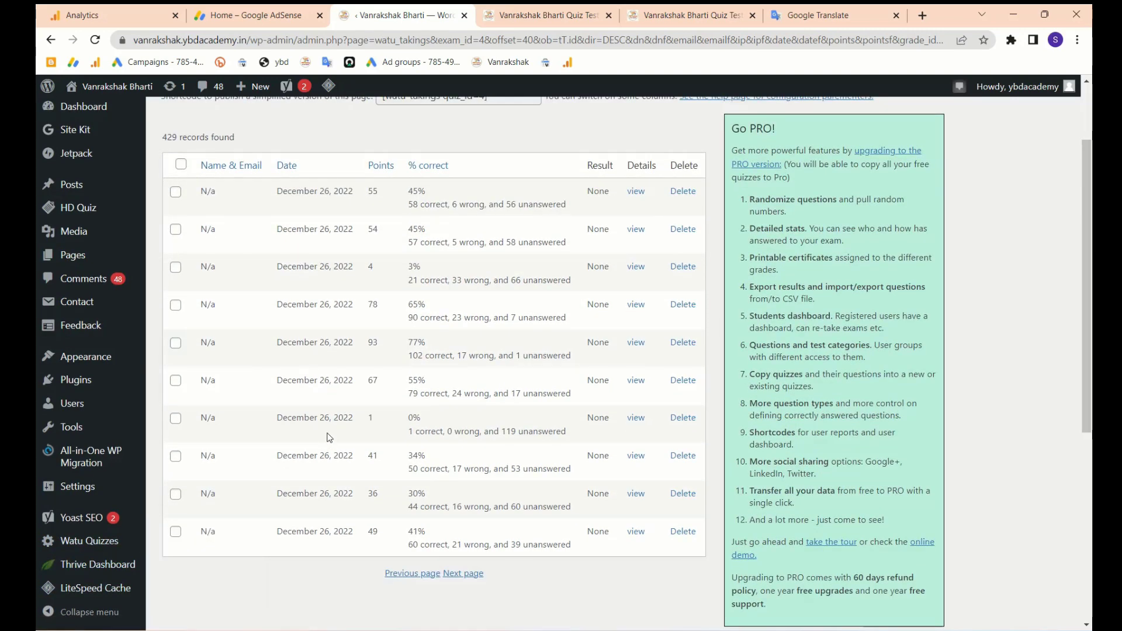